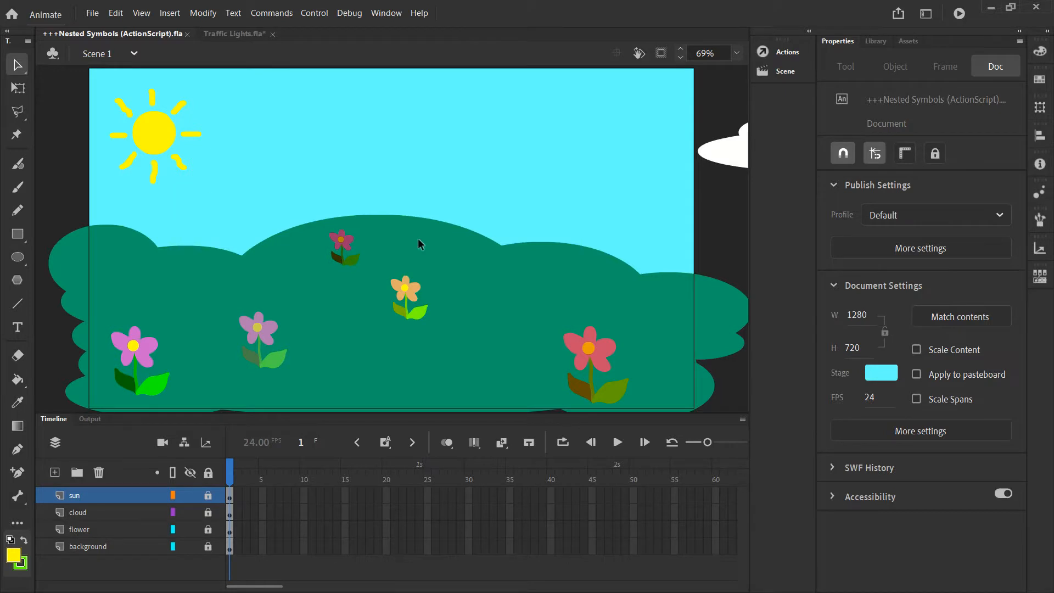
Step: Create a new HD character animation document at 1280 × 720, 24 fps, for ActionScript 3.0
{"action": "left_click", "coordinate": [92, 14]}
{"action": "left_click", "coordinate": [107, 27]}
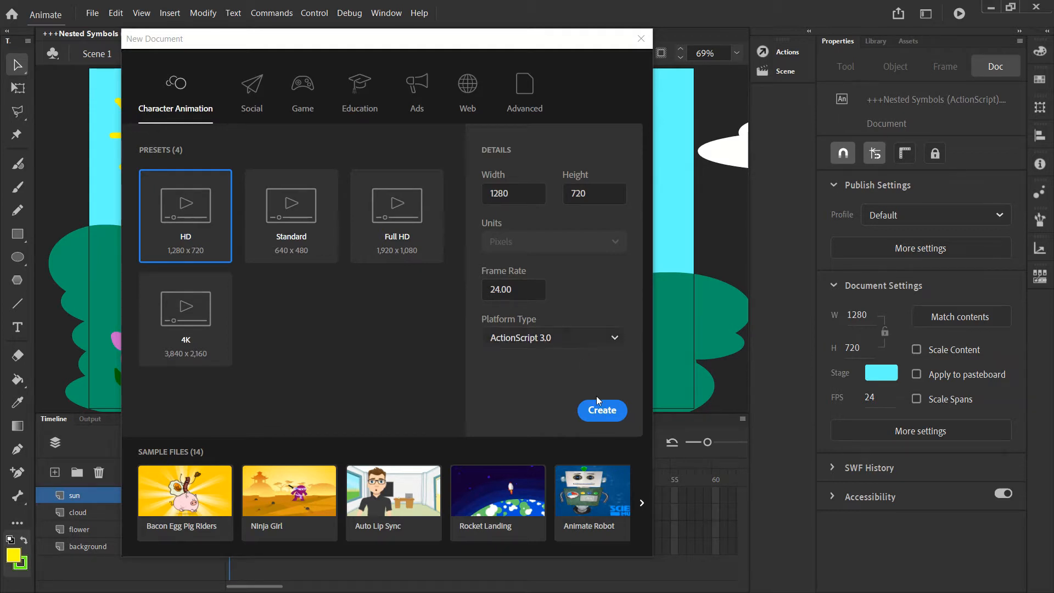
{"action": "left_click", "coordinate": [603, 409]}
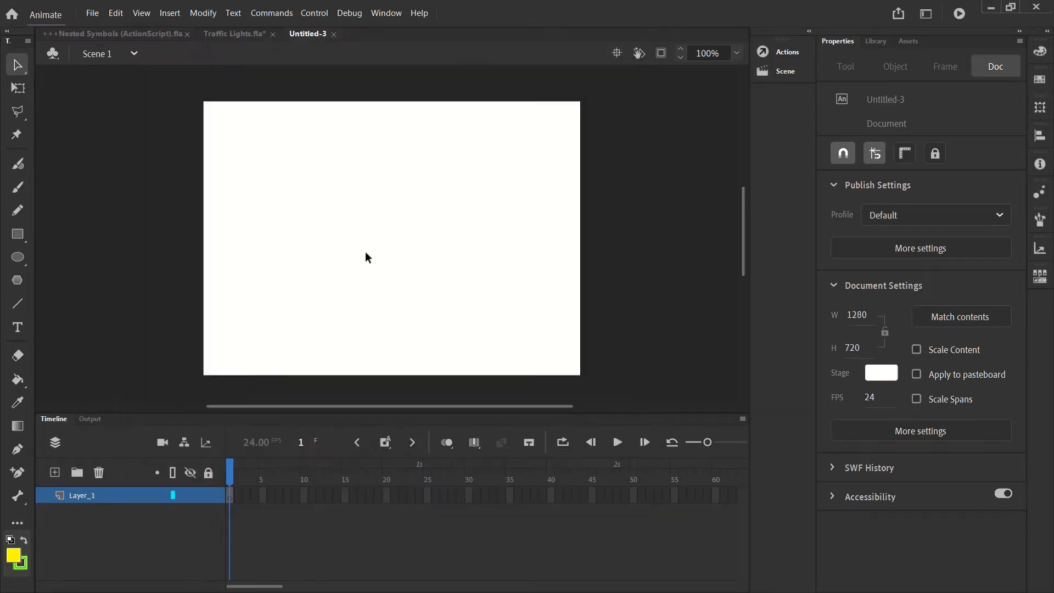
Step: Save the new document as "Animate With Nested Symbols.fla" in the Video Tutorial Animate Files folder
{"action": "left_click", "coordinate": [93, 13]}
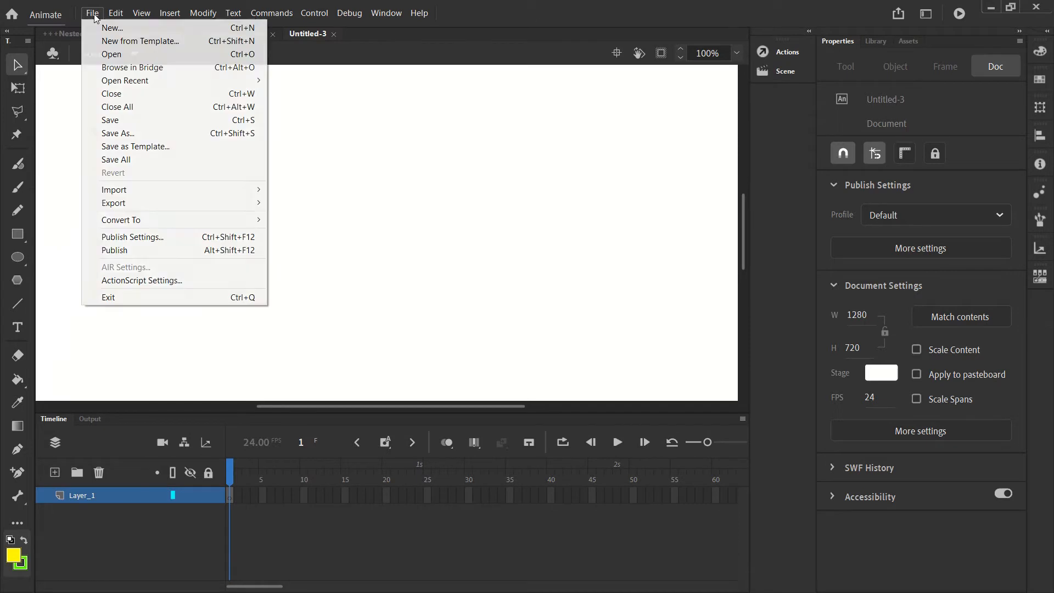
{"action": "left_click", "coordinate": [130, 137]}
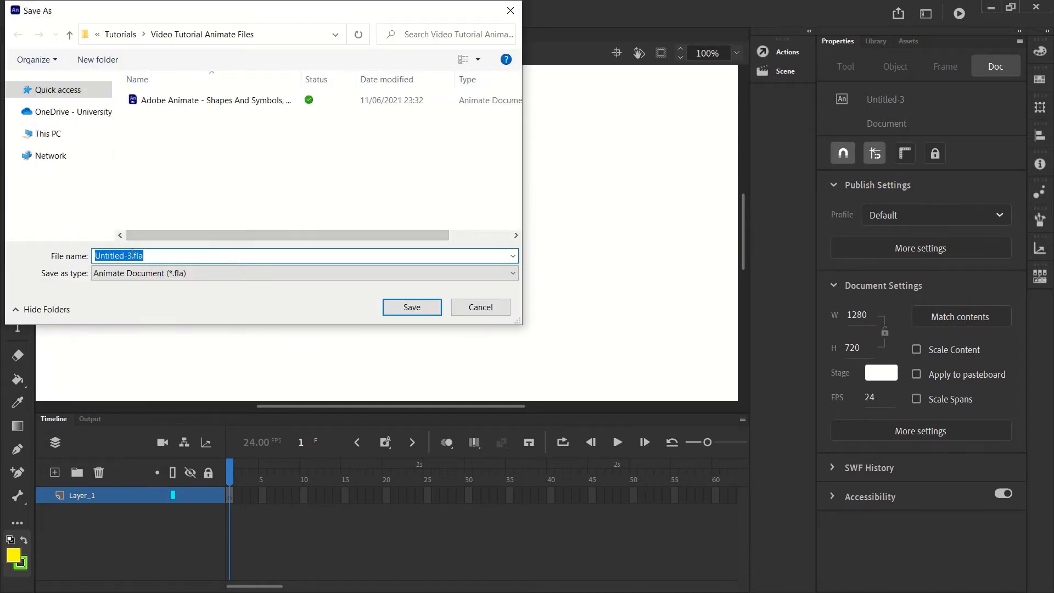
{"action": "left_click", "coordinate": [133, 255]}
{"action": "key", "text": "shift+Left"}
{"action": "key", "text": "shift+Left"}
{"action": "key", "text": "shift+Left"}
{"action": "key", "text": "shift+Left"}
{"action": "key", "text": "shift+Left"}
{"action": "key", "text": "shift+Left"}
{"action": "key", "text": "shift+Left"}
{"action": "key", "text": "shift+Left"}
{"action": "key", "text": "shift+Left"}
{"action": "key", "text": "shift+Left"}
{"action": "type", "text": "Animate With Nested "}
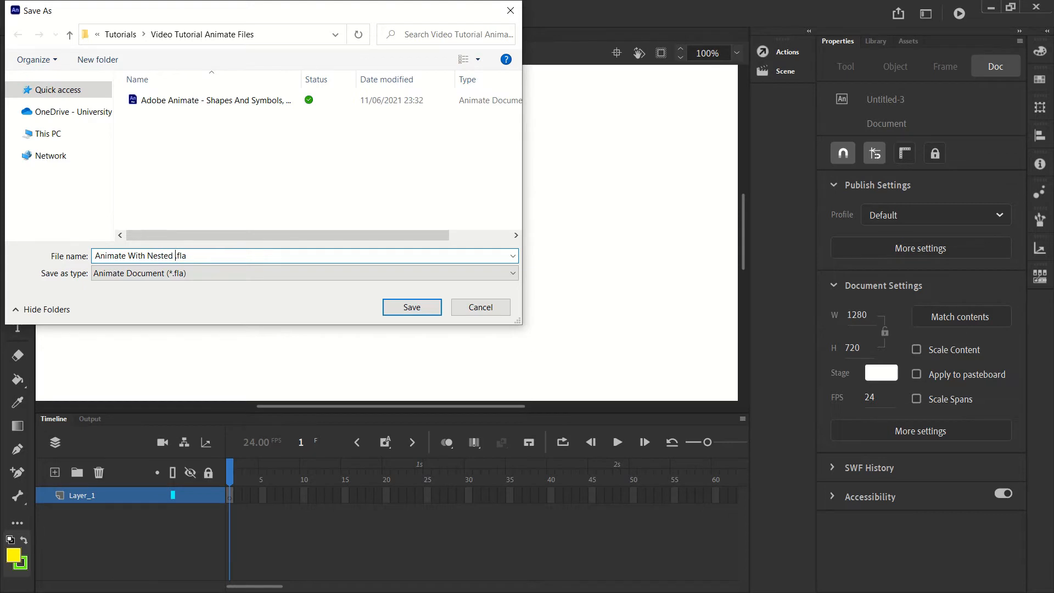
{"action": "type", "text": "Symbols"}
{"action": "left_click", "coordinate": [412, 307]}
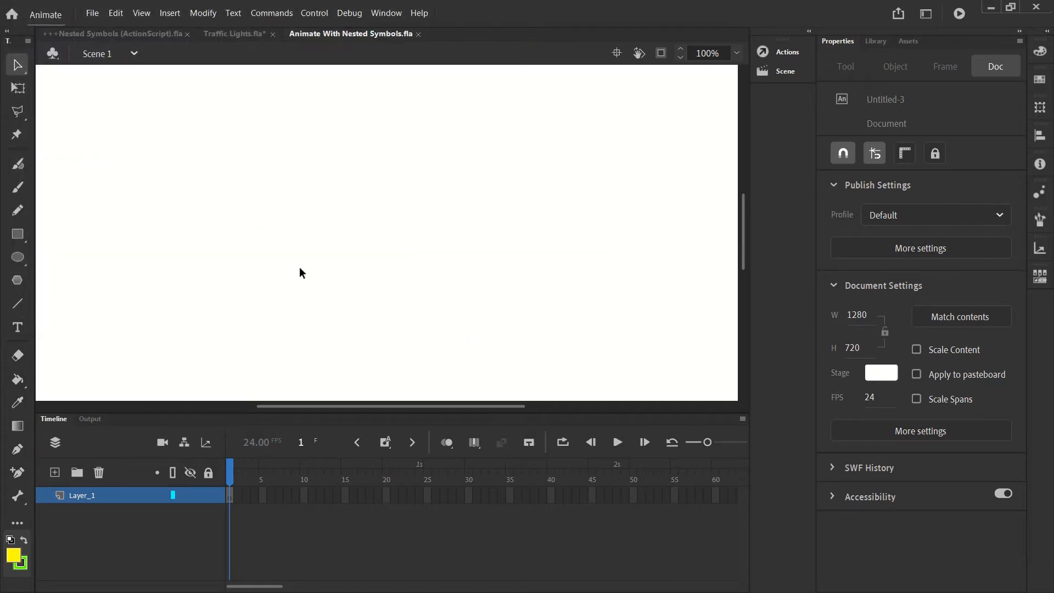
Step: Fit the stage in the window and rename Layer_1 as "flower"
{"action": "left_click", "coordinate": [738, 53]}
{"action": "left_click", "coordinate": [750, 69]}
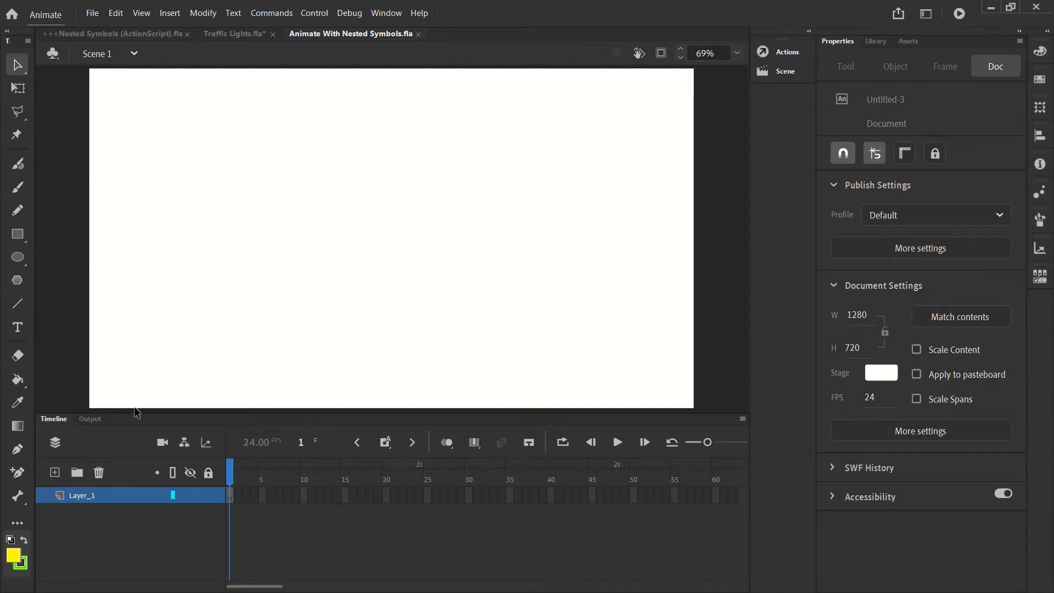
{"action": "left_click_drag", "start_coordinate": [135, 413], "coordinate": [131, 418]}
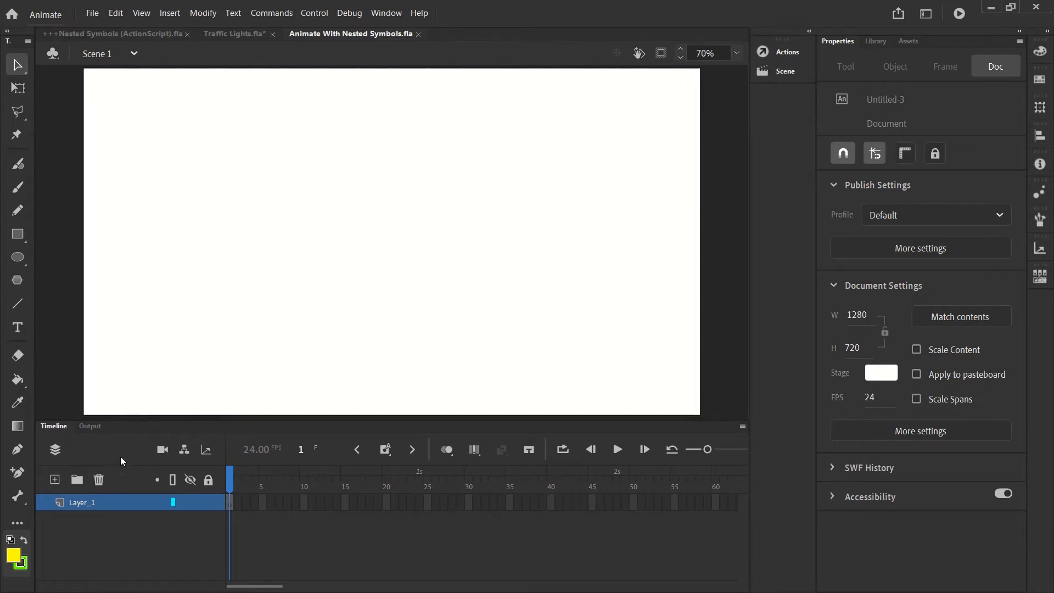
{"action": "double_click", "coordinate": [84, 503]}
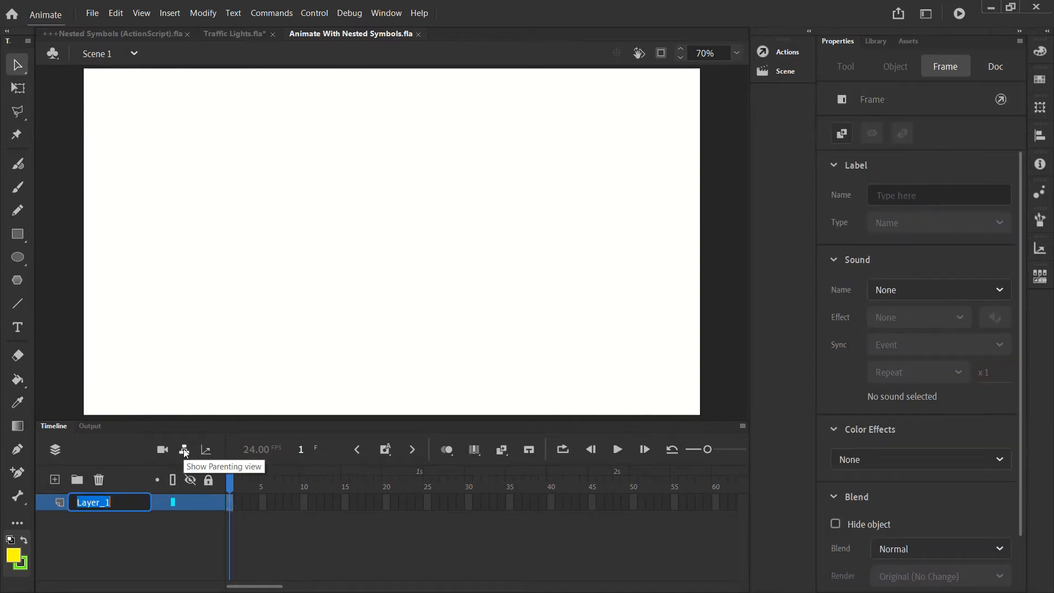
{"action": "type", "text": "flower"}
{"action": "key", "text": "Return"}
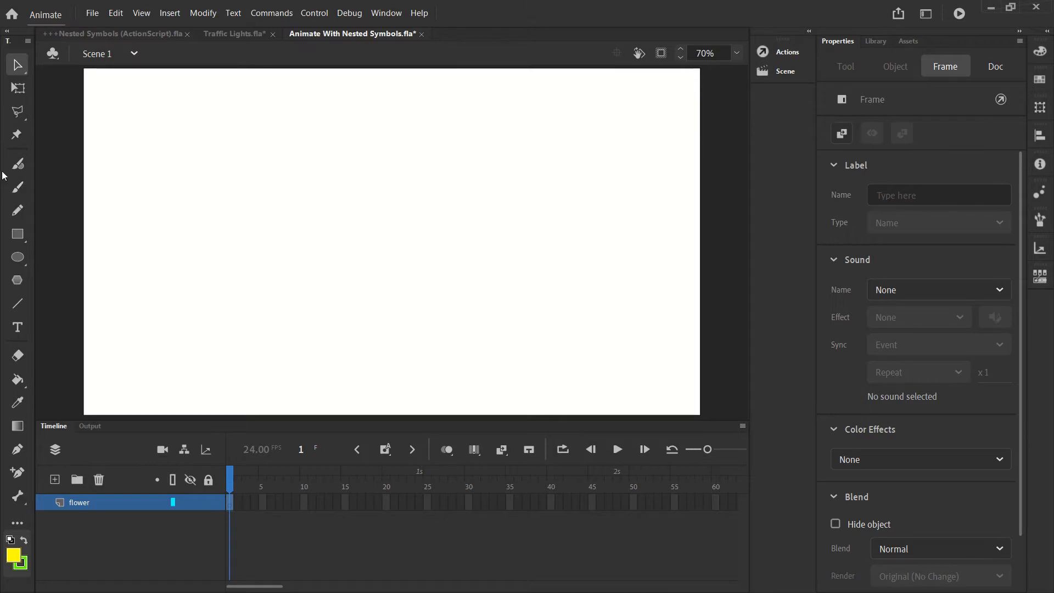
Step: Set up the Fluid Brush with the bright green fill colour #00FF00
{"action": "left_click", "coordinate": [23, 167]}
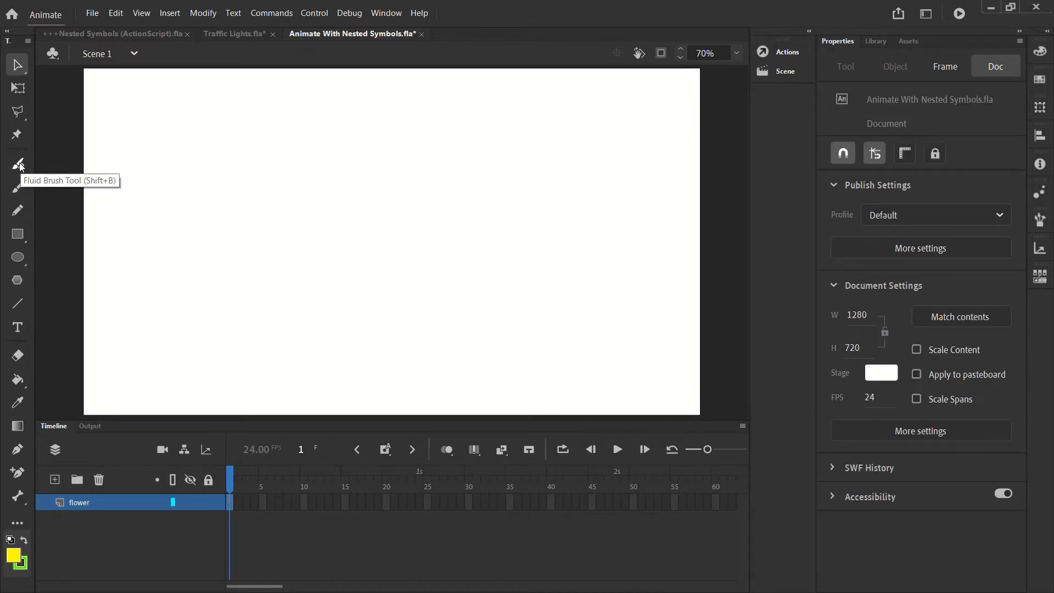
{"action": "left_click", "coordinate": [19, 165]}
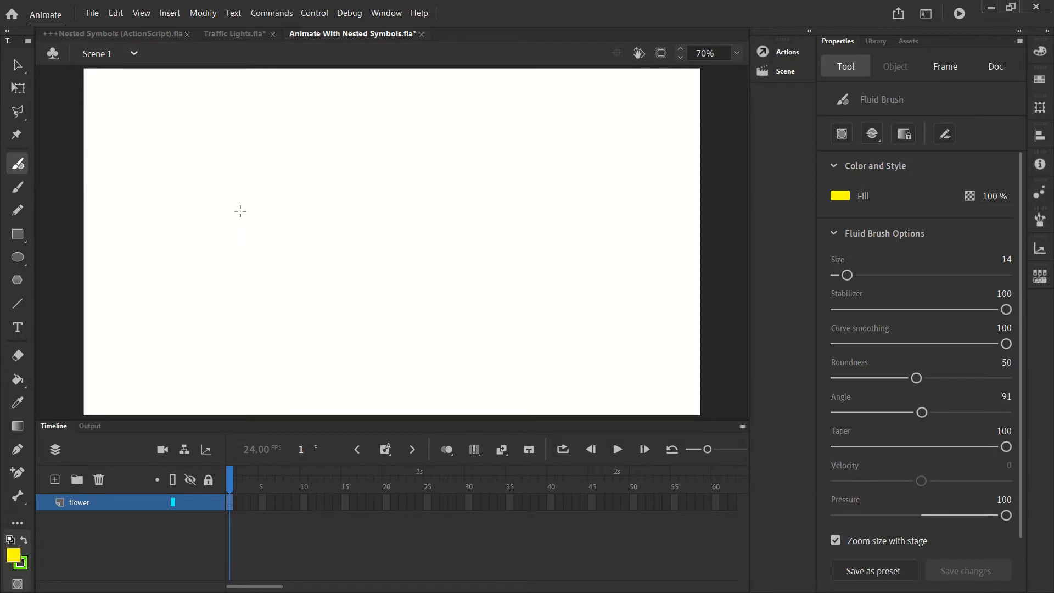
{"action": "left_click", "coordinate": [845, 197]}
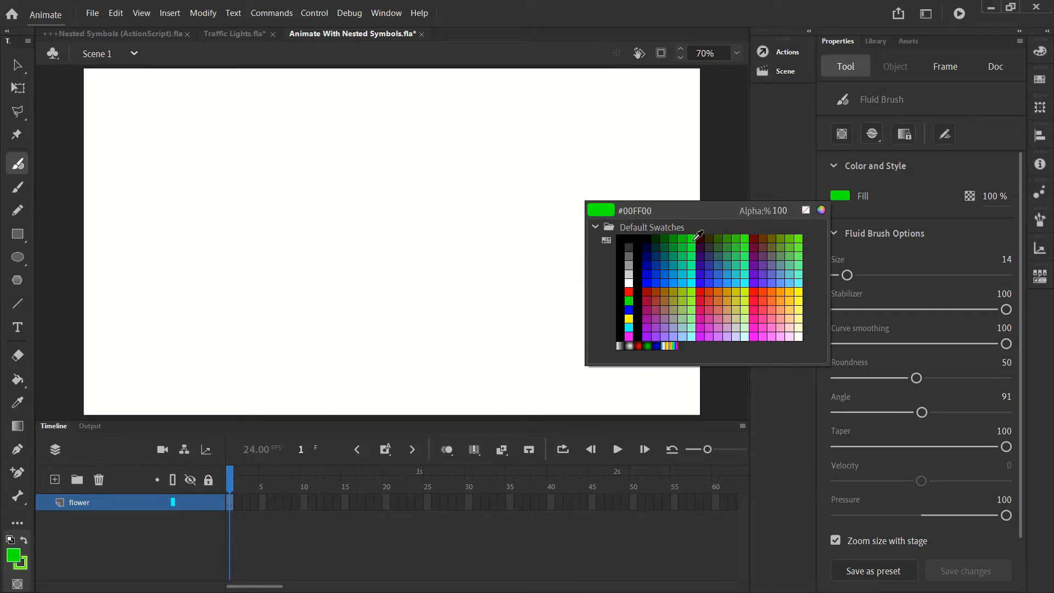
{"action": "left_click", "coordinate": [695, 239]}
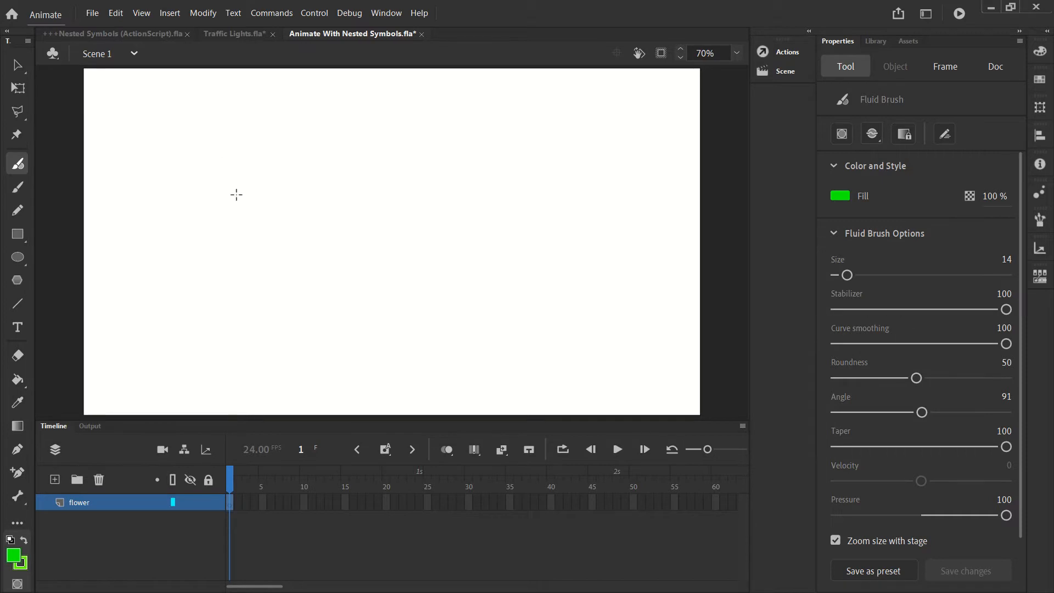
{"action": "mouse_move", "coordinate": [265, 260]}
{"action": "left_mouse_down"}
{"action": "mouse_move", "coordinate": [299, 218]}
{"action": "mouse_move", "coordinate": [349, 217]}
{"action": "mouse_move", "coordinate": [371, 279]}
{"action": "mouse_move", "coordinate": [482, 225]}
{"action": "mouse_move", "coordinate": [470, 173]}
{"action": "mouse_move", "coordinate": [437, 202]}
{"action": "left_mouse_up"}
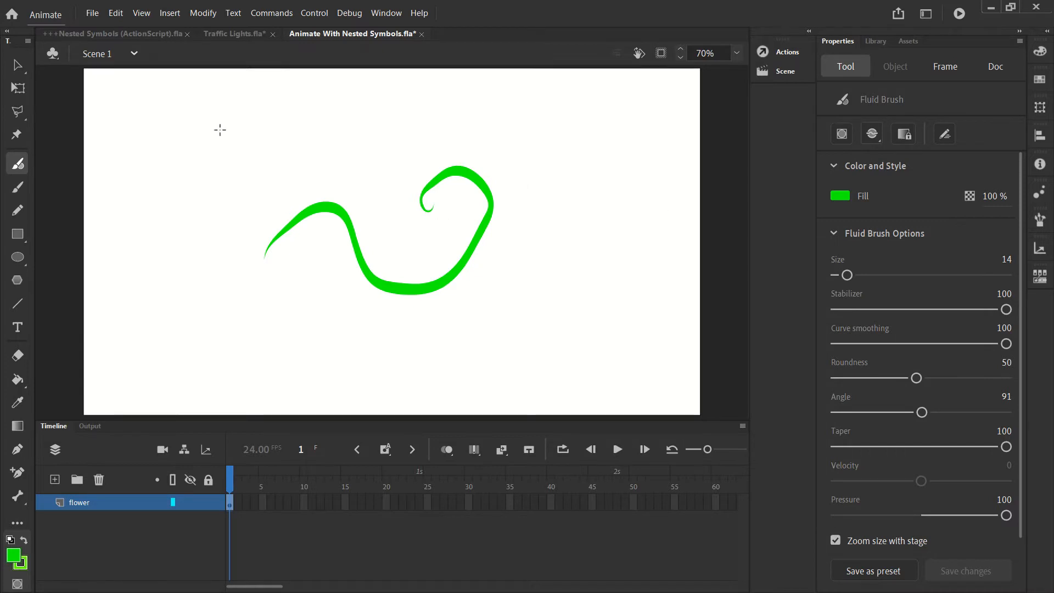
{"action": "left_click", "coordinate": [116, 12]}
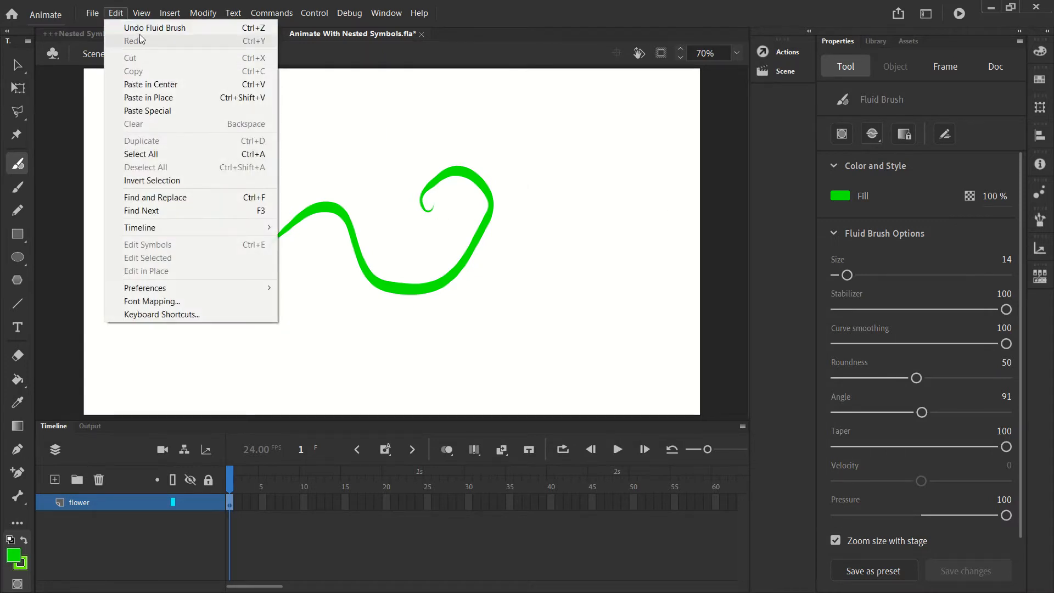
{"action": "left_click", "coordinate": [143, 28]}
Step: Draw a closed leaf outline about 257 × 207 px, slanting up to the right near the stage centre, and fill it bright green
{"action": "mouse_move", "coordinate": [405, 278]}
{"action": "left_mouse_down"}
{"action": "mouse_move", "coordinate": [427, 239]}
{"action": "mouse_move", "coordinate": [520, 191]}
{"action": "mouse_move", "coordinate": [509, 222]}
{"action": "mouse_move", "coordinate": [475, 255]}
{"action": "mouse_move", "coordinate": [399, 287]}
{"action": "mouse_move", "coordinate": [434, 237]}
{"action": "left_mouse_up"}
{"action": "left_click", "coordinate": [18, 379]}
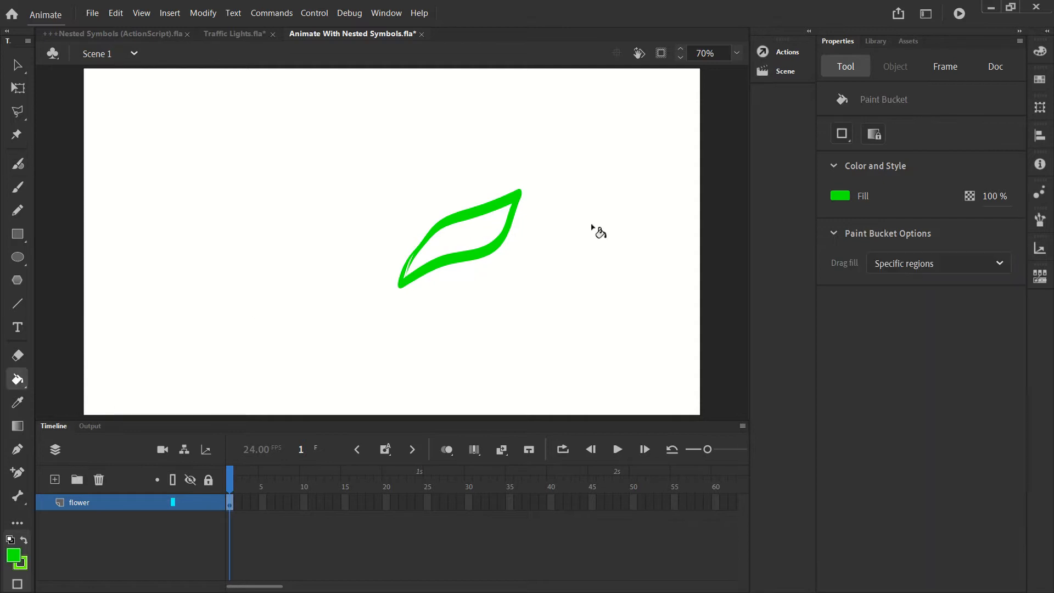
{"action": "left_click", "coordinate": [483, 231]}
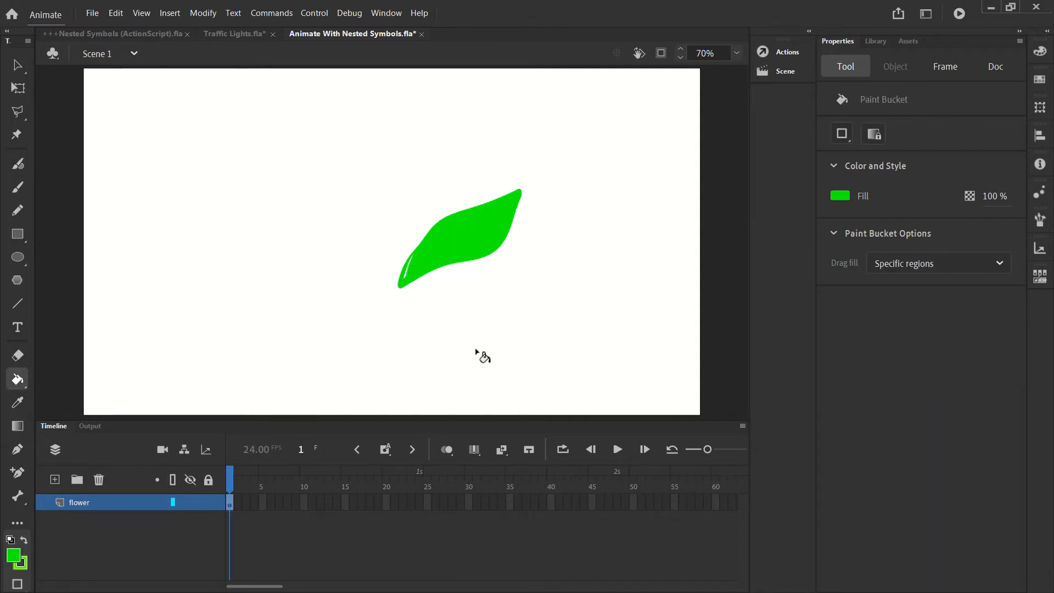
{"action": "left_click", "coordinate": [411, 272]}
Step: Move the bright green leaf slightly down and to the right on the stage, and deselect it
{"action": "left_click", "coordinate": [18, 65]}
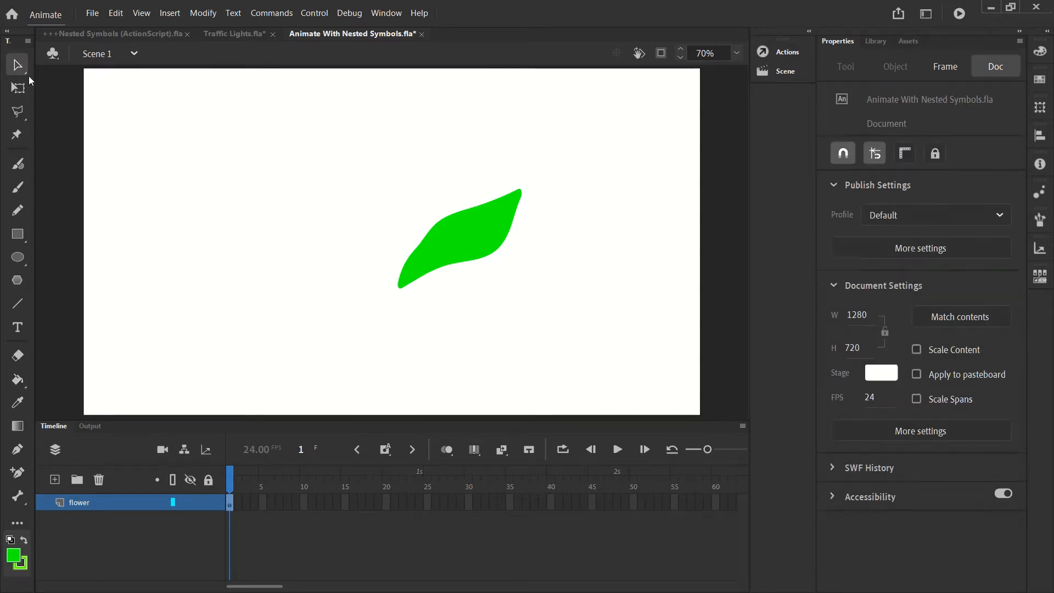
{"action": "left_click_drag", "start_coordinate": [472, 237], "coordinate": [499, 269]}
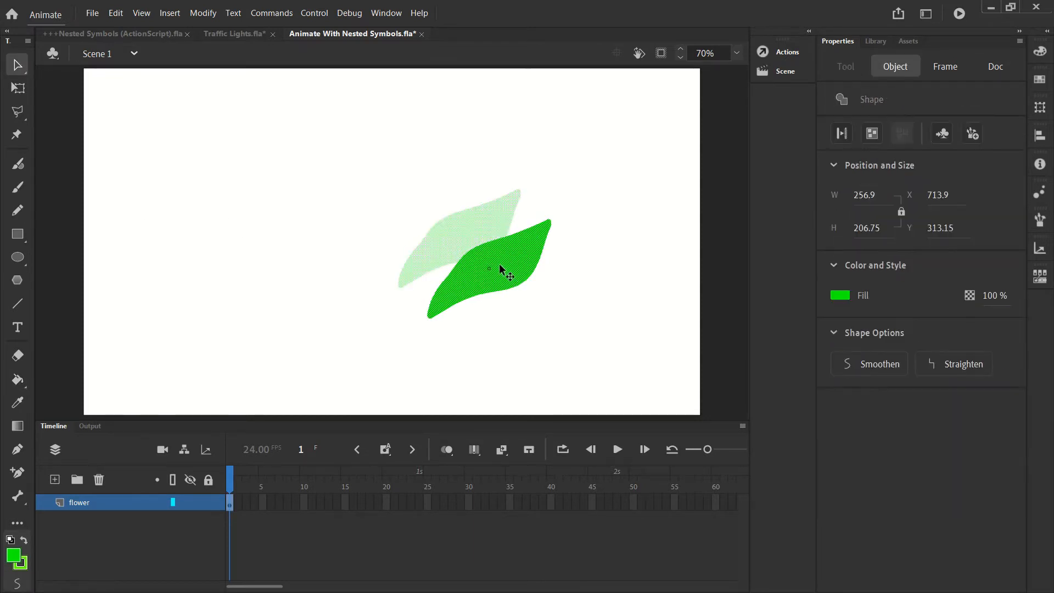
{"action": "left_click", "coordinate": [340, 275]}
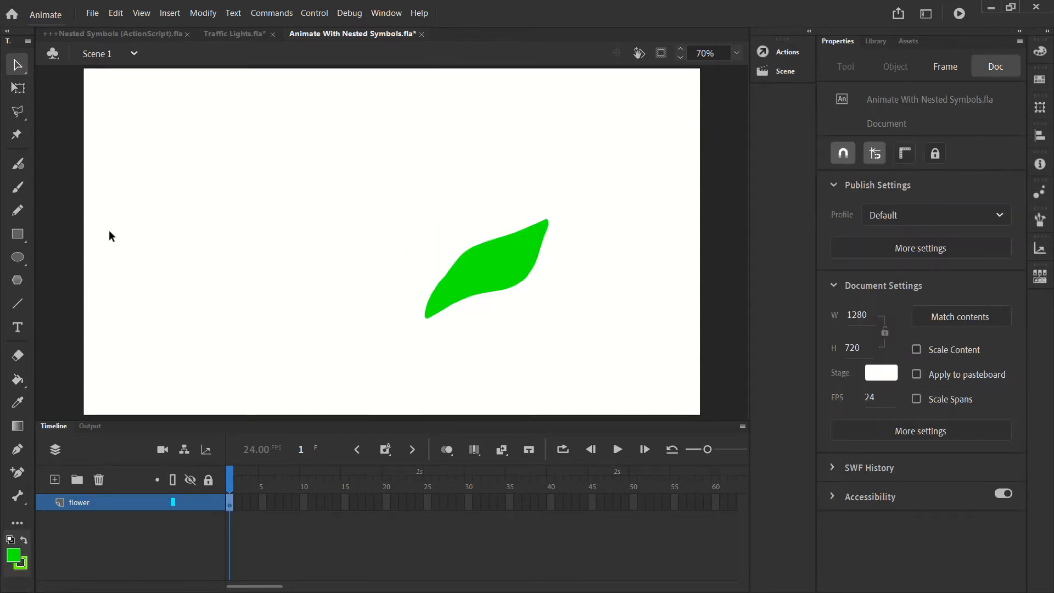
Step: Set the Fluid Brush fill colour to dark green #009900
{"action": "left_click", "coordinate": [18, 163]}
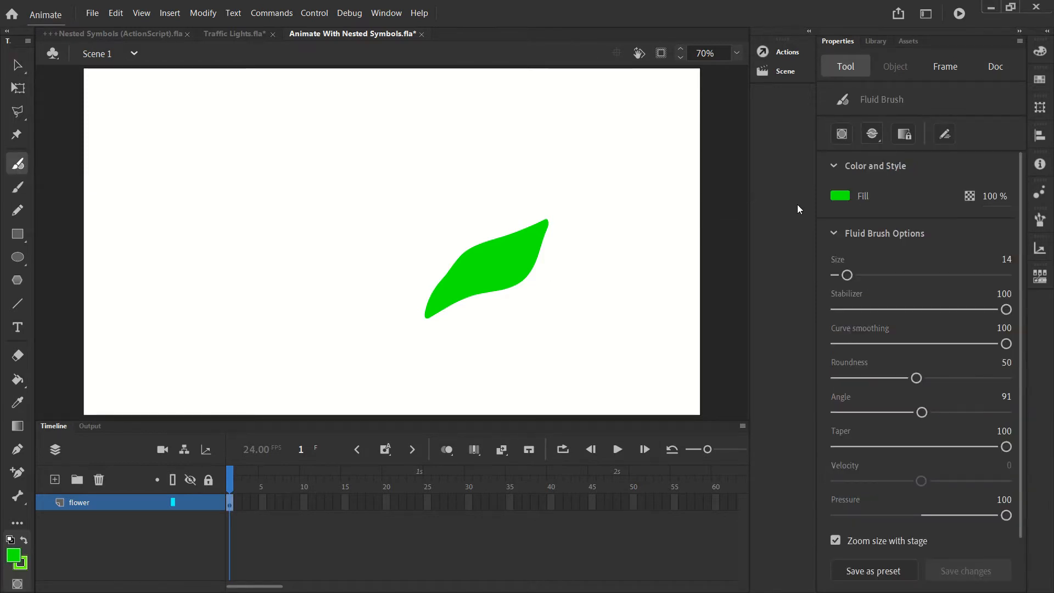
{"action": "left_click", "coordinate": [840, 196]}
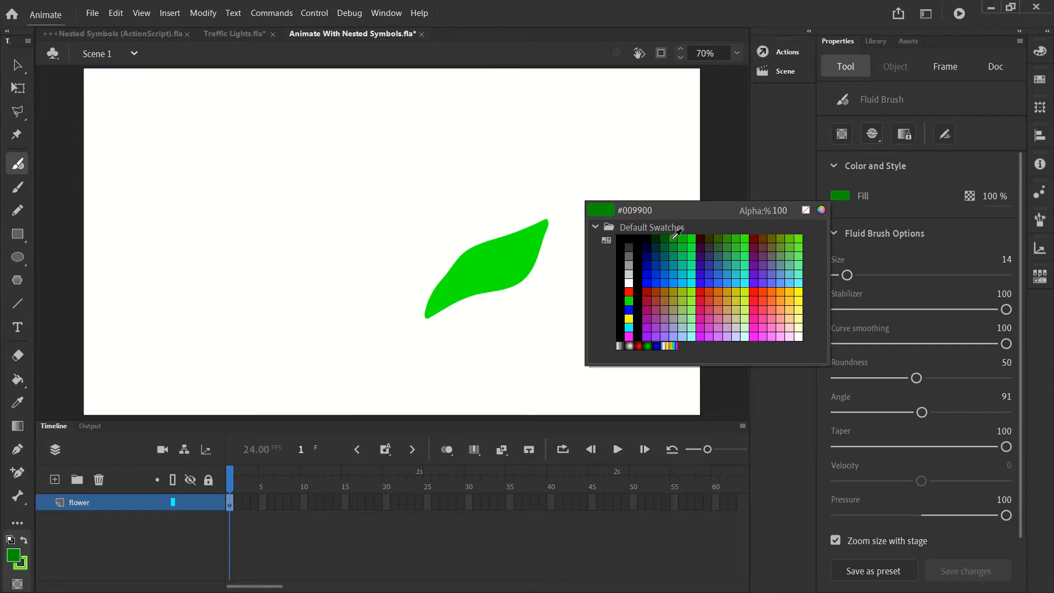
{"action": "left_click", "coordinate": [673, 238]}
{"action": "mouse_move", "coordinate": [500, 328]}
{"action": "left_mouse_down"}
{"action": "mouse_move", "coordinate": [387, 247]}
{"action": "mouse_move", "coordinate": [434, 312]}
{"action": "mouse_move", "coordinate": [507, 339]}
{"action": "left_mouse_up"}
{"action": "left_click", "coordinate": [18, 65]}
{"action": "left_click", "coordinate": [395, 247]}
{"action": "left_click_drag", "start_coordinate": [395, 248], "coordinate": [293, 208]}
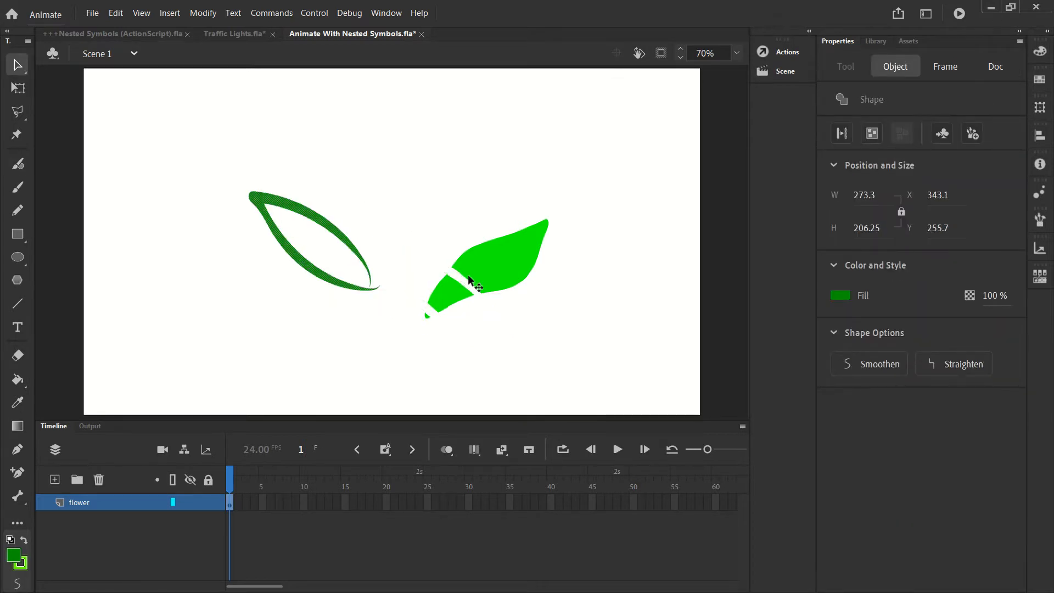
{"action": "left_click", "coordinate": [110, 14]}
{"action": "left_click", "coordinate": [124, 28]}
{"action": "left_click", "coordinate": [108, 15]}
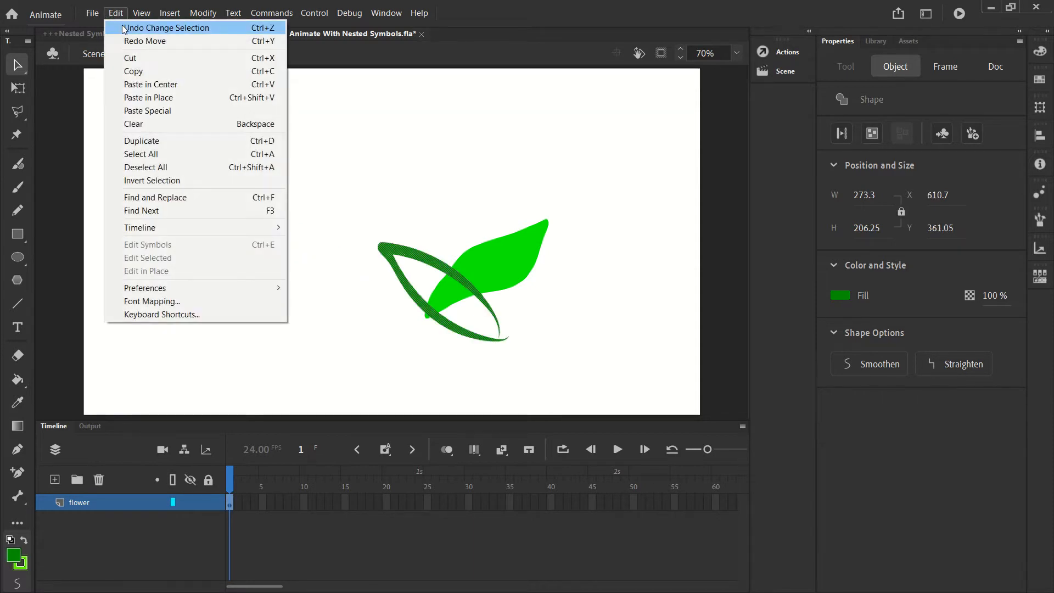
{"action": "left_click", "coordinate": [124, 28]}
{"action": "left_click", "coordinate": [115, 13]}
{"action": "left_click", "coordinate": [124, 28]}
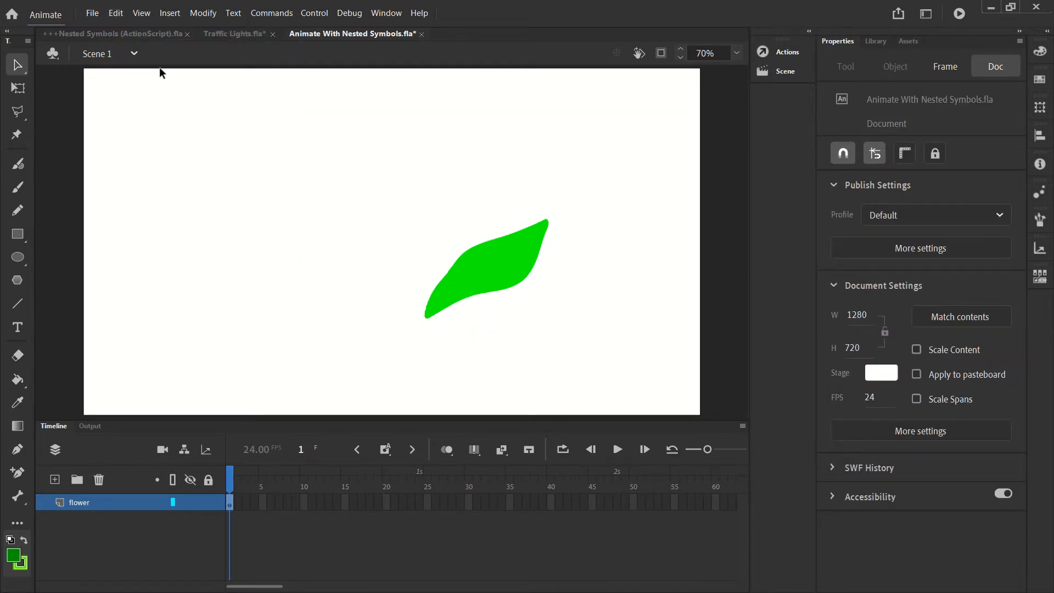
Step: Draw a second leaf outline in dark green, clear of the first leaf on its left and slanting up to the left, and fill it
{"action": "left_click", "coordinate": [18, 165]}
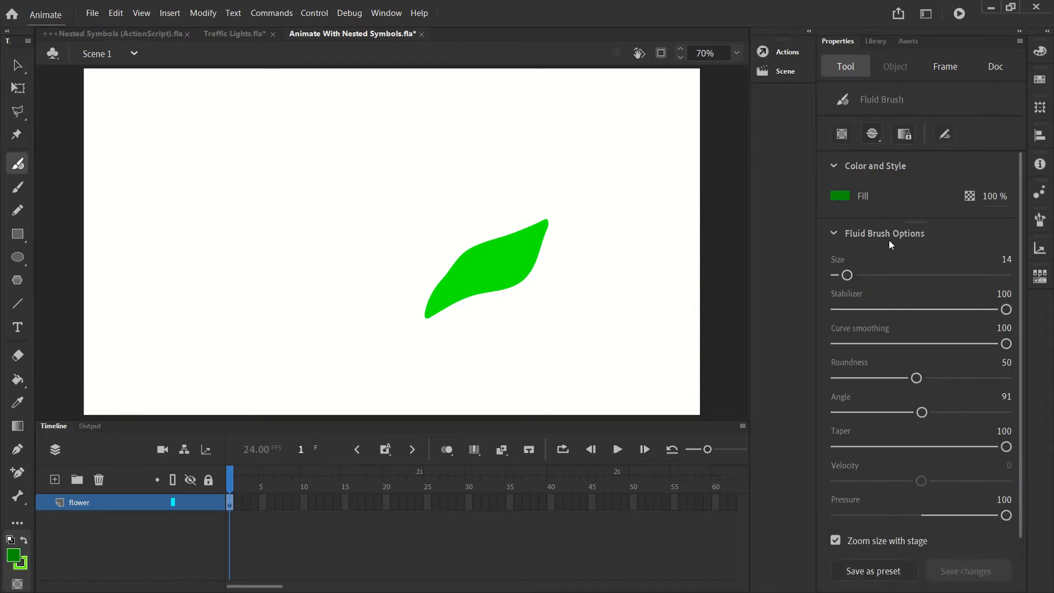
{"action": "mouse_move", "coordinate": [350, 310]}
{"action": "left_mouse_down"}
{"action": "mouse_move", "coordinate": [297, 257]}
{"action": "mouse_move", "coordinate": [226, 245]}
{"action": "mouse_move", "coordinate": [256, 281]}
{"action": "mouse_move", "coordinate": [353, 310]}
{"action": "left_mouse_up"}
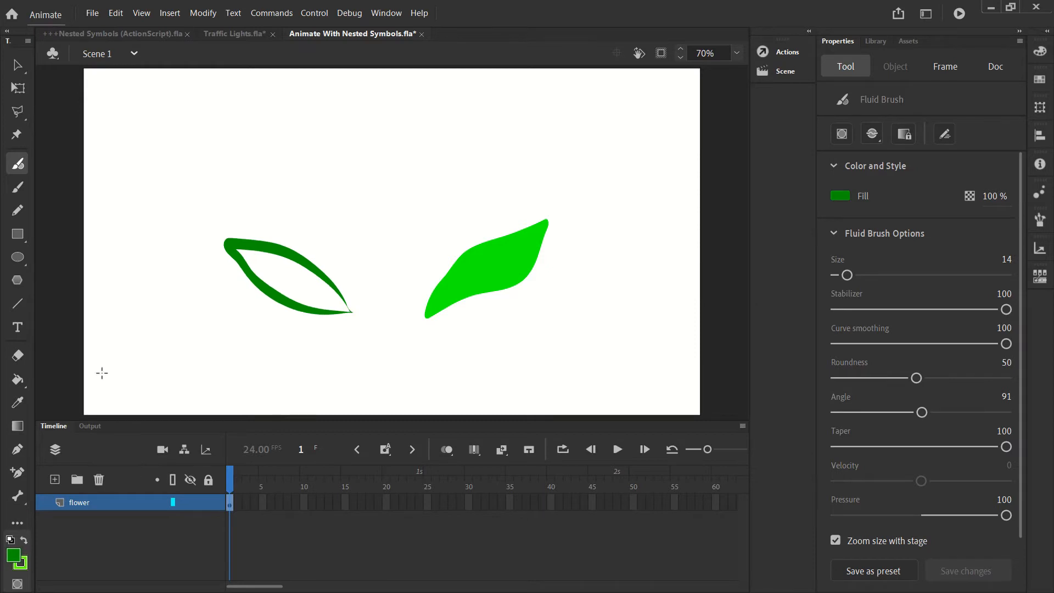
{"action": "left_click", "coordinate": [21, 381]}
{"action": "left_click", "coordinate": [282, 288]}
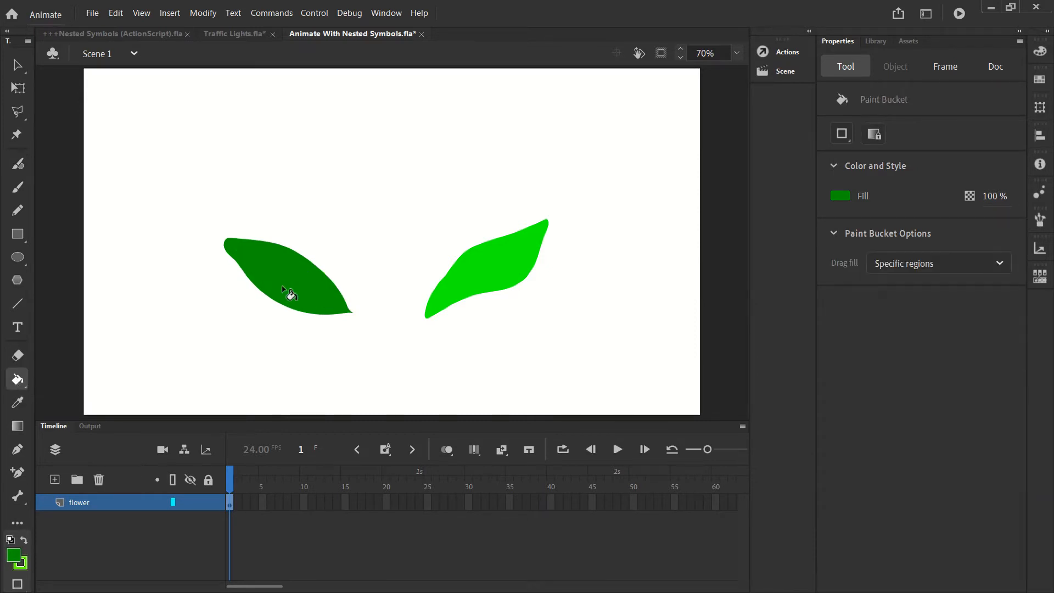
{"action": "left_click", "coordinate": [19, 64]}
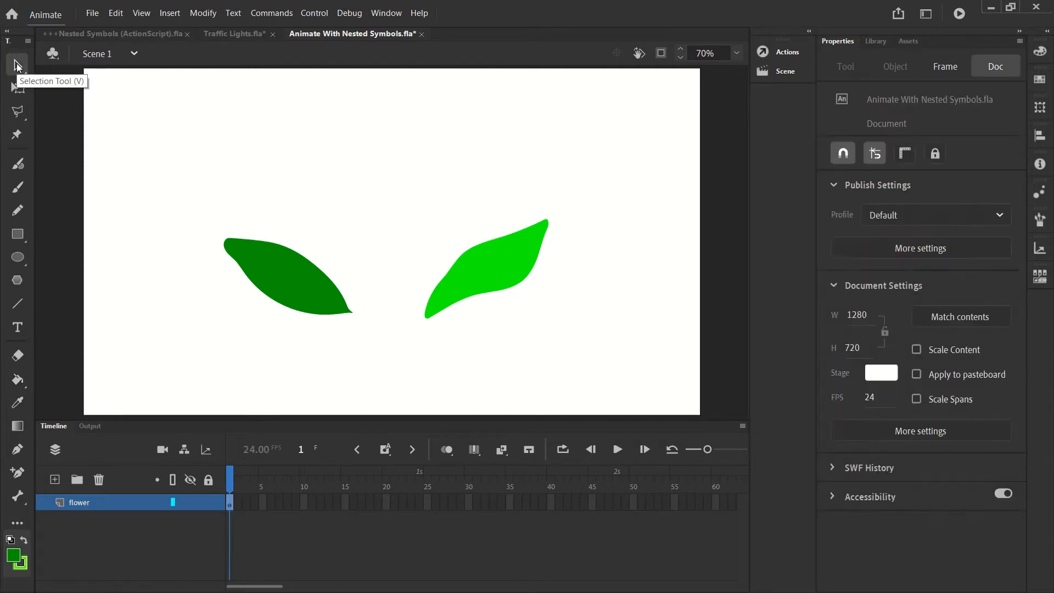
Step: Paint a curved vertical stem between the two leaves with the Fluid Brush in green #00CC00
{"action": "left_click", "coordinate": [18, 163]}
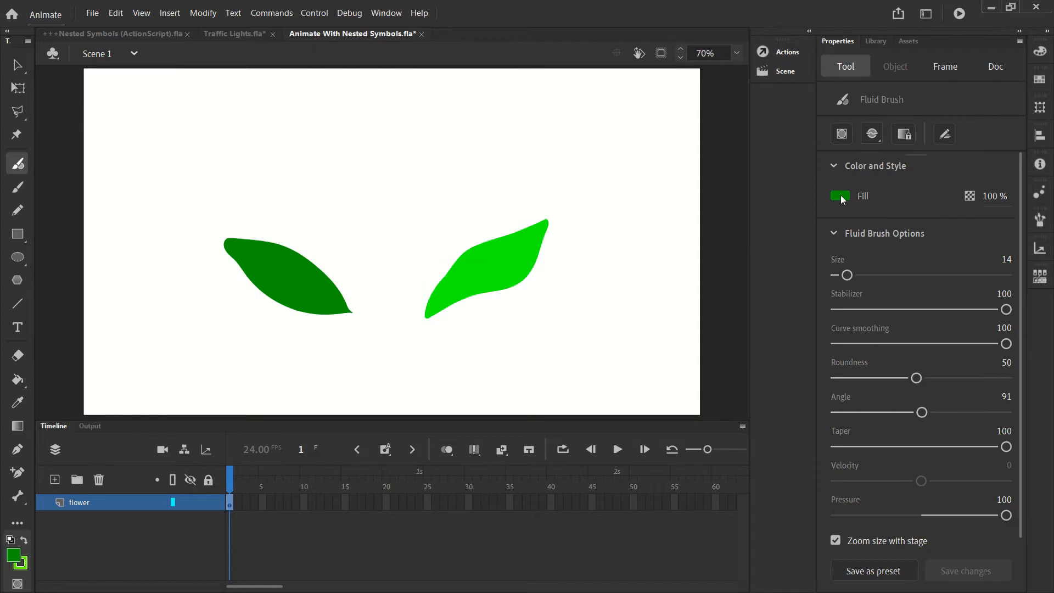
{"action": "left_click", "coordinate": [842, 197]}
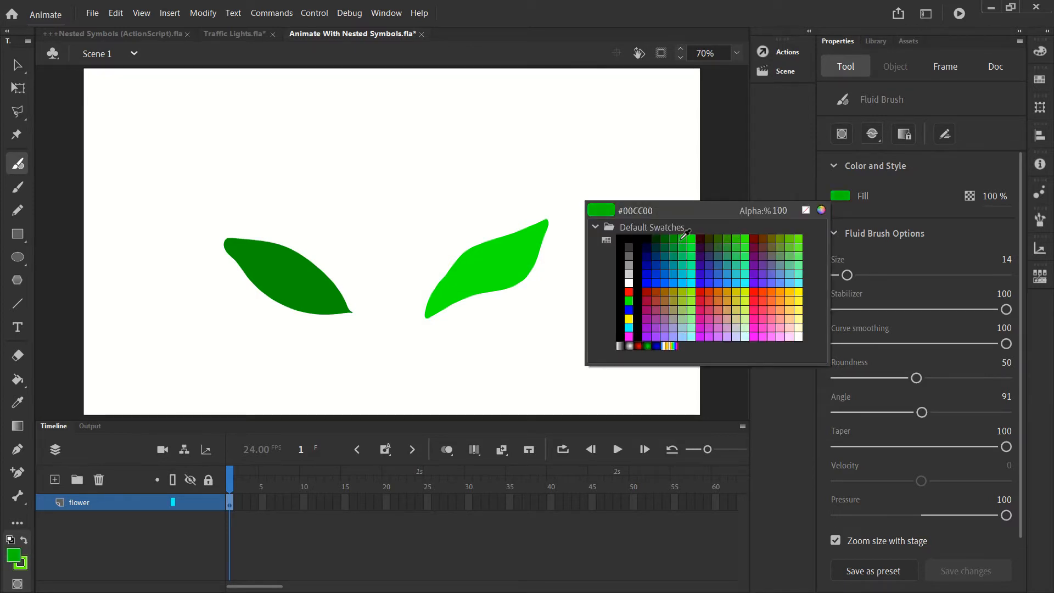
{"action": "left_click", "coordinate": [684, 236]}
{"action": "mouse_move", "coordinate": [387, 311]}
{"action": "left_mouse_down"}
{"action": "mouse_move", "coordinate": [366, 253]}
{"action": "mouse_move", "coordinate": [391, 196]}
{"action": "mouse_move", "coordinate": [379, 136]}
{"action": "left_mouse_up"}
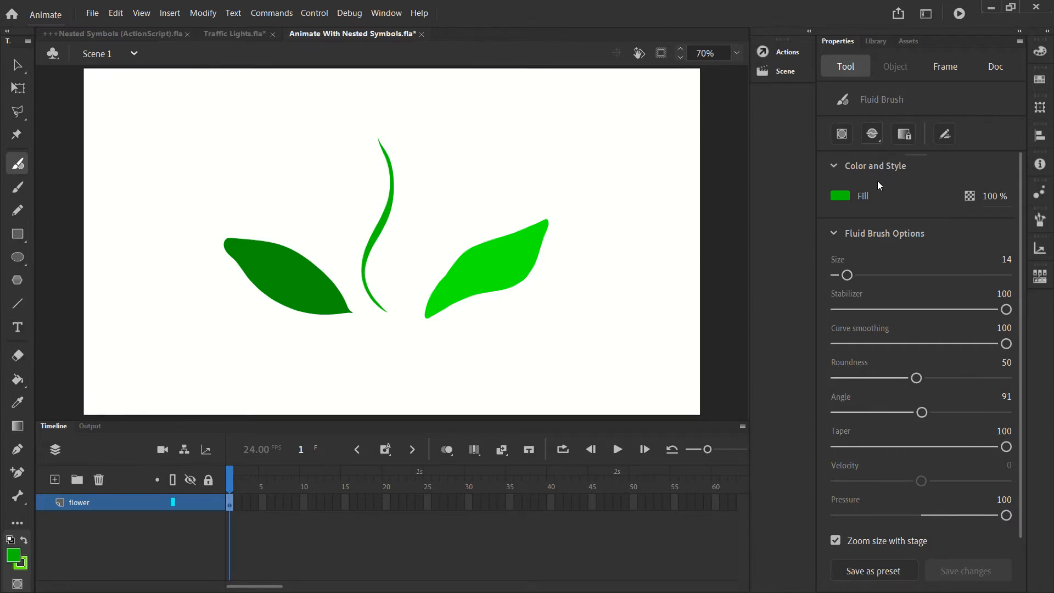
Step: Set the Fluid Brush fill colour to yellow
{"action": "left_click", "coordinate": [842, 197]}
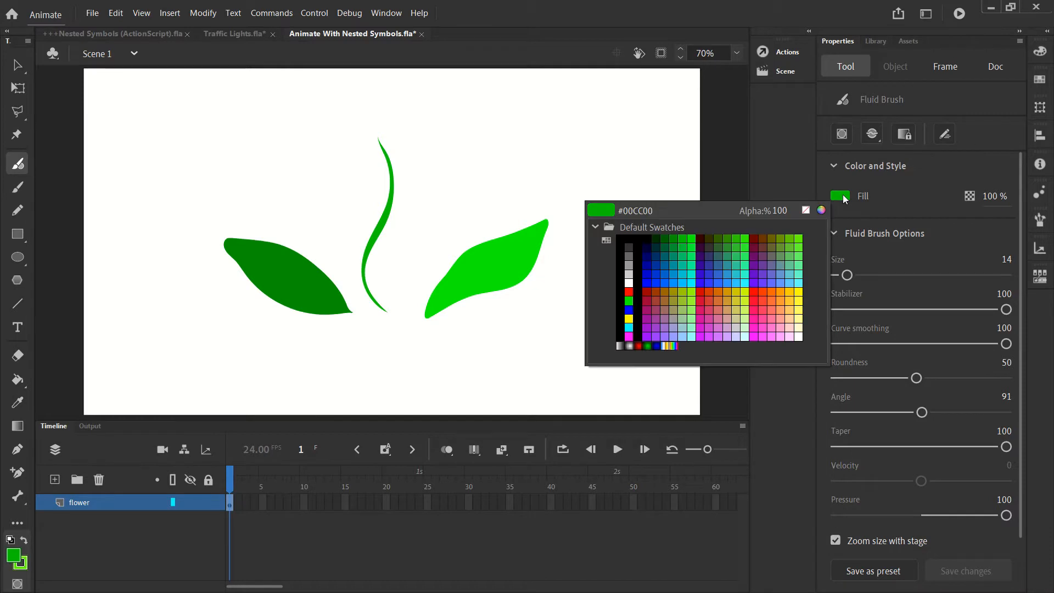
{"action": "left_click", "coordinate": [797, 291]}
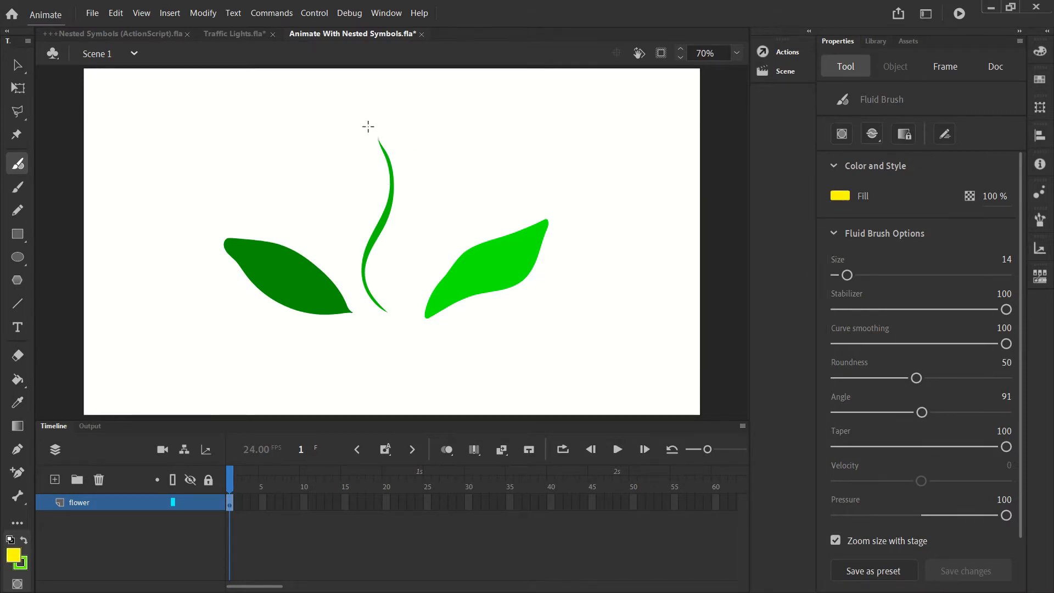
Step: Paint a small yellow ring over the tip of the stem and move it clear of the stem on its left
{"action": "mouse_move", "coordinate": [365, 116]}
{"action": "left_mouse_down"}
{"action": "mouse_move", "coordinate": [388, 114]}
{"action": "mouse_move", "coordinate": [389, 139]}
{"action": "mouse_move", "coordinate": [378, 145]}
{"action": "mouse_move", "coordinate": [379, 108]}
{"action": "left_mouse_up"}
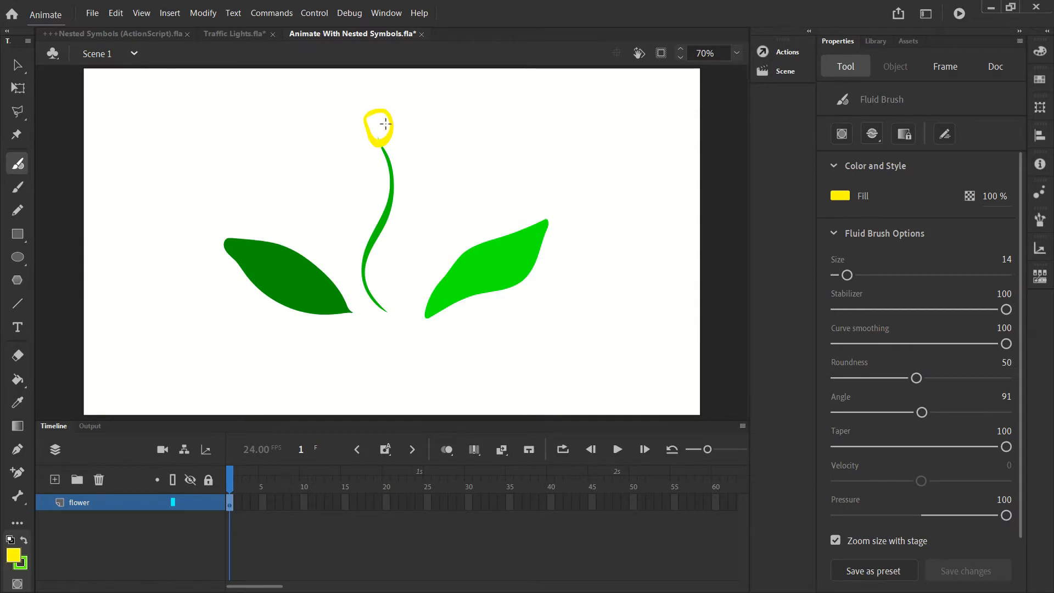
{"action": "left_click", "coordinate": [17, 64]}
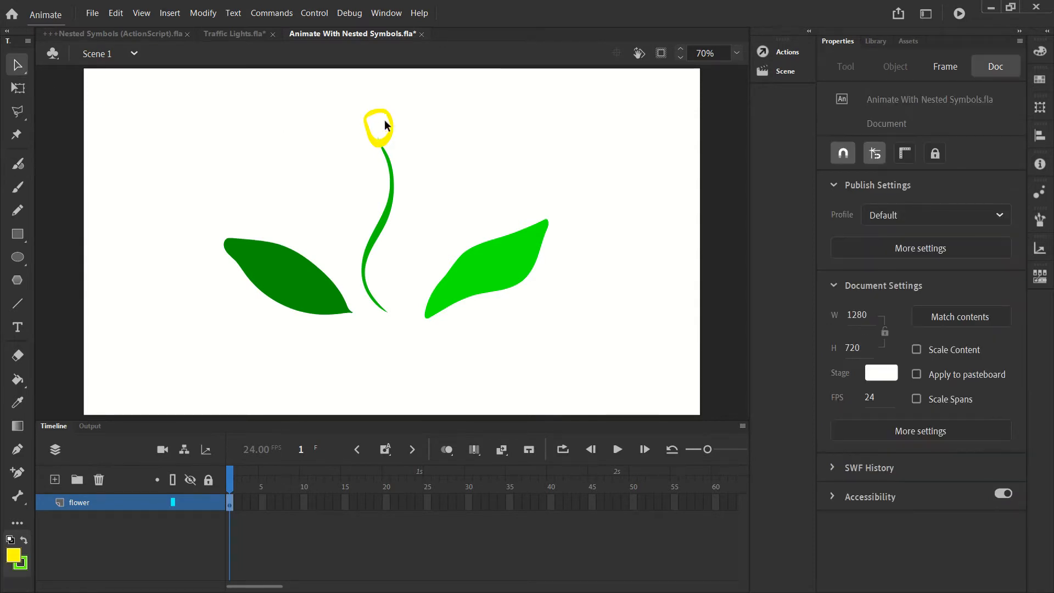
{"action": "left_click", "coordinate": [387, 142]}
{"action": "left_click_drag", "start_coordinate": [388, 147], "coordinate": [322, 157]}
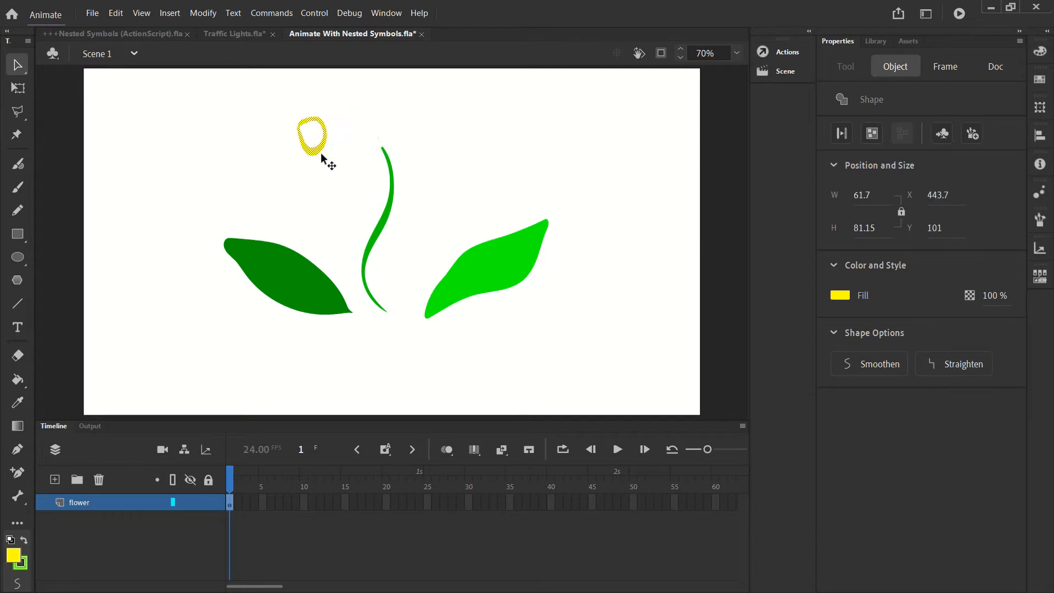
Step: Undo the move and the painting of the yellow ring on the stem's tip
{"action": "left_click", "coordinate": [115, 13]}
{"action": "left_click", "coordinate": [126, 27]}
{"action": "left_click", "coordinate": [115, 13]}
{"action": "left_click", "coordinate": [127, 28]}
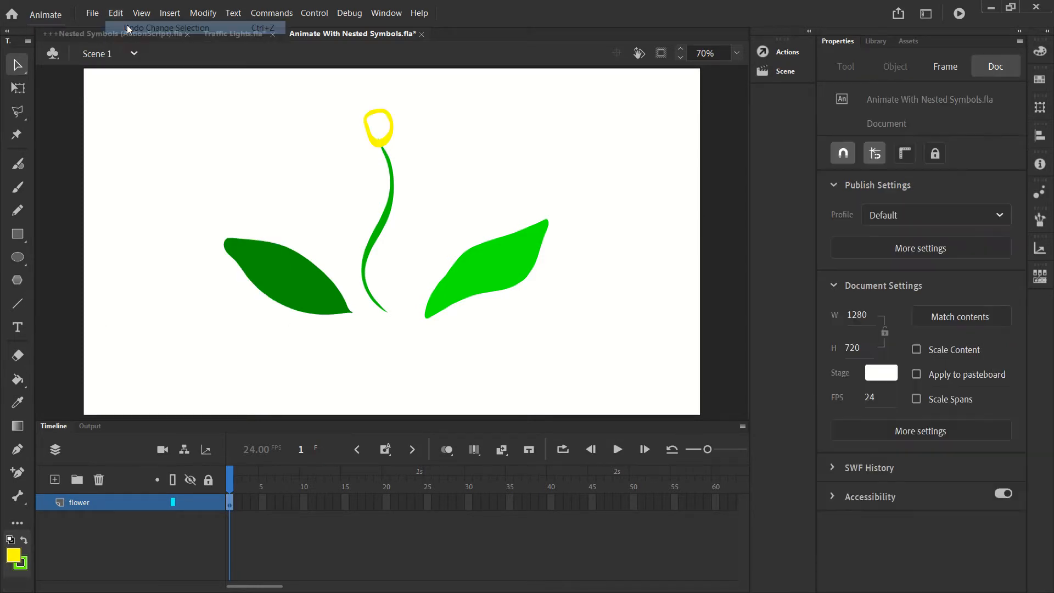
{"action": "left_click", "coordinate": [119, 13]}
{"action": "left_click", "coordinate": [127, 27]}
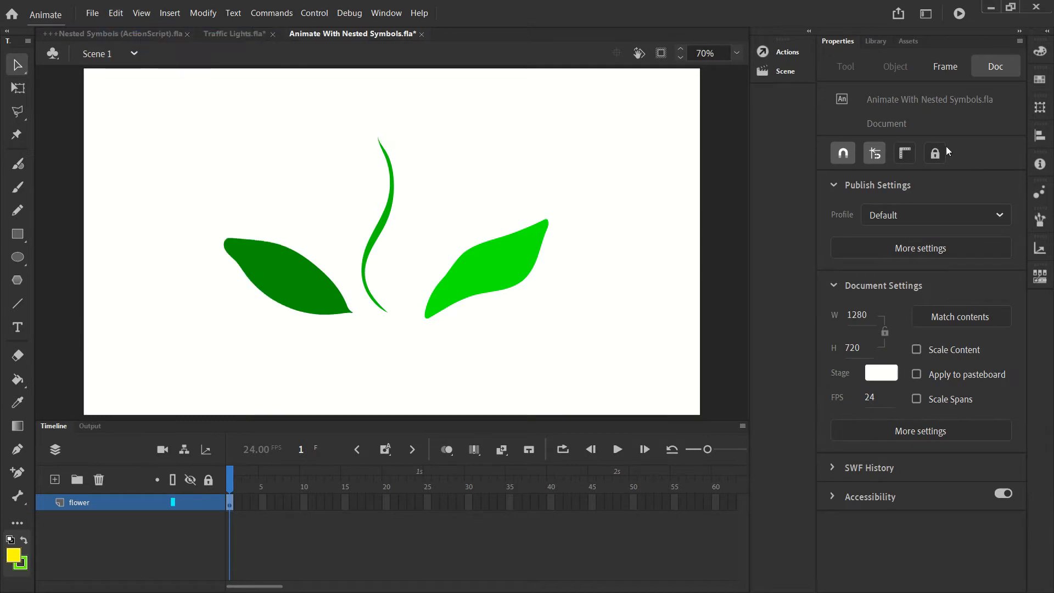
Step: Paint a small yellow oval outline above the bright green leaf, clear of the stem, and fill its inside with yellow
{"action": "left_click", "coordinate": [17, 163]}
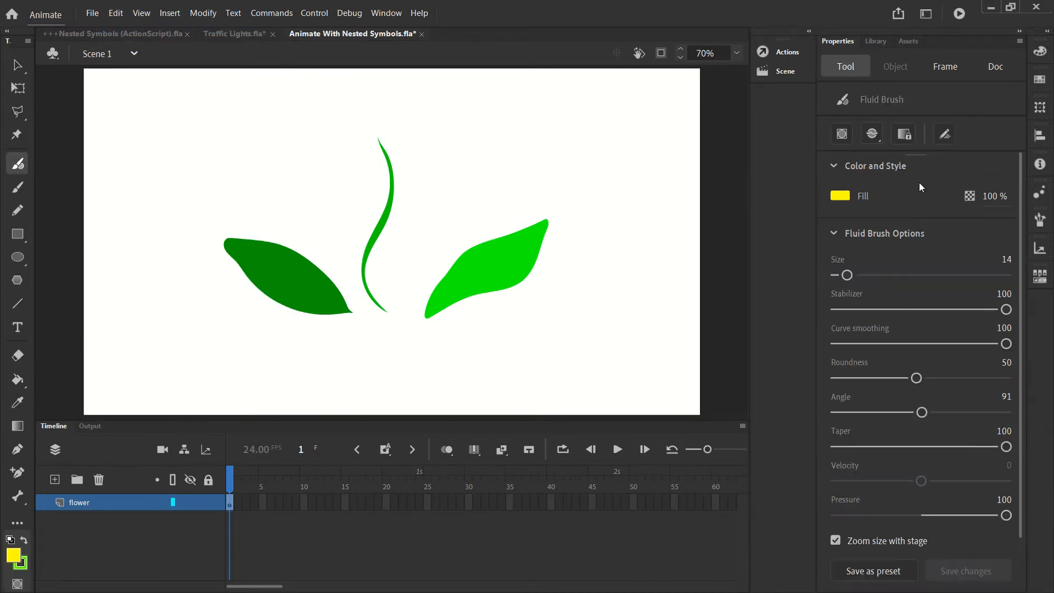
{"action": "mouse_move", "coordinate": [472, 126]}
{"action": "left_mouse_down"}
{"action": "mouse_move", "coordinate": [492, 144]}
{"action": "mouse_move", "coordinate": [474, 153]}
{"action": "mouse_move", "coordinate": [471, 127]}
{"action": "left_mouse_up"}
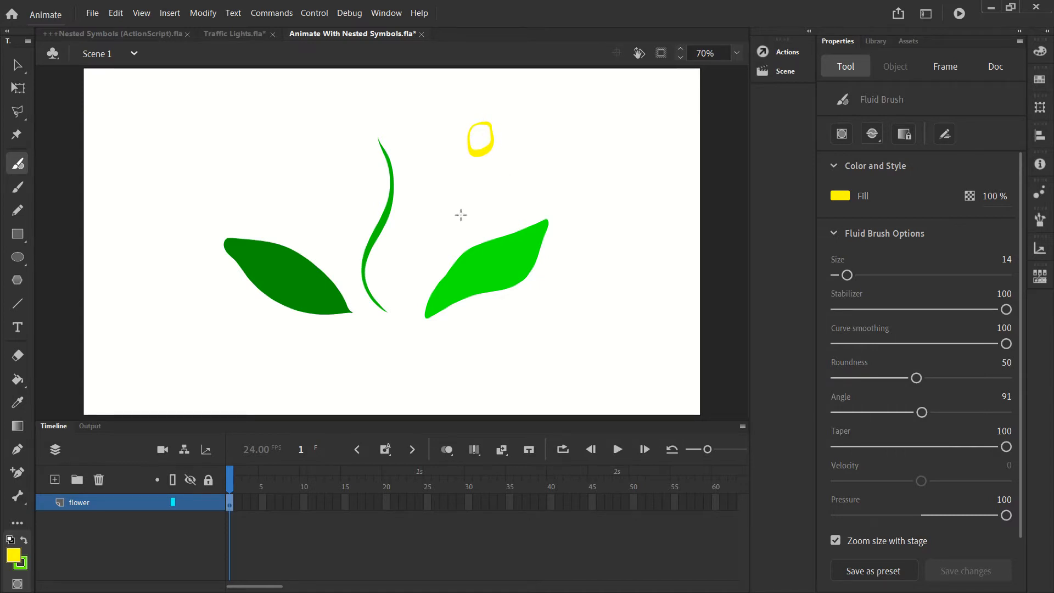
{"action": "left_click", "coordinate": [18, 379]}
{"action": "left_click", "coordinate": [482, 140]}
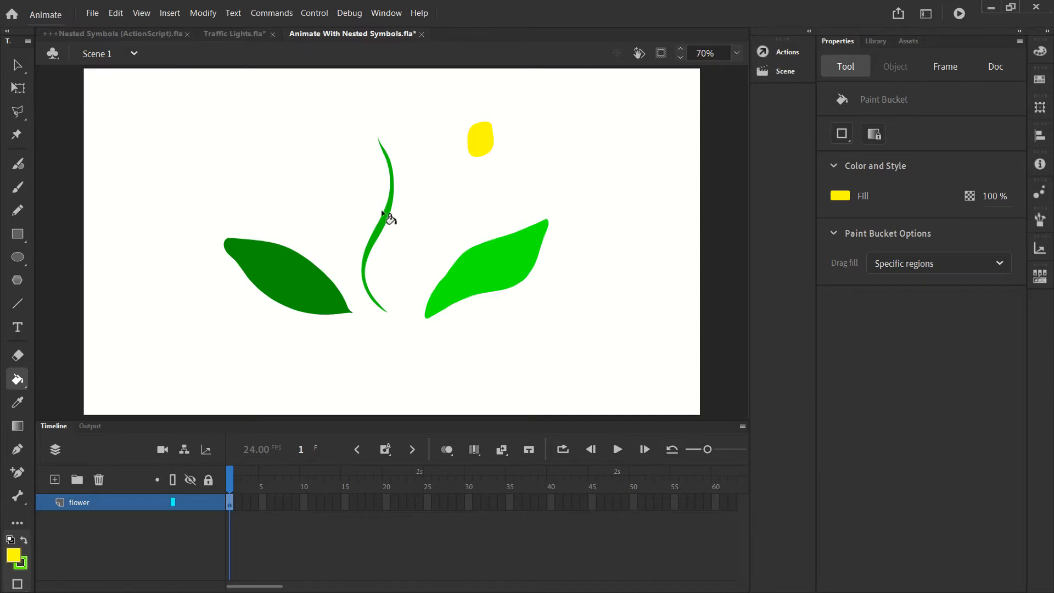
Step: Paint a five-petal flower outline in salmon red with the Fluid Brush in the stage's upper-left area
{"action": "left_click", "coordinate": [18, 165]}
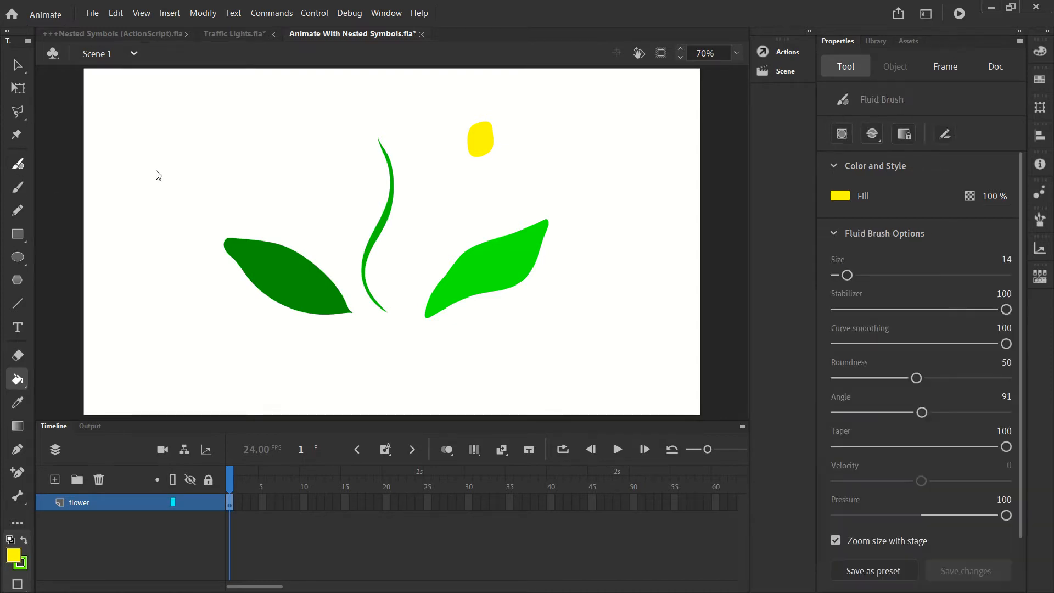
{"action": "left_click", "coordinate": [840, 196]}
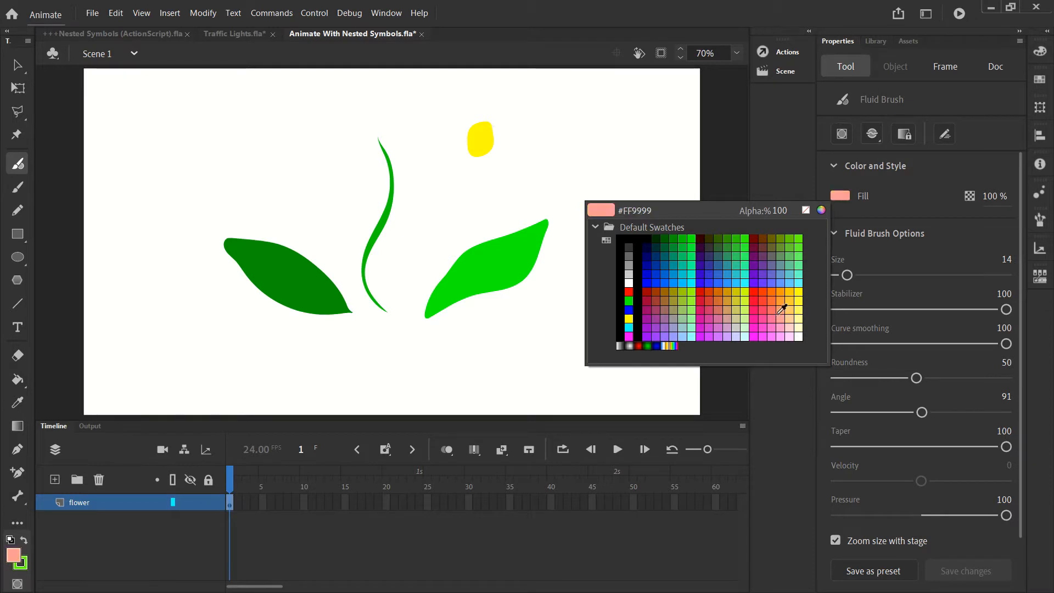
{"action": "left_click", "coordinate": [773, 311]}
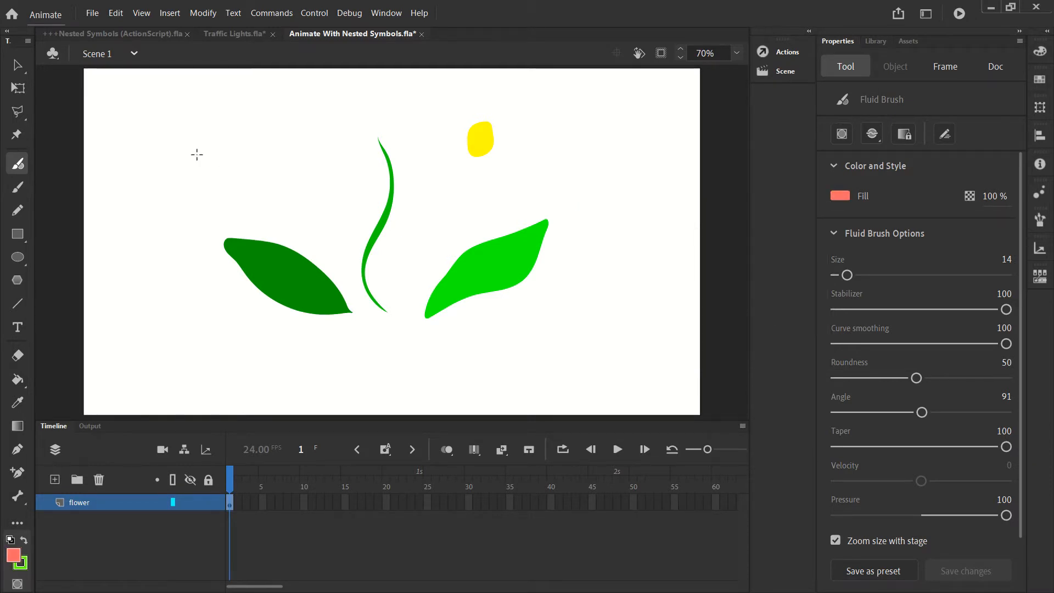
{"action": "mouse_move", "coordinate": [168, 157]}
{"action": "left_mouse_down"}
{"action": "mouse_move", "coordinate": [156, 112]}
{"action": "mouse_move", "coordinate": [173, 99]}
{"action": "mouse_move", "coordinate": [162, 154]}
{"action": "mouse_move", "coordinate": [201, 126]}
{"action": "mouse_move", "coordinate": [225, 128]}
{"action": "mouse_move", "coordinate": [214, 149]}
{"action": "mouse_move", "coordinate": [162, 158]}
{"action": "mouse_move", "coordinate": [185, 173]}
{"action": "mouse_move", "coordinate": [192, 198]}
{"action": "mouse_move", "coordinate": [171, 202]}
{"action": "mouse_move", "coordinate": [160, 158]}
{"action": "mouse_move", "coordinate": [163, 177]}
{"action": "mouse_move", "coordinate": [143, 204]}
{"action": "mouse_move", "coordinate": [126, 200]}
{"action": "mouse_move", "coordinate": [140, 165]}
{"action": "mouse_move", "coordinate": [159, 156]}
{"action": "mouse_move", "coordinate": [102, 149]}
{"action": "left_mouse_up"}
{"action": "left_click_drag", "start_coordinate": [167, 131], "coordinate": [165, 130]}
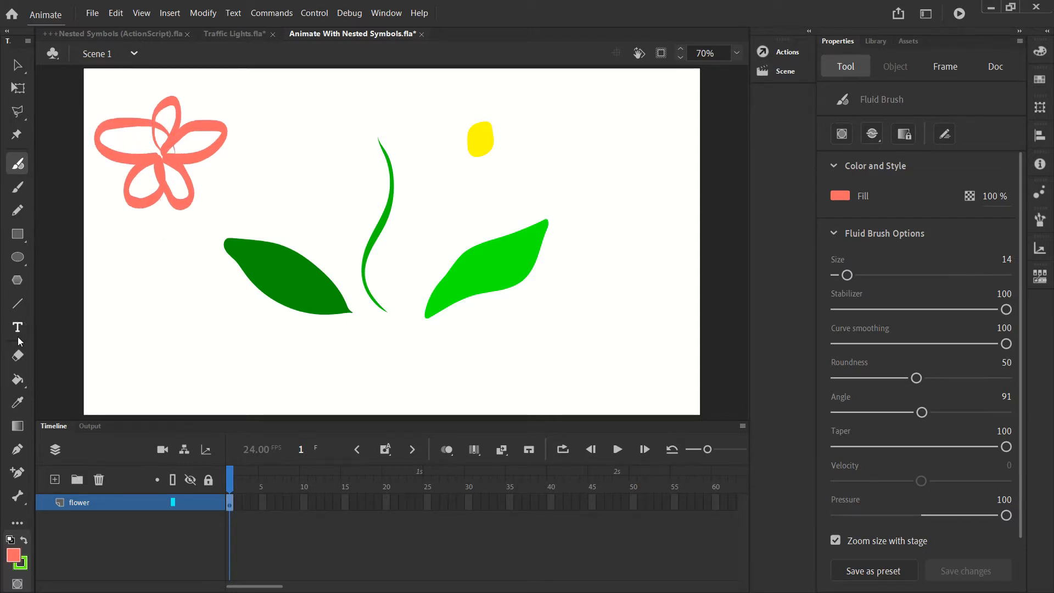
Step: Fill the five petals and the centre gaps of the flower with the same salmon red using the Paint Bucket
{"action": "left_click", "coordinate": [17, 379]}
{"action": "left_click", "coordinate": [150, 147]}
{"action": "left_click", "coordinate": [175, 122]}
{"action": "left_click", "coordinate": [196, 147]}
{"action": "left_click", "coordinate": [177, 184]}
{"action": "left_click", "coordinate": [148, 179]}
{"action": "left_click", "coordinate": [170, 153]}
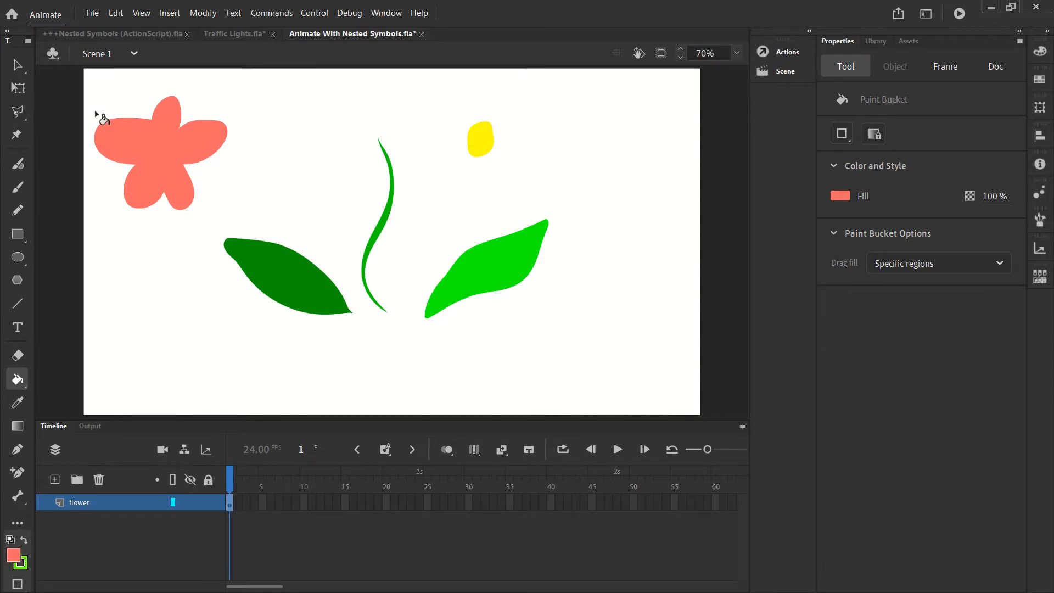
Step: Move the flower slightly down and reshape its outline so the notches between the petals cut deeper
{"action": "left_click", "coordinate": [18, 65]}
{"action": "left_click", "coordinate": [167, 147]}
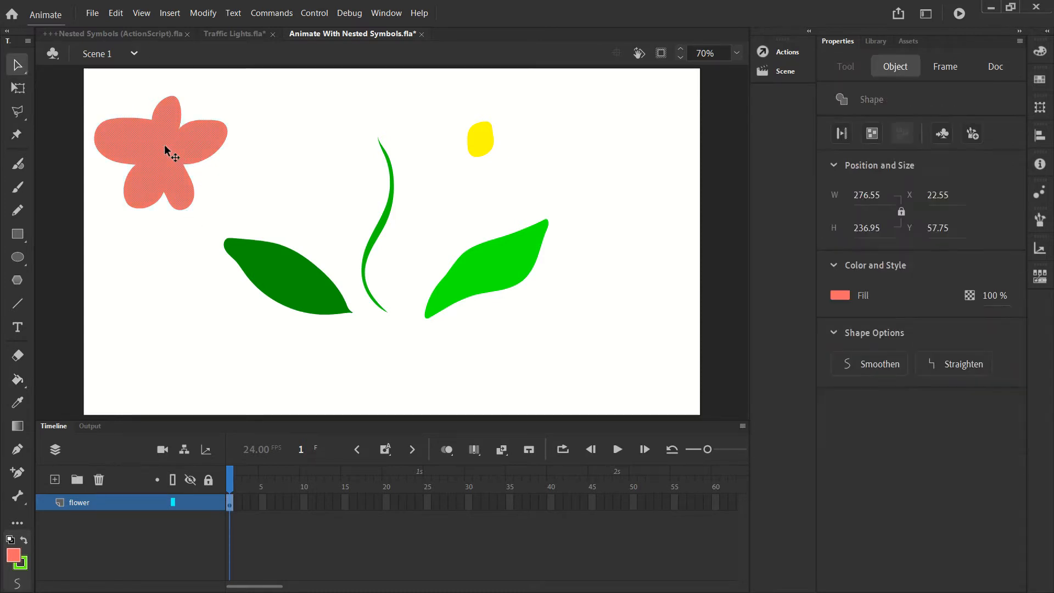
{"action": "left_click", "coordinate": [133, 105]}
{"action": "left_click_drag", "start_coordinate": [152, 121], "coordinate": [149, 124]}
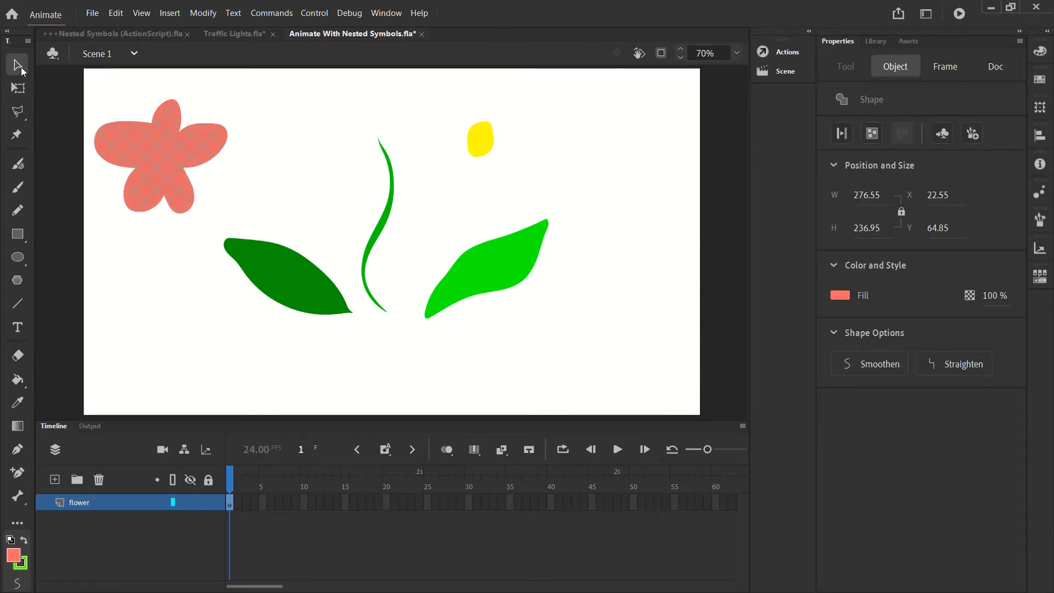
{"action": "left_click", "coordinate": [129, 98]}
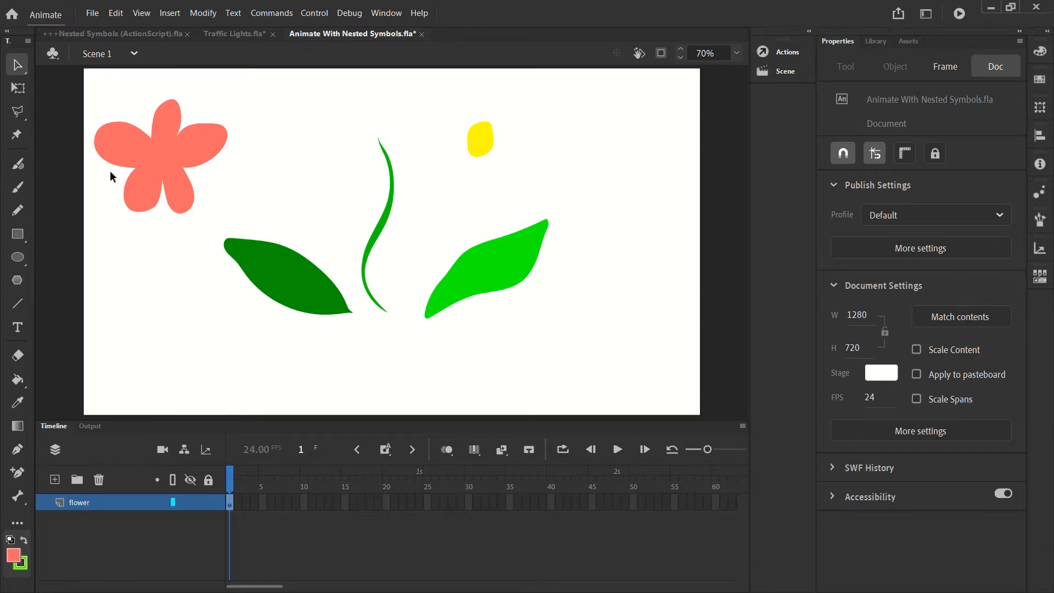
Step: Try placing the yellow oval on the flower's centre and deselecting it, and undo the placement
{"action": "left_click", "coordinate": [476, 138]}
{"action": "left_click_drag", "start_coordinate": [483, 139], "coordinate": [163, 158]}
{"action": "left_click", "coordinate": [225, 183]}
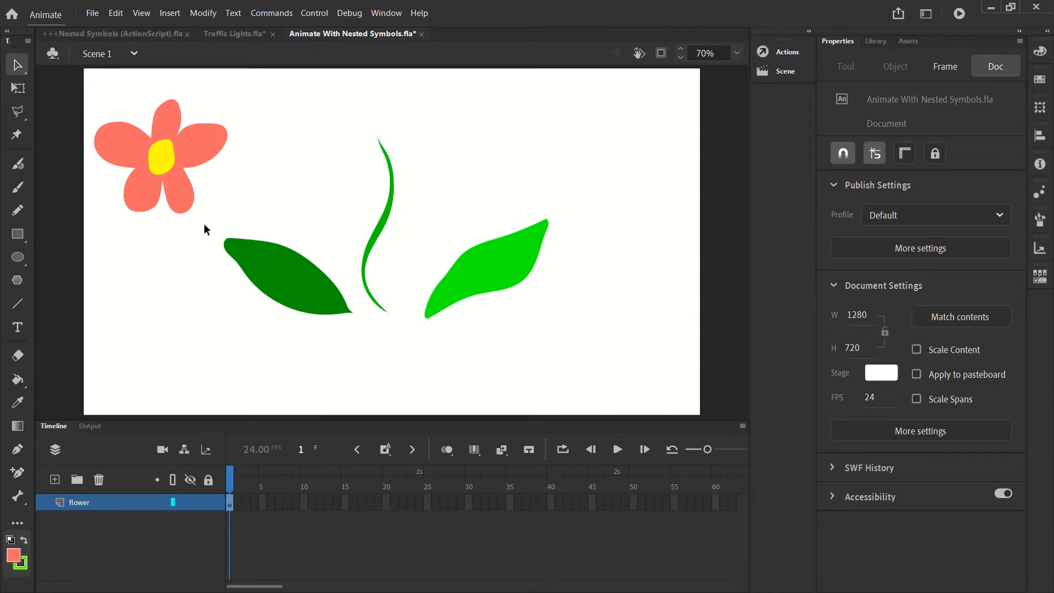
{"action": "key", "text": "ctrl+z"}
{"action": "key", "text": "ctrl+z"}
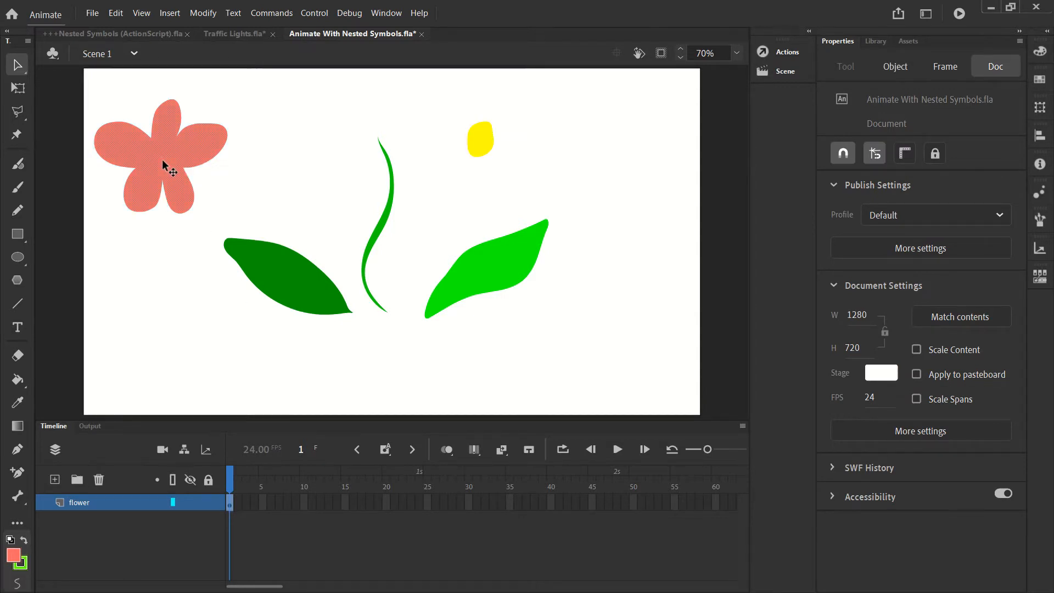
Step: Move the salmon flower right and slightly up to about X 220, Y 28, above the dark green leaf, and deselect it
{"action": "left_click", "coordinate": [165, 155]}
{"action": "left_click_drag", "start_coordinate": [170, 158], "coordinate": [265, 140]}
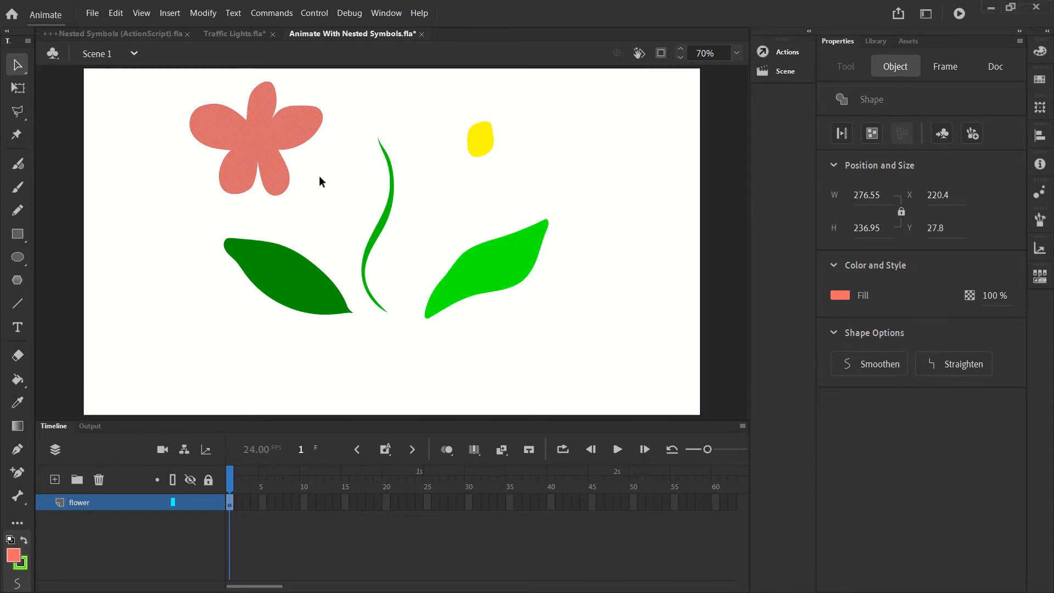
{"action": "key", "text": "Escape"}
{"action": "left_click", "coordinate": [497, 258]}
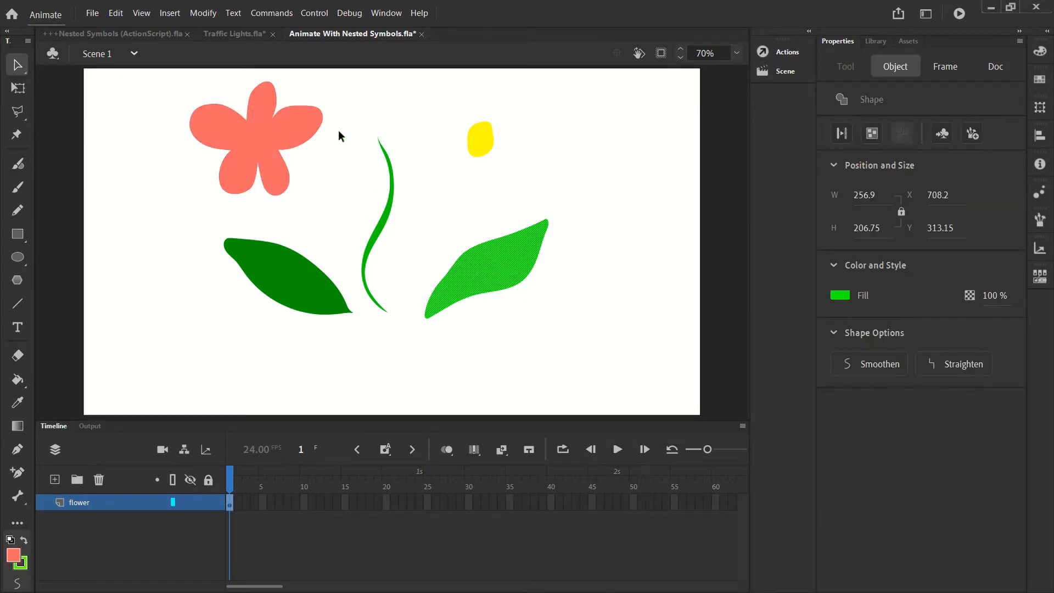
{"action": "right_click", "coordinate": [492, 261]}
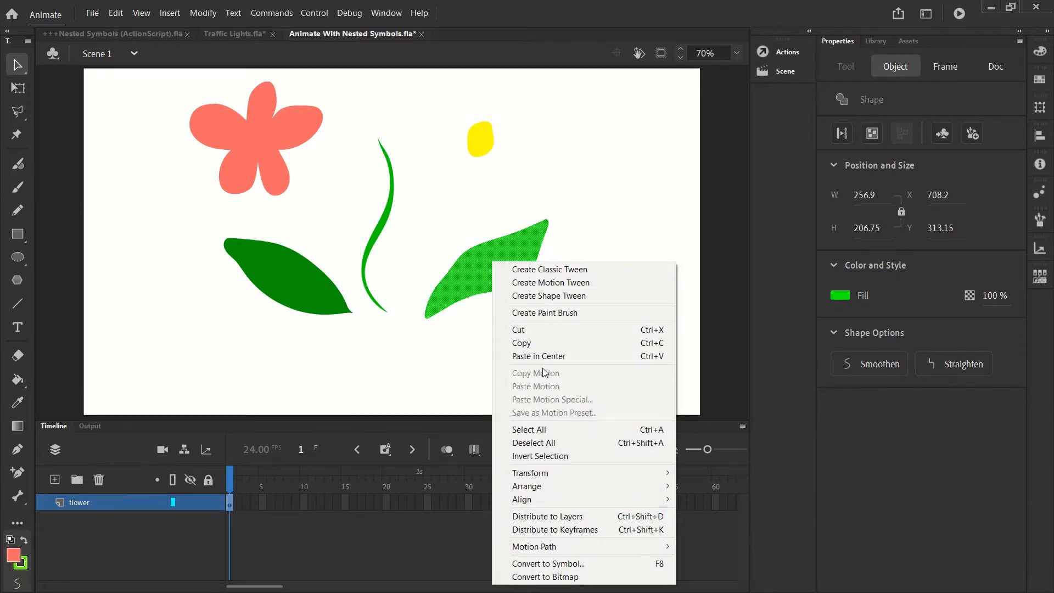
{"action": "left_click", "coordinate": [208, 15]}
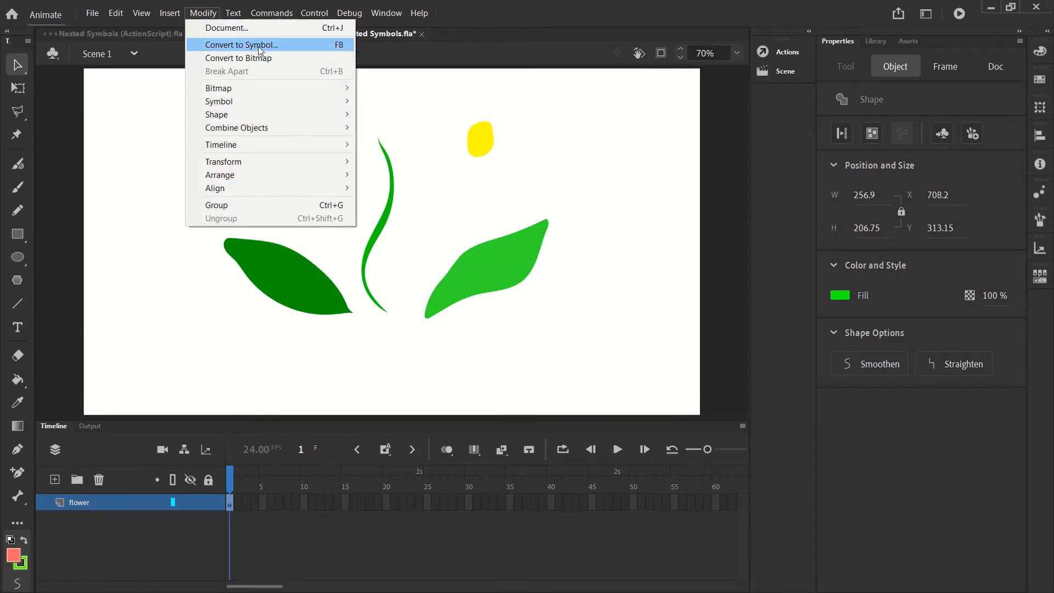
{"action": "left_click", "coordinate": [546, 199]}
Step: Convert the bright green leaf into a Graphic symbol named leaf_r
{"action": "left_click", "coordinate": [529, 255]}
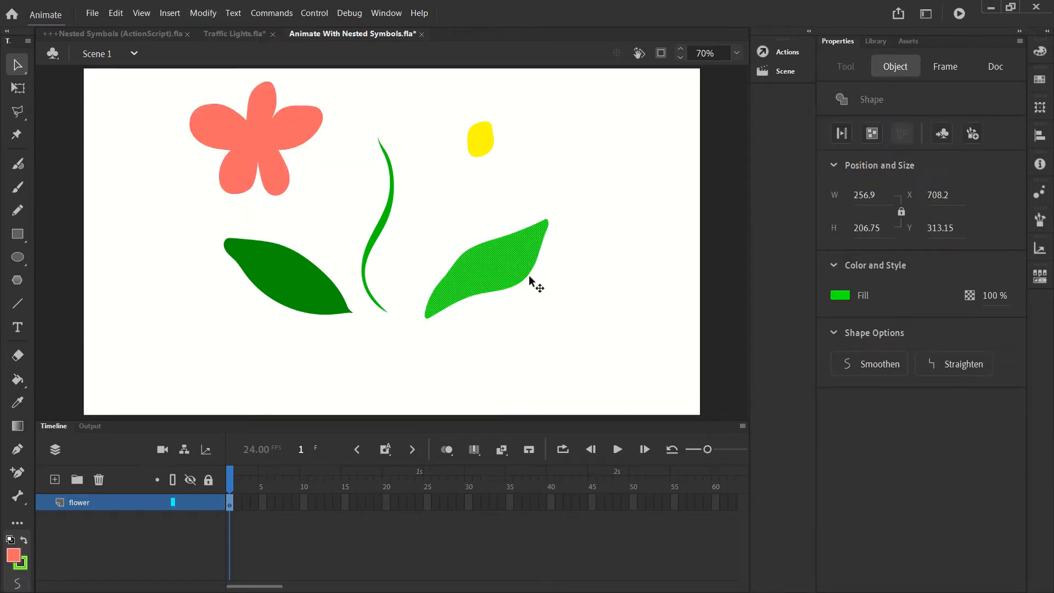
{"action": "key", "text": "F8"}
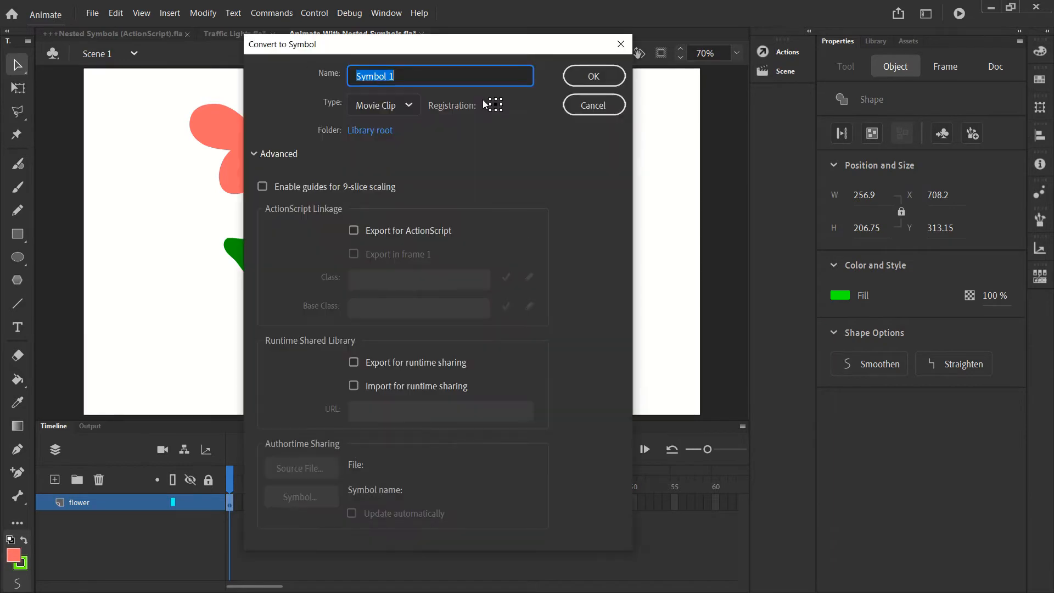
{"action": "left_click", "coordinate": [371, 107]}
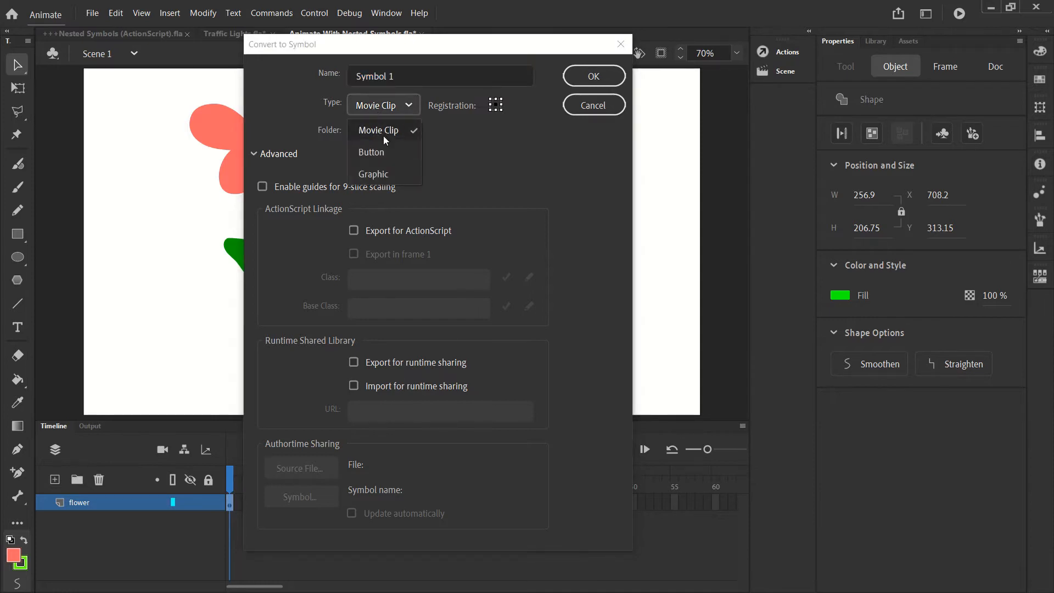
{"action": "left_click", "coordinate": [380, 171]}
{"action": "left_click", "coordinate": [401, 77]}
{"action": "double_click", "coordinate": [417, 77]}
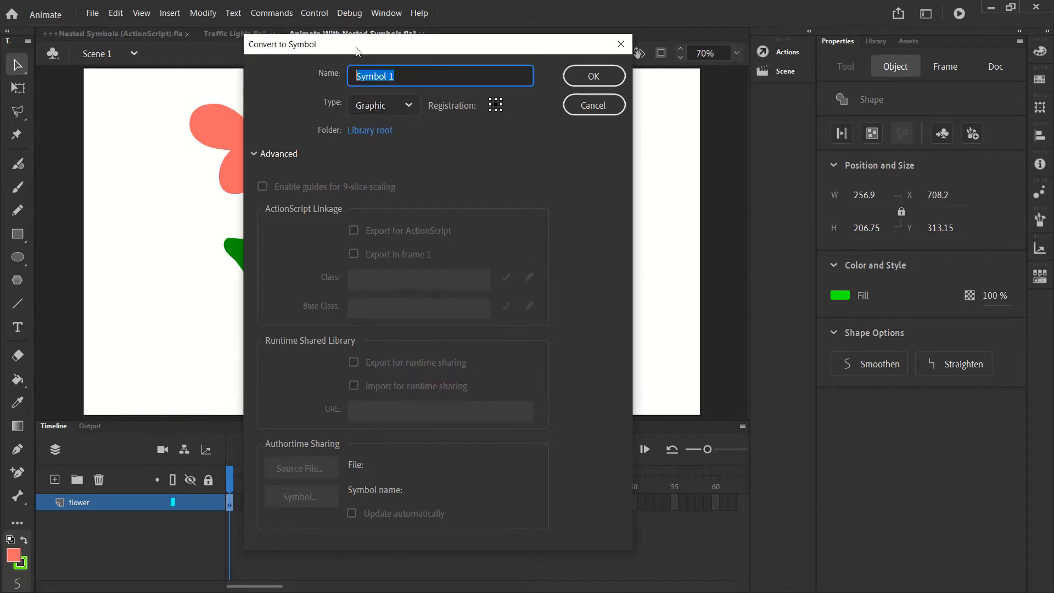
{"action": "left_click_drag", "start_coordinate": [362, 44], "coordinate": [649, 29]}
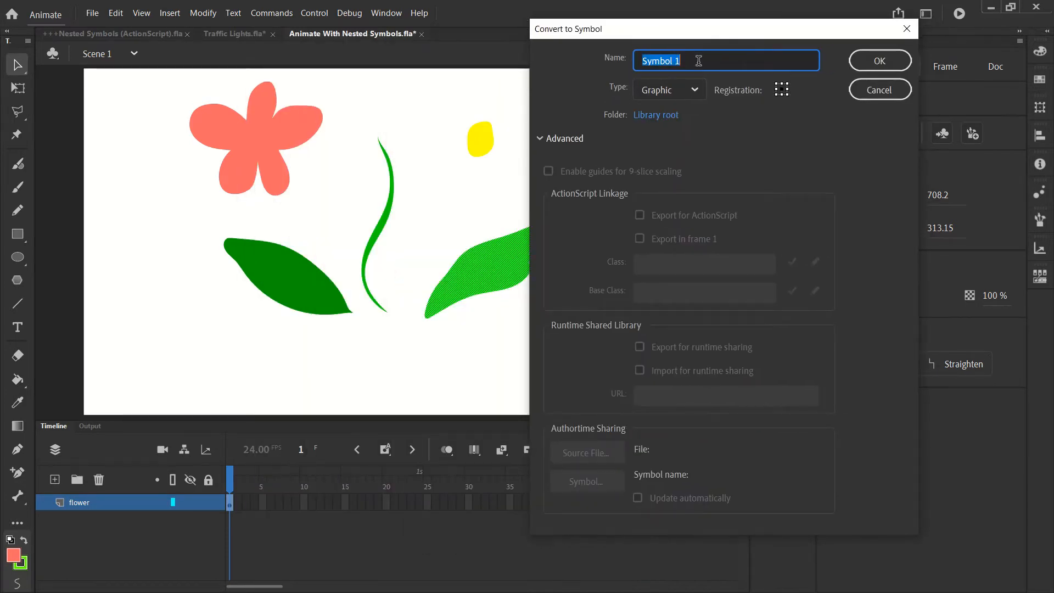
{"action": "type", "text": "leaf_r"}
{"action": "left_click", "coordinate": [871, 61]}
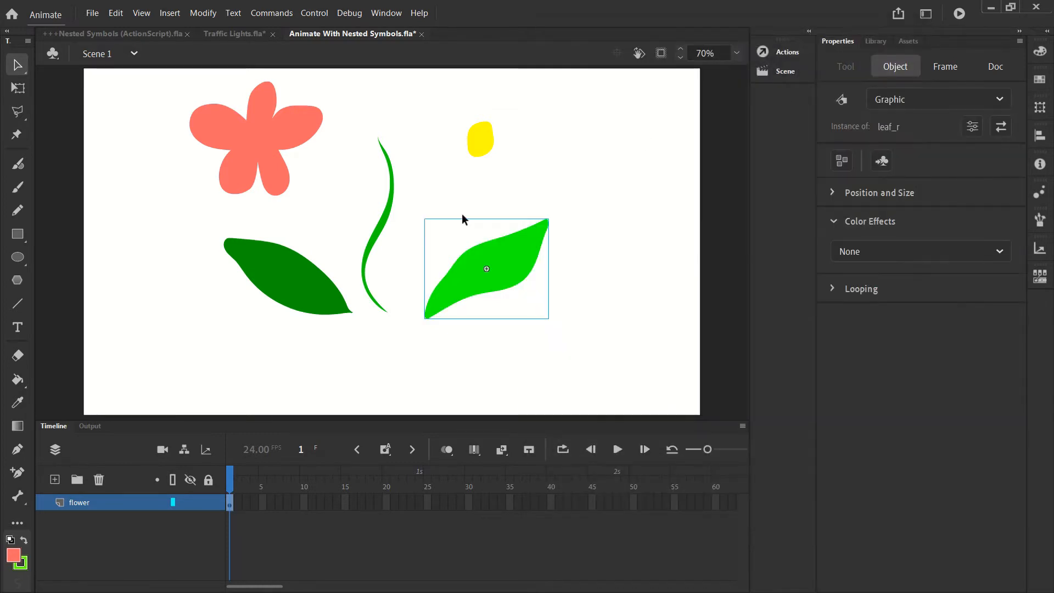
Step: Convert the dark green leaf into a Graphic symbol named leaf_l
{"action": "left_click", "coordinate": [288, 275]}
{"action": "key", "text": "F8"}
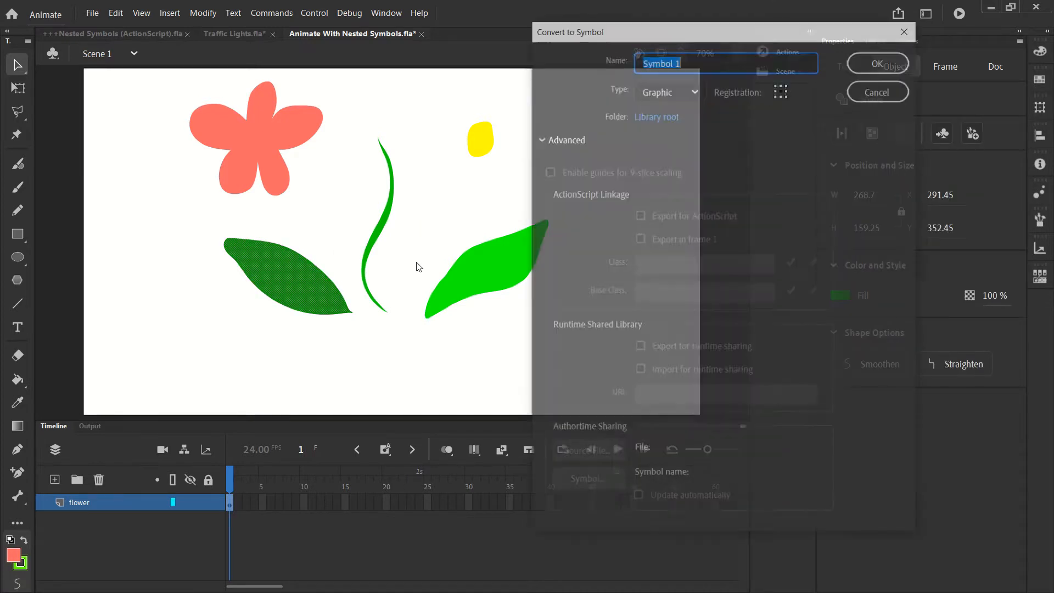
{"action": "type", "text": "leaf_"}
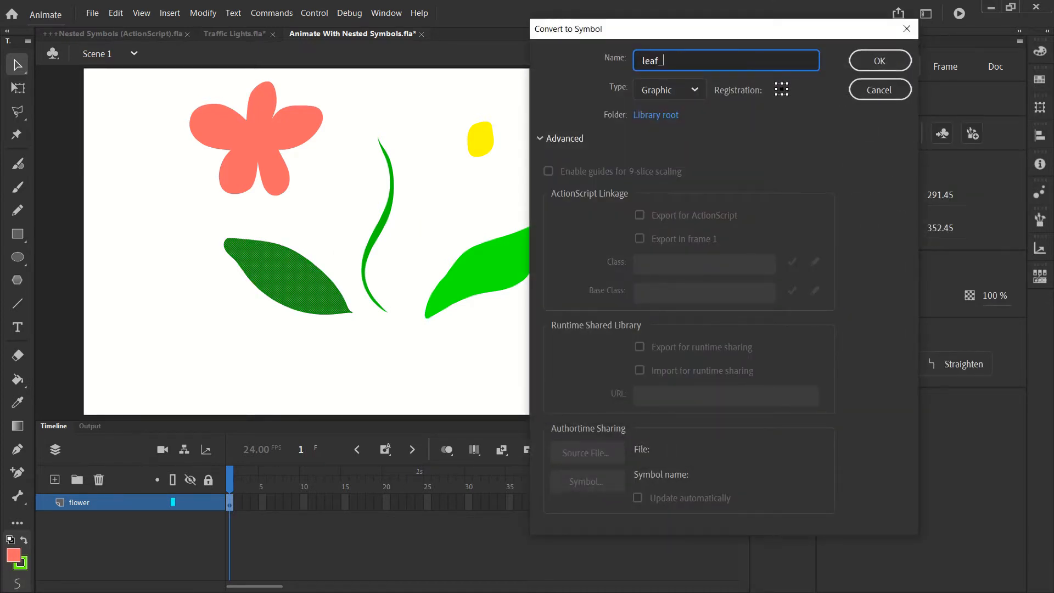
{"action": "type", "text": "l"}
{"action": "left_click", "coordinate": [879, 60]}
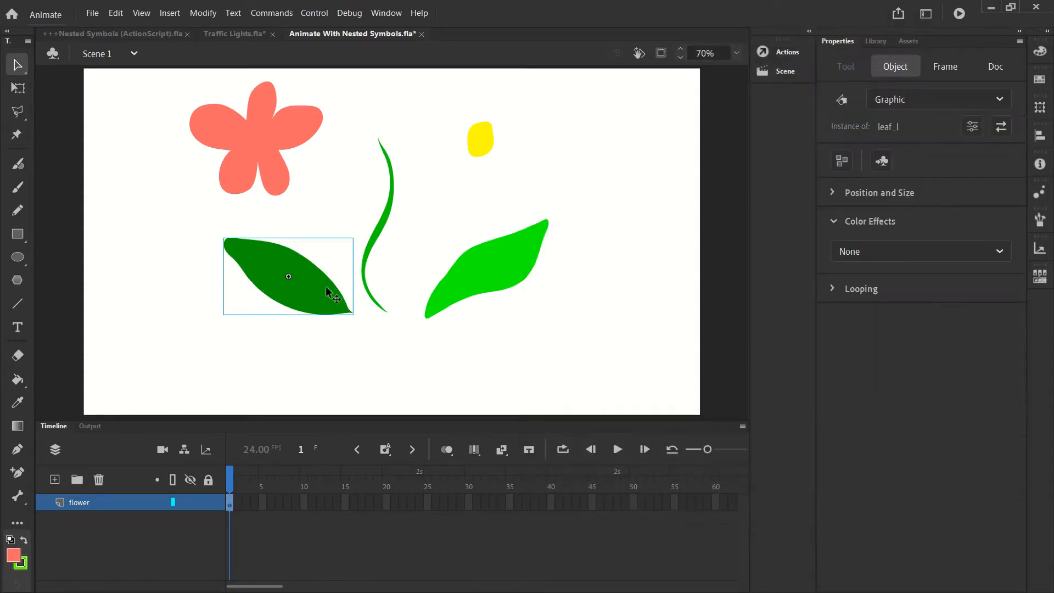
Step: Convert the curved stem into a Graphic symbol named stem
{"action": "left_click", "coordinate": [393, 206]}
{"action": "key", "text": "F8"}
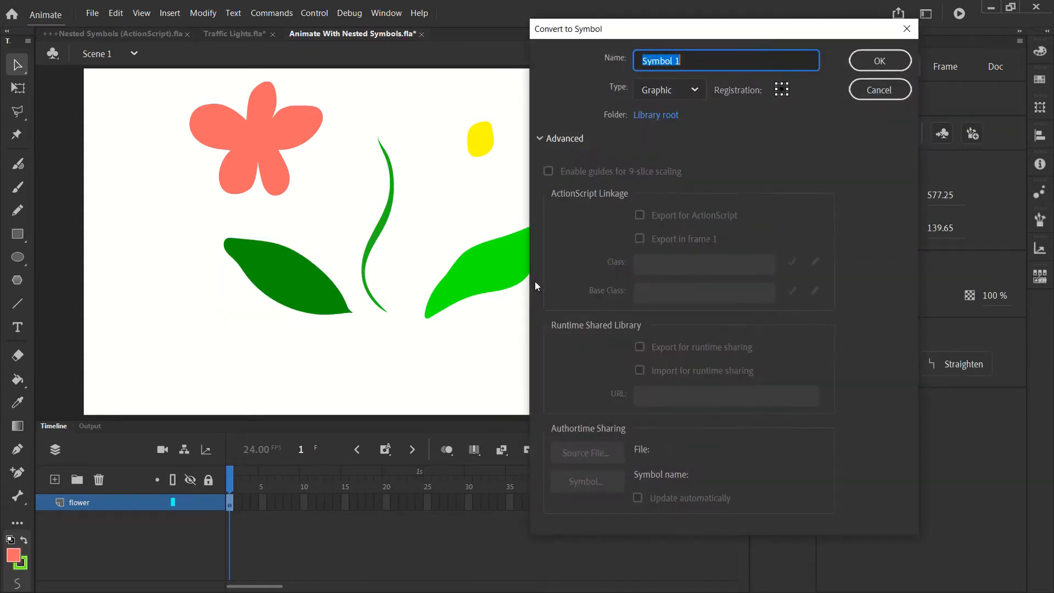
{"action": "type", "text": "stem"}
{"action": "left_click", "coordinate": [879, 61]}
Step: Convert the yellow flower center into a Graphic symbol named middle
{"action": "left_click", "coordinate": [486, 135]}
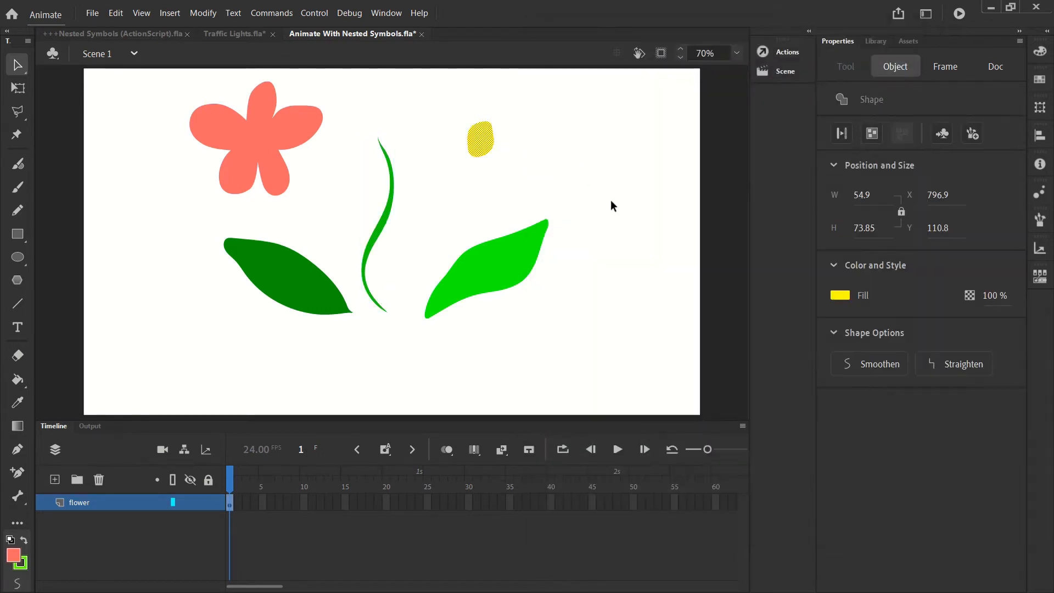
{"action": "key", "text": "F8"}
{"action": "type", "text": "midd"}
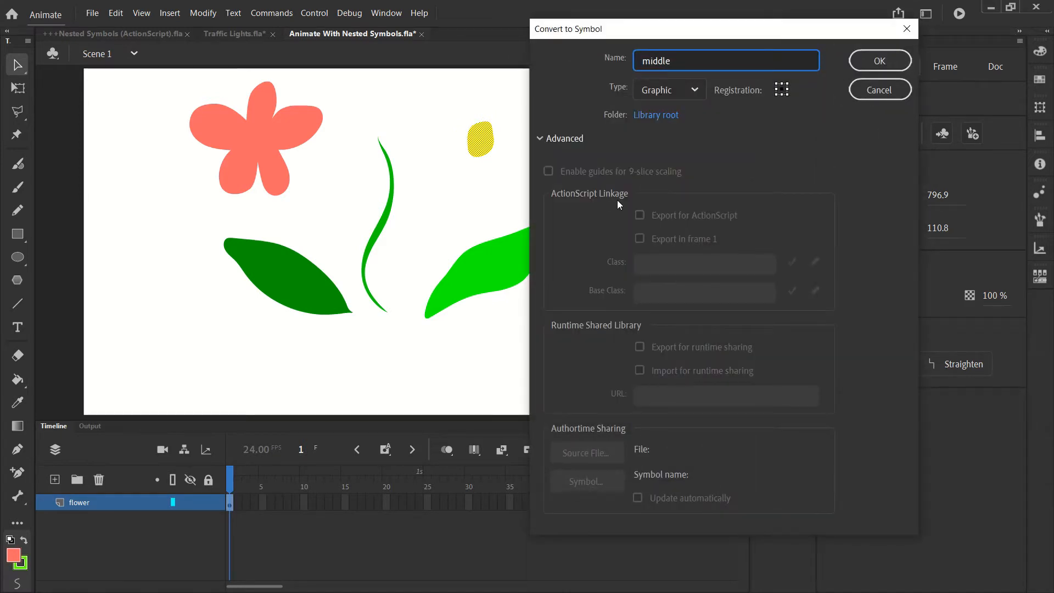
{"action": "type", "text": "le"}
{"action": "left_click", "coordinate": [877, 70]}
Step: Convert the salmon flower shape into a Graphic symbol named petals
{"action": "left_click", "coordinate": [271, 136]}
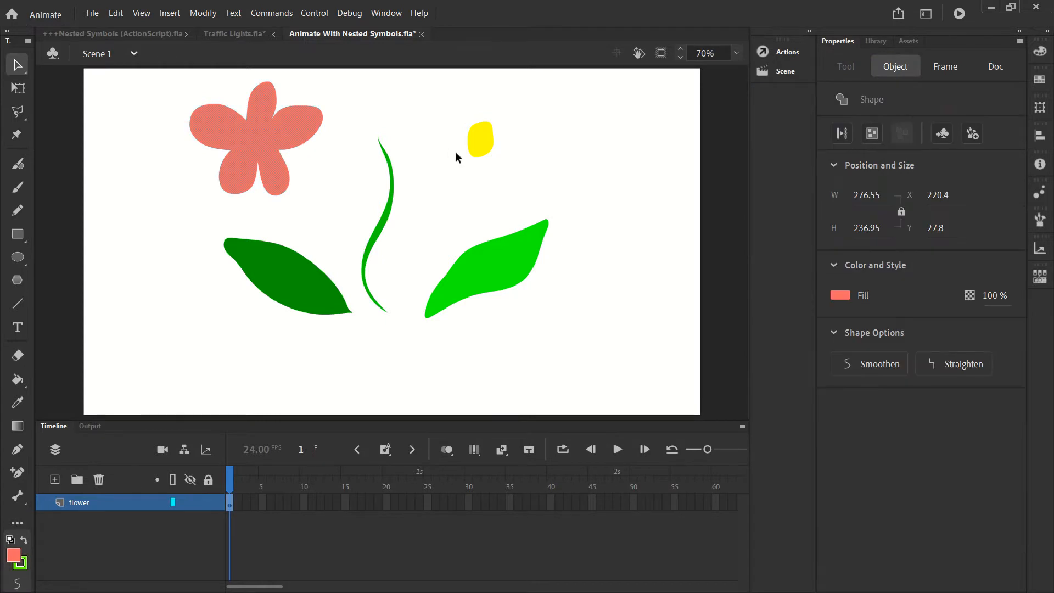
{"action": "key", "text": "F8"}
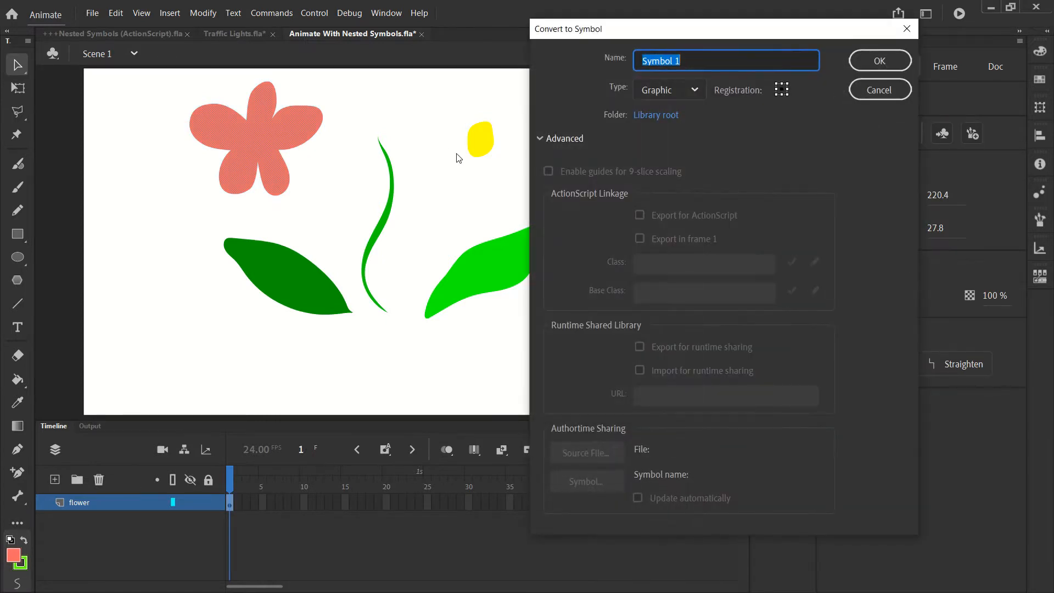
{"action": "type", "text": "pe"}
{"action": "key", "text": "Return"}
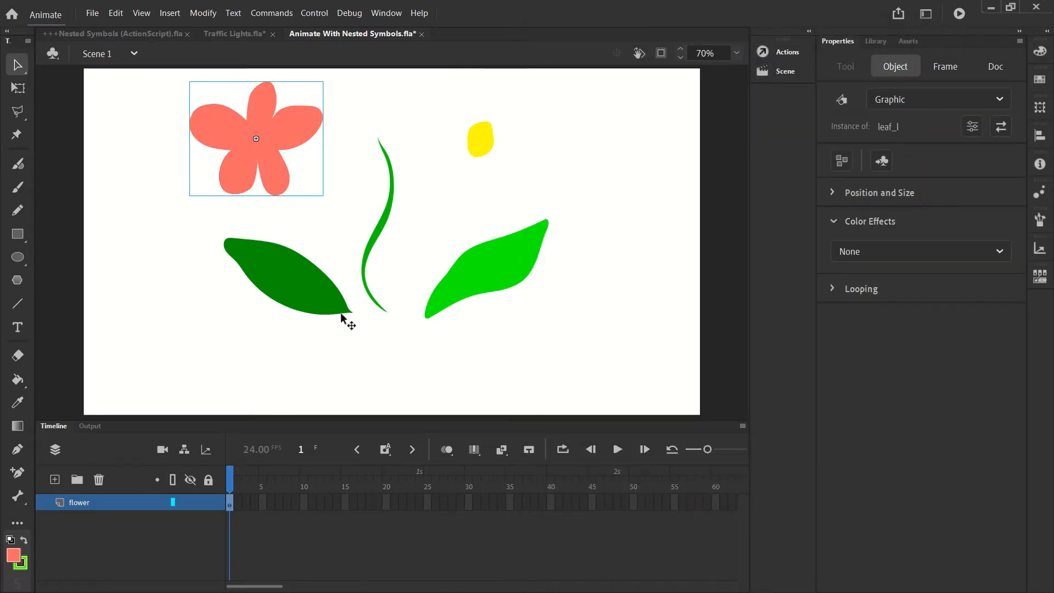
Step: Assemble the flower by moving both leaves to the stem's base, the petals onto its upper end, and the yellow center toward the petals
{"action": "left_click_drag", "start_coordinate": [346, 318], "coordinate": [371, 346]}
{"action": "left_click_drag", "start_coordinate": [378, 233], "coordinate": [369, 262]}
{"action": "left_click_drag", "start_coordinate": [523, 263], "coordinate": [470, 294]}
{"action": "left_click_drag", "start_coordinate": [248, 129], "coordinate": [369, 155]}
{"action": "left_click_drag", "start_coordinate": [483, 137], "coordinate": [435, 174]}
{"action": "key", "text": "ctrl+z"}
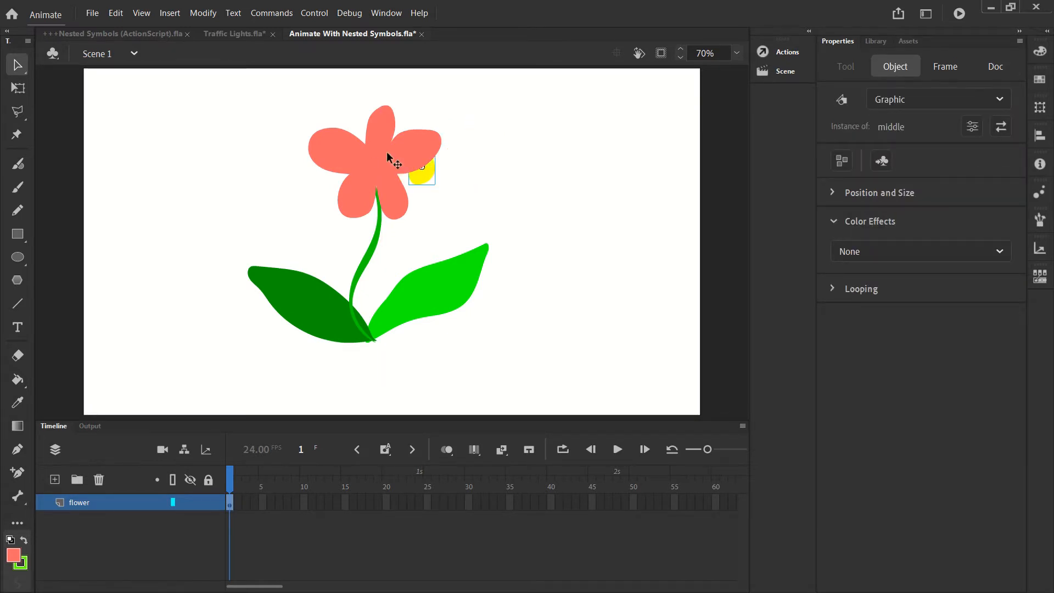
Step: Bring the yellow center to the front and place it in the middle of the petals
{"action": "left_click", "coordinate": [207, 20]}
{"action": "mouse_move", "coordinate": [287, 174]}
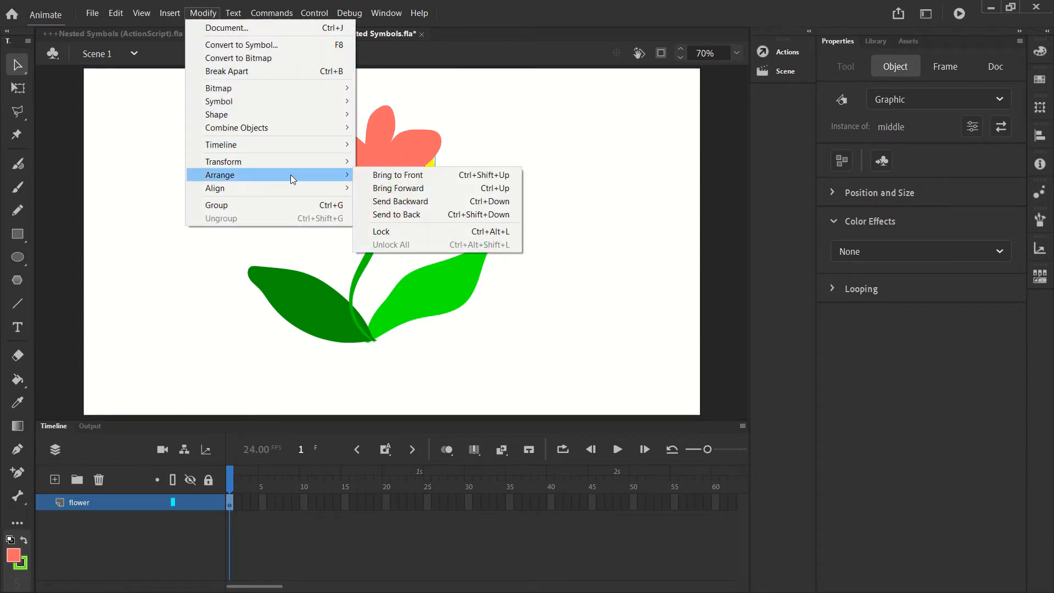
{"action": "left_click", "coordinate": [420, 174]}
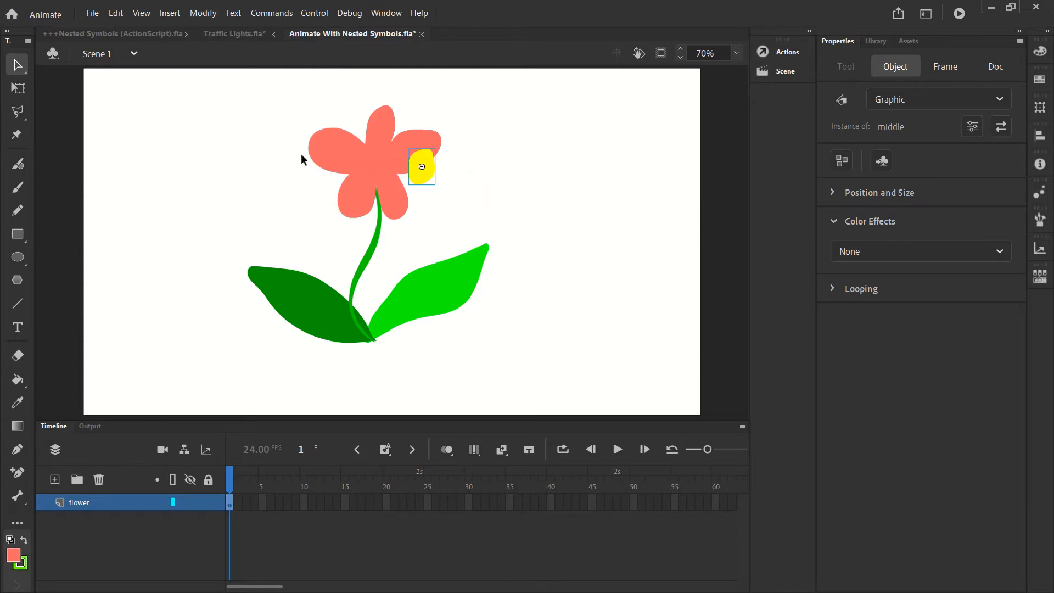
{"action": "left_click_drag", "start_coordinate": [428, 175], "coordinate": [383, 170]}
{"action": "left_click", "coordinate": [448, 190]}
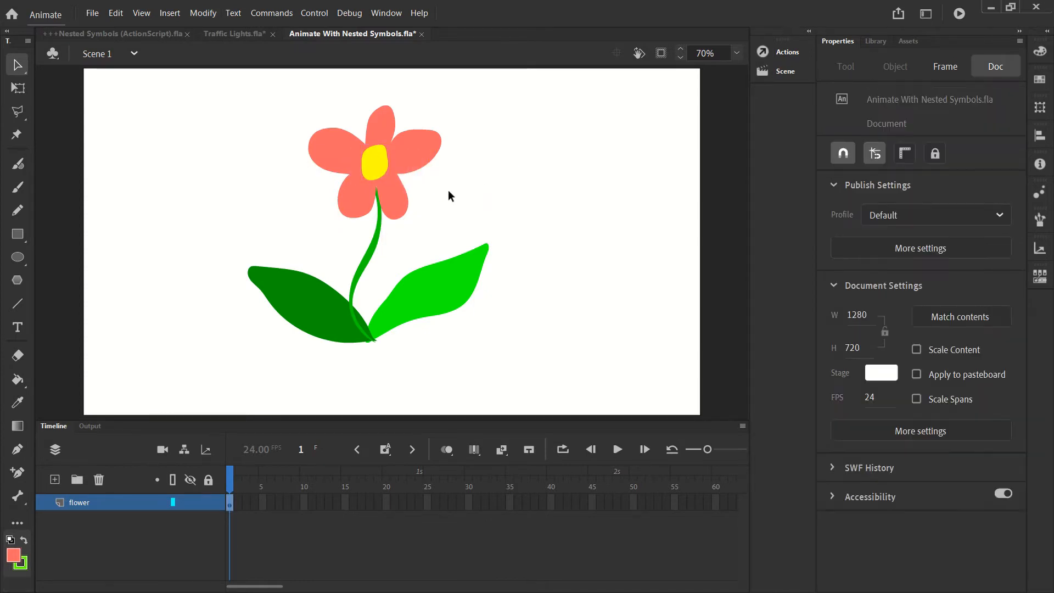
Step: Bring the bright green leaf to the front, above the stem, and deselect it
{"action": "left_click", "coordinate": [409, 302]}
{"action": "left_click", "coordinate": [203, 12]}
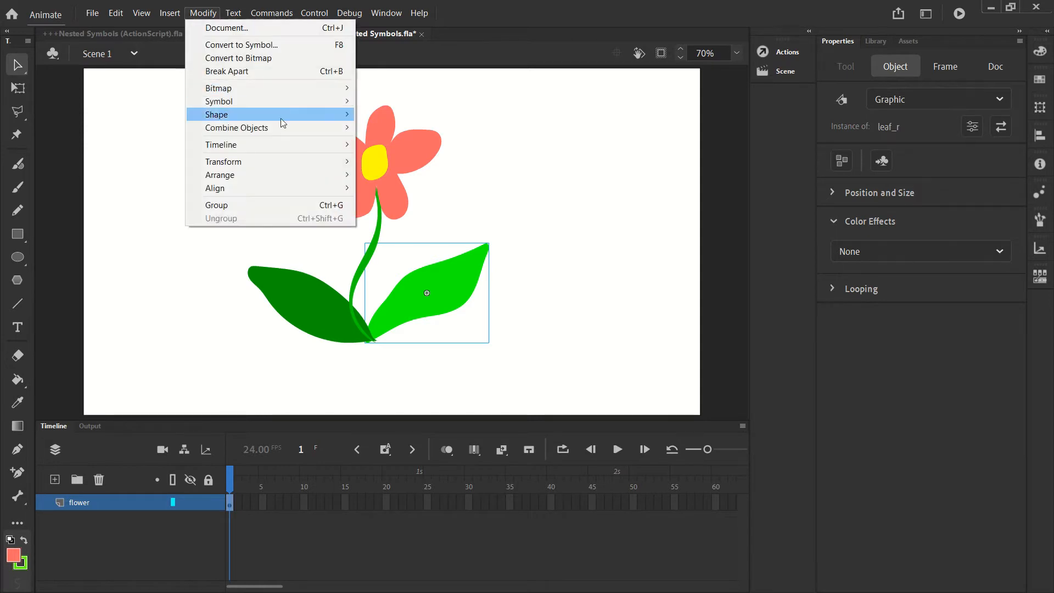
{"action": "mouse_move", "coordinate": [324, 175]}
{"action": "left_click", "coordinate": [423, 171]}
{"action": "left_click", "coordinate": [476, 295]}
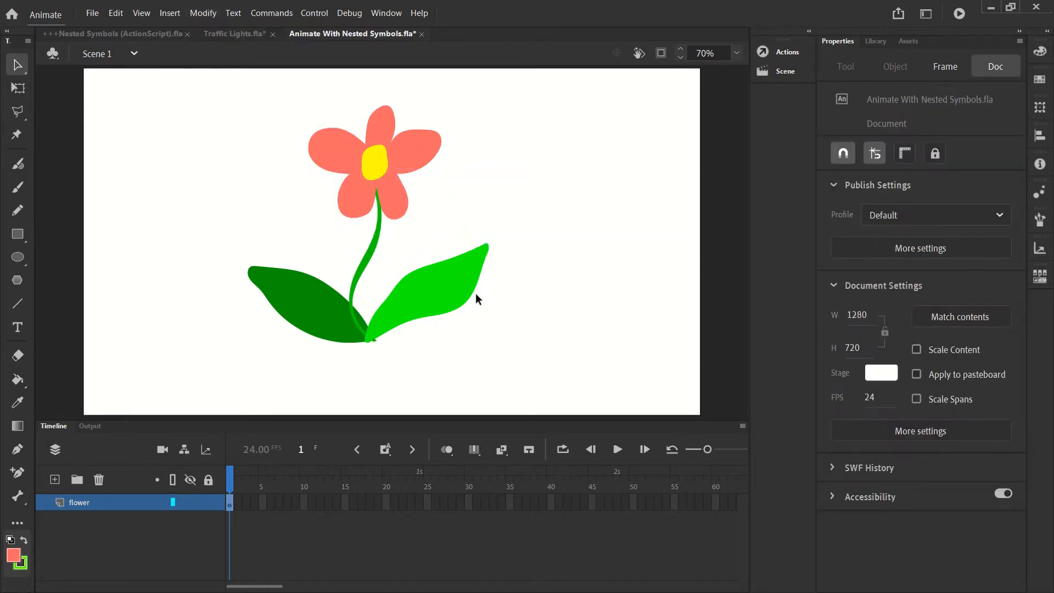
Step: Nudge the dark green leaf slightly so that its tip meets the base of the stem
{"action": "left_click", "coordinate": [345, 333]}
{"action": "key", "text": "Up"}
{"action": "key", "text": "Up"}
{"action": "key", "text": "Up"}
{"action": "key", "text": "Up"}
Step: Nudge the bright green leaf slightly up at the base of the stem and deselect it
{"action": "left_click", "coordinate": [406, 308]}
{"action": "key", "text": "Up"}
{"action": "key", "text": "Up"}
{"action": "key", "text": "Up"}
{"action": "key", "text": "Left"}
{"action": "key", "text": "Right"}
{"action": "key", "text": "Right"}
{"action": "left_click", "coordinate": [516, 342]}
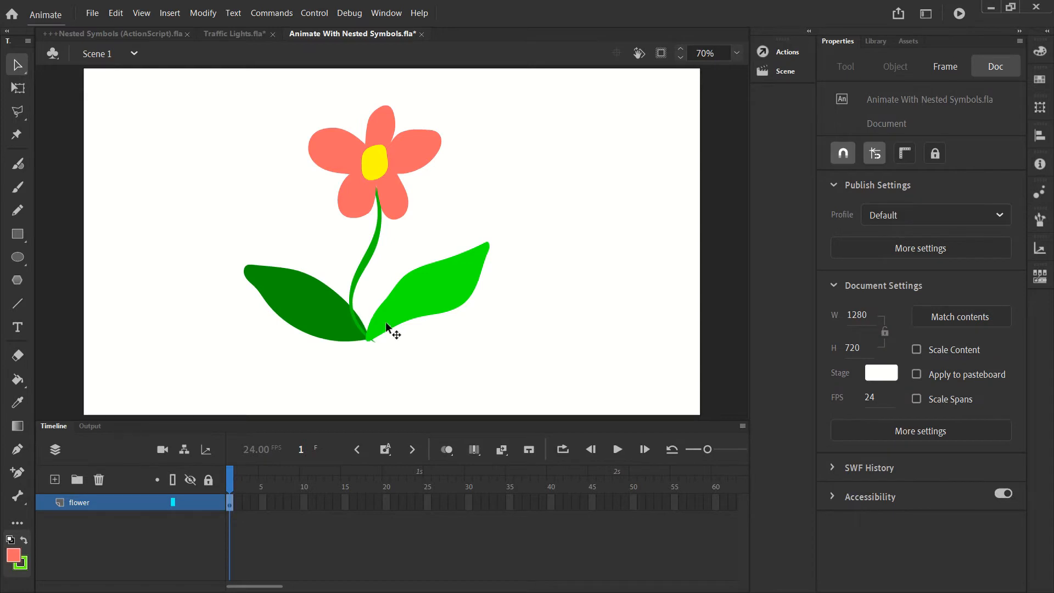
Step: Nudge the bright green leaf slightly down and to the right of the stem's base, and deselect it
{"action": "left_click", "coordinate": [385, 322]}
{"action": "key", "text": "Down"}
{"action": "key", "text": "Down"}
{"action": "key", "text": "Down"}
{"action": "key", "text": "Down"}
{"action": "key", "text": "Down"}
{"action": "key", "text": "Down"}
{"action": "key", "text": "Down"}
{"action": "key", "text": "Down"}
{"action": "key", "text": "Right"}
{"action": "key", "text": "Right"}
{"action": "key", "text": "Right"}
{"action": "key", "text": "Right"}
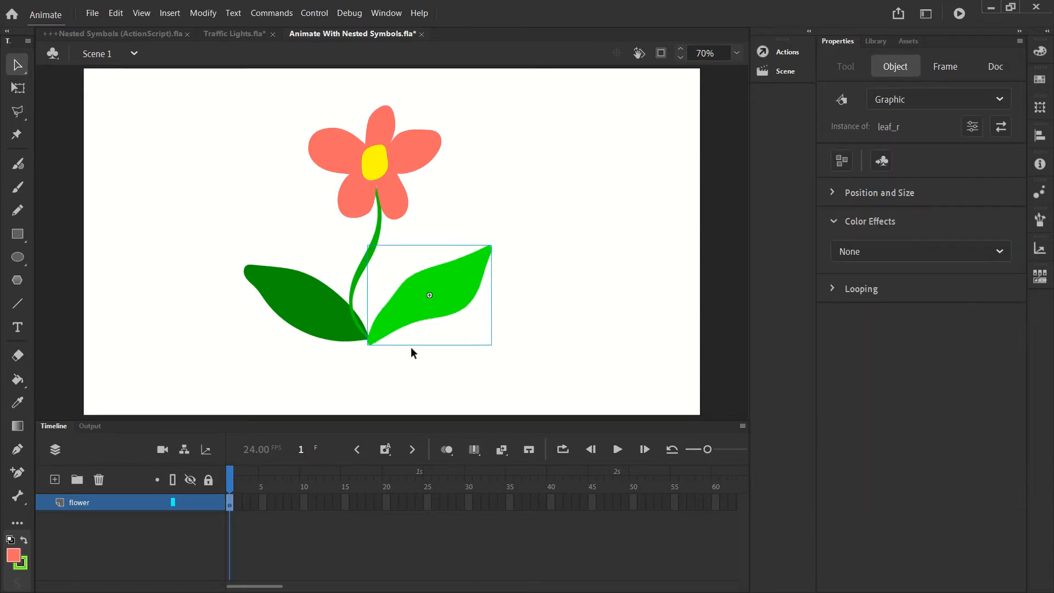
{"action": "left_click", "coordinate": [411, 348]}
Step: Move the bright green leaf slightly left so that it covers the lower end of the stem, and deselect it
{"action": "left_click", "coordinate": [360, 279]}
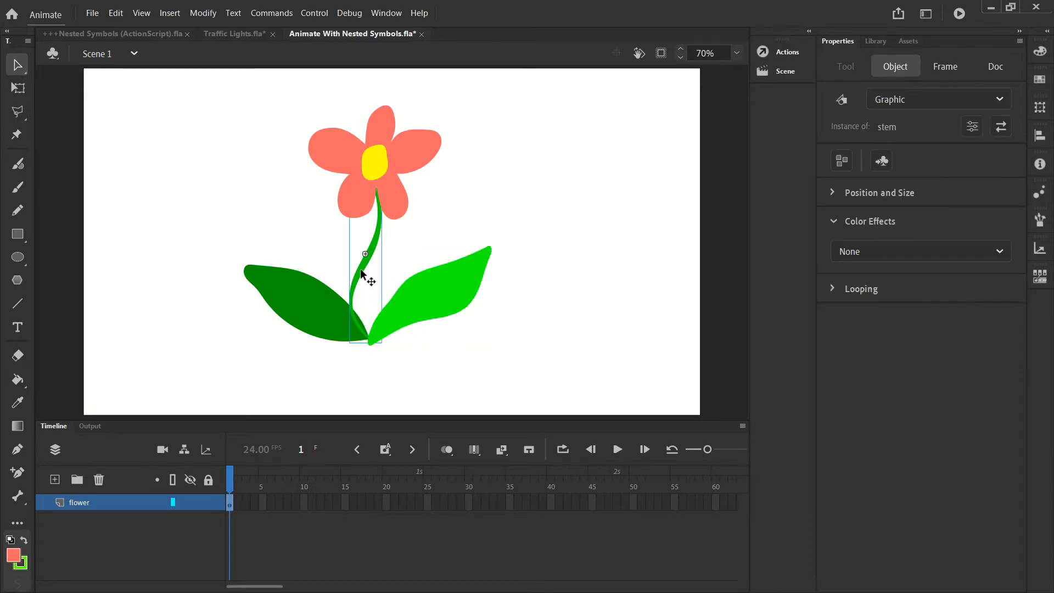
{"action": "left_click", "coordinate": [606, 198]}
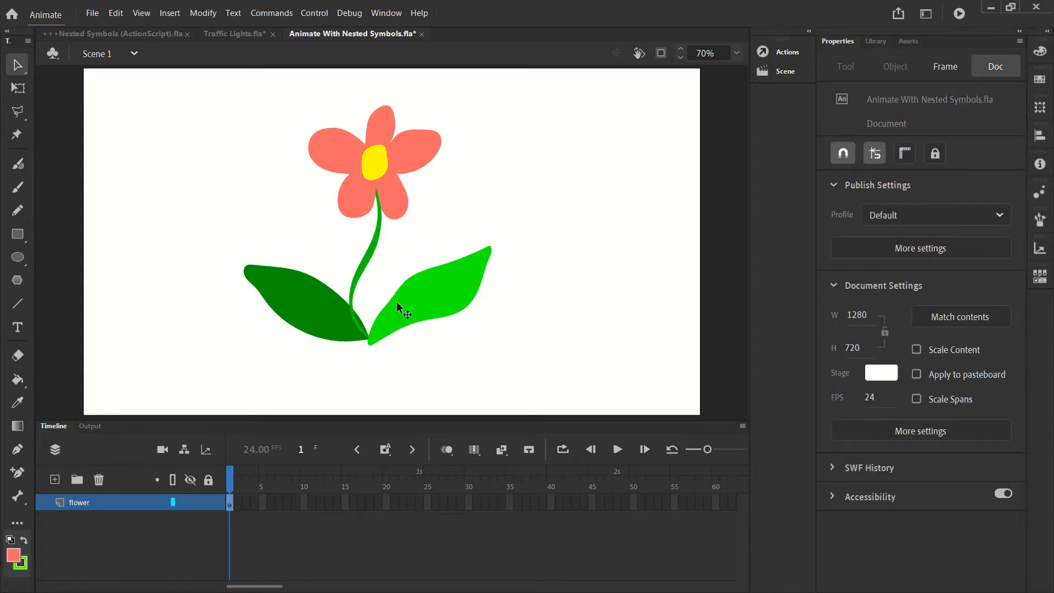
{"action": "left_click_drag", "start_coordinate": [391, 301], "coordinate": [385, 301]}
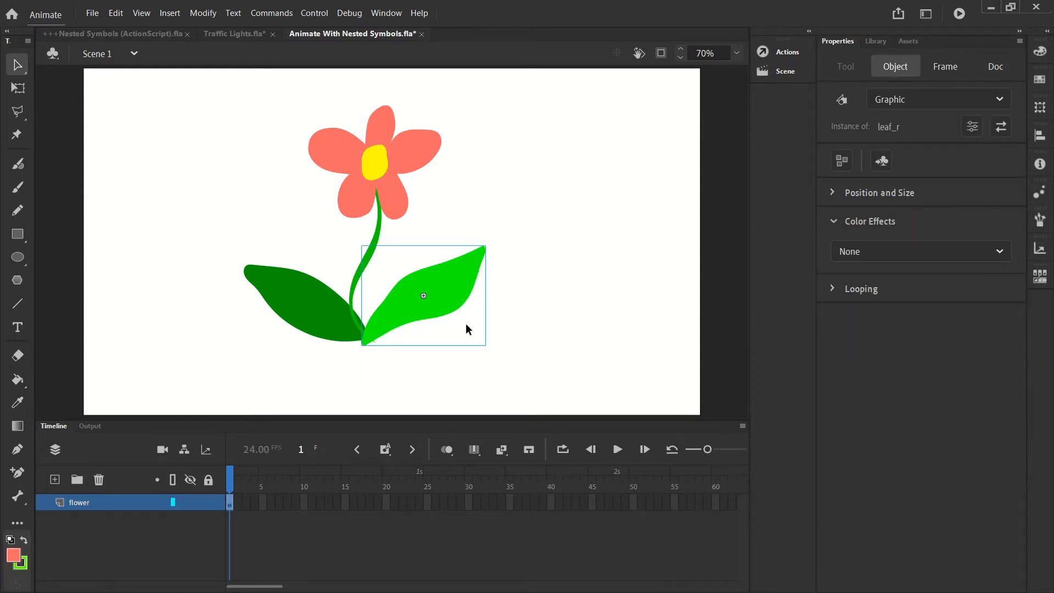
{"action": "left_click", "coordinate": [553, 321]}
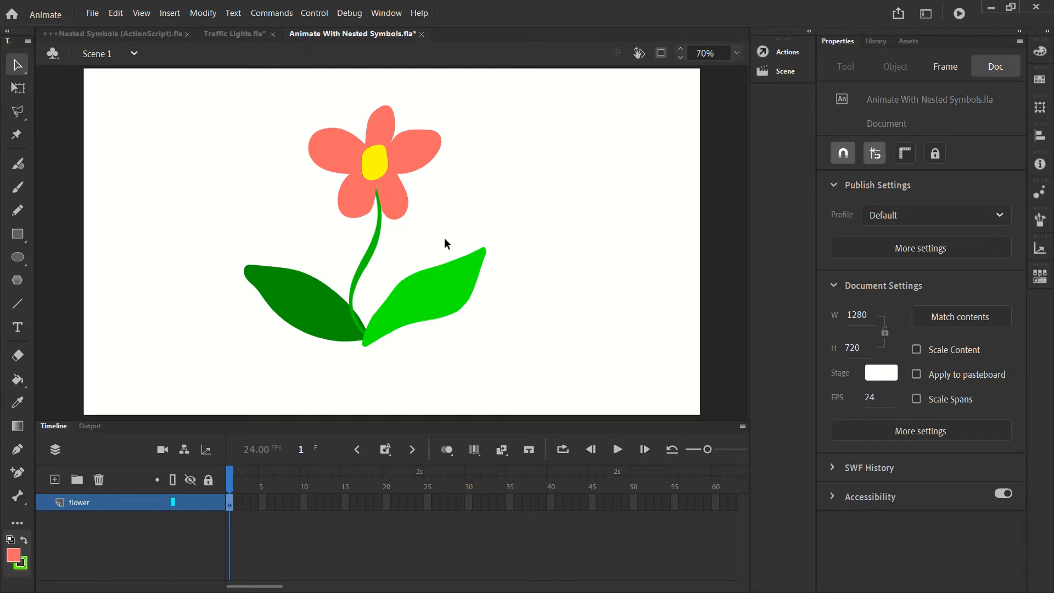
Step: Try rotating the dark green leaf slightly clockwise about its center with Free Transform, and undo the rotation
{"action": "left_click", "coordinate": [280, 299]}
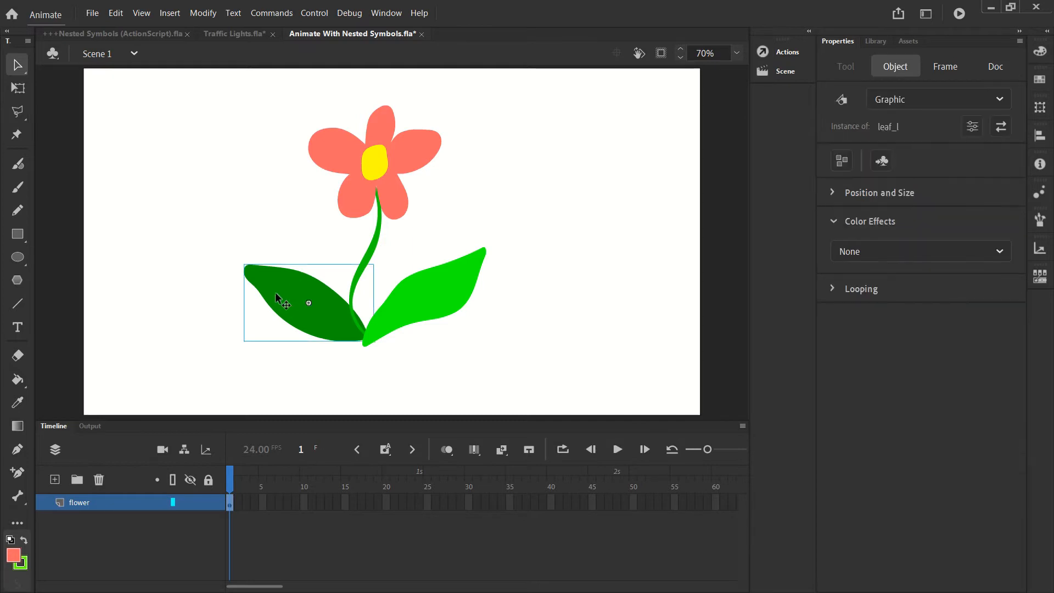
{"action": "left_click", "coordinate": [18, 89]}
{"action": "left_click_drag", "start_coordinate": [252, 257], "coordinate": [264, 246]}
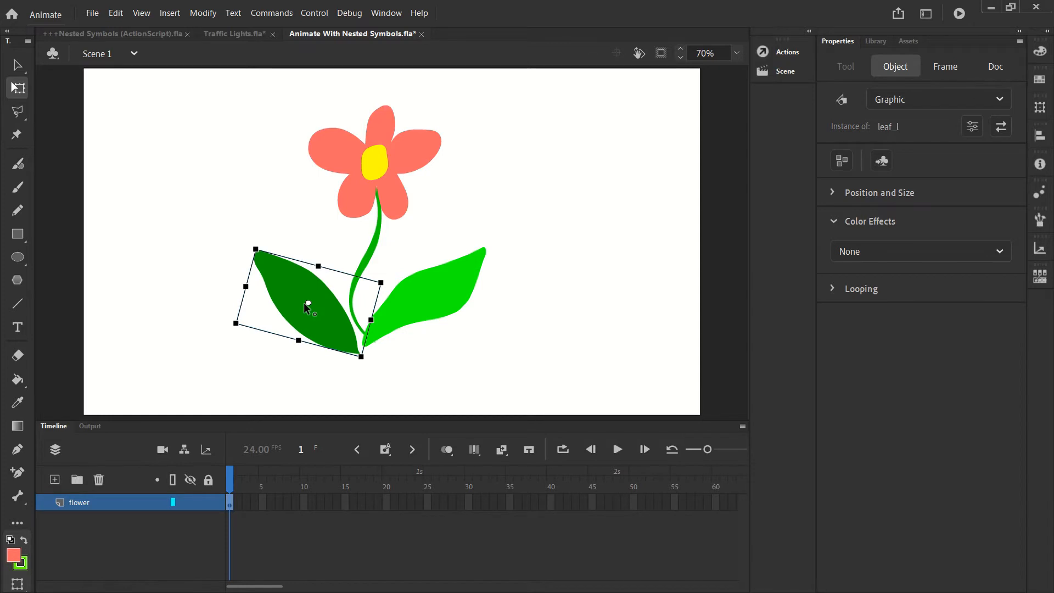
{"action": "key", "text": "ctrl+z"}
Step: Try a slight rotation of the bright green leaf about its center, restore its orientation, and deselect it
{"action": "left_click", "coordinate": [420, 284]}
{"action": "mouse_move", "coordinate": [496, 252]}
{"action": "left_mouse_down"}
{"action": "mouse_move", "coordinate": [487, 239]}
{"action": "mouse_move", "coordinate": [502, 266]}
{"action": "mouse_move", "coordinate": [487, 249]}
{"action": "mouse_move", "coordinate": [493, 258]}
{"action": "left_mouse_up"}
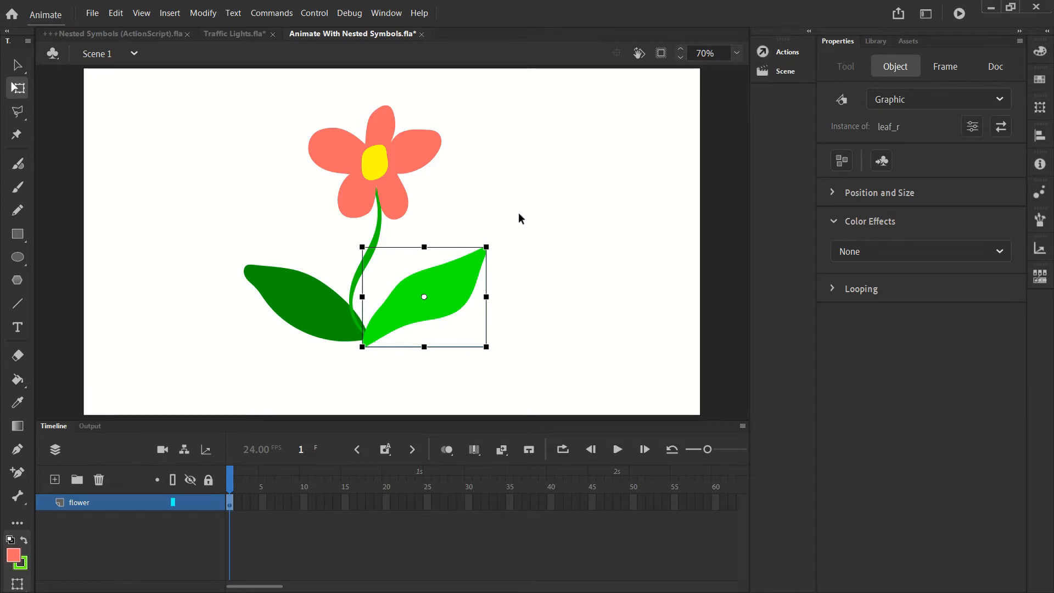
{"action": "left_click", "coordinate": [486, 182]}
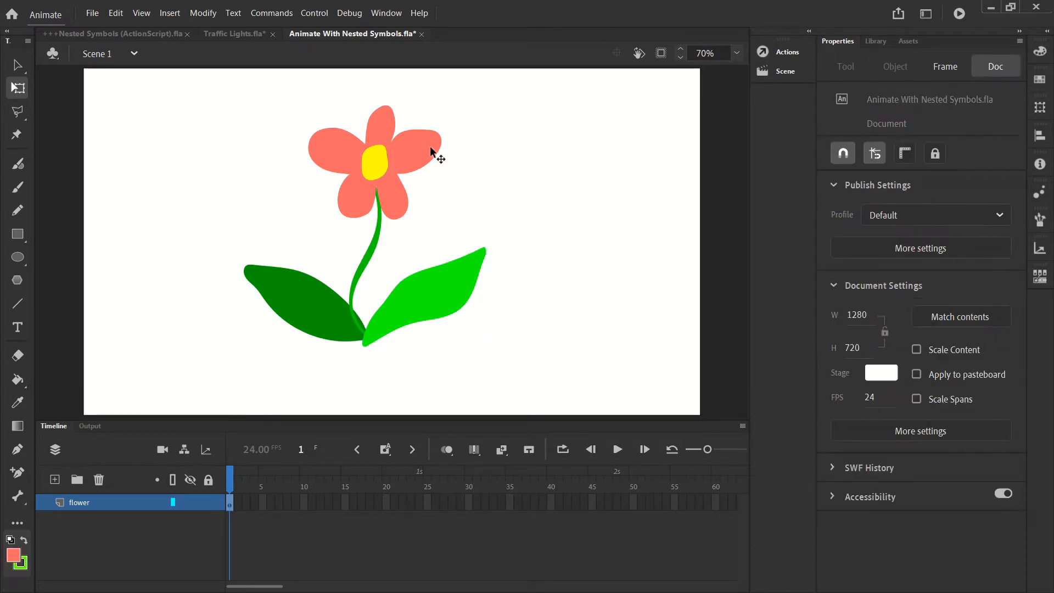
Step: Try rotating the petals and the yellow center together counterclockwise, and undo the rotation
{"action": "left_click", "coordinate": [376, 160], "text": "shift"}
{"action": "left_click_drag", "start_coordinate": [451, 111], "coordinate": [414, 140]}
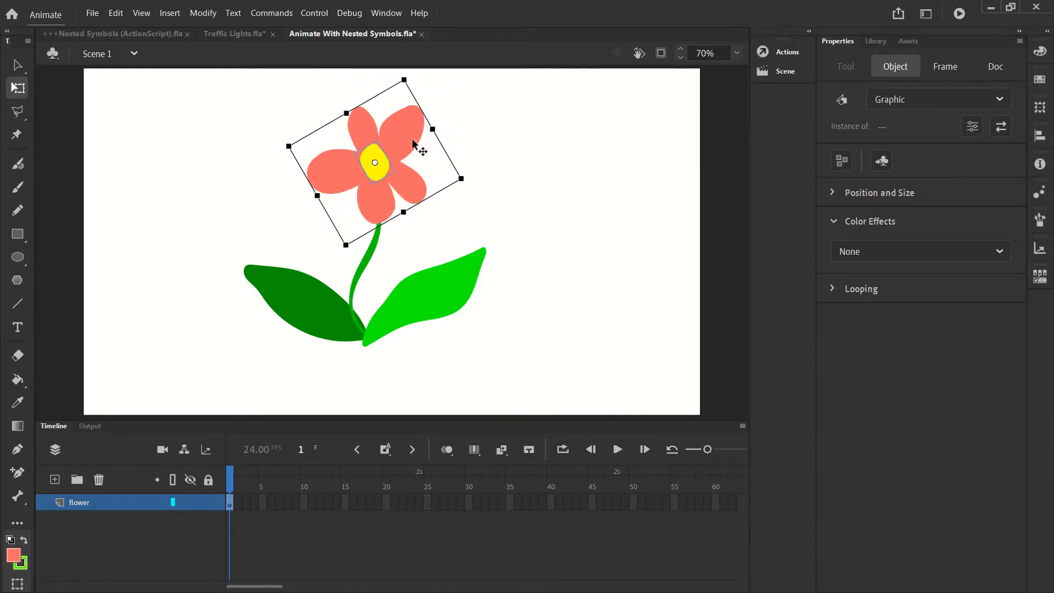
{"action": "key", "text": "ctrl+z"}
{"action": "left_click", "coordinate": [497, 147]}
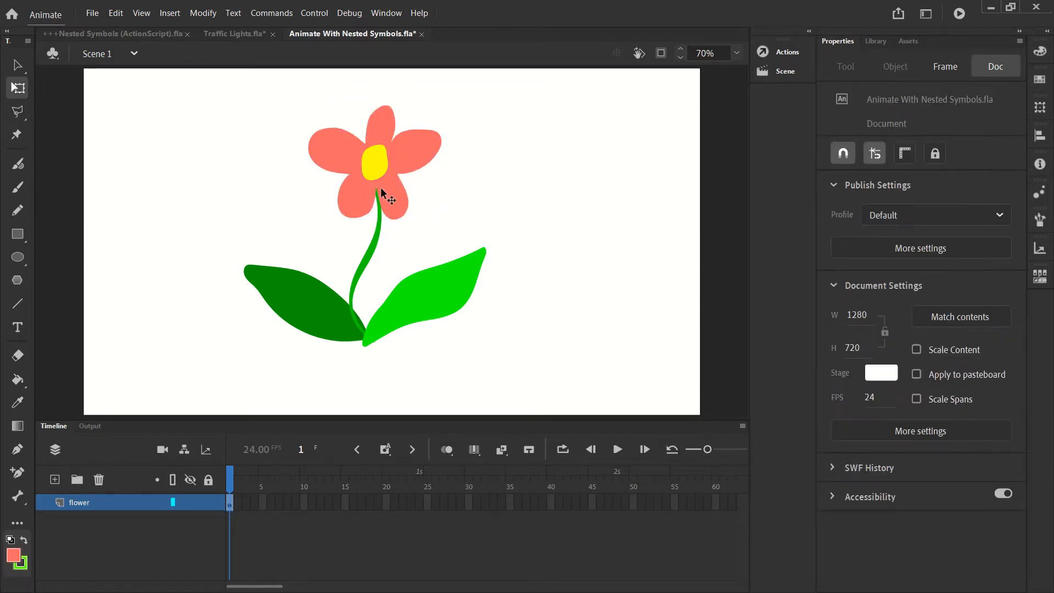
Step: Try rotating the petals, yellow center and stem together clockwise, and undo the rotation
{"action": "left_click", "coordinate": [420, 151]}
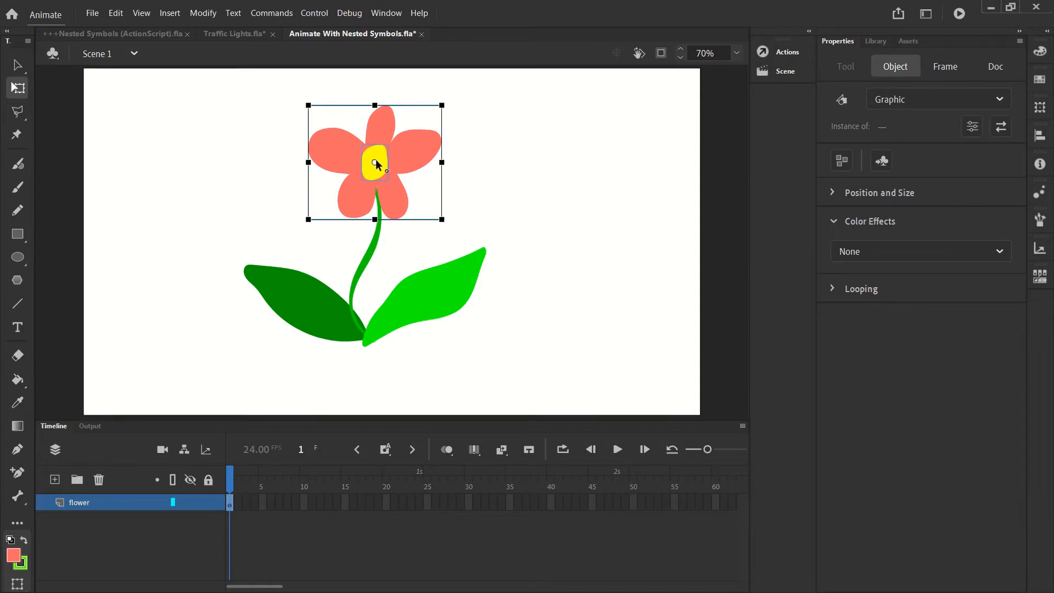
{"action": "left_click", "coordinate": [378, 249], "text": "shift"}
{"action": "left_click_drag", "start_coordinate": [452, 108], "coordinate": [489, 104]}
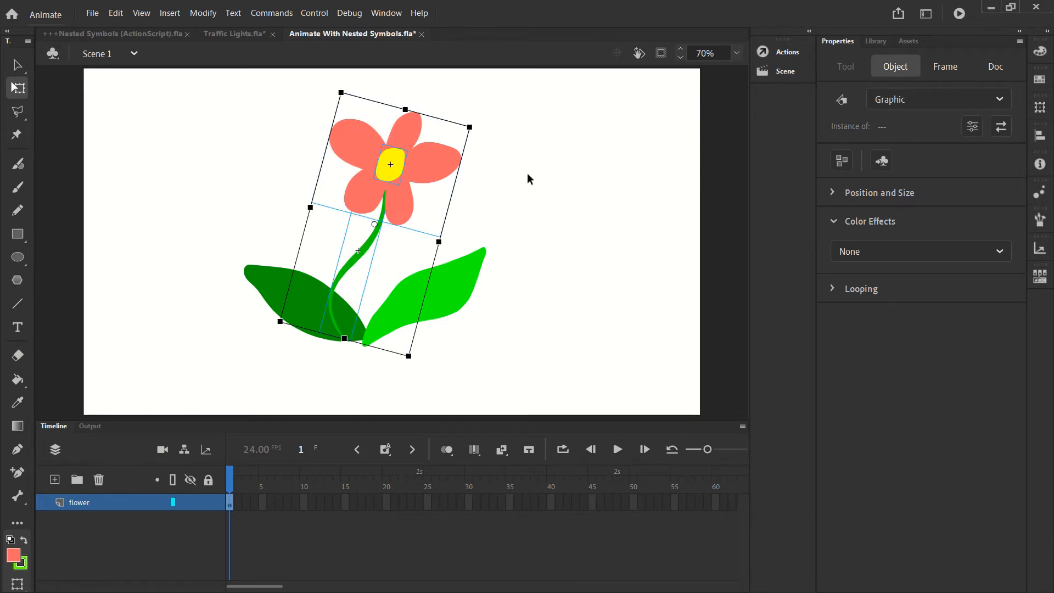
{"action": "key", "text": "ctrl+z"}
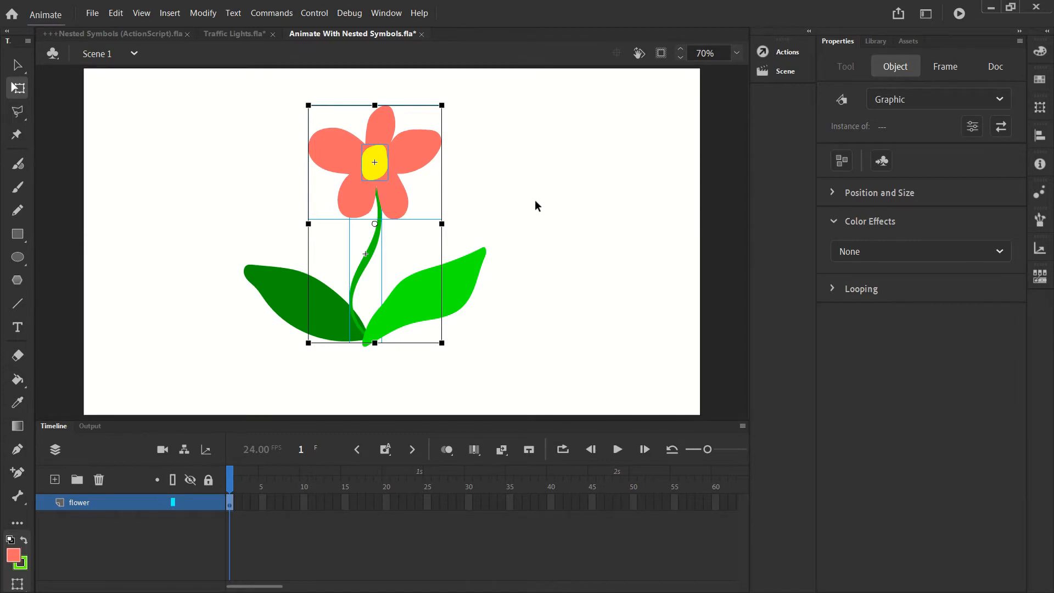
{"action": "left_click", "coordinate": [533, 206]}
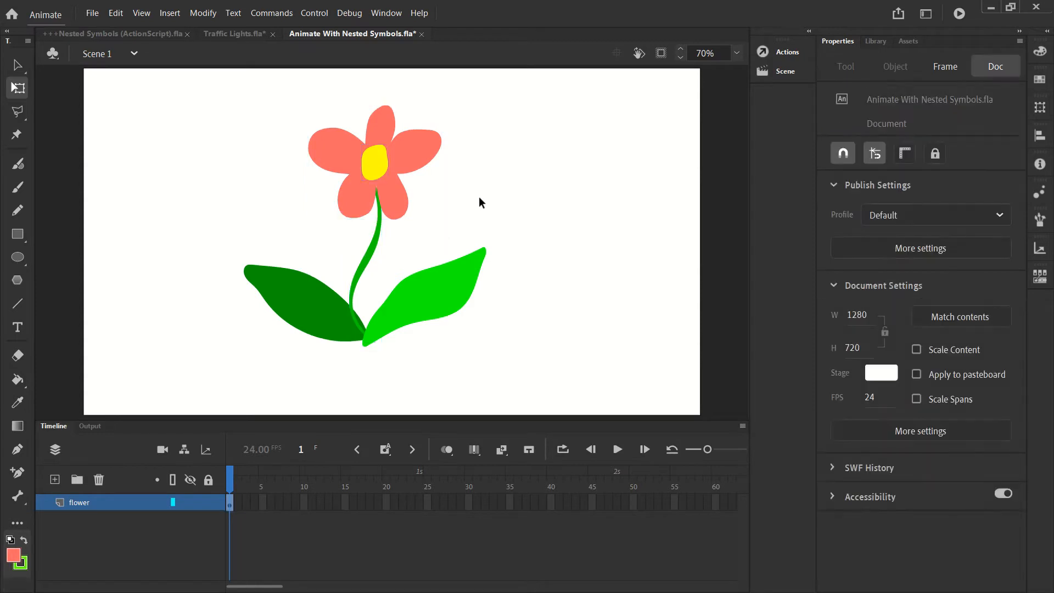
Step: Select the bright green leaf with the Selection tool and display the document's symbol library
{"action": "key", "text": "v"}
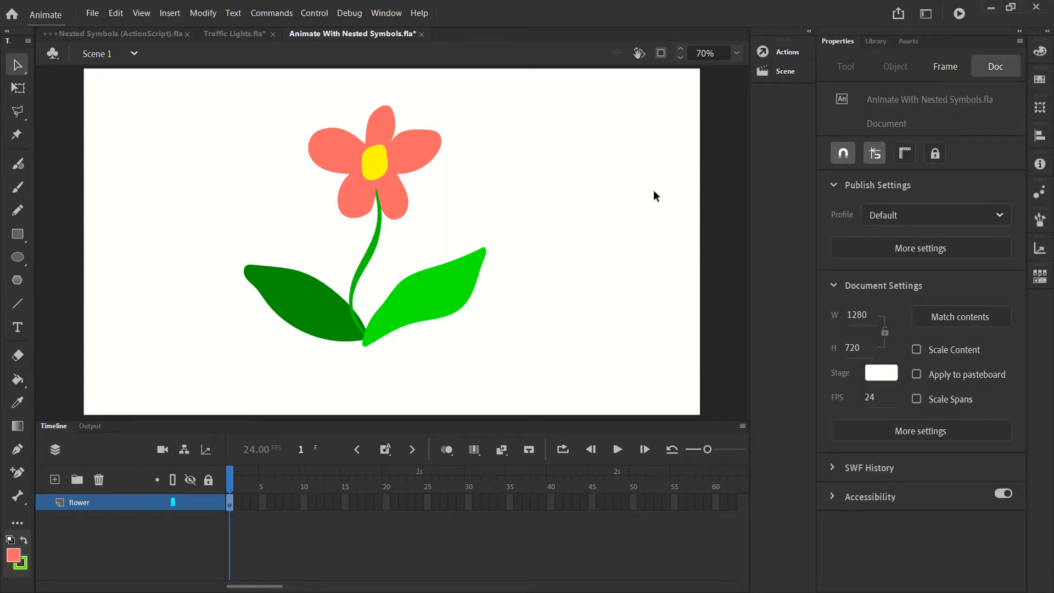
{"action": "left_click", "coordinate": [448, 282]}
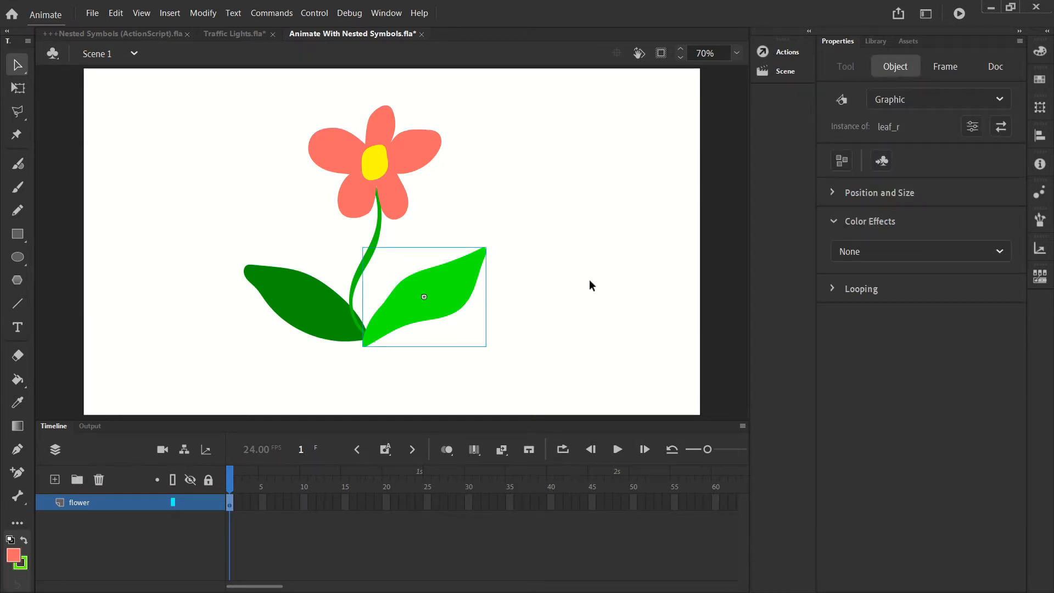
{"action": "left_click", "coordinate": [866, 39]}
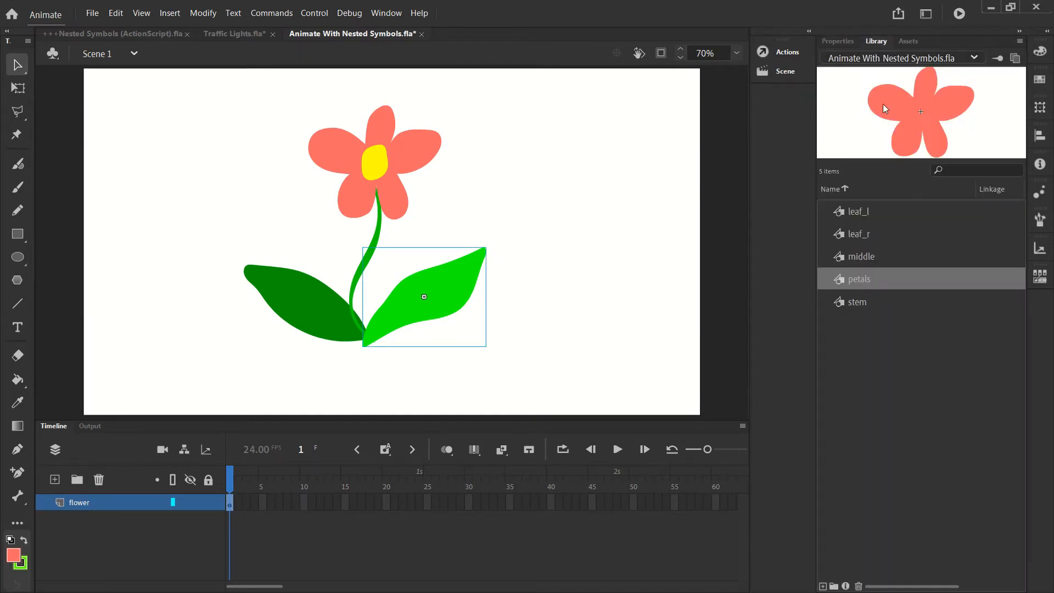
Step: Try moving the leaf shape up and to the right inside the leaf_r symbol, undo the move, and return to Scene 1
{"action": "double_click", "coordinate": [437, 279]}
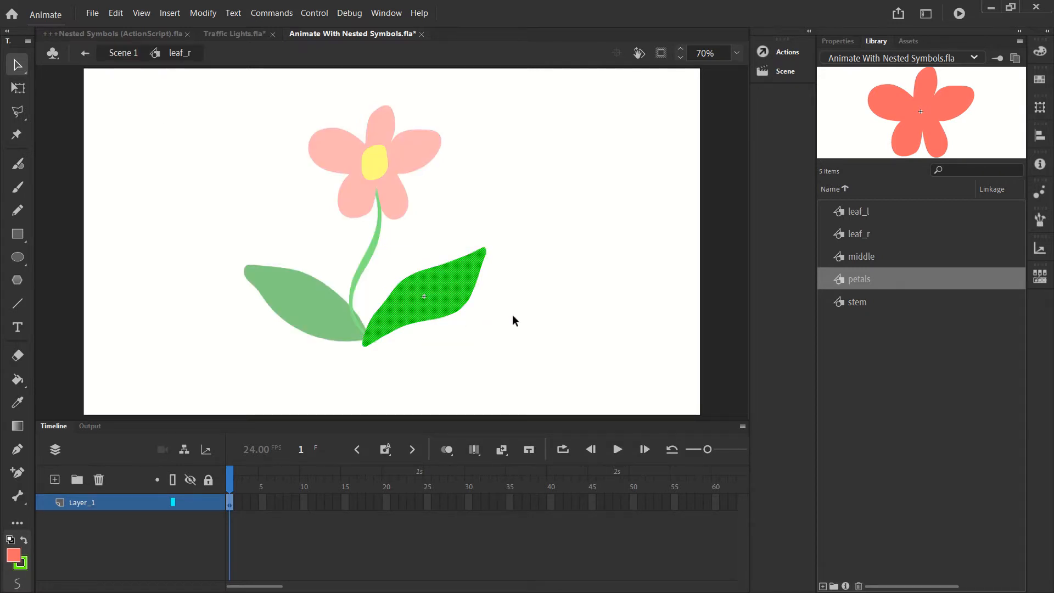
{"action": "left_click_drag", "start_coordinate": [451, 278], "coordinate": [487, 211]}
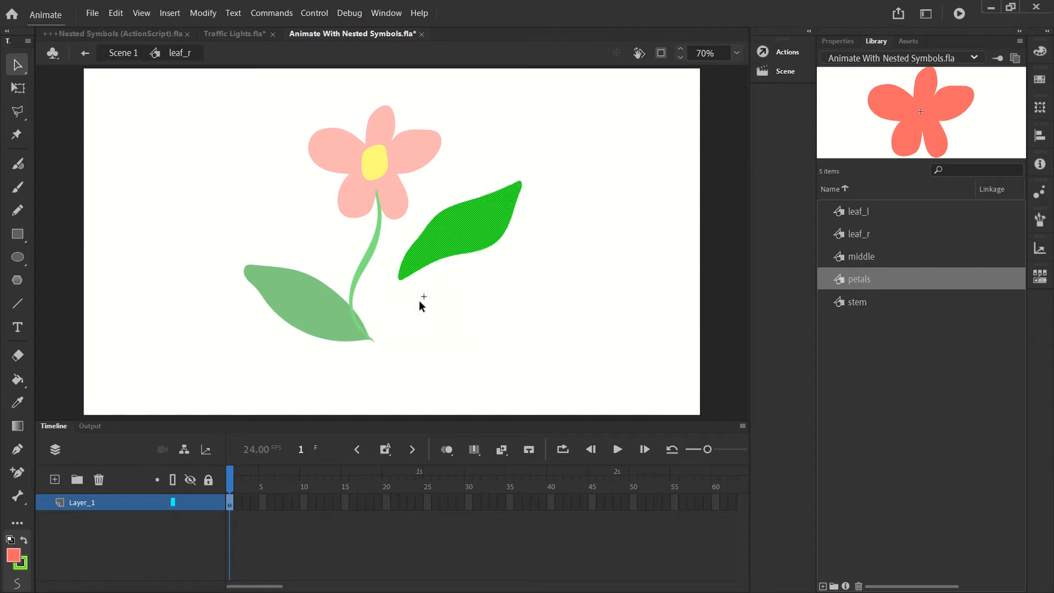
{"action": "left_click", "coordinate": [116, 18]}
{"action": "left_click", "coordinate": [153, 26]}
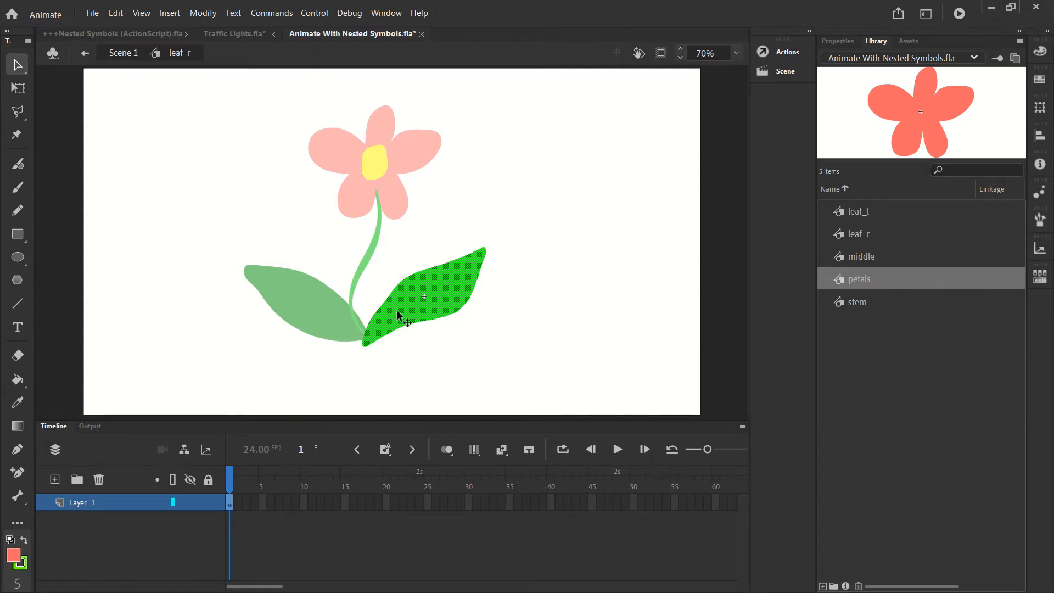
{"action": "left_click", "coordinate": [122, 53]}
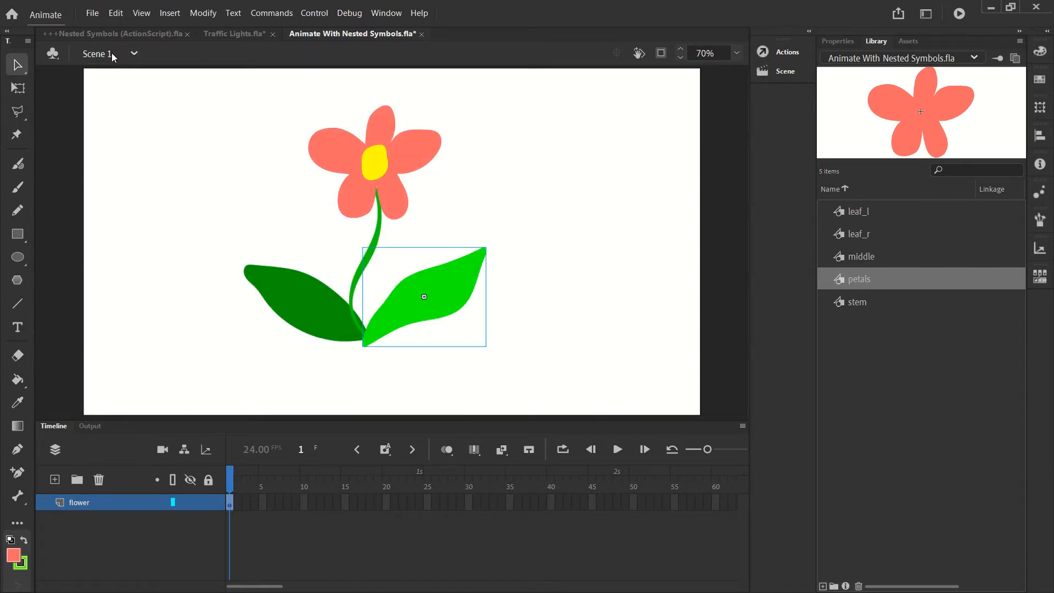
Step: Convert the bright green leaf into a Movie Clip symbol named leaf_r_ani
{"action": "left_click", "coordinate": [522, 249]}
{"action": "left_click", "coordinate": [445, 278]}
{"action": "key", "text": "F8"}
{"action": "left_click", "coordinate": [696, 89]}
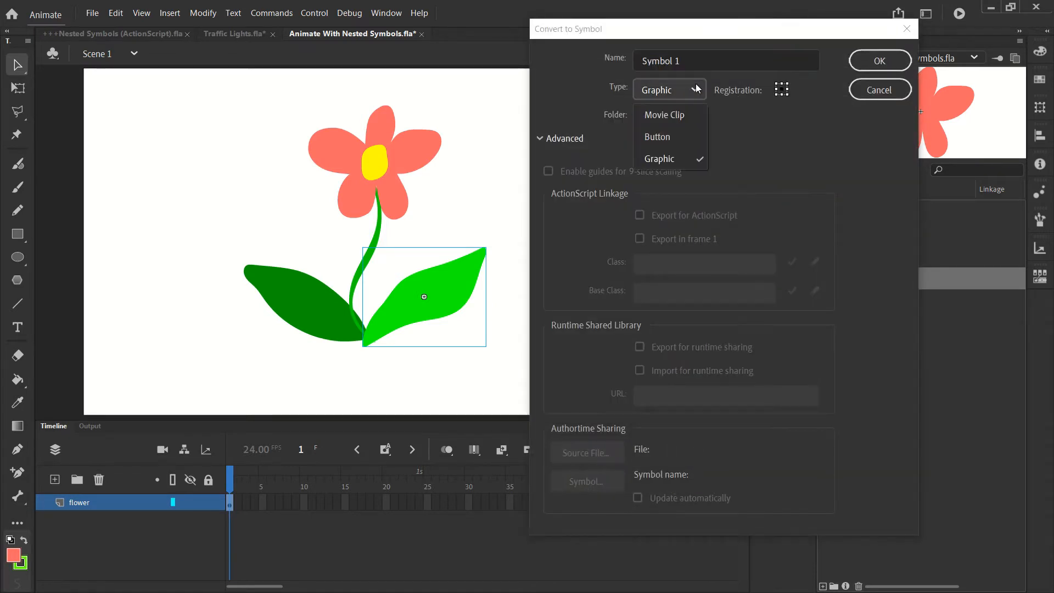
{"action": "left_click", "coordinate": [673, 117]}
{"action": "left_click", "coordinate": [730, 60]}
{"action": "left_click_drag", "start_coordinate": [730, 34], "coordinate": [645, 49]}
{"action": "triple_click", "coordinate": [638, 51]}
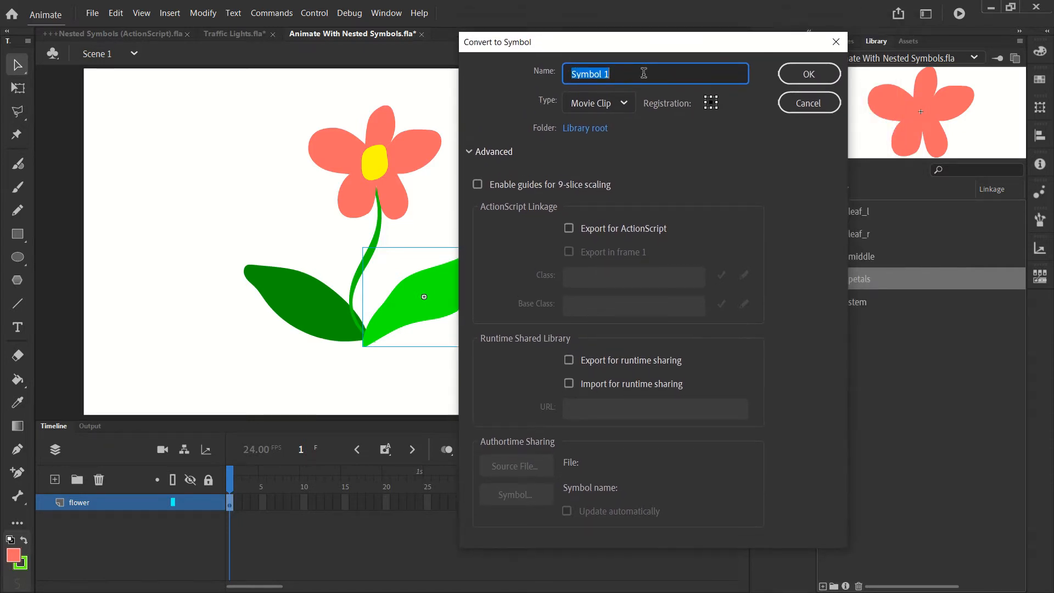
{"action": "type", "text": "leaf_r"}
{"action": "type", "text": "_ani"}
{"action": "left_click_drag", "start_coordinate": [747, 42], "coordinate": [688, 33]}
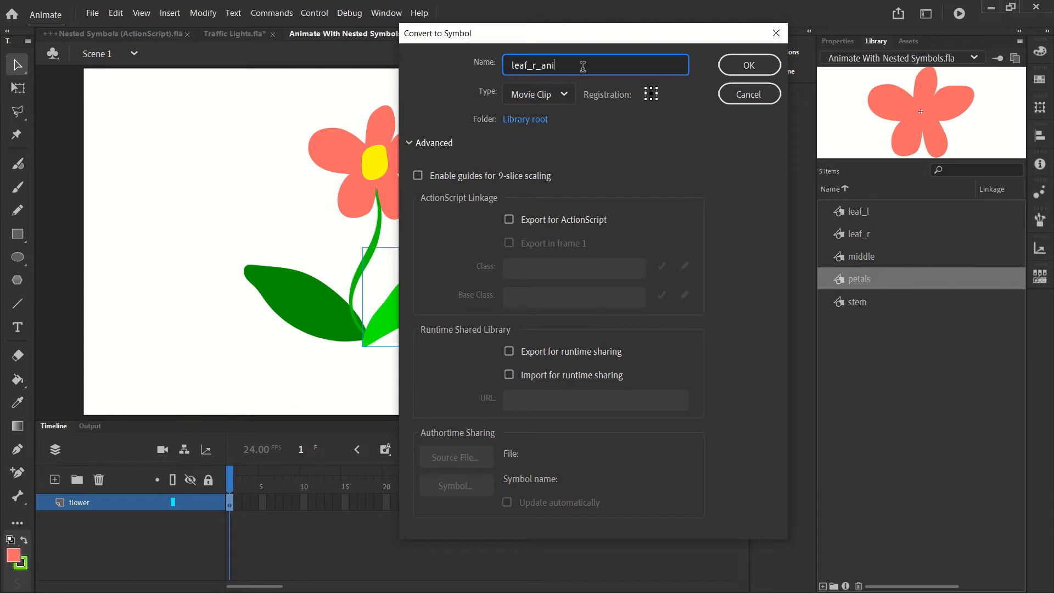
{"action": "left_click", "coordinate": [748, 64]}
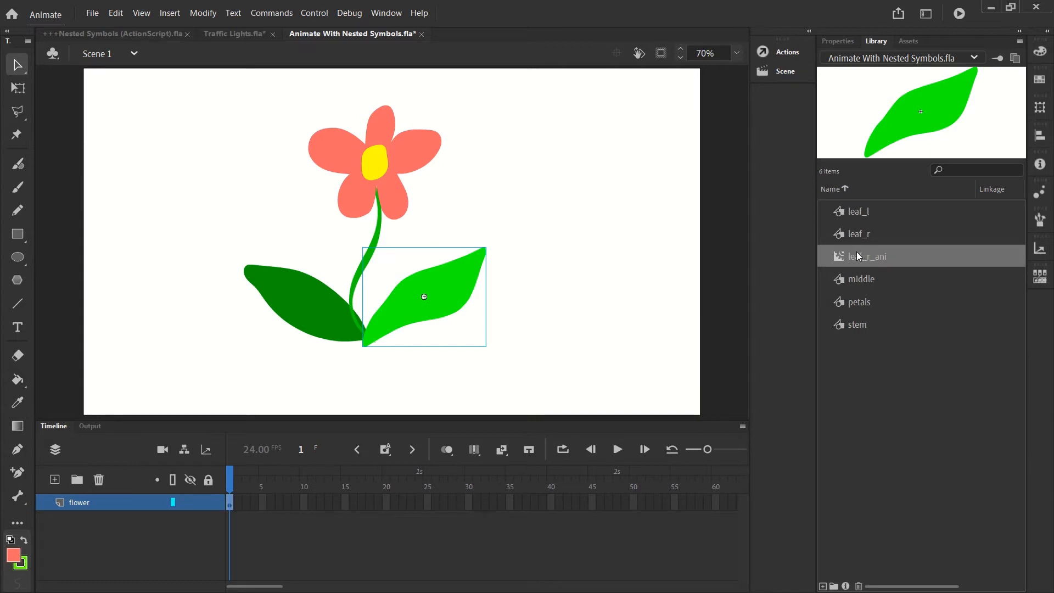
Step: Compare leaf_r and leaf_r_ani in the library, examine the nesting inside the leaf symbol, and return to Scene 1
{"action": "left_click", "coordinate": [856, 235]}
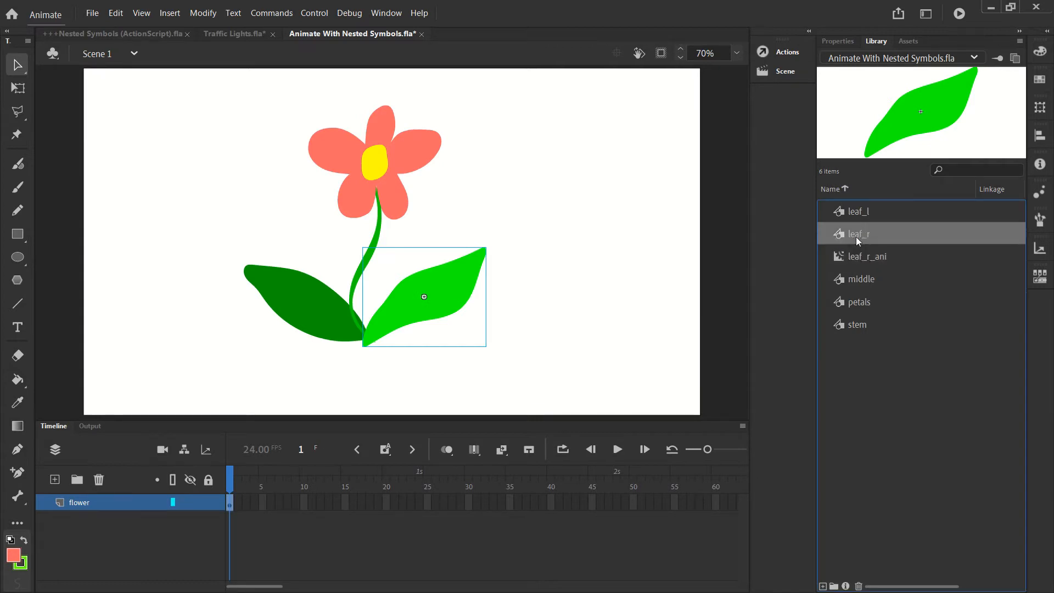
{"action": "left_click", "coordinate": [856, 258]}
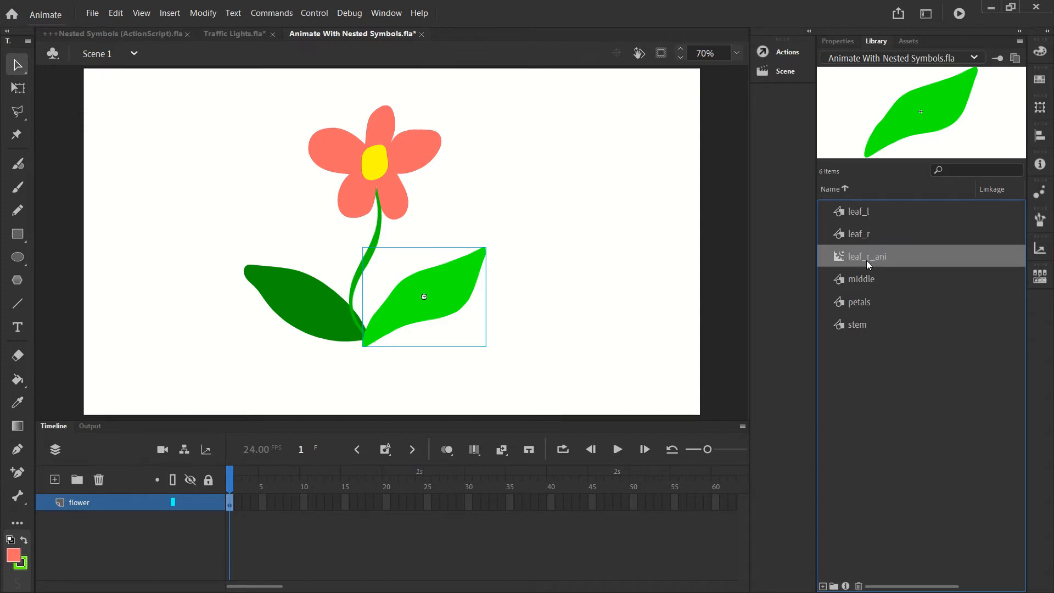
{"action": "left_click", "coordinate": [549, 259]}
{"action": "left_click", "coordinate": [447, 286]}
{"action": "double_click", "coordinate": [449, 278]}
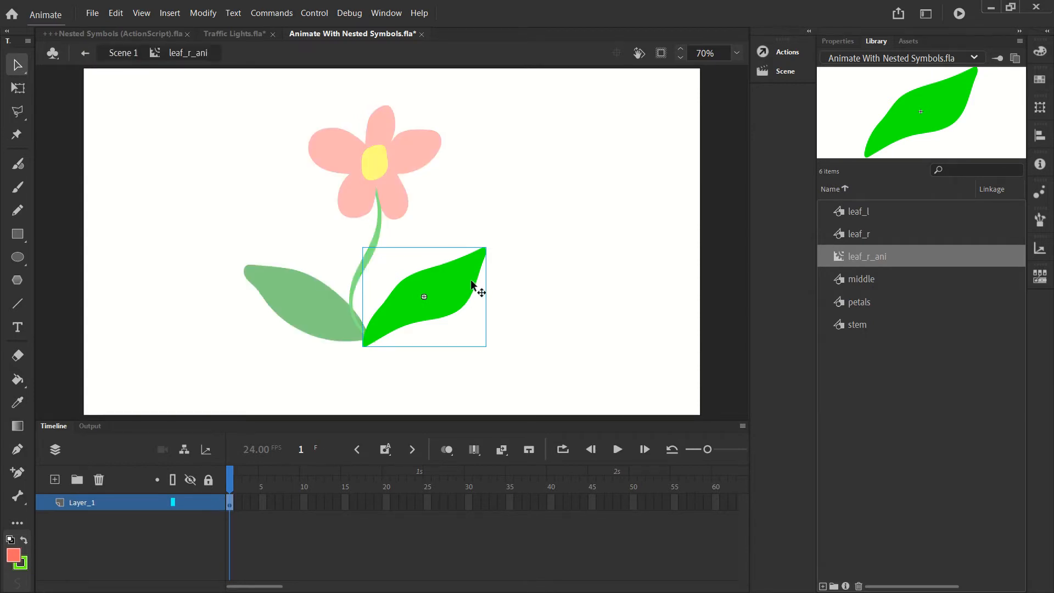
{"action": "double_click", "coordinate": [453, 280]}
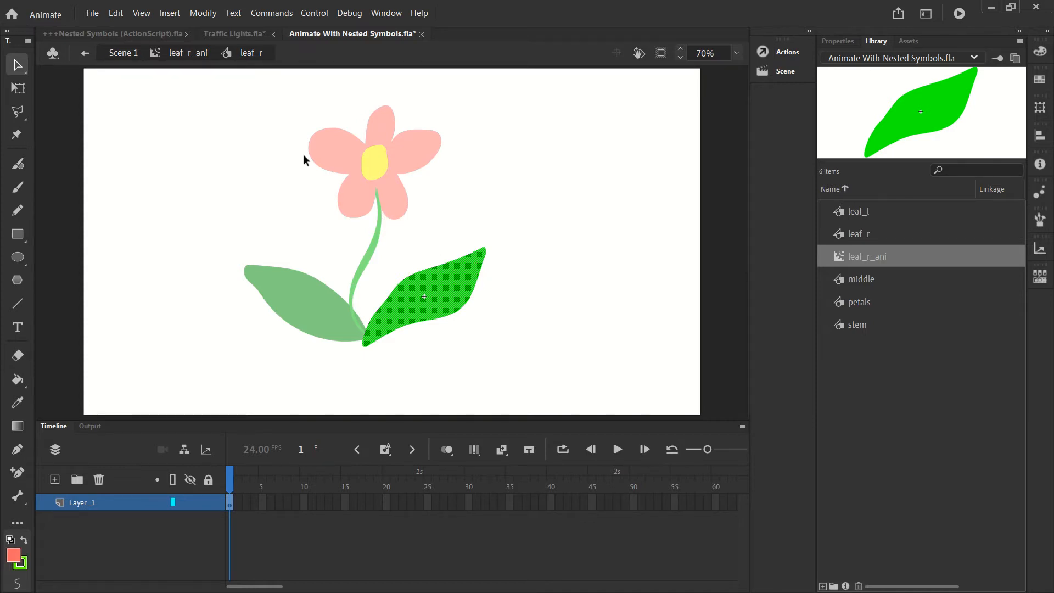
{"action": "left_click", "coordinate": [121, 53]}
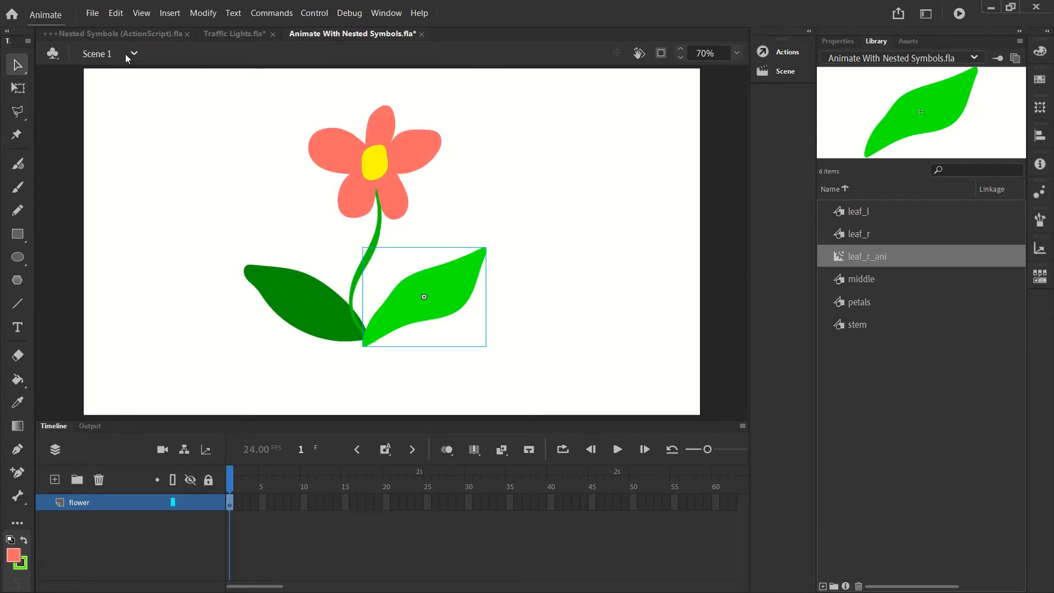
Step: Open the leaf_r_ani symbol for editing in place and rename its layer as leaf_r_animation
{"action": "double_click", "coordinate": [456, 280]}
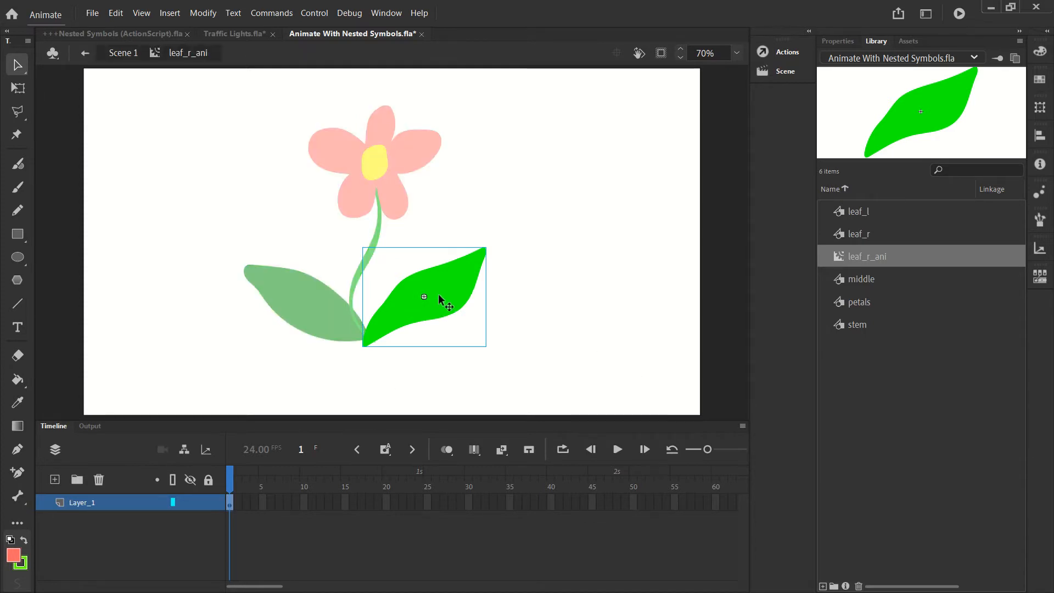
{"action": "double_click", "coordinate": [89, 501]}
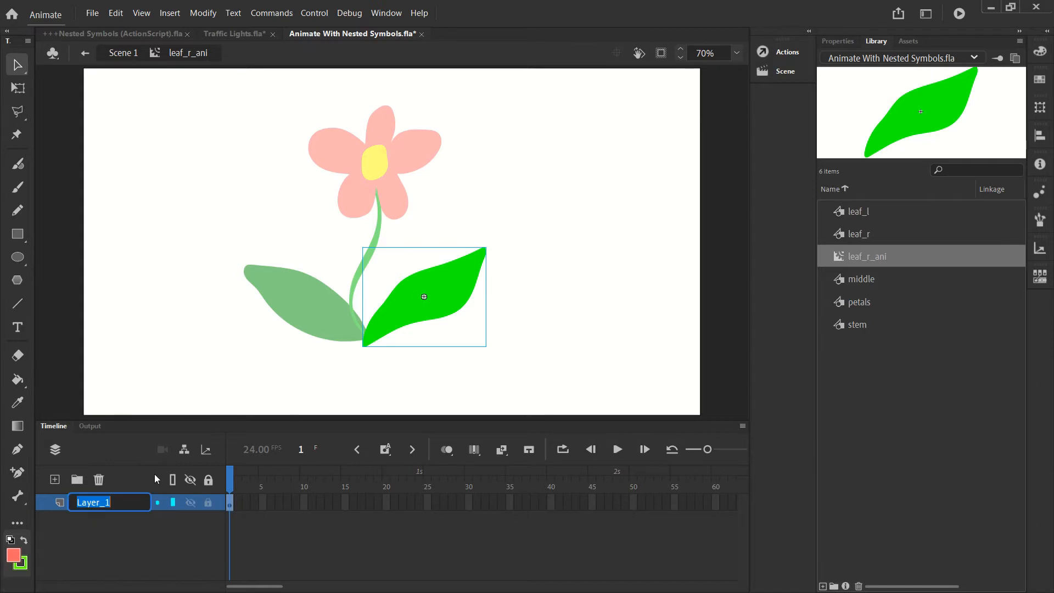
{"action": "type", "text": "leaf"}
{"action": "type", "text": "_r"}
{"action": "type", "text": "_animation"}
{"action": "key", "text": "Return"}
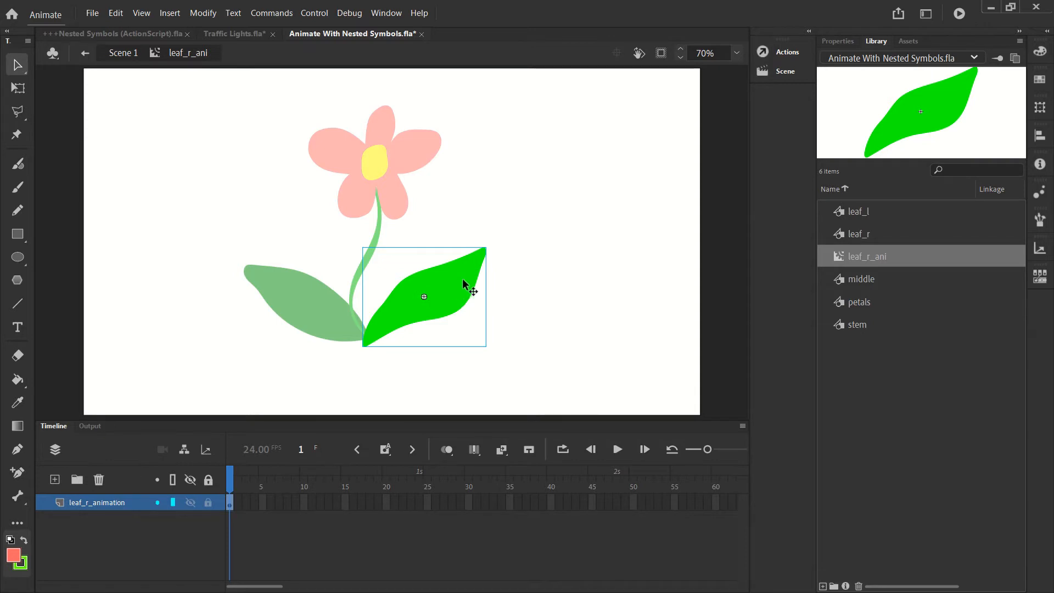
Step: Try rotating the leaf around its center with Free Transform, counterclockwise and clockwise, undoing each rotation
{"action": "left_click", "coordinate": [18, 87]}
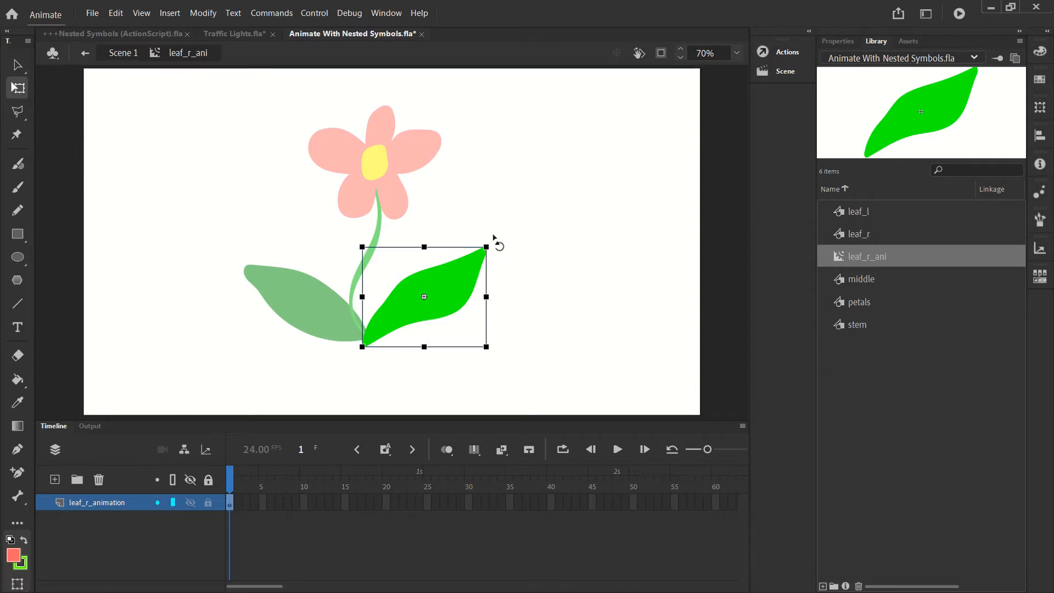
{"action": "mouse_move", "coordinate": [490, 238]}
{"action": "left_mouse_down"}
{"action": "mouse_move", "coordinate": [479, 229]}
{"action": "mouse_move", "coordinate": [508, 273]}
{"action": "mouse_move", "coordinate": [485, 225]}
{"action": "mouse_move", "coordinate": [510, 254]}
{"action": "mouse_move", "coordinate": [487, 219]}
{"action": "mouse_move", "coordinate": [500, 275]}
{"action": "mouse_move", "coordinate": [471, 232]}
{"action": "left_mouse_up"}
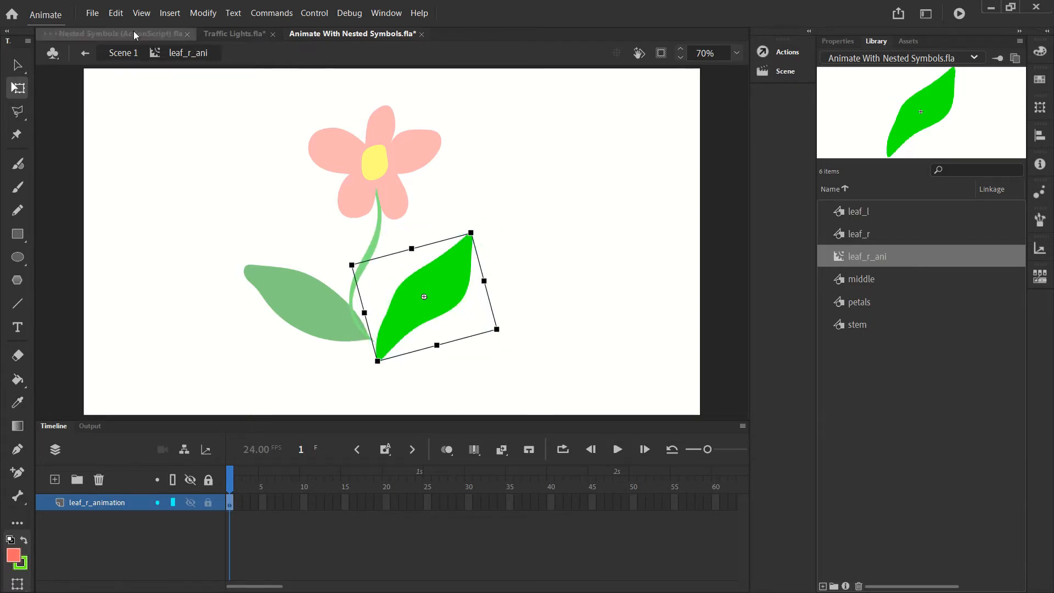
{"action": "left_click", "coordinate": [117, 13]}
{"action": "left_click", "coordinate": [134, 31]}
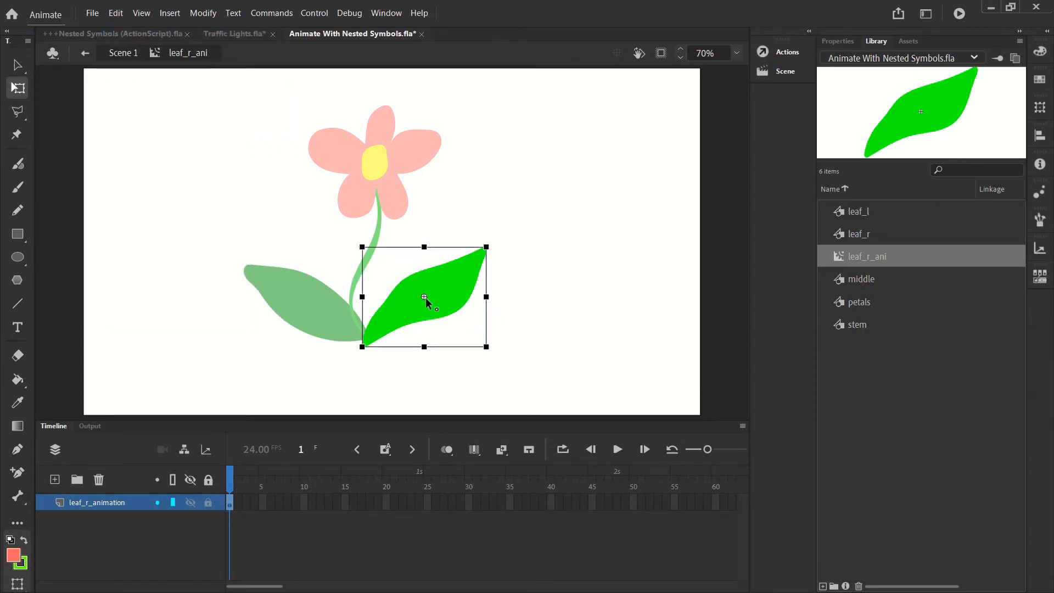
{"action": "left_click_drag", "start_coordinate": [492, 257], "coordinate": [476, 279]}
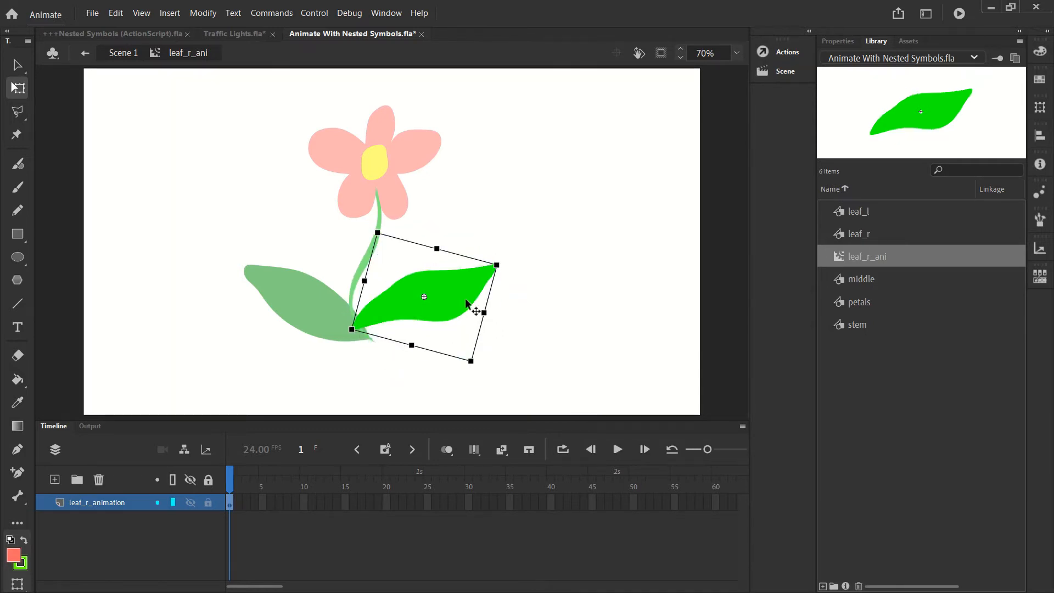
{"action": "left_click", "coordinate": [116, 13]}
{"action": "left_click", "coordinate": [134, 27]}
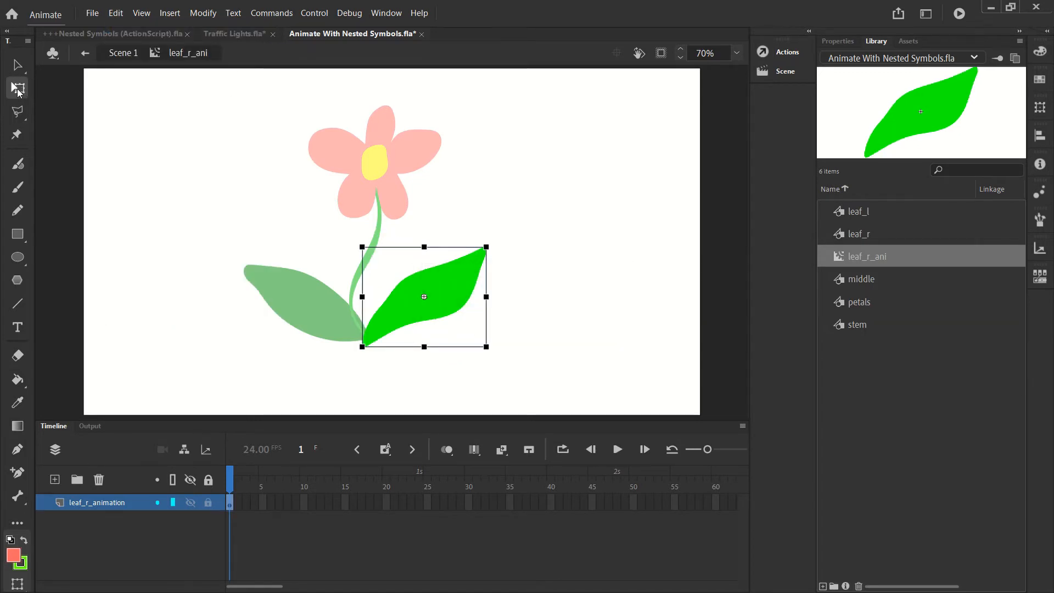
Step: Move the leaf's transformation point from its center to the tip where it meets the stem
{"action": "left_click_drag", "start_coordinate": [425, 299], "coordinate": [412, 301]}
{"action": "left_click_drag", "start_coordinate": [376, 339], "coordinate": [365, 347]}
Step: Try rotating the leaf around its pivot at the stem, and undo the rotations
{"action": "mouse_move", "coordinate": [497, 250]}
{"action": "left_mouse_down"}
{"action": "mouse_move", "coordinate": [520, 294]}
{"action": "mouse_move", "coordinate": [480, 202]}
{"action": "mouse_move", "coordinate": [578, 345]}
{"action": "mouse_move", "coordinate": [484, 199]}
{"action": "mouse_move", "coordinate": [539, 281]}
{"action": "mouse_move", "coordinate": [501, 214]}
{"action": "mouse_move", "coordinate": [545, 262]}
{"action": "mouse_move", "coordinate": [538, 278]}
{"action": "mouse_move", "coordinate": [470, 199]}
{"action": "mouse_move", "coordinate": [527, 280]}
{"action": "mouse_move", "coordinate": [485, 224]}
{"action": "mouse_move", "coordinate": [508, 266]}
{"action": "mouse_move", "coordinate": [494, 236]}
{"action": "left_mouse_up"}
{"action": "left_click", "coordinate": [116, 13]}
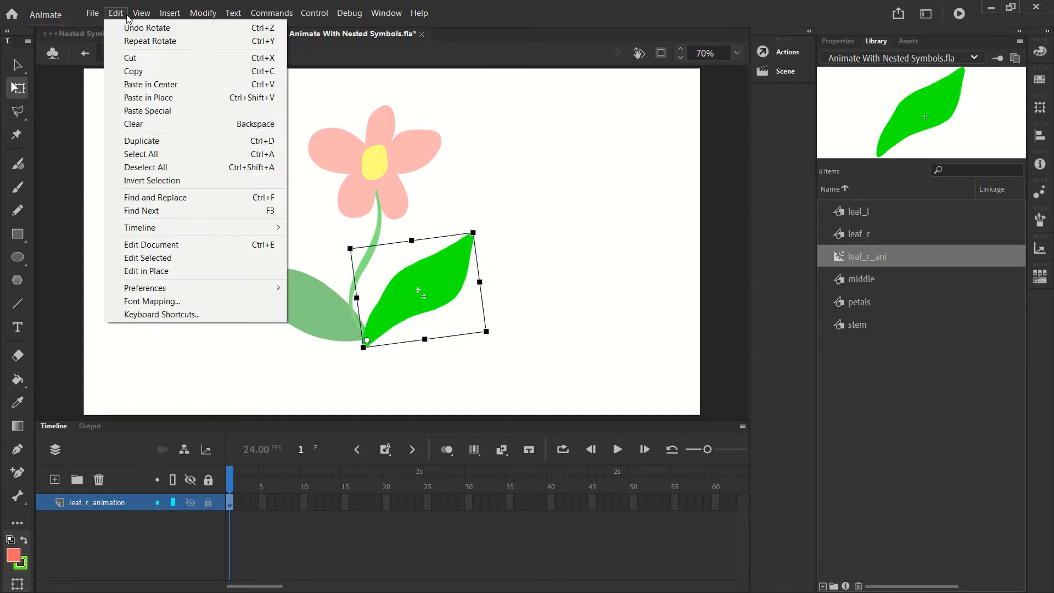
{"action": "left_click", "coordinate": [131, 28]}
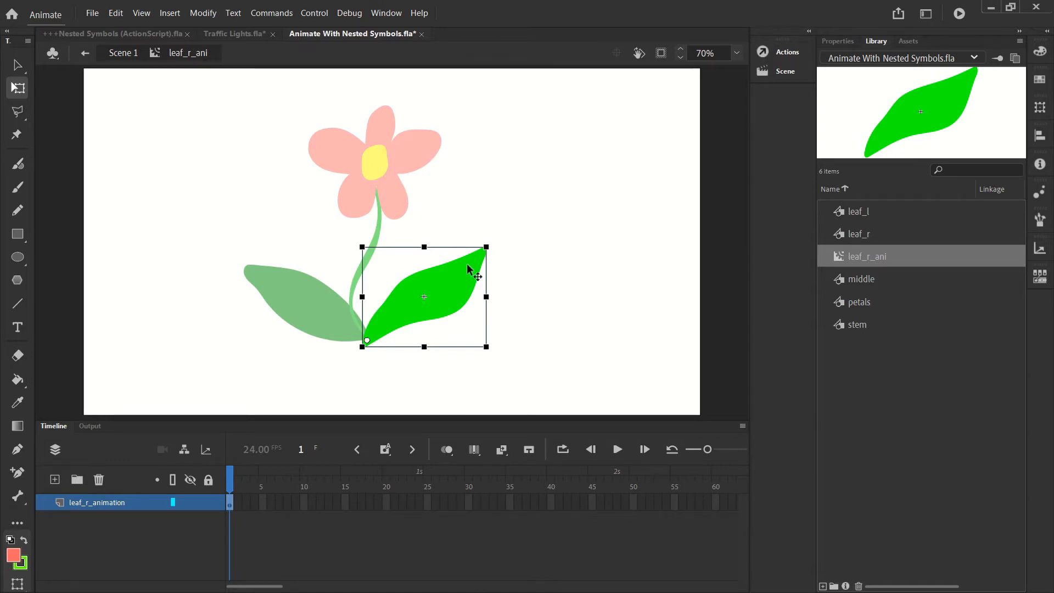
{"action": "mouse_move", "coordinate": [494, 254]}
{"action": "left_mouse_down"}
{"action": "mouse_move", "coordinate": [474, 231]}
{"action": "mouse_move", "coordinate": [496, 255]}
{"action": "left_mouse_up"}
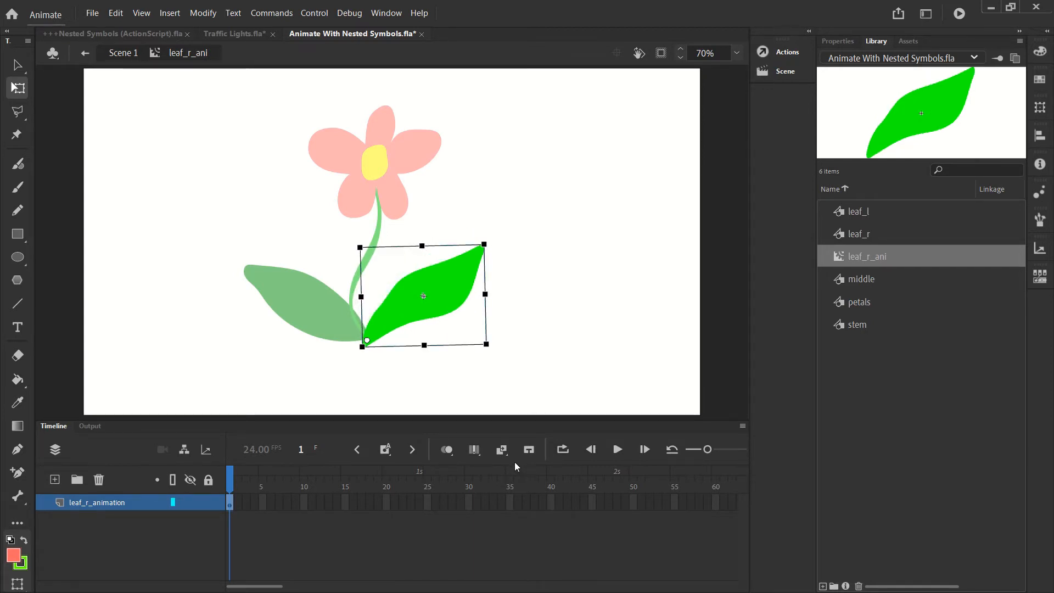
{"action": "key", "text": "ctrl+shift+z"}
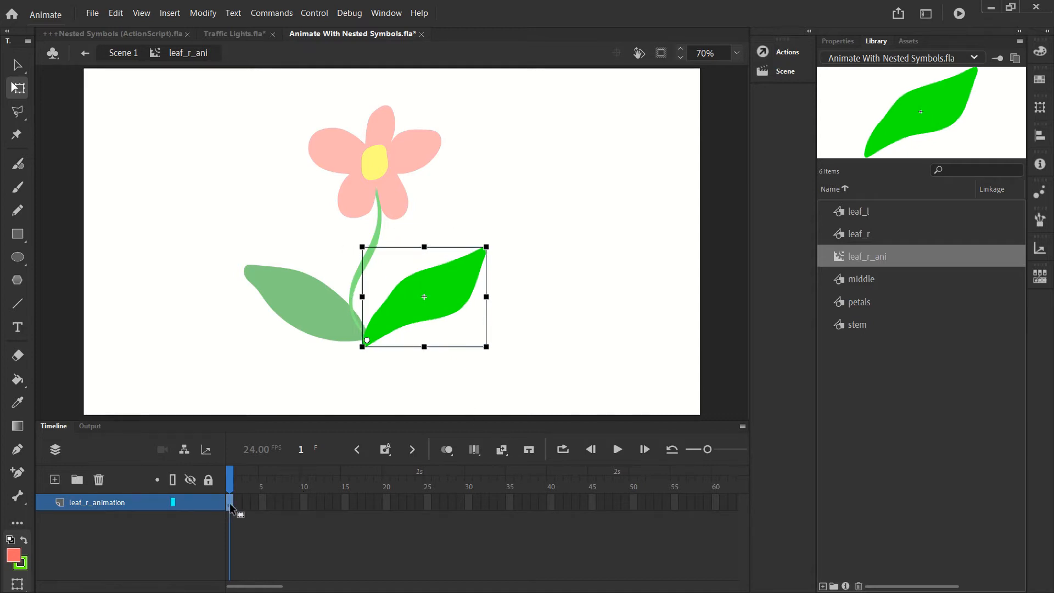
{"action": "mouse_move", "coordinate": [491, 254]}
{"action": "left_mouse_down"}
{"action": "mouse_move", "coordinate": [479, 235]}
{"action": "mouse_move", "coordinate": [499, 263]}
{"action": "left_mouse_up"}
{"action": "key", "text": "ctrl+z"}
{"action": "key", "text": "ctrl+y"}
Step: Insert a keyframe at frame 120 of the leaf_r_animation layer
{"action": "scroll", "coordinate": [512, 505], "scroll_direction": "right", "scroll_amount": 5}
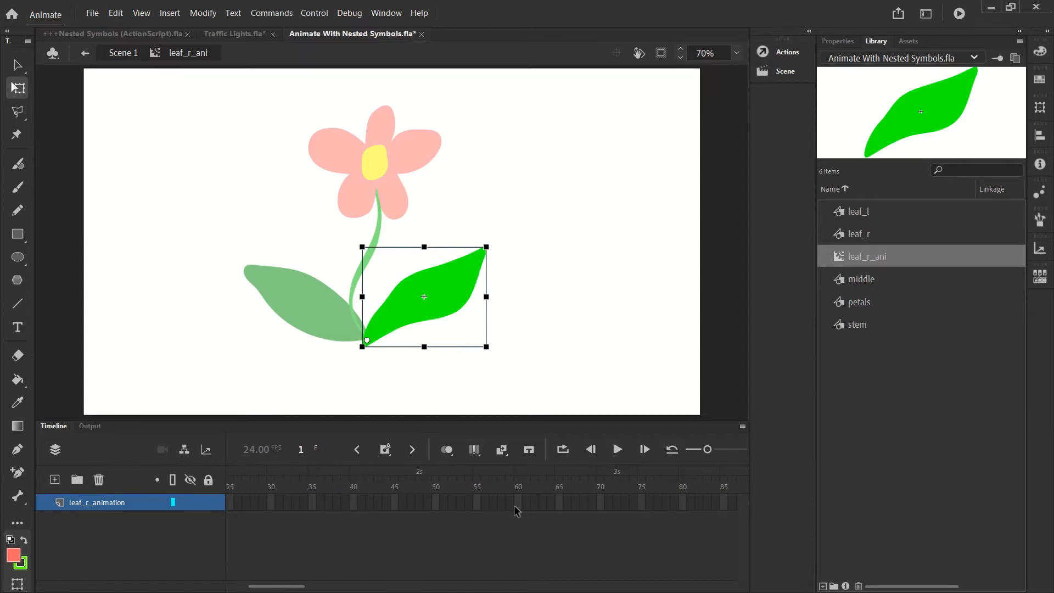
{"action": "scroll", "coordinate": [510, 503], "scroll_direction": "right", "scroll_amount": 10}
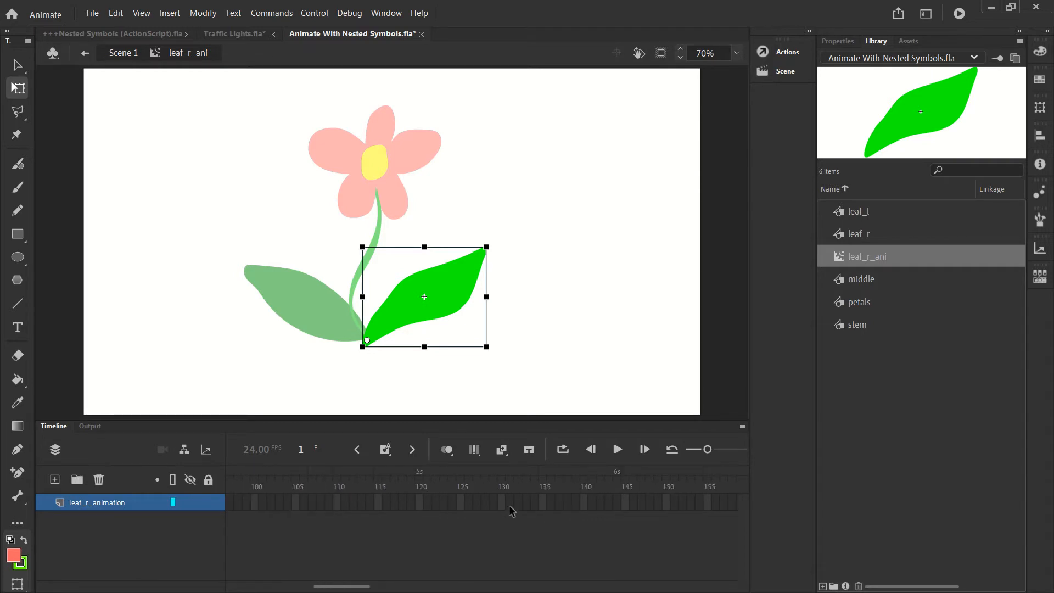
{"action": "left_click", "coordinate": [327, 502]}
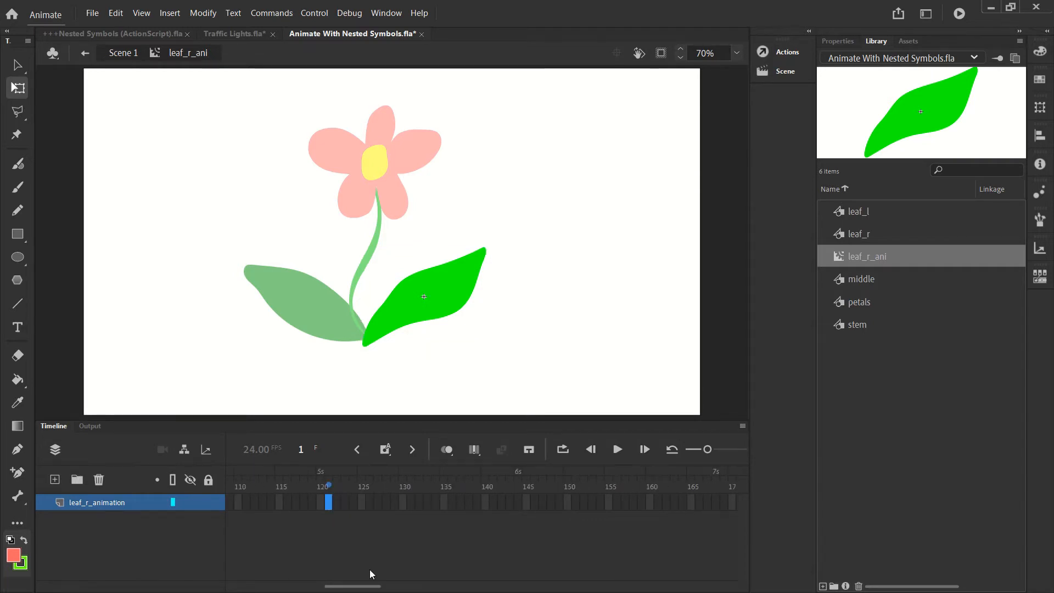
{"action": "right_click", "coordinate": [321, 501]}
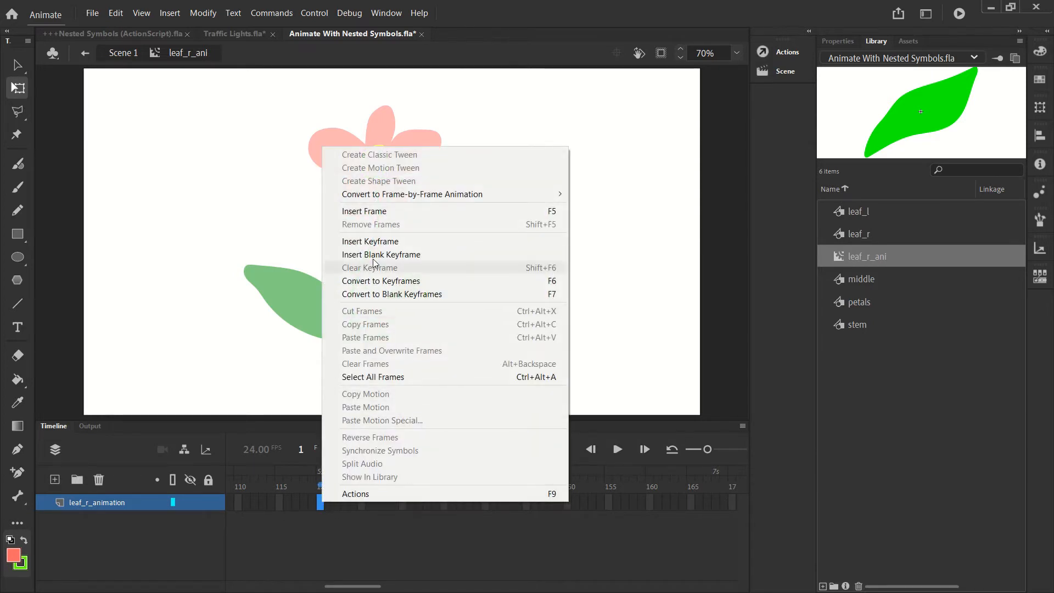
{"action": "left_click", "coordinate": [320, 504]}
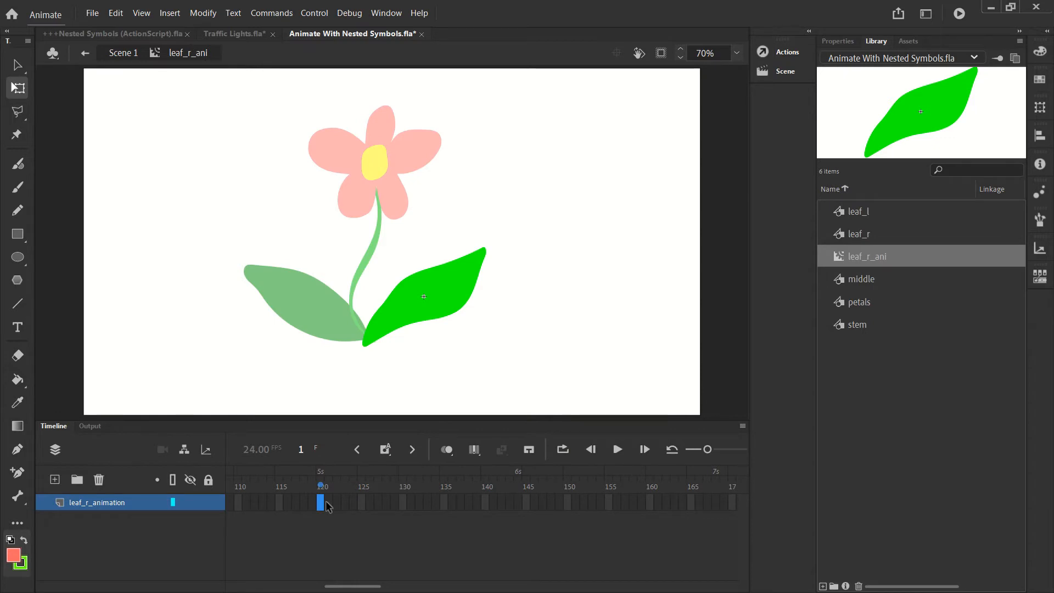
{"action": "key", "text": "F6"}
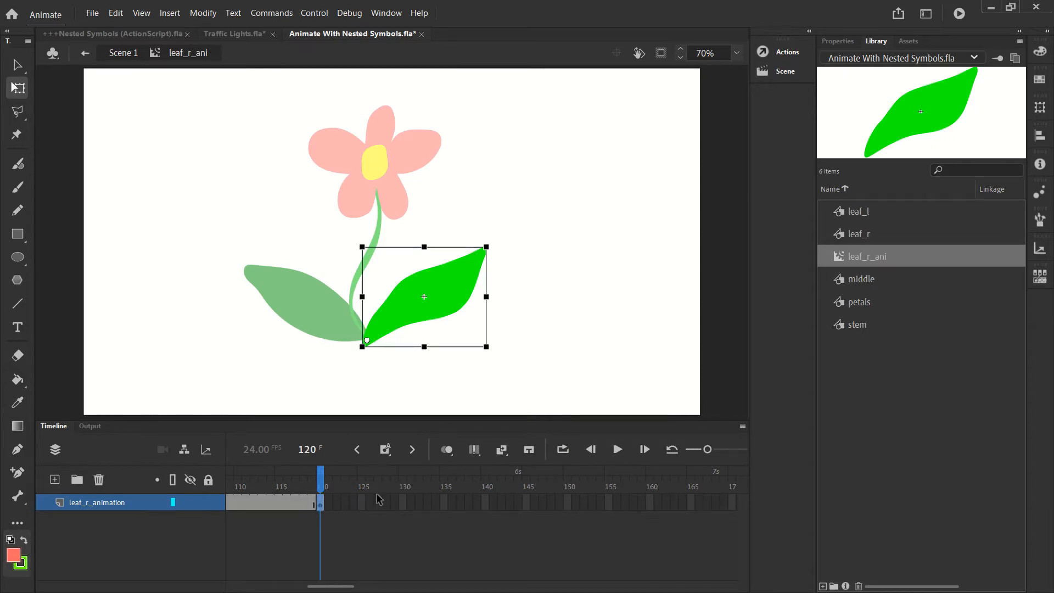
Step: Insert a keyframe at frame 240 of the leaf_r_animation layer
{"action": "scroll", "coordinate": [384, 501], "scroll_direction": "right", "scroll_amount": 5}
{"action": "scroll", "coordinate": [409, 504], "scroll_direction": "right", "scroll_amount": 2}
{"action": "left_click", "coordinate": [418, 502]}
{"action": "key", "text": "F6"}
Step: Review the leaf_r_animation layer's keyframes at frames 1, 120 and 240
{"action": "scroll", "coordinate": [413, 494], "scroll_direction": "left", "scroll_amount": 10}
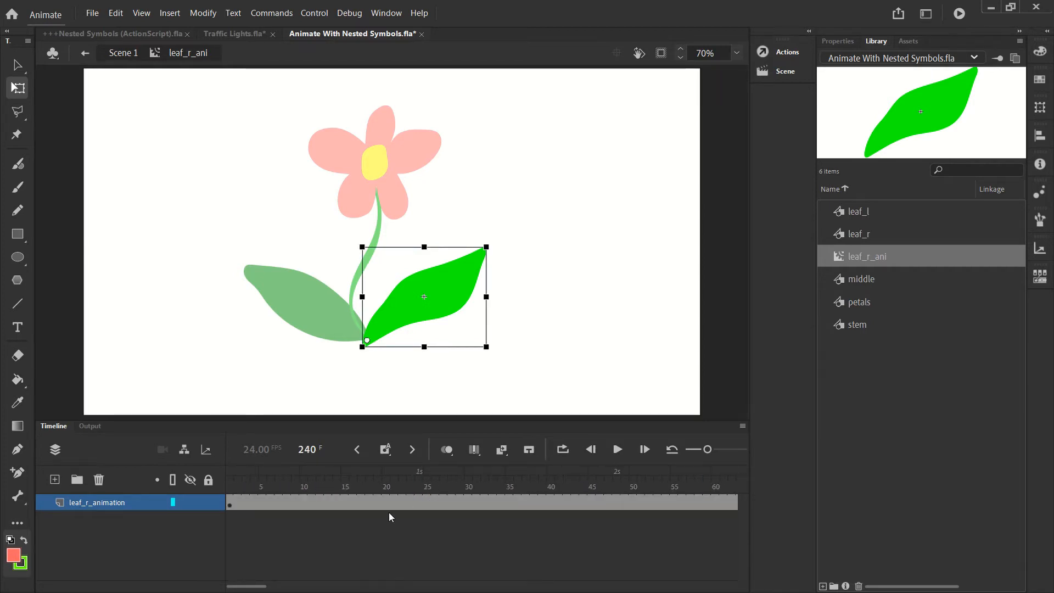
{"action": "key", "text": "shift+comma"}
{"action": "scroll", "coordinate": [428, 519], "scroll_direction": "right", "scroll_amount": 3}
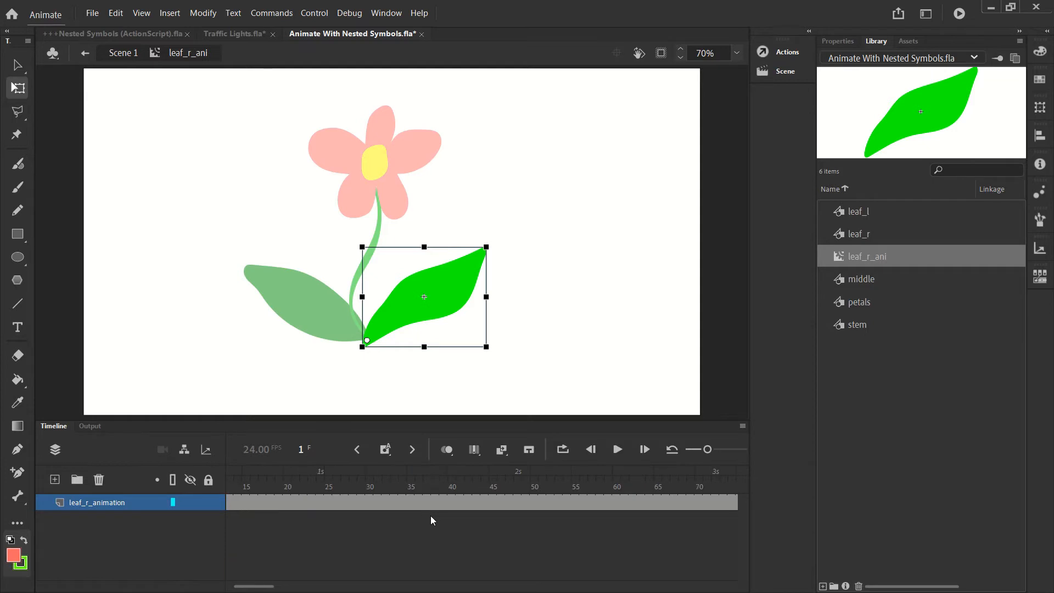
{"action": "scroll", "coordinate": [346, 512], "scroll_direction": "left", "scroll_amount": 2}
{"action": "scroll", "coordinate": [527, 499], "scroll_direction": "right", "scroll_amount": 10}
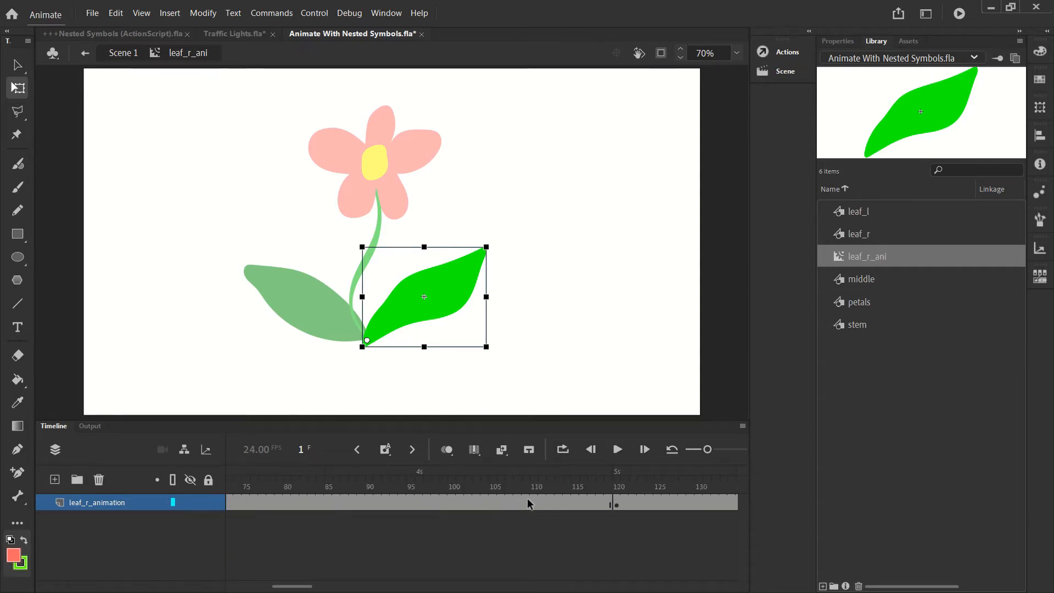
{"action": "scroll", "coordinate": [531, 496], "scroll_direction": "right", "scroll_amount": 2}
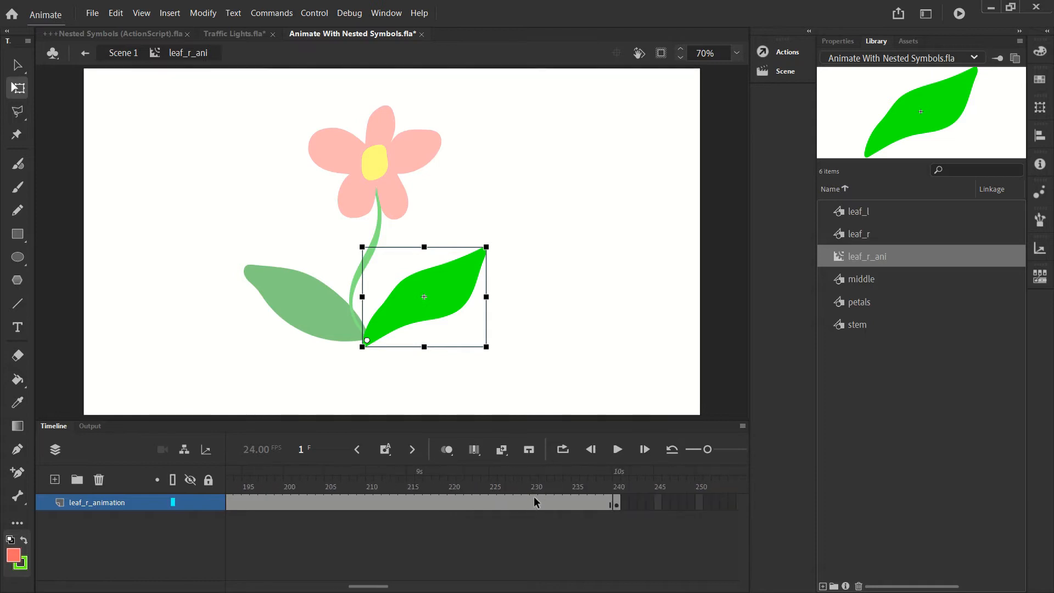
{"action": "left_click", "coordinate": [518, 502]}
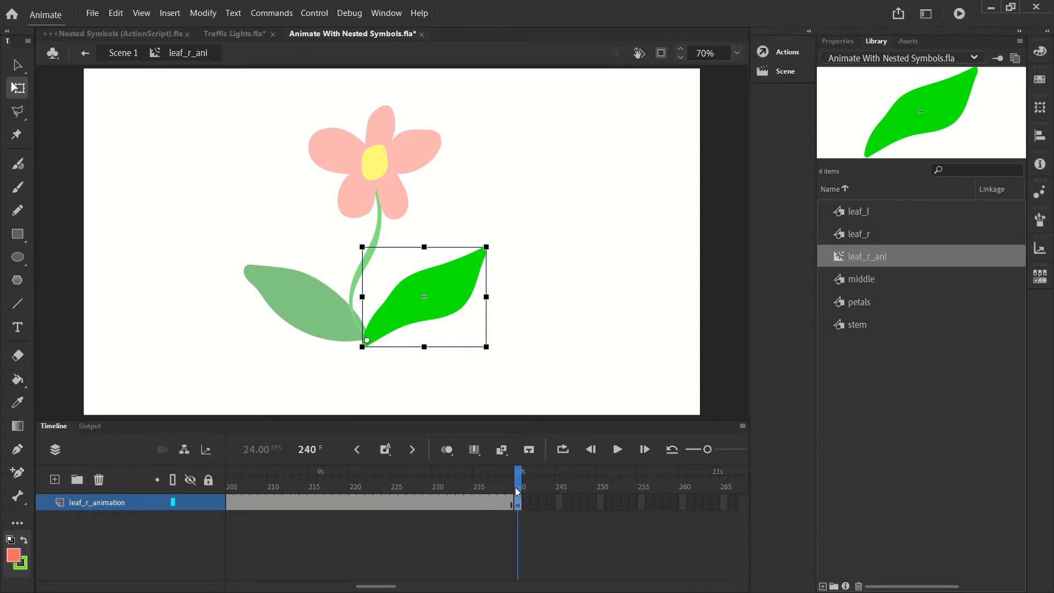
Step: Rotate the leaf slightly counterclockwise around its base at the frame 120 keyframe
{"action": "scroll", "coordinate": [397, 513], "scroll_direction": "left", "scroll_amount": 1}
{"action": "scroll", "coordinate": [397, 513], "scroll_direction": "left", "scroll_amount": 6}
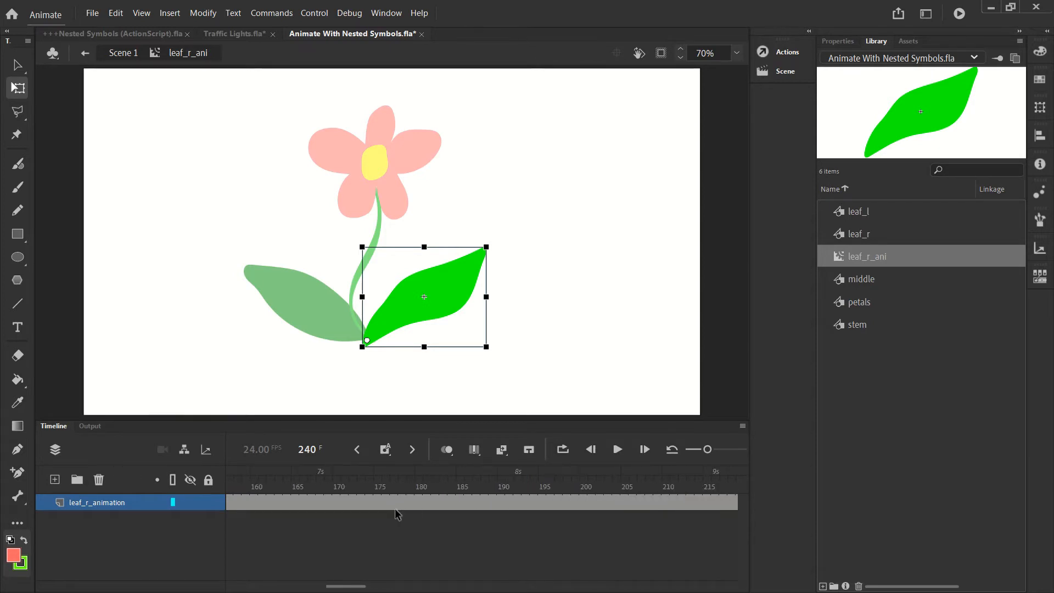
{"action": "scroll", "coordinate": [401, 514], "scroll_direction": "left", "scroll_amount": 1}
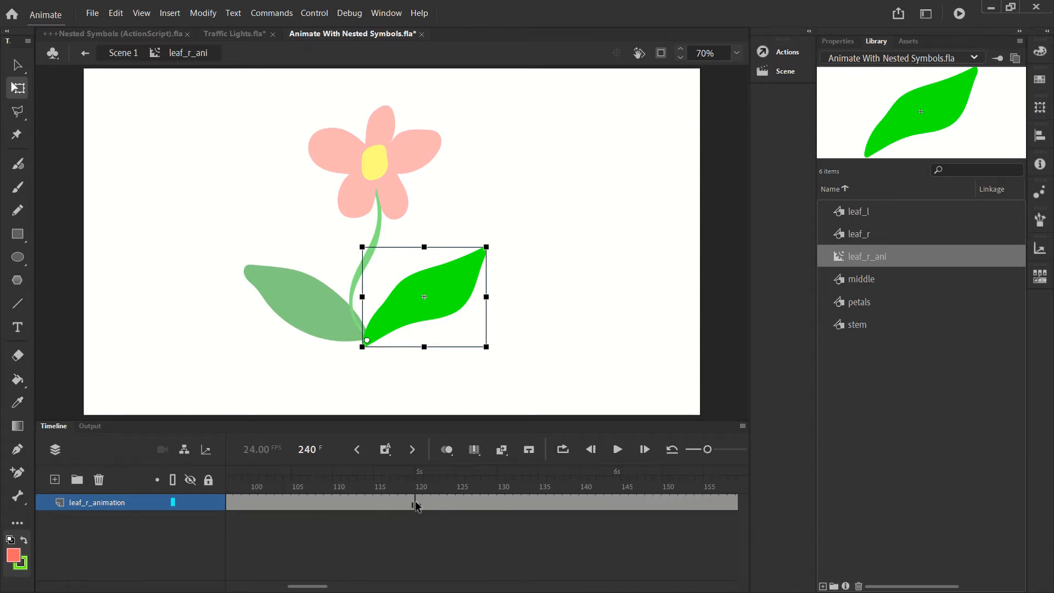
{"action": "left_click", "coordinate": [419, 503]}
{"action": "left_click_drag", "start_coordinate": [499, 254], "coordinate": [481, 233]}
{"action": "scroll", "coordinate": [336, 510], "scroll_direction": "left", "scroll_amount": 10}
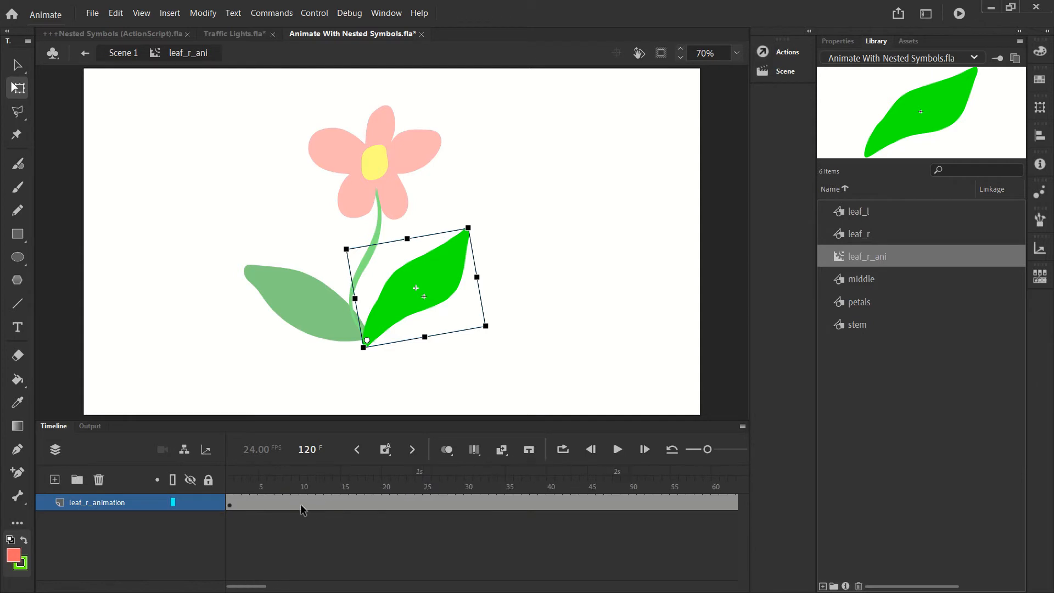
Step: Create a classic tween between the frame 1 and frame 120 keyframes of the leaf_r_animation layer
{"action": "scroll", "coordinate": [332, 510], "scroll_direction": "right", "scroll_amount": 10}
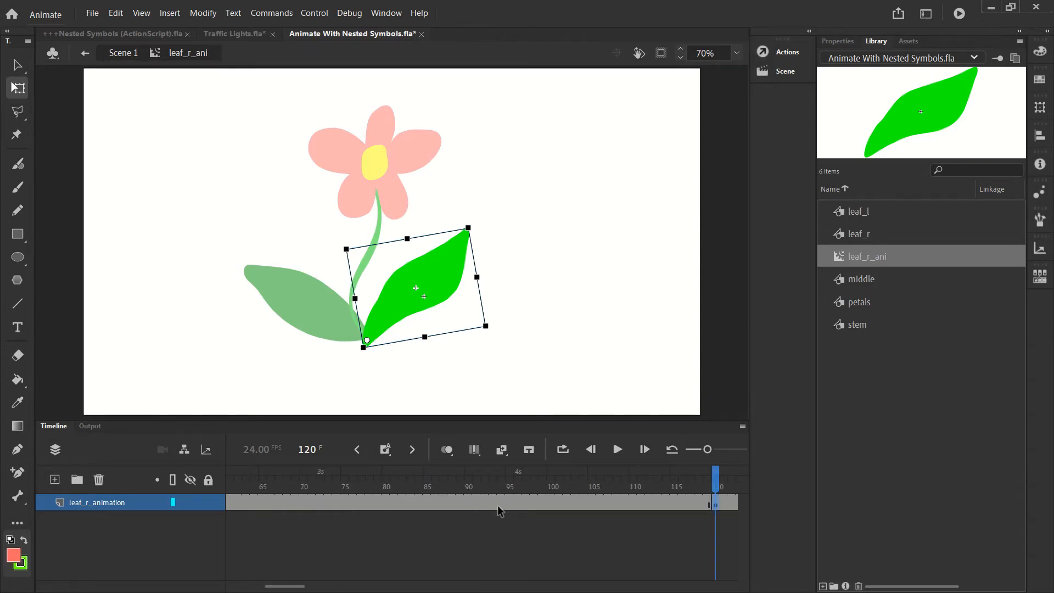
{"action": "scroll", "coordinate": [491, 512], "scroll_direction": "left", "scroll_amount": 2}
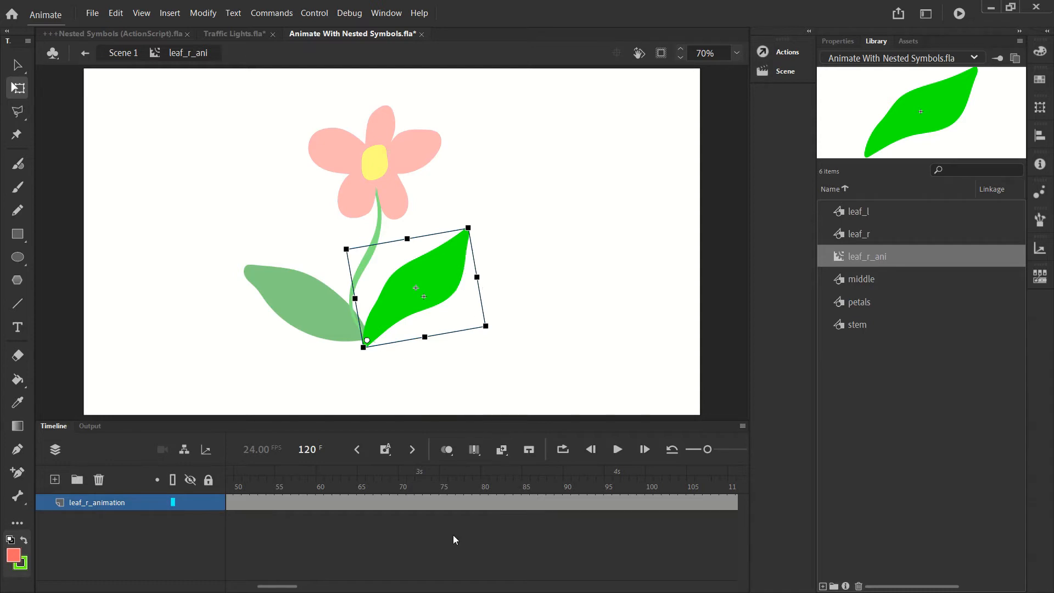
{"action": "scroll", "coordinate": [385, 510], "scroll_direction": "left", "scroll_amount": 5}
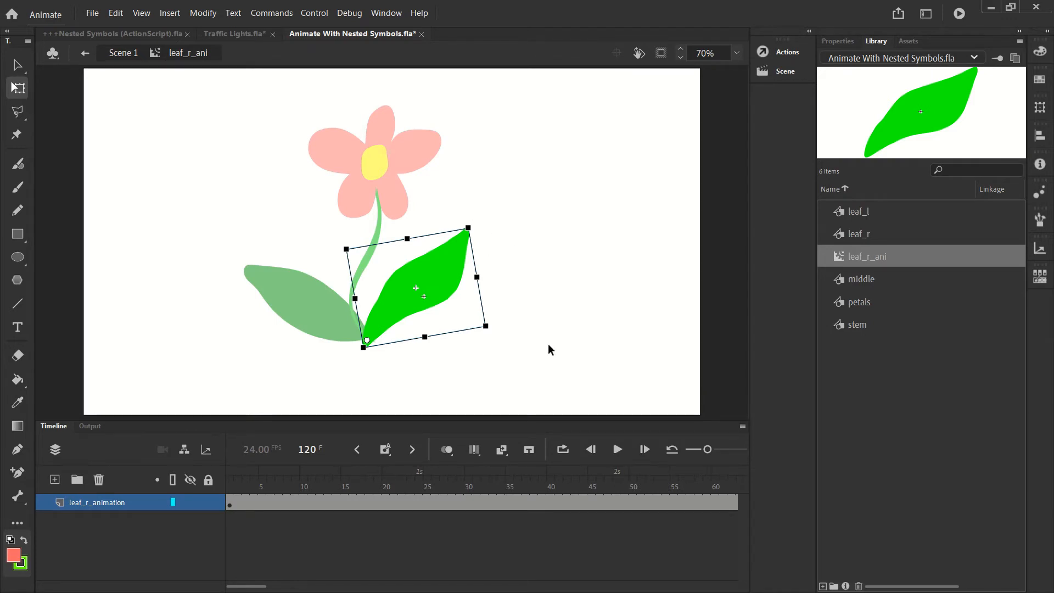
{"action": "right_click", "coordinate": [542, 502]}
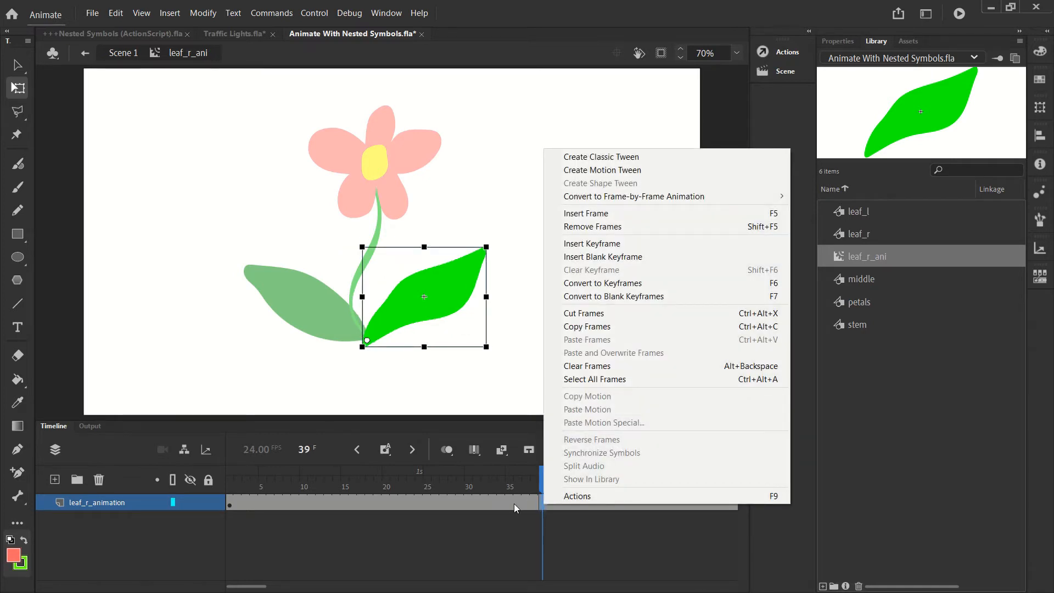
{"action": "left_click", "coordinate": [621, 156]}
Step: Create a classic tween between the frame 120 and frame 240 keyframes of the leaf_r_animation layer
{"action": "scroll", "coordinate": [562, 496], "scroll_direction": "right", "scroll_amount": 10}
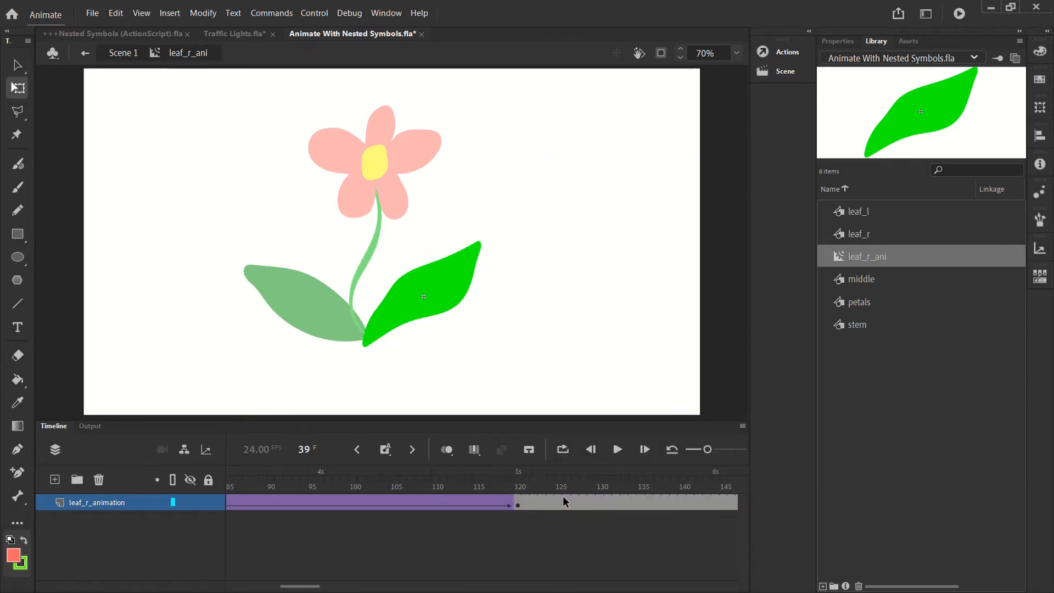
{"action": "left_click", "coordinate": [582, 502]}
{"action": "right_click", "coordinate": [584, 501]}
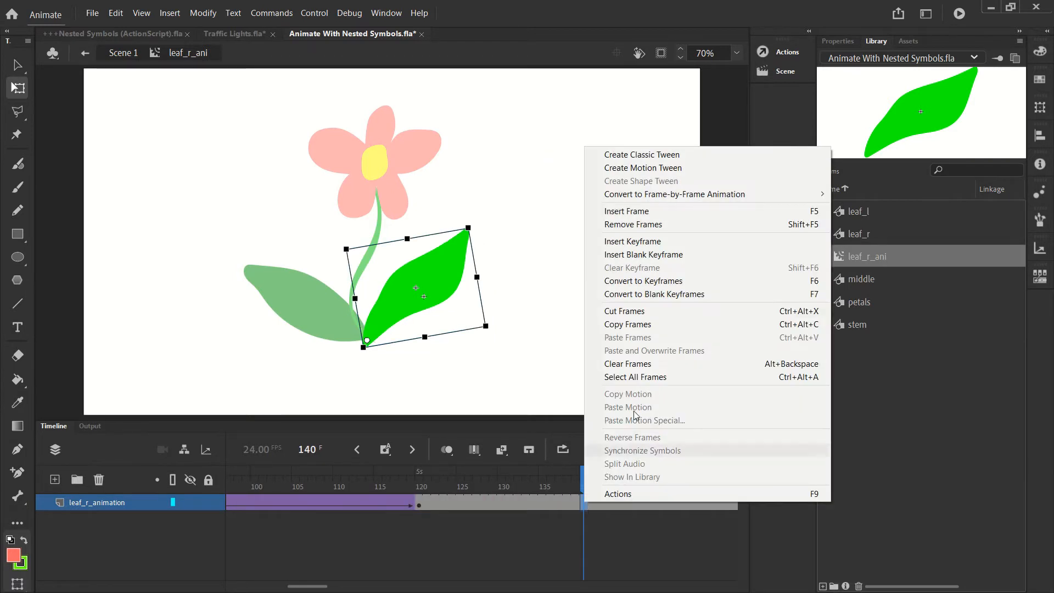
{"action": "left_click", "coordinate": [647, 155]}
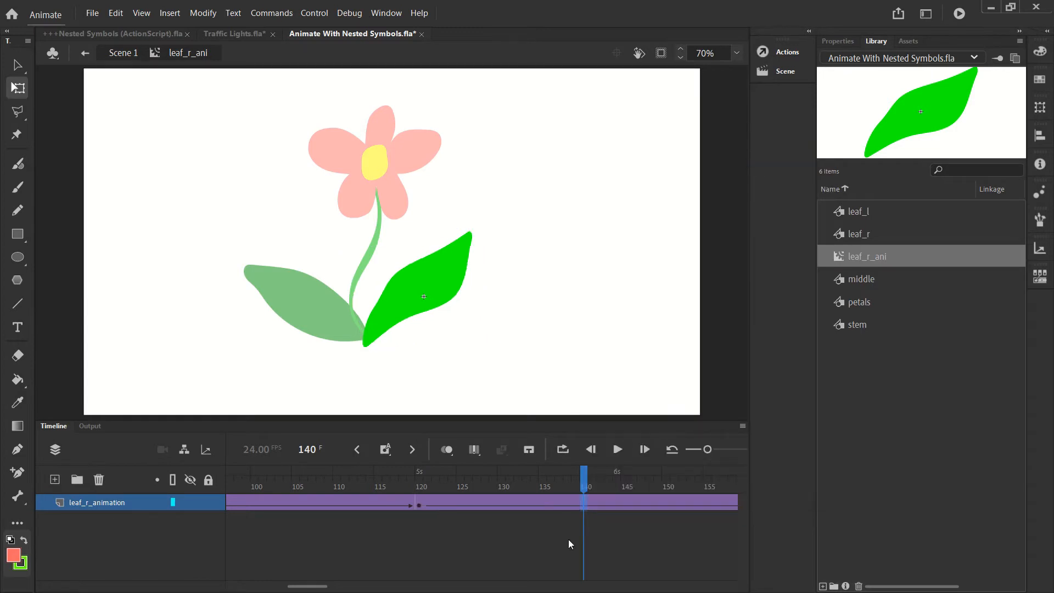
Step: Play the right leaf's animation from frame 1 through frame 240 to preview its sway
{"action": "scroll", "coordinate": [282, 522], "scroll_direction": "left", "scroll_amount": 10}
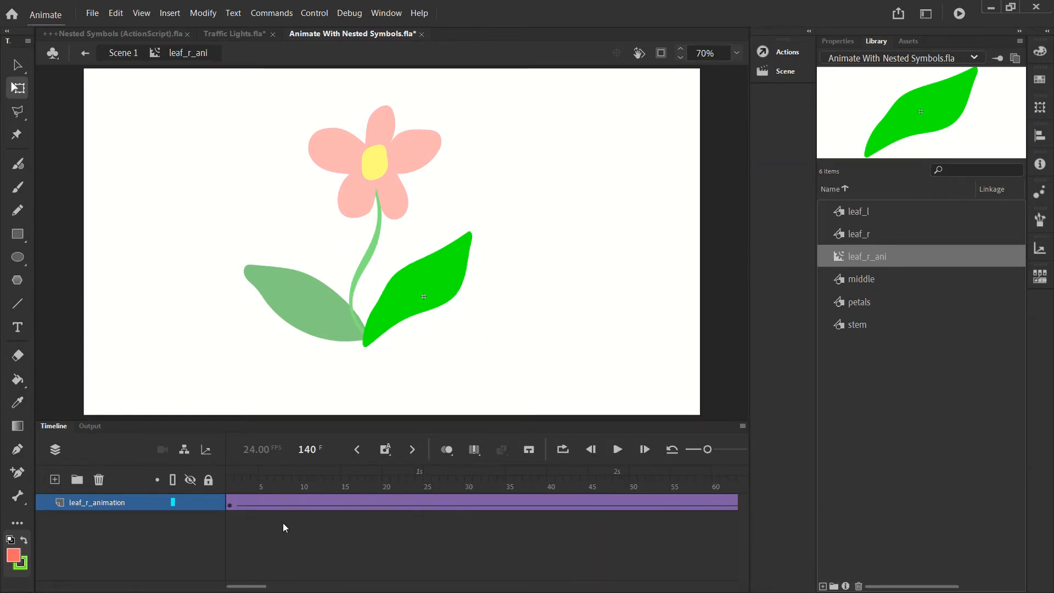
{"action": "left_click", "coordinate": [229, 503]}
{"action": "key", "text": "Return"}
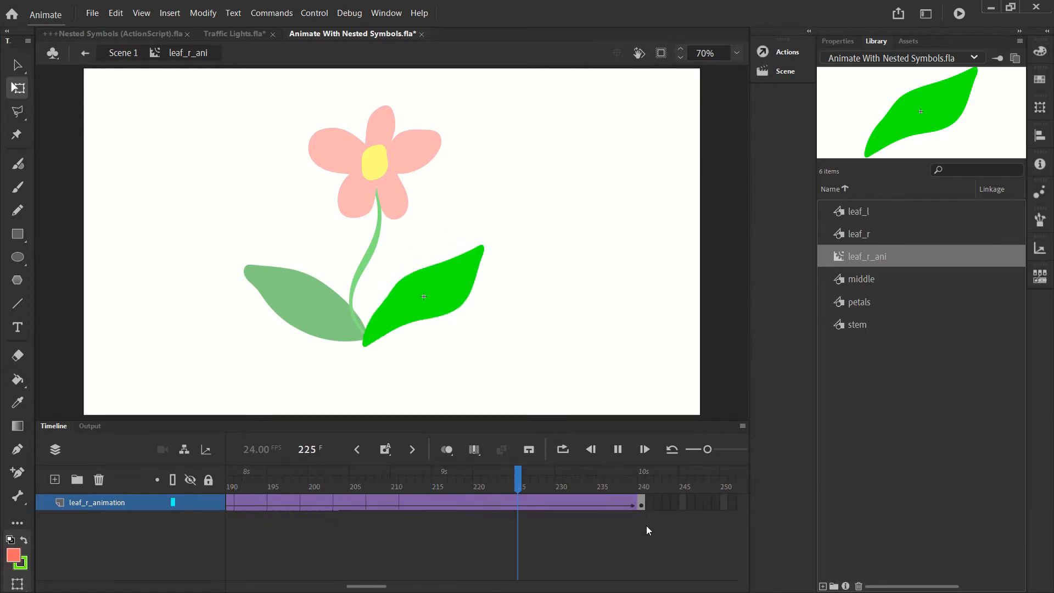
{"action": "left_click_drag", "start_coordinate": [364, 586], "coordinate": [239, 587]}
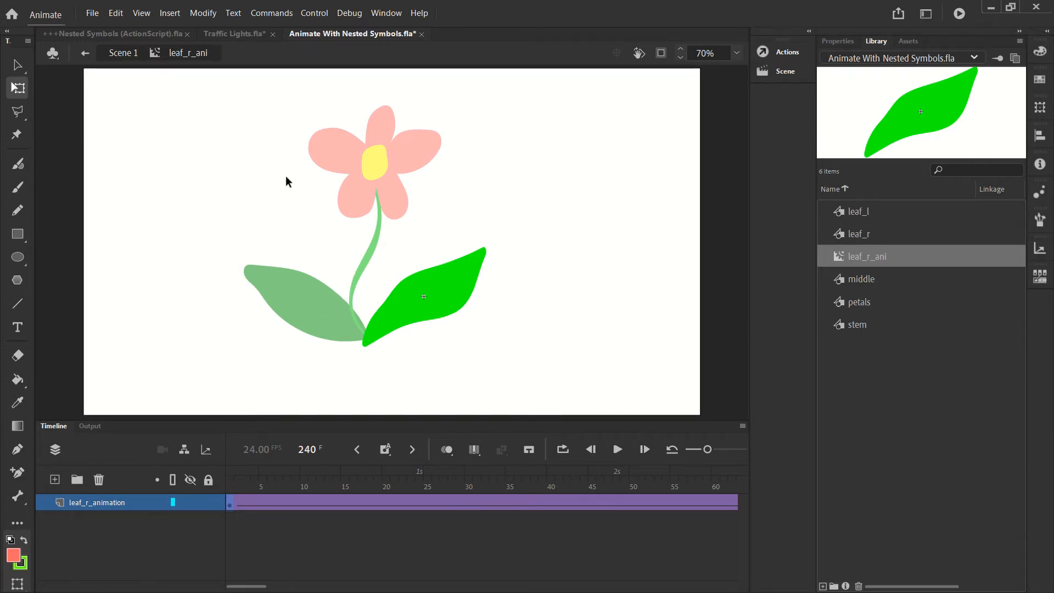
Step: Return to Scene 1 and convert the dark green left leaf into a movie clip symbol named leaf_l_ani
{"action": "left_click", "coordinate": [121, 54]}
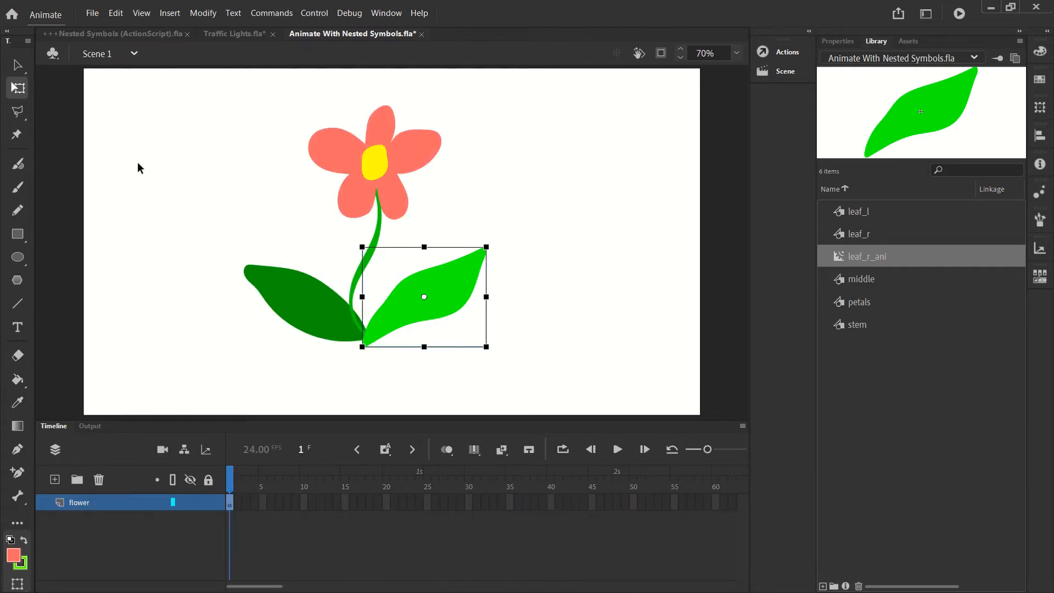
{"action": "left_click", "coordinate": [18, 65]}
{"action": "left_click", "coordinate": [271, 286]}
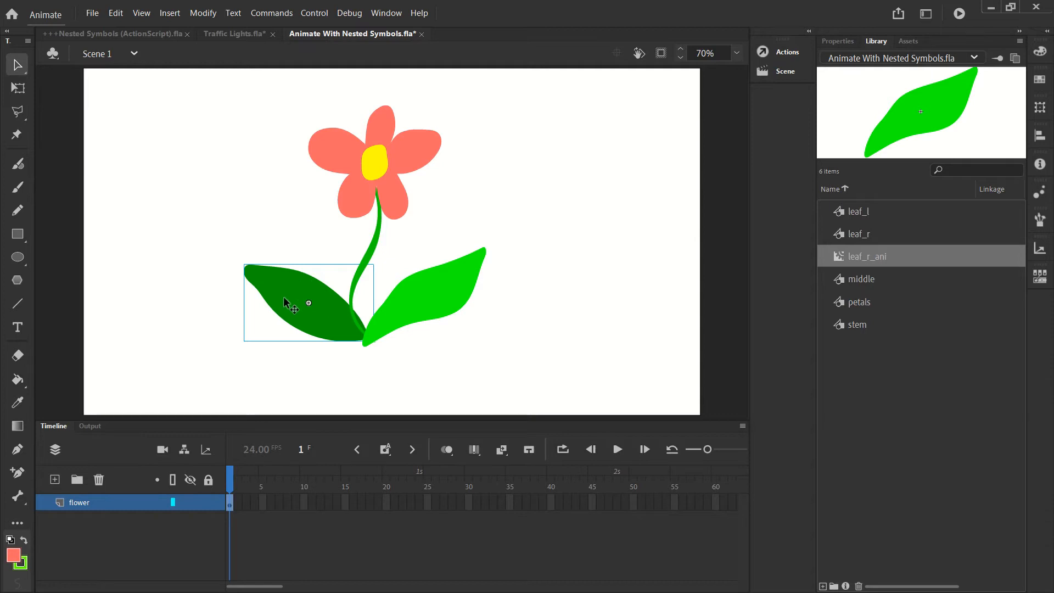
{"action": "key", "text": "F8"}
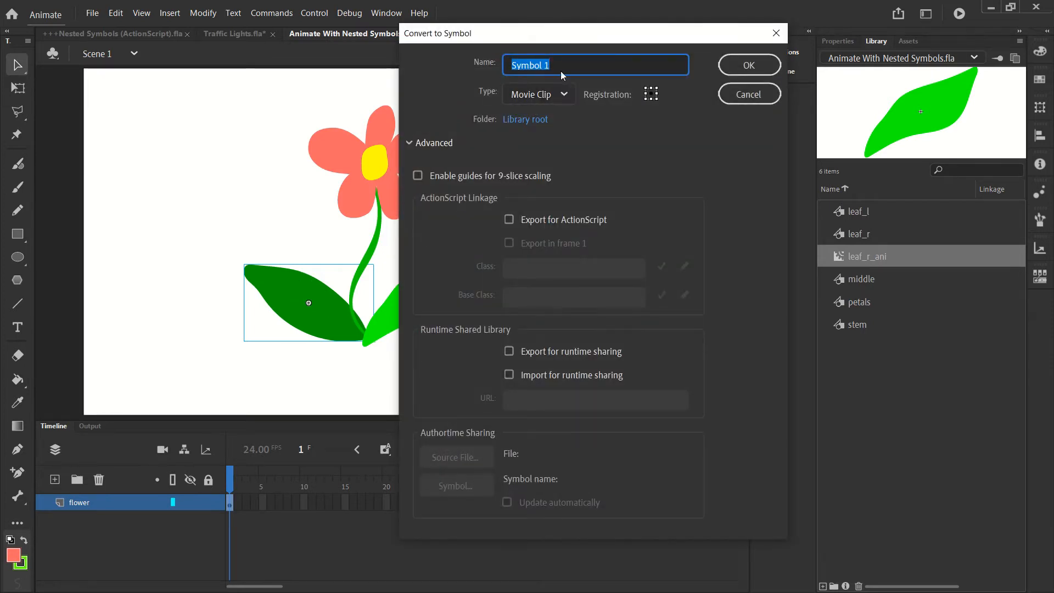
{"action": "type", "text": "leaf_l_ani"}
{"action": "left_click", "coordinate": [749, 65]}
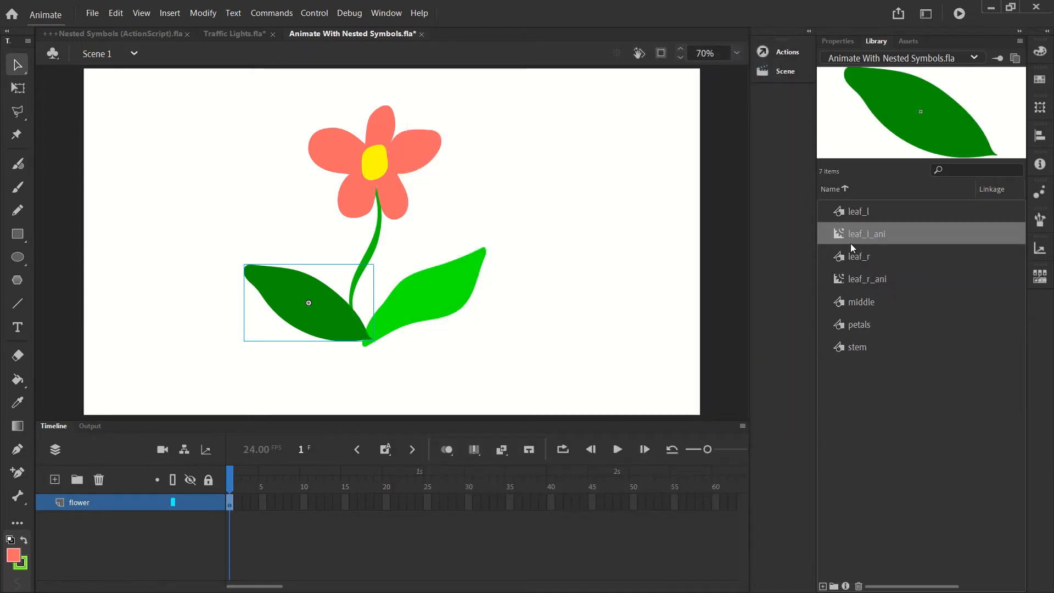
{"action": "left_click", "coordinate": [856, 212]}
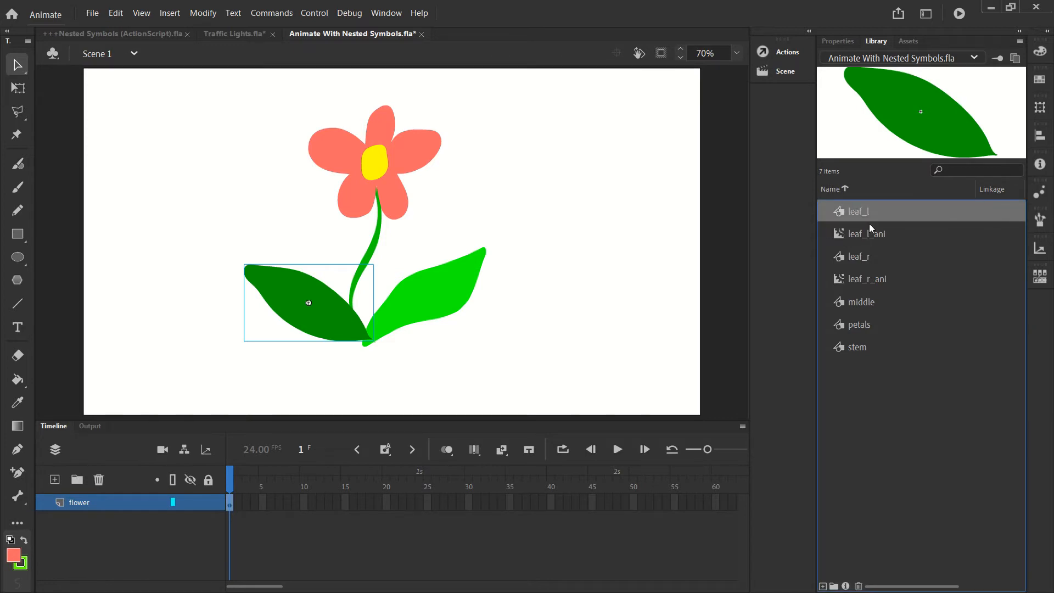
{"action": "left_click", "coordinate": [869, 231]}
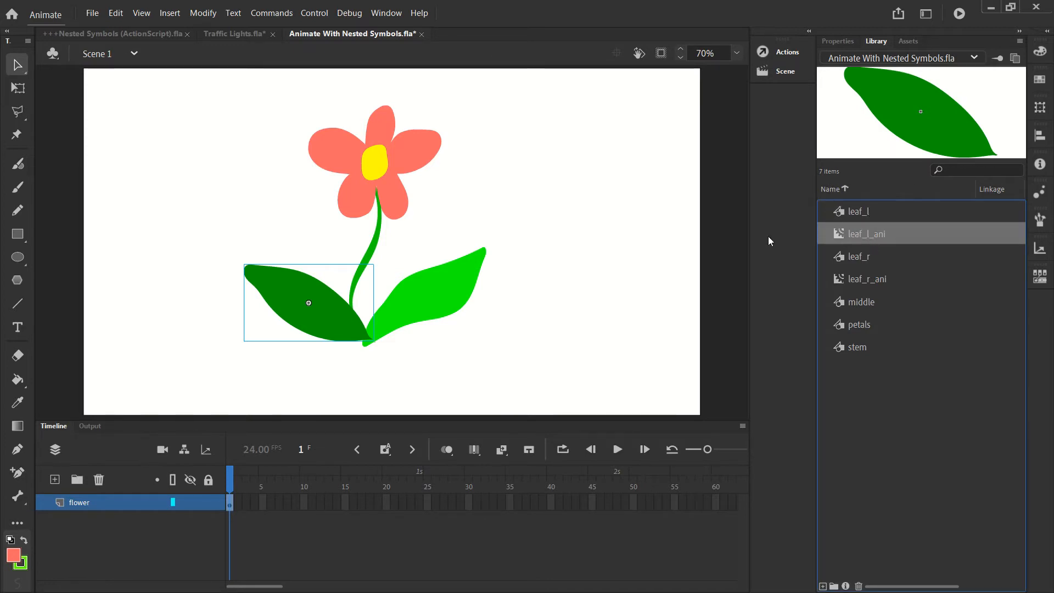
{"action": "left_click", "coordinate": [207, 292]}
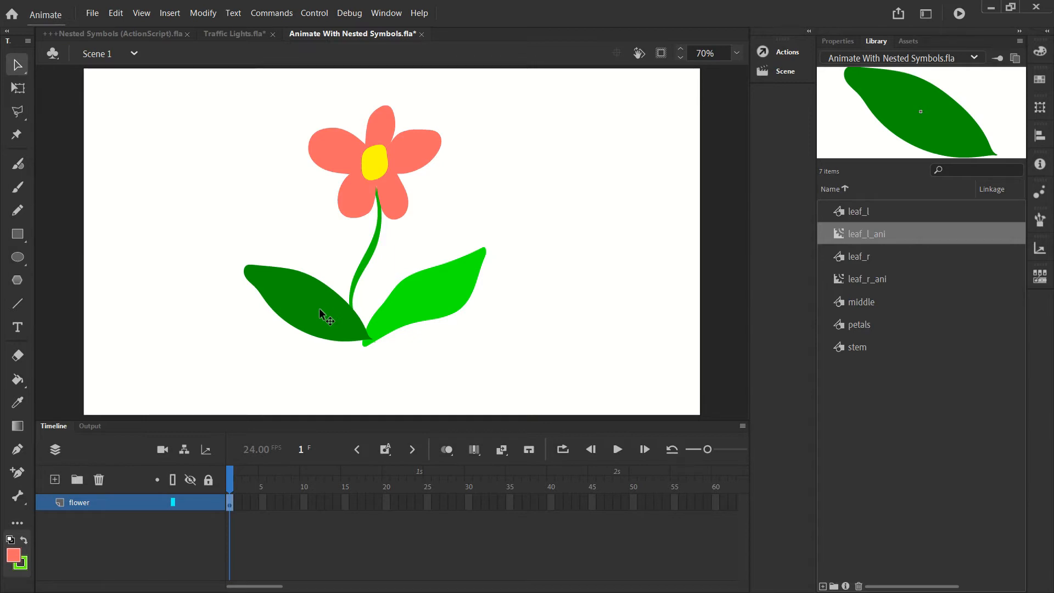
Step: Open the left leaf's leaf_l_ani movie clip for editing and rename its layer as leaf_l_animation
{"action": "left_click", "coordinate": [290, 291]}
{"action": "double_click", "coordinate": [280, 292]}
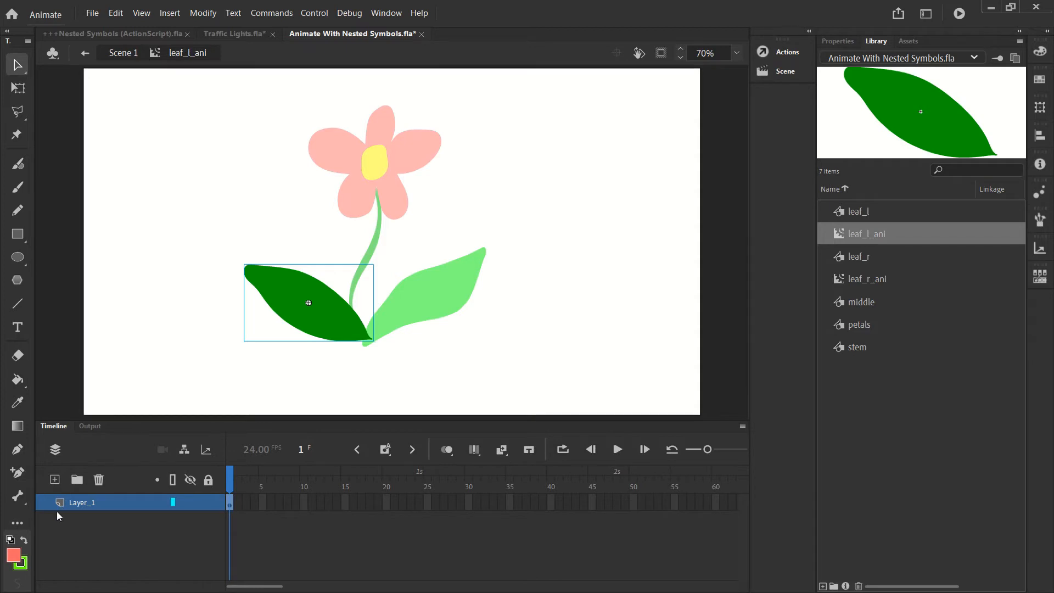
{"action": "double_click", "coordinate": [88, 501]}
{"action": "type", "text": "leaf"}
{"action": "type", "text": "_l"}
{"action": "type", "text": "_anim"}
{"action": "type", "text": "ation"}
{"action": "key", "text": "Return"}
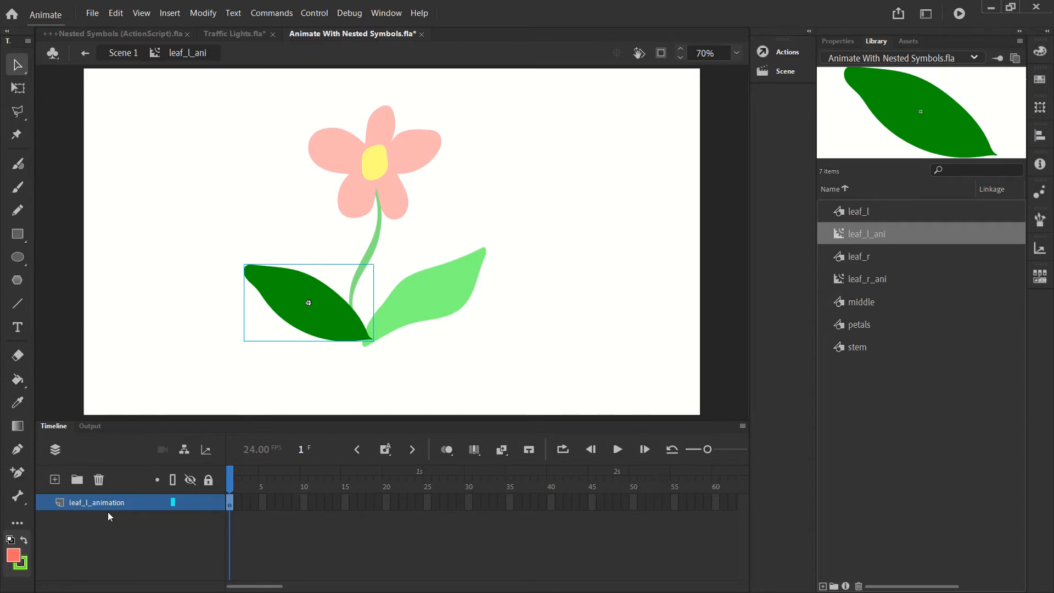
Step: Move the left leaf's transformation point to its base, where the leaf meets the stem, with Free Transform
{"action": "left_click", "coordinate": [18, 88]}
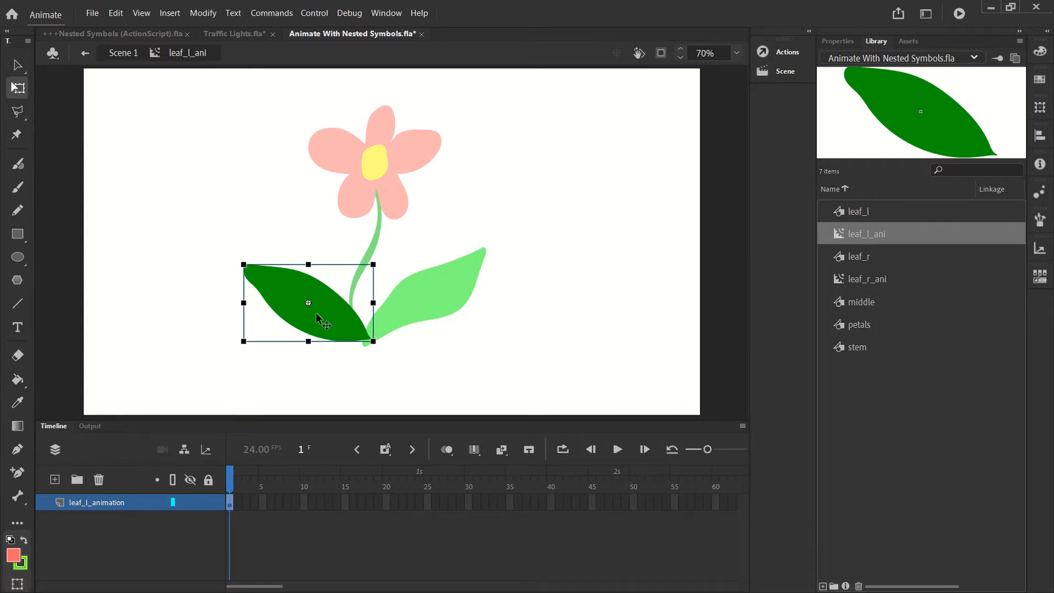
{"action": "left_click_drag", "start_coordinate": [308, 306], "coordinate": [367, 338]}
{"action": "mouse_move", "coordinate": [254, 256]}
{"action": "left_mouse_down"}
{"action": "mouse_move", "coordinate": [277, 243]}
{"action": "mouse_move", "coordinate": [253, 258]}
{"action": "left_mouse_up"}
Step: Insert a keyframe at frame 168 of the leaf_l_animation layer
{"action": "scroll", "coordinate": [373, 506], "scroll_direction": "right", "scroll_amount": 5}
{"action": "scroll", "coordinate": [387, 502], "scroll_direction": "right", "scroll_amount": 12}
{"action": "scroll", "coordinate": [380, 507], "scroll_direction": "right", "scroll_amount": 2}
{"action": "scroll", "coordinate": [379, 512], "scroll_direction": "left", "scroll_amount": 2}
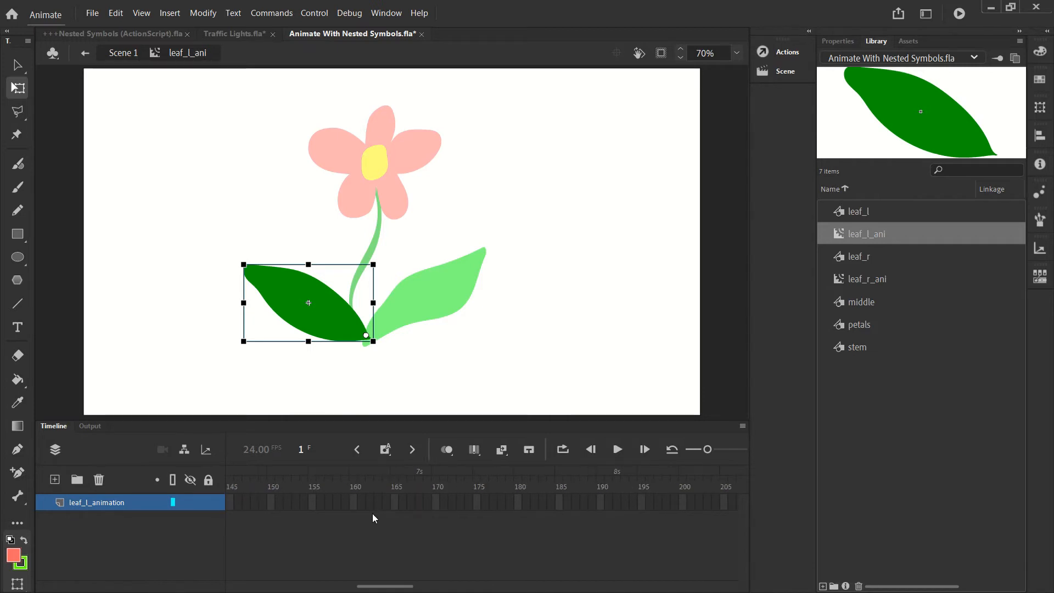
{"action": "left_click", "coordinate": [422, 501]}
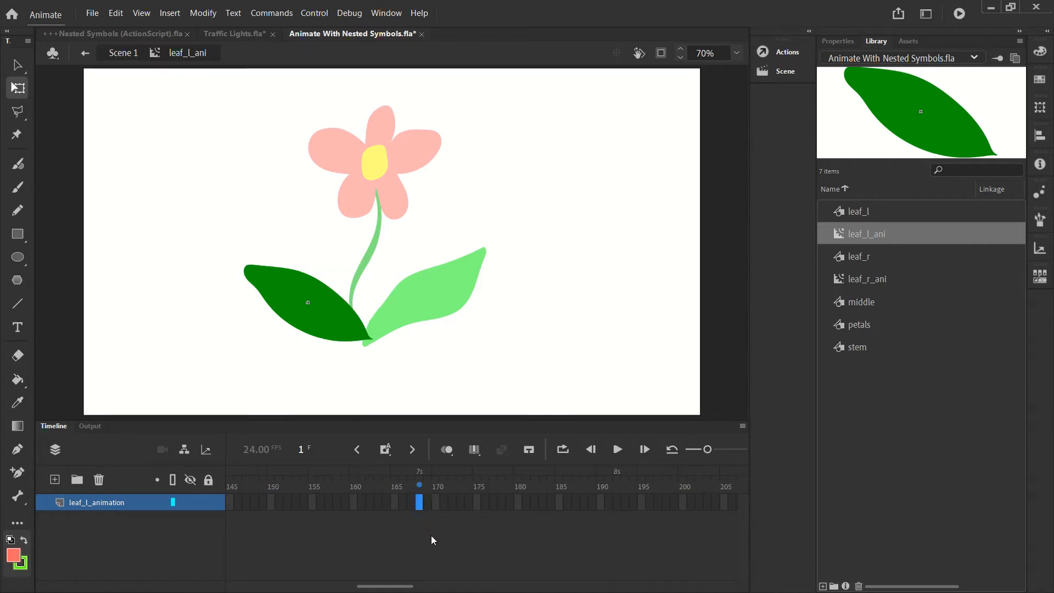
{"action": "key", "text": "F6"}
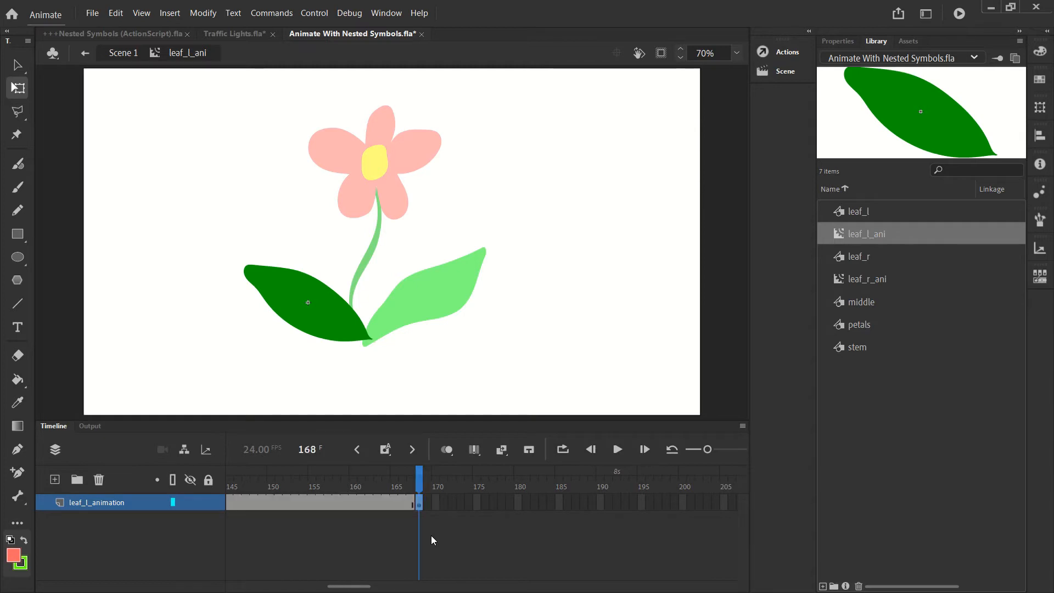
Step: Insert a keyframe at frame 336 of the leaf_l_animation layer
{"action": "scroll", "coordinate": [430, 508], "scroll_direction": "right", "scroll_amount": 2}
{"action": "scroll", "coordinate": [431, 507], "scroll_direction": "right", "scroll_amount": 10}
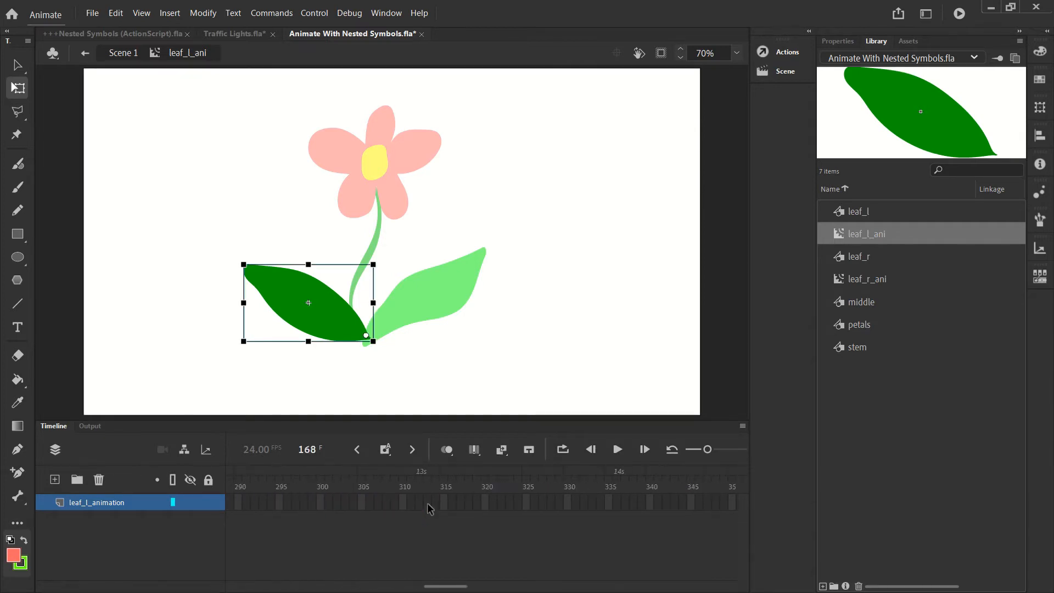
{"action": "left_click", "coordinate": [518, 503]}
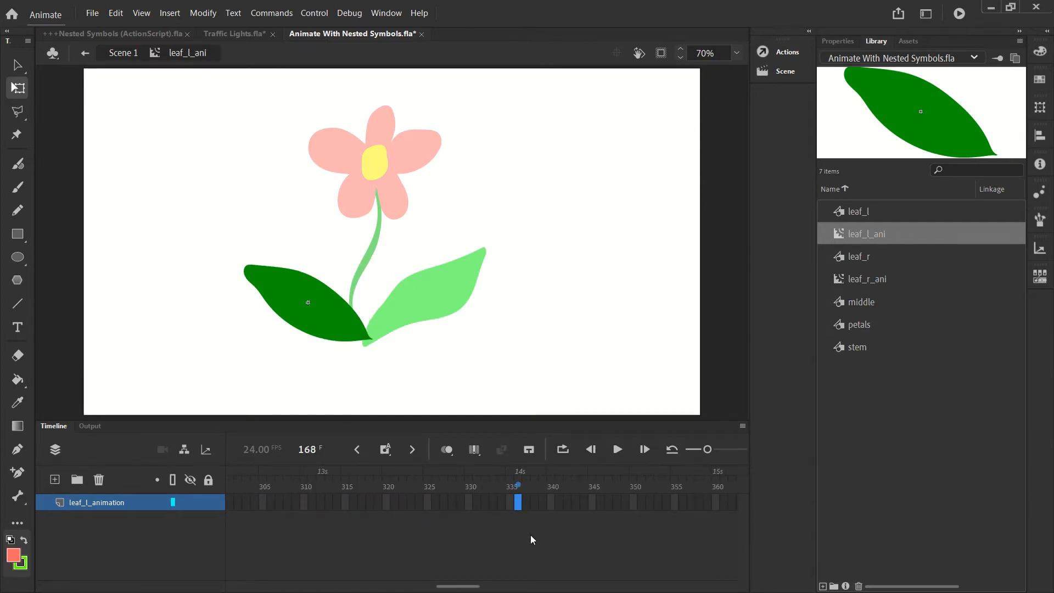
{"action": "key", "text": "F6"}
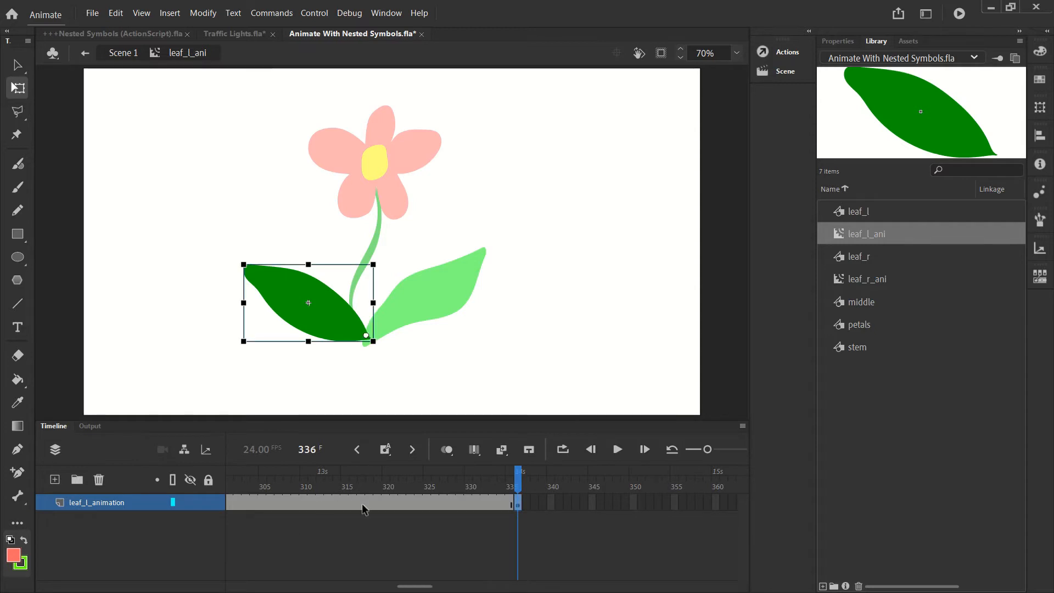
Step: Rotate the left leaf slightly clockwise around its base at the frame 168 keyframe
{"action": "scroll", "coordinate": [344, 516], "scroll_direction": "left", "scroll_amount": 8}
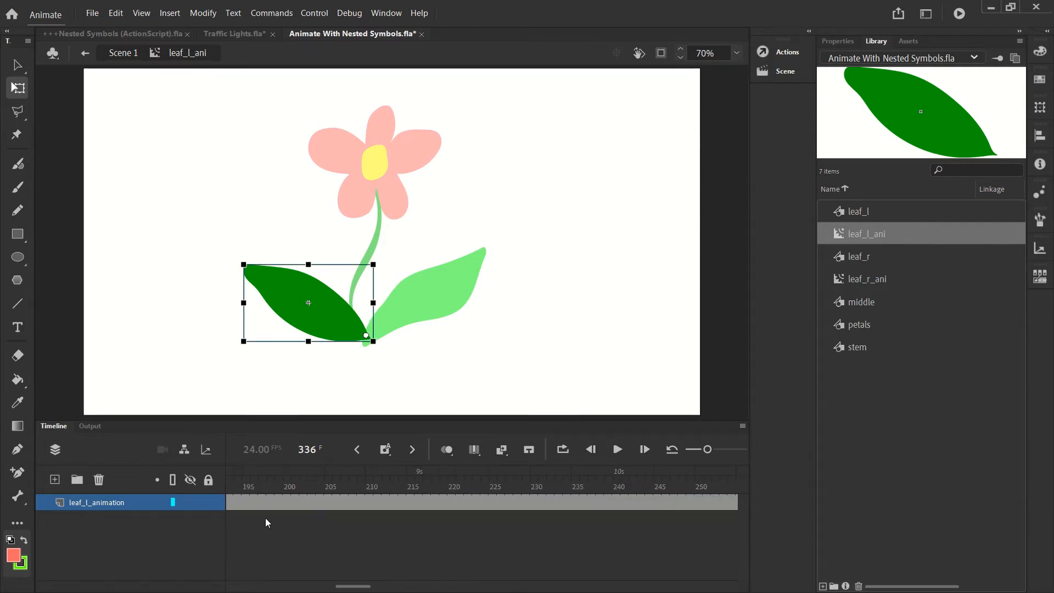
{"action": "scroll", "coordinate": [264, 514], "scroll_direction": "left", "scroll_amount": 3}
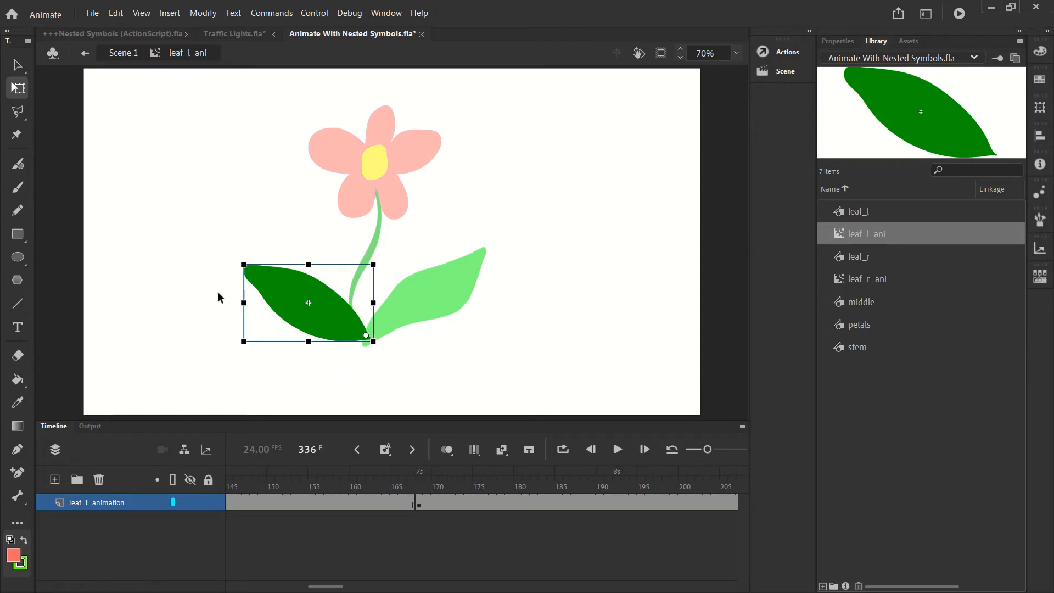
{"action": "scroll", "coordinate": [308, 494], "scroll_direction": "left", "scroll_amount": 15}
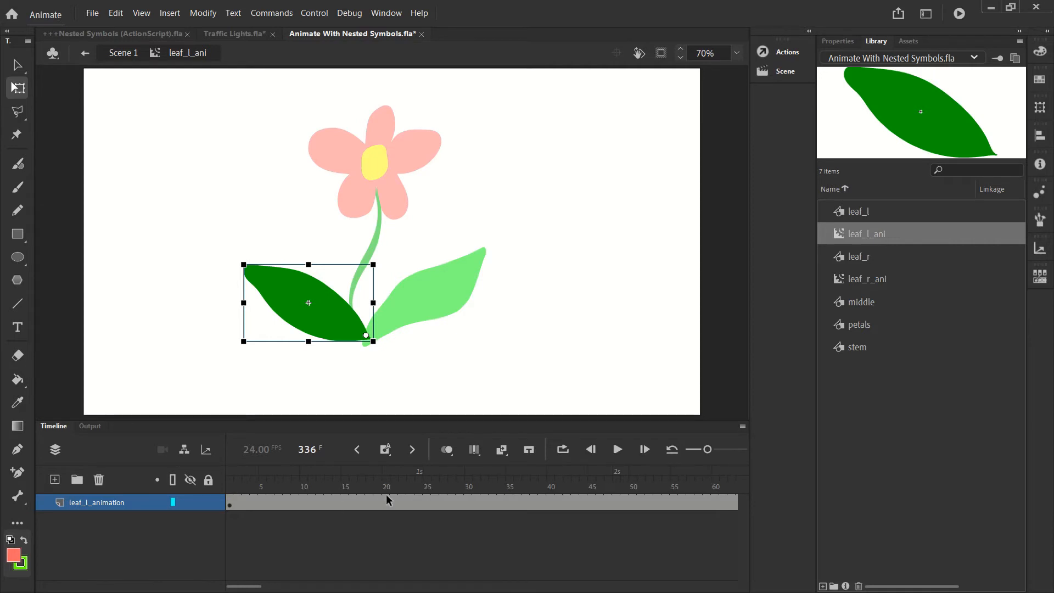
{"action": "scroll", "coordinate": [530, 512], "scroll_direction": "right", "scroll_amount": 8}
{"action": "scroll", "coordinate": [530, 512], "scroll_direction": "right", "scroll_amount": 4}
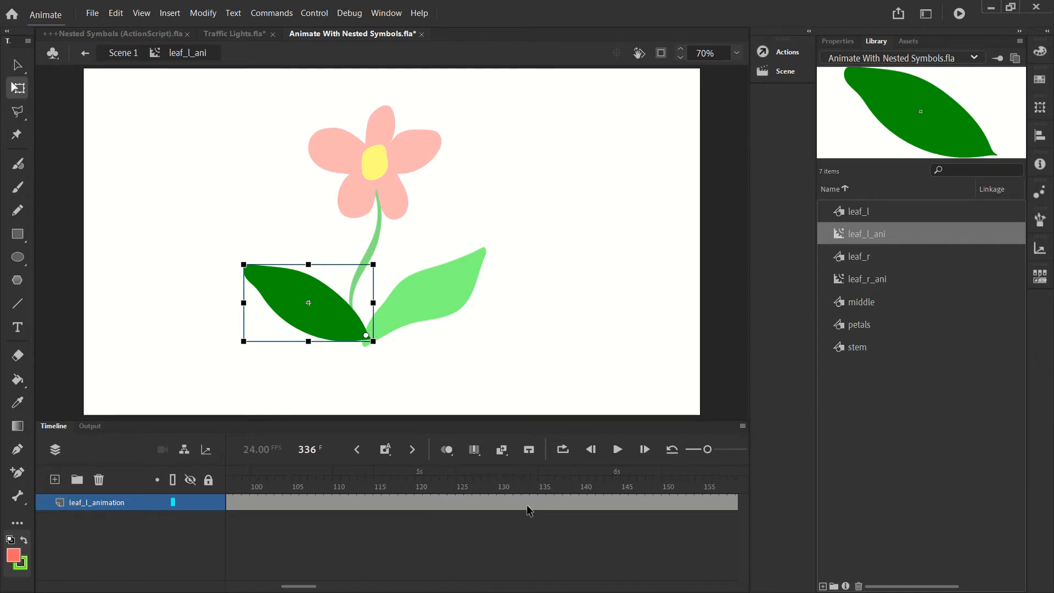
{"action": "left_click", "coordinate": [616, 502]}
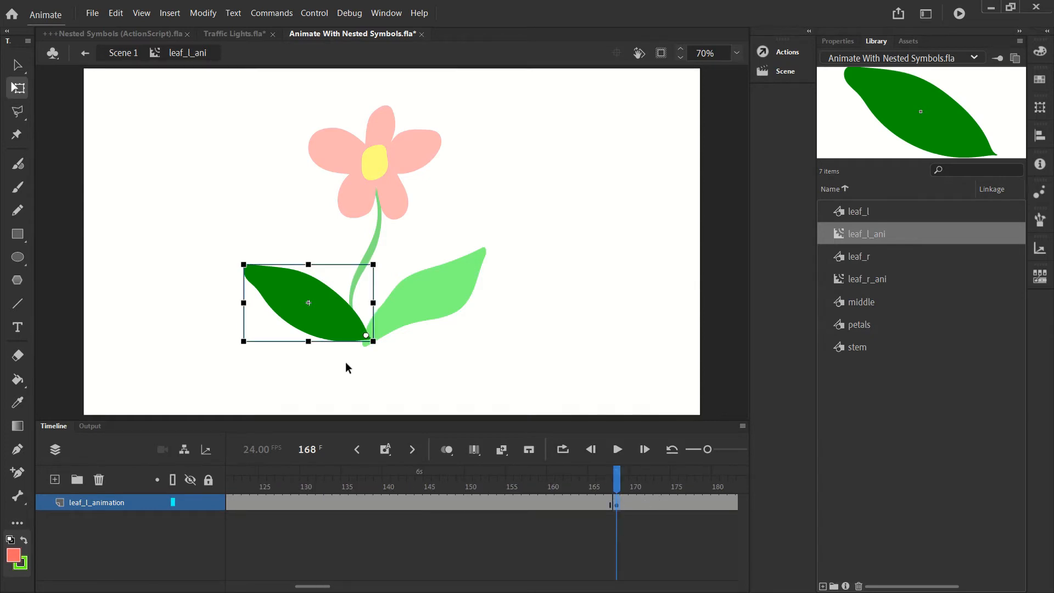
{"action": "left_click_drag", "start_coordinate": [252, 253], "coordinate": [269, 245]}
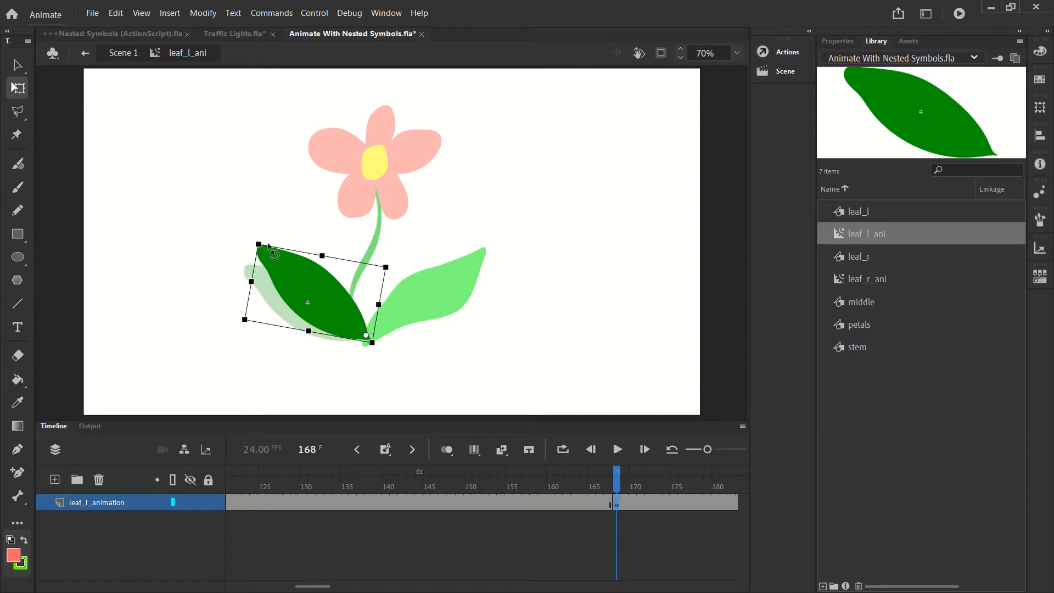
{"action": "left_click_drag", "start_coordinate": [267, 244], "coordinate": [268, 244]}
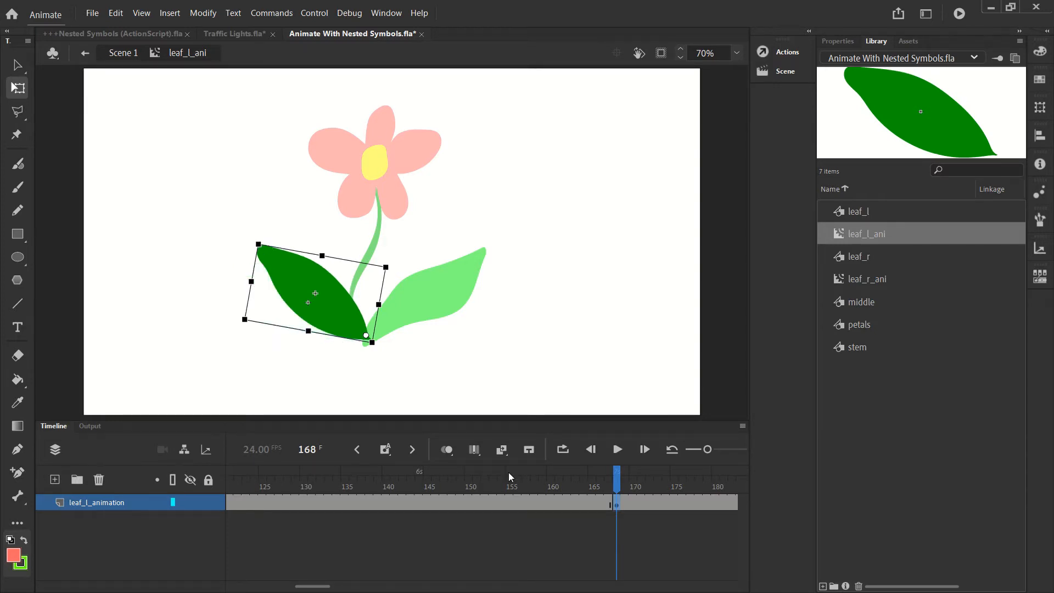
Step: Create classic tweens on the leaf_l_animation layer before and after the frame 168 keyframe
{"action": "right_click", "coordinate": [594, 504]}
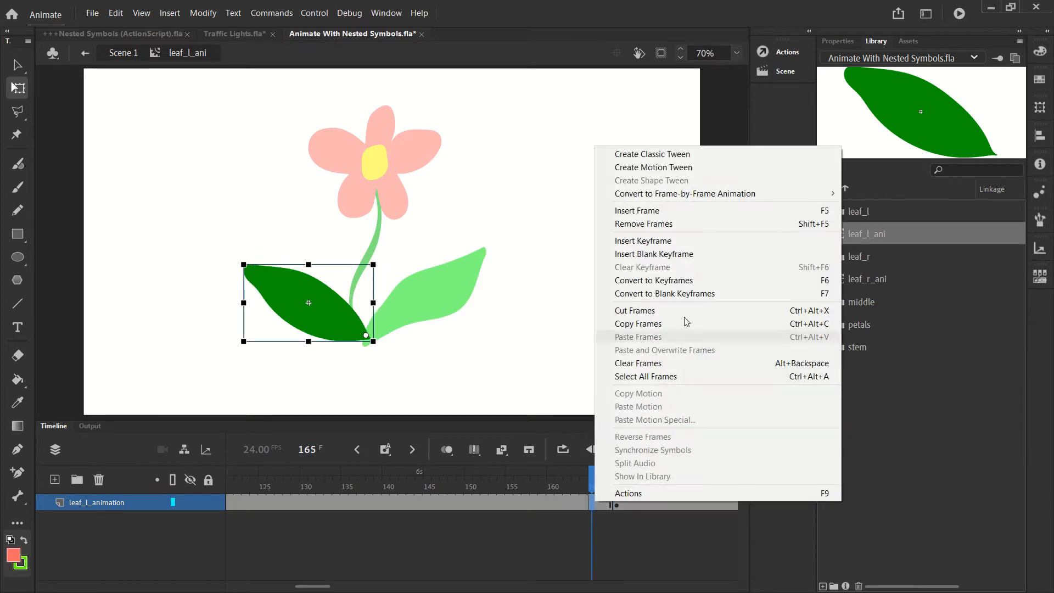
{"action": "left_click", "coordinate": [677, 155]}
{"action": "right_click", "coordinate": [633, 503]}
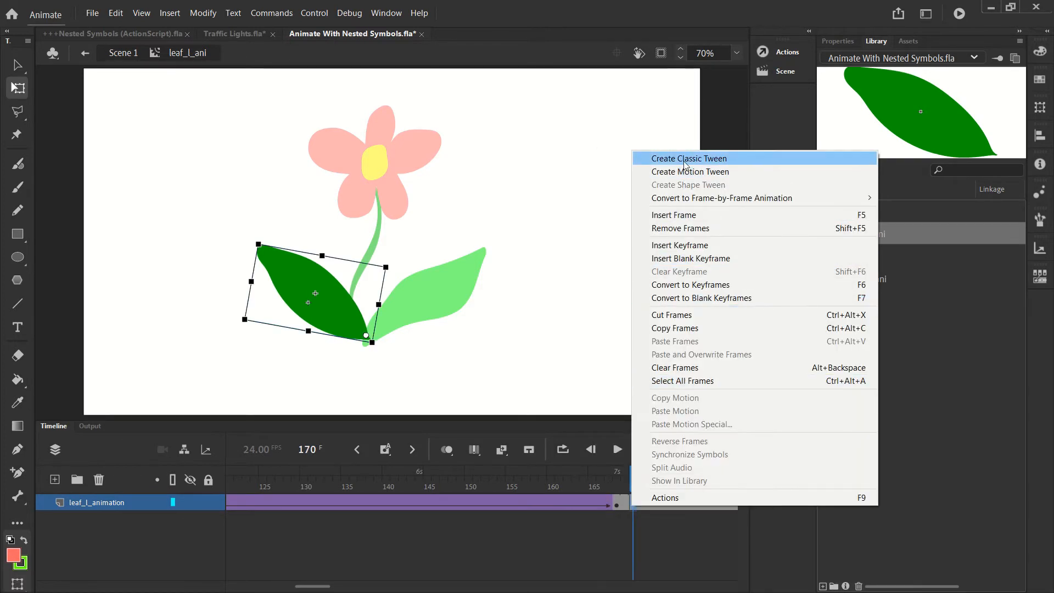
{"action": "left_click", "coordinate": [681, 157]}
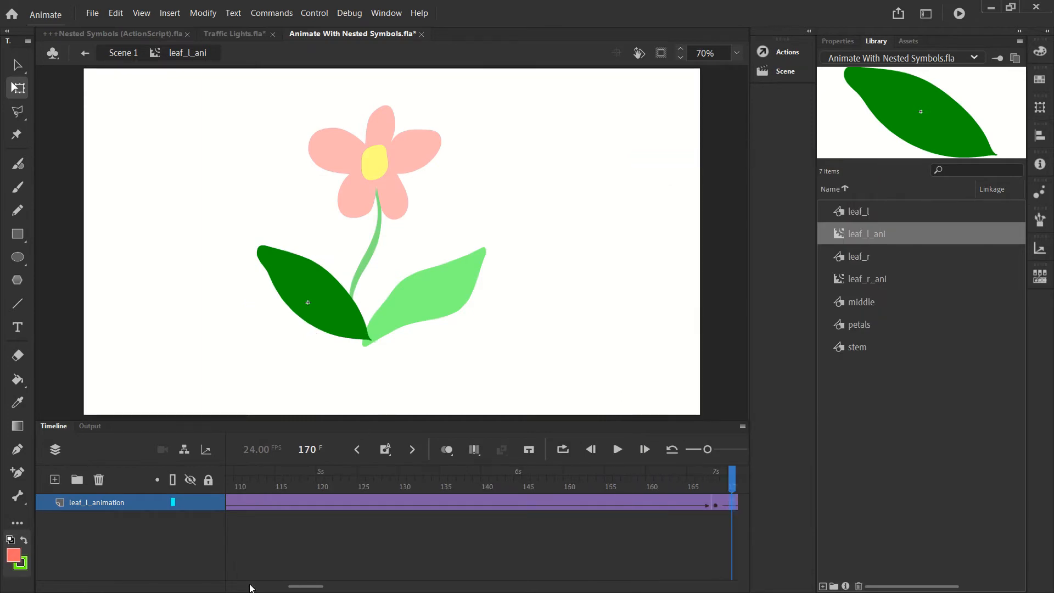
Step: Play back the left leaf animation on the timeline from frame 1
{"action": "left_click_drag", "start_coordinate": [306, 585], "coordinate": [162, 571]}
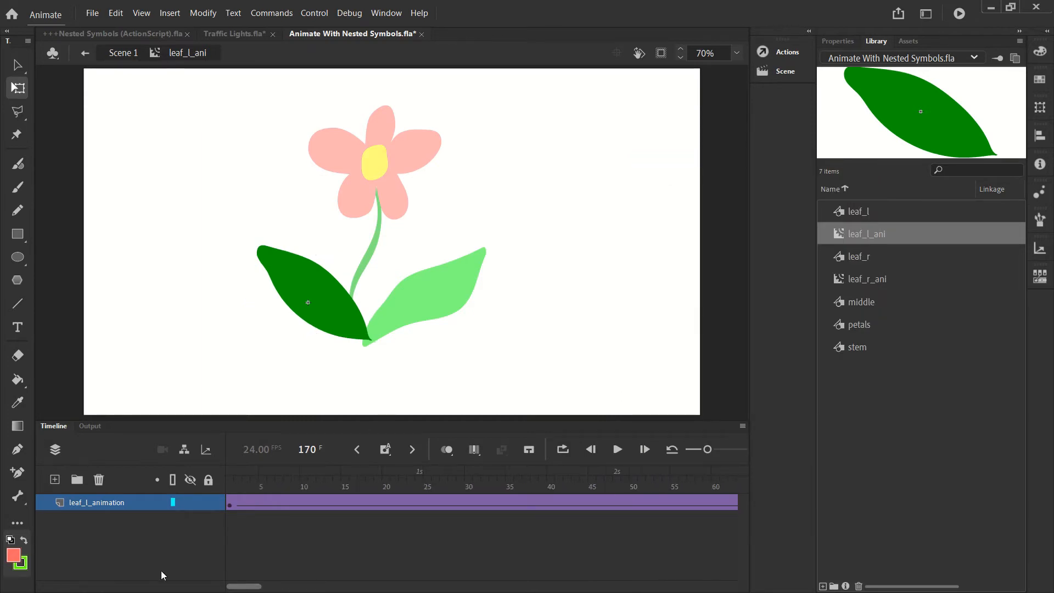
{"action": "left_click", "coordinate": [229, 503]}
{"action": "key", "text": "Return"}
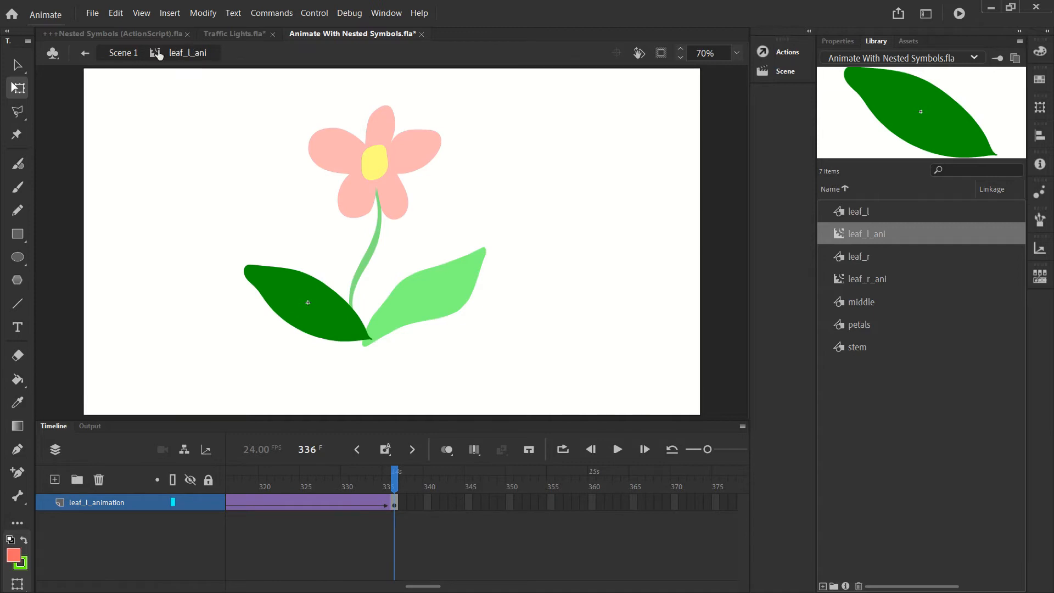
Step: Return to Scene 1 and test the movie to preview both leaves swaying, closing the preview at the end
{"action": "left_click", "coordinate": [120, 56]}
{"action": "left_click", "coordinate": [579, 312]}
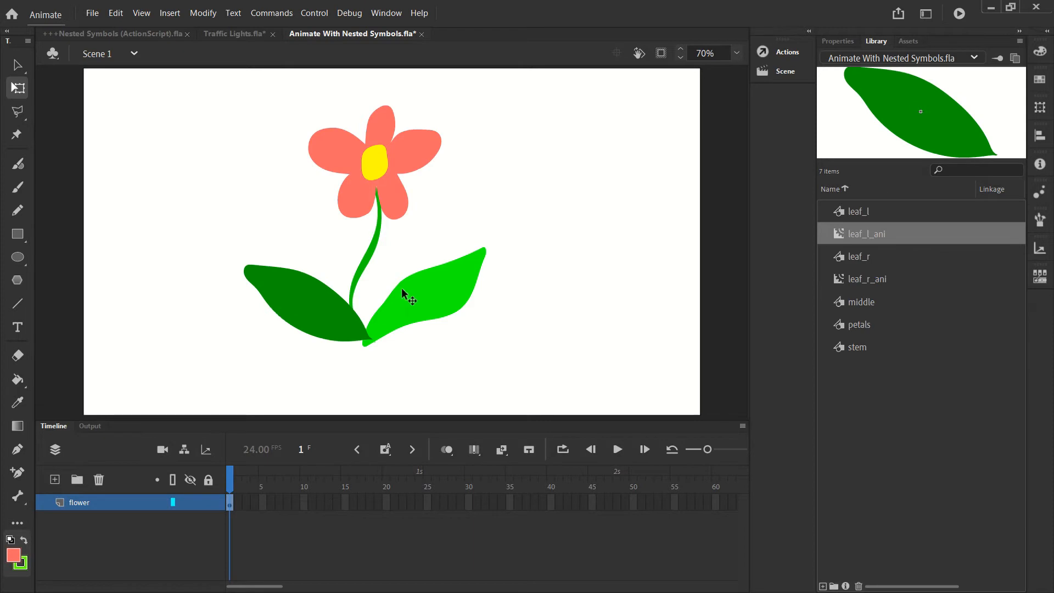
{"action": "left_click", "coordinate": [959, 15]}
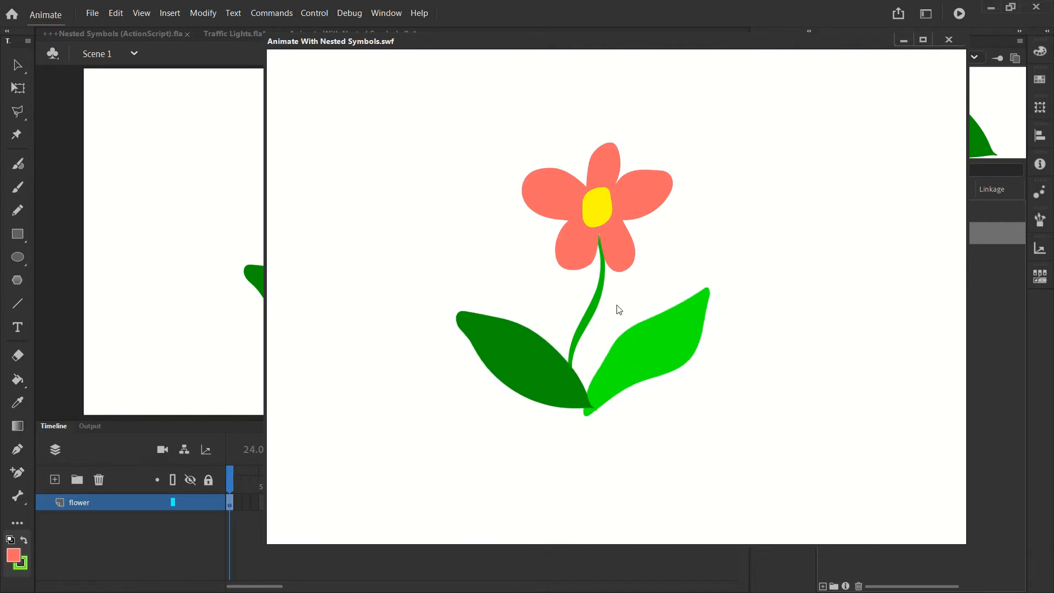
{"action": "left_click", "coordinate": [949, 39]}
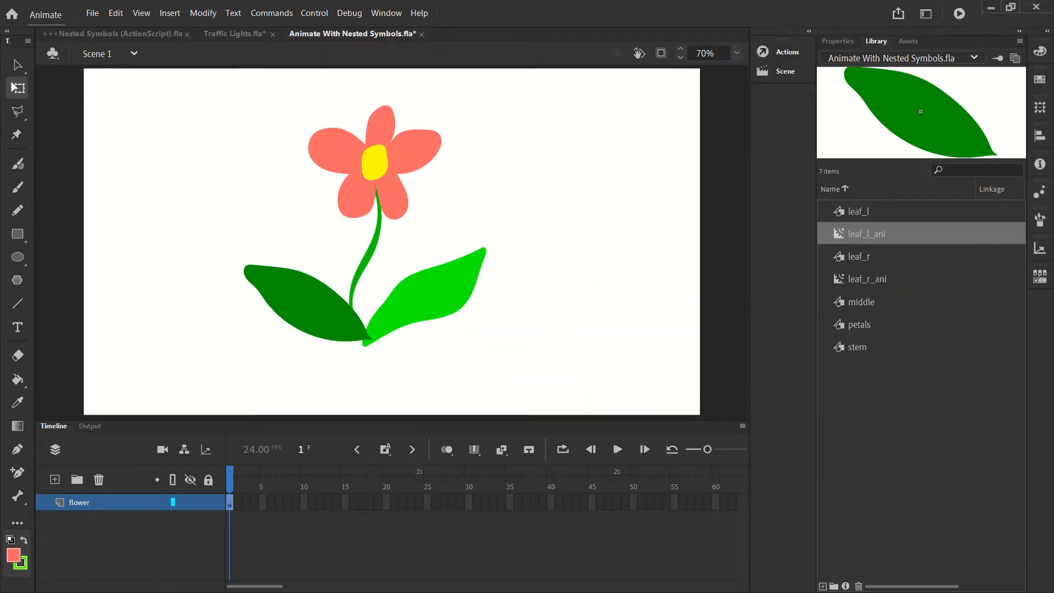
Step: Try to select the petals and the yellow middle together with the Selection tool
{"action": "left_click", "coordinate": [17, 65]}
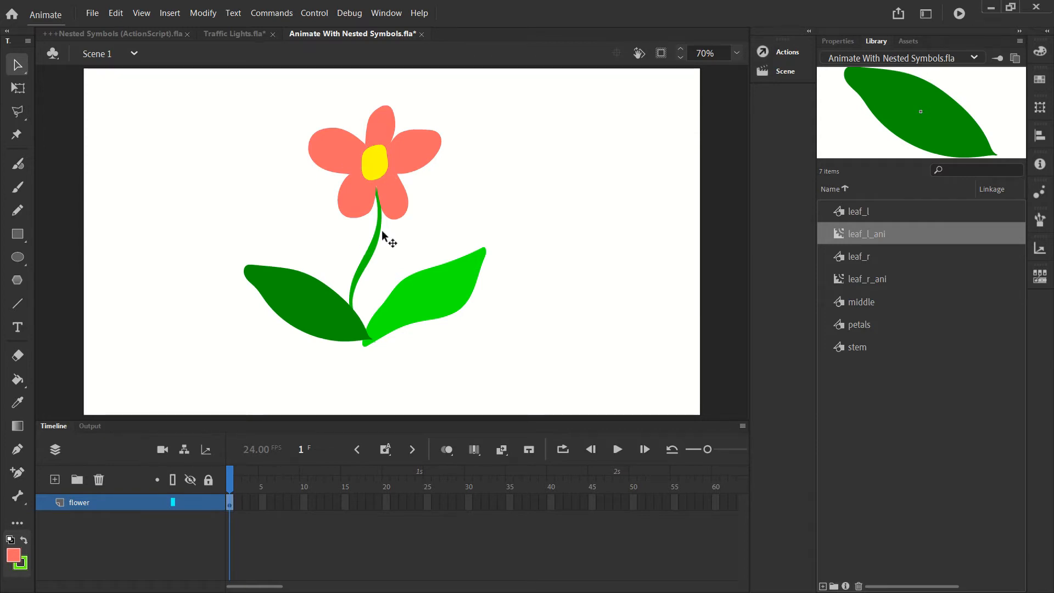
{"action": "left_click", "coordinate": [408, 158]}
{"action": "left_click", "coordinate": [374, 167]}
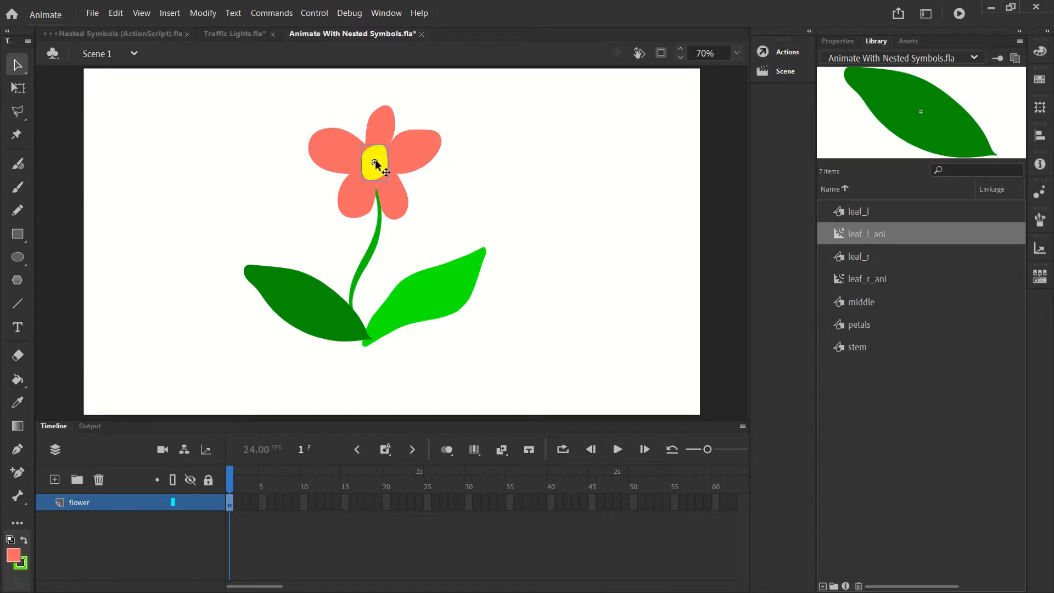
{"action": "left_click", "coordinate": [400, 160]}
{"action": "left_click", "coordinate": [378, 158]}
{"action": "left_click", "coordinate": [457, 191]}
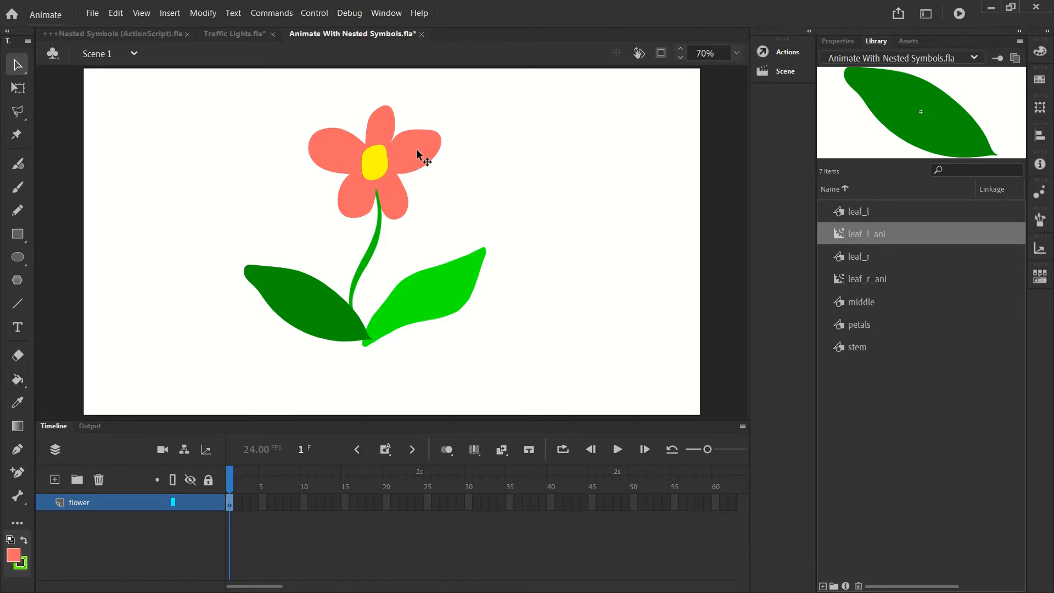
{"action": "left_click", "coordinate": [418, 156]}
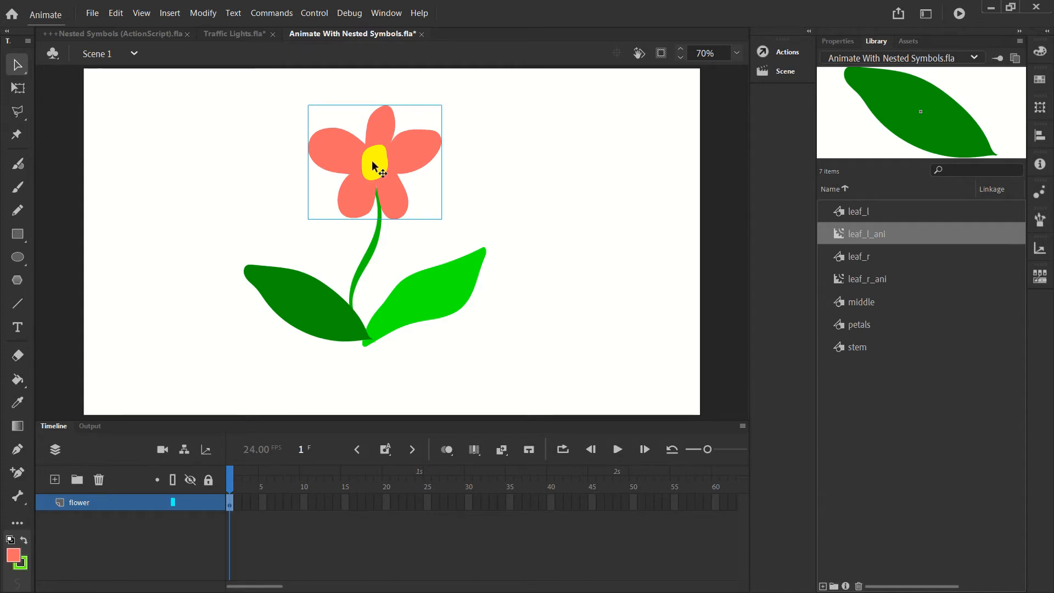
{"action": "left_click_drag", "start_coordinate": [477, 113], "coordinate": [345, 171]}
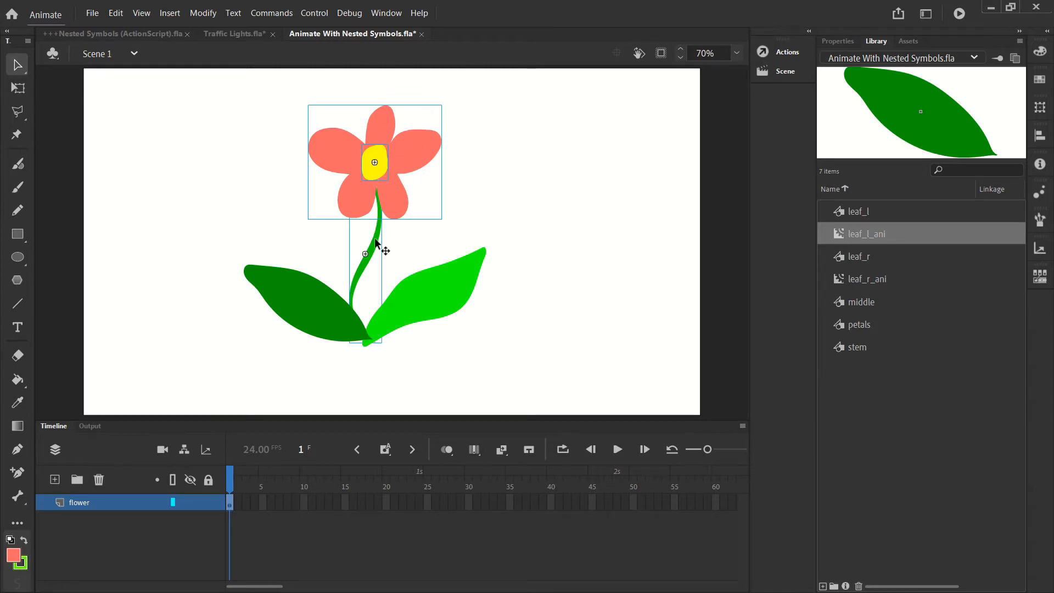
{"action": "left_click", "coordinate": [476, 151]}
Step: Convert the petals and the yellow middle together into a graphic symbol named petal_middle
{"action": "left_click", "coordinate": [410, 138]}
{"action": "key", "text": "F8"}
{"action": "left_click", "coordinate": [537, 94]}
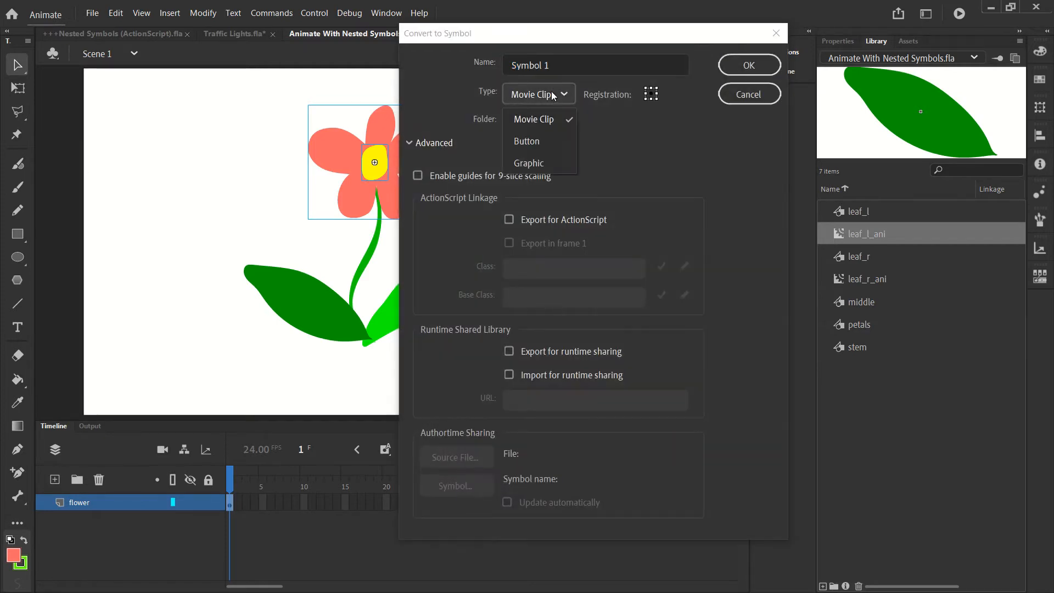
{"action": "left_click", "coordinate": [530, 163]}
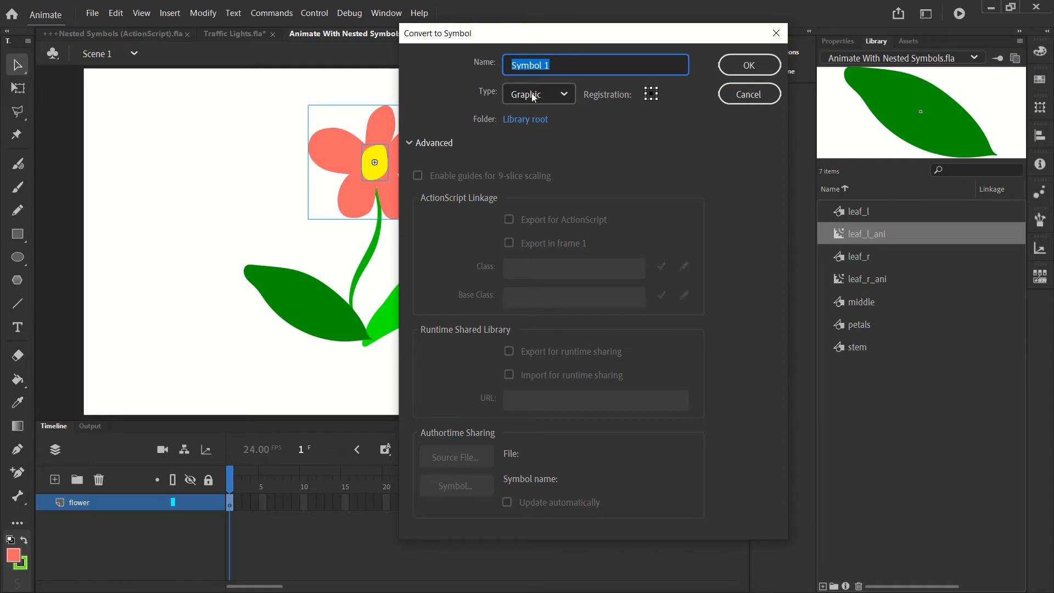
{"action": "type", "text": "petal_middle"}
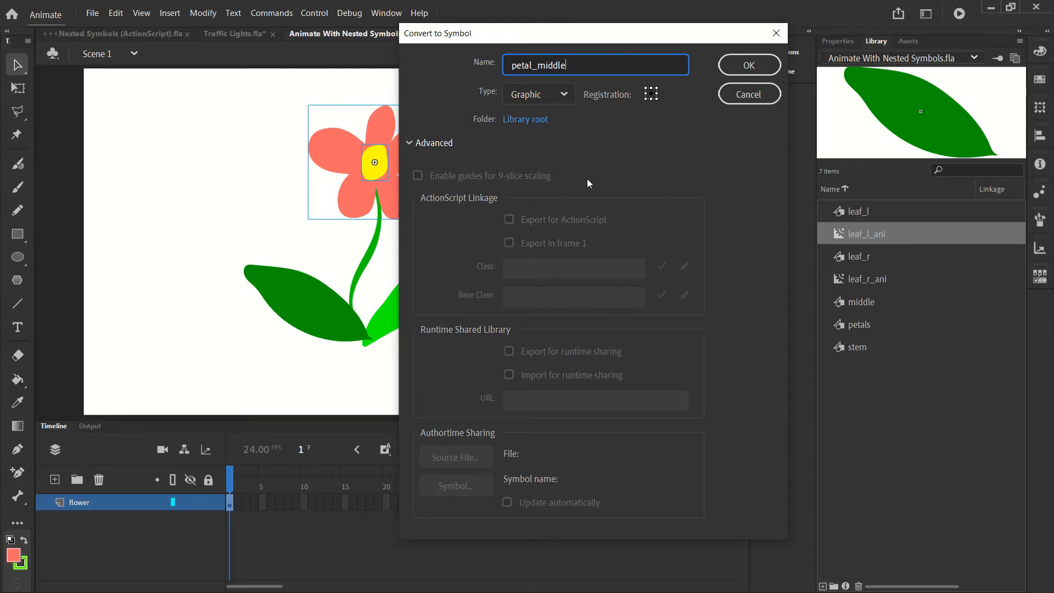
{"action": "left_click", "coordinate": [750, 68]}
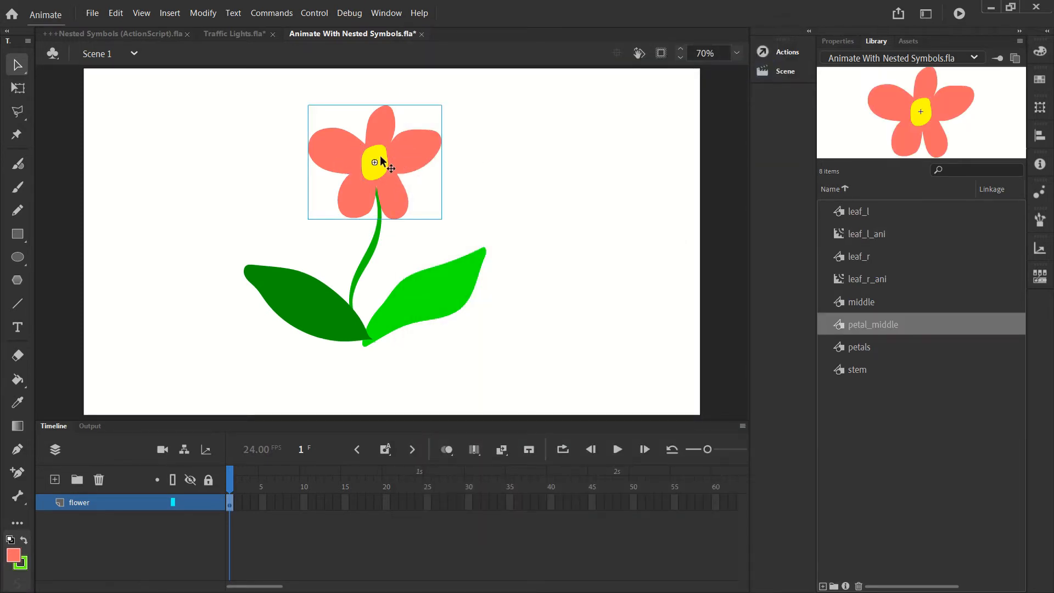
Step: Nest the combined flower head in a new movie clip symbol named petal_middle_ani
{"action": "left_click", "coordinate": [503, 142]}
{"action": "left_click", "coordinate": [429, 143]}
{"action": "left_click", "coordinate": [470, 146]}
{"action": "left_click", "coordinate": [406, 148]}
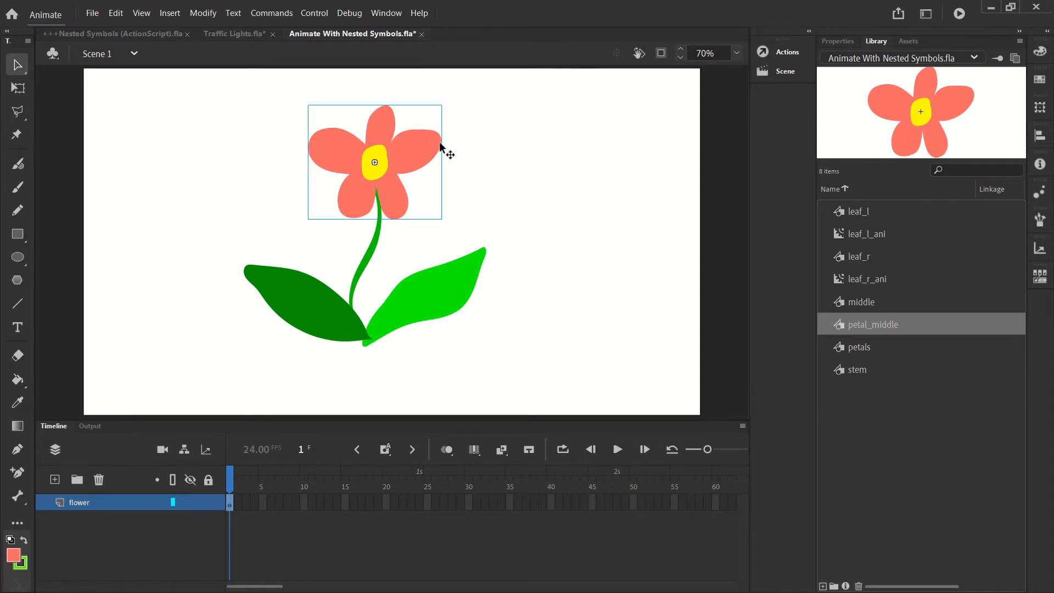
{"action": "key", "text": "F8"}
{"action": "left_click", "coordinate": [538, 92]}
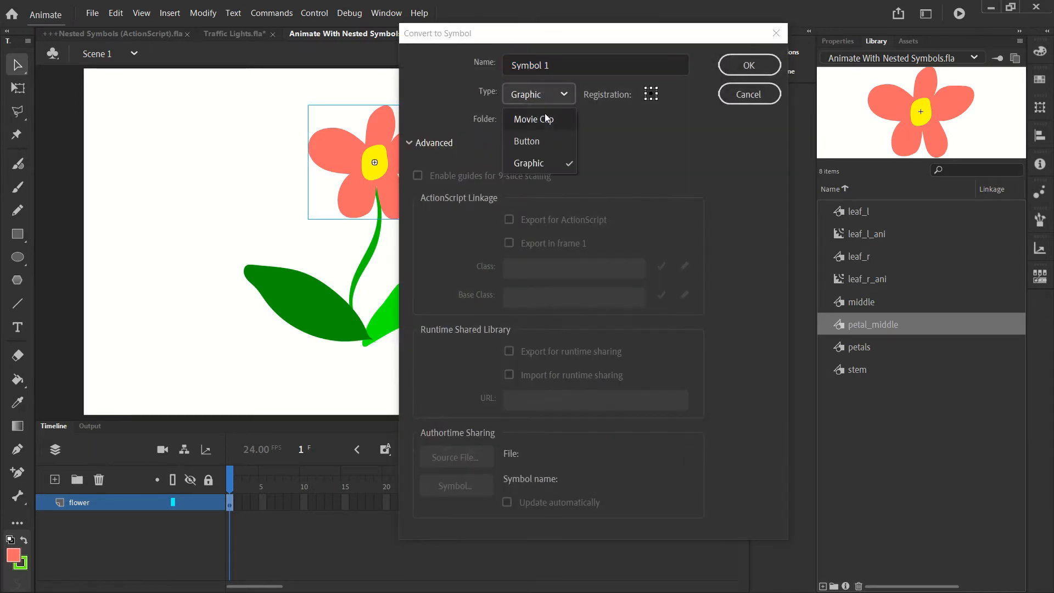
{"action": "left_click", "coordinate": [548, 116]}
{"action": "left_click", "coordinate": [562, 63]}
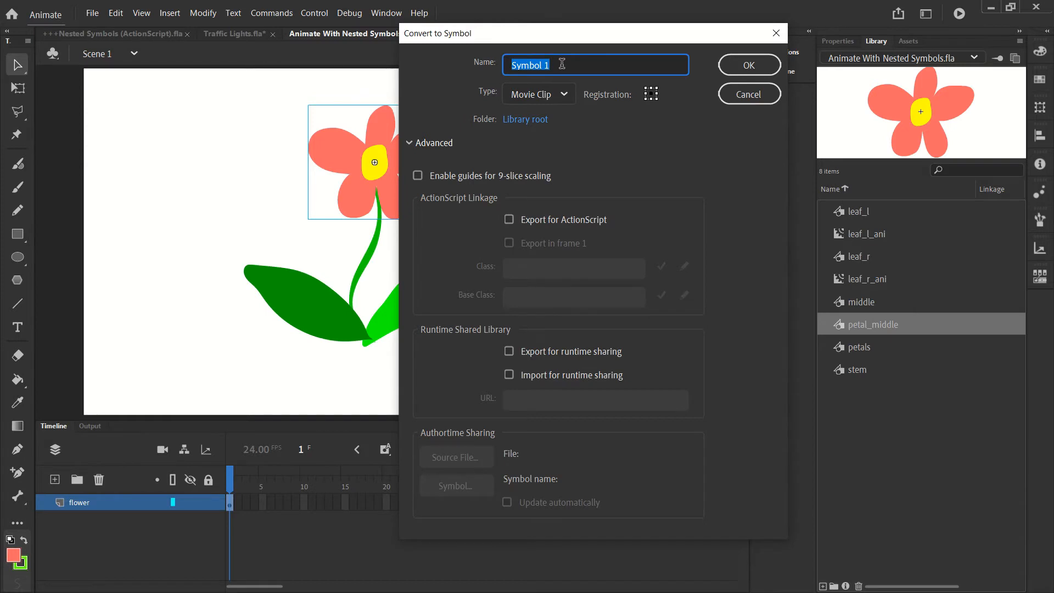
{"action": "type", "text": "petal_middle_ani"}
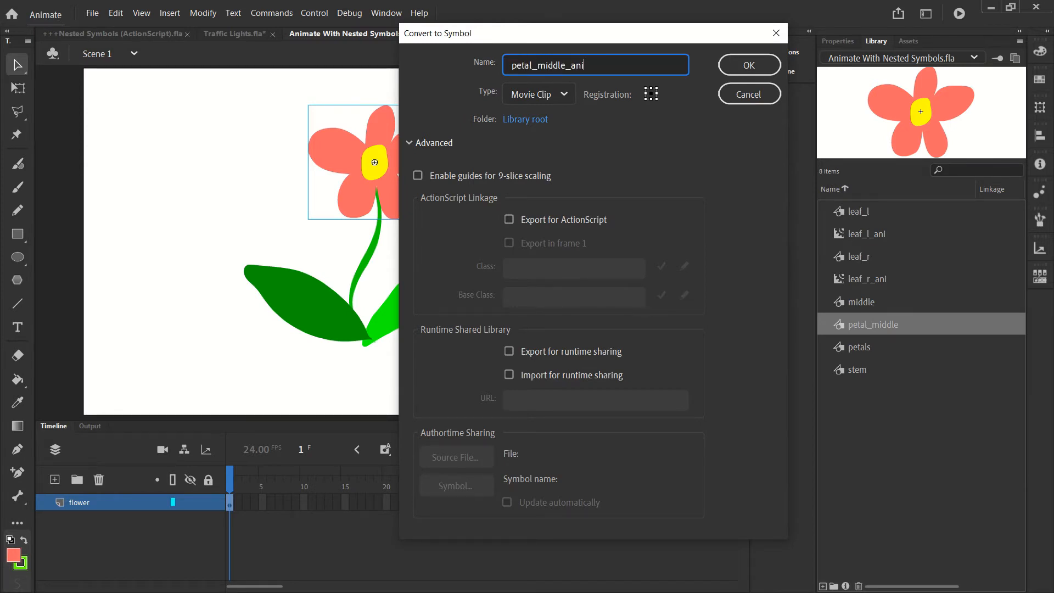
{"action": "left_click", "coordinate": [730, 68]}
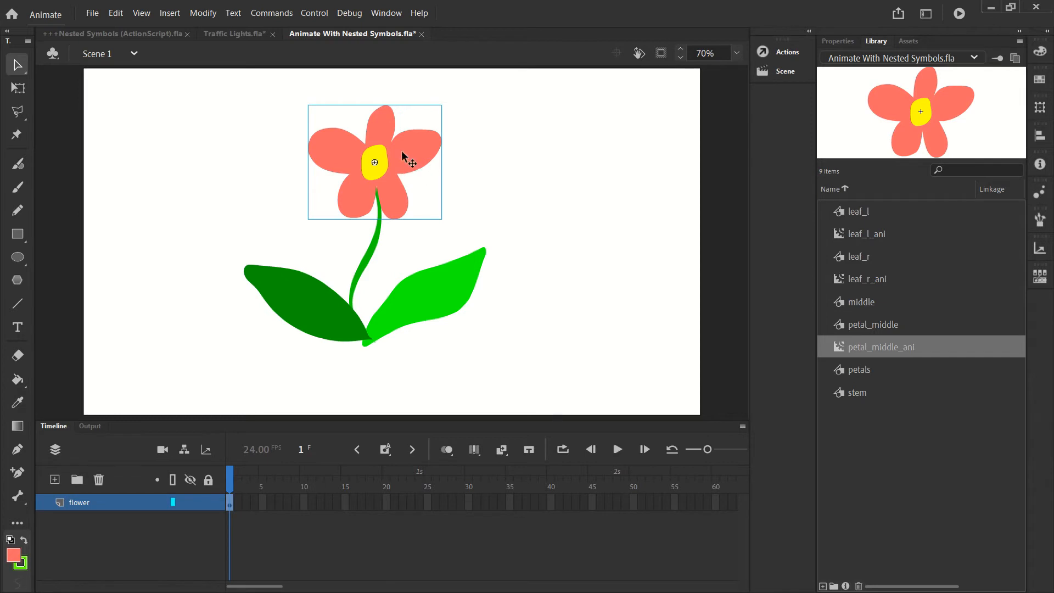
Step: Open the flower head's movie clip for editing and rename its Layer_1 to petal_middle_animation
{"action": "left_click", "coordinate": [473, 150]}
{"action": "double_click", "coordinate": [426, 142]}
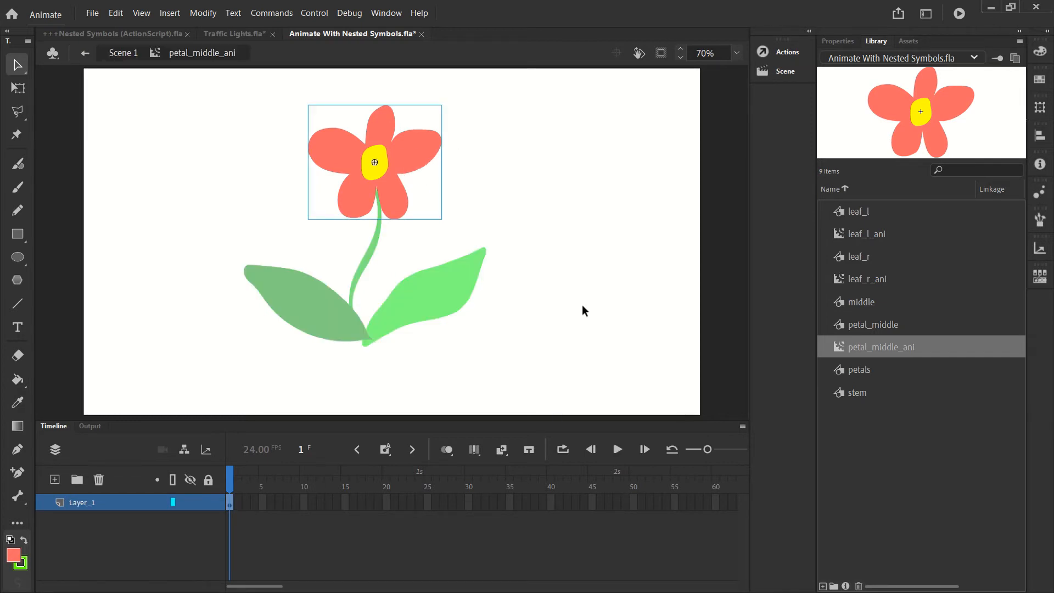
{"action": "left_click", "coordinate": [575, 211]}
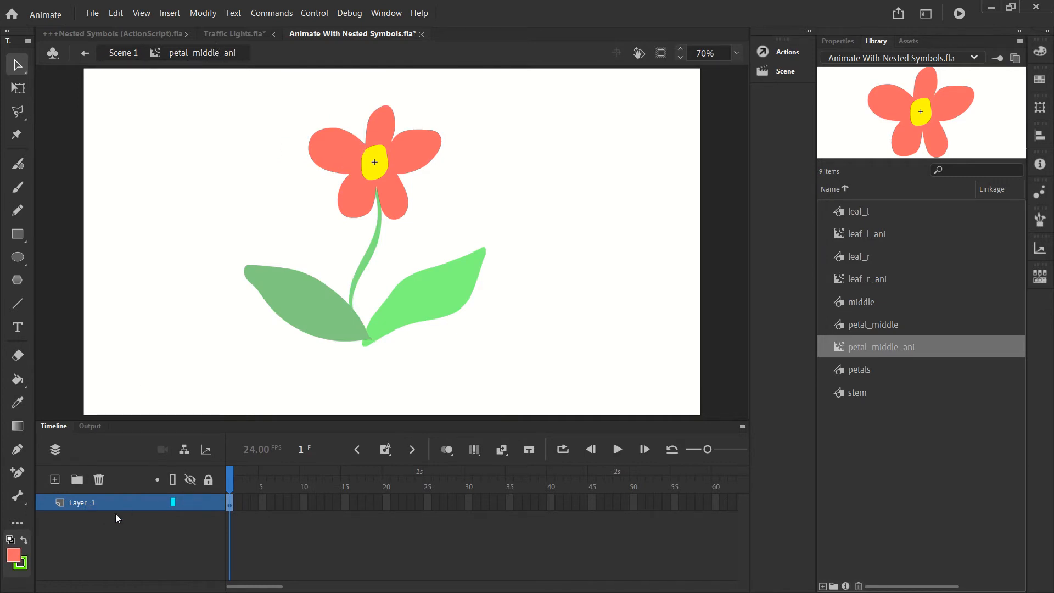
{"action": "double_click", "coordinate": [90, 502]}
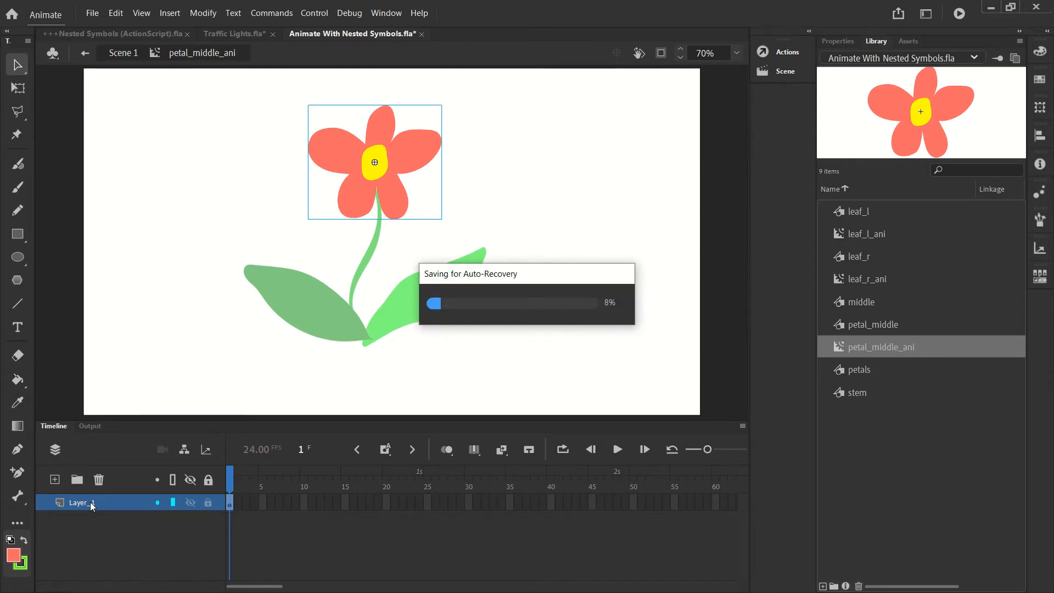
{"action": "double_click", "coordinate": [90, 502]}
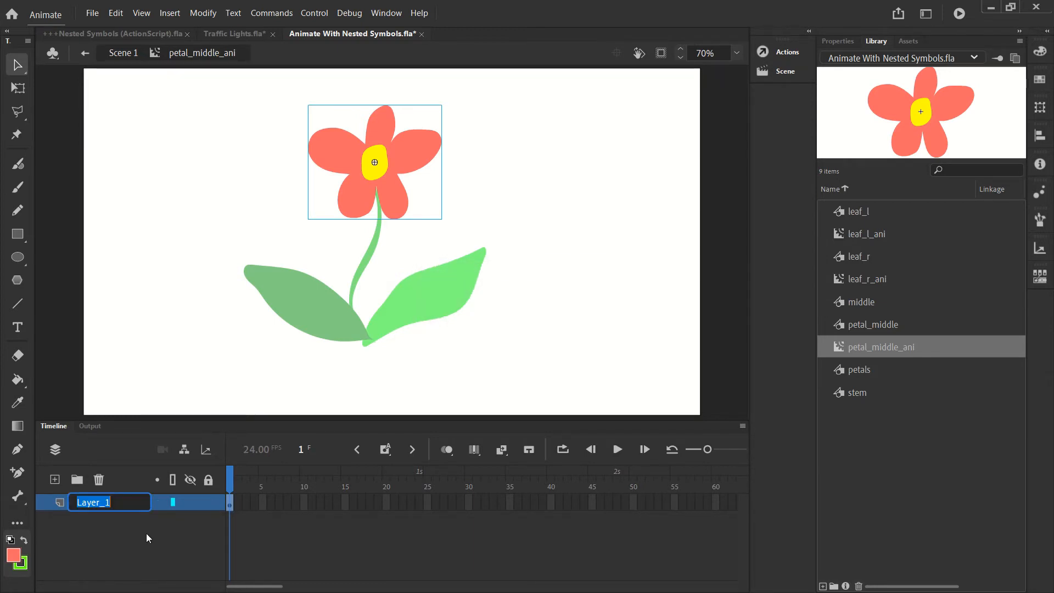
{"action": "type", "text": "petal_m"}
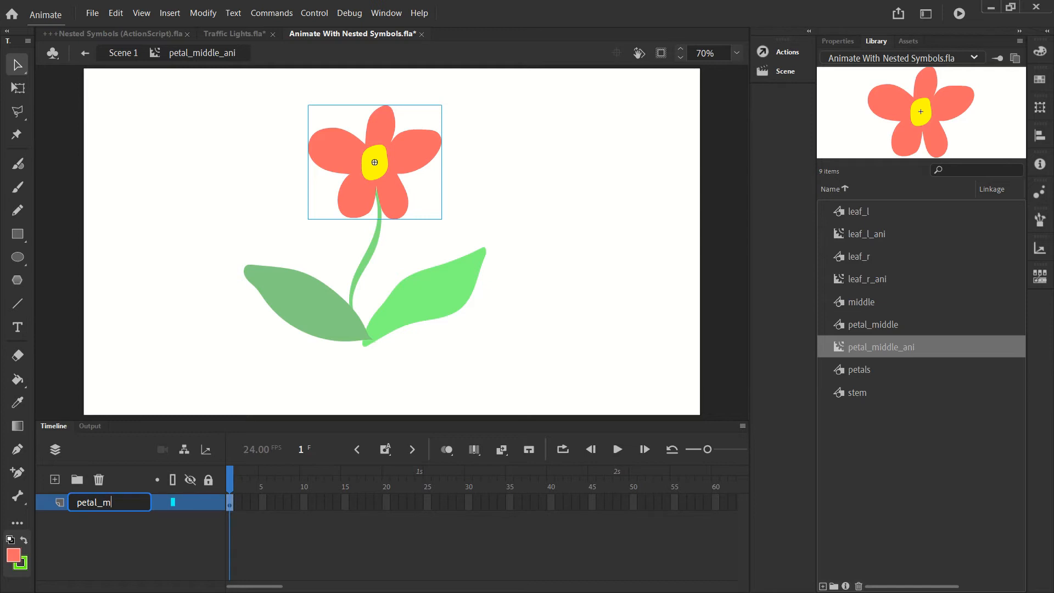
{"action": "type", "text": "iddle_animation"}
{"action": "key", "text": "Return"}
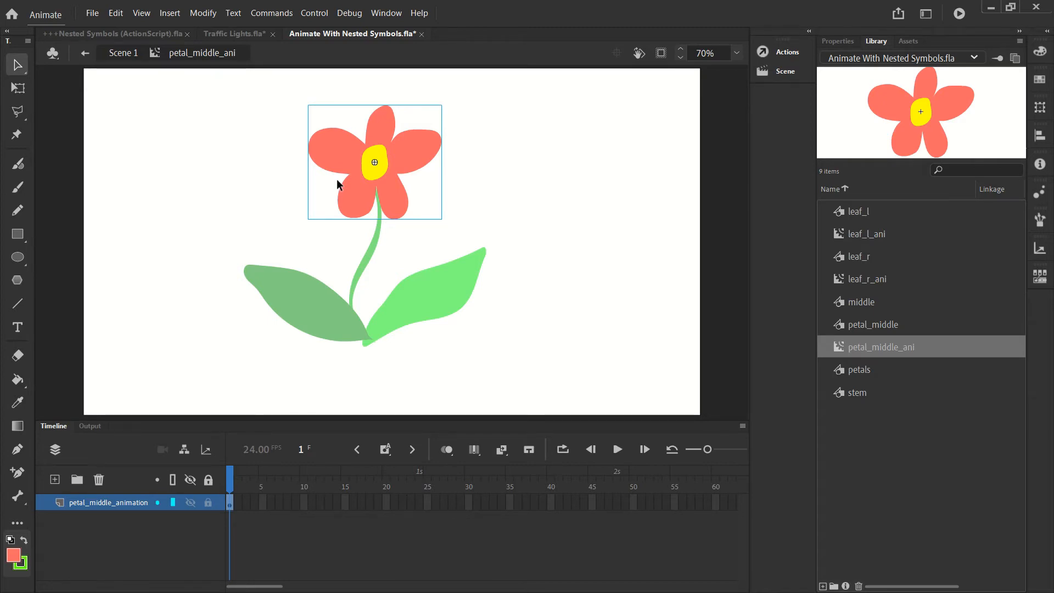
Step: Create a motion tween for the flower head at frame 1 of the petal_middle_animation layer, with the frame's properties shown
{"action": "left_click", "coordinate": [482, 159]}
{"action": "left_click", "coordinate": [400, 148]}
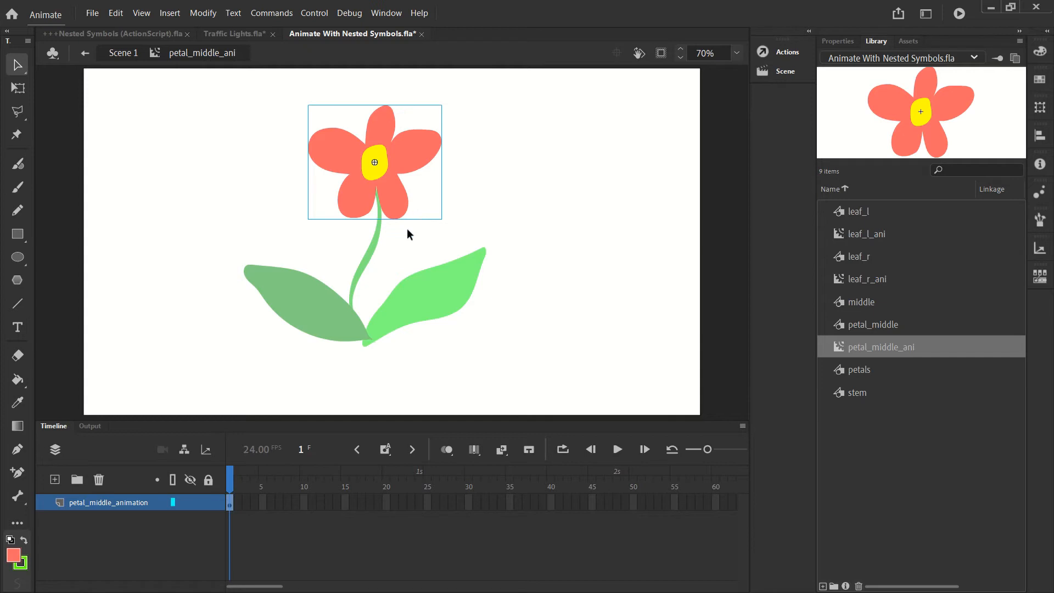
{"action": "left_click", "coordinate": [841, 43]}
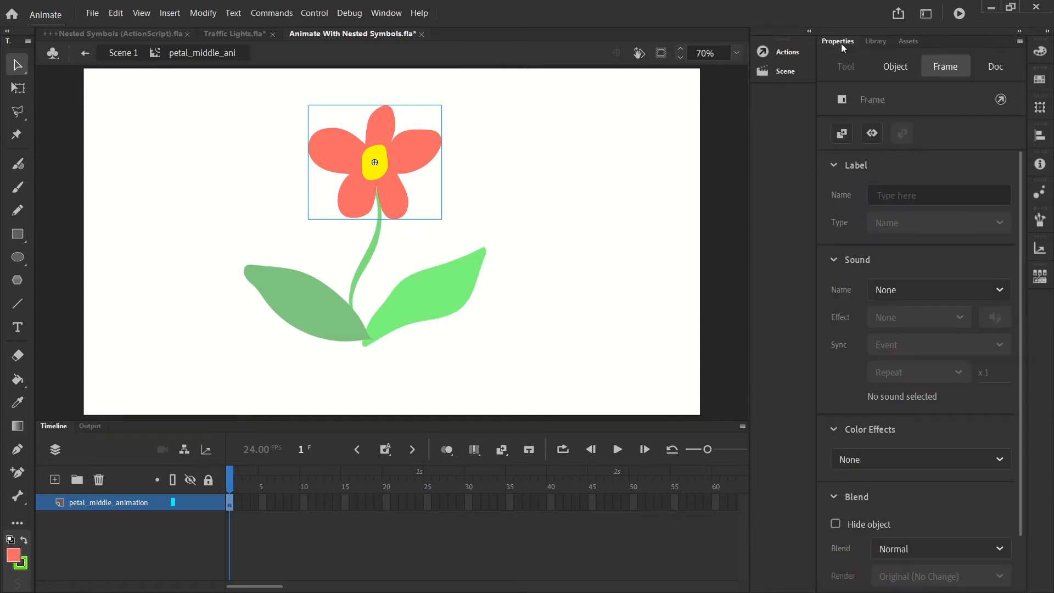
{"action": "right_click", "coordinate": [228, 505]}
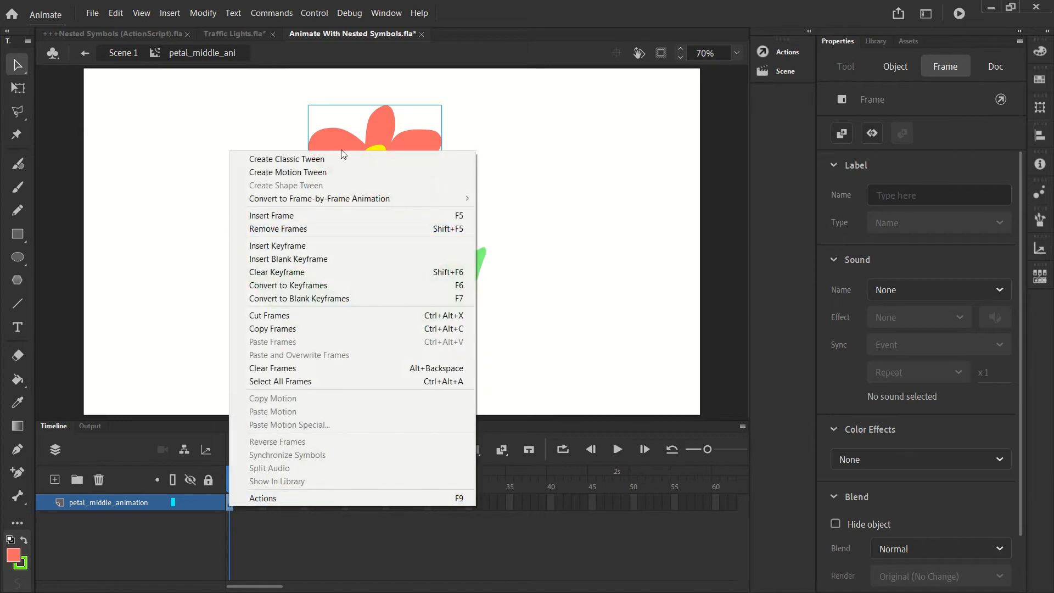
{"action": "left_click", "coordinate": [319, 175]}
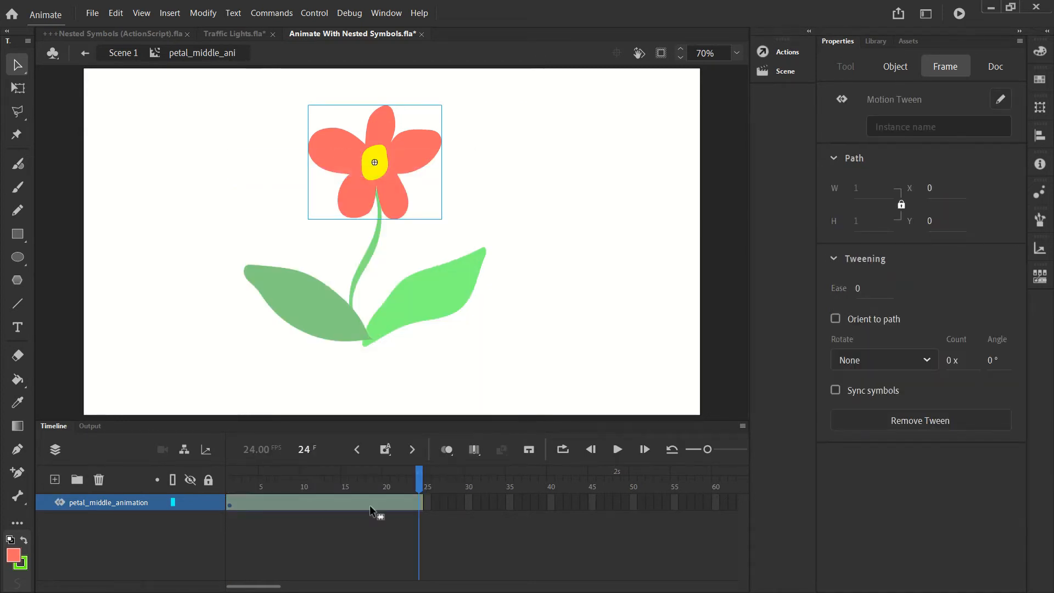
Step: Set the flower head's motion tween on the petal_middle_animation layer to rotate clockwise
{"action": "left_click", "coordinate": [425, 506]}
{"action": "left_click", "coordinate": [421, 506]}
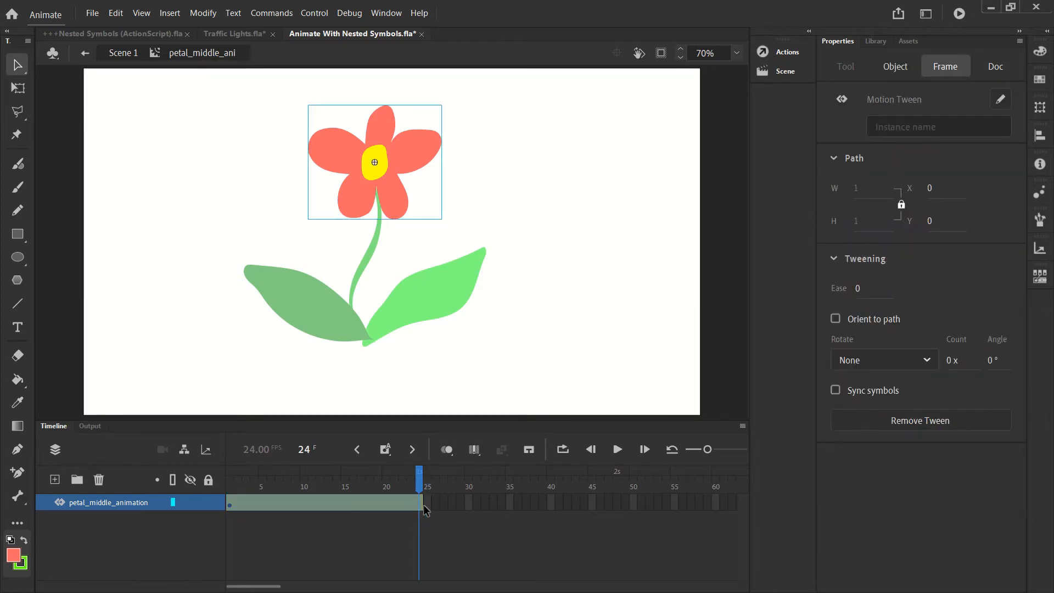
{"action": "left_click", "coordinate": [426, 506]}
{"action": "left_click", "coordinate": [418, 506]}
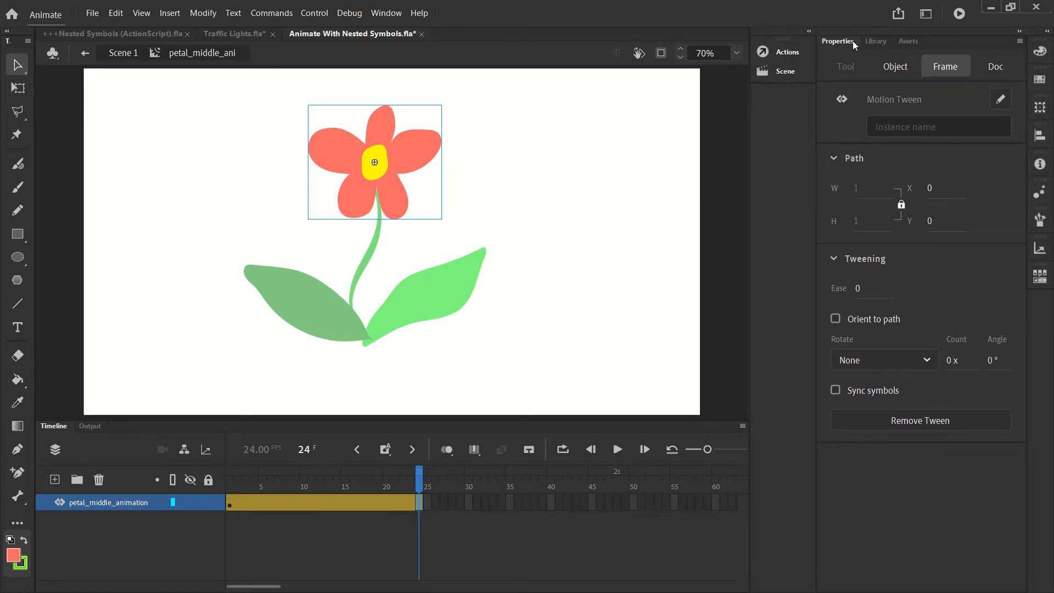
{"action": "left_click", "coordinate": [877, 360]}
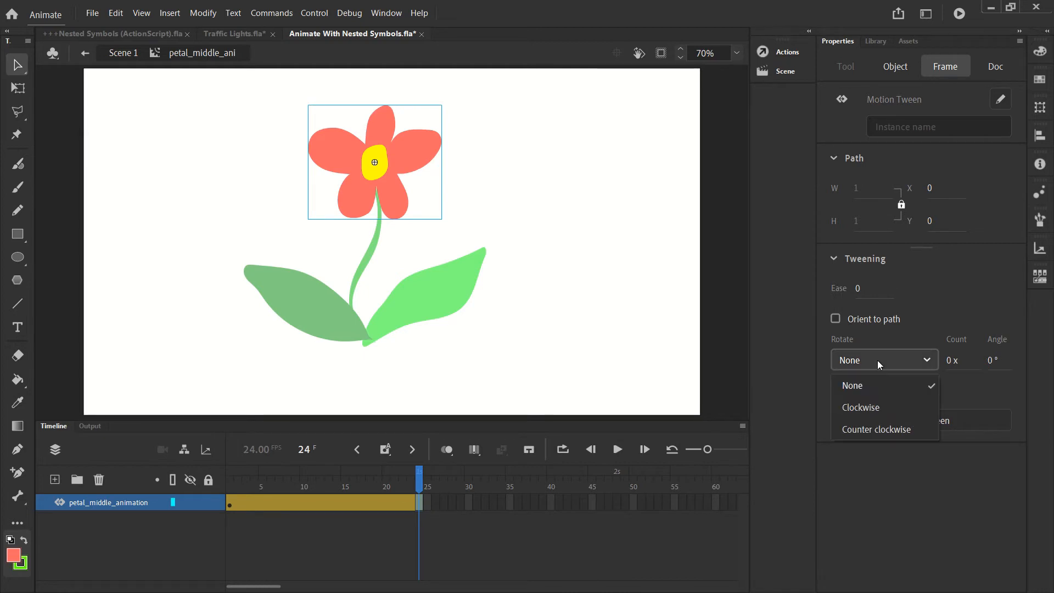
{"action": "left_click", "coordinate": [872, 407]}
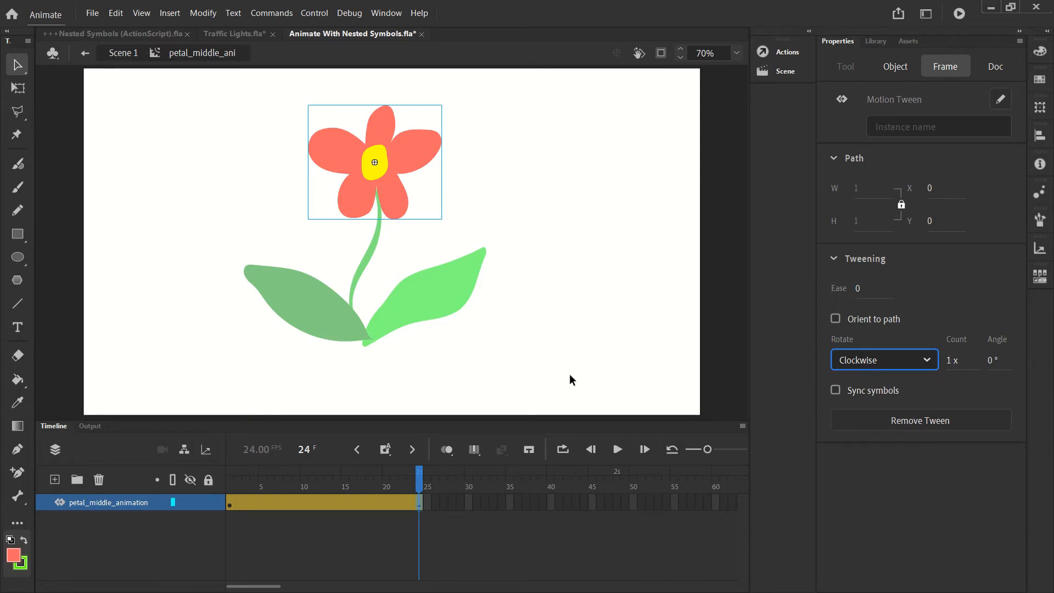
Step: Play the flower head's rotation on the timeline and stop the playback
{"action": "left_click", "coordinate": [618, 450]}
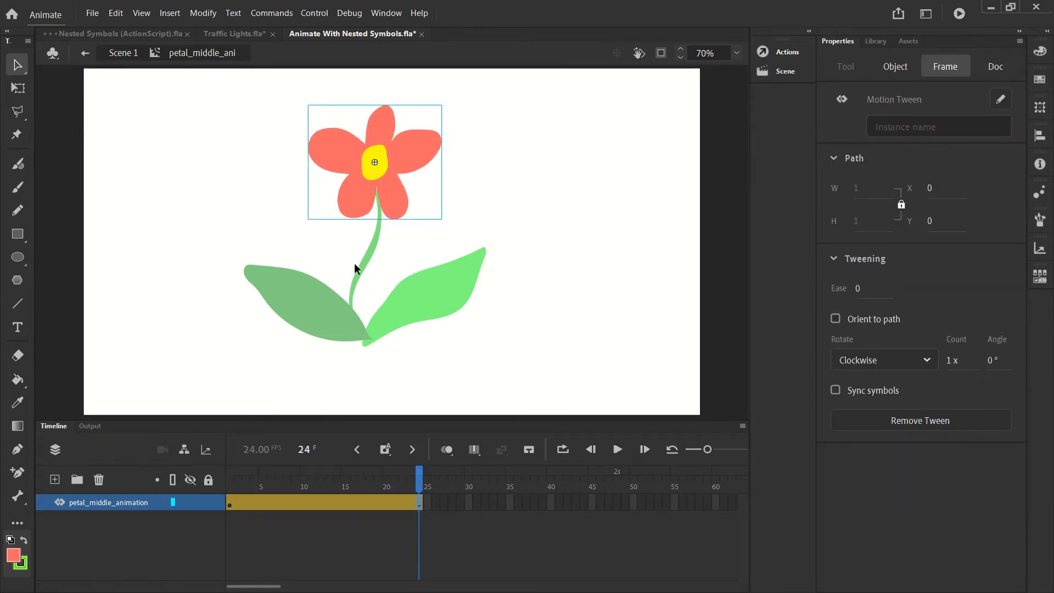
{"action": "left_click", "coordinate": [621, 450]}
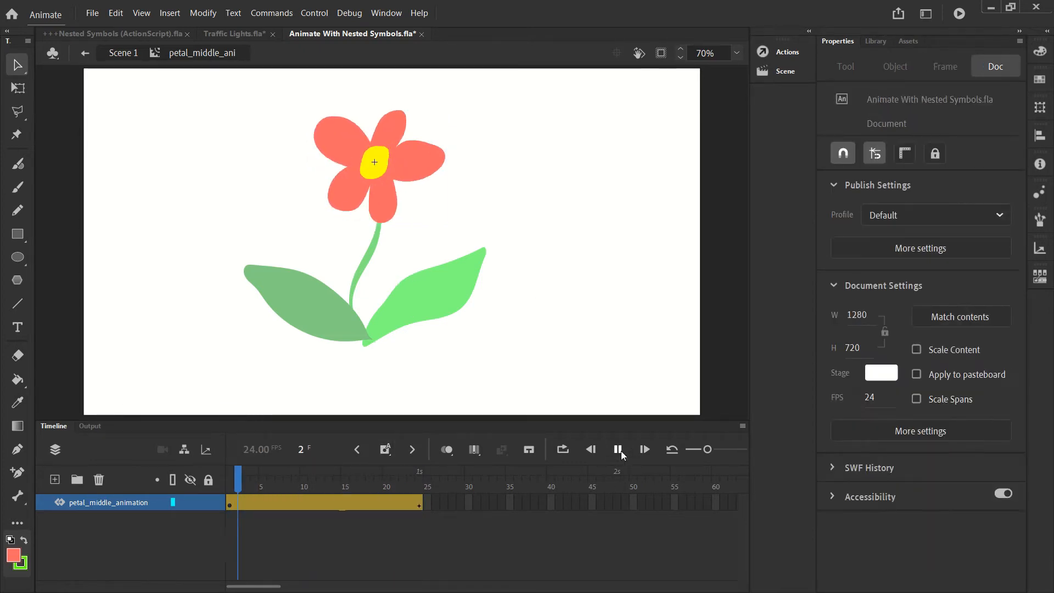
{"action": "left_click", "coordinate": [620, 450]}
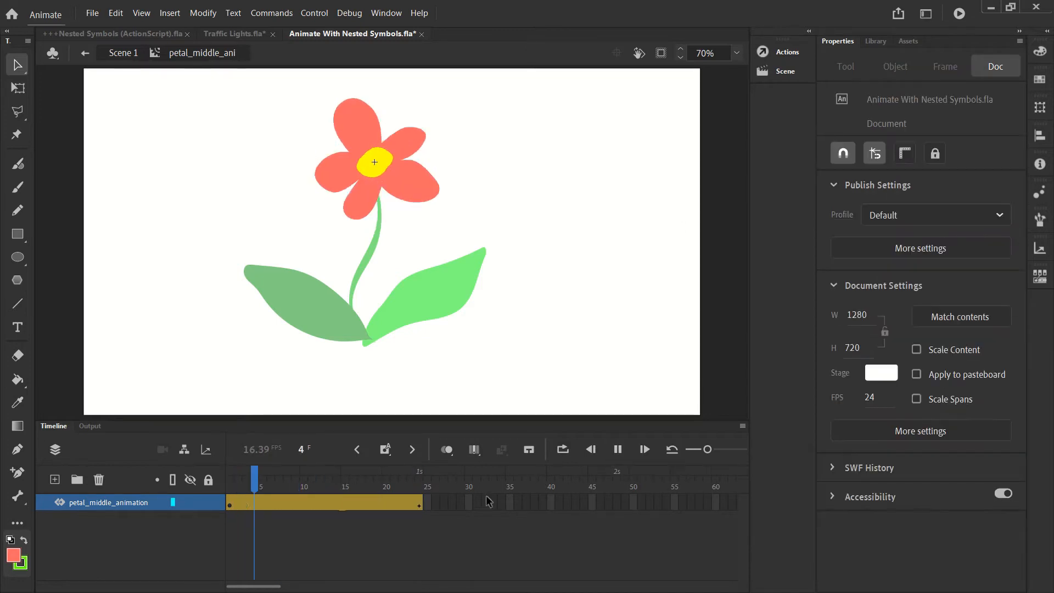
{"action": "left_click", "coordinate": [379, 504]}
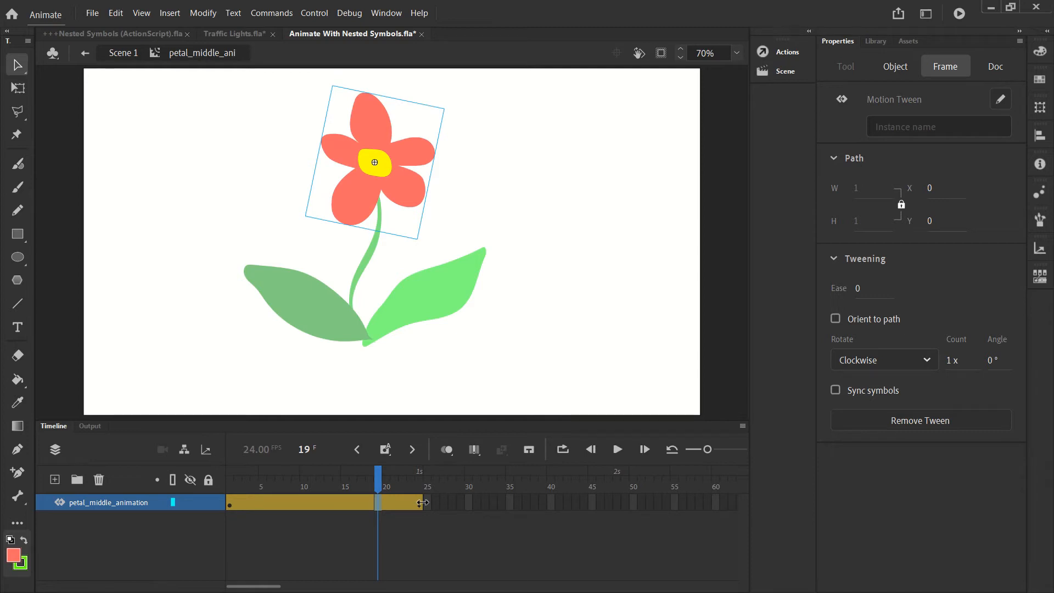
Step: Extend the flower head's tween span to frame 480 and go back to frame 1
{"action": "mouse_move", "coordinate": [423, 503]}
{"action": "left_mouse_down"}
{"action": "mouse_move", "coordinate": [832, 502]}
{"action": "mouse_move", "coordinate": [863, 488]}
{"action": "mouse_move", "coordinate": [702, 502]}
{"action": "mouse_move", "coordinate": [428, 500]}
{"action": "left_mouse_up"}
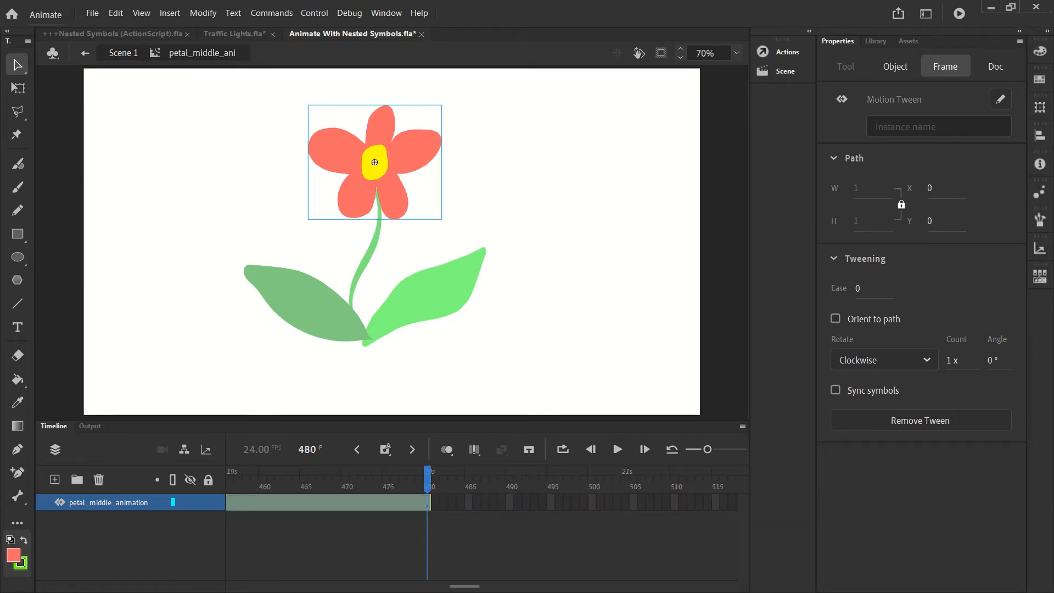
{"action": "left_click_drag", "start_coordinate": [463, 588], "coordinate": [104, 590]}
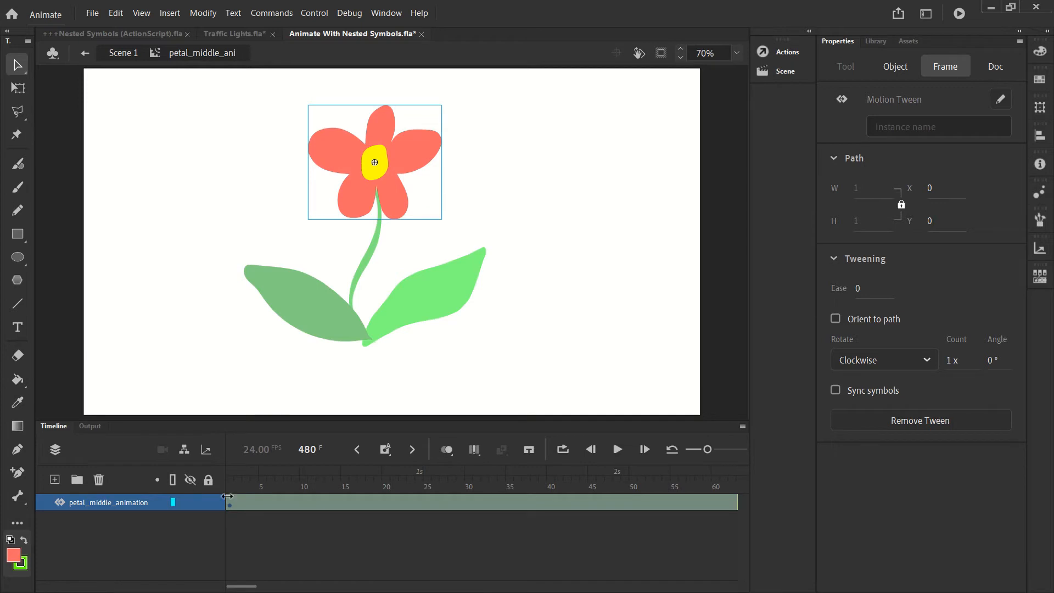
{"action": "left_click", "coordinate": [230, 503]}
Step: Play the lengthened rotation on the timeline, stop it, and go back to frame 1
{"action": "left_click", "coordinate": [619, 447]}
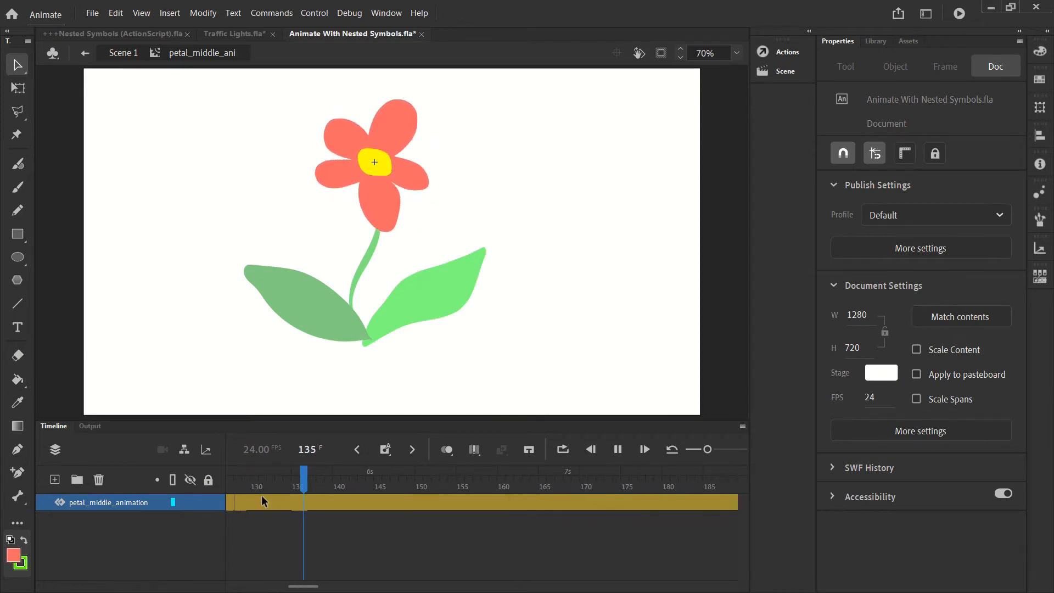
{"action": "left_click", "coordinate": [262, 495]}
{"action": "left_click_drag", "start_coordinate": [305, 587], "coordinate": [244, 587]}
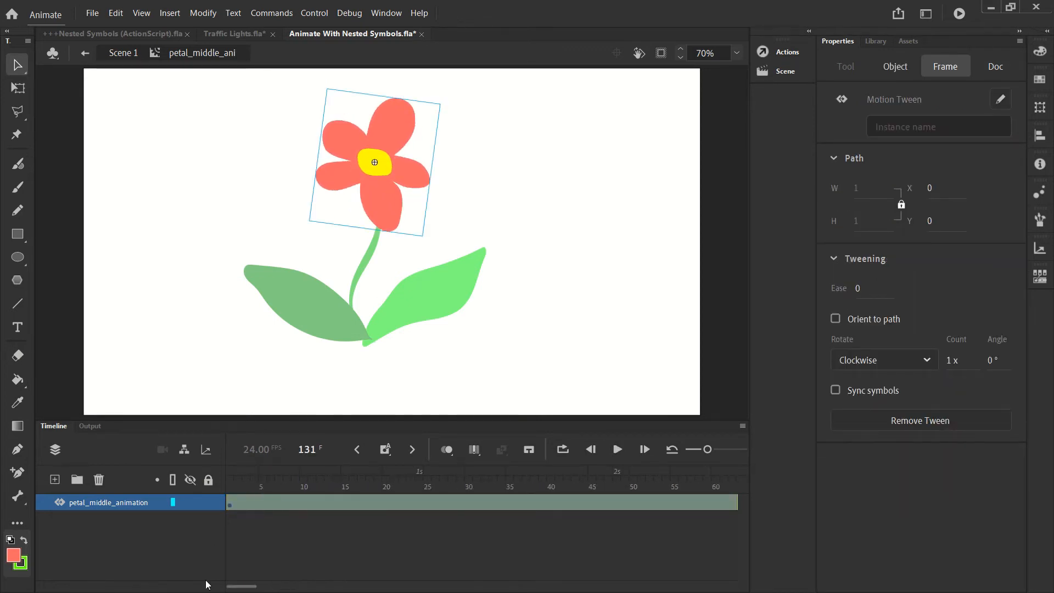
{"action": "left_click", "coordinate": [229, 502]}
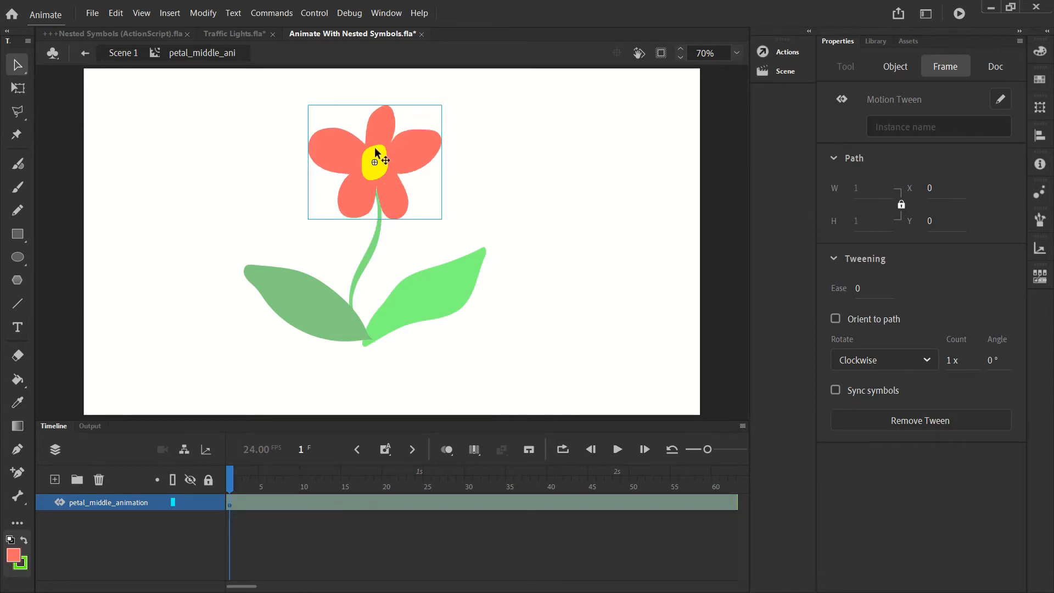
Step: Return to Scene 1, test the movie to view the rotating flower head, and close the preview
{"action": "left_click", "coordinate": [124, 53]}
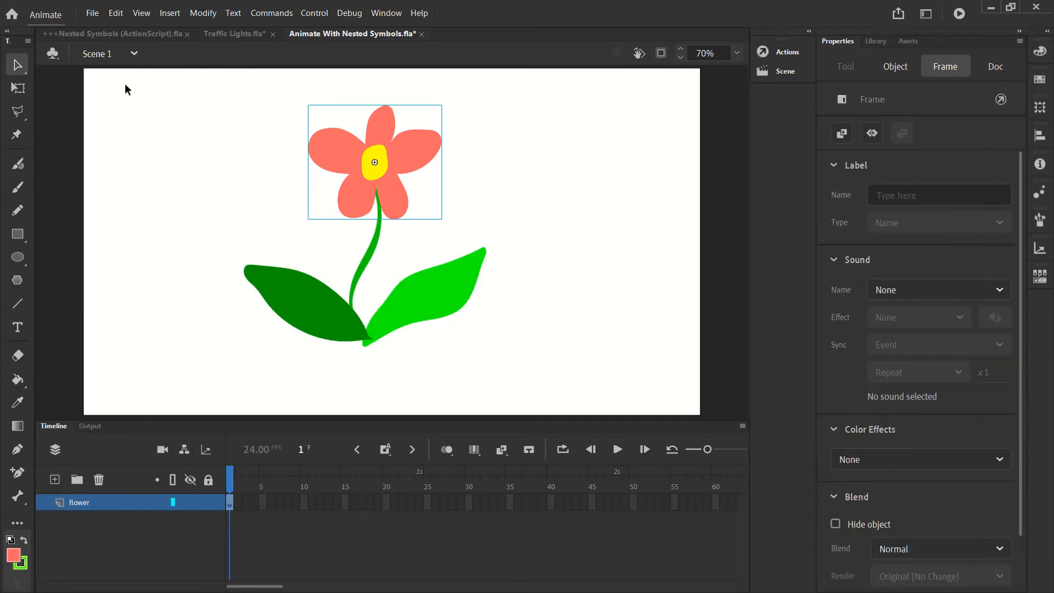
{"action": "left_click", "coordinate": [959, 15]}
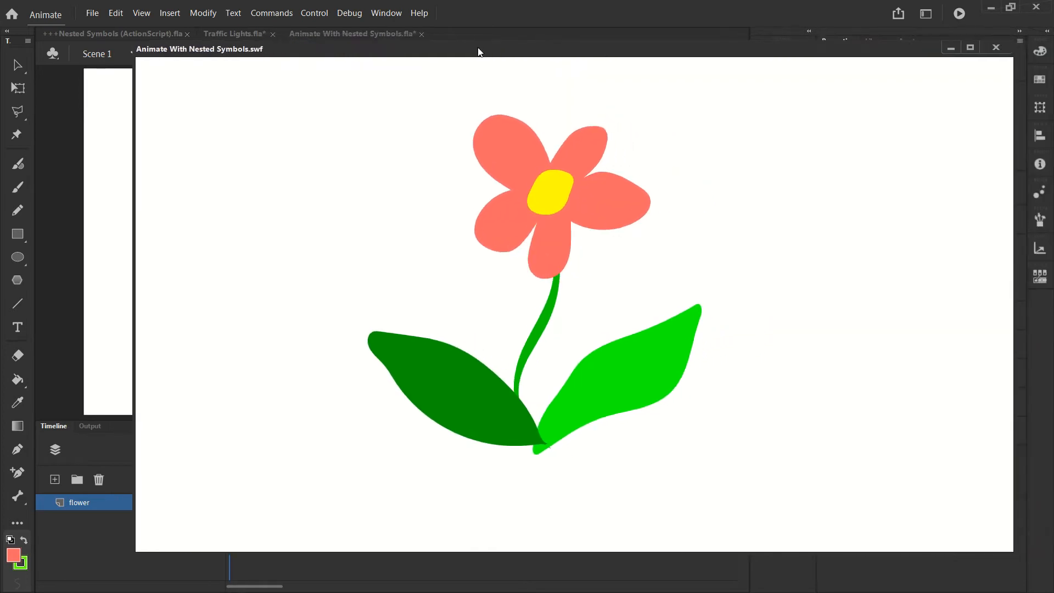
{"action": "left_click", "coordinate": [992, 48]}
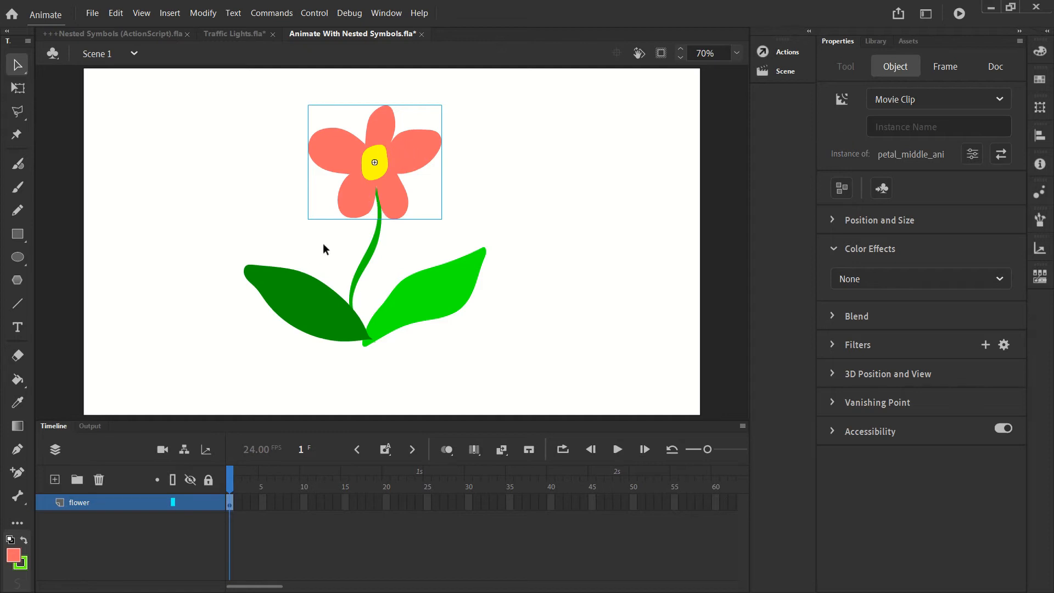
{"action": "left_click", "coordinate": [488, 209]}
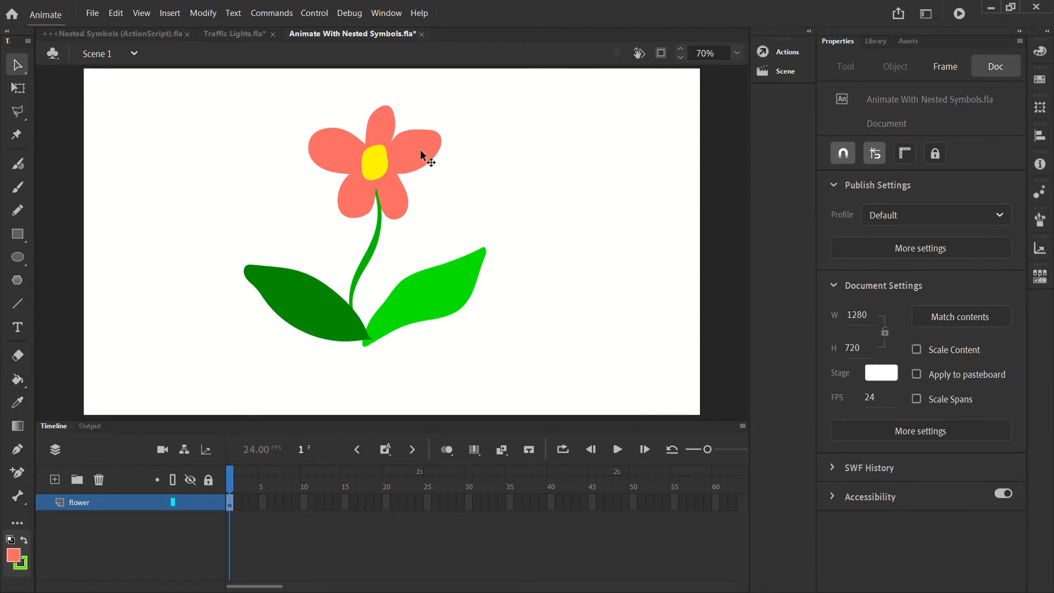
{"action": "left_click", "coordinate": [430, 162]}
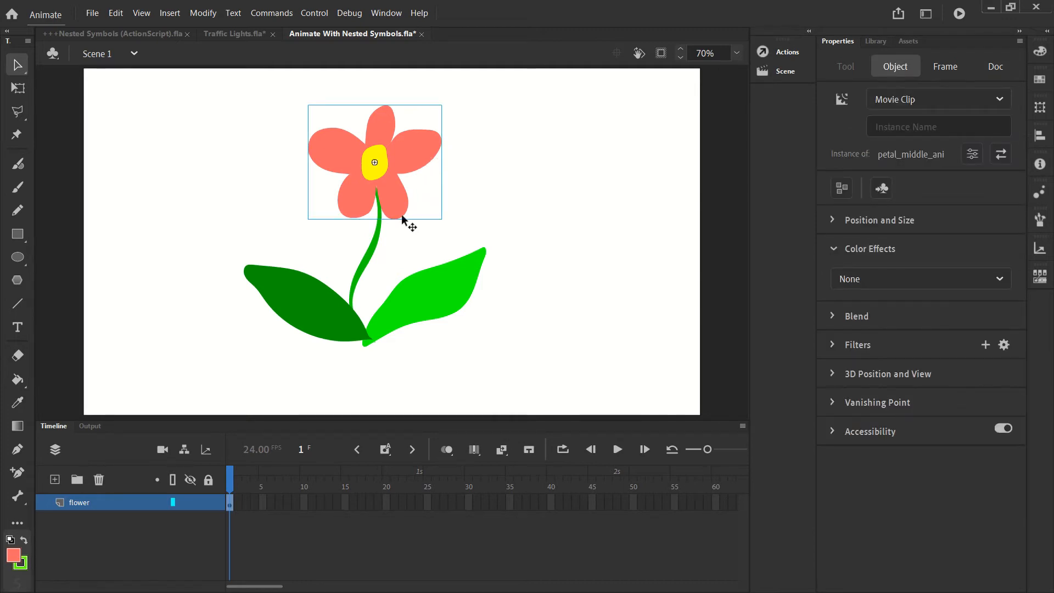
{"action": "left_click", "coordinate": [446, 202]}
{"action": "left_click", "coordinate": [412, 146]}
{"action": "left_click", "coordinate": [526, 155]}
{"action": "left_click", "coordinate": [409, 214]}
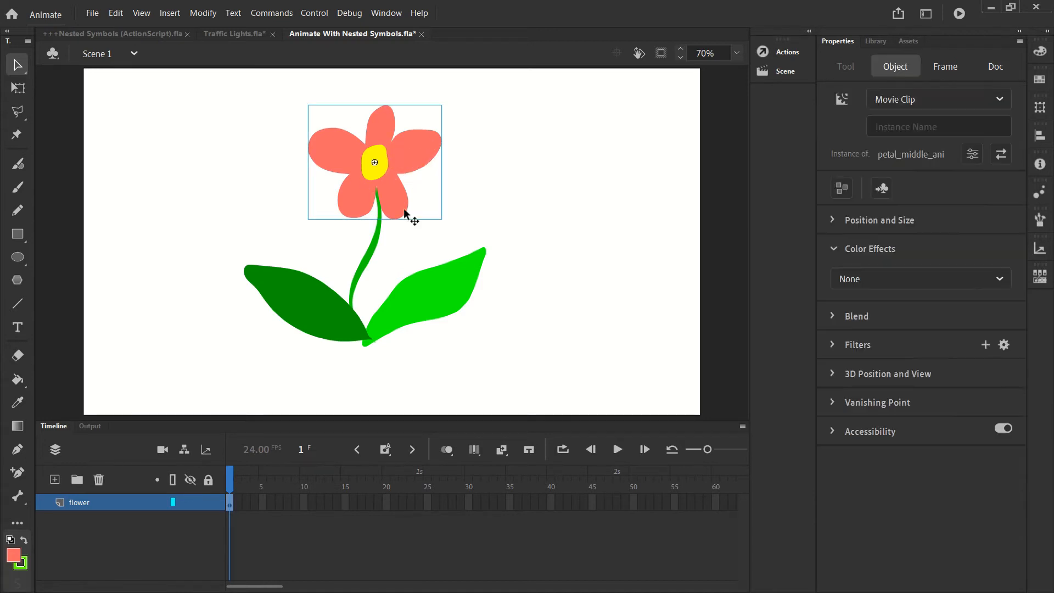
{"action": "left_click", "coordinate": [372, 248], "text": "shift"}
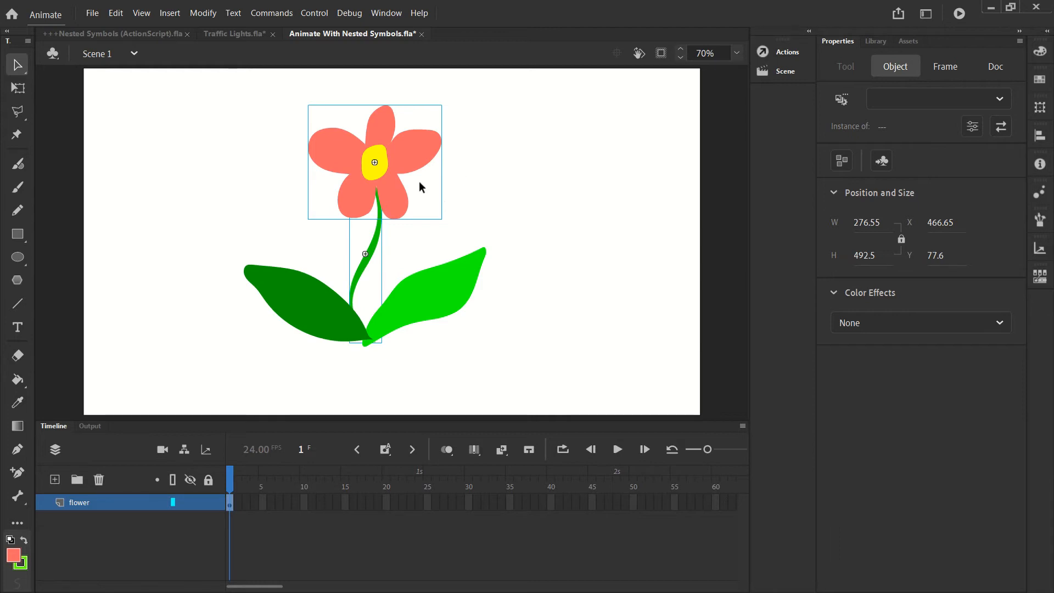
{"action": "left_click", "coordinate": [495, 178]}
Step: Convert the flower head and the stem together into a graphic symbol named body
{"action": "left_click", "coordinate": [404, 153]}
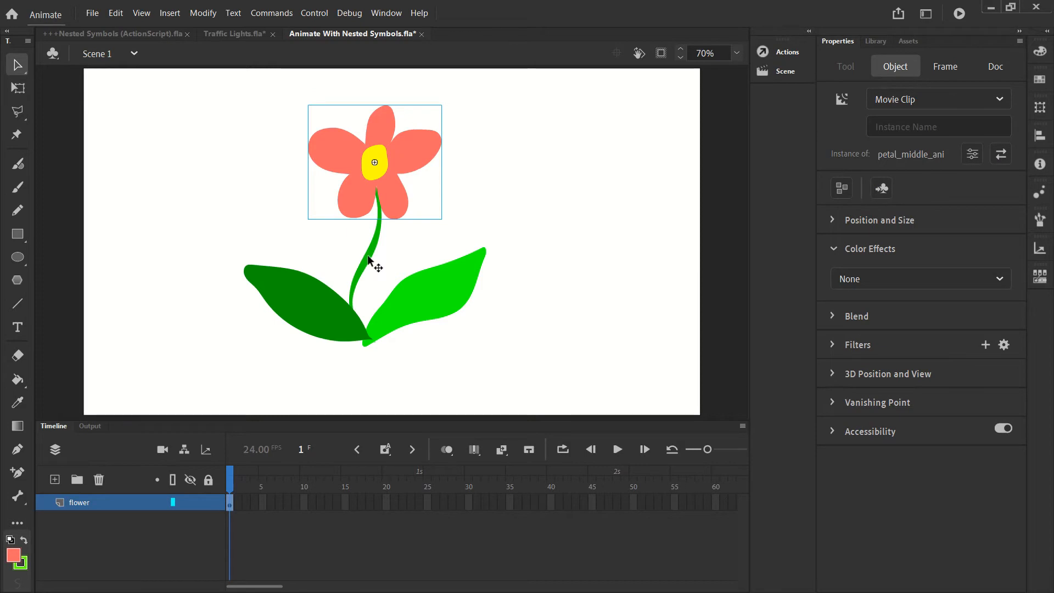
{"action": "left_click", "coordinate": [362, 264], "text": "shift"}
{"action": "key", "text": "F8"}
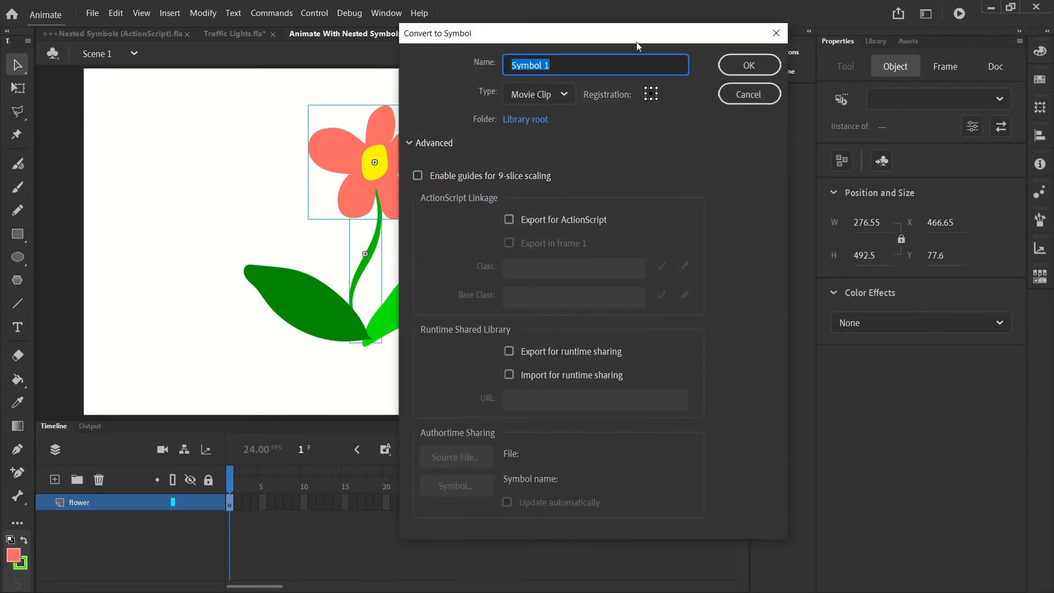
{"action": "left_click", "coordinate": [564, 94]}
{"action": "left_click", "coordinate": [528, 163]}
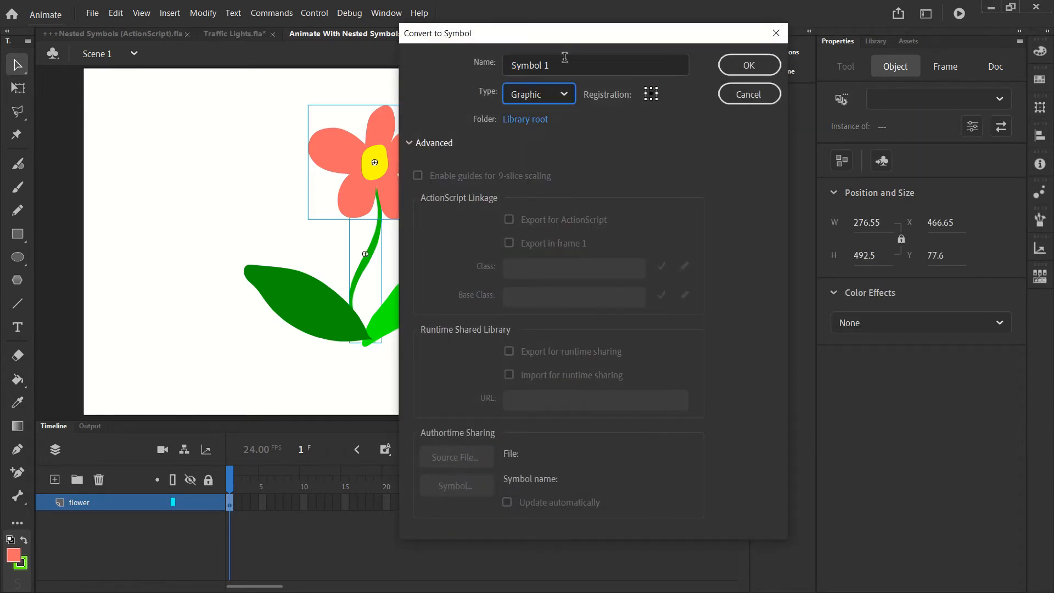
{"action": "type", "text": "body"}
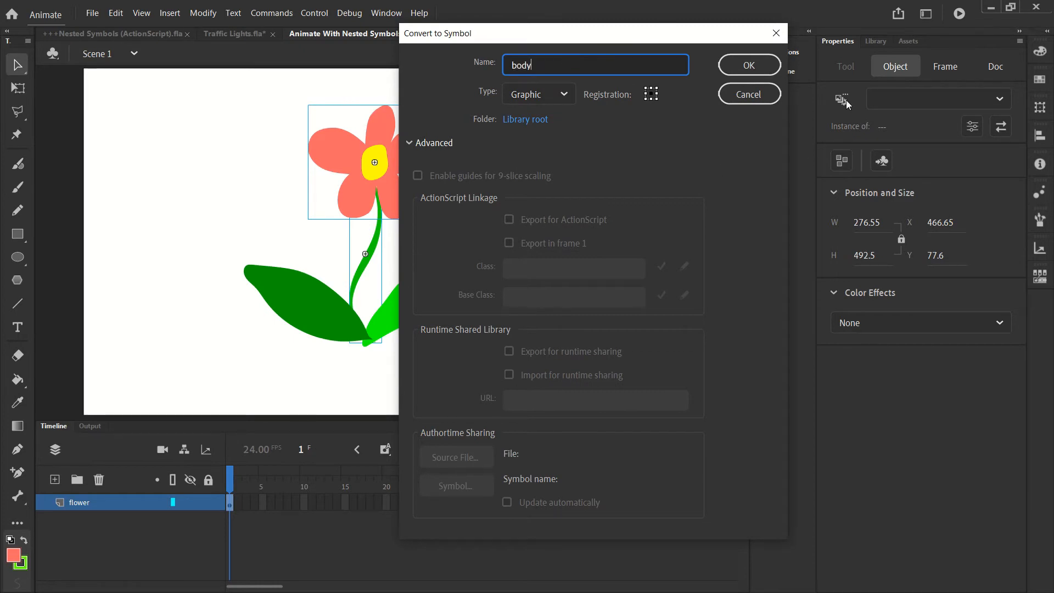
{"action": "left_click", "coordinate": [749, 65]}
Step: Try moving the body symbol away from the leaves, and undo the move
{"action": "left_click", "coordinate": [524, 165]}
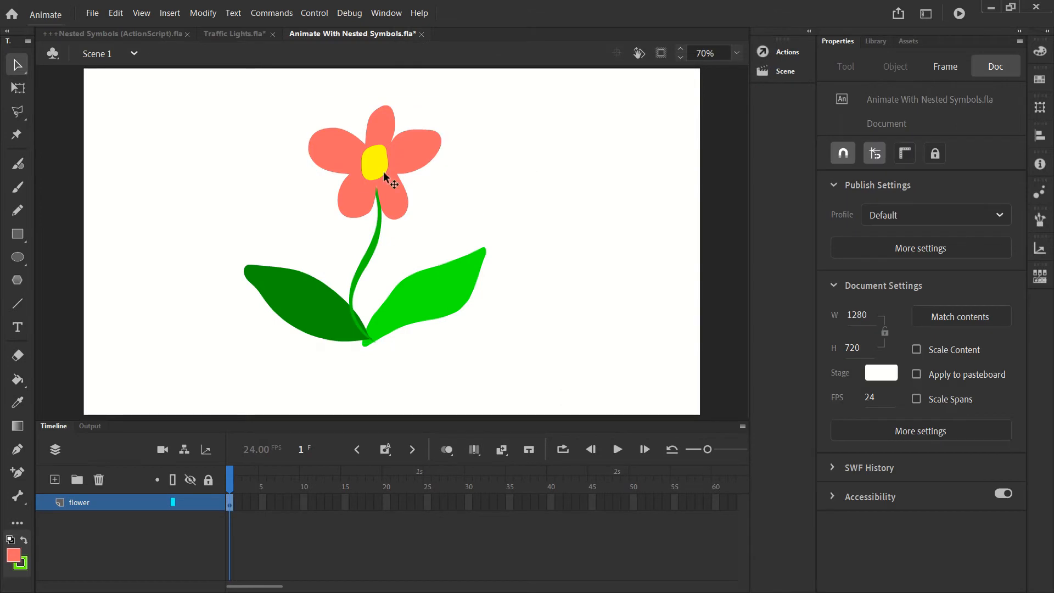
{"action": "left_click_drag", "start_coordinate": [398, 142], "coordinate": [541, 109]}
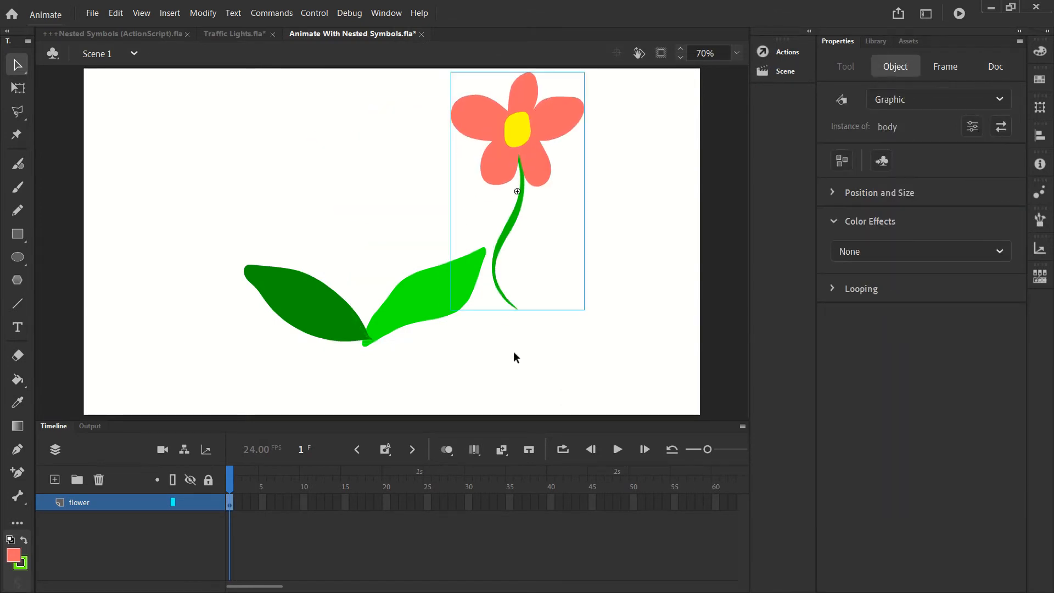
{"action": "key", "text": "ctrl+z"}
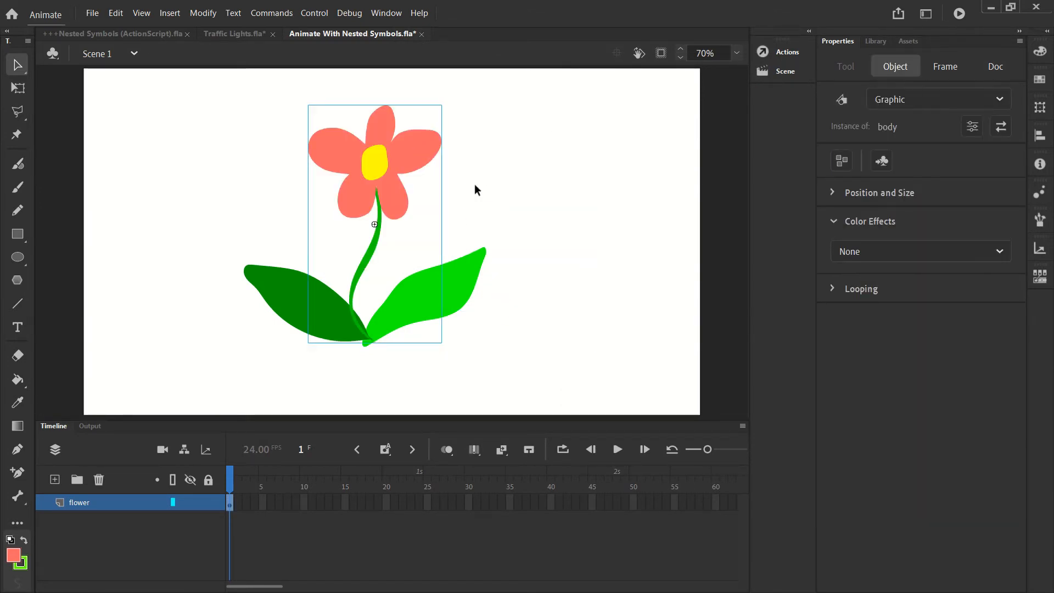
Step: Nest the body symbol in a new movie clip symbol named body_ani
{"action": "key", "text": "F8"}
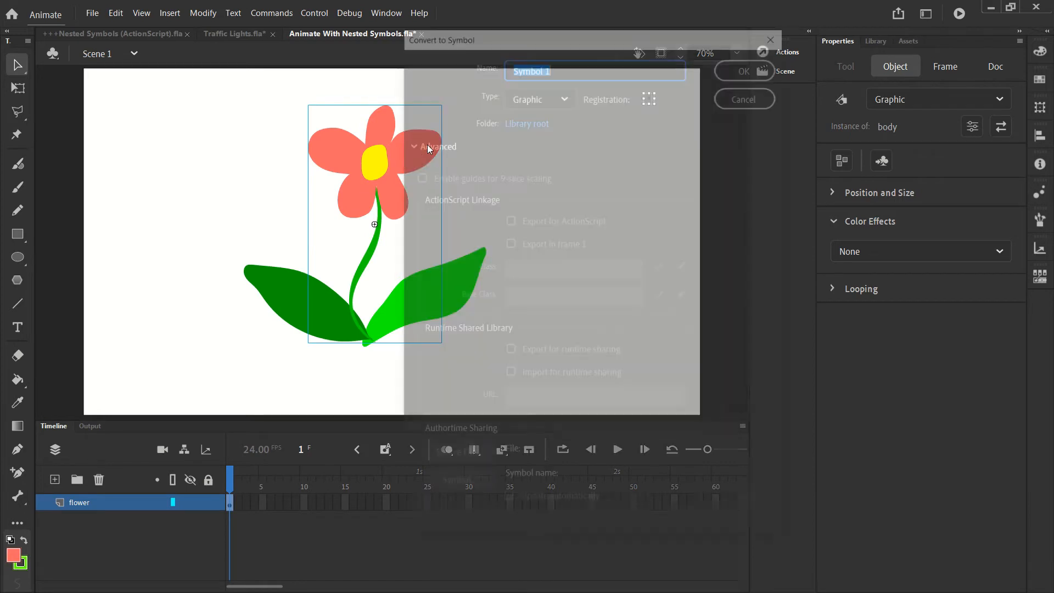
{"action": "type", "text": "body_ani"}
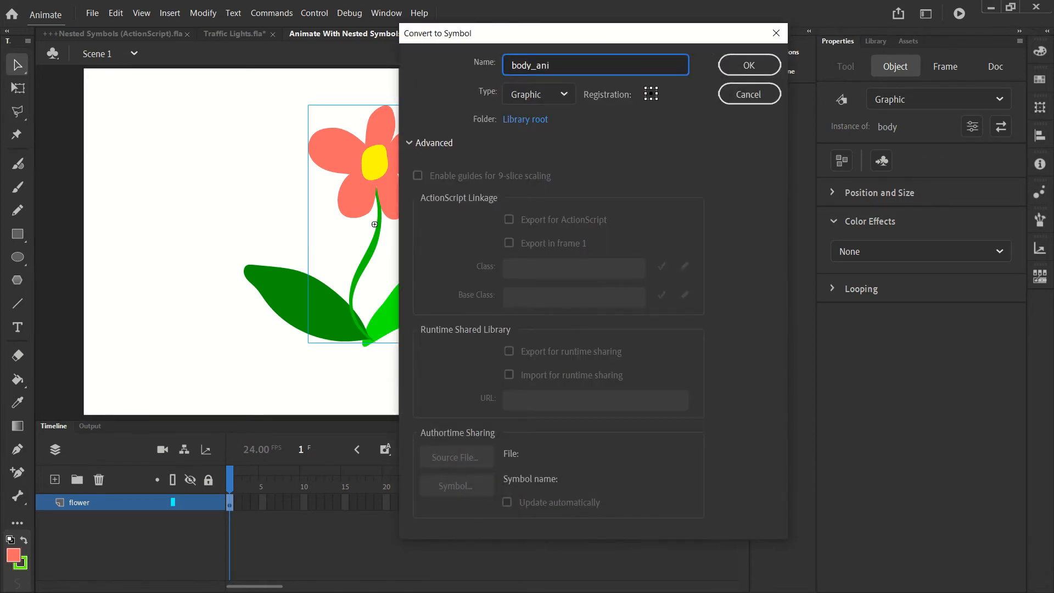
{"action": "left_click", "coordinate": [565, 94]}
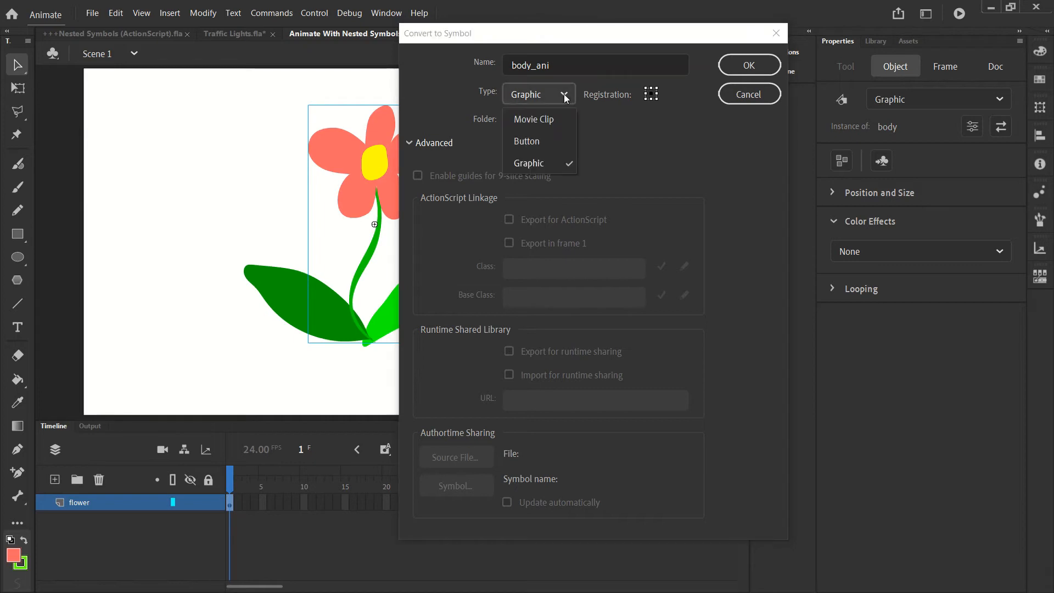
{"action": "left_click", "coordinate": [540, 118]}
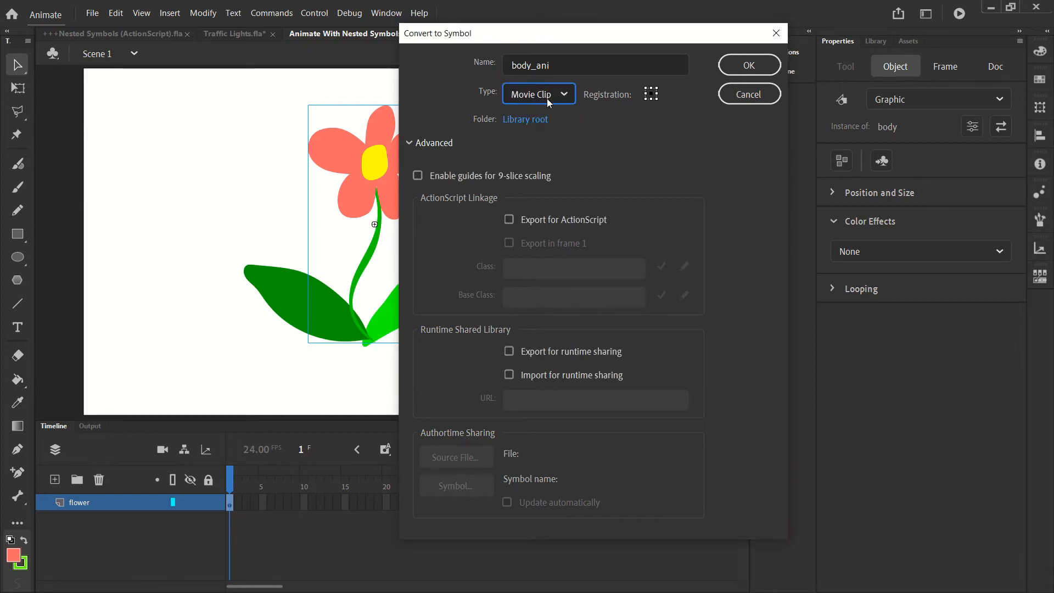
{"action": "left_click", "coordinate": [744, 67]}
{"action": "left_click", "coordinate": [504, 205]}
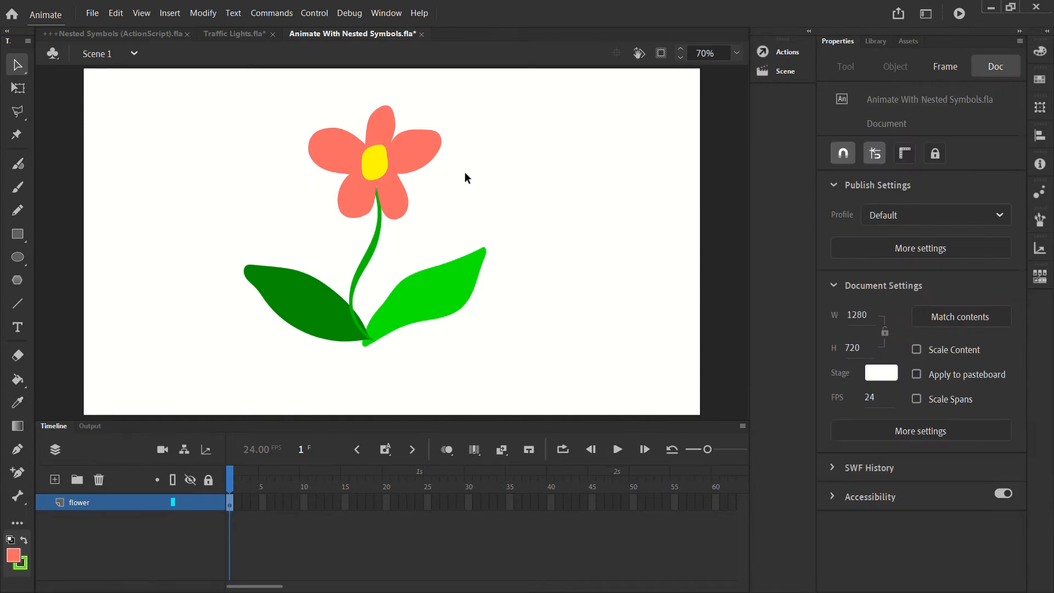
Step: Open the body_ani movie clip for editing and rename its Layer_1 to body_animation
{"action": "double_click", "coordinate": [410, 145]}
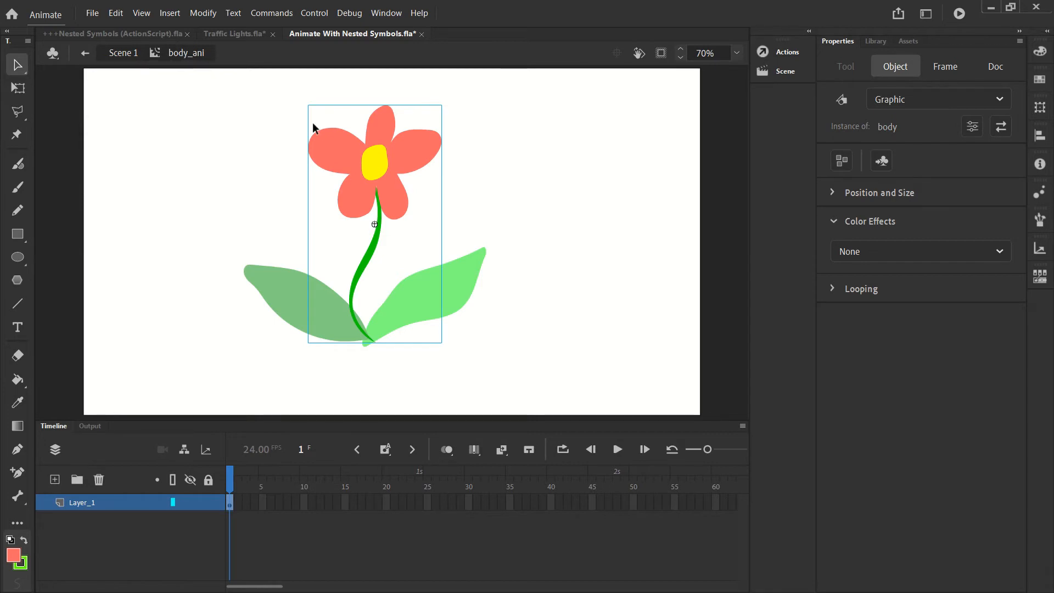
{"action": "double_click", "coordinate": [80, 505]}
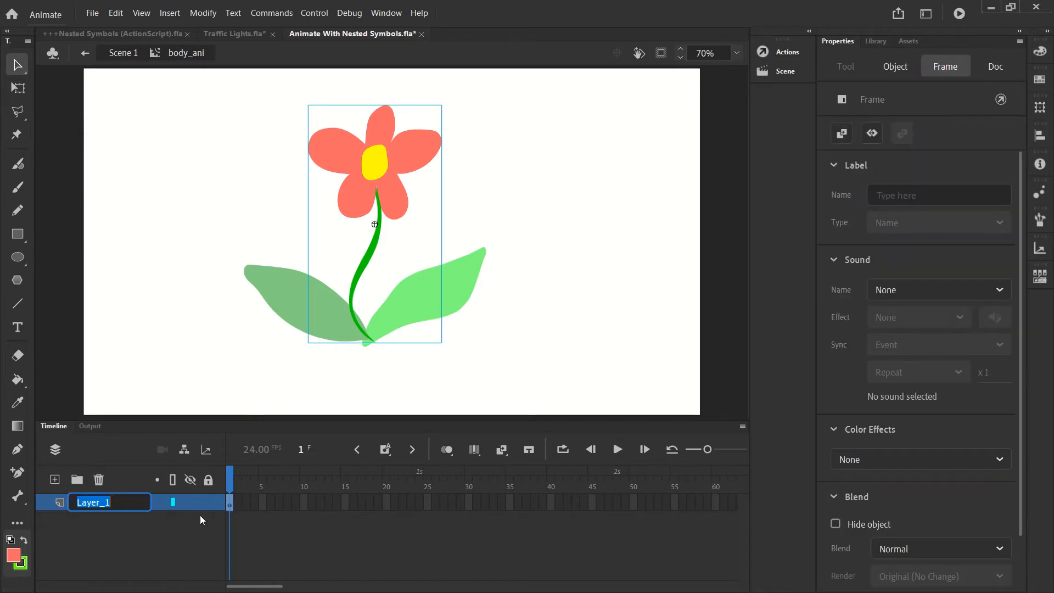
{"action": "type", "text": "body_animation"}
{"action": "key", "text": "Return"}
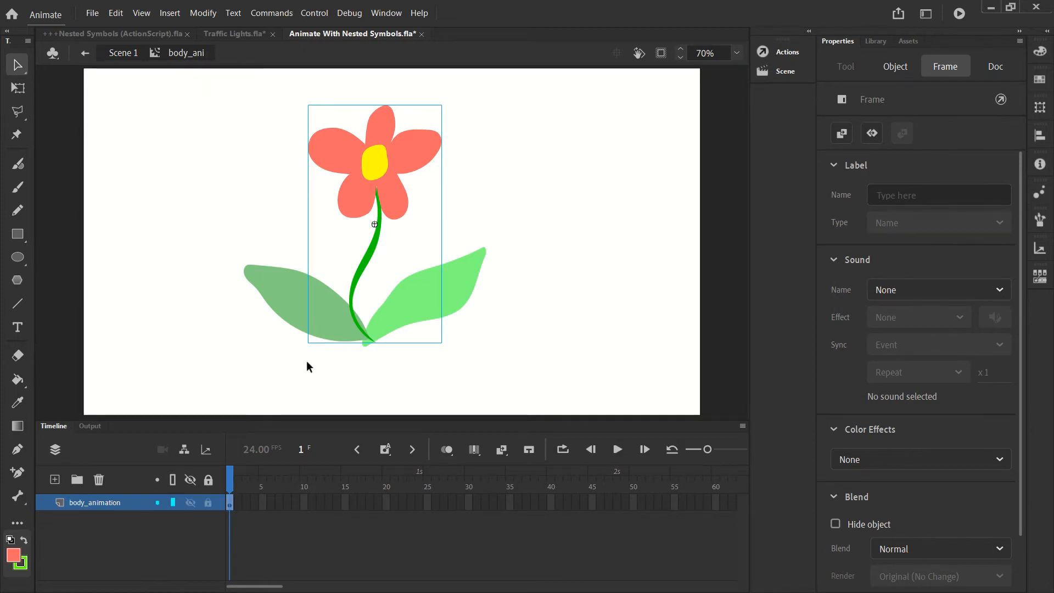
Step: Try rotating the body symbol about its centre with Free Transform, and undo the rotation
{"action": "left_click", "coordinate": [425, 151]}
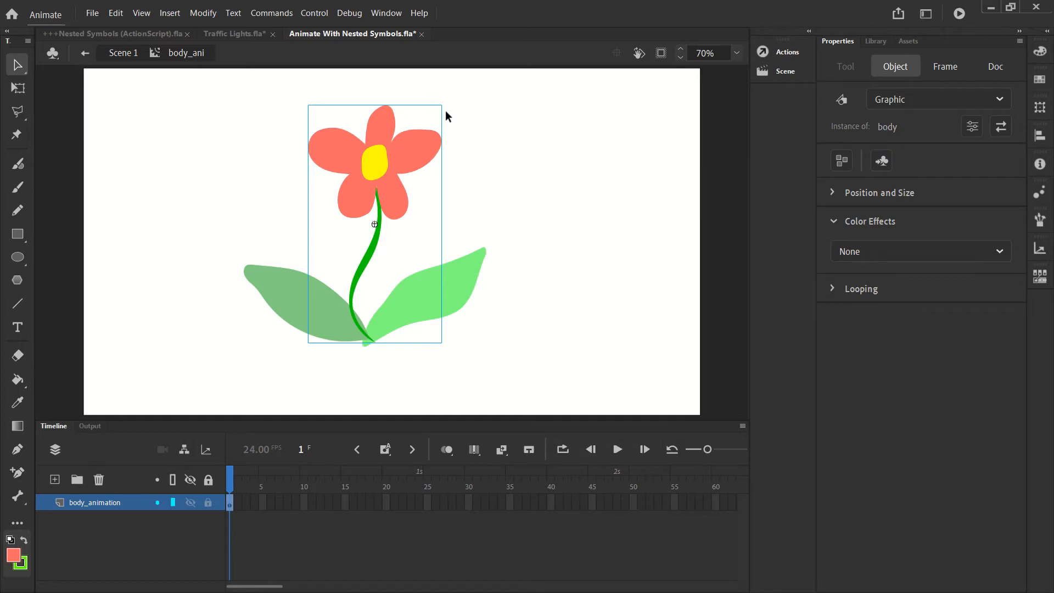
{"action": "left_click", "coordinate": [18, 88]}
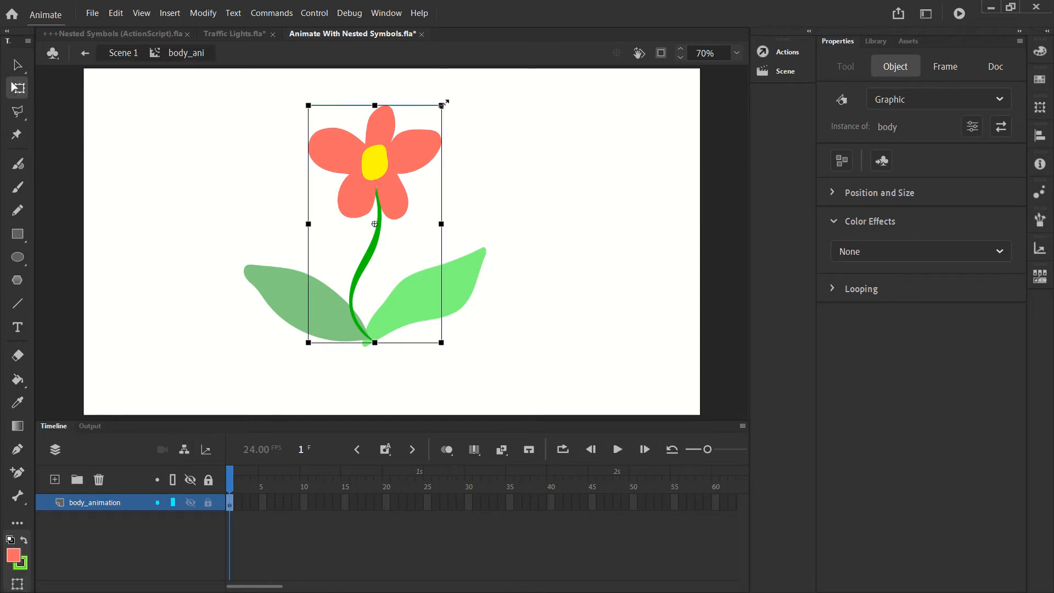
{"action": "left_click_drag", "start_coordinate": [455, 108], "coordinate": [228, 192]}
{"action": "left_click", "coordinate": [116, 12]}
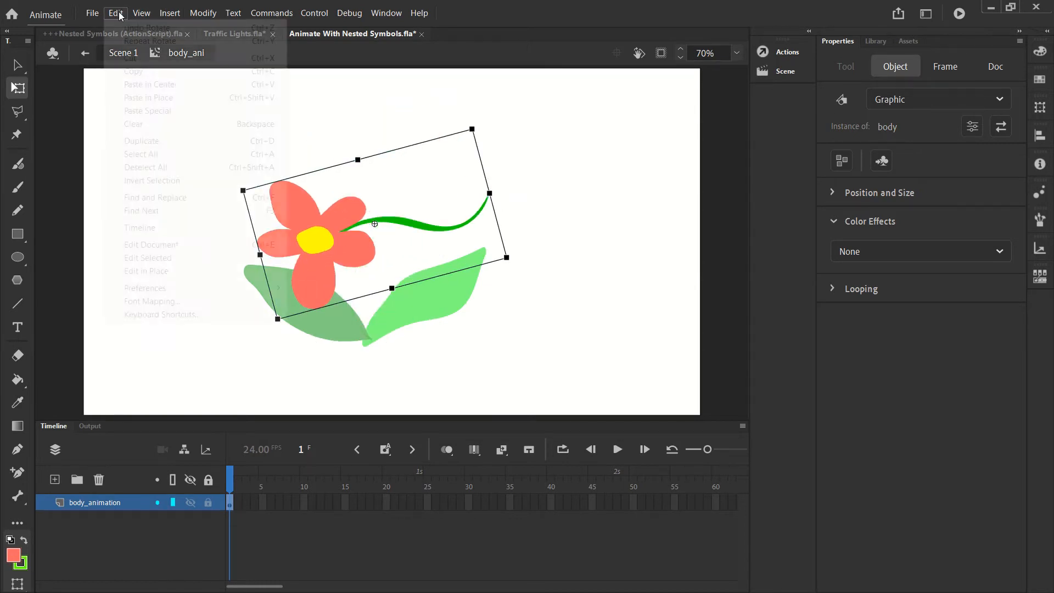
{"action": "left_click", "coordinate": [131, 28]}
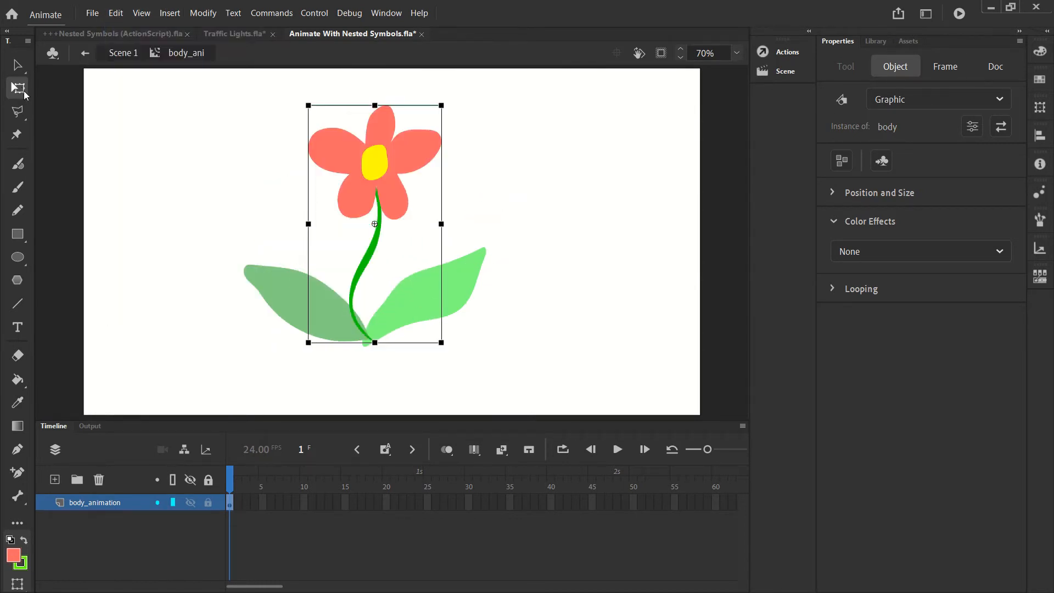
Step: Move the body symbol's transformation point to the base of the stem
{"action": "left_click_drag", "start_coordinate": [374, 224], "coordinate": [368, 338]}
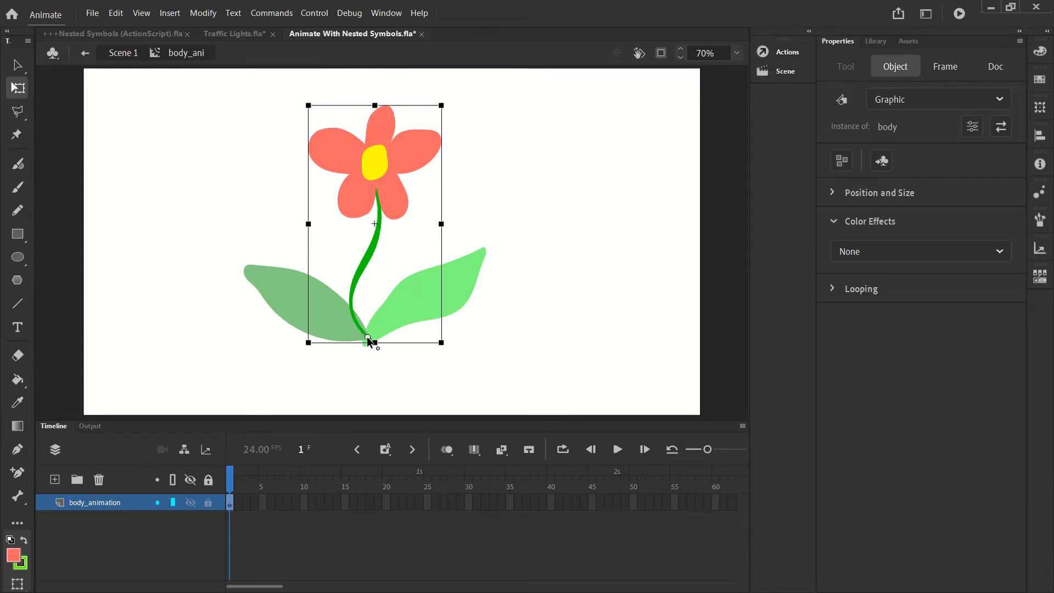
{"action": "left_click", "coordinate": [490, 189]}
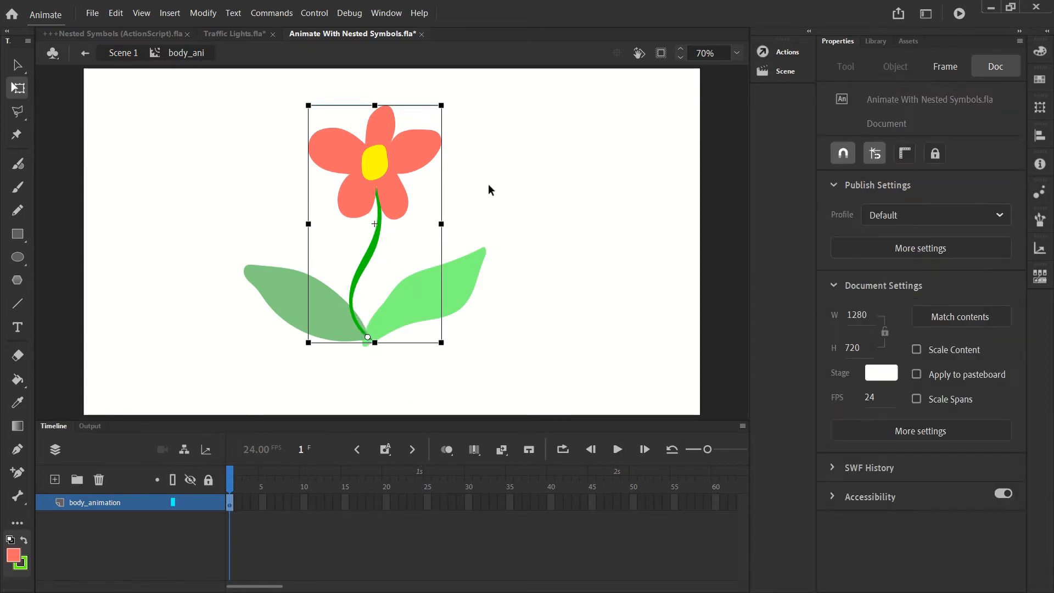
{"action": "left_click", "coordinate": [407, 131]}
Step: Try rotating the body symbol about the stem base in both directions, and undo the rotations
{"action": "left_click_drag", "start_coordinate": [449, 112], "coordinate": [451, 234]}
{"action": "left_click", "coordinate": [116, 13]}
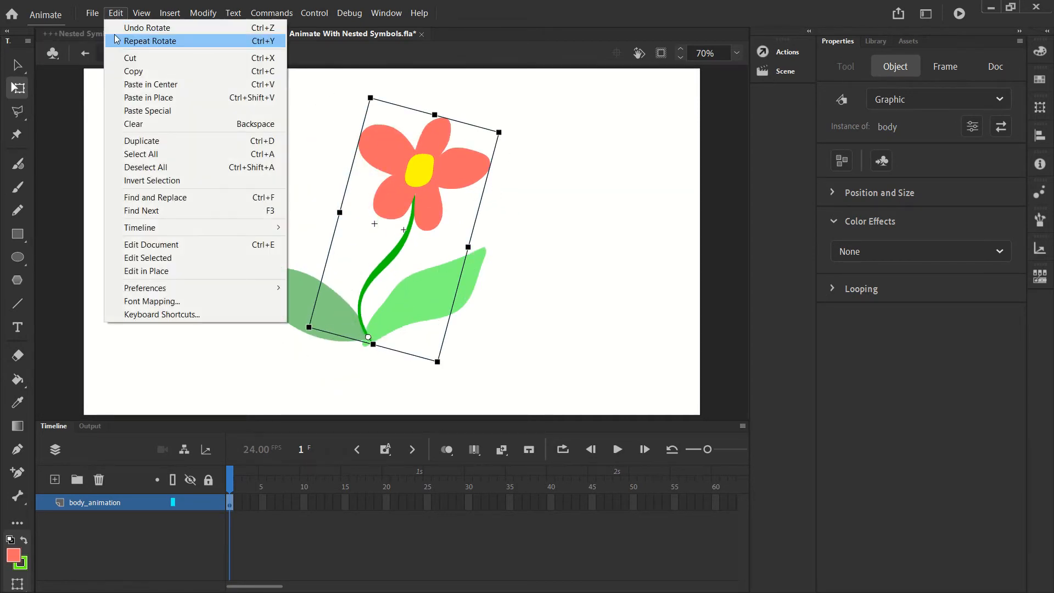
{"action": "left_click", "coordinate": [118, 27]}
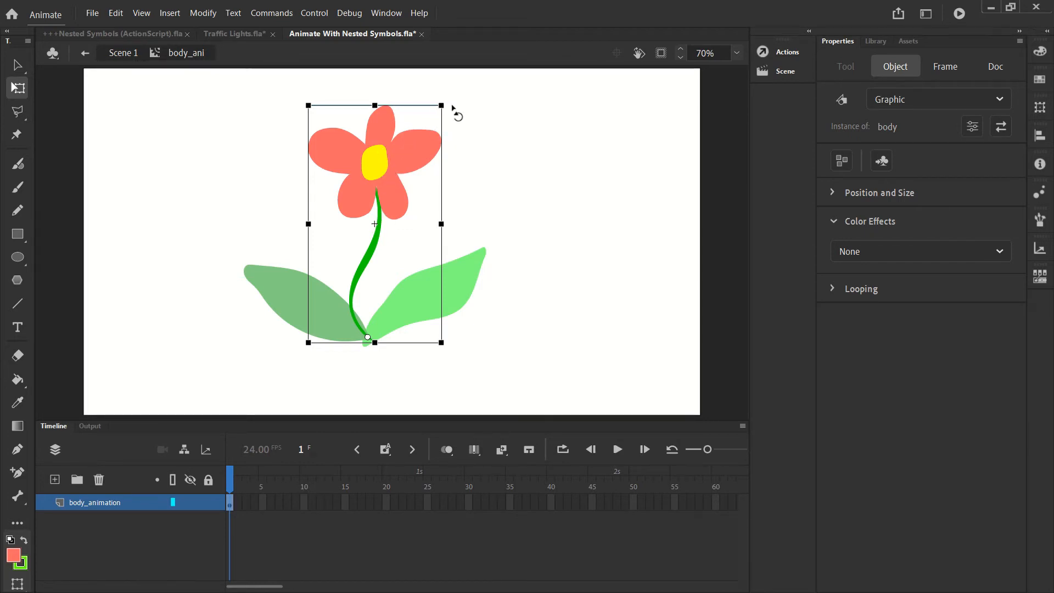
{"action": "mouse_move", "coordinate": [459, 110]}
{"action": "left_mouse_down"}
{"action": "mouse_move", "coordinate": [475, 130]}
{"action": "mouse_move", "coordinate": [466, 116]}
{"action": "mouse_move", "coordinate": [416, 104]}
{"action": "mouse_move", "coordinate": [471, 144]}
{"action": "mouse_move", "coordinate": [402, 135]}
{"action": "mouse_move", "coordinate": [404, 104]}
{"action": "mouse_move", "coordinate": [439, 98]}
{"action": "mouse_move", "coordinate": [458, 109]}
{"action": "left_mouse_up"}
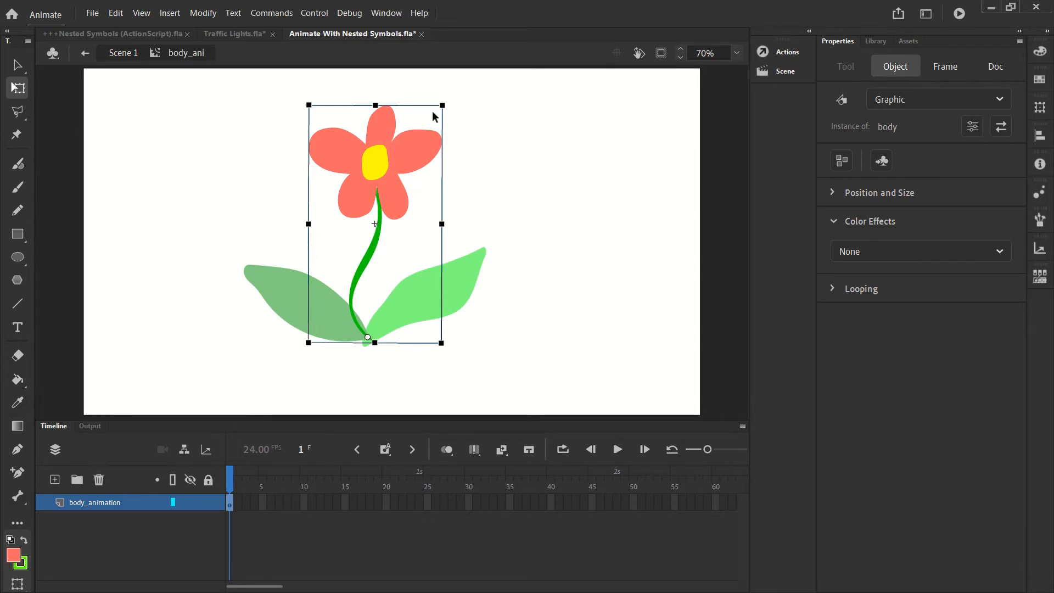
{"action": "mouse_move", "coordinate": [462, 116]}
{"action": "left_mouse_down"}
{"action": "mouse_move", "coordinate": [475, 121]}
{"action": "mouse_move", "coordinate": [451, 115]}
{"action": "left_mouse_up"}
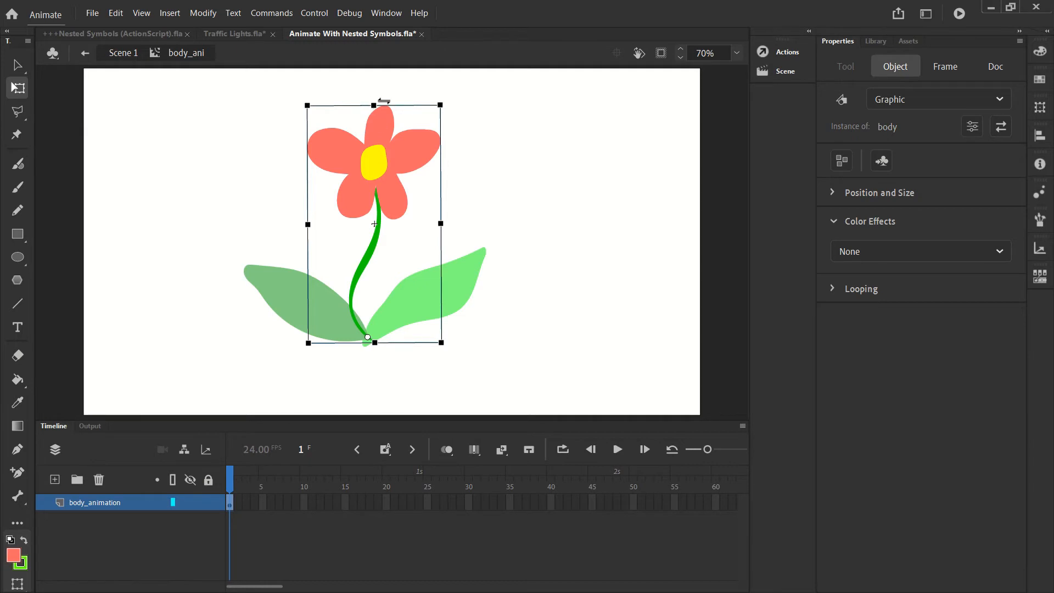
{"action": "mouse_move", "coordinate": [455, 106]}
{"action": "left_mouse_down"}
{"action": "mouse_move", "coordinate": [428, 111]}
{"action": "mouse_move", "coordinate": [468, 104]}
{"action": "left_mouse_up"}
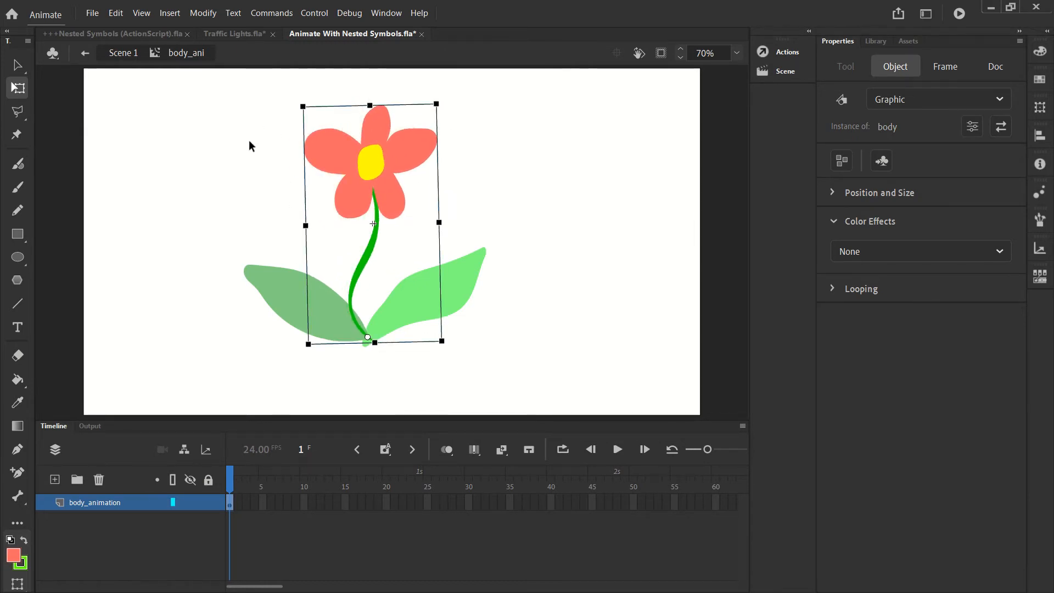
{"action": "key", "text": "ctrl+z"}
{"action": "key", "text": "ctrl+z"}
{"action": "key", "text": "ctrl+z"}
{"action": "key", "text": "ctrl+z"}
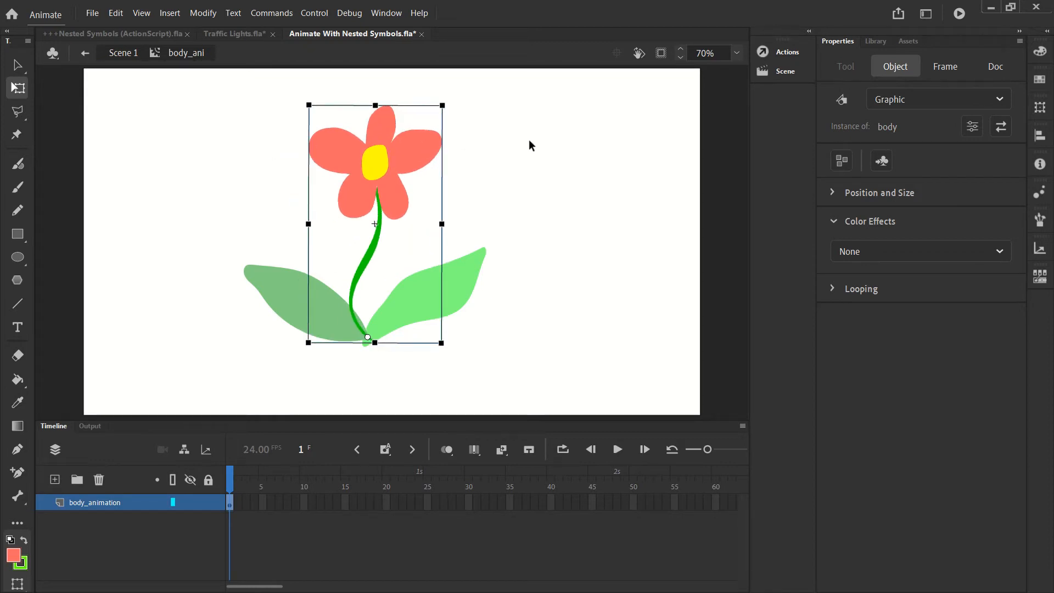
Step: Insert a keyframe at frame 240 of the body_animation layer
{"action": "left_click", "coordinate": [489, 130]}
{"action": "left_click", "coordinate": [397, 139]}
{"action": "scroll", "coordinate": [294, 505], "scroll_direction": "right", "scroll_amount": 3}
{"action": "scroll", "coordinate": [310, 504], "scroll_direction": "right", "scroll_amount": 20}
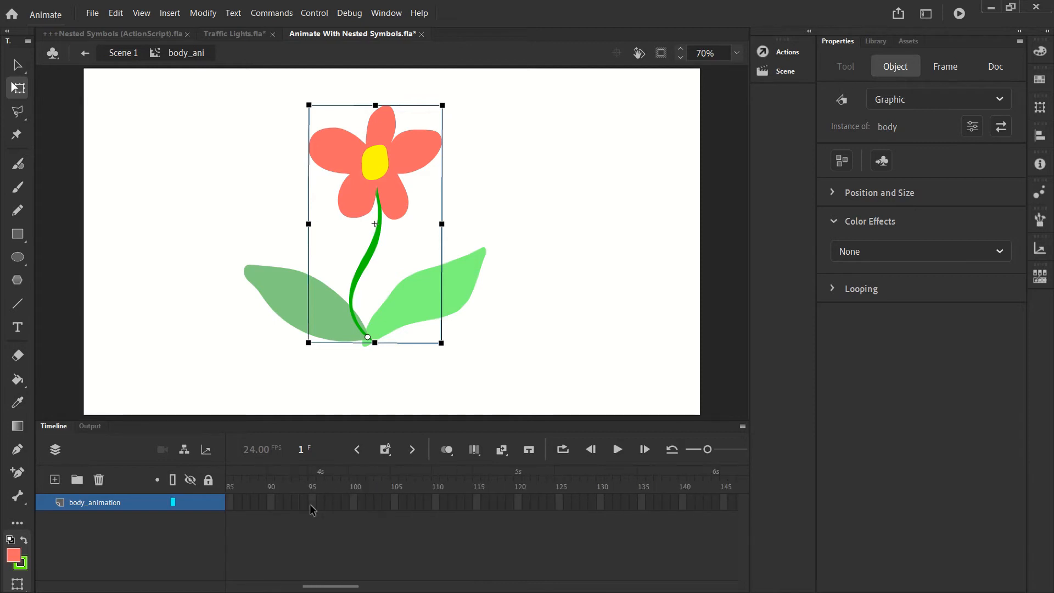
{"action": "scroll", "coordinate": [337, 504], "scroll_direction": "right", "scroll_amount": 8}
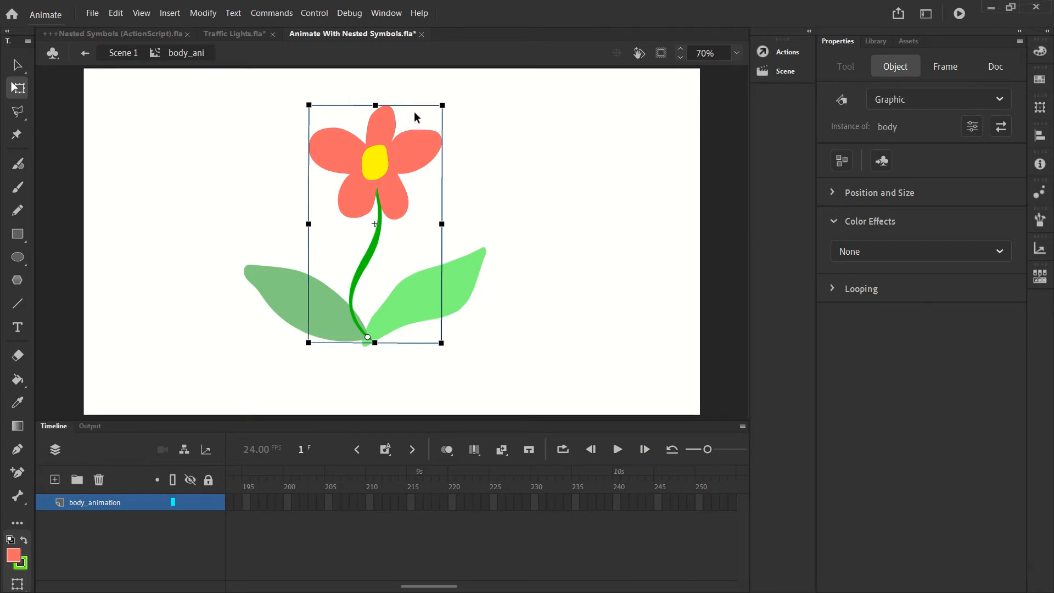
{"action": "mouse_move", "coordinate": [454, 109]}
{"action": "left_mouse_down"}
{"action": "mouse_move", "coordinate": [480, 125]}
{"action": "mouse_move", "coordinate": [406, 107]}
{"action": "mouse_move", "coordinate": [453, 111]}
{"action": "left_mouse_up"}
{"action": "scroll", "coordinate": [436, 491], "scroll_direction": "right", "scroll_amount": 3}
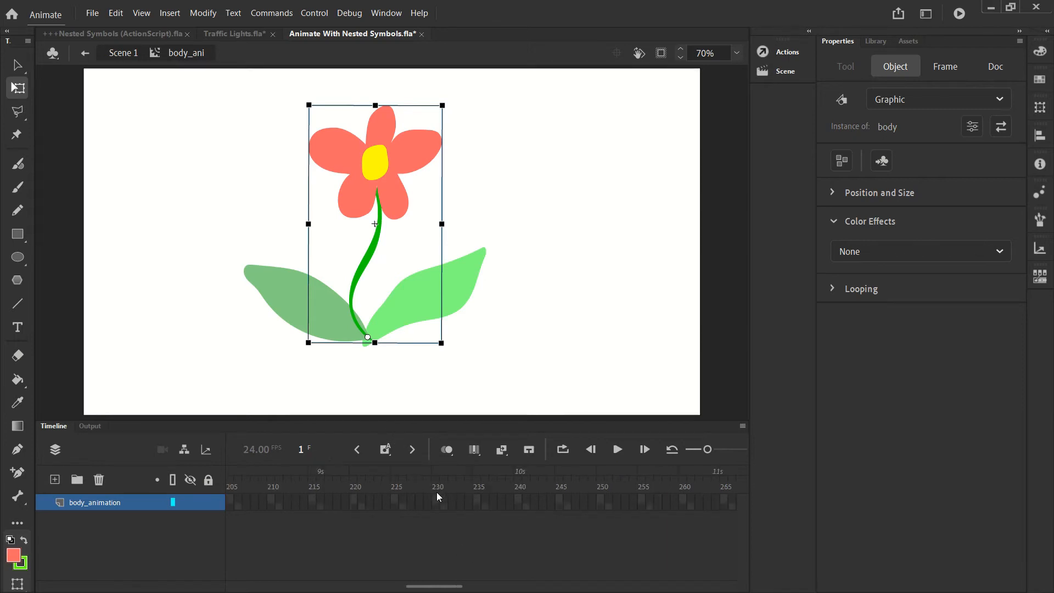
{"action": "scroll", "coordinate": [334, 495], "scroll_direction": "right", "scroll_amount": 7}
{"action": "scroll", "coordinate": [374, 497], "scroll_direction": "right", "scroll_amount": 8}
{"action": "scroll", "coordinate": [412, 498], "scroll_direction": "right", "scroll_amount": 7}
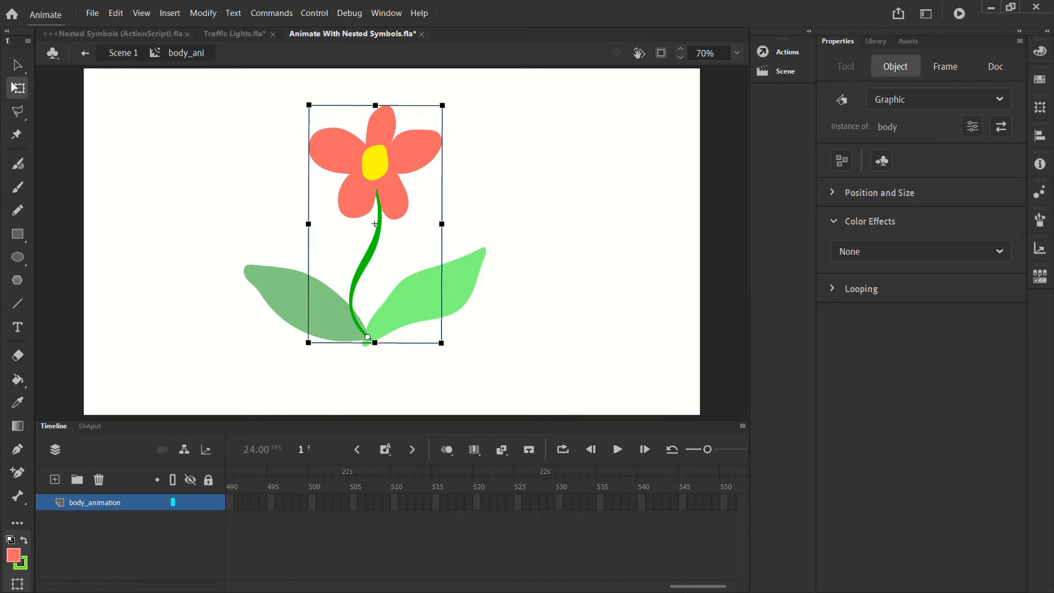
{"action": "left_click_drag", "start_coordinate": [696, 586], "coordinate": [436, 571]}
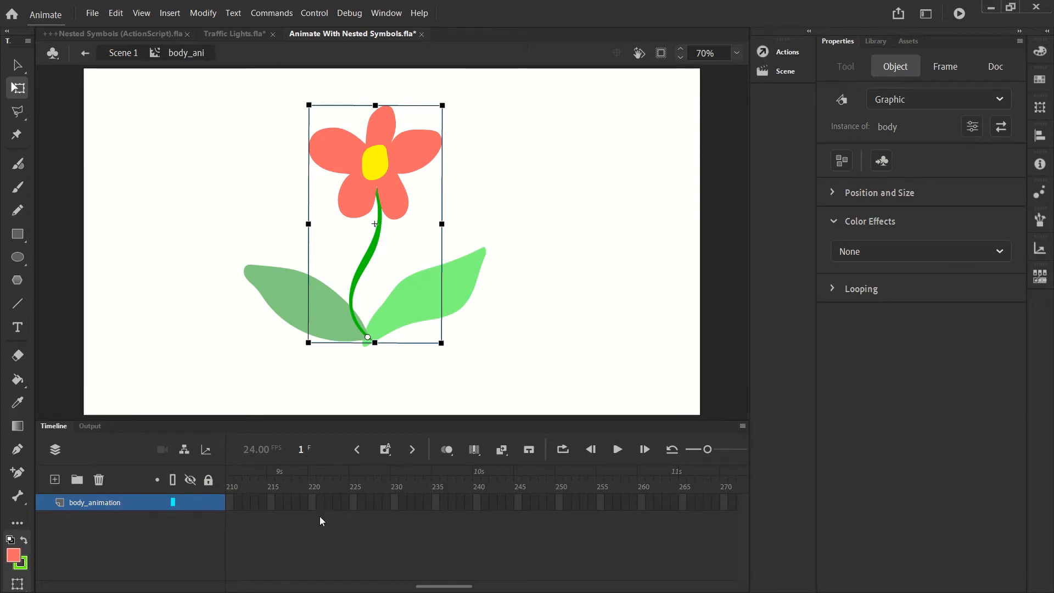
{"action": "left_click", "coordinate": [477, 501]}
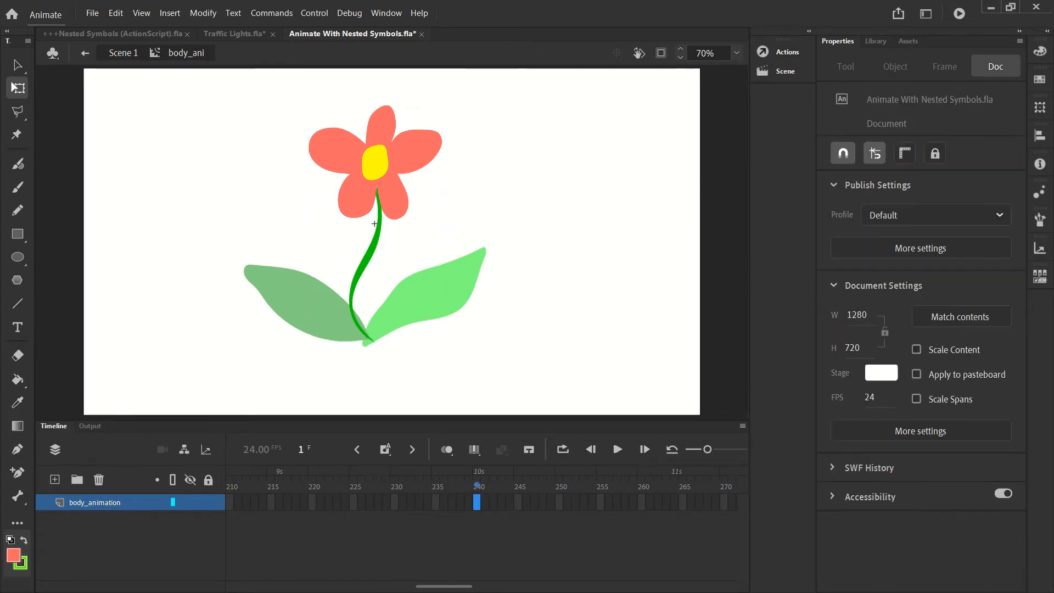
{"action": "left_click", "coordinate": [477, 502]}
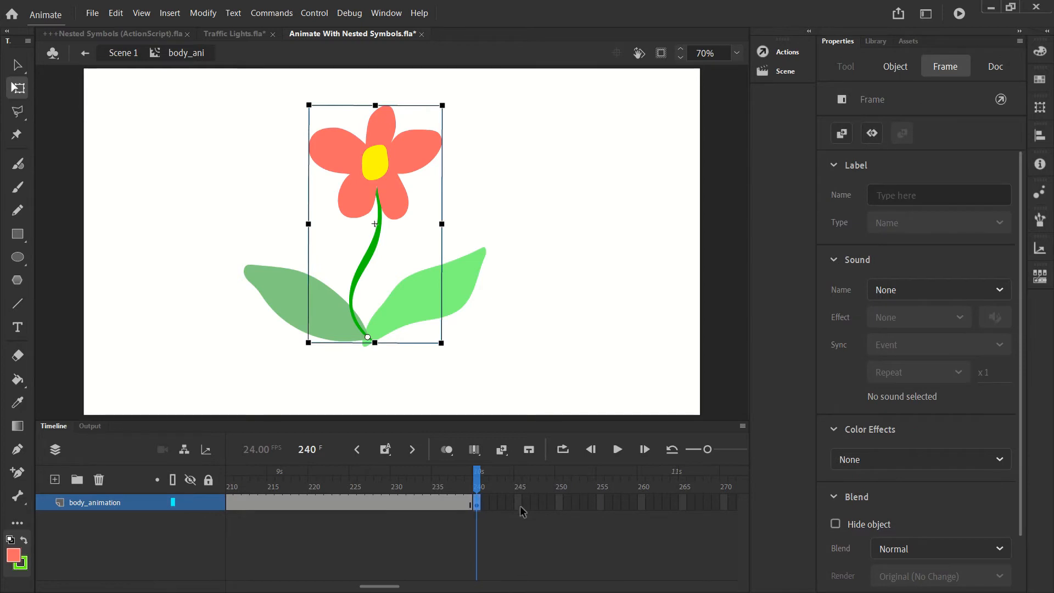
Step: Insert a keyframe at frame 480 of the body_animation layer
{"action": "scroll", "coordinate": [518, 503], "scroll_direction": "right", "scroll_amount": 5}
{"action": "scroll", "coordinate": [516, 508], "scroll_direction": "right", "scroll_amount": 8}
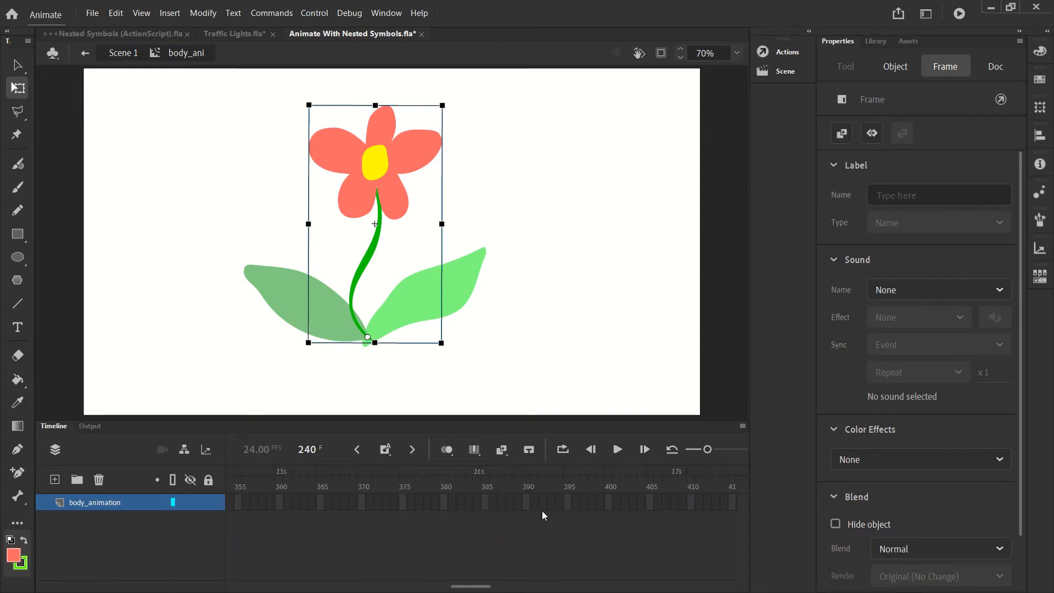
{"action": "scroll", "coordinate": [540, 513], "scroll_direction": "right", "scroll_amount": 2}
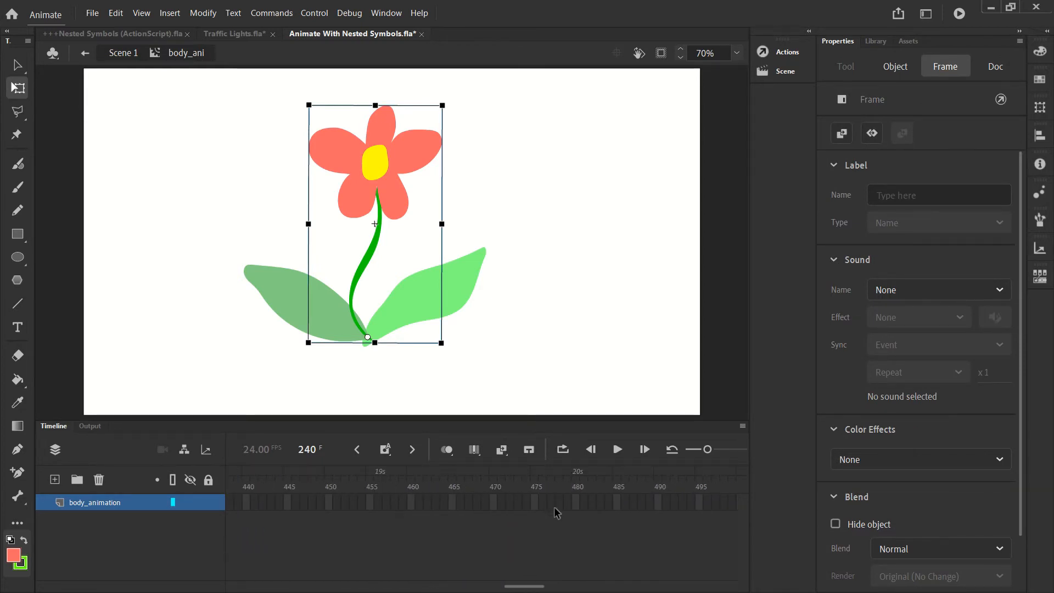
{"action": "left_click", "coordinate": [578, 501]}
{"action": "key", "text": "F5"}
Step: Insert a keyframe at frame 720 of the body_animation layer
{"action": "scroll", "coordinate": [571, 499], "scroll_direction": "right", "scroll_amount": 3}
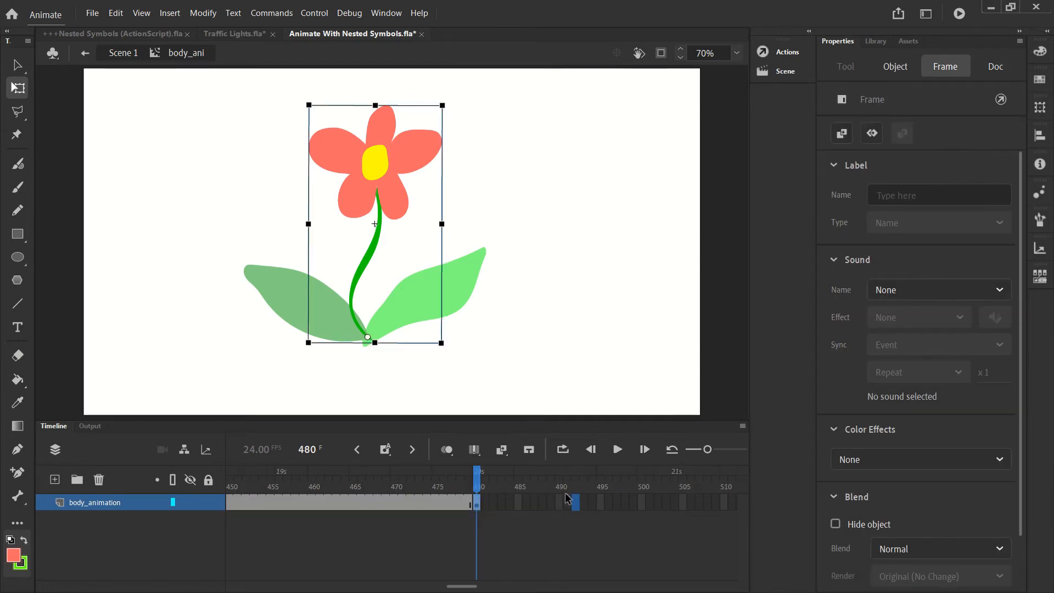
{"action": "scroll", "coordinate": [565, 496], "scroll_direction": "right", "scroll_amount": 11}
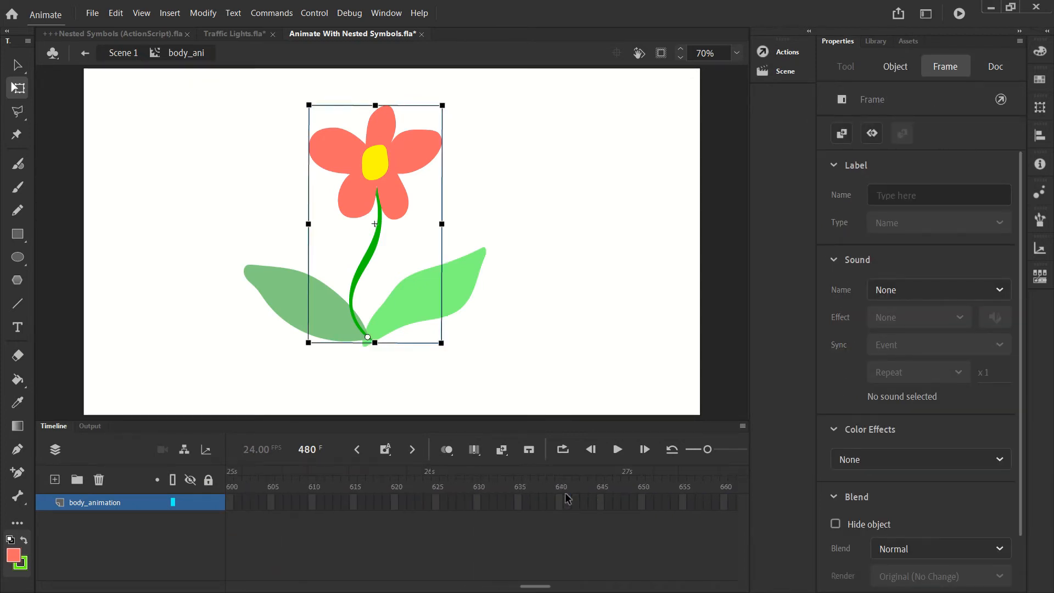
{"action": "scroll", "coordinate": [567, 497], "scroll_direction": "right", "scroll_amount": 3}
{"action": "left_click", "coordinate": [578, 502]}
{"action": "key", "text": "F5"}
Step: Insert a keyframe at frame 960 of the body_animation layer
{"action": "scroll", "coordinate": [581, 502], "scroll_direction": "right", "scroll_amount": 8}
{"action": "scroll", "coordinate": [581, 502], "scroll_direction": "right", "scroll_amount": 10}
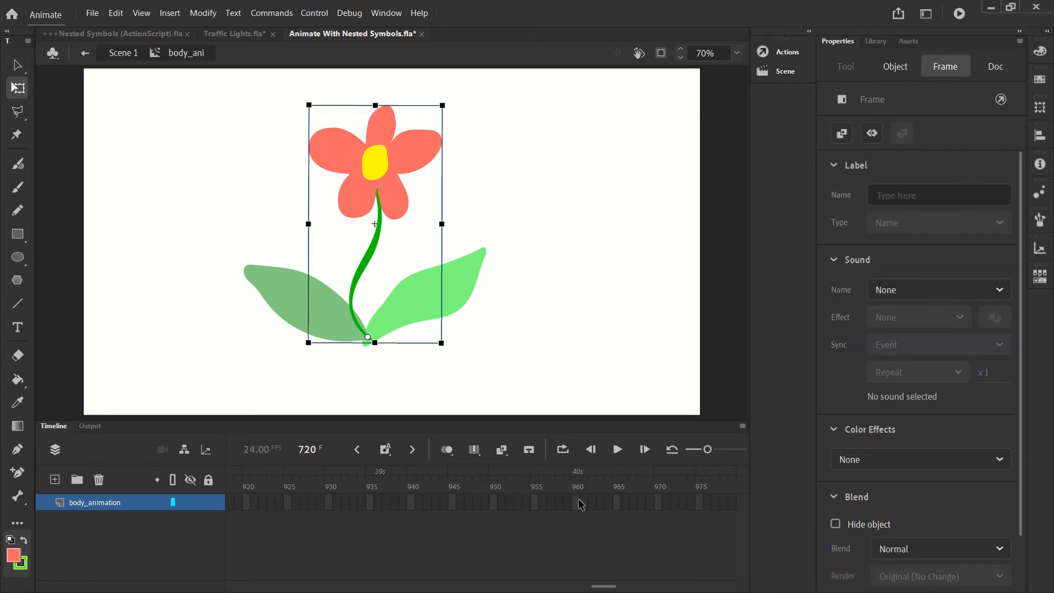
{"action": "left_click", "coordinate": [578, 501]}
{"action": "key", "text": "F5"}
Step: At frame 240, rotate the body symbol slightly clockwise about the stem base so the flower leans right
{"action": "left_click_drag", "start_coordinate": [597, 588], "coordinate": [146, 579]}
{"action": "left_click", "coordinate": [230, 504]}
{"action": "scroll", "coordinate": [314, 502], "scroll_direction": "right", "scroll_amount": 10}
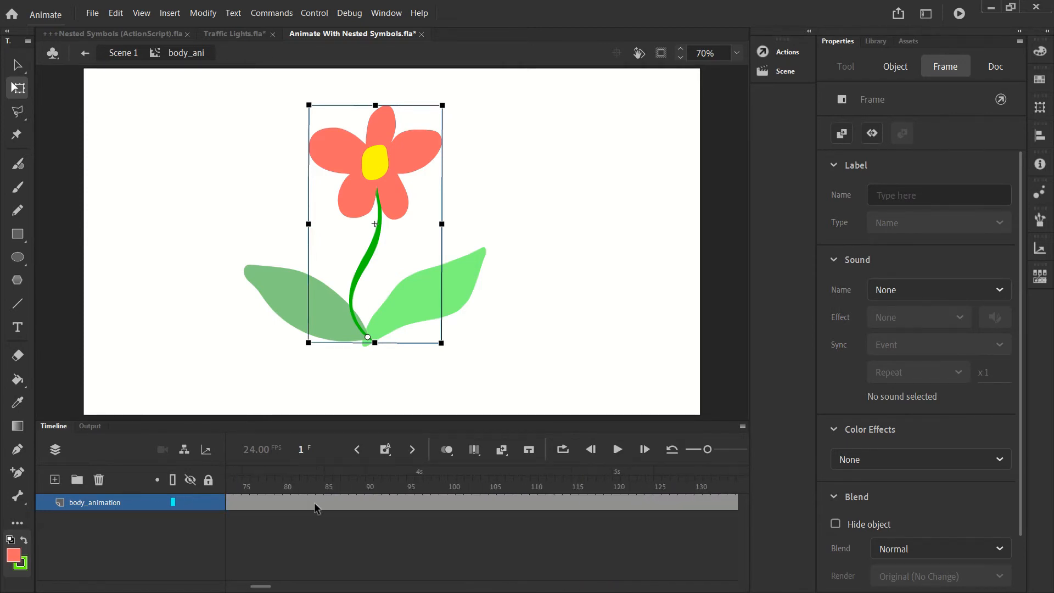
{"action": "scroll", "coordinate": [314, 502], "scroll_direction": "right", "scroll_amount": 3}
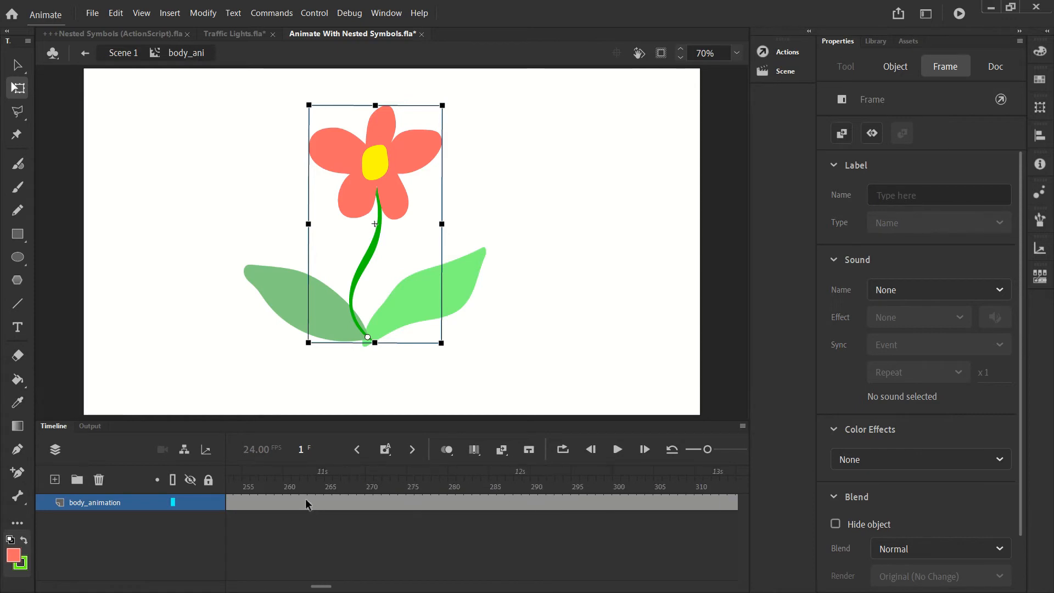
{"action": "left_click", "coordinate": [420, 502]}
{"action": "left_click_drag", "start_coordinate": [447, 114], "coordinate": [472, 118]}
Step: Leave the body upright at frame 480 and rotate it slightly counterclockwise about the stem base at frame 720
{"action": "scroll", "coordinate": [439, 522], "scroll_direction": "right", "scroll_amount": 3}
{"action": "scroll", "coordinate": [439, 517], "scroll_direction": "right", "scroll_amount": 15}
{"action": "scroll", "coordinate": [442, 520], "scroll_direction": "right", "scroll_amount": 3}
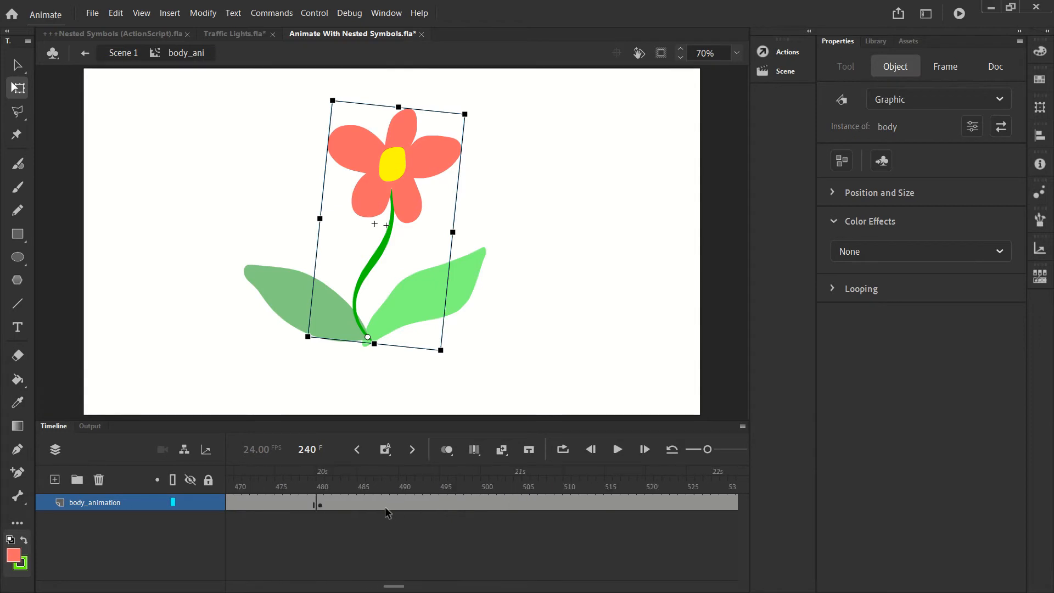
{"action": "left_click", "coordinate": [319, 504]}
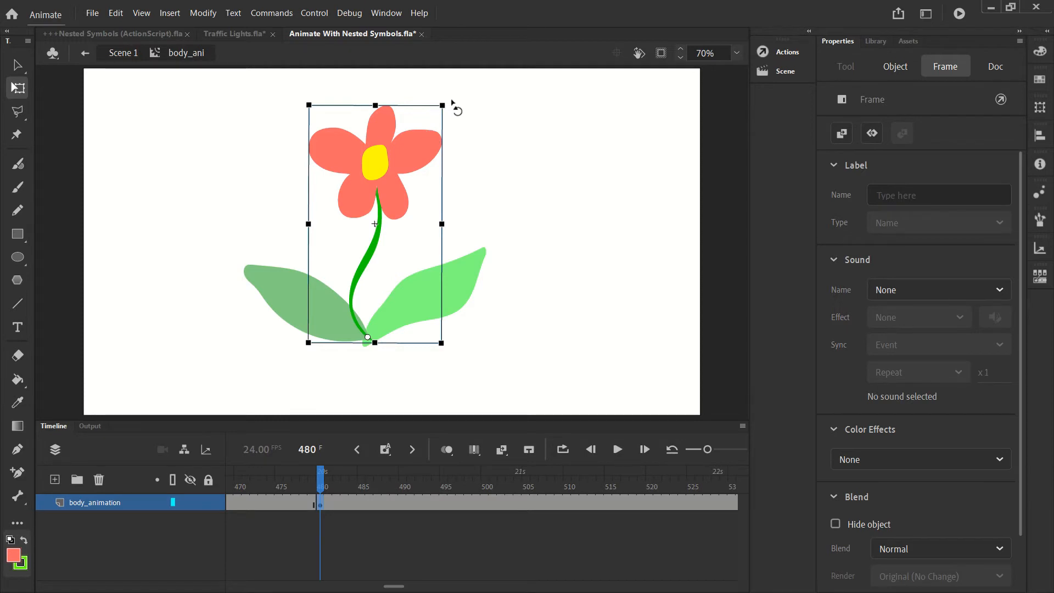
{"action": "scroll", "coordinate": [486, 510], "scroll_direction": "right", "scroll_amount": 3}
{"action": "scroll", "coordinate": [517, 510], "scroll_direction": "right", "scroll_amount": 5}
{"action": "scroll", "coordinate": [521, 512], "scroll_direction": "right", "scroll_amount": 15}
{"action": "scroll", "coordinate": [522, 512], "scroll_direction": "right", "scroll_amount": 4}
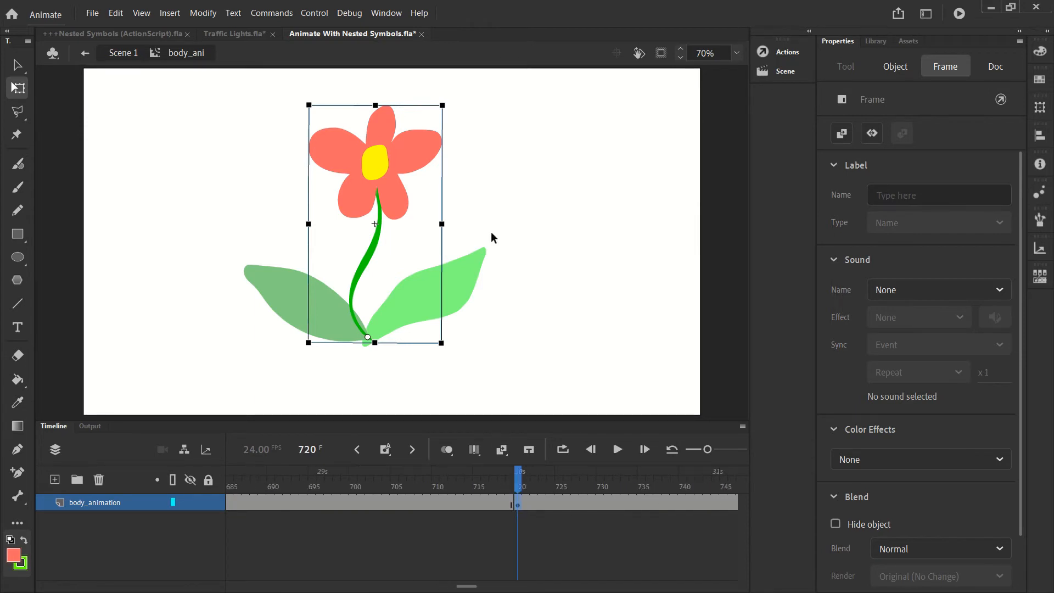
{"action": "left_click_drag", "start_coordinate": [445, 110], "coordinate": [412, 100]}
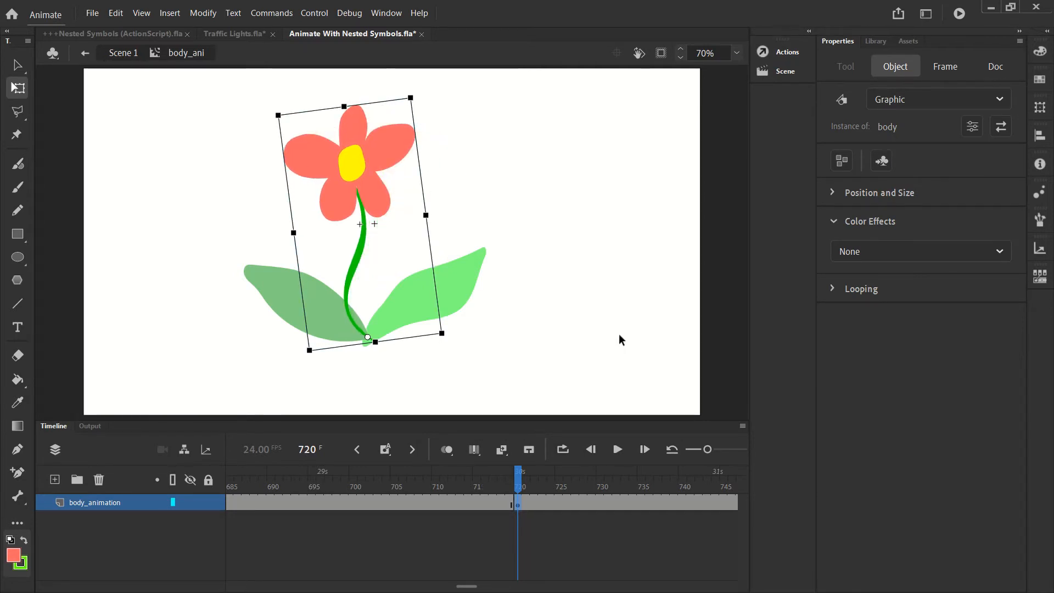
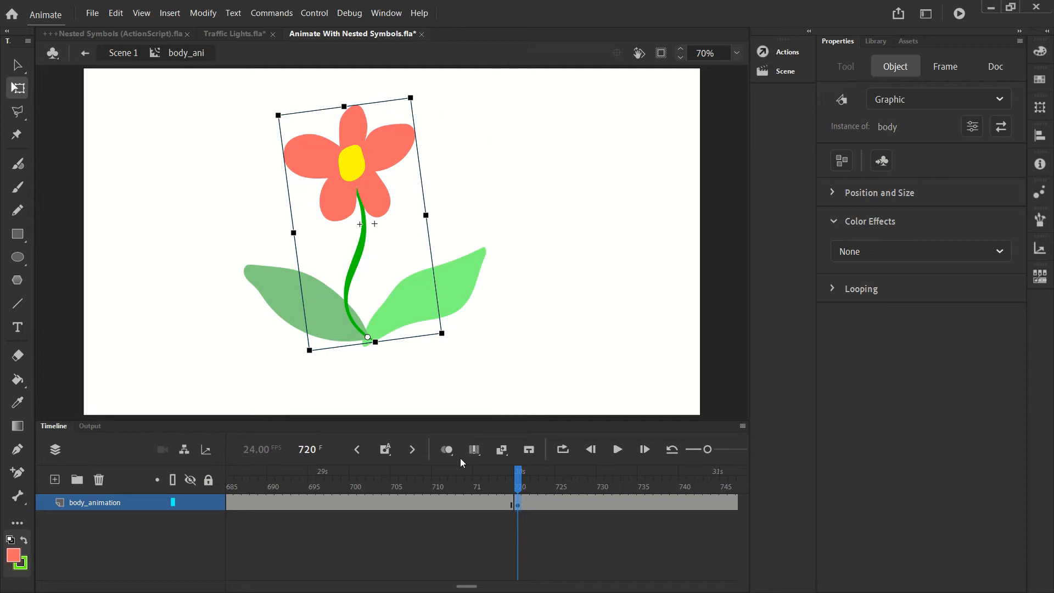
Step: Check the frame 960 keyframe, and create classic tweens on the body_animation spans before and after frame 240
{"action": "scroll", "coordinate": [577, 502], "scroll_direction": "right", "scroll_amount": 10}
{"action": "scroll", "coordinate": [589, 496], "scroll_direction": "right", "scroll_amount": 7}
{"action": "scroll", "coordinate": [589, 496], "scroll_direction": "right", "scroll_amount": 6}
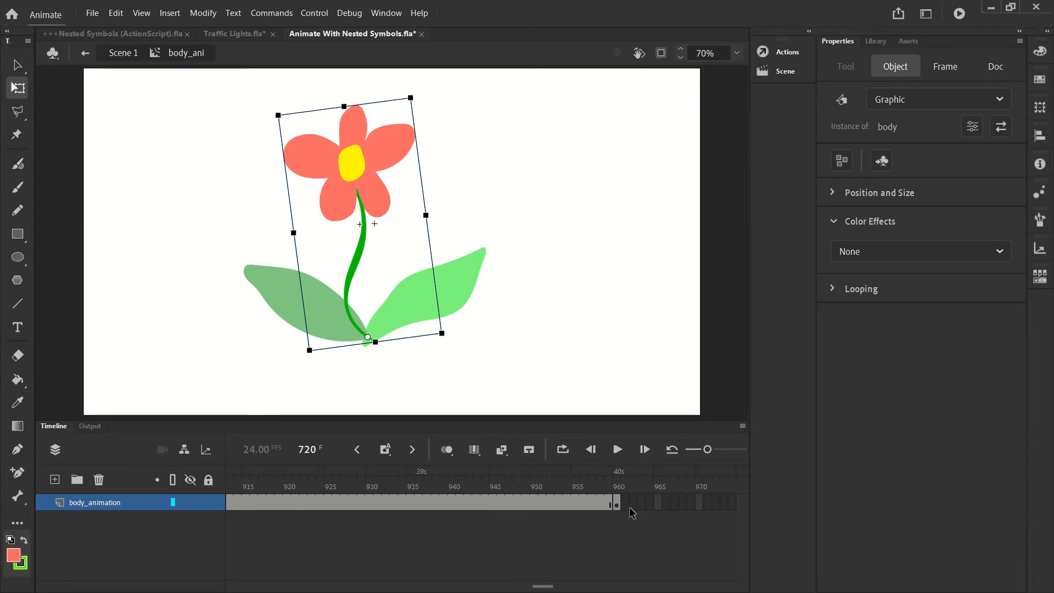
{"action": "left_click", "coordinate": [617, 502]}
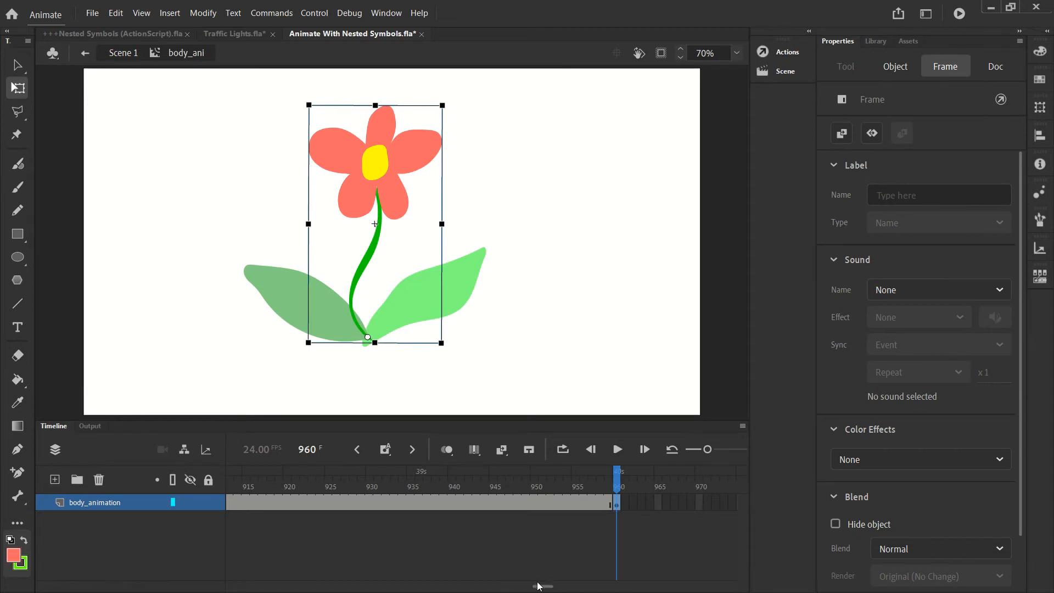
{"action": "left_click_drag", "start_coordinate": [540, 586], "coordinate": [312, 586]}
{"action": "right_click", "coordinate": [293, 502]}
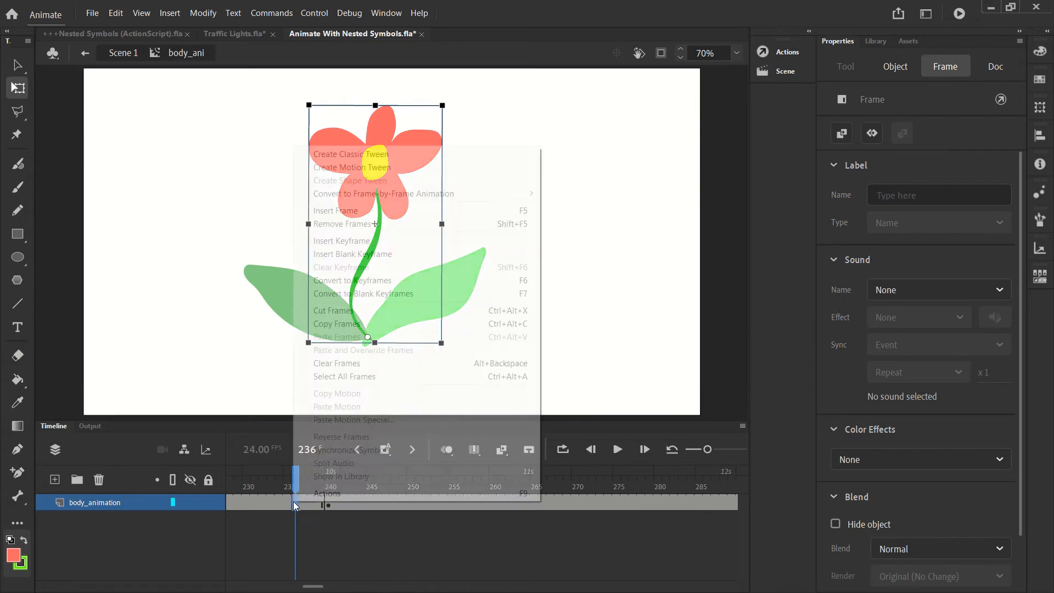
{"action": "left_click", "coordinate": [343, 155]}
{"action": "right_click", "coordinate": [380, 502]}
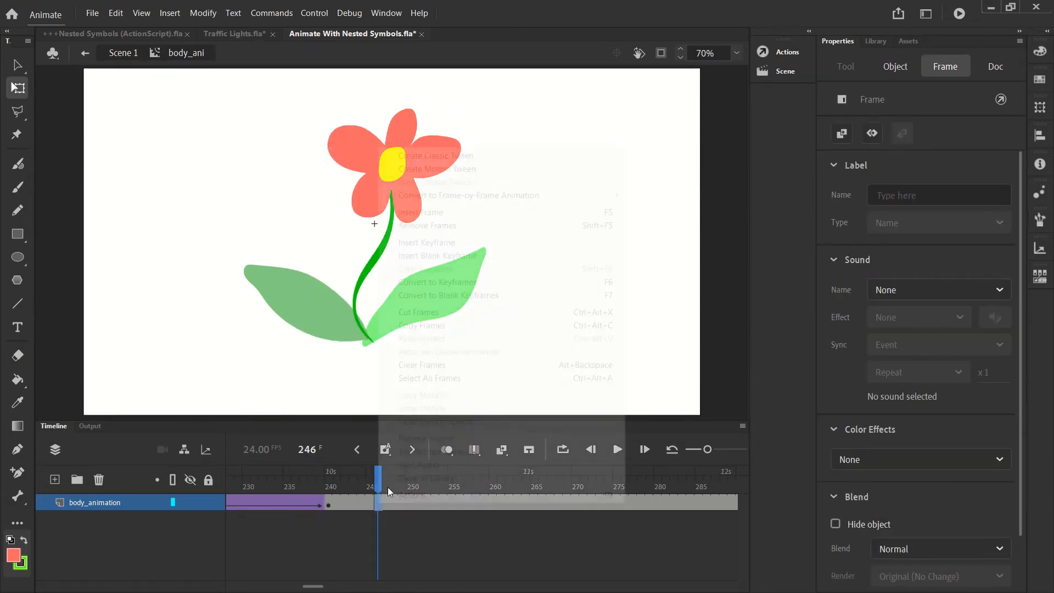
{"action": "left_click", "coordinate": [461, 157]}
Step: Create classic tweens on the body_animation spans from frame 480 to 720 and from frame 720 to 960
{"action": "scroll", "coordinate": [463, 489], "scroll_direction": "right", "scroll_amount": 10}
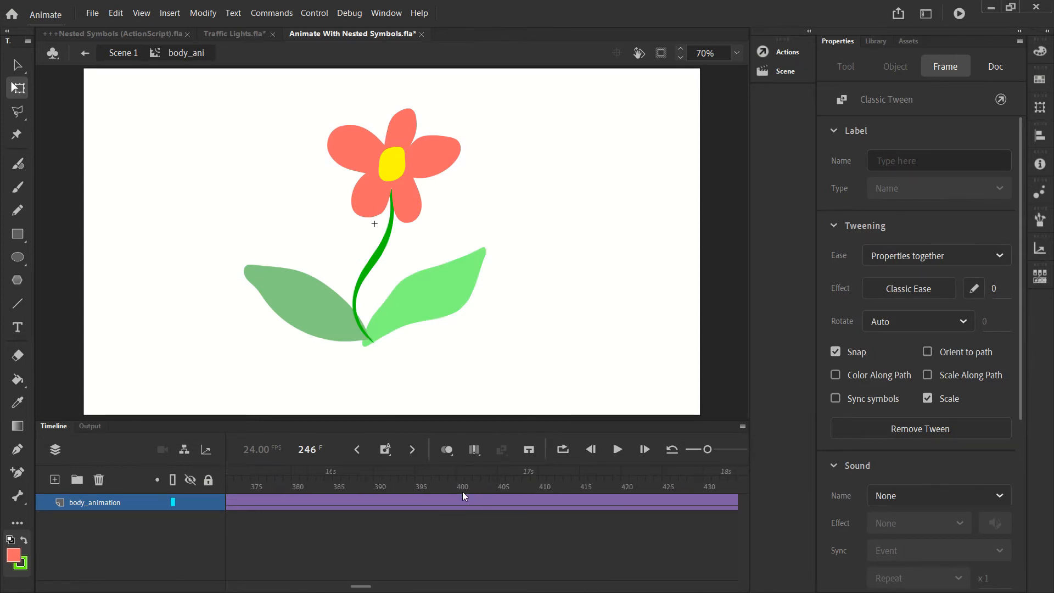
{"action": "scroll", "coordinate": [463, 492], "scroll_direction": "right", "scroll_amount": 6}
{"action": "right_click", "coordinate": [501, 502]}
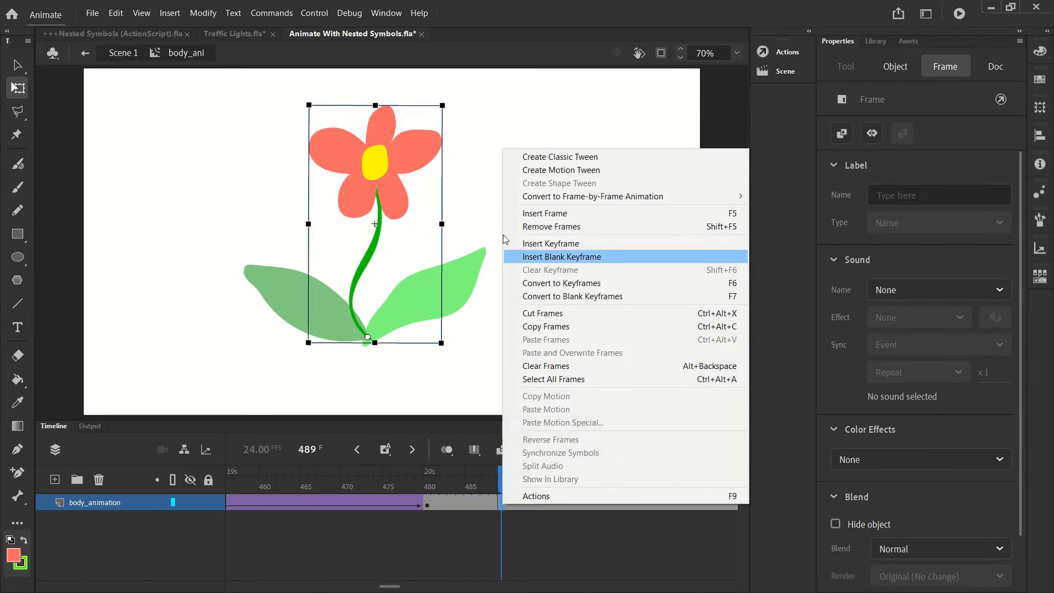
{"action": "left_click", "coordinate": [560, 157]}
{"action": "scroll", "coordinate": [495, 489], "scroll_direction": "right", "scroll_amount": 3}
{"action": "scroll", "coordinate": [500, 496], "scroll_direction": "right", "scroll_amount": 16}
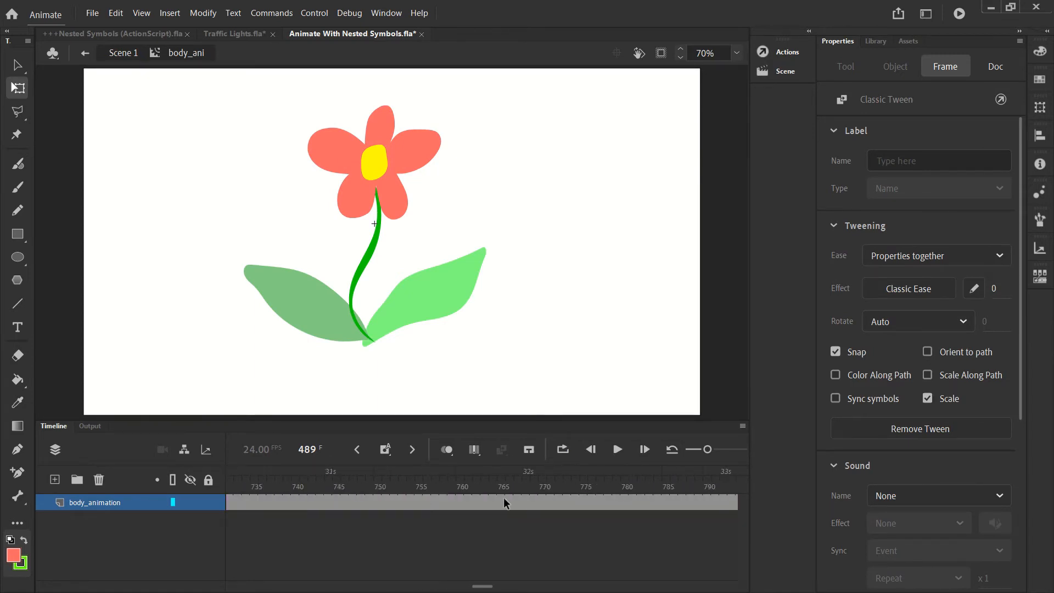
{"action": "left_click", "coordinate": [504, 503]}
{"action": "right_click", "coordinate": [505, 502]}
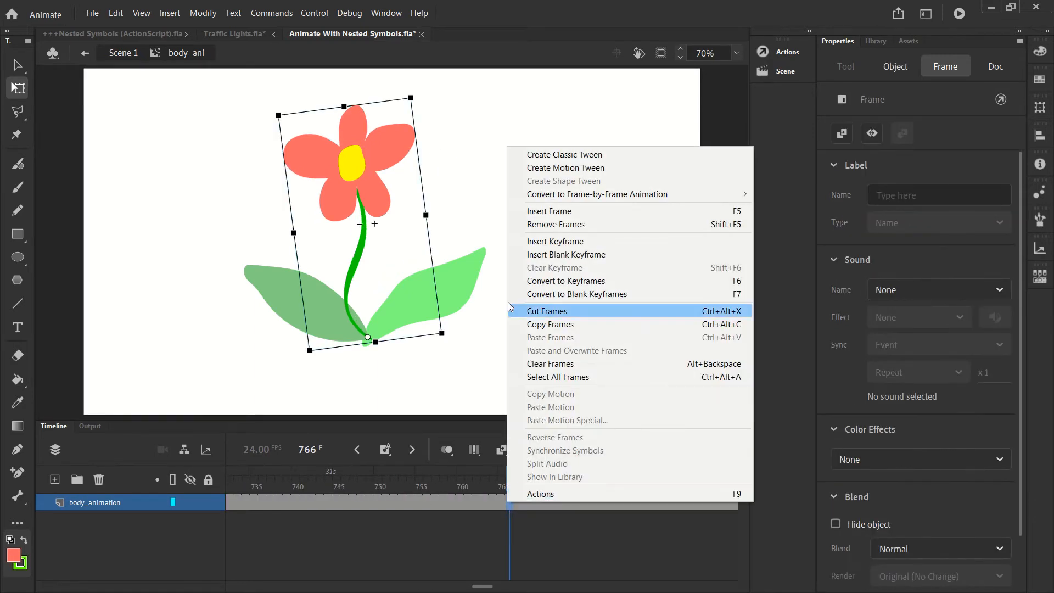
{"action": "left_click", "coordinate": [535, 155]}
{"action": "scroll", "coordinate": [574, 522], "scroll_direction": "right", "scroll_amount": 6}
{"action": "scroll", "coordinate": [574, 522], "scroll_direction": "right", "scroll_amount": 8}
{"action": "scroll", "coordinate": [575, 523], "scroll_direction": "left", "scroll_amount": 1}
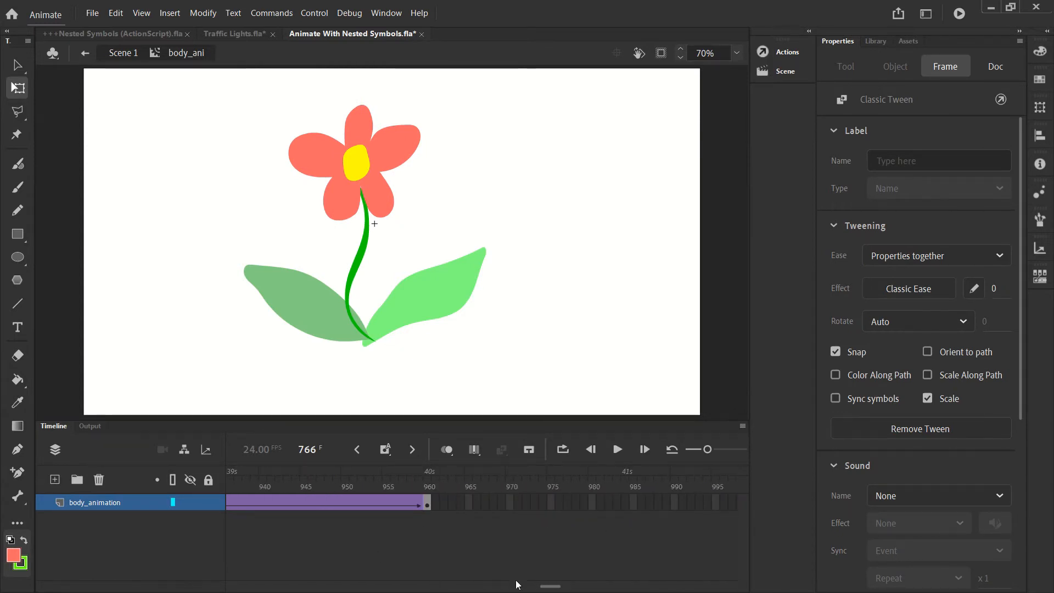
Step: Play the body_animation timeline from frame 1 and again from frame 480 to examine the sway
{"action": "left_click_drag", "start_coordinate": [547, 587], "coordinate": [236, 586]}
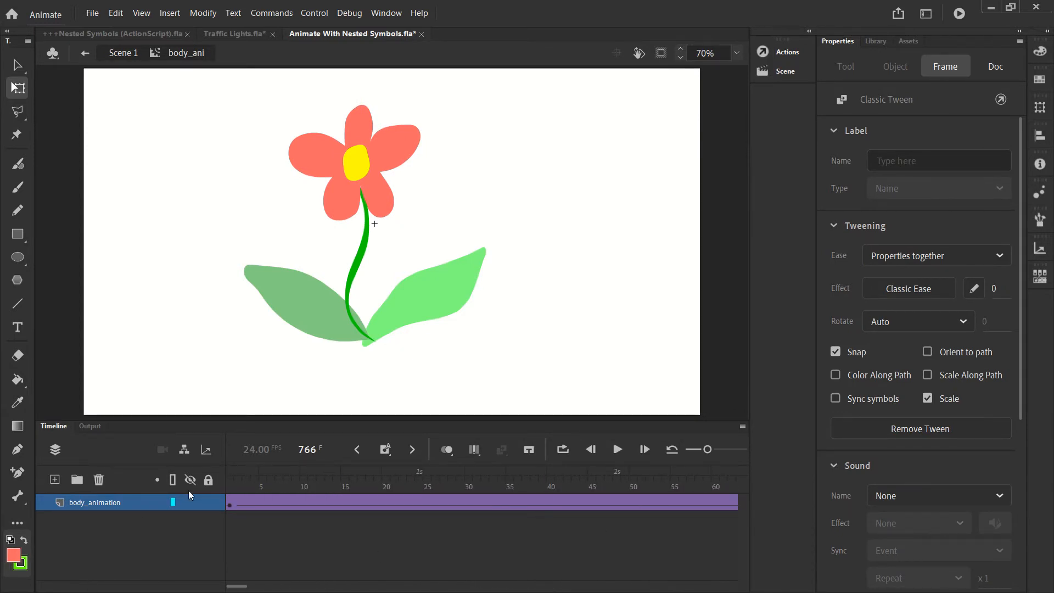
{"action": "left_click", "coordinate": [230, 498]}
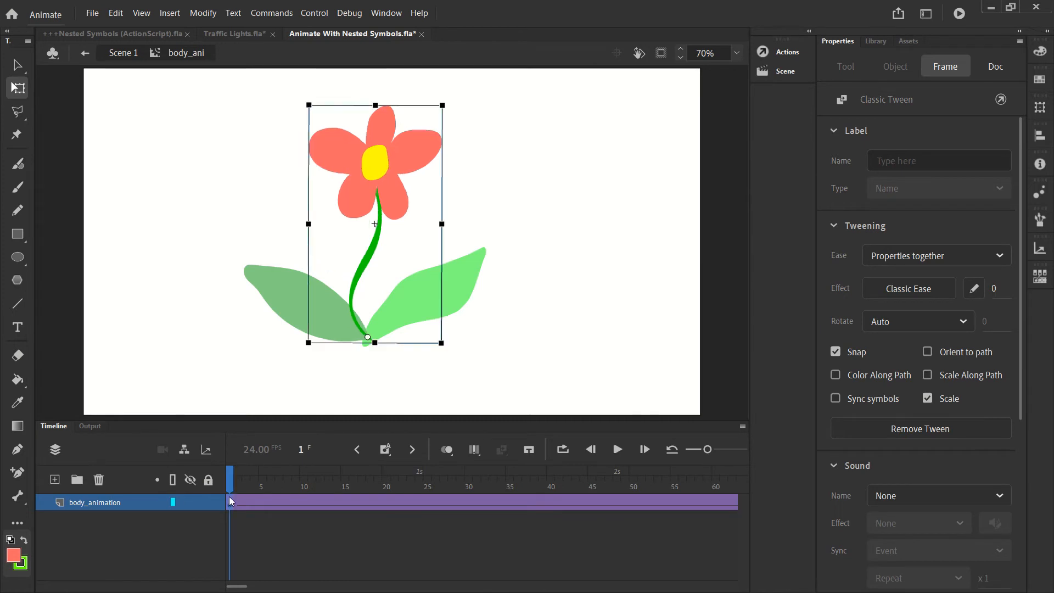
{"action": "left_click", "coordinate": [617, 449]}
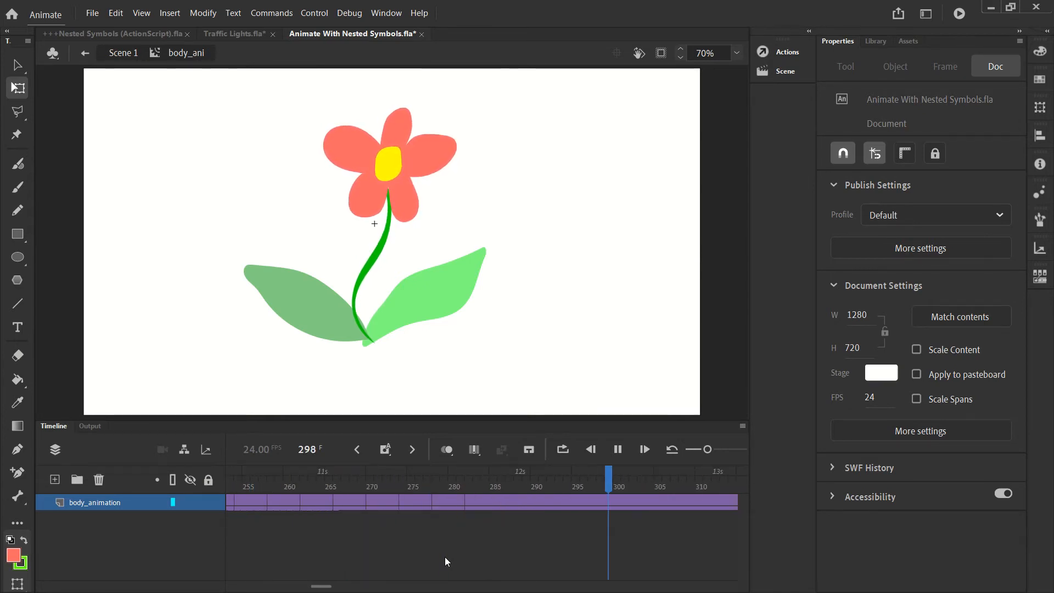
{"action": "left_click", "coordinate": [635, 495]}
{"action": "scroll", "coordinate": [629, 497], "scroll_direction": "right", "scroll_amount": 6}
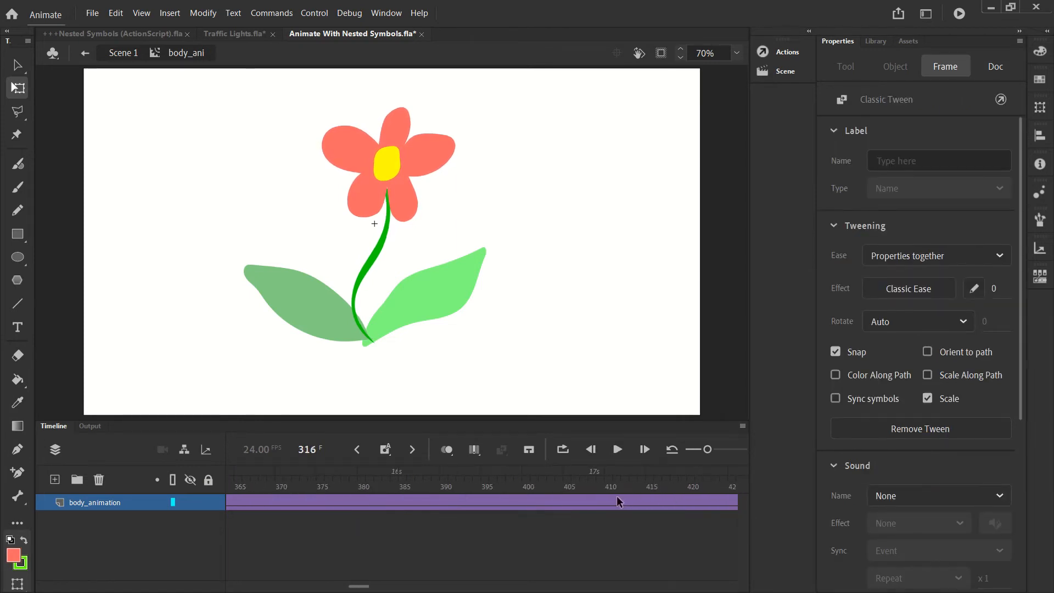
{"action": "scroll", "coordinate": [611, 495], "scroll_direction": "right", "scroll_amount": 1}
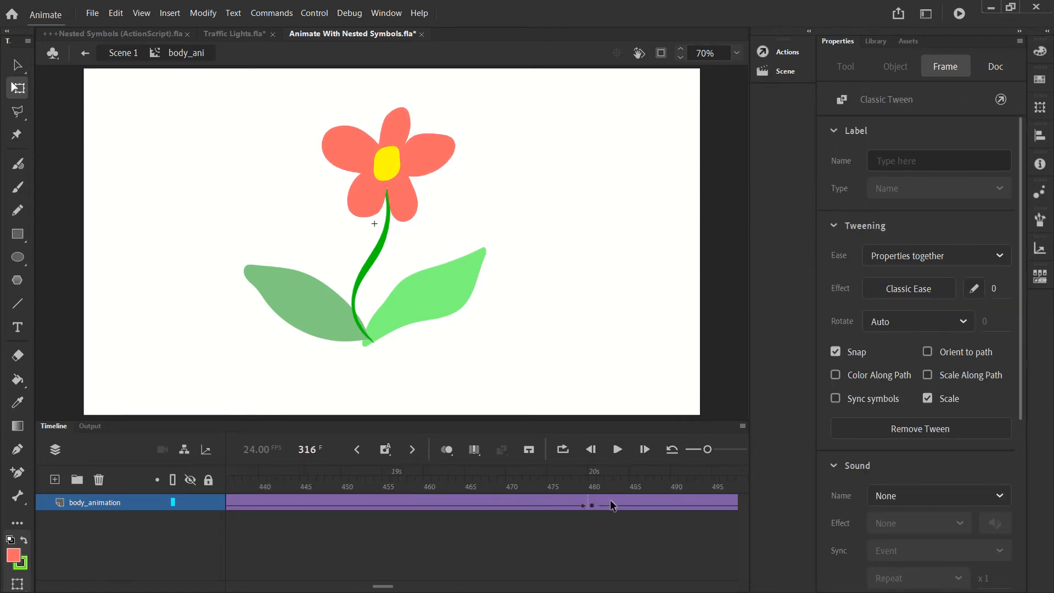
{"action": "left_click", "coordinate": [593, 502]}
{"action": "key", "text": "Return"}
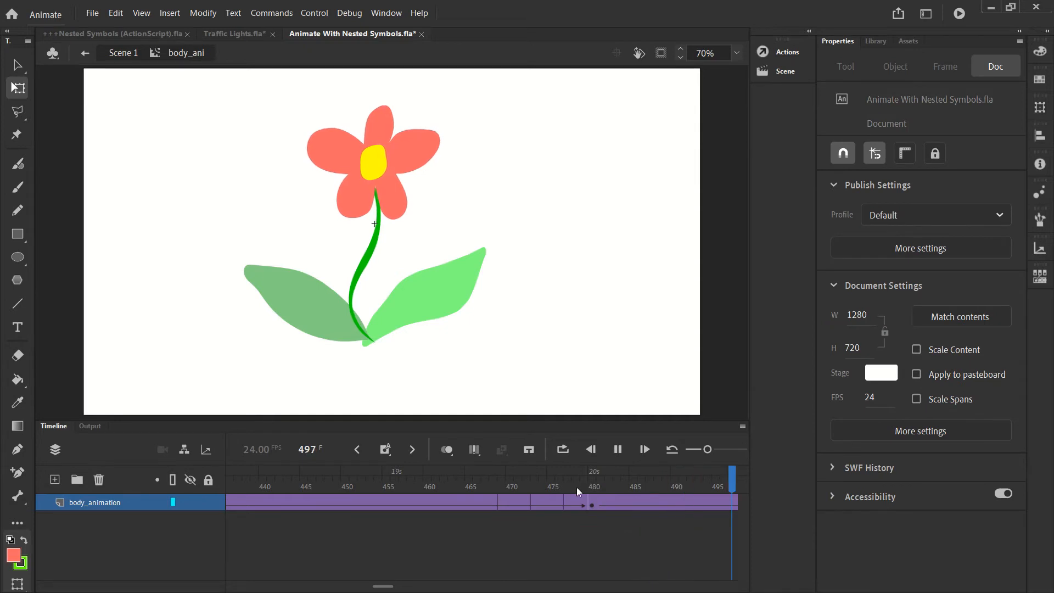
{"action": "left_click", "coordinate": [584, 494]}
Step: Play the body_animation timeline from frame 720 and from shortly before frame 960, and go back to the timeline's start
{"action": "scroll", "coordinate": [584, 491], "scroll_direction": "right", "scroll_amount": 10}
{"action": "scroll", "coordinate": [584, 493], "scroll_direction": "right", "scroll_amount": 5}
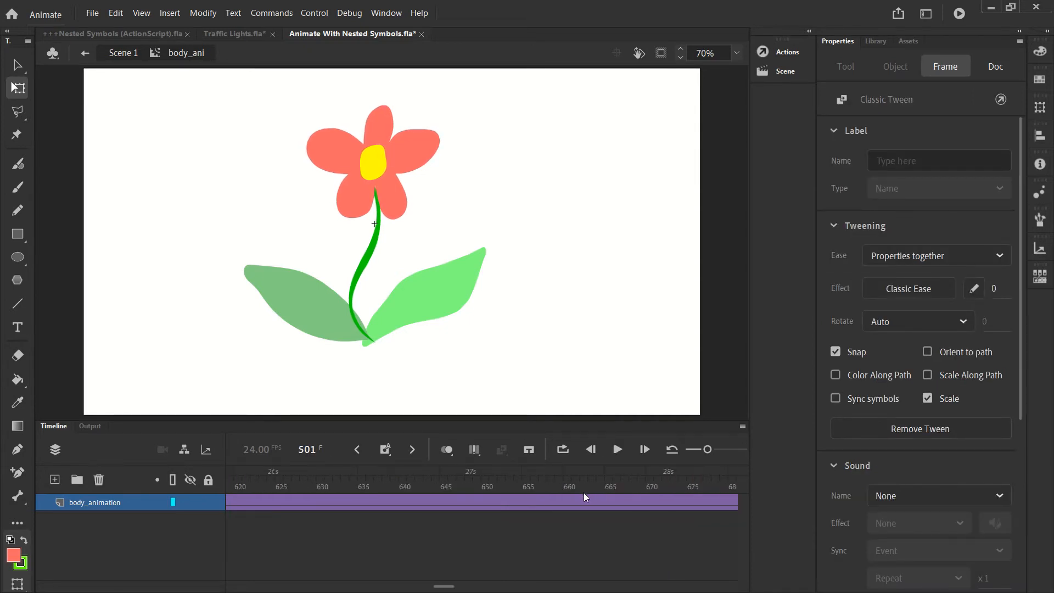
{"action": "scroll", "coordinate": [581, 493], "scroll_direction": "right", "scroll_amount": 1}
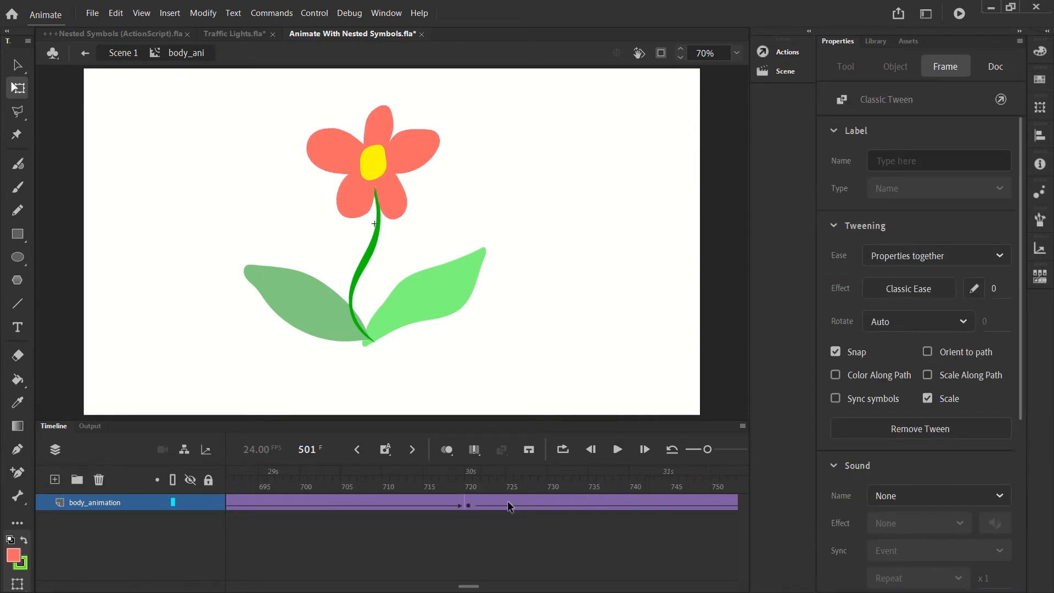
{"action": "left_click", "coordinate": [475, 504]}
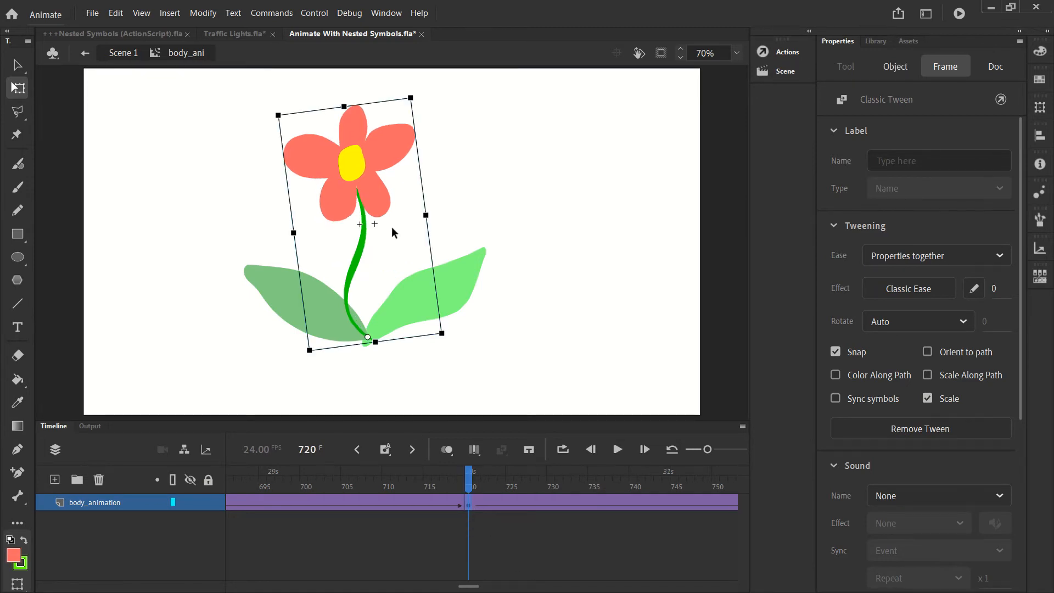
{"action": "key", "text": "Return"}
{"action": "key", "text": "Return"}
{"action": "scroll", "coordinate": [557, 495], "scroll_direction": "right", "scroll_amount": 10}
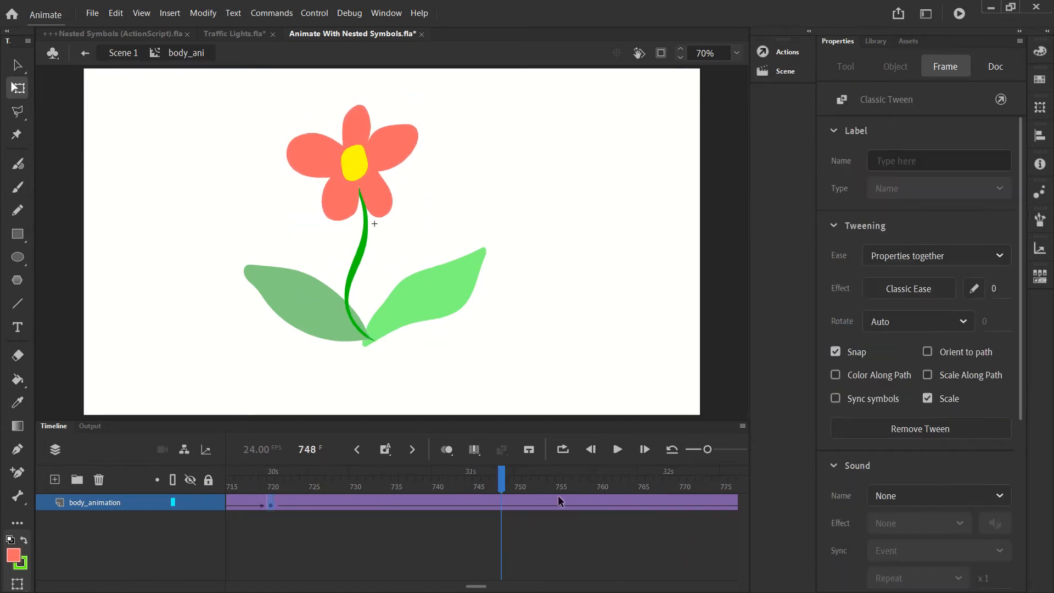
{"action": "scroll", "coordinate": [561, 495], "scroll_direction": "right", "scroll_amount": 5}
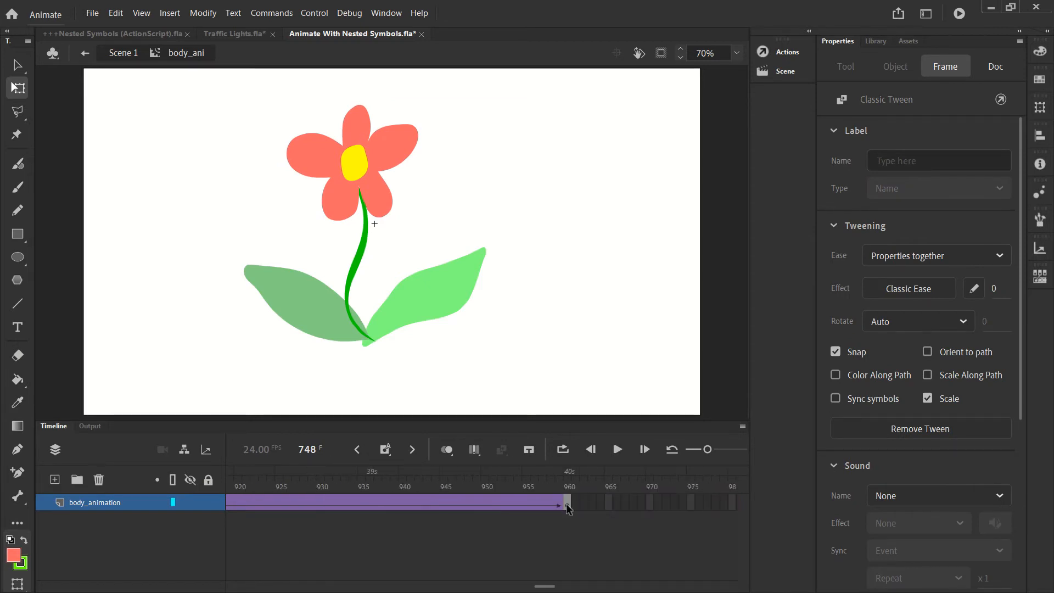
{"action": "left_click", "coordinate": [371, 499]}
{"action": "key", "text": "Return"}
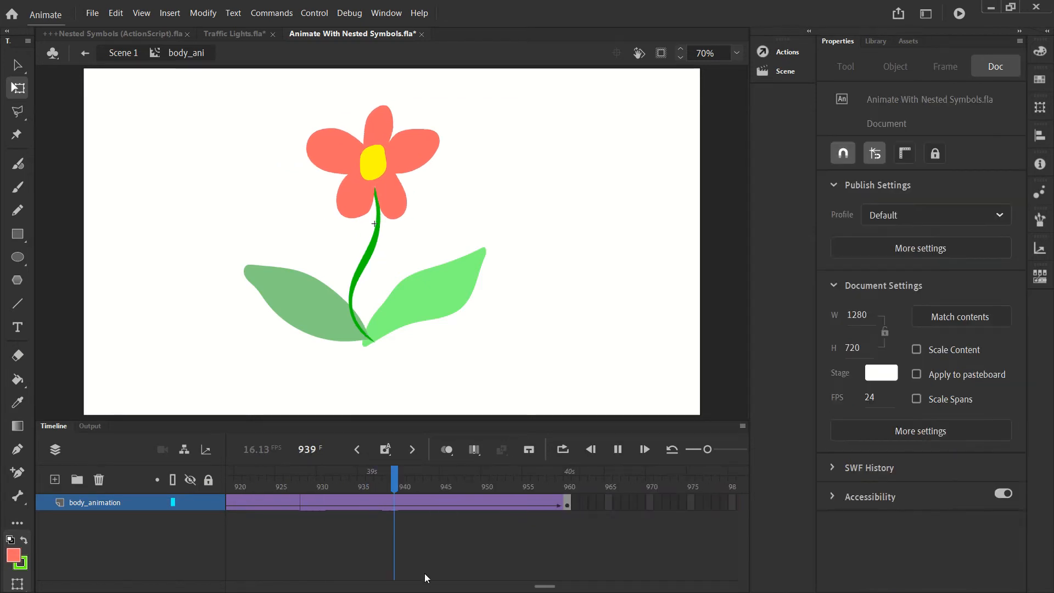
{"action": "left_click_drag", "start_coordinate": [545, 585], "coordinate": [236, 586]}
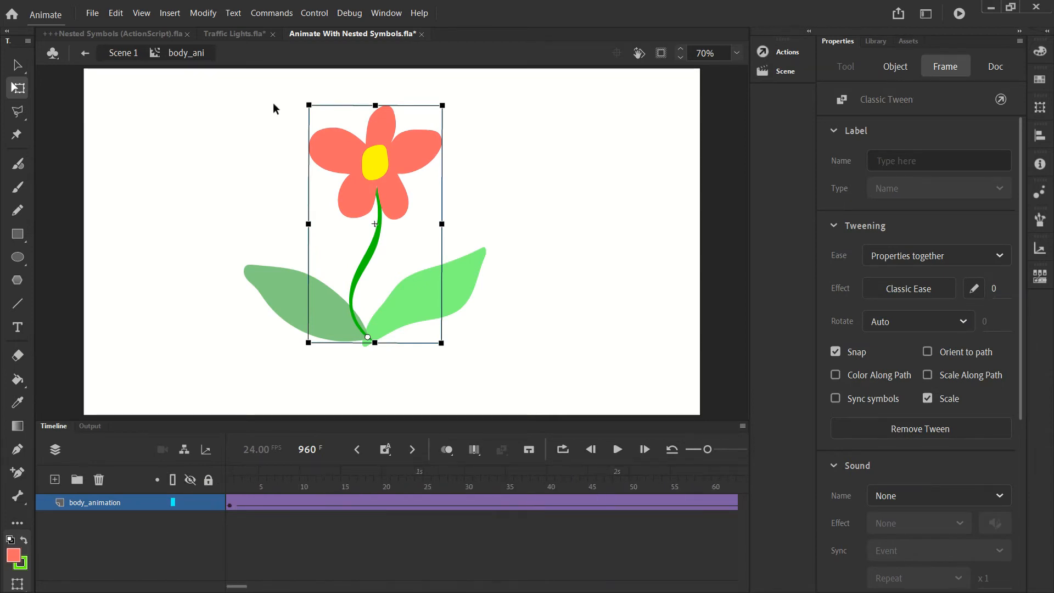
Step: Return to Scene 1 and test the movie to preview the whole flower animation, closing the preview
{"action": "left_click", "coordinate": [115, 54]}
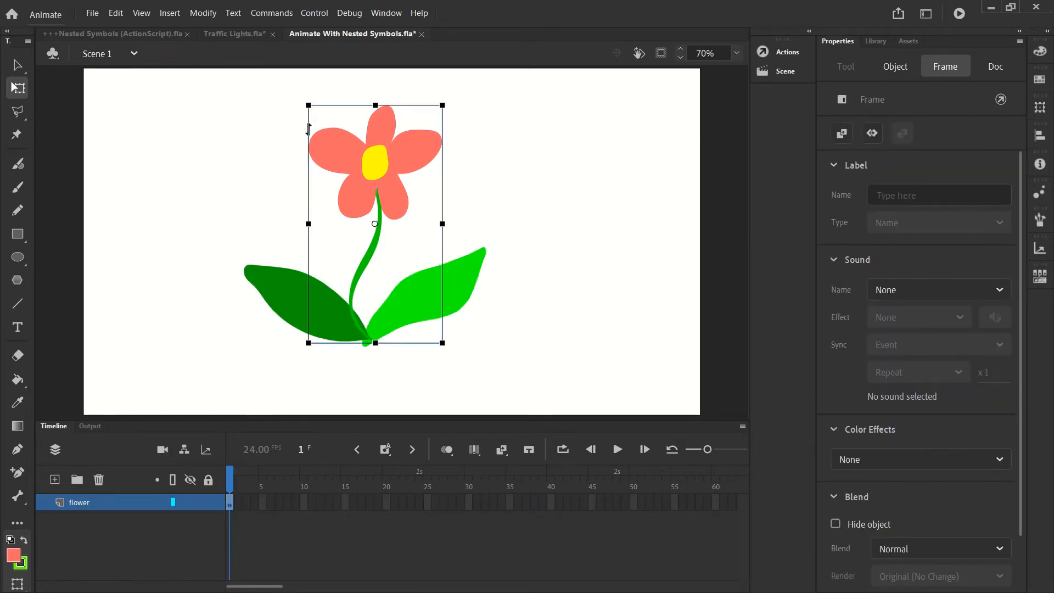
{"action": "left_click", "coordinate": [958, 13]}
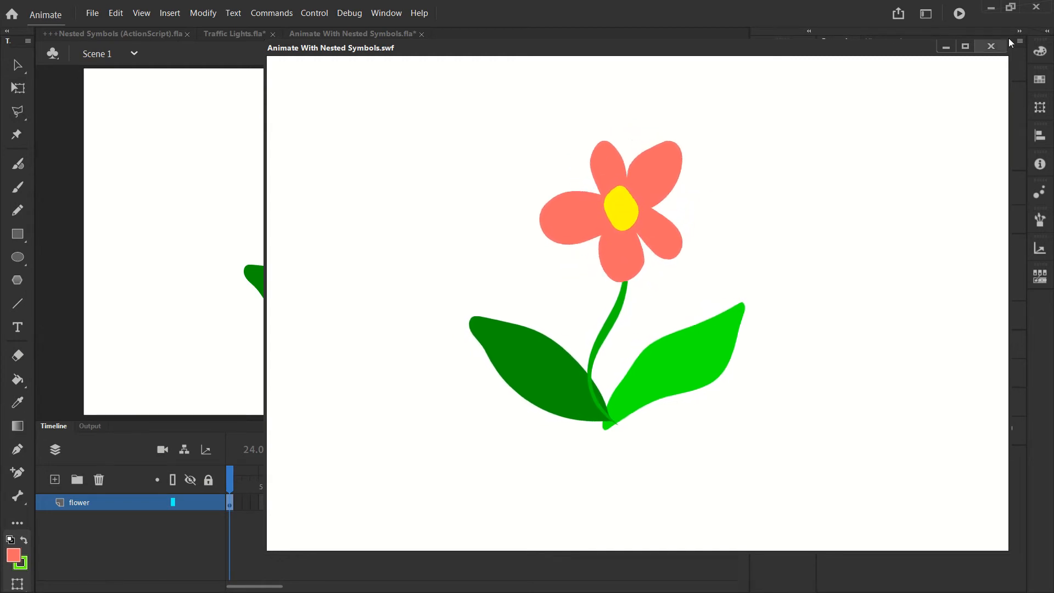
{"action": "left_click", "coordinate": [991, 46]}
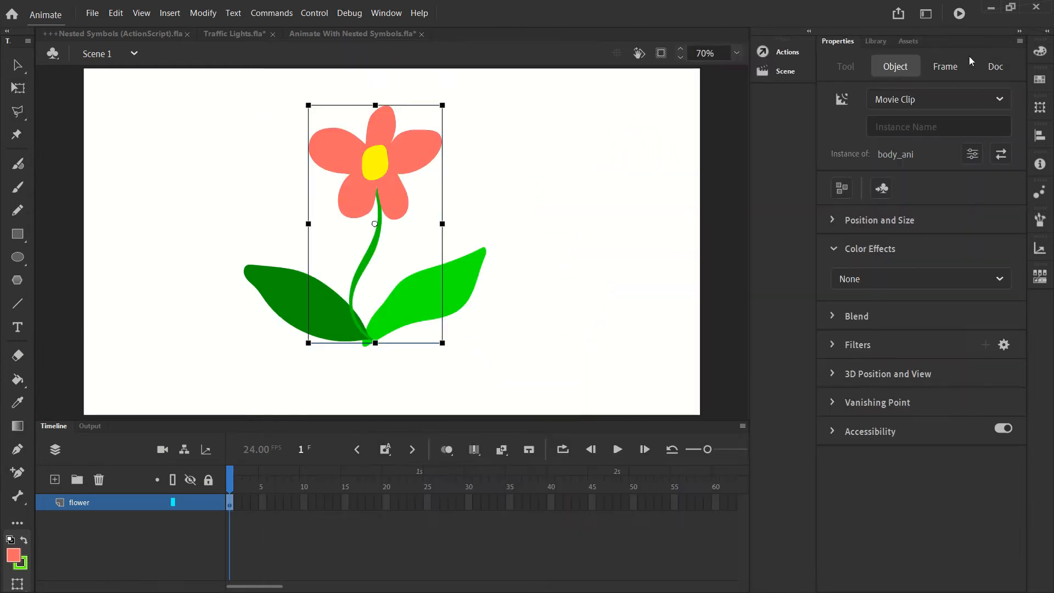
Step: Select the two leaf instances and the body instance in turn with the Selection tool to examine the separate movie clips
{"action": "left_click", "coordinate": [543, 174]}
{"action": "left_click", "coordinate": [17, 65]}
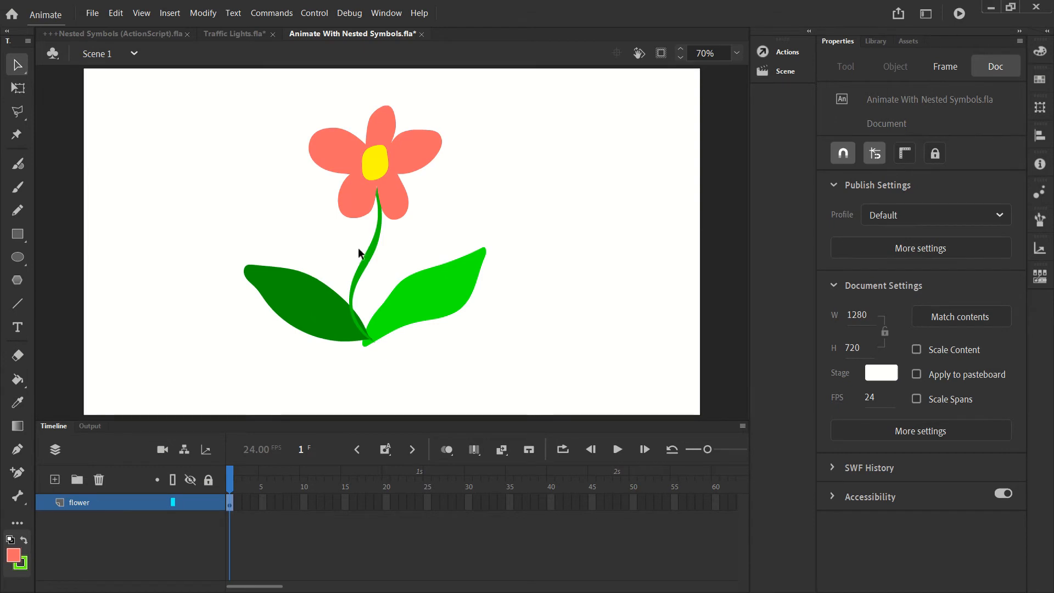
{"action": "left_click", "coordinate": [343, 307]}
{"action": "left_click", "coordinate": [410, 288]}
{"action": "left_click", "coordinate": [391, 255]}
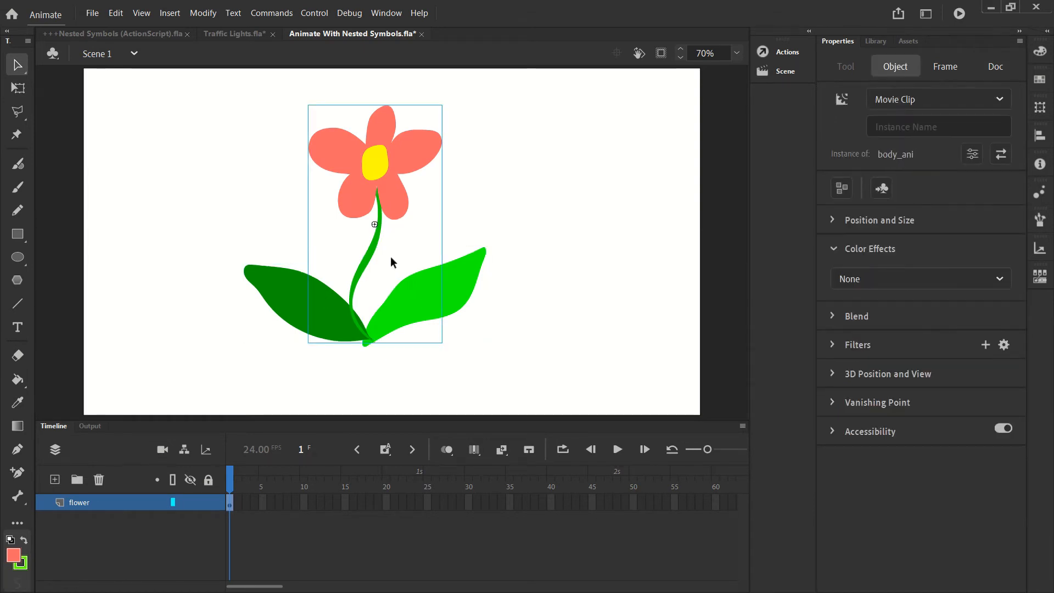
{"action": "left_click", "coordinate": [305, 302]}
{"action": "left_click", "coordinate": [436, 280]}
{"action": "left_click", "coordinate": [400, 176]}
{"action": "left_click", "coordinate": [280, 278]}
{"action": "left_click", "coordinate": [436, 275]}
{"action": "left_click", "coordinate": [401, 168]}
{"action": "left_click", "coordinate": [282, 276]}
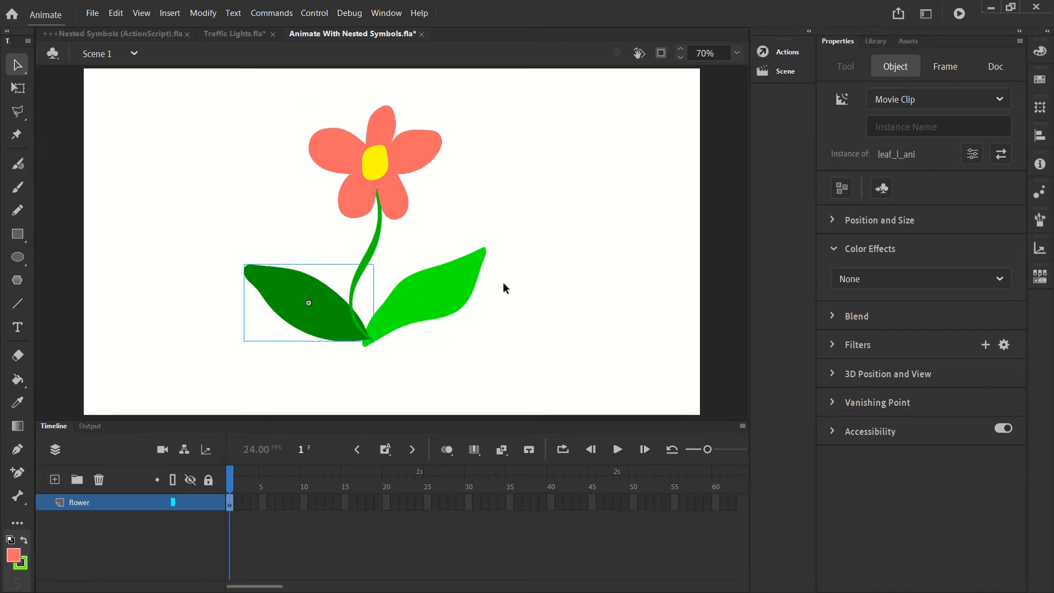
{"action": "left_click", "coordinate": [532, 233]}
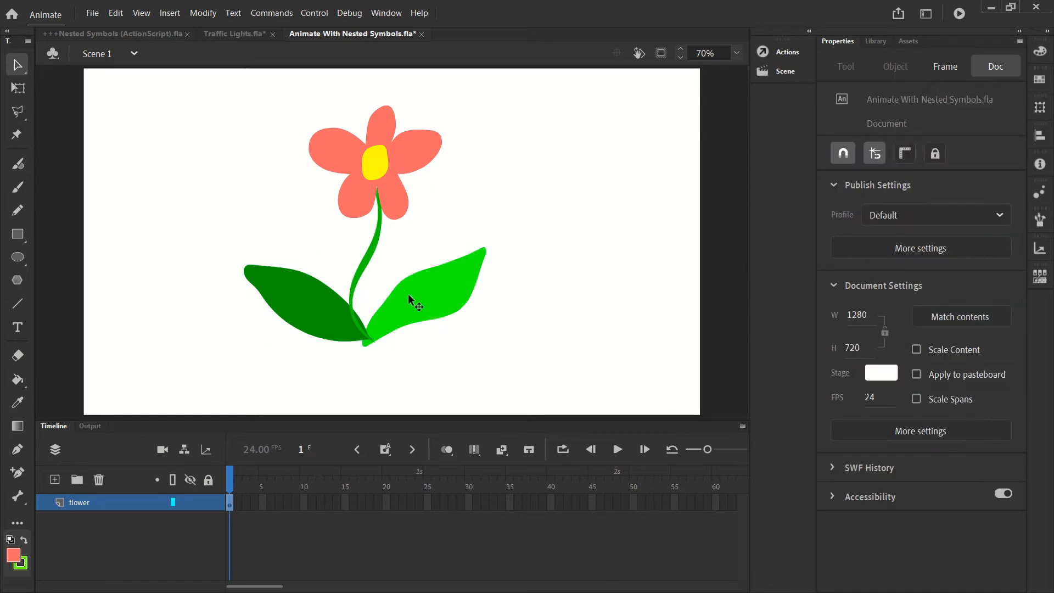
Step: Send the dark green left leaf instance to the back of the stacking order
{"action": "left_click", "coordinate": [304, 301]}
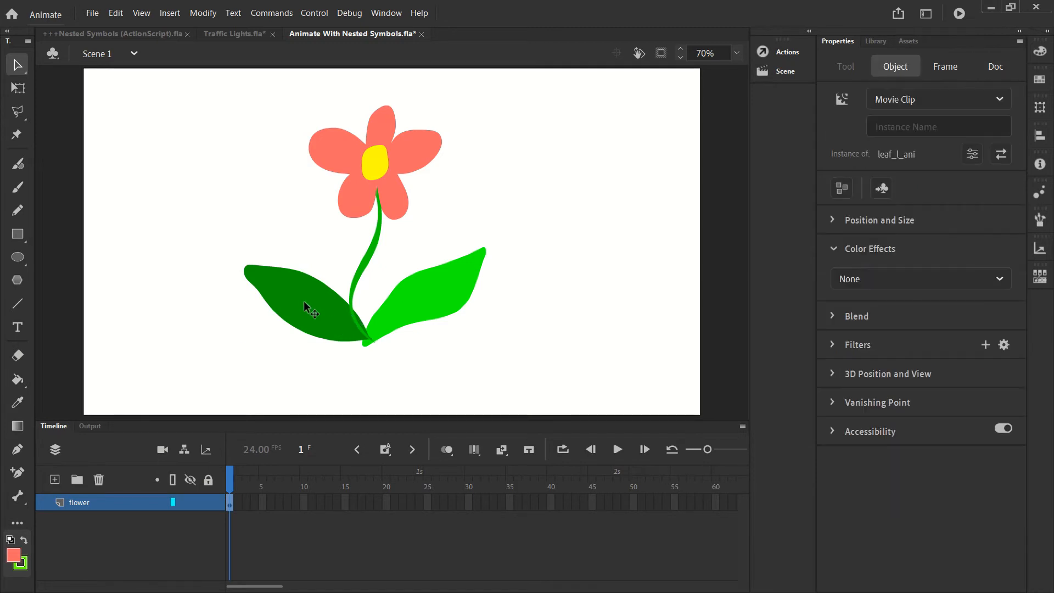
{"action": "left_click", "coordinate": [203, 14]}
{"action": "mouse_move", "coordinate": [304, 176]}
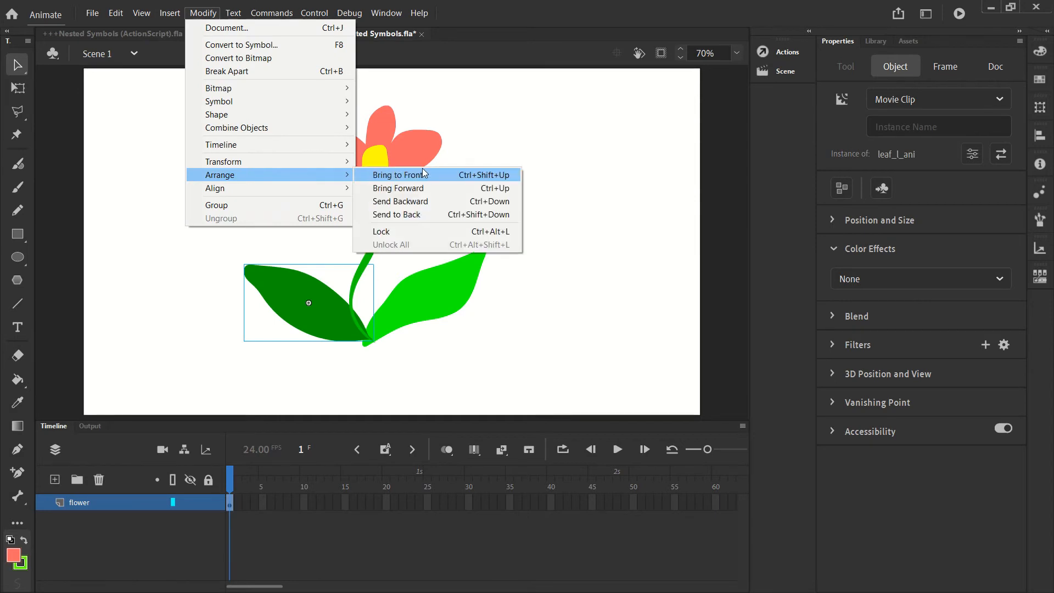
{"action": "left_click", "coordinate": [407, 215]}
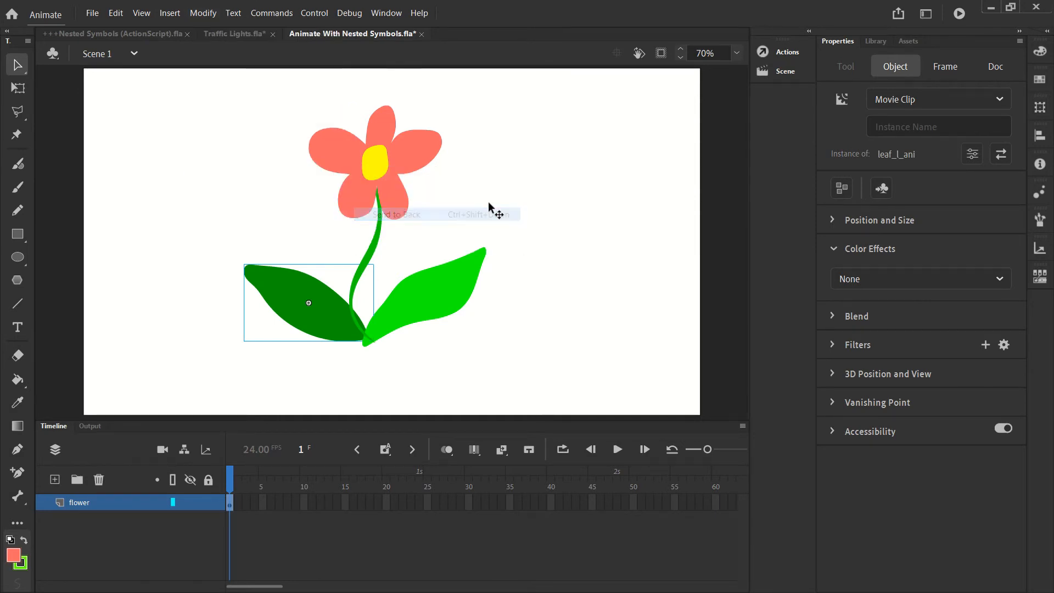
Step: Bring the light green right leaf to the front of the stacking order
{"action": "left_click", "coordinate": [442, 292]}
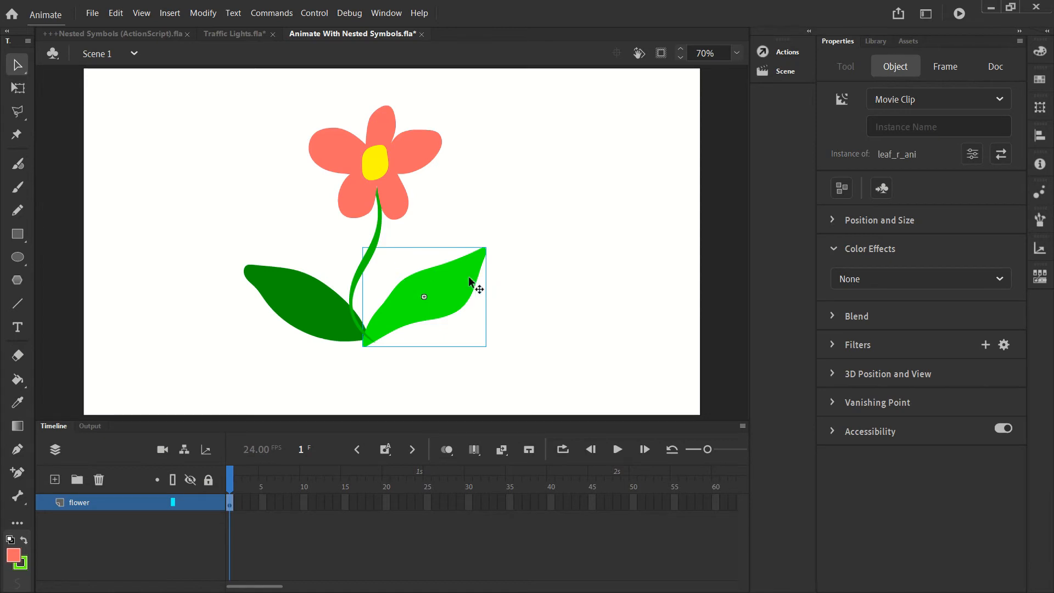
{"action": "left_click", "coordinate": [202, 13]}
{"action": "mouse_move", "coordinate": [225, 173]}
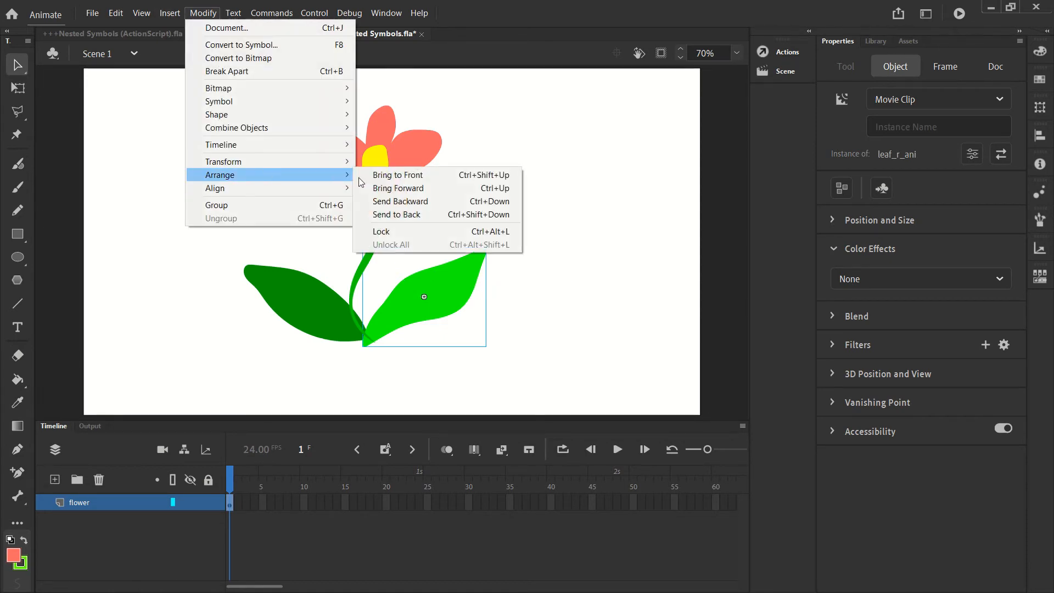
{"action": "left_click", "coordinate": [434, 175]}
{"action": "left_click", "coordinate": [518, 240]}
Step: Nudge the flower body and both leaves slightly so they meet at the base of the stem
{"action": "left_click", "coordinate": [427, 295]}
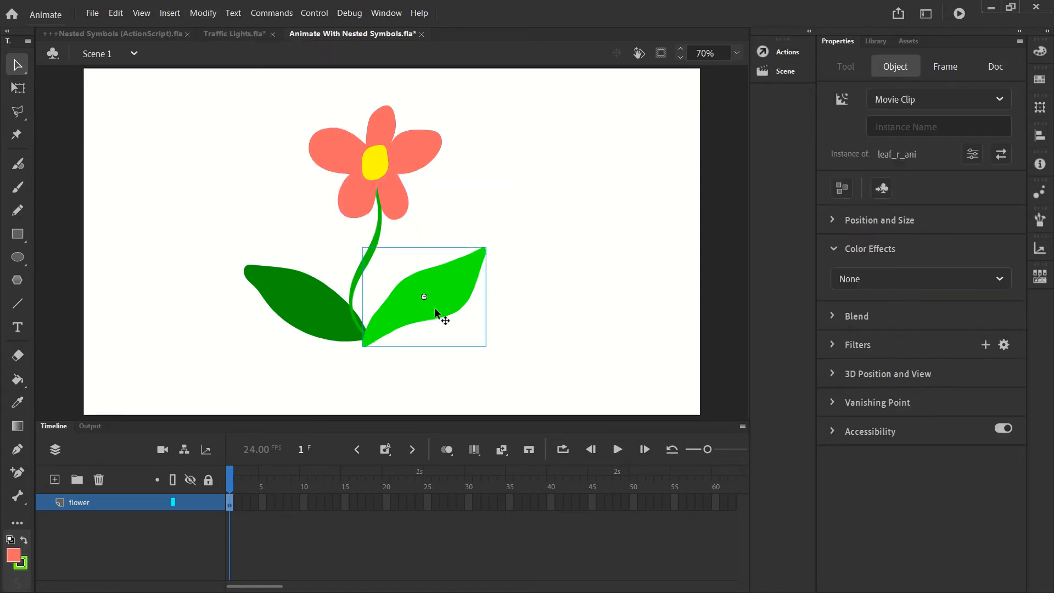
{"action": "left_click", "coordinate": [355, 280]}
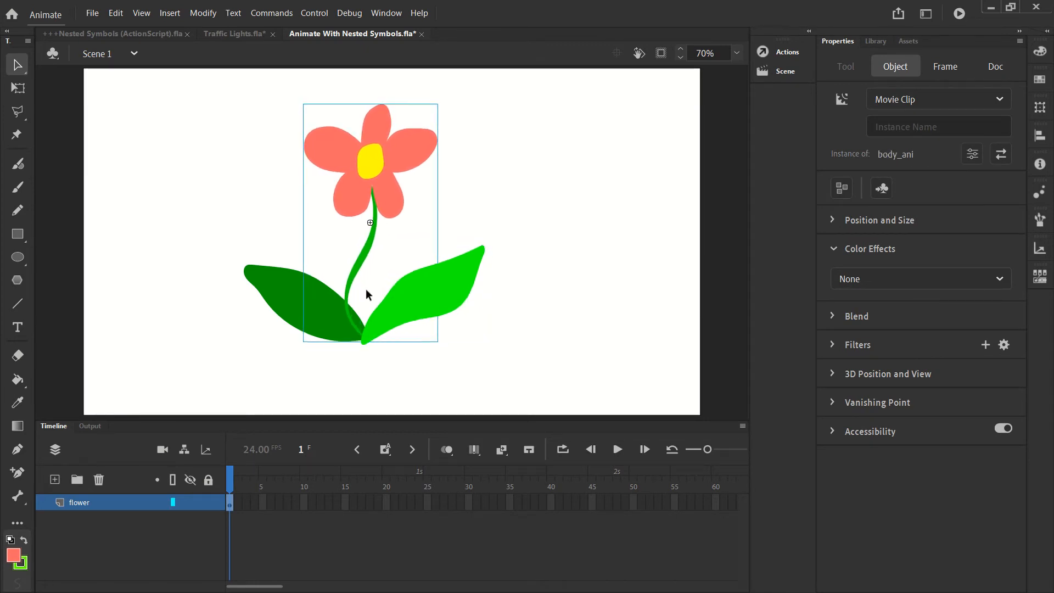
{"action": "left_click", "coordinate": [331, 323]}
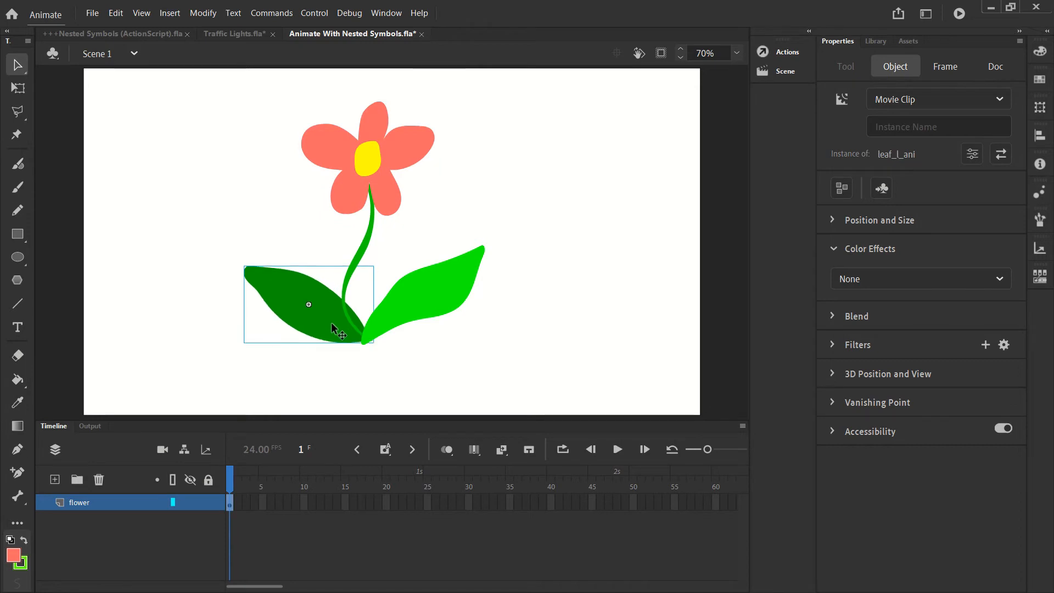
{"action": "left_click", "coordinate": [436, 356]}
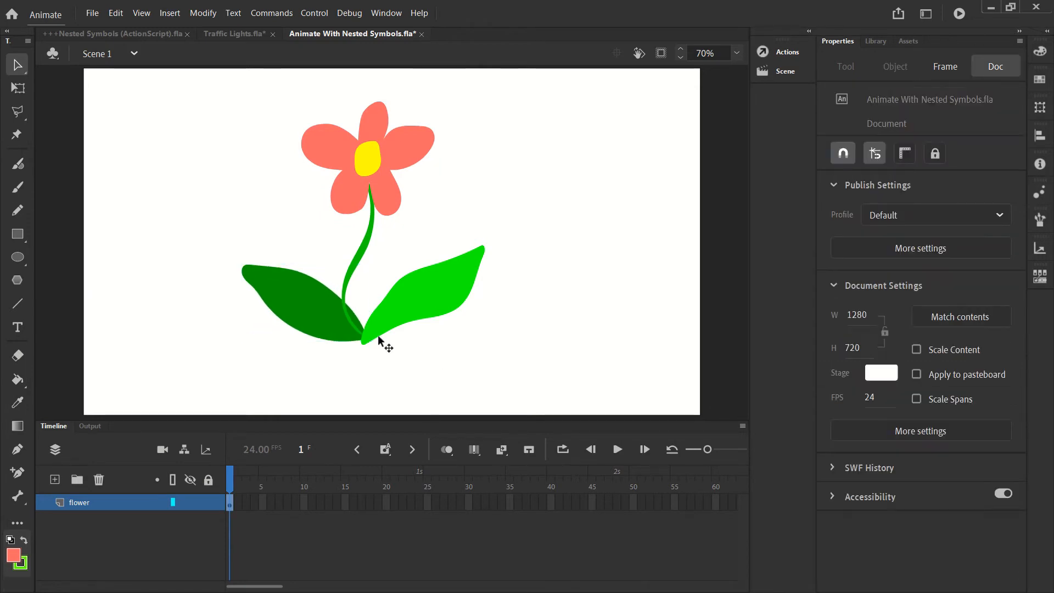
{"action": "left_click", "coordinate": [384, 331]}
{"action": "left_click", "coordinate": [424, 365]}
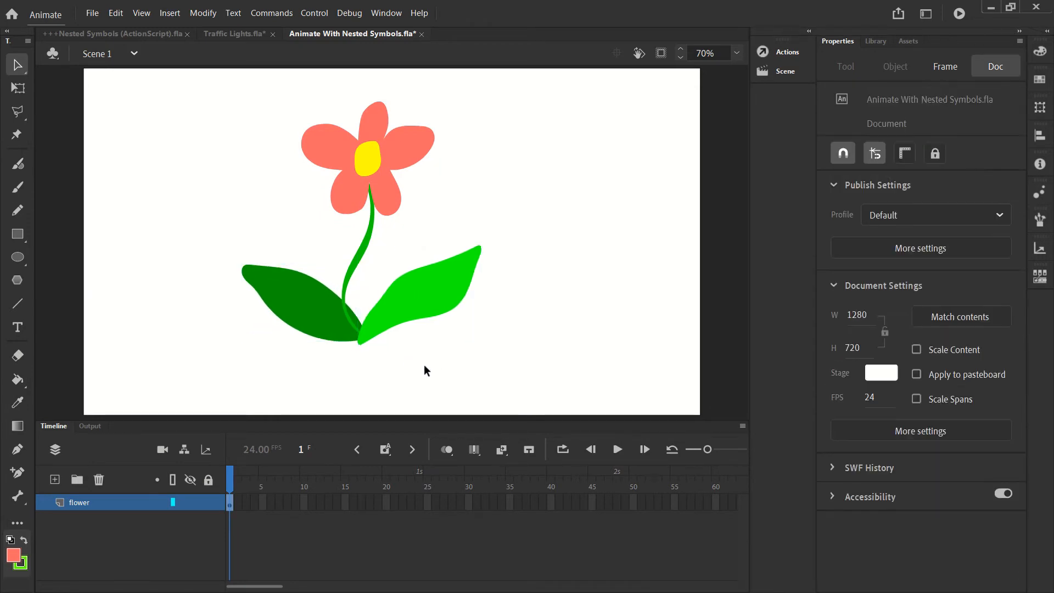
Step: Test the movie to check the animated flower and close the preview
{"action": "left_click", "coordinate": [955, 17]}
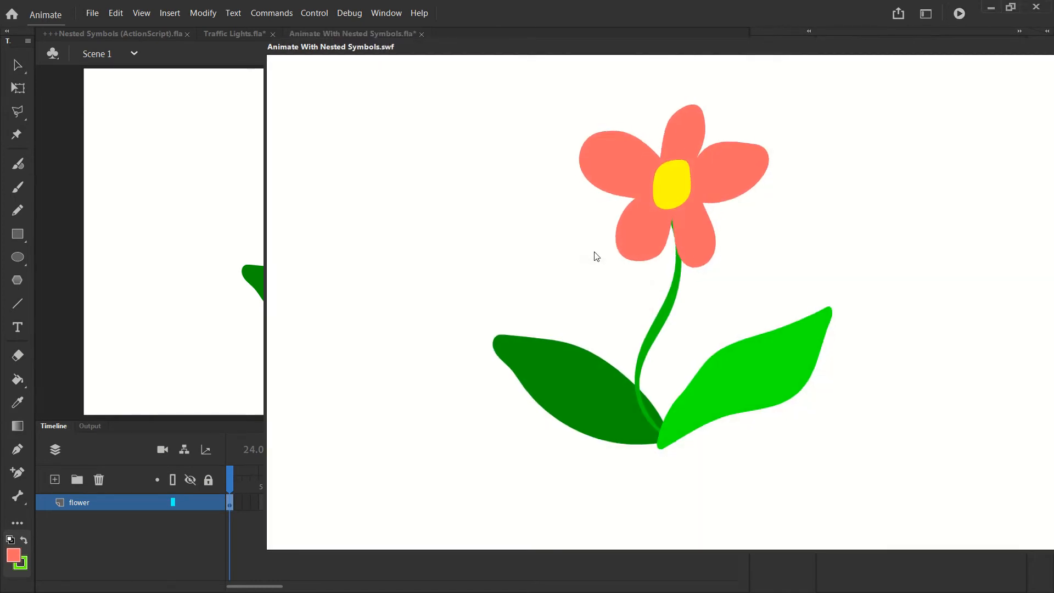
{"action": "left_click_drag", "start_coordinate": [707, 41], "coordinate": [632, 44]}
{"action": "left_click_drag", "start_coordinate": [954, 49], "coordinate": [895, 55]}
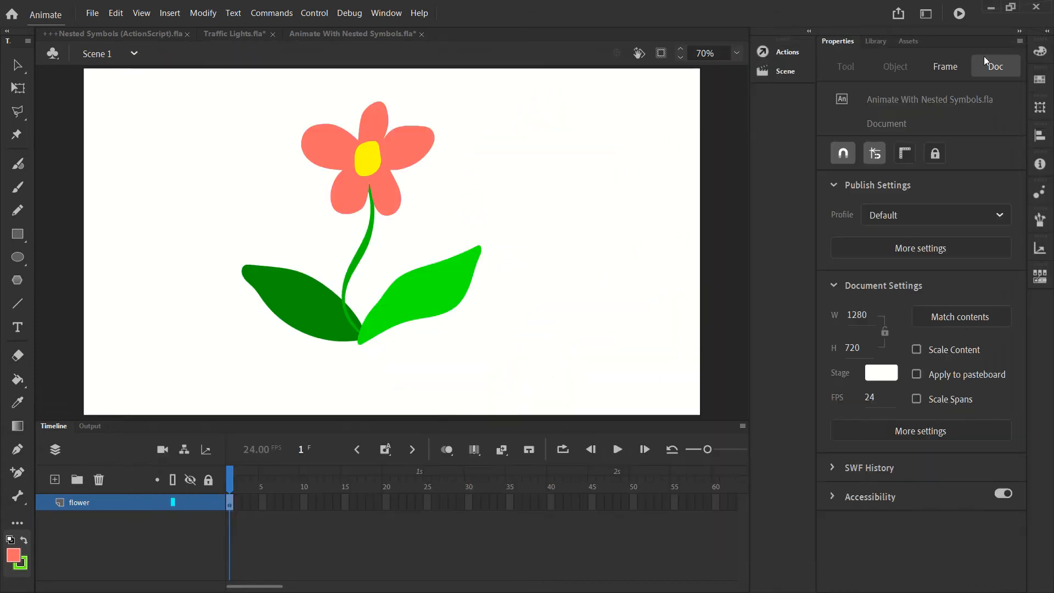
{"action": "left_click", "coordinate": [994, 54]}
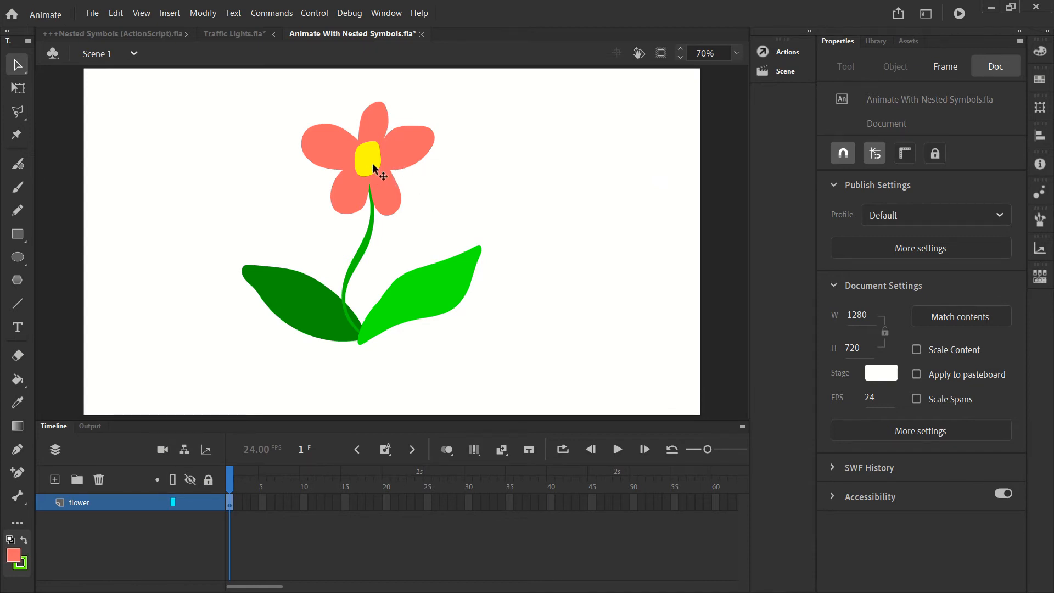
Step: Try moving the flower body alone and all three flower parts together, undoing each move
{"action": "left_click_drag", "start_coordinate": [356, 167], "coordinate": [559, 130]}
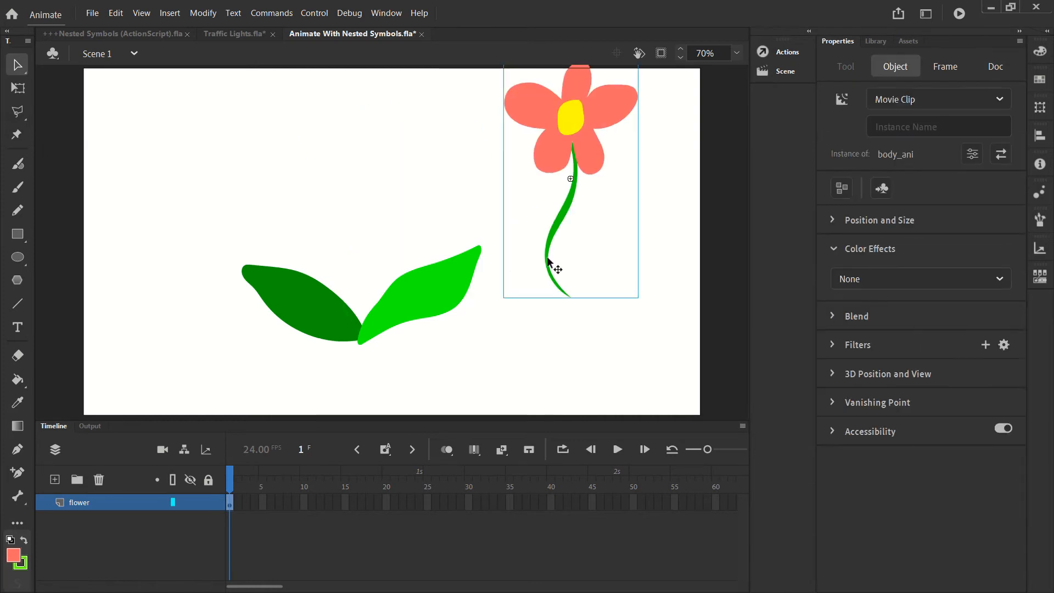
{"action": "key", "text": "ctrl+z"}
{"action": "left_click", "coordinate": [285, 282], "text": "shift"}
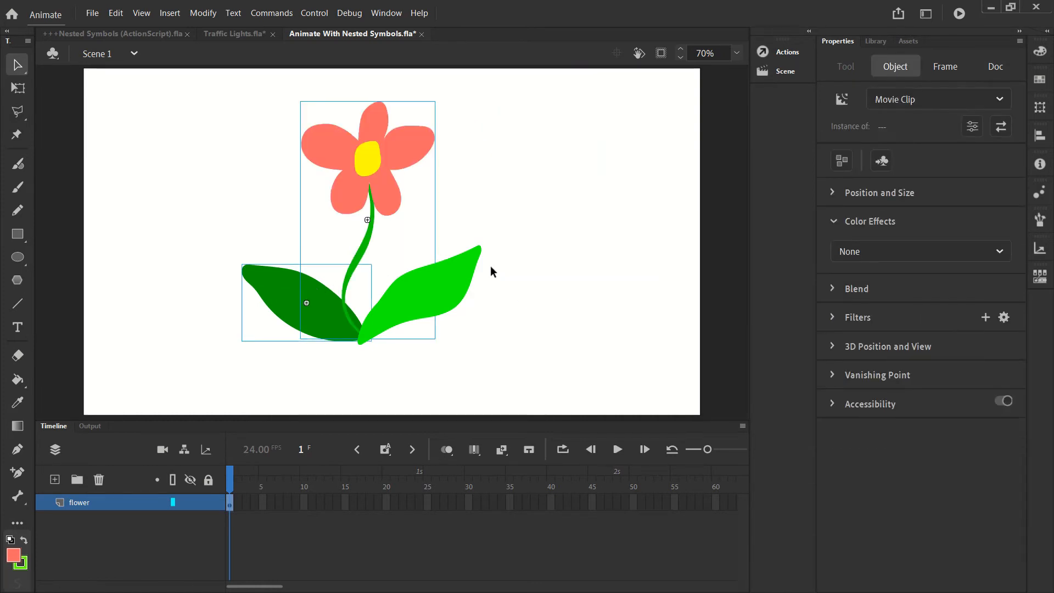
{"action": "left_click", "coordinate": [466, 265], "text": "shift"}
{"action": "left_click_drag", "start_coordinate": [432, 165], "coordinate": [554, 191]}
{"action": "key", "text": "ctrl+z"}
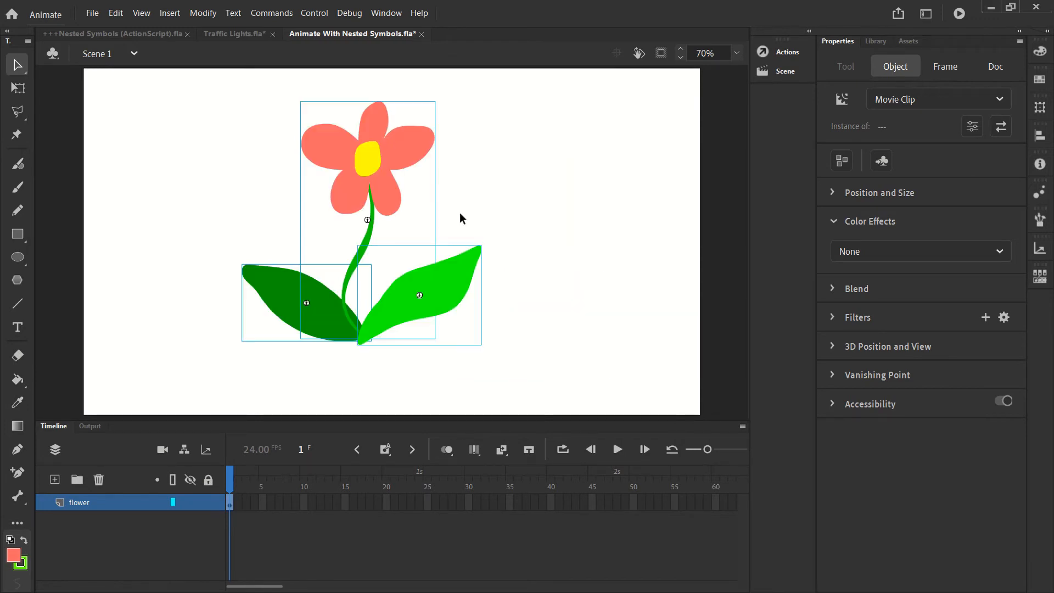
{"action": "left_click", "coordinate": [494, 190]}
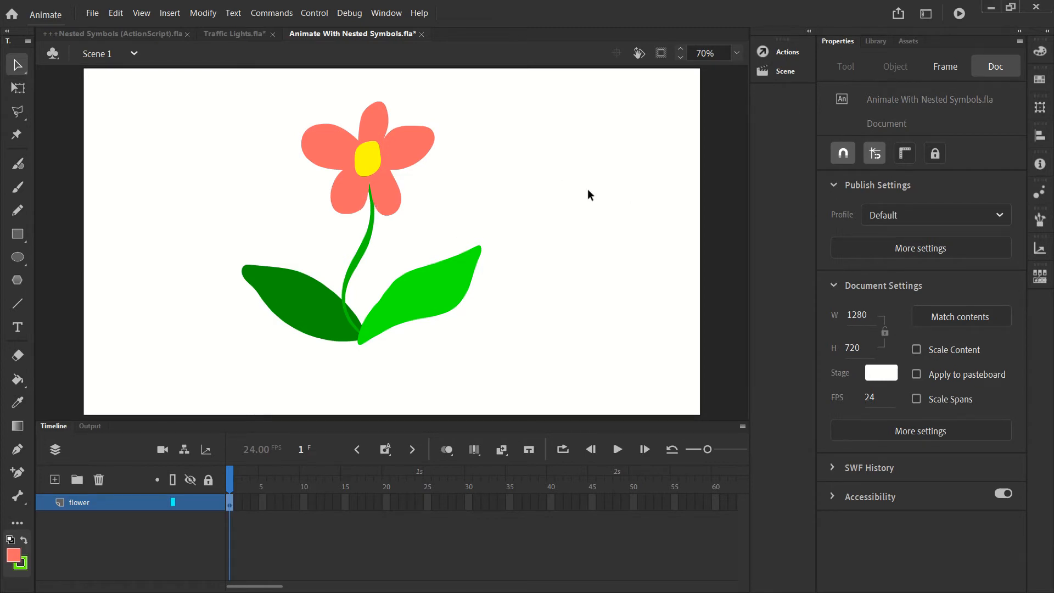
Step: Convert the flower body and both leaves together into one Graphic symbol named flower
{"action": "left_click_drag", "start_coordinate": [509, 116], "coordinate": [207, 344]}
{"action": "left_click", "coordinate": [244, 306]}
{"action": "left_click", "coordinate": [284, 290]}
{"action": "left_click", "coordinate": [368, 162], "text": "shift"}
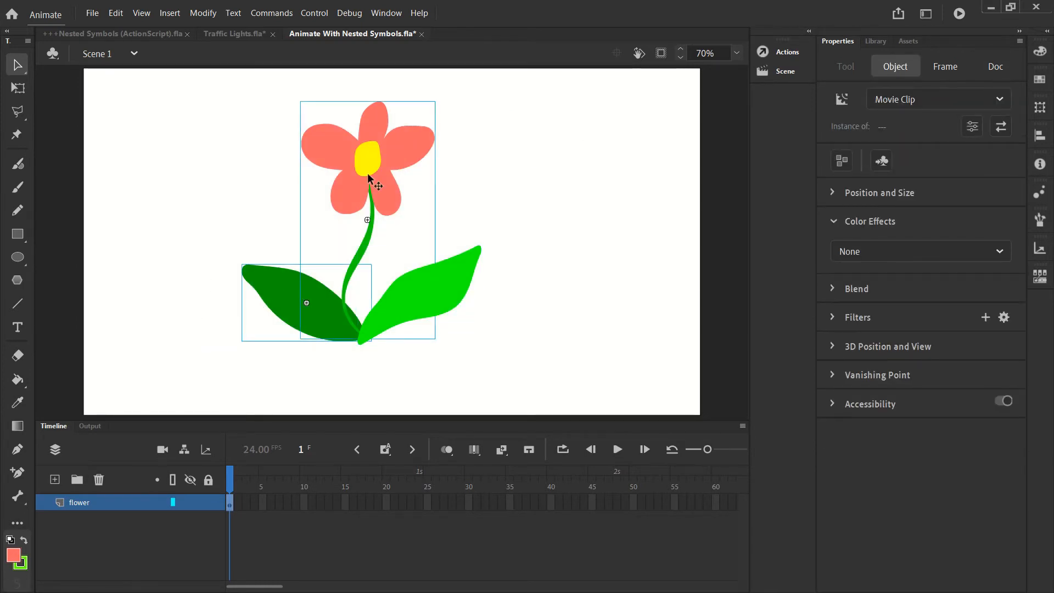
{"action": "left_click", "coordinate": [441, 271], "text": "shift"}
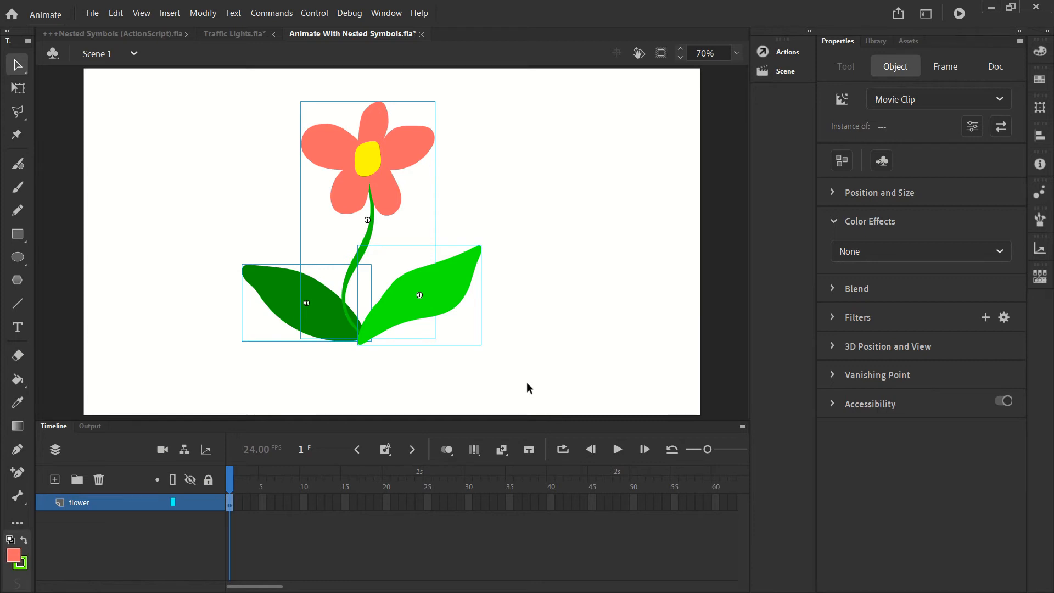
{"action": "key", "text": "F8"}
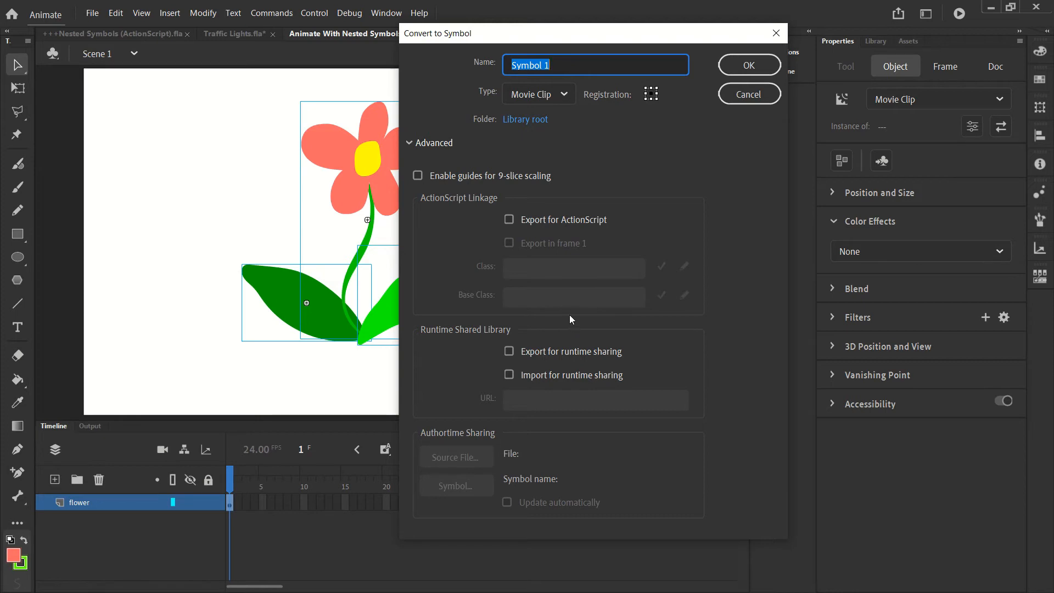
{"action": "left_click", "coordinate": [562, 92]}
{"action": "left_click", "coordinate": [528, 161]}
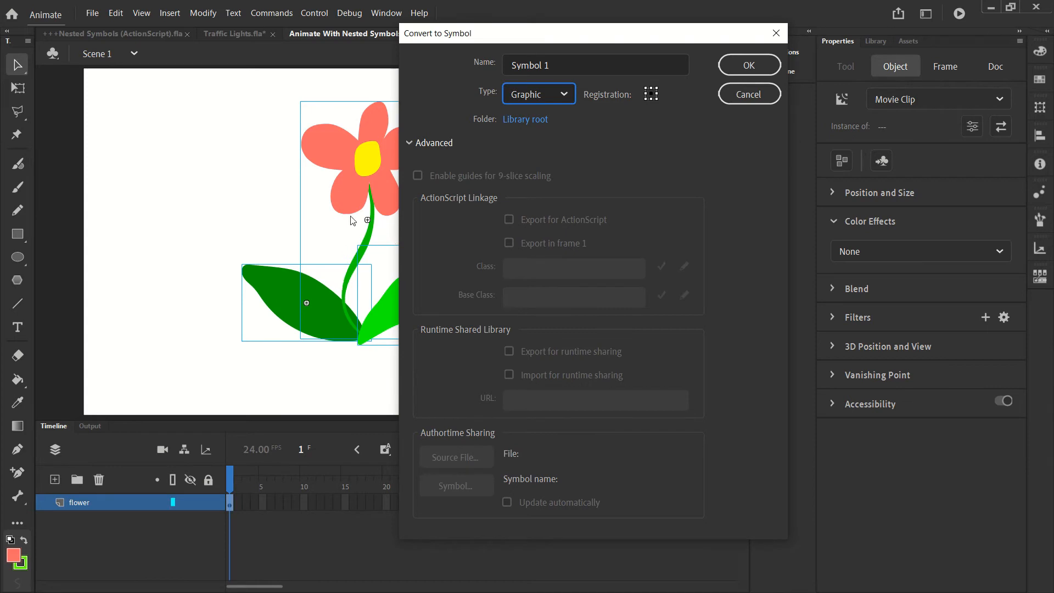
{"action": "triple_click", "coordinate": [559, 61]}
{"action": "type", "text": "flower"}
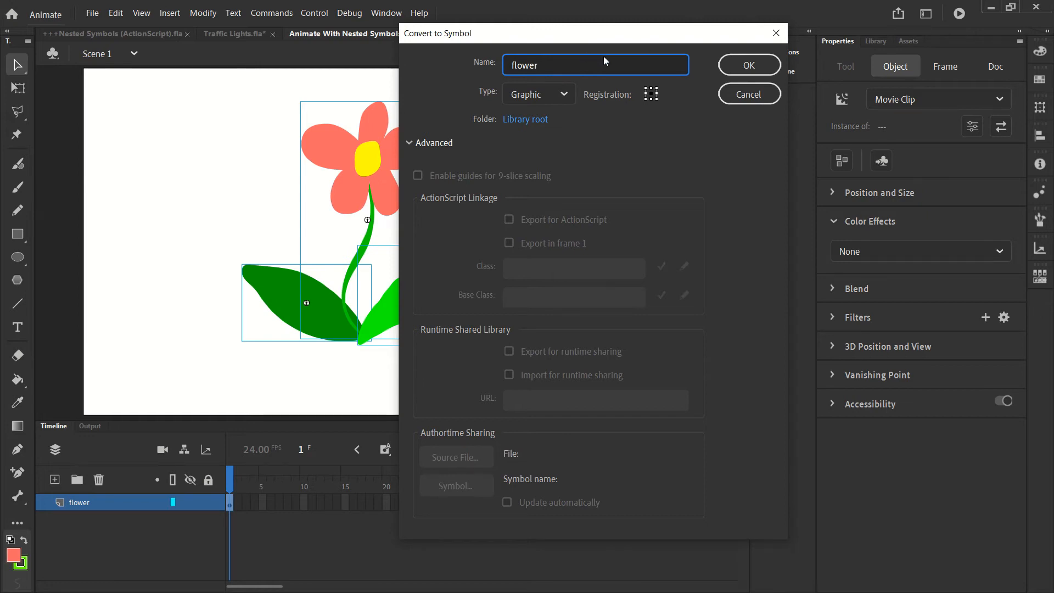
{"action": "left_click", "coordinate": [739, 69]}
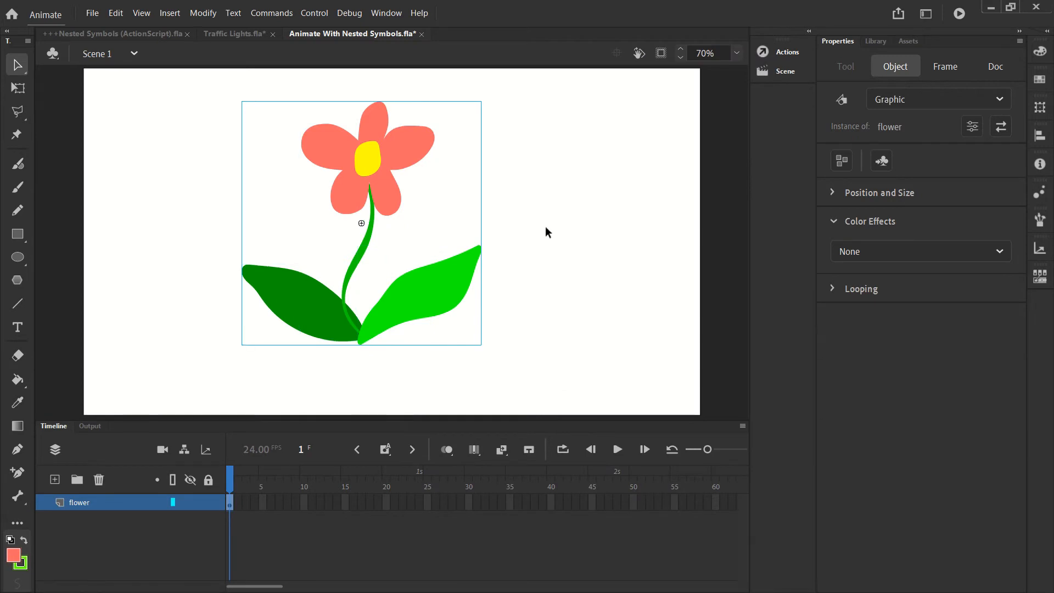
Step: Move the whole flower toward the lower left of the stage and test the movie
{"action": "left_click", "coordinate": [452, 163]}
{"action": "left_click_drag", "start_coordinate": [385, 164], "coordinate": [171, 213]}
{"action": "left_click", "coordinate": [492, 168]}
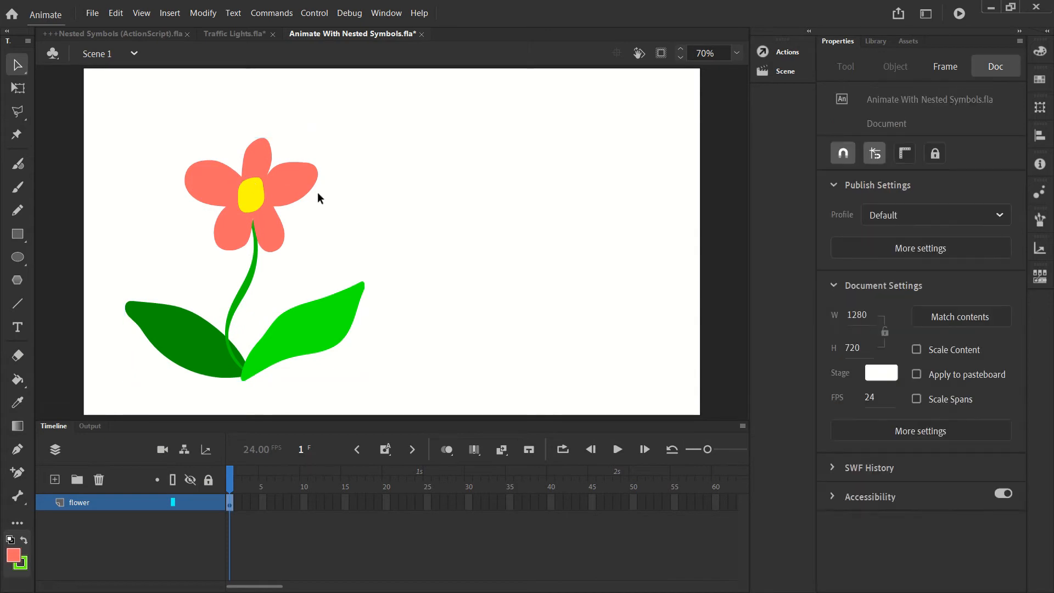
{"action": "left_click", "coordinate": [959, 13]}
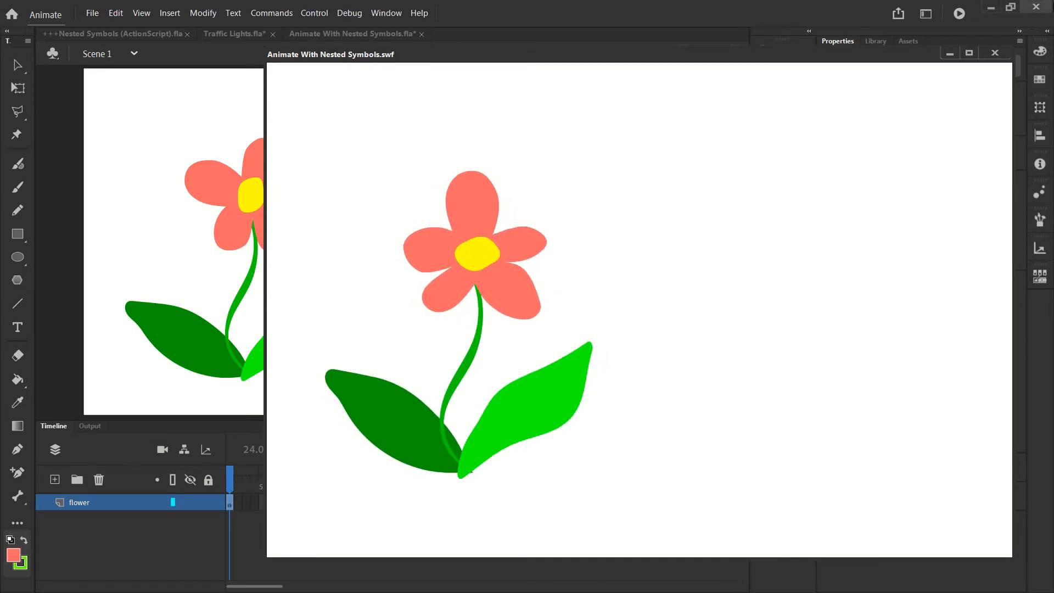
{"action": "left_click", "coordinate": [996, 52]}
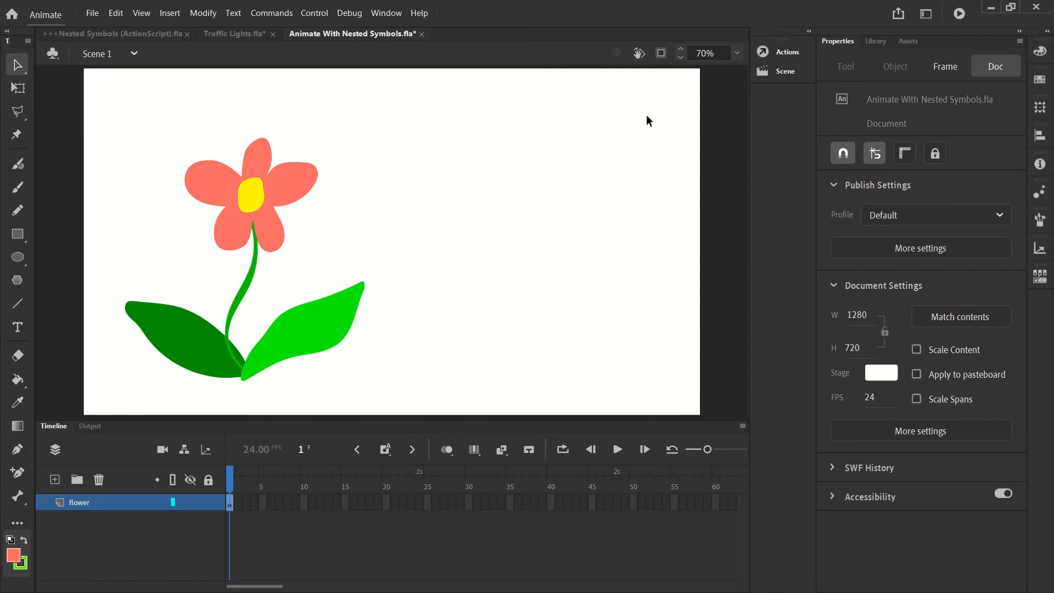
Step: Add three more instances of the flower symbol in a row across the stage and test the movie
{"action": "left_click", "coordinate": [875, 41]}
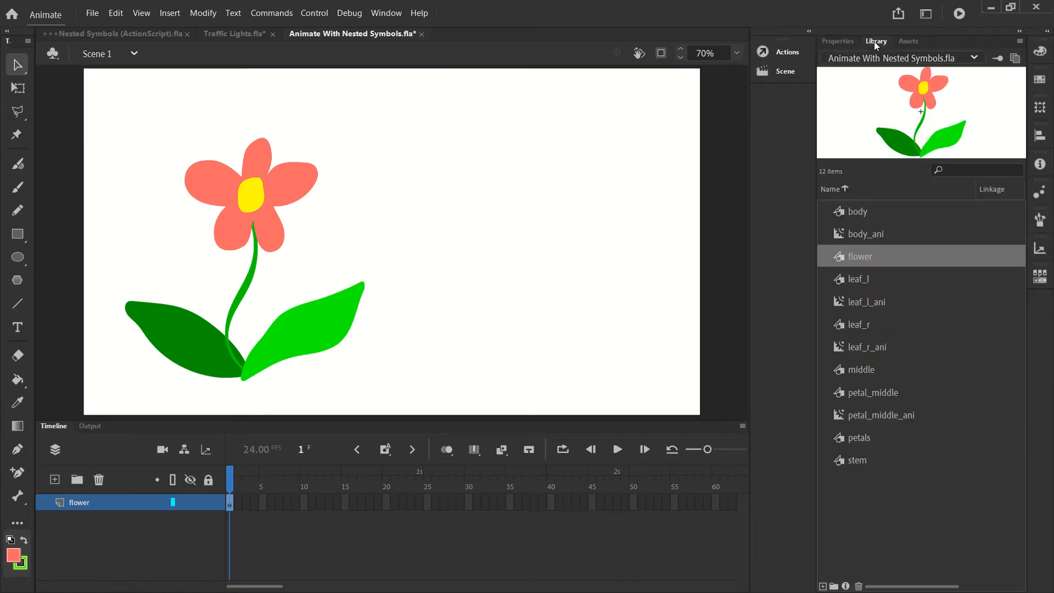
{"action": "left_click_drag", "start_coordinate": [867, 261], "coordinate": [387, 250]}
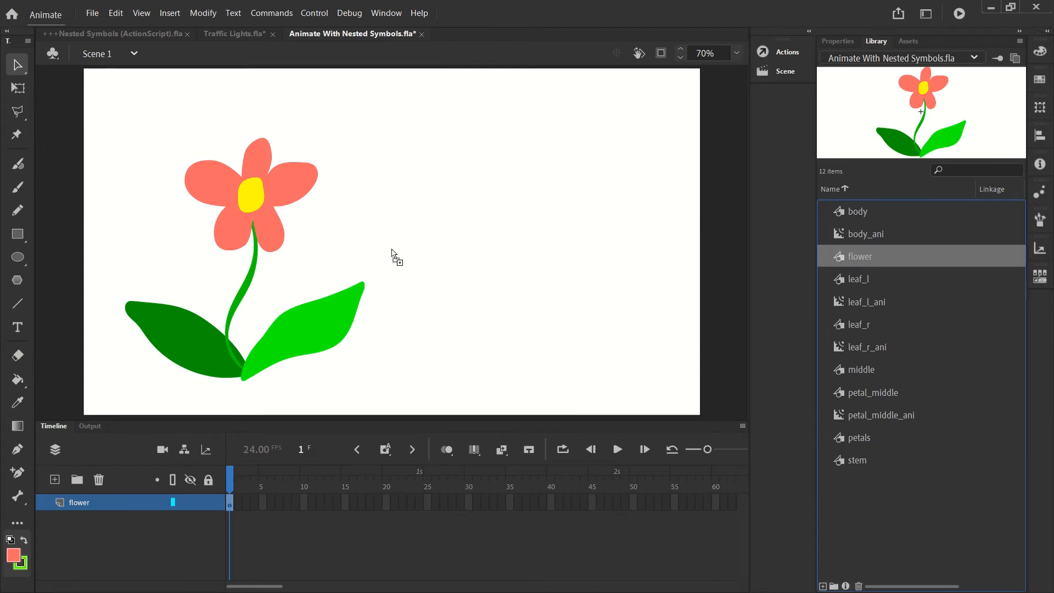
{"action": "left_click_drag", "start_coordinate": [829, 254], "coordinate": [505, 235]}
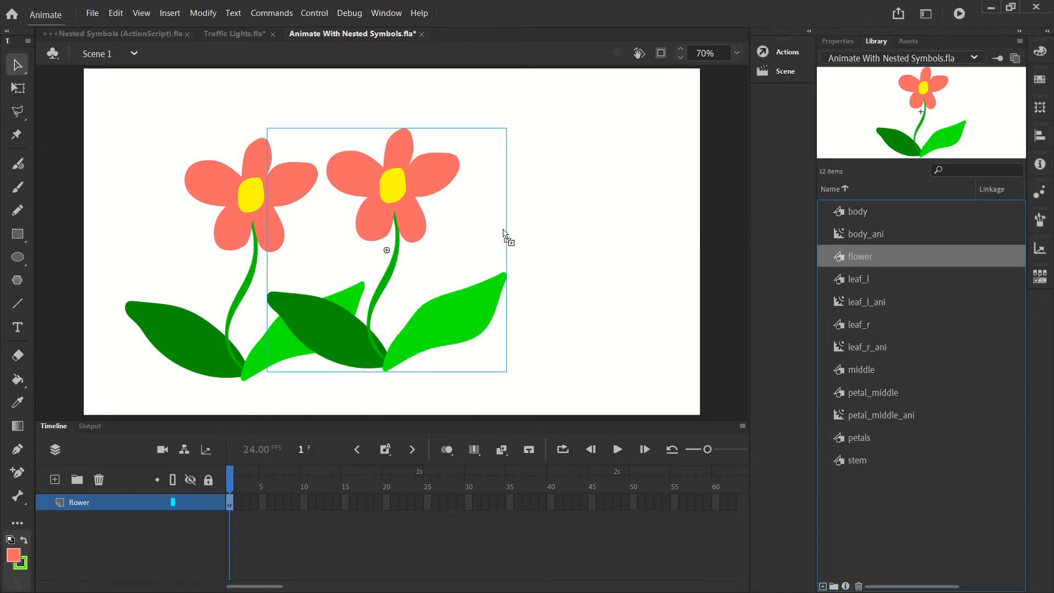
{"action": "left_click_drag", "start_coordinate": [817, 259], "coordinate": [618, 256]}
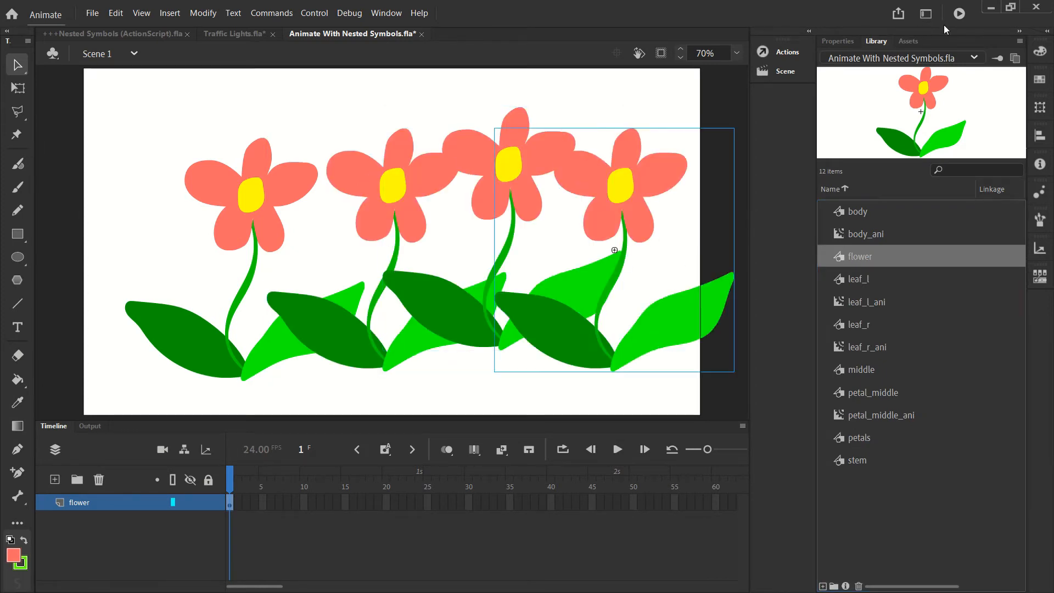
{"action": "left_click", "coordinate": [959, 13]}
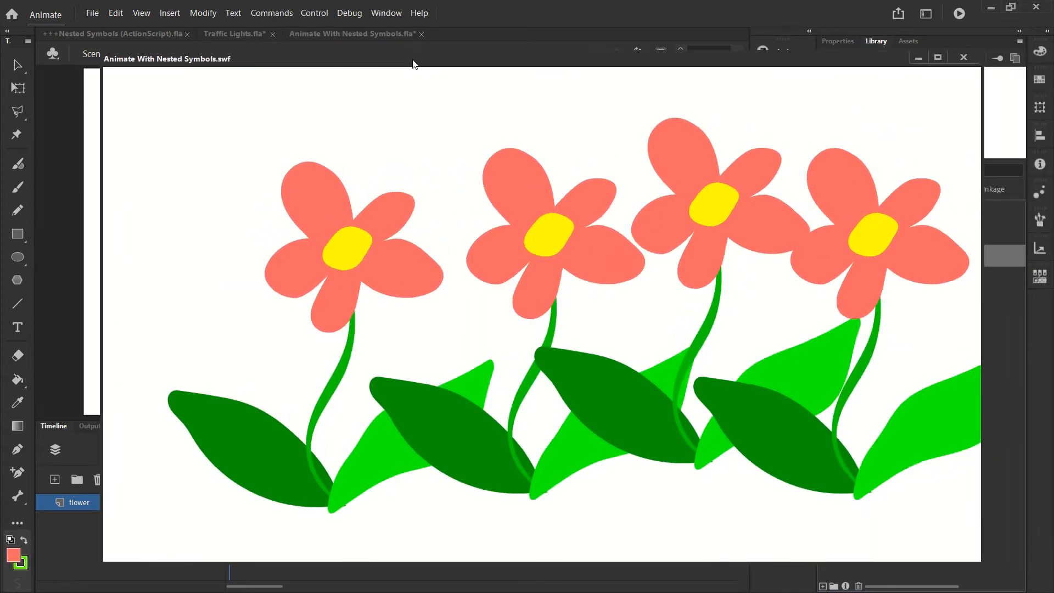
{"action": "left_click", "coordinate": [963, 57]}
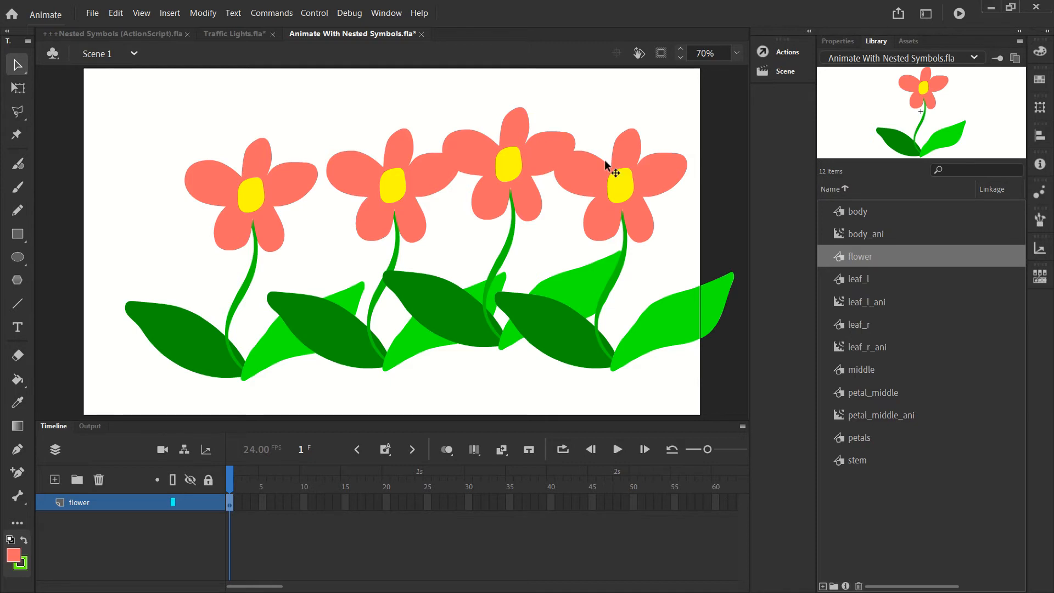
Step: Reposition each of the four flower instances across the stage and clear the selection
{"action": "left_click_drag", "start_coordinate": [255, 202], "coordinate": [234, 188]}
{"action": "left_click_drag", "start_coordinate": [398, 170], "coordinate": [346, 187]}
{"action": "left_click_drag", "start_coordinate": [503, 160], "coordinate": [477, 191]}
{"action": "left_click_drag", "start_coordinate": [611, 153], "coordinate": [589, 119]}
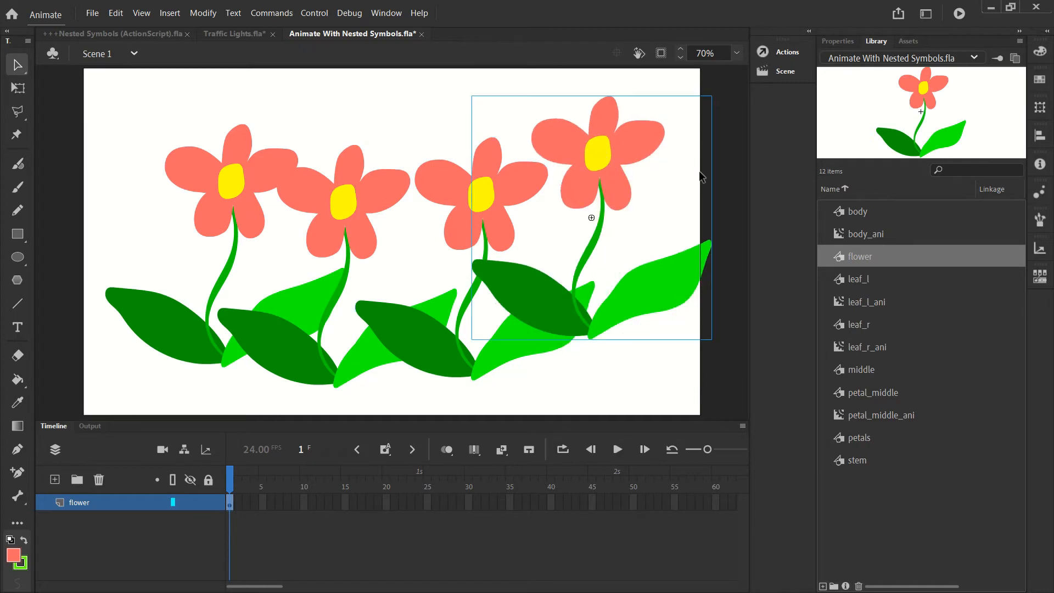
{"action": "left_click", "coordinate": [603, 391]}
{"action": "left_click", "coordinate": [575, 154]}
{"action": "left_click", "coordinate": [614, 384]}
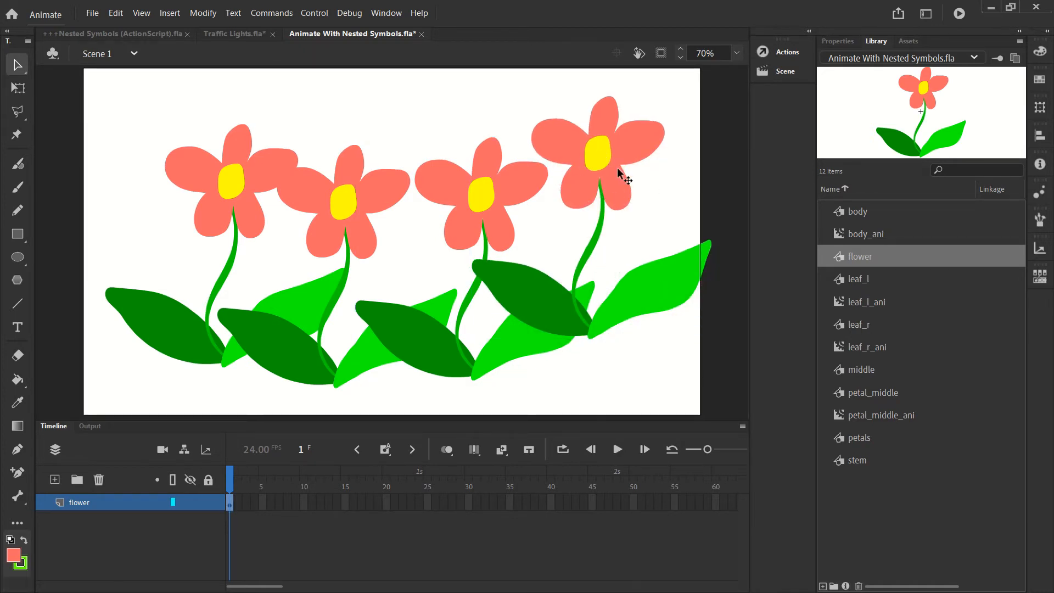
Step: Delete the three rightmost flower instances and move the remaining one closer to the stage center
{"action": "left_click", "coordinate": [611, 203]}
{"action": "key", "text": "Delete"}
{"action": "left_click", "coordinate": [447, 207]}
{"action": "key", "text": "Delete"}
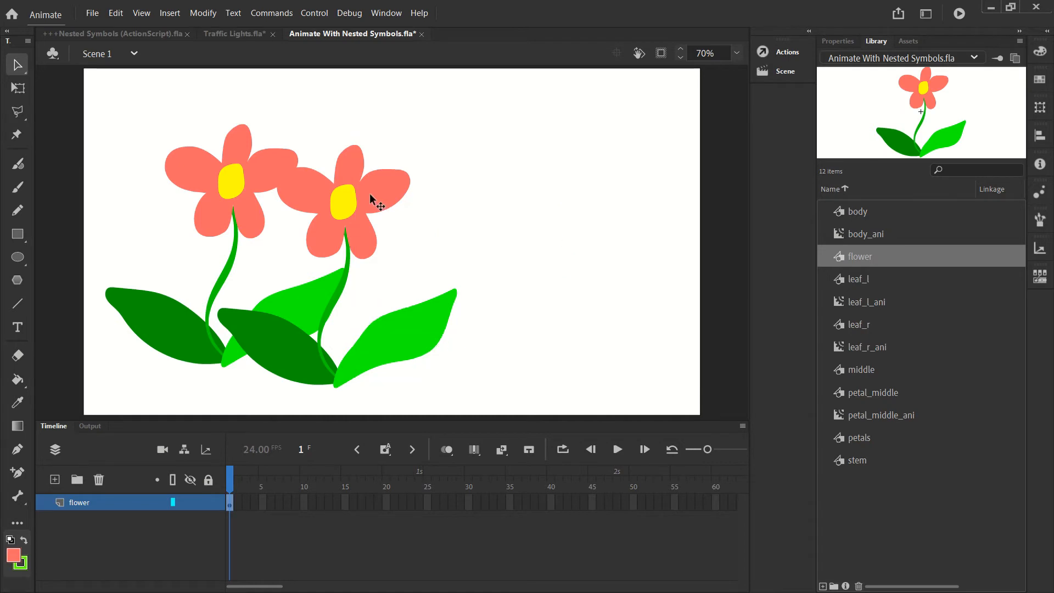
{"action": "left_click", "coordinate": [375, 197]}
{"action": "key", "text": "Delete"}
{"action": "left_click_drag", "start_coordinate": [263, 180], "coordinate": [352, 184]}
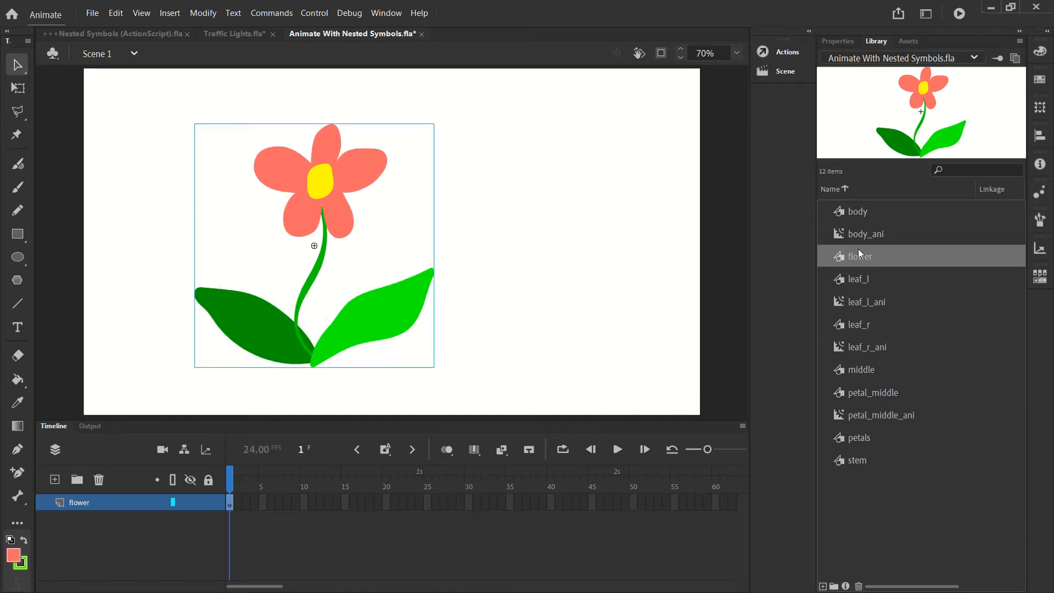
{"action": "left_click", "coordinate": [854, 263]}
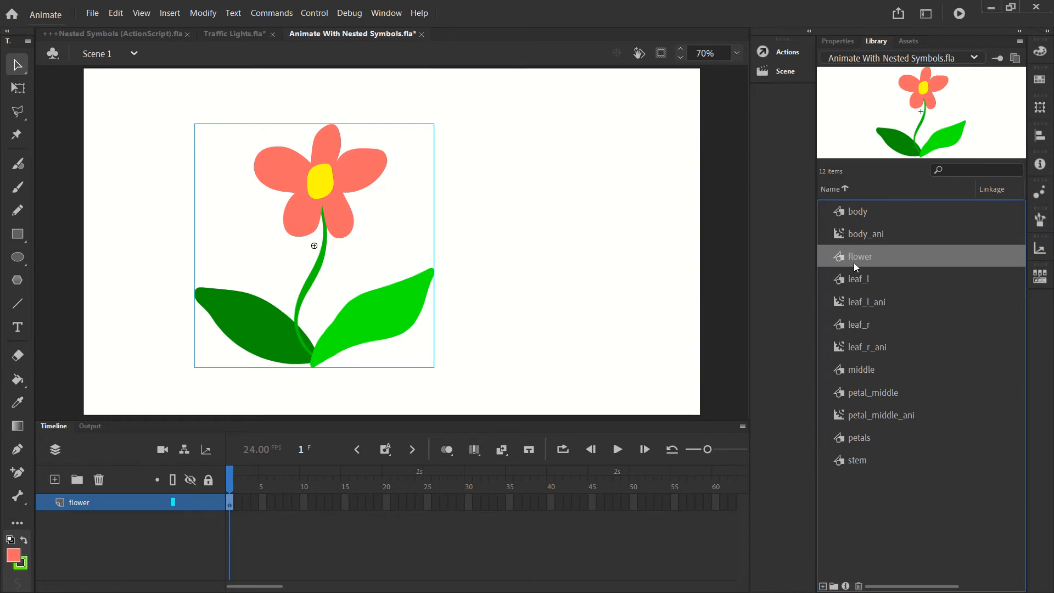
{"action": "right_click", "coordinate": [846, 258]}
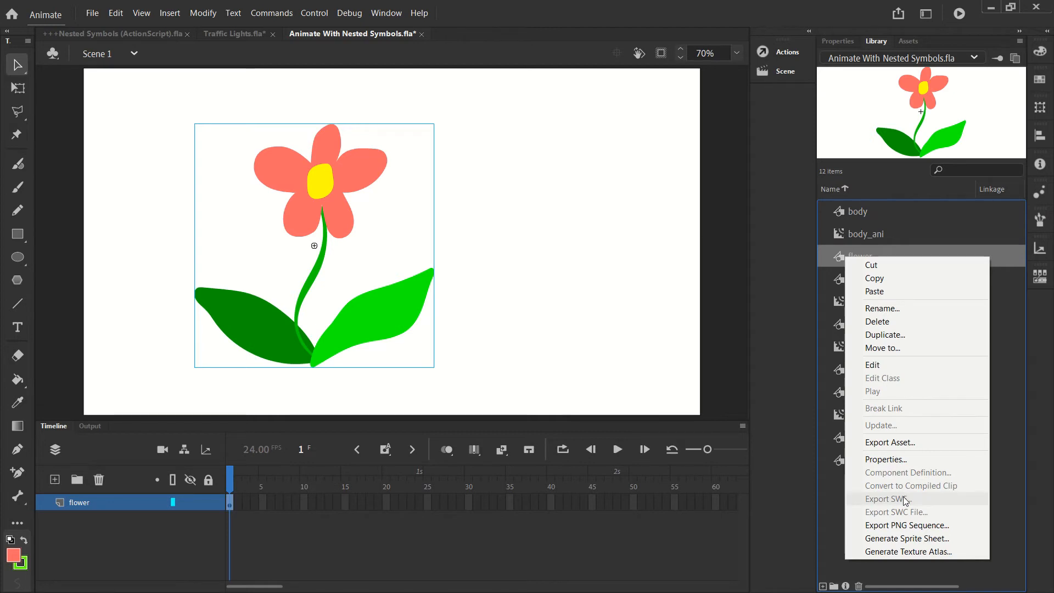
{"action": "left_click", "coordinate": [662, 226]}
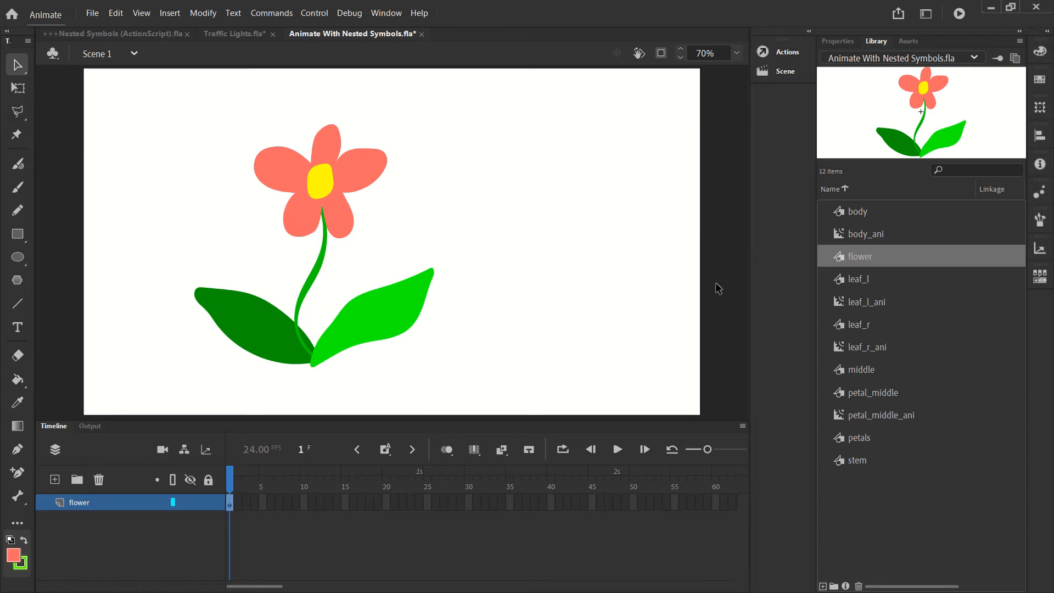
Step: Convert the flower instance on the stage to a Movie Clip symbol named flower_ani and clear the selection
{"action": "left_click", "coordinate": [329, 173]}
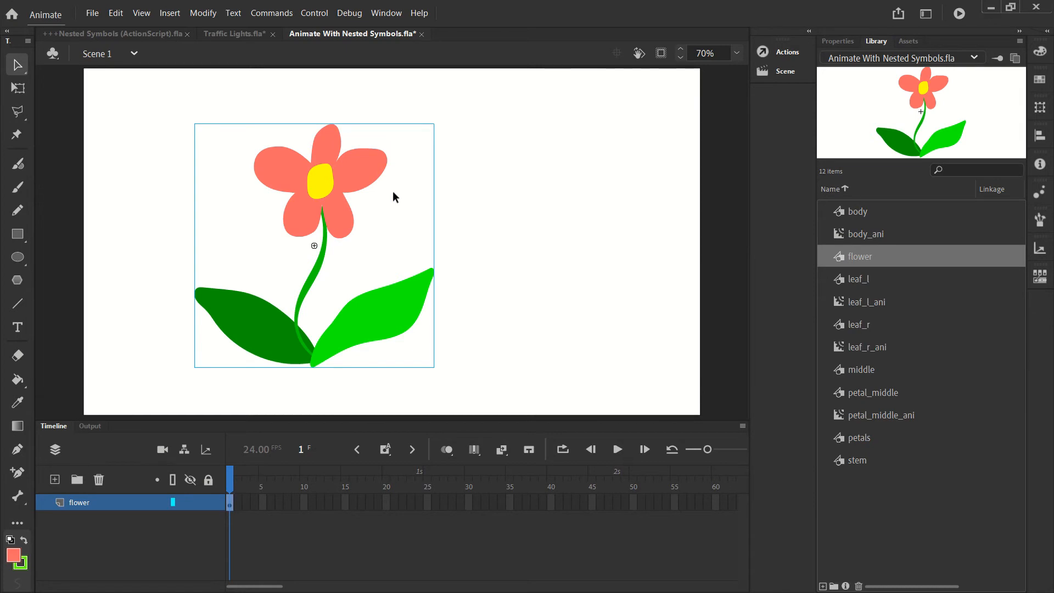
{"action": "key", "text": "F8"}
{"action": "left_click", "coordinate": [561, 88]}
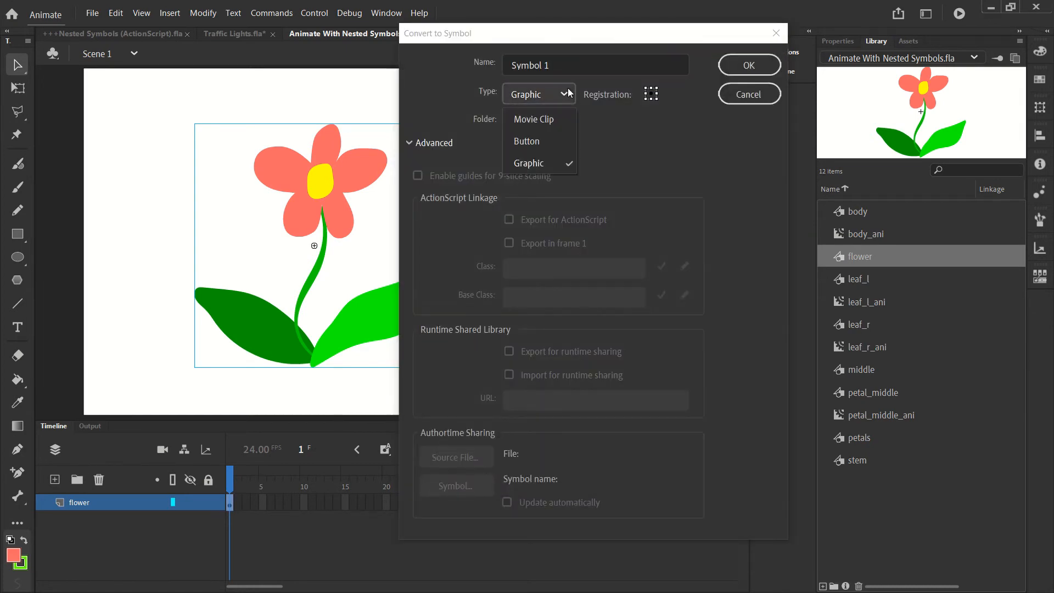
{"action": "left_click", "coordinate": [555, 115]}
{"action": "left_click", "coordinate": [565, 65]}
{"action": "key", "text": "ctrl+a"}
{"action": "type", "text": "flower_ani"}
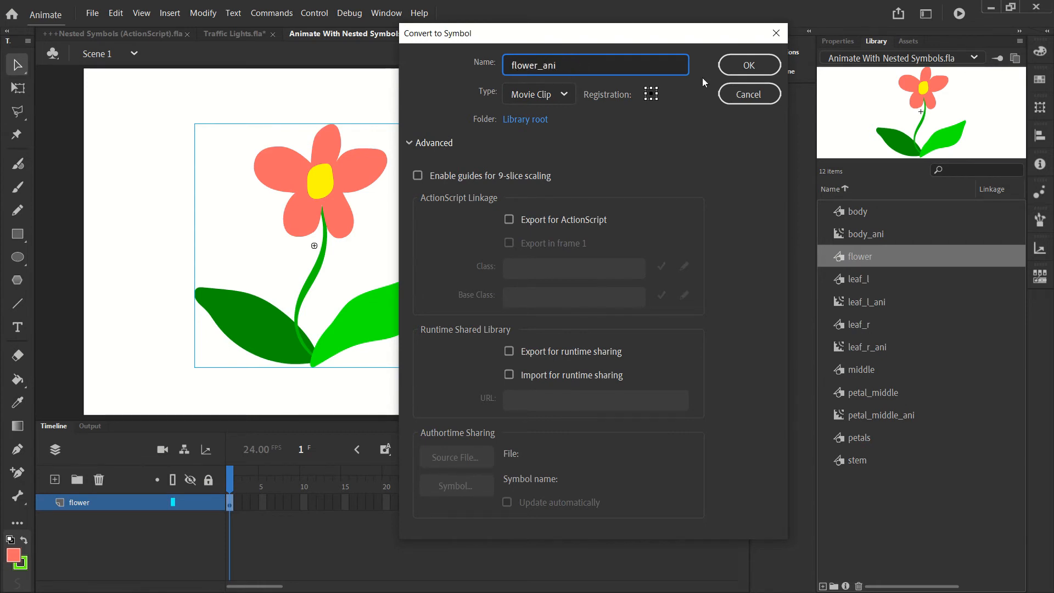
{"action": "left_click", "coordinate": [732, 63]}
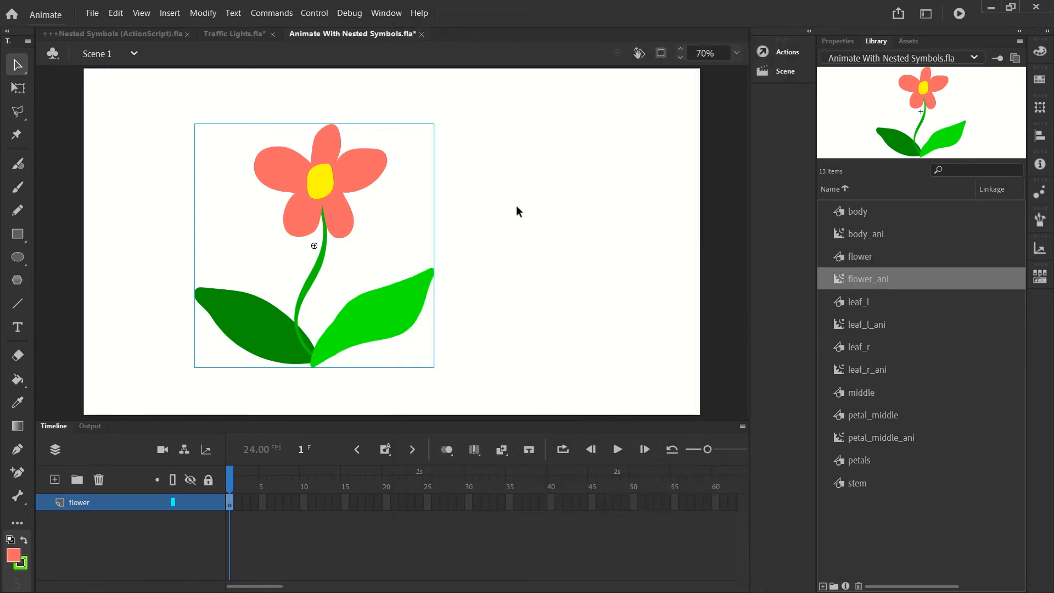
{"action": "left_click", "coordinate": [516, 205]}
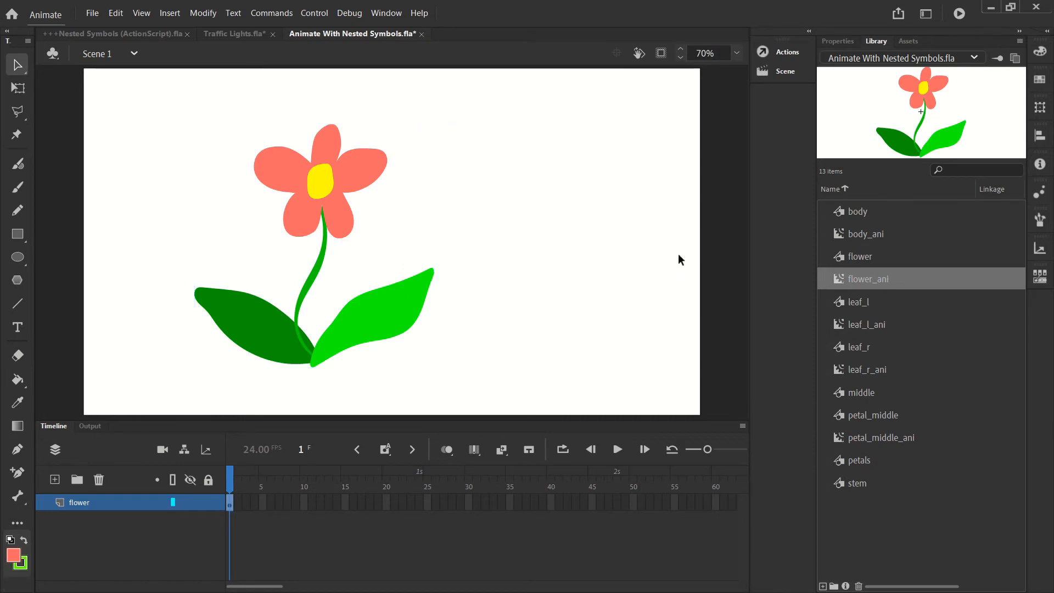
Step: Export the flower_ani library symbol as an SWF file named flower2 in the Nested Symbols - Assets folder
{"action": "right_click", "coordinate": [845, 277]}
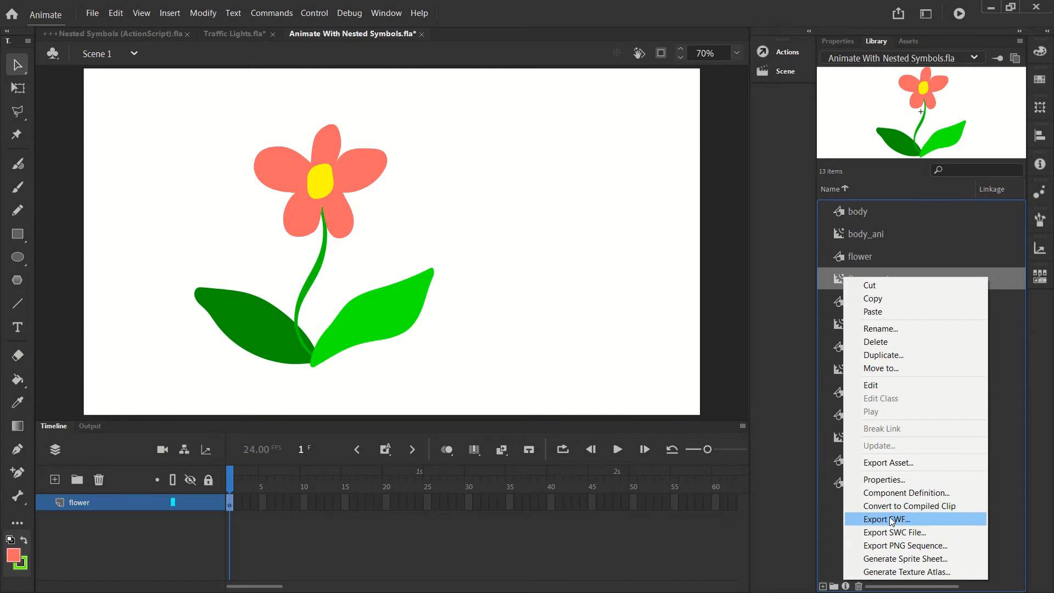
{"action": "left_click", "coordinate": [889, 519]}
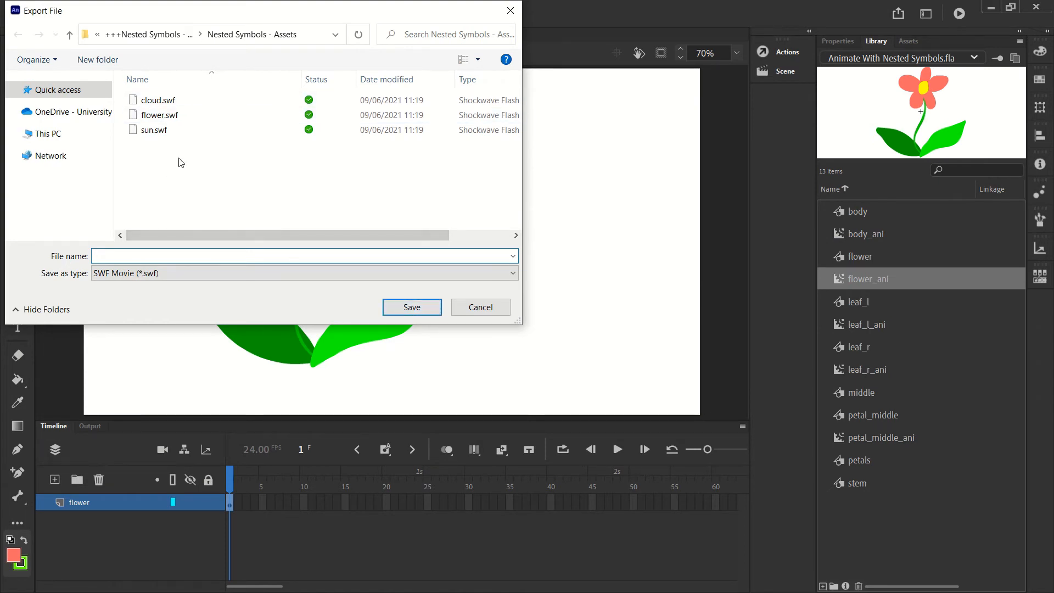
{"action": "type", "text": "flower2"}
{"action": "left_click", "coordinate": [410, 307]}
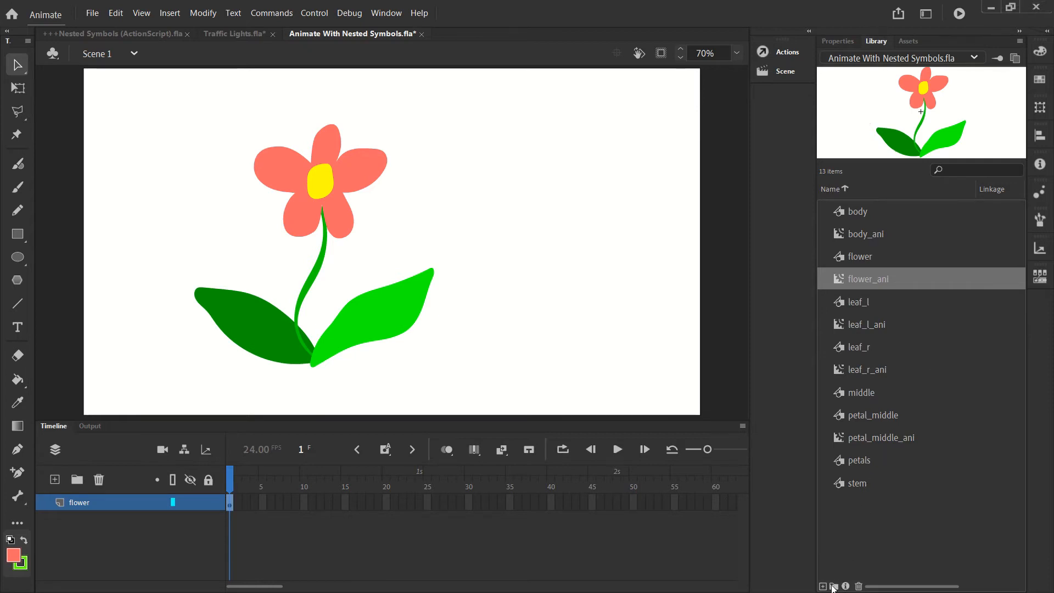
Step: Create a new library folder named Flower Parts
{"action": "left_click", "coordinate": [833, 586]}
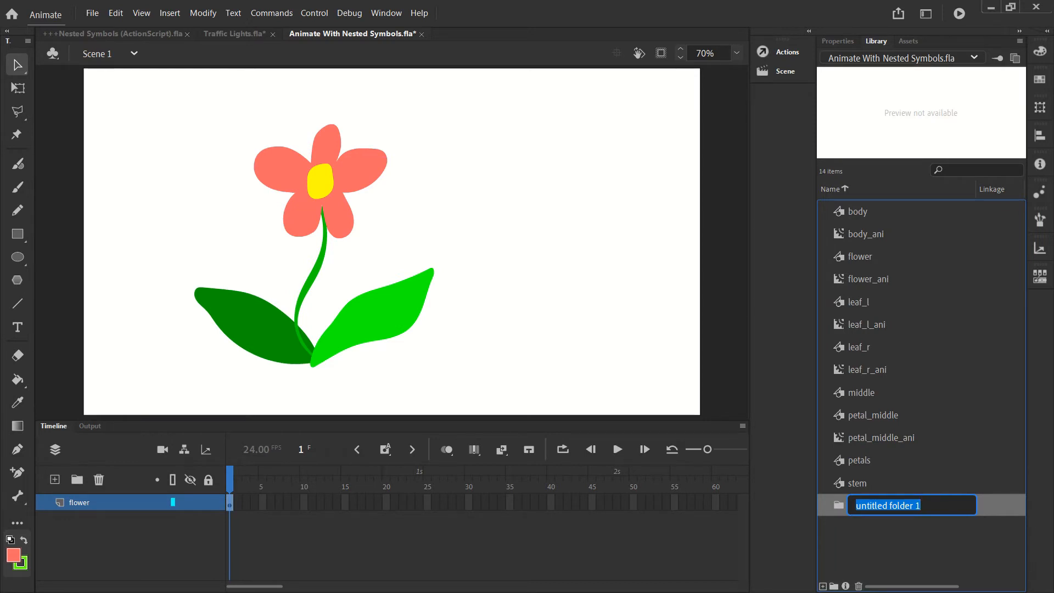
{"action": "type", "text": "Flower Parts"}
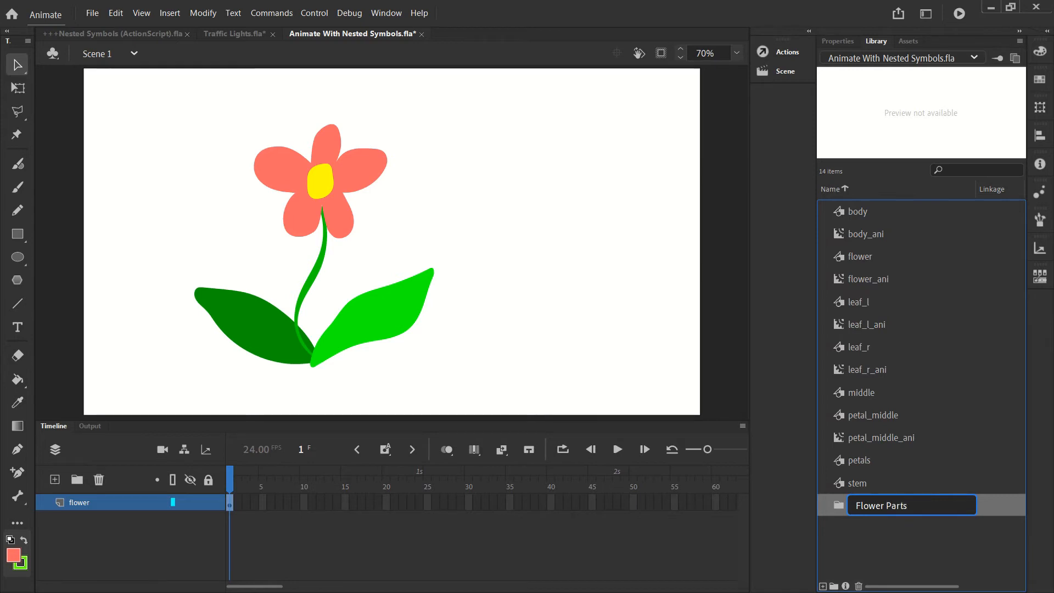
{"action": "key", "text": "Return"}
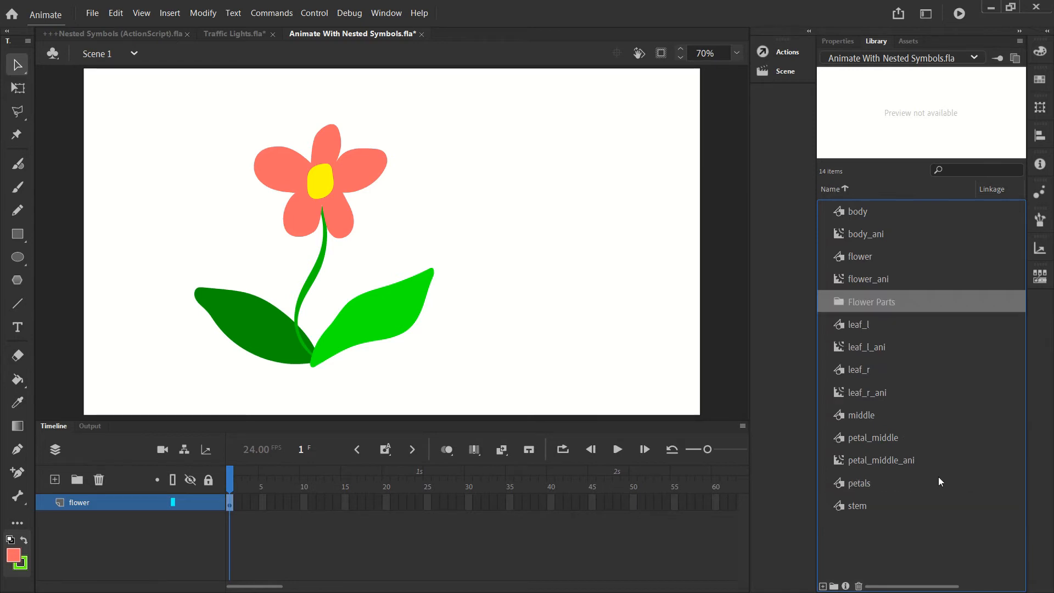
Step: Move all the symbols in the library, from body to stem, into the Flower Parts folder
{"action": "left_click", "coordinate": [862, 209]}
{"action": "left_click", "coordinate": [864, 278], "text": "shift"}
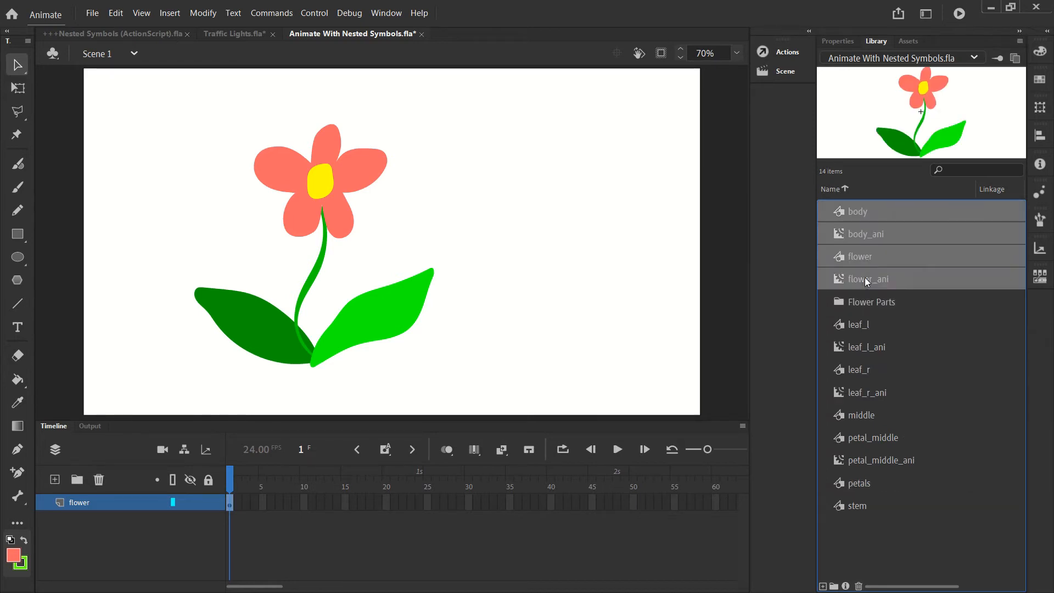
{"action": "left_click", "coordinate": [866, 325], "text": "ctrl"}
{"action": "left_click", "coordinate": [859, 347], "text": "ctrl"}
{"action": "left_click", "coordinate": [858, 369], "text": "ctrl"}
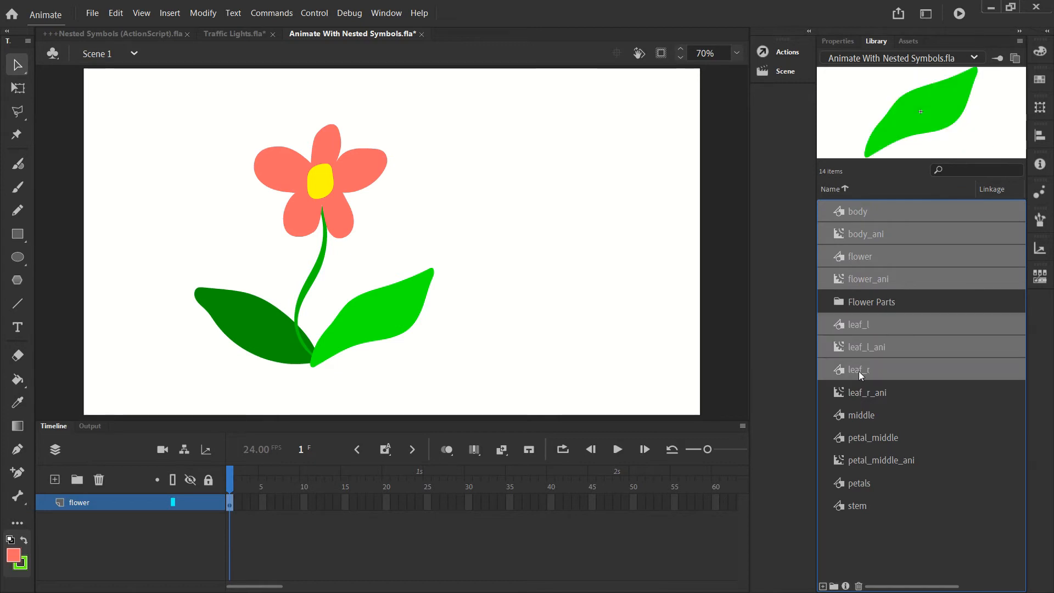
{"action": "left_click", "coordinate": [861, 392], "text": "ctrl"}
{"action": "left_click", "coordinate": [863, 415], "text": "ctrl"}
{"action": "left_click", "coordinate": [864, 437], "text": "ctrl"}
{"action": "left_click", "coordinate": [864, 461], "text": "ctrl"}
{"action": "left_click", "coordinate": [861, 483], "text": "ctrl"}
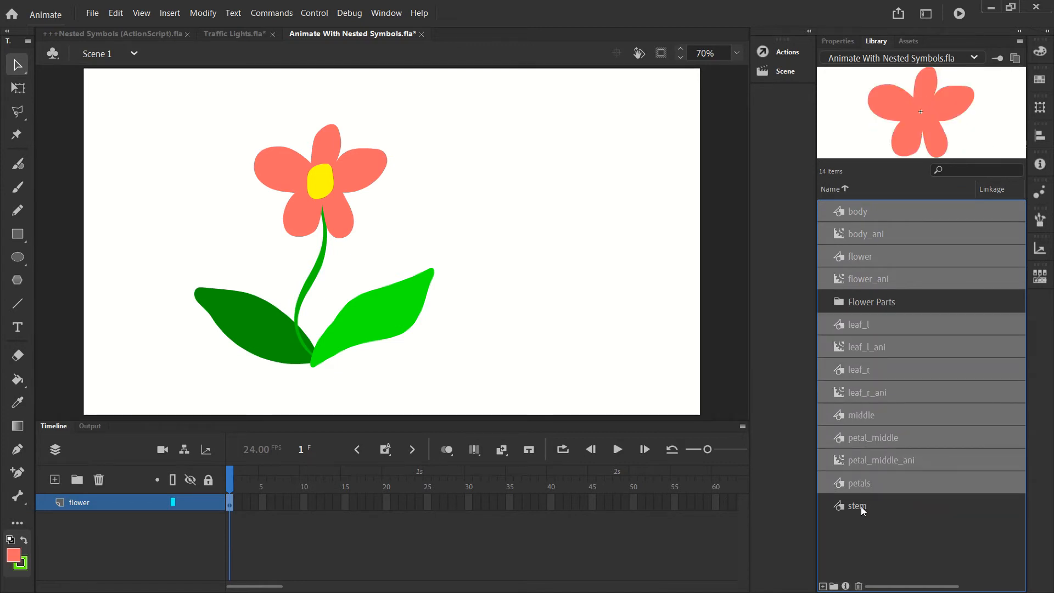
{"action": "left_click", "coordinate": [856, 505], "text": "ctrl"}
{"action": "left_click_drag", "start_coordinate": [859, 207], "coordinate": [878, 301]}
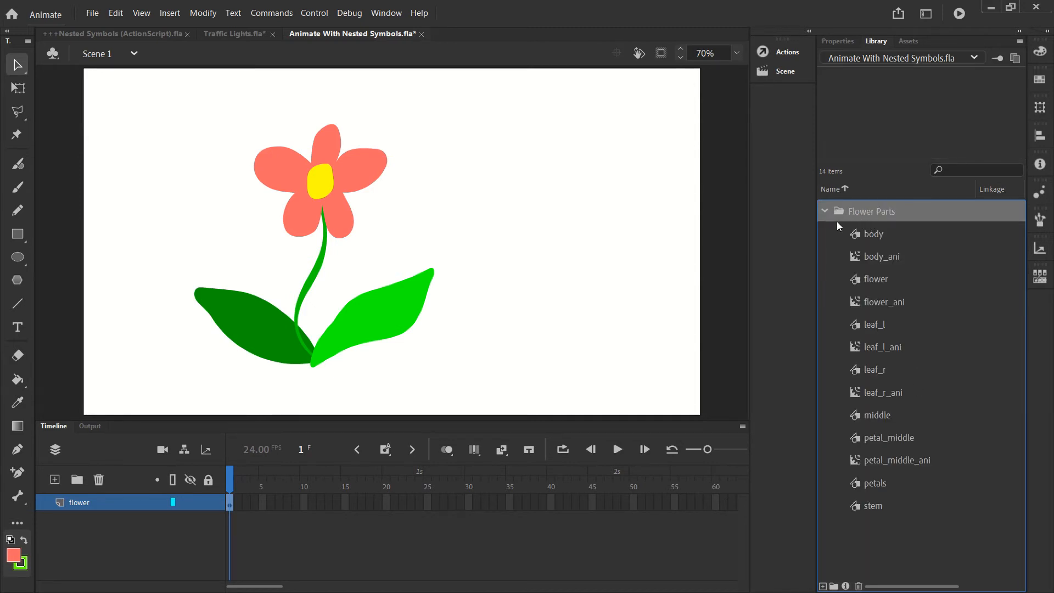
Step: Check the contents of the Flower Parts library folder and leave the folder collapsed
{"action": "left_click", "coordinate": [827, 211]}
{"action": "left_click", "coordinate": [828, 210]}
{"action": "left_click", "coordinate": [828, 210]}
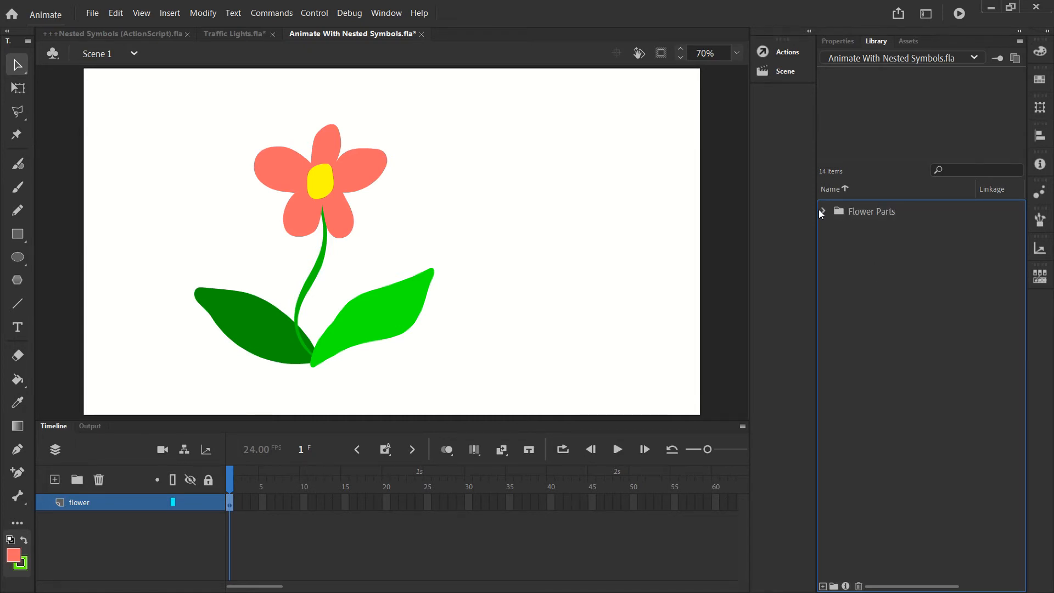
{"action": "left_click", "coordinate": [824, 210]}
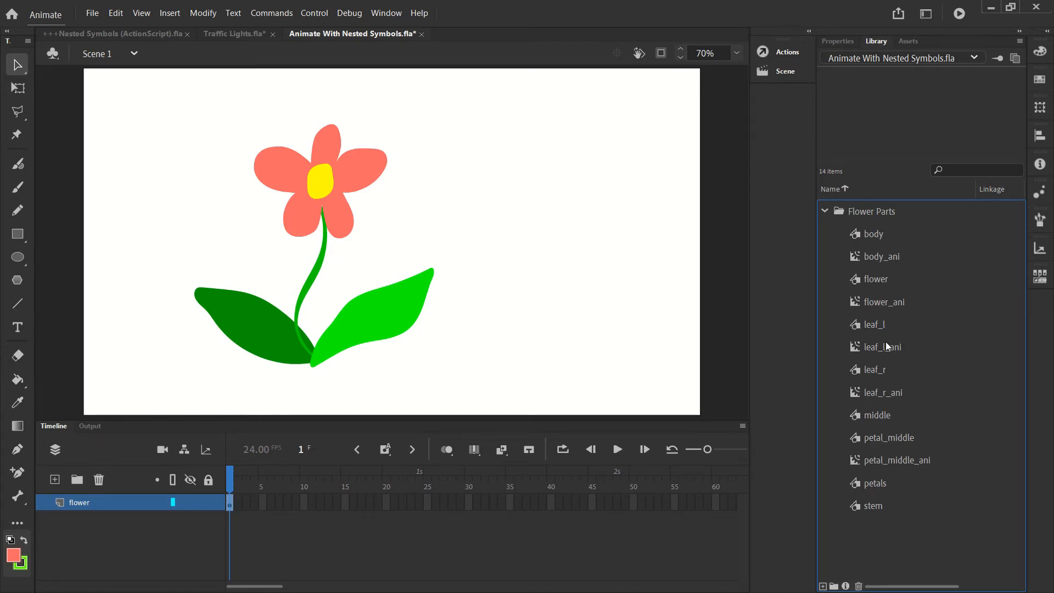
{"action": "left_click", "coordinate": [825, 210]}
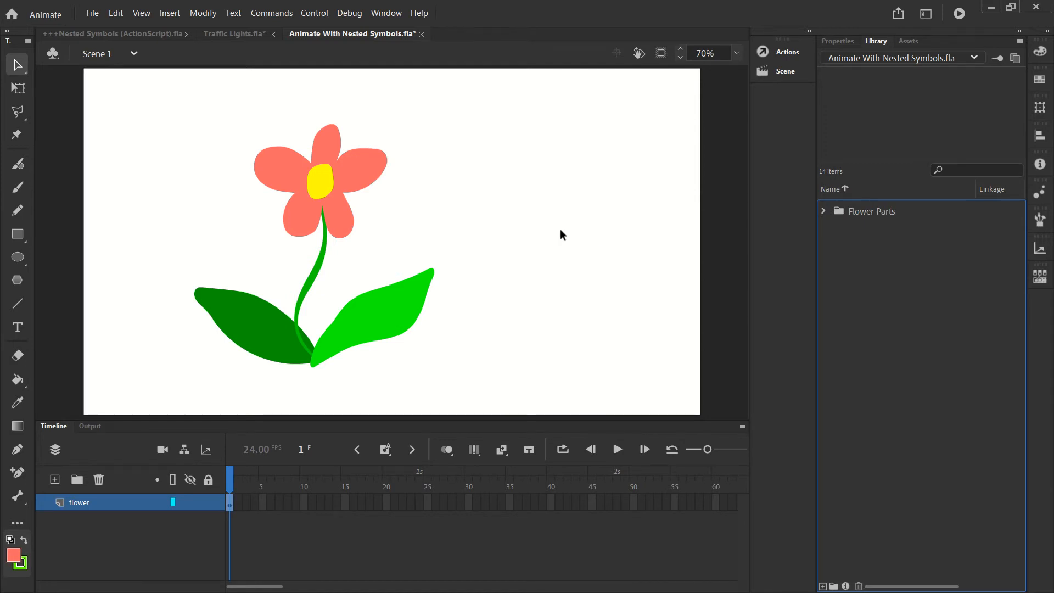
Step: Move the flower to the right half of the stage, slightly higher, and lock the flower layer
{"action": "left_click_drag", "start_coordinate": [301, 215], "coordinate": [498, 170]}
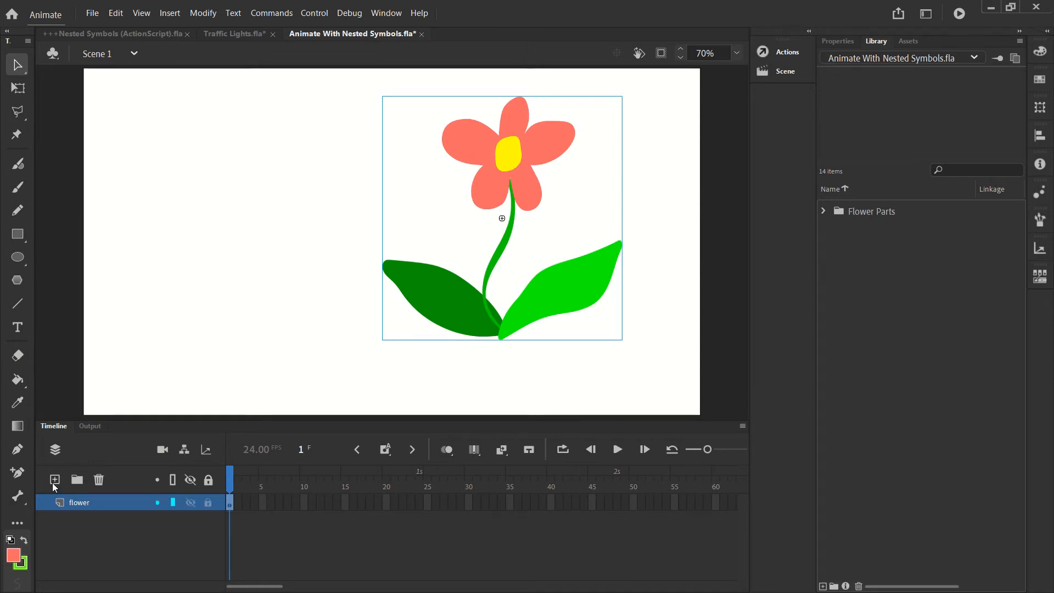
{"action": "left_click", "coordinate": [208, 502]}
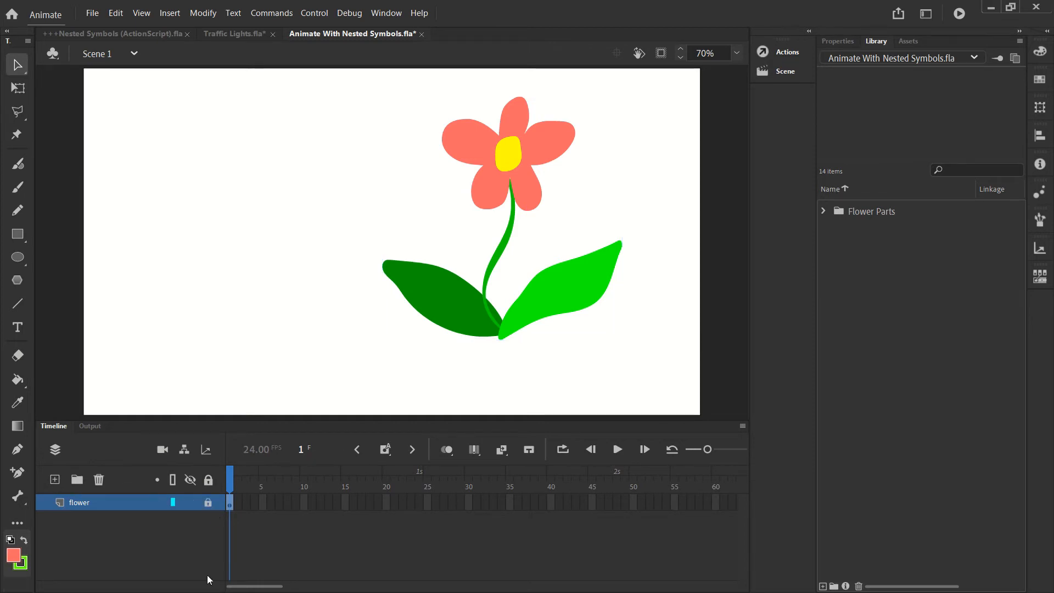
Step: Add a new layer above the flower layer and name it background
{"action": "left_click", "coordinate": [55, 479]}
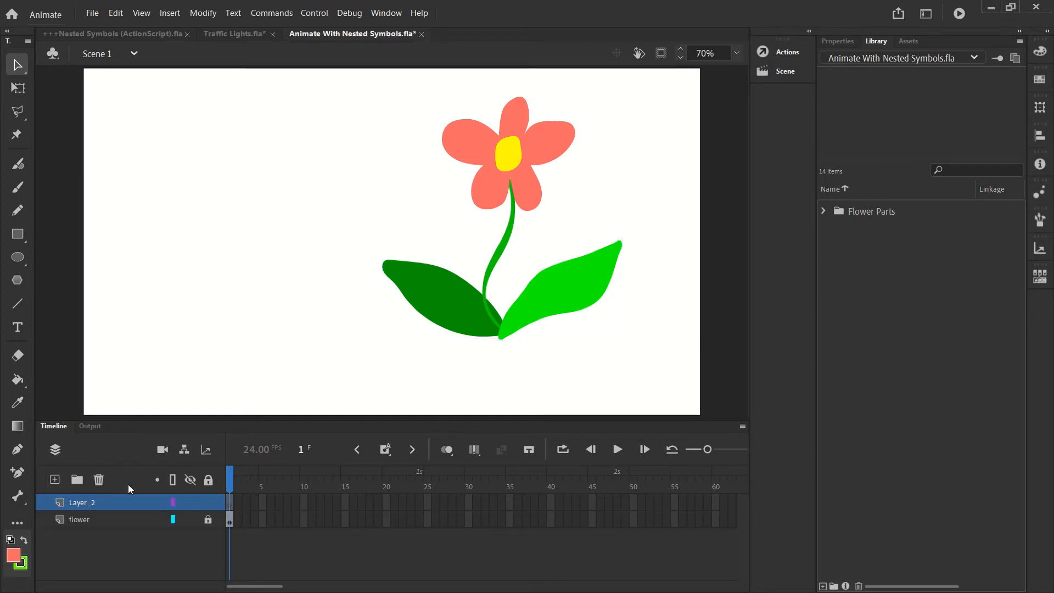
{"action": "double_click", "coordinate": [86, 502]}
{"action": "type", "text": "background"}
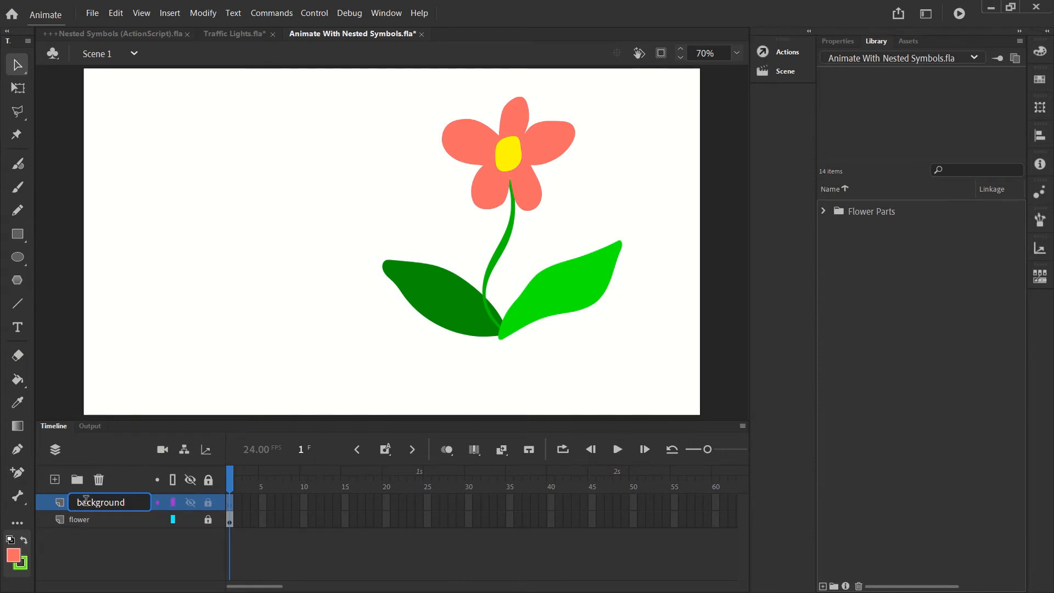
{"action": "key", "text": "Return"}
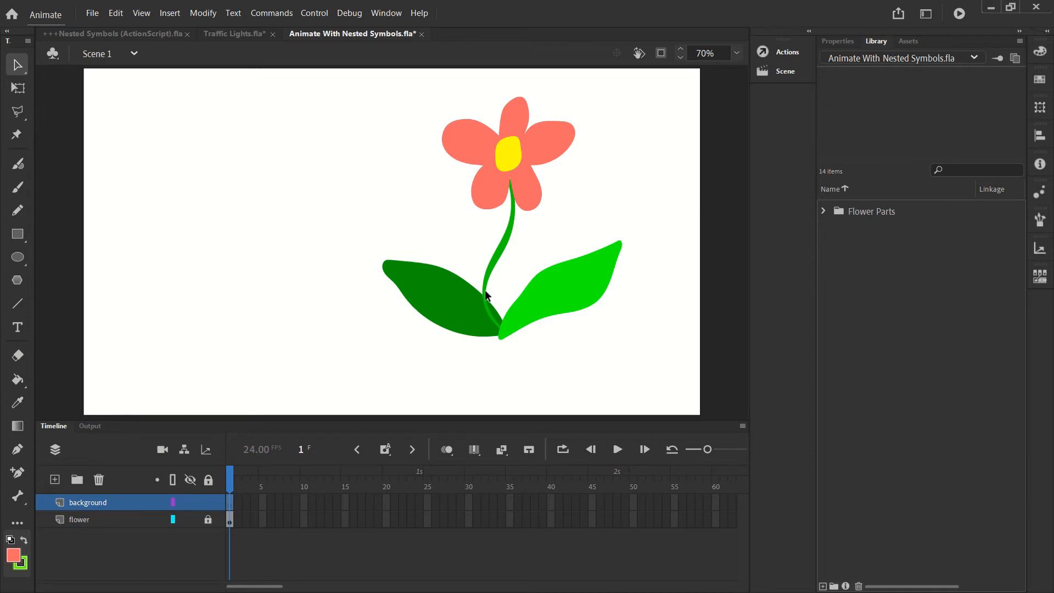
Step: Try a Fluid Brush stroke with a green fill on the background layer and undo it
{"action": "left_click", "coordinate": [836, 41]}
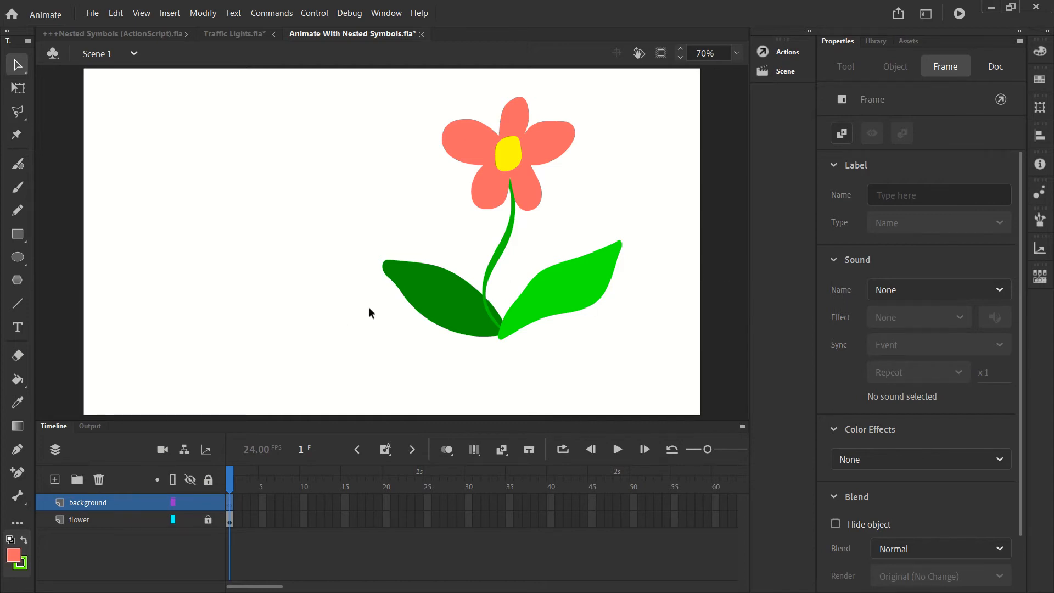
{"action": "left_click", "coordinate": [19, 164]}
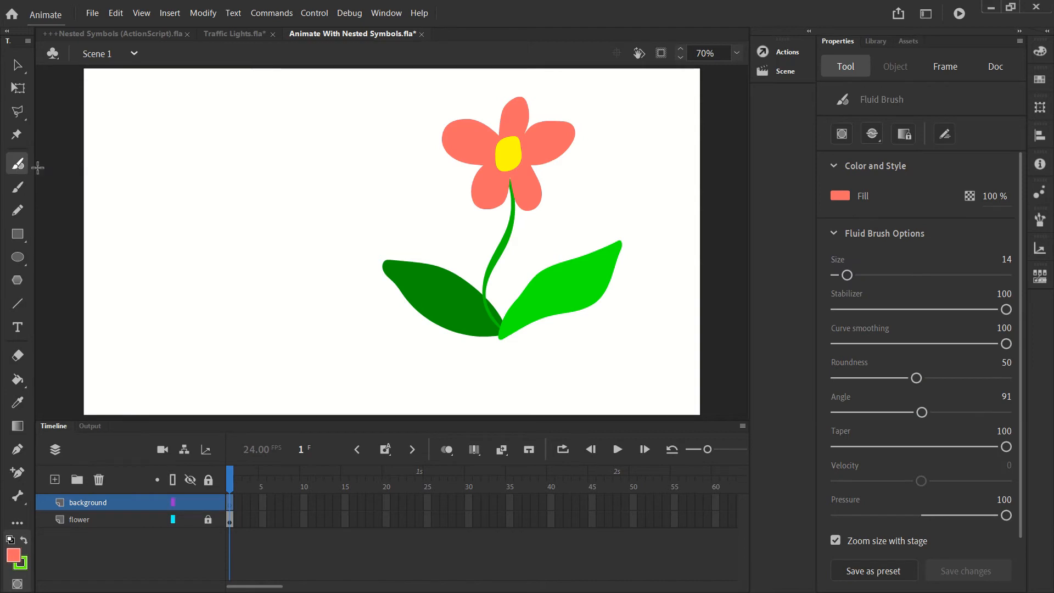
{"action": "left_click", "coordinate": [841, 196]}
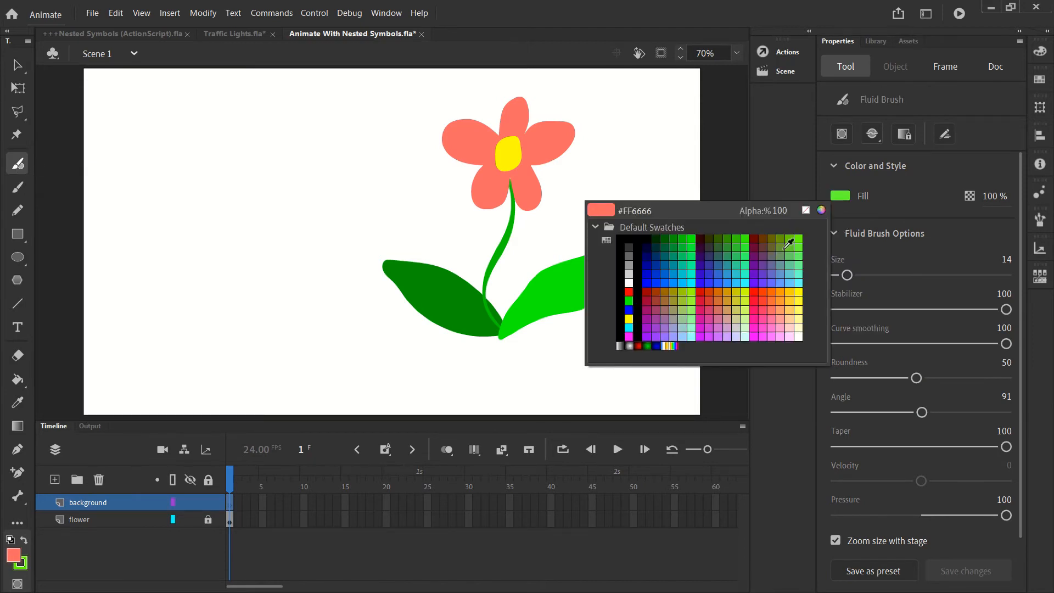
{"action": "left_click", "coordinate": [679, 245]}
{"action": "mouse_move", "coordinate": [381, 324]}
{"action": "left_mouse_down"}
{"action": "mouse_move", "coordinate": [465, 286]}
{"action": "mouse_move", "coordinate": [584, 301]}
{"action": "mouse_move", "coordinate": [579, 361]}
{"action": "mouse_move", "coordinate": [614, 257]}
{"action": "mouse_move", "coordinate": [430, 278]}
{"action": "mouse_move", "coordinate": [482, 302]}
{"action": "mouse_move", "coordinate": [437, 298]}
{"action": "mouse_move", "coordinate": [422, 285]}
{"action": "mouse_move", "coordinate": [445, 306]}
{"action": "mouse_move", "coordinate": [477, 300]}
{"action": "mouse_move", "coordinate": [437, 326]}
{"action": "left_mouse_up"}
{"action": "key", "text": "ctrl+z"}
{"action": "key", "text": "ctrl+z"}
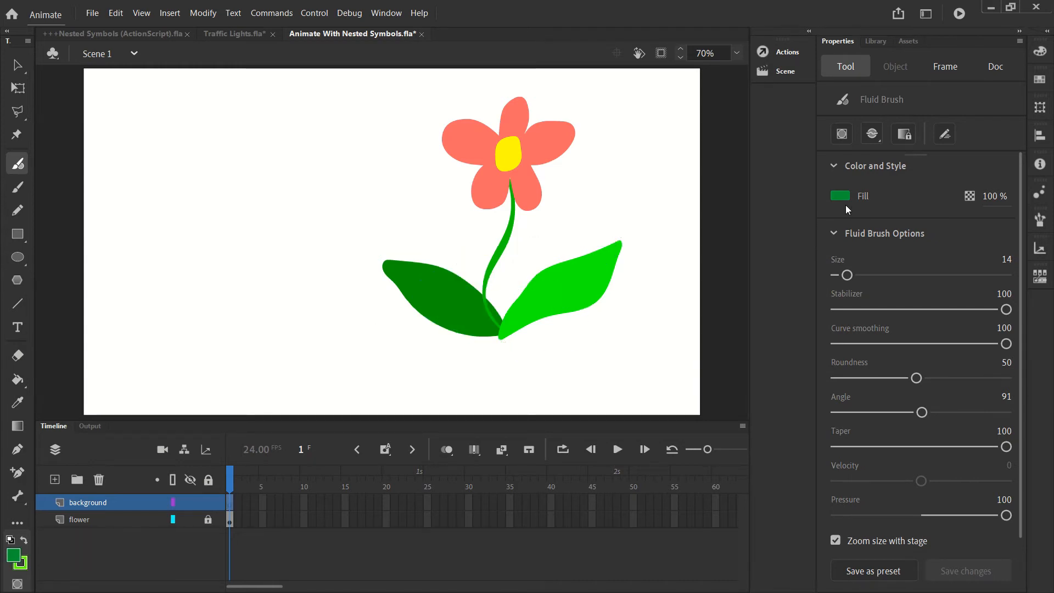
Step: Set the Fluid Brush fill to a darker green, try wavy hill outlines across the stage and undo them
{"action": "left_click", "coordinate": [840, 196]}
{"action": "left_click", "coordinate": [670, 242]}
{"action": "mouse_move", "coordinate": [313, 369]}
{"action": "left_mouse_down"}
{"action": "mouse_move", "coordinate": [501, 284]}
{"action": "mouse_move", "coordinate": [565, 327]}
{"action": "mouse_move", "coordinate": [513, 330]}
{"action": "left_mouse_up"}
{"action": "key", "text": "ctrl+z"}
{"action": "mouse_move", "coordinate": [88, 339]}
{"action": "left_mouse_down"}
{"action": "mouse_move", "coordinate": [153, 298]}
{"action": "mouse_move", "coordinate": [288, 323]}
{"action": "mouse_move", "coordinate": [315, 354]}
{"action": "mouse_move", "coordinate": [460, 293]}
{"action": "mouse_move", "coordinate": [579, 292]}
{"action": "mouse_move", "coordinate": [621, 320]}
{"action": "mouse_move", "coordinate": [725, 260]}
{"action": "left_mouse_up"}
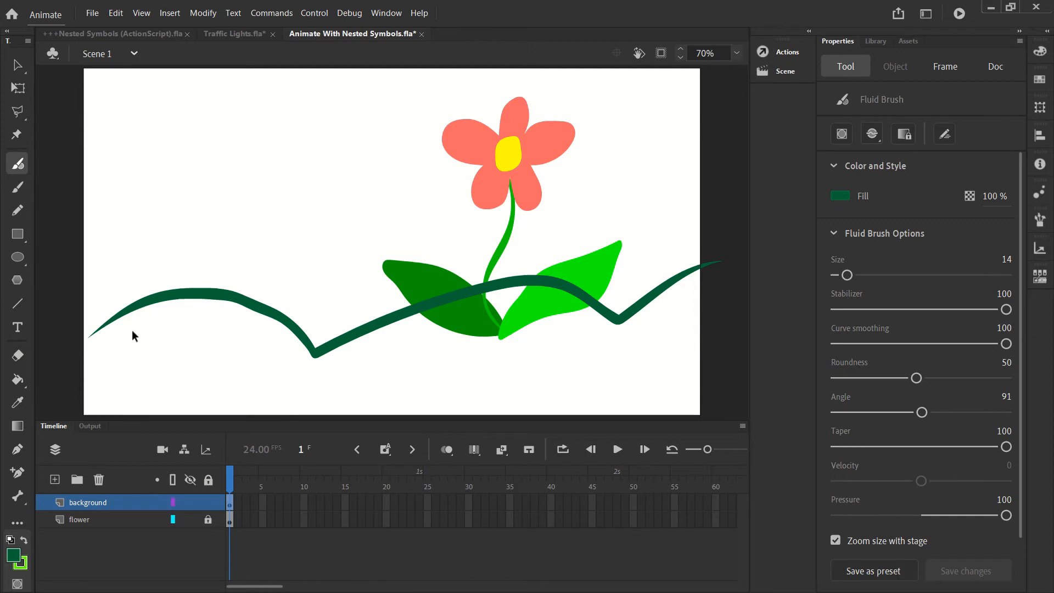
{"action": "key", "text": "ctrl+z"}
Step: Try to build hills from overlapping dark green ovals along the lower part of the stage and undo them
{"action": "left_click", "coordinate": [18, 257]}
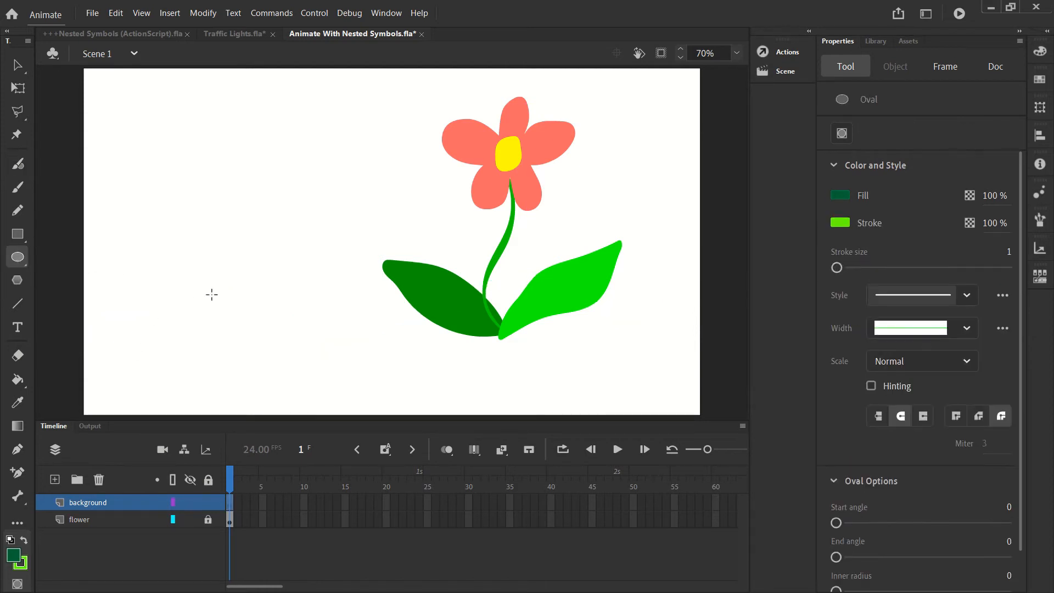
{"action": "left_click_drag", "start_coordinate": [289, 360], "coordinate": [32, 295]}
{"action": "left_click_drag", "start_coordinate": [435, 366], "coordinate": [172, 288]}
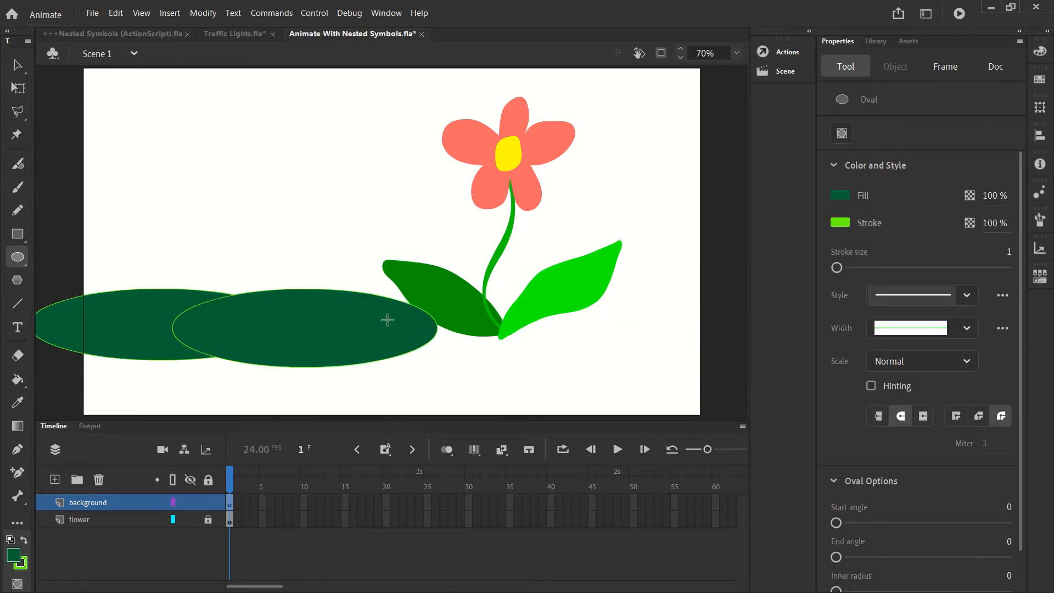
{"action": "left_click_drag", "start_coordinate": [595, 383], "coordinate": [298, 289]}
{"action": "key", "text": "ctrl+z"}
{"action": "key", "text": "ctrl+z"}
{"action": "key", "text": "ctrl+z"}
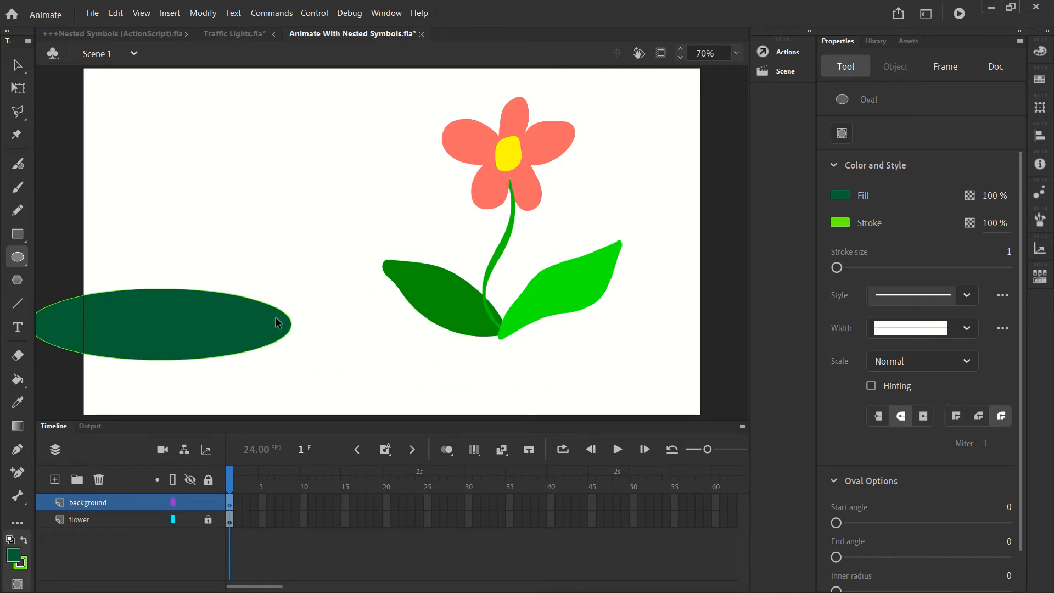
Step: Try a closed zigzag hill outline with the Pen tool across the lower part of the stage on the background layer
{"action": "left_click", "coordinate": [17, 449]}
{"action": "left_click", "coordinate": [75, 345]}
{"action": "left_click", "coordinate": [163, 296]}
{"action": "left_click", "coordinate": [227, 358]}
{"action": "left_click", "coordinate": [374, 297]}
{"action": "left_click", "coordinate": [412, 366]}
{"action": "left_click", "coordinate": [630, 276]}
{"action": "left_click", "coordinate": [682, 347]}
{"action": "left_click", "coordinate": [718, 327]}
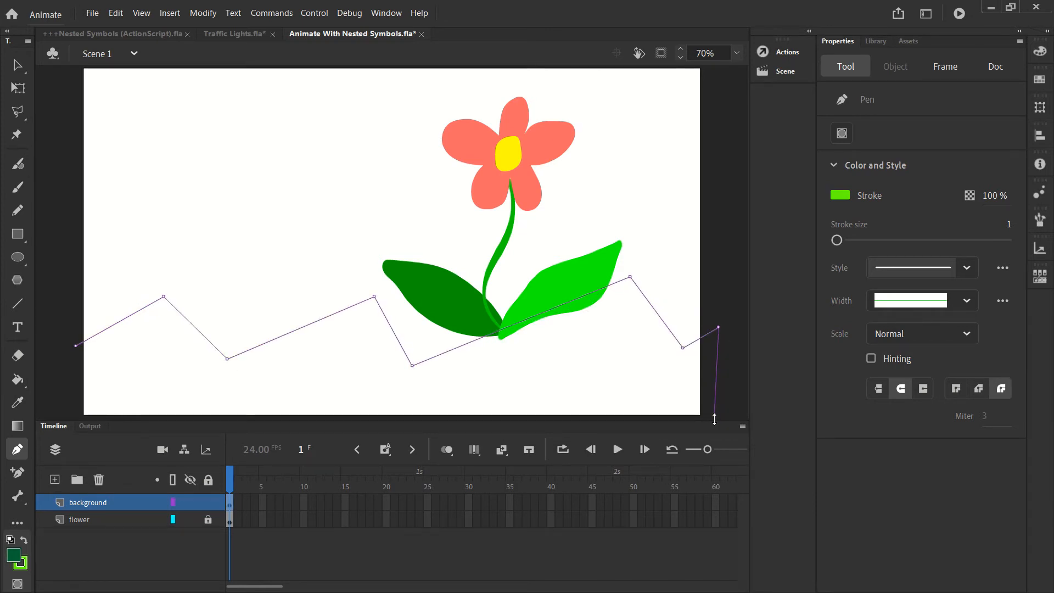
{"action": "left_click", "coordinate": [709, 410]}
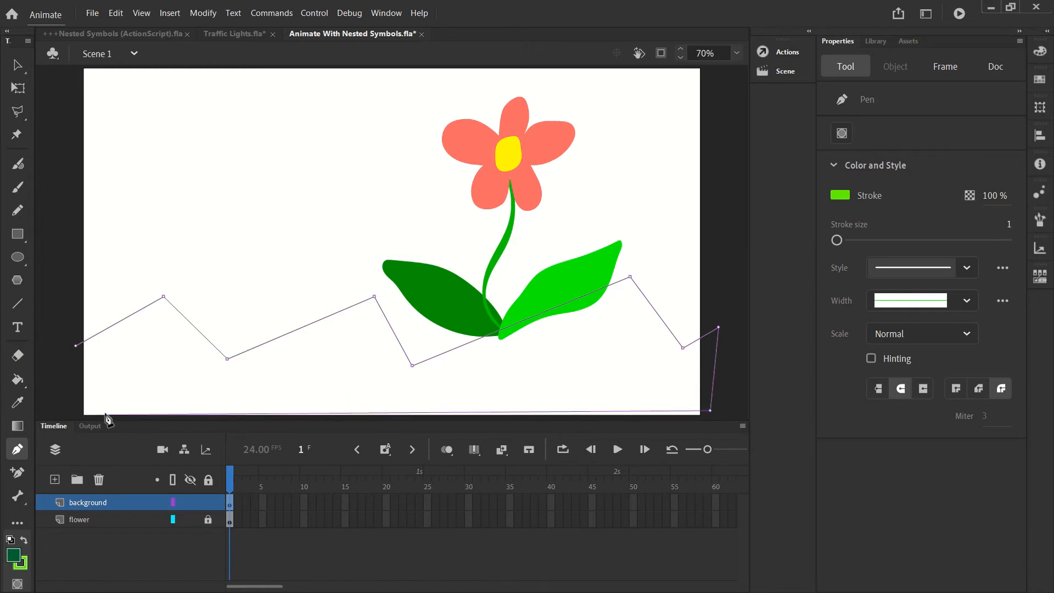
{"action": "left_click", "coordinate": [73, 407]}
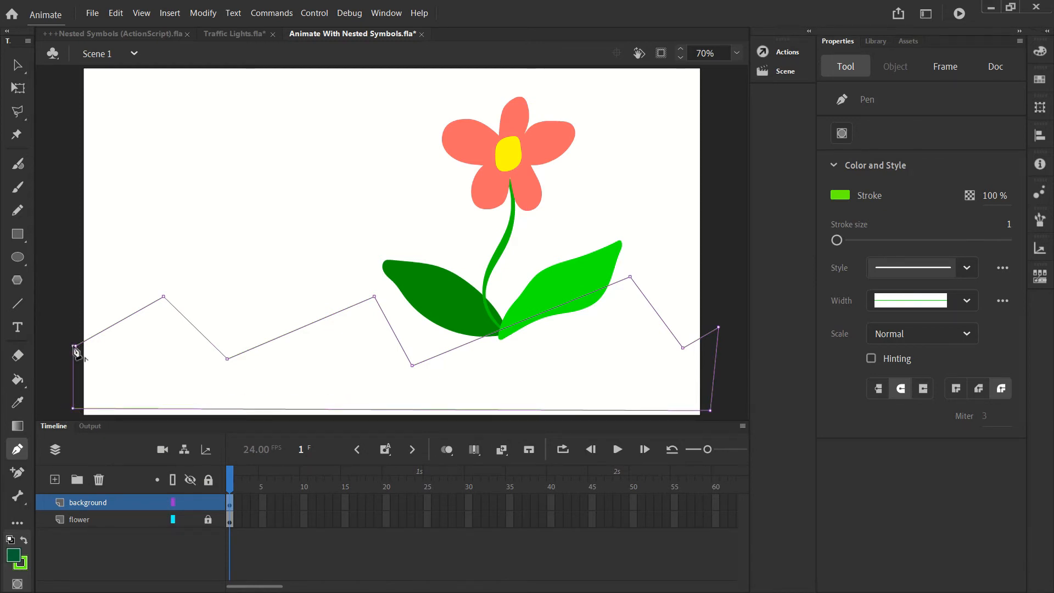
{"action": "left_click", "coordinate": [74, 346]}
Step: Try filling the zigzag outline with dark green and bending its straight edges into rounded hills
{"action": "left_click", "coordinate": [17, 66]}
{"action": "left_click", "coordinate": [18, 379]}
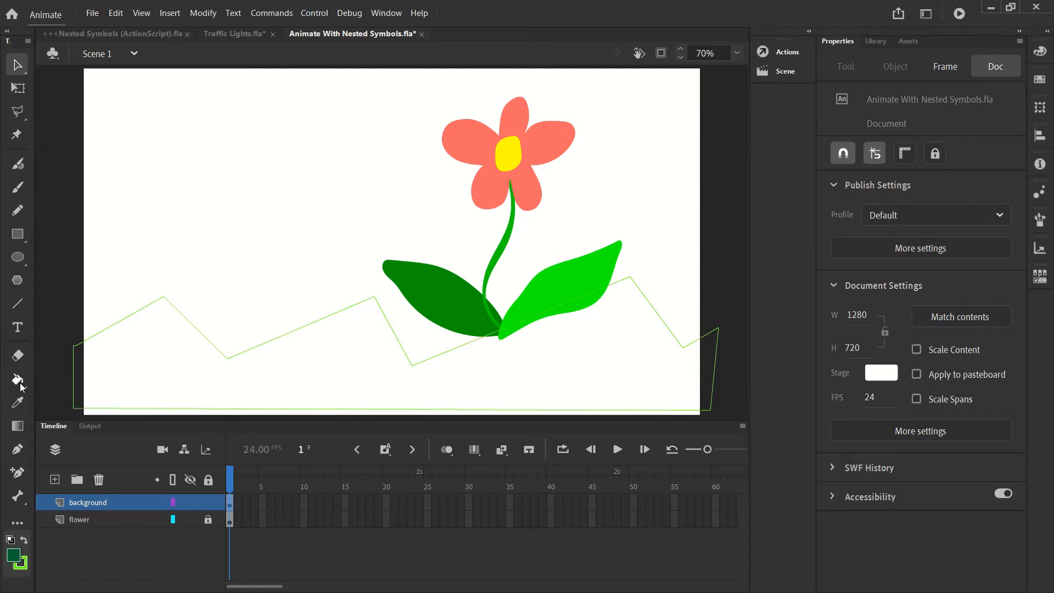
{"action": "left_click", "coordinate": [192, 369]}
{"action": "left_click", "coordinate": [22, 69]}
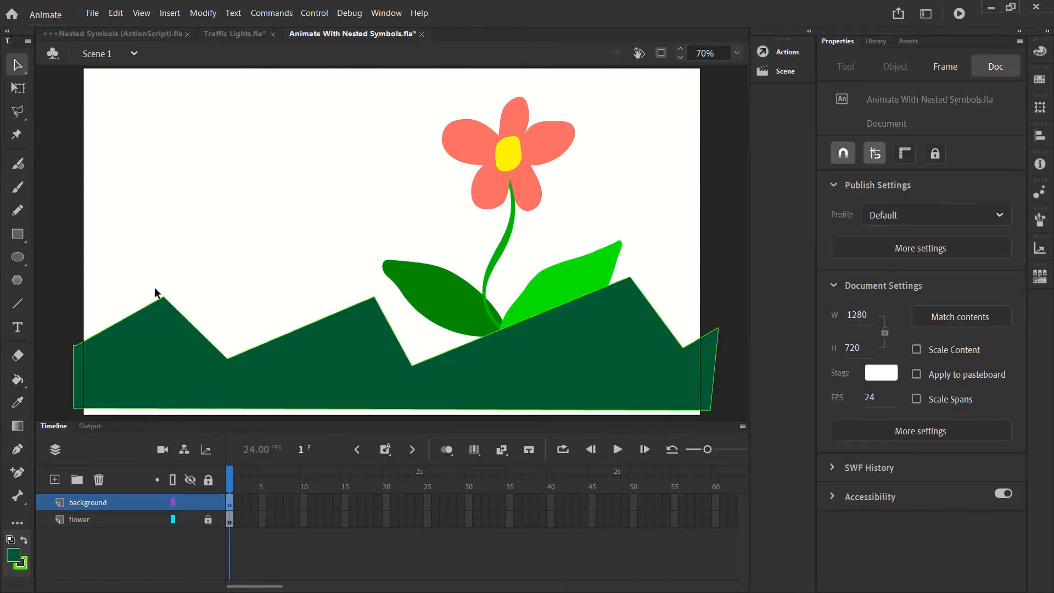
{"action": "left_click_drag", "start_coordinate": [108, 326], "coordinate": [99, 309]}
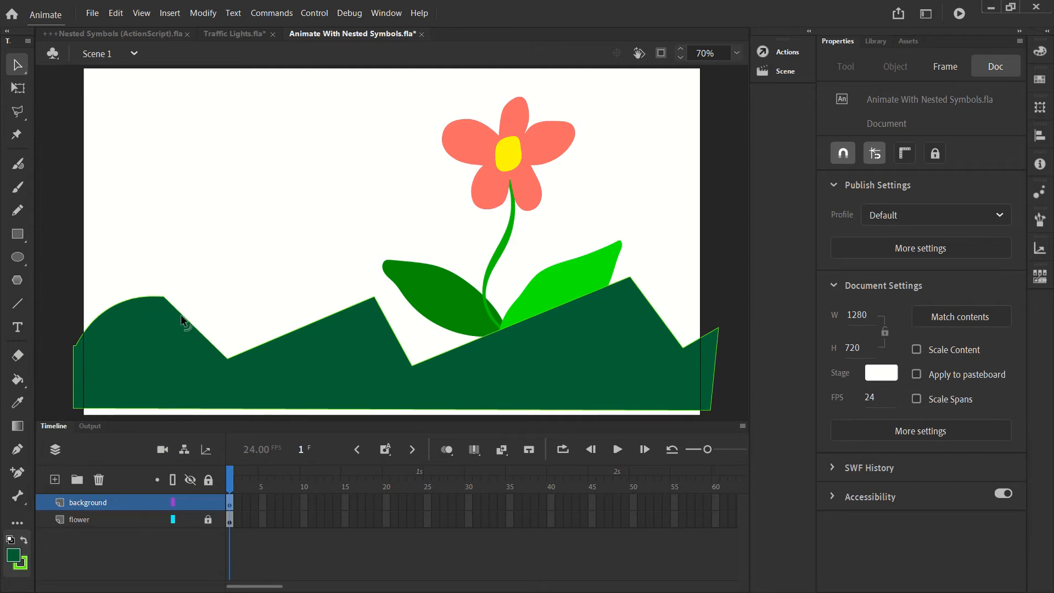
{"action": "left_click_drag", "start_coordinate": [181, 314], "coordinate": [228, 299]}
{"action": "left_click_drag", "start_coordinate": [291, 333], "coordinate": [283, 306]}
{"action": "left_click_drag", "start_coordinate": [471, 347], "coordinate": [453, 325]}
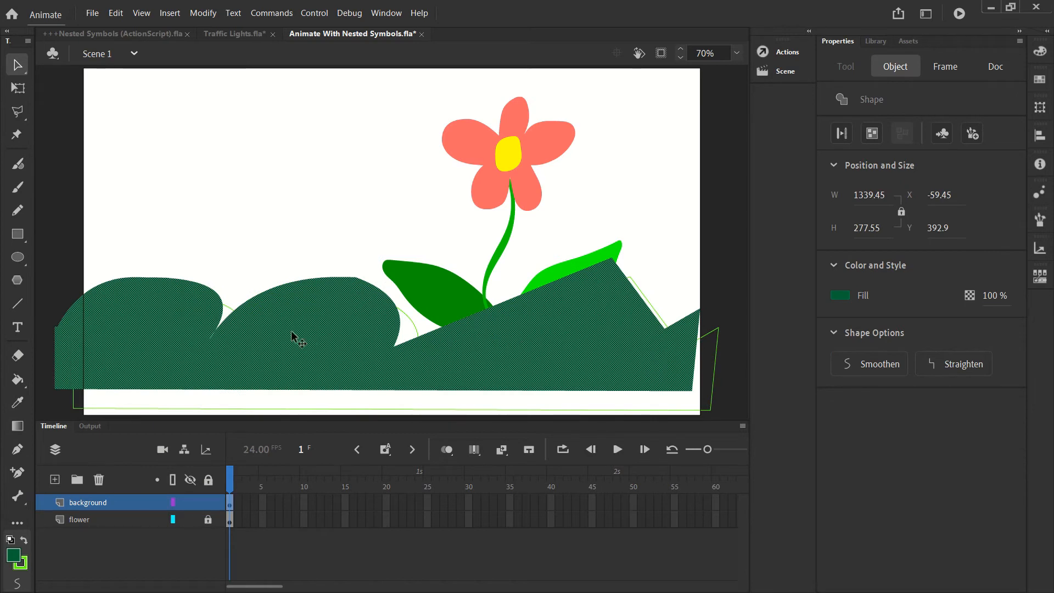
Step: Undo the pen-drawn hills, including their curved edges, fill and outline
{"action": "key", "text": "ctrl+z"}
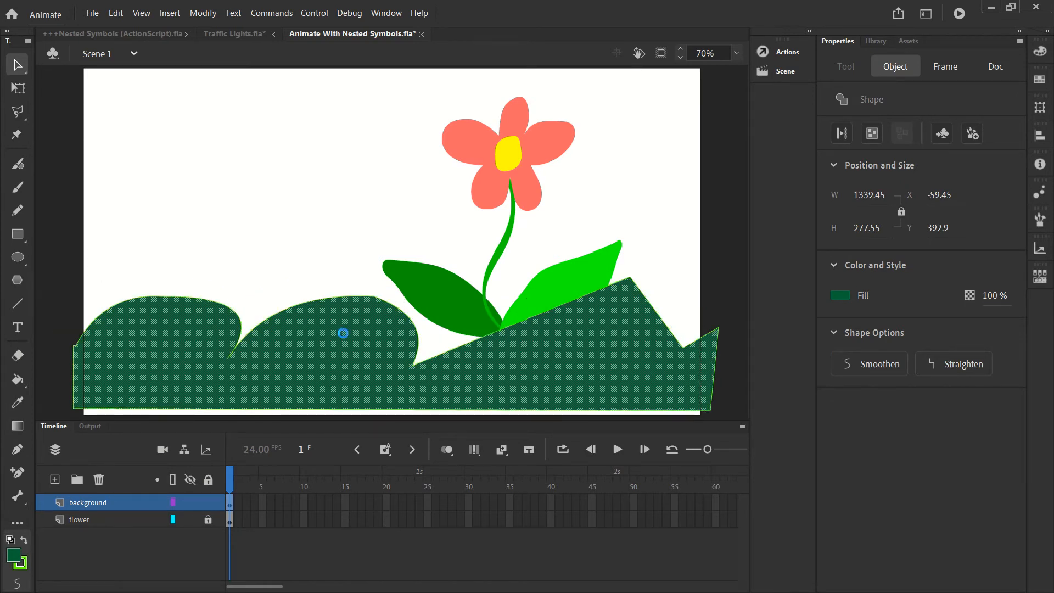
{"action": "key", "text": "ctrl+z"}
{"action": "key", "text": "ctrl+z"}
{"action": "key", "text": "ctrl+z"}
{"action": "key", "text": "ctrl+z"}
{"action": "key", "text": "ctrl+z"}
{"action": "key", "text": "ctrl+z"}
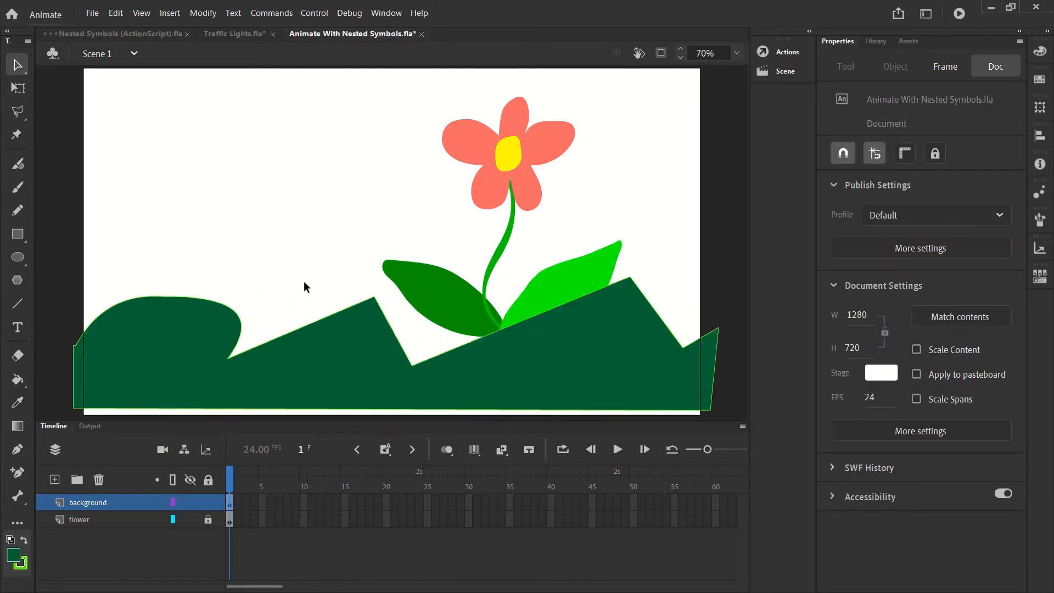
{"action": "key", "text": "ctrl+z"}
{"action": "key", "text": "ctrl+z"}
{"action": "key", "text": "ctrl+z"}
{"action": "key", "text": "ctrl+z"}
{"action": "key", "text": "ctrl+z"}
{"action": "key", "text": "ctrl+z"}
{"action": "key", "text": "ctrl+z"}
{"action": "key", "text": "ctrl+z"}
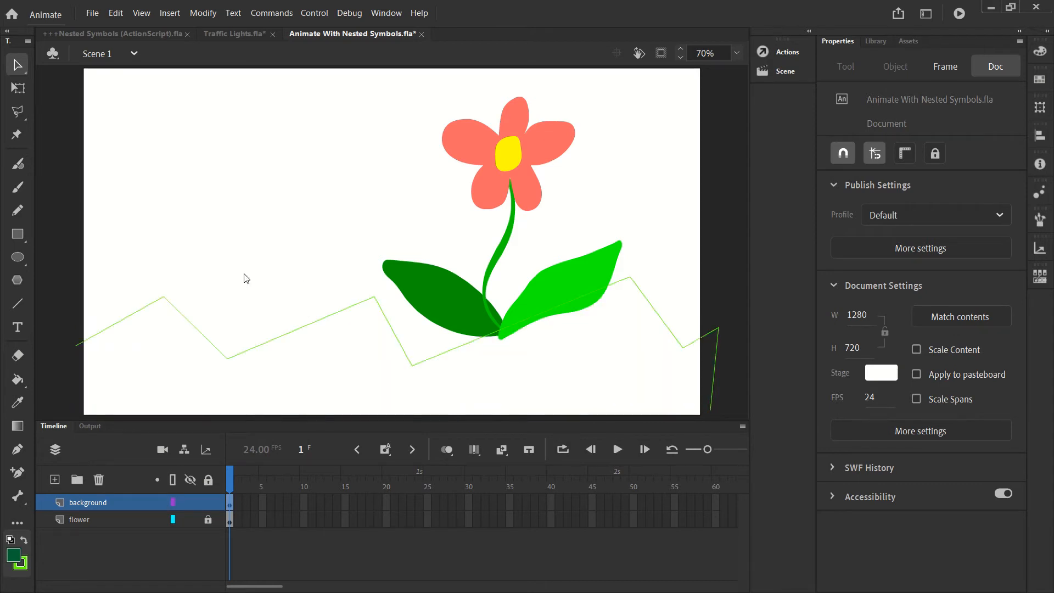
{"action": "key", "text": "ctrl+z"}
{"action": "key", "text": "ctrl+z"}
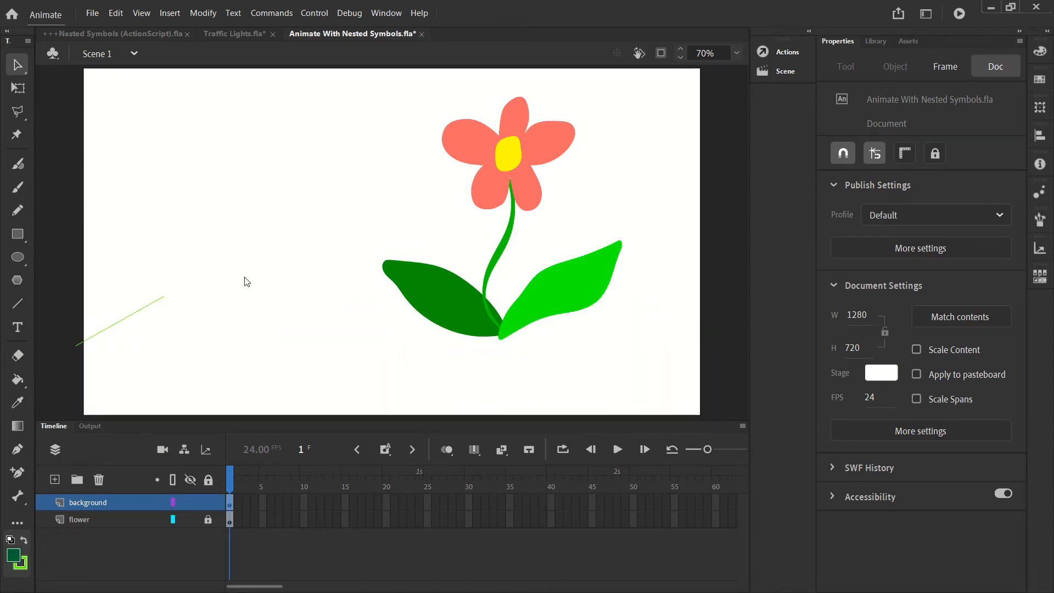
Step: Set the Oval tool's stroke to none and draw three overlapping dark green ovals along the stage's lower left part
{"action": "left_click", "coordinate": [18, 257]}
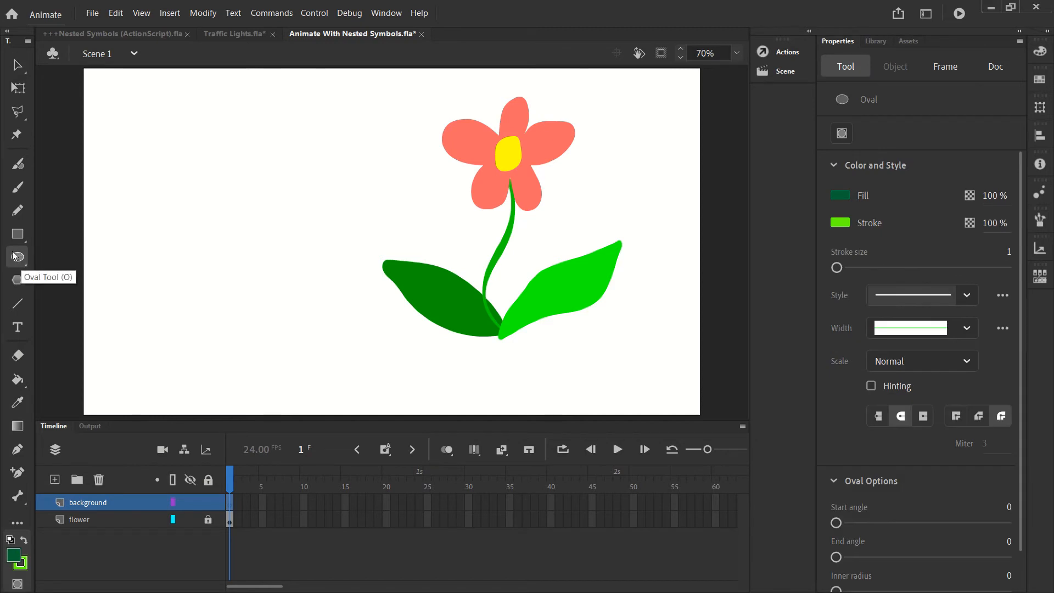
{"action": "left_click", "coordinate": [839, 222]}
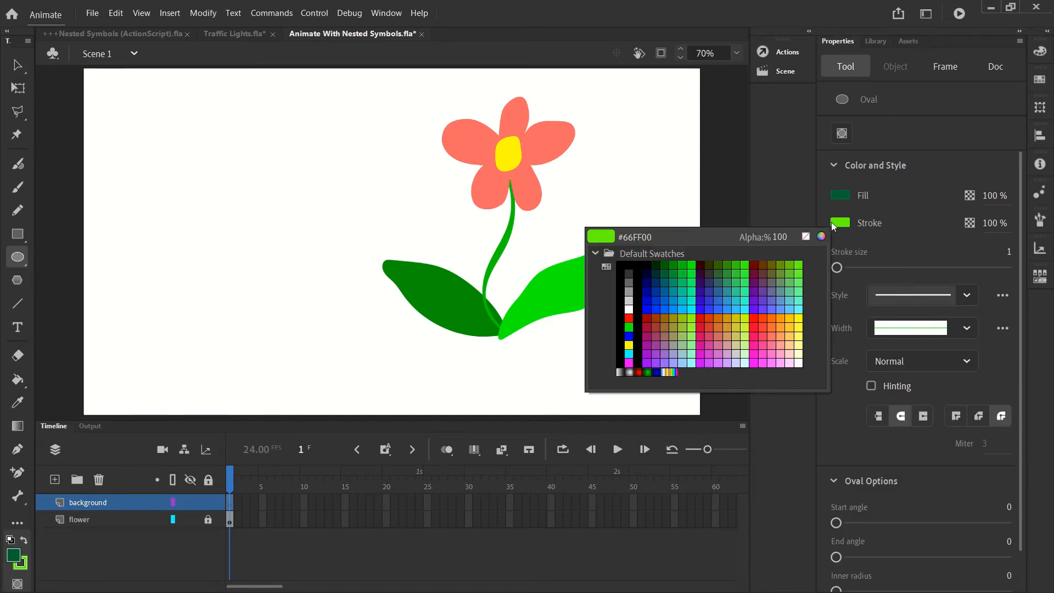
{"action": "left_click", "coordinate": [805, 238]}
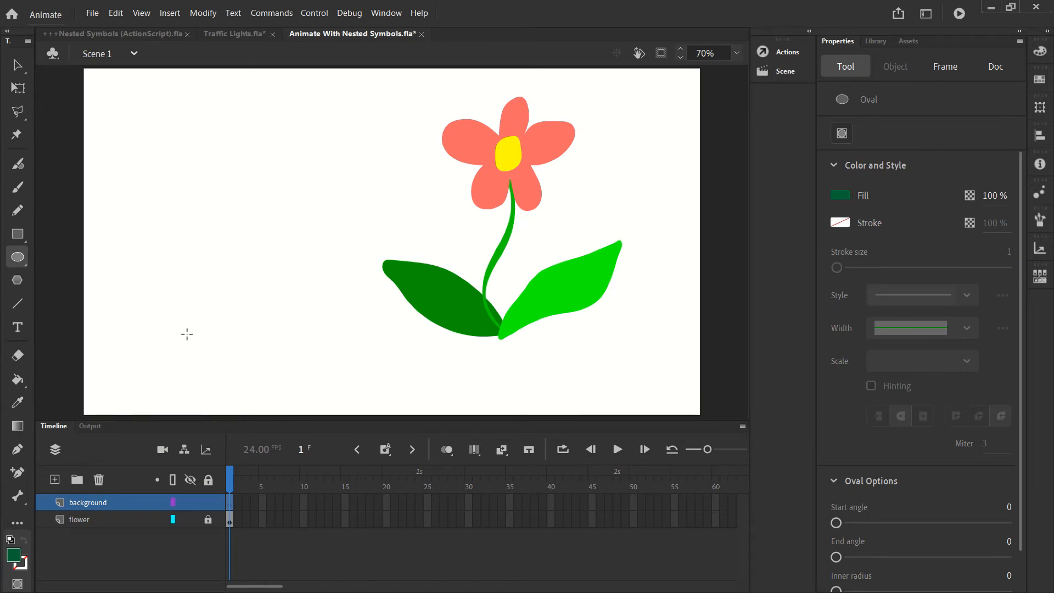
{"action": "left_click_drag", "start_coordinate": [77, 321], "coordinate": [351, 419]}
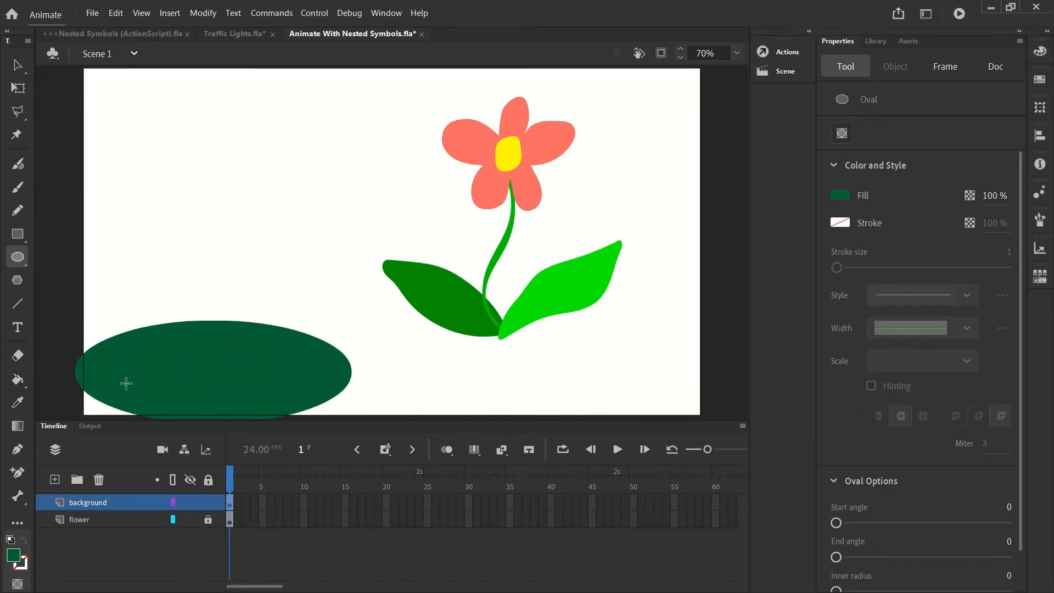
{"action": "left_click_drag", "start_coordinate": [533, 346], "coordinate": [221, 432]}
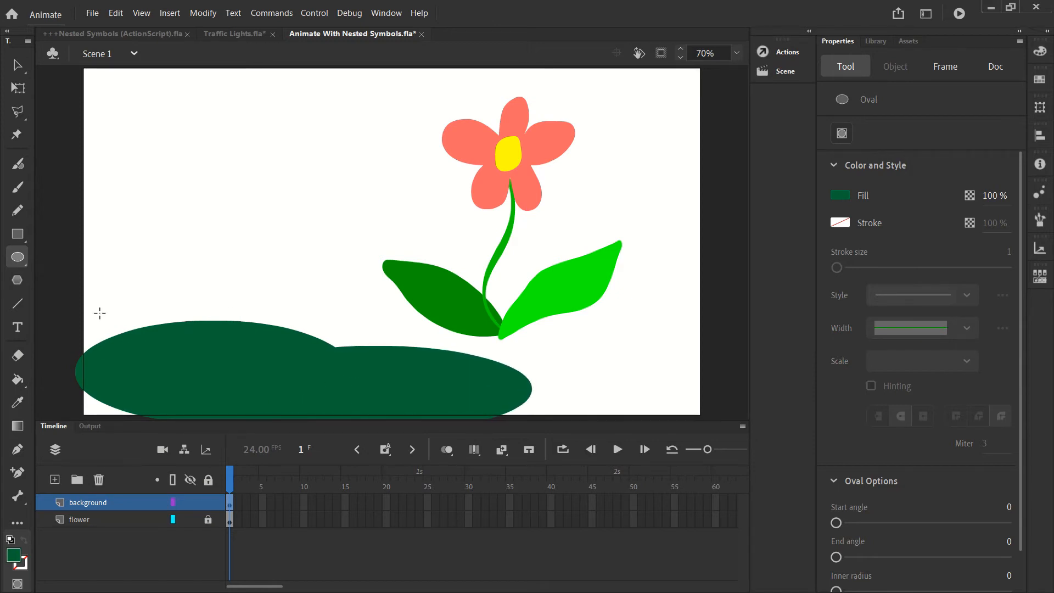
{"action": "left_click_drag", "start_coordinate": [59, 366], "coordinate": [160, 432]}
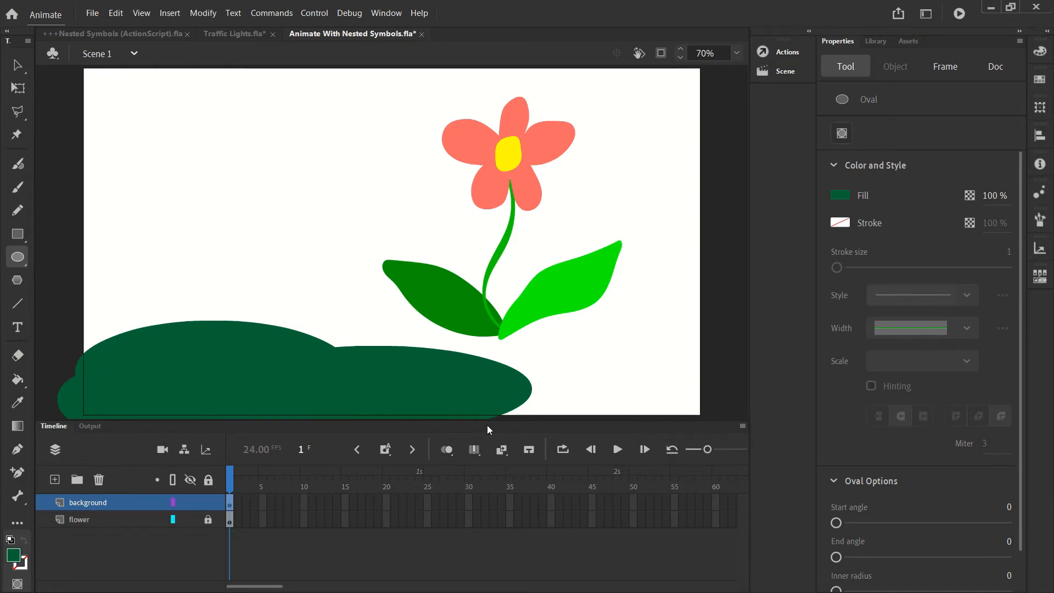
Step: Delete the part of the ovals that extends beyond the stage's left edge
{"action": "left_click", "coordinate": [18, 66]}
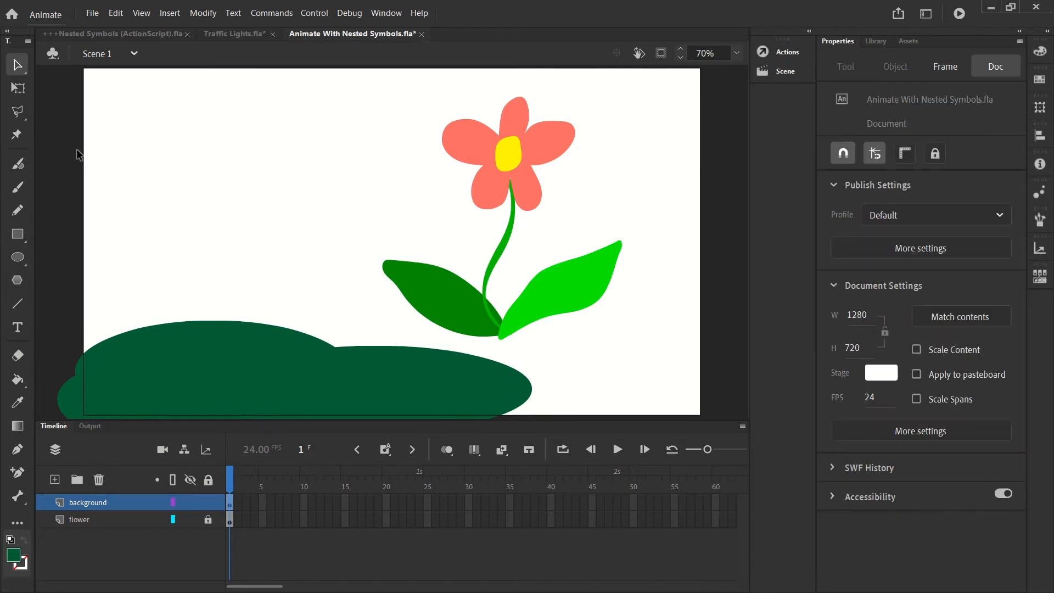
{"action": "left_click_drag", "start_coordinate": [44, 347], "coordinate": [80, 433]}
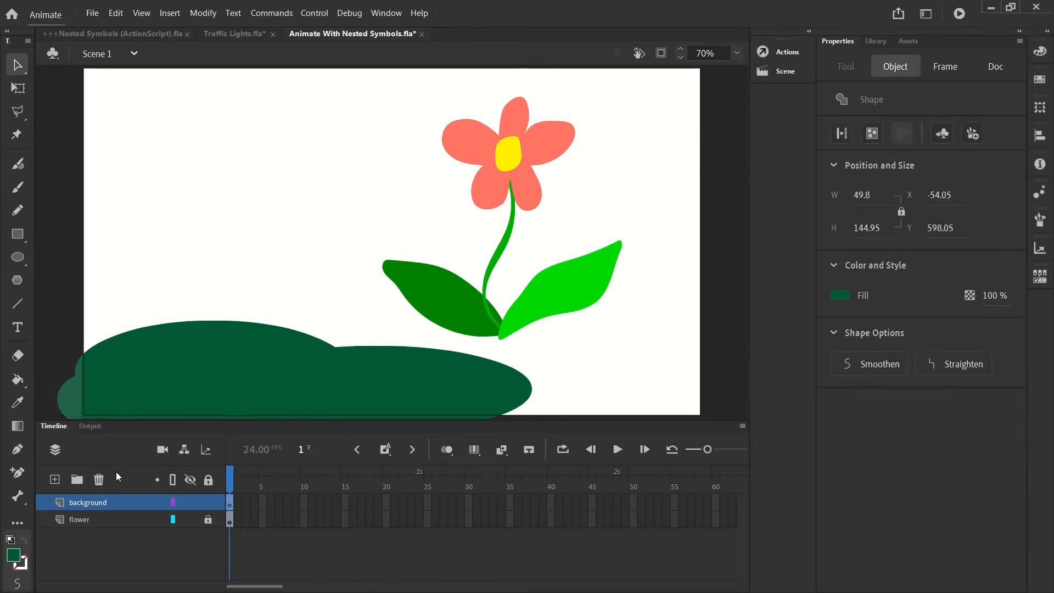
{"action": "key", "text": "Delete"}
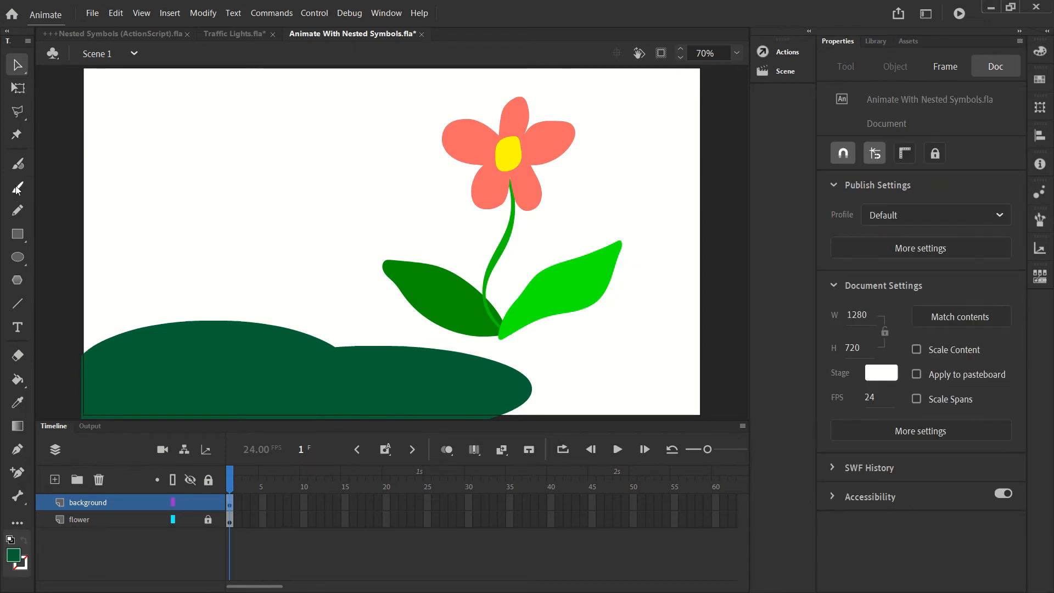
Step: Draw more overlapping dark green ovals across the stage's full width to form hills of varying height with a filled base
{"action": "left_click", "coordinate": [17, 257]}
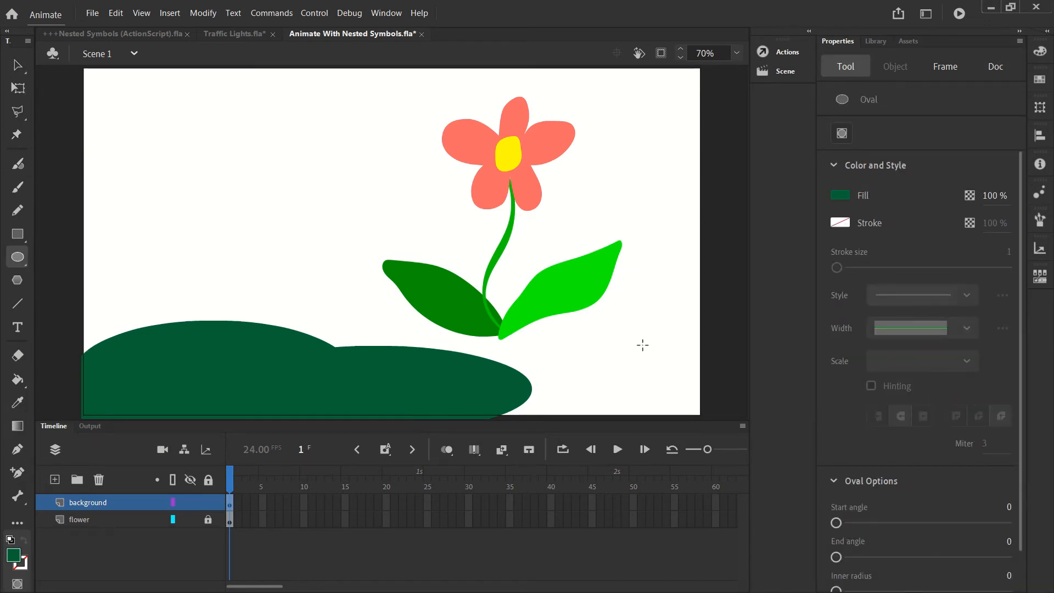
{"action": "left_click_drag", "start_coordinate": [525, 340], "coordinate": [328, 437]}
{"action": "left_click_drag", "start_coordinate": [500, 291], "coordinate": [802, 447]}
{"action": "left_click_drag", "start_coordinate": [413, 379], "coordinate": [121, 291]}
{"action": "left_click_drag", "start_coordinate": [525, 370], "coordinate": [300, 311]}
{"action": "left_click_drag", "start_coordinate": [247, 362], "coordinate": [24, 252]}
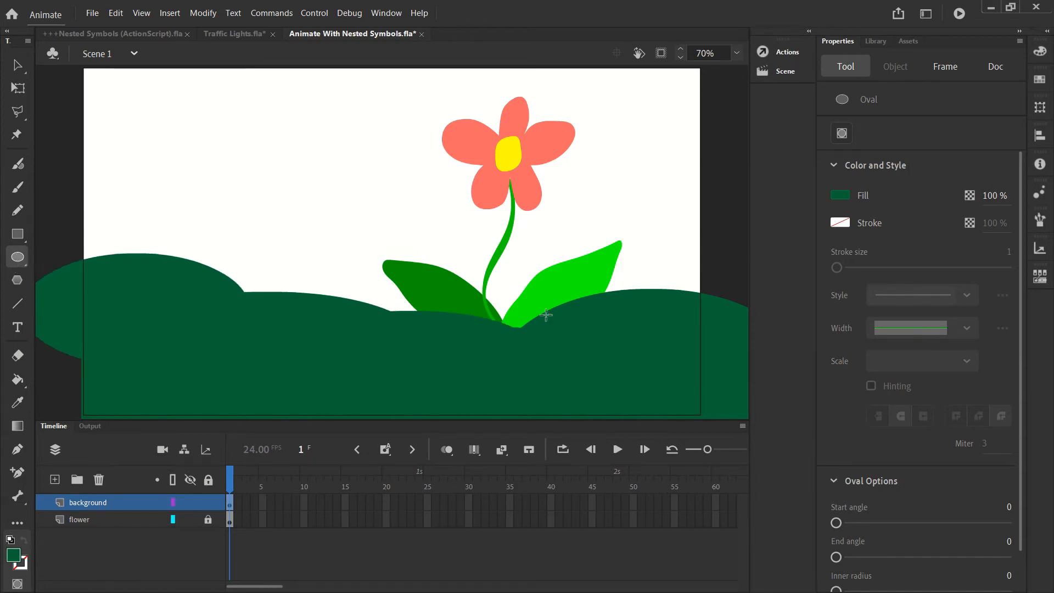
{"action": "left_click_drag", "start_coordinate": [476, 330], "coordinate": [753, 233]}
{"action": "left_click_drag", "start_coordinate": [468, 314], "coordinate": [357, 275]}
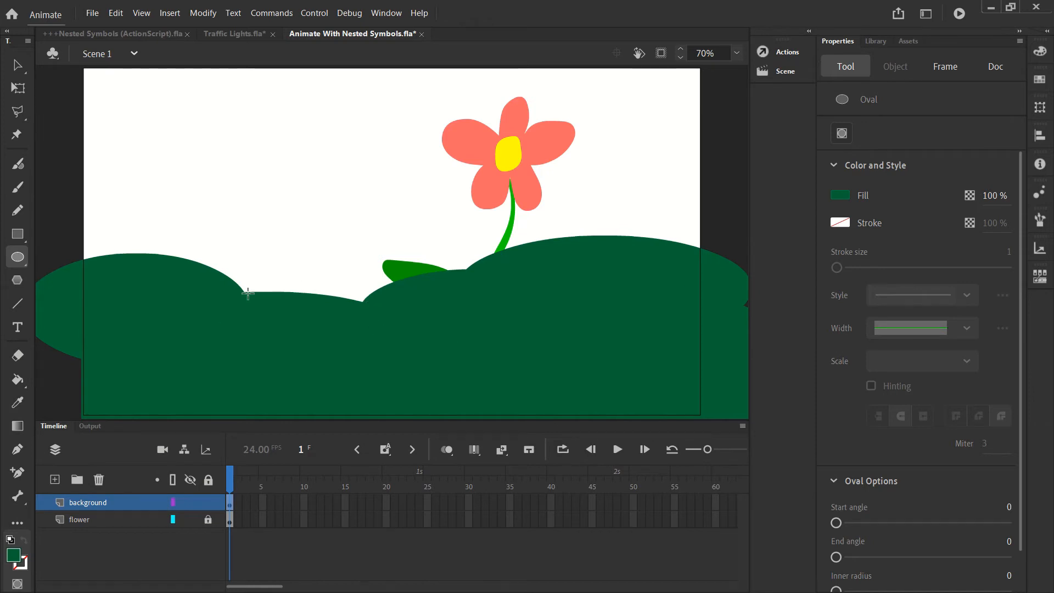
Step: Reshape the hills' upper contour by raising the large right hill and adjusting the curves and valleys between the hills
{"action": "left_click", "coordinate": [22, 67]}
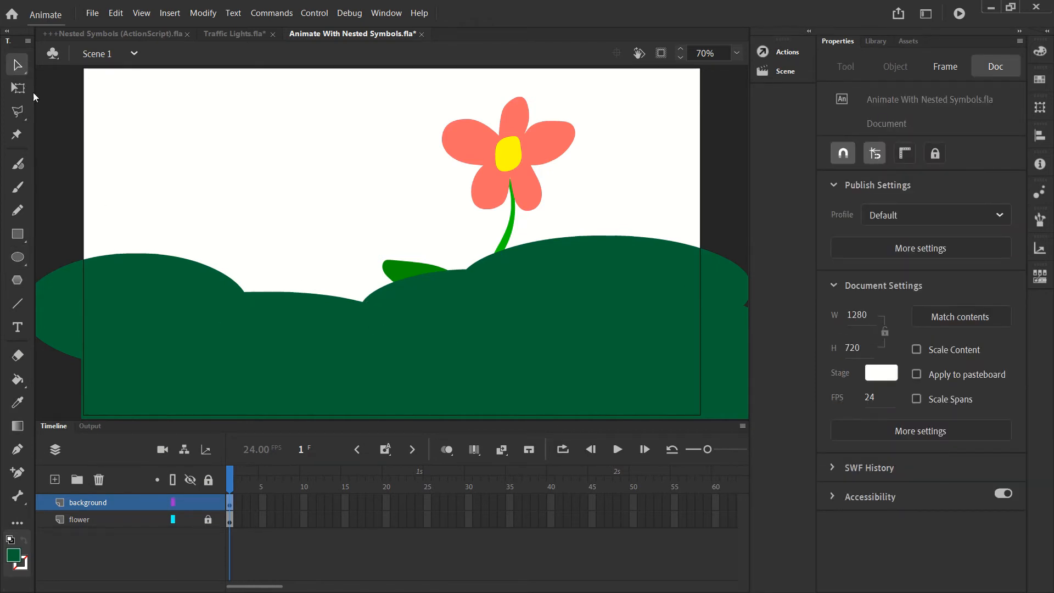
{"action": "left_click_drag", "start_coordinate": [587, 236], "coordinate": [614, 229]}
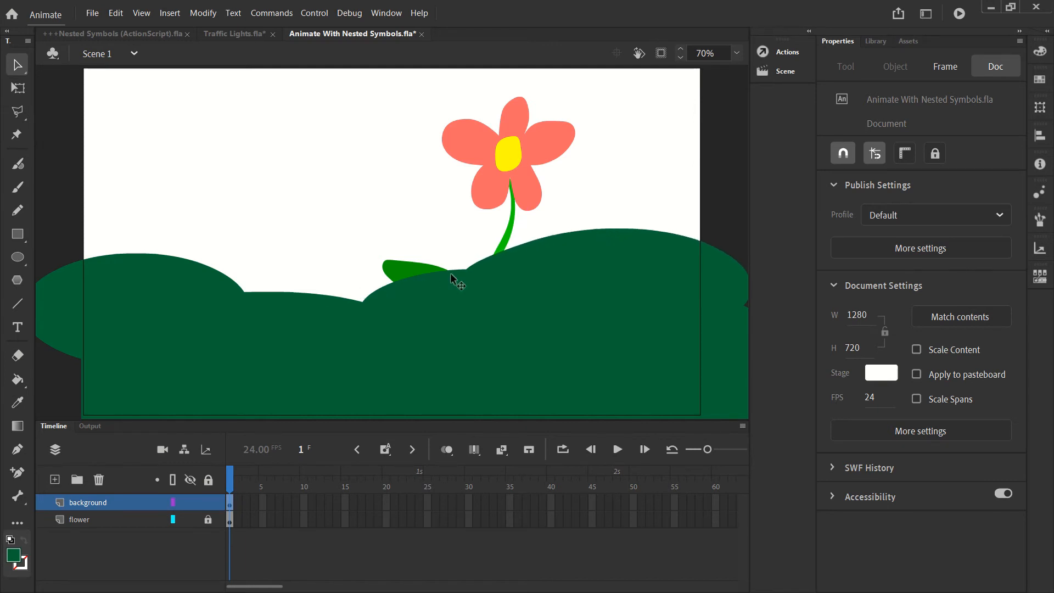
{"action": "left_click_drag", "start_coordinate": [468, 273], "coordinate": [471, 284]}
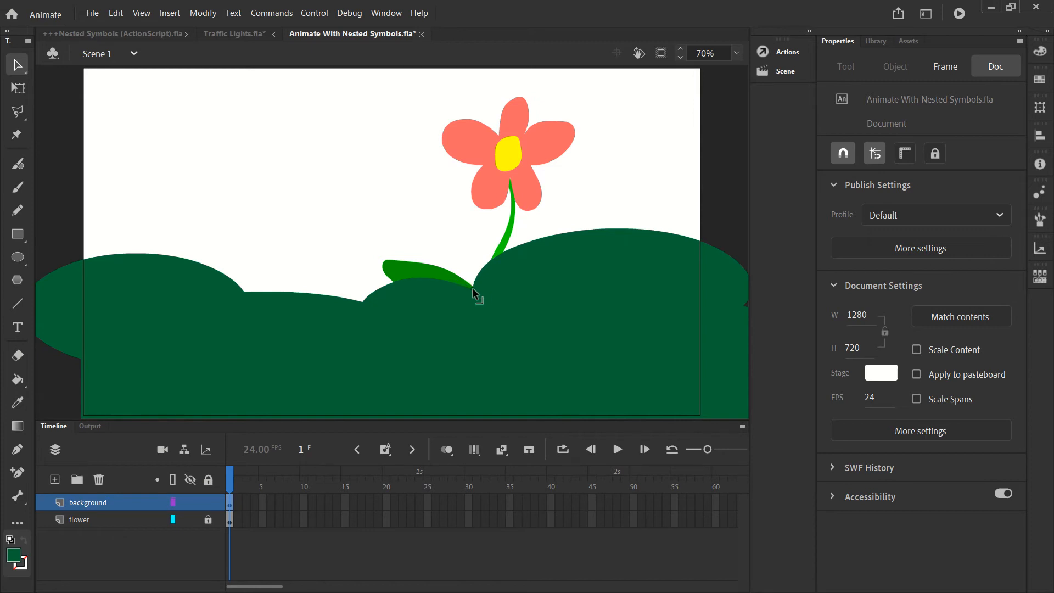
{"action": "left_click", "coordinate": [361, 305]}
{"action": "left_click_drag", "start_coordinate": [368, 304], "coordinate": [373, 322]}
{"action": "left_click", "coordinate": [243, 299]}
{"action": "left_click", "coordinate": [245, 287]}
{"action": "mouse_move", "coordinate": [226, 308]}
{"action": "left_mouse_down"}
{"action": "mouse_move", "coordinate": [222, 294]}
{"action": "mouse_move", "coordinate": [276, 289]}
{"action": "mouse_move", "coordinate": [230, 300]}
{"action": "left_mouse_up"}
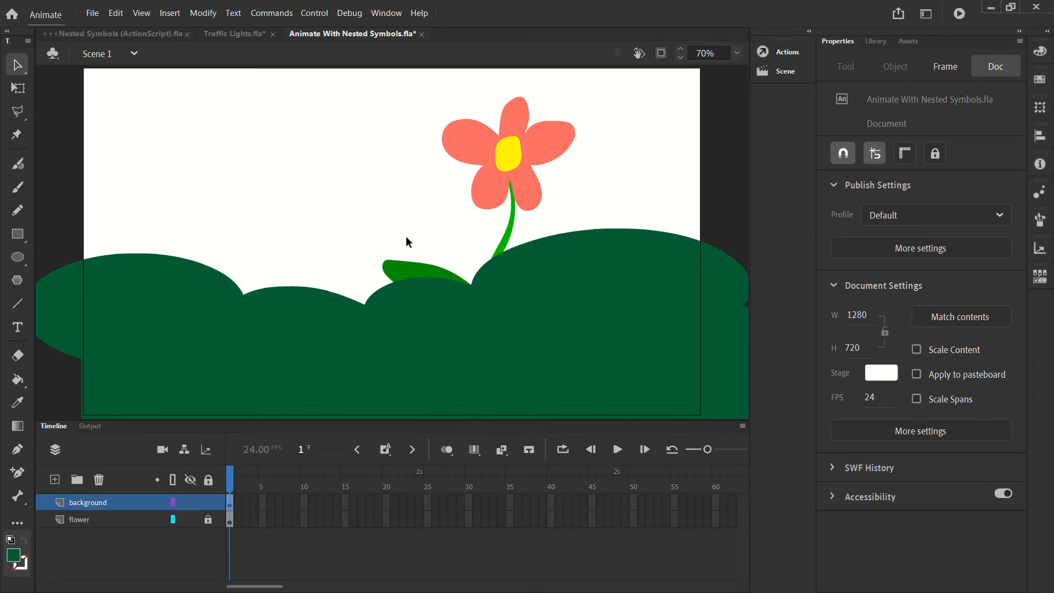
Step: Delete the parts of the hill shape that extend beyond the left, bottom and right edges of the stage
{"action": "left_click", "coordinate": [736, 55]}
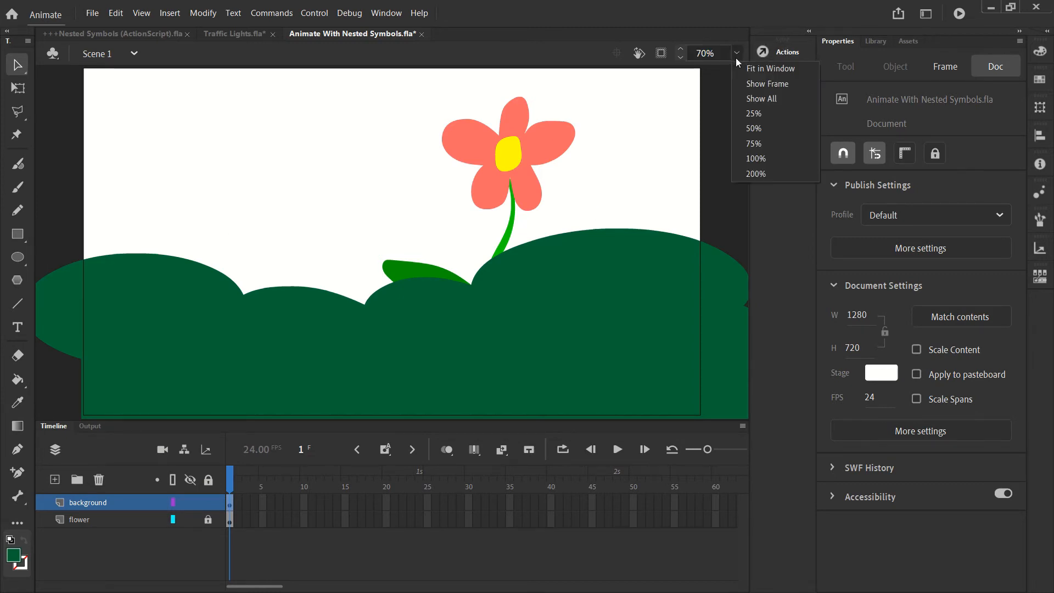
{"action": "left_click", "coordinate": [760, 128]}
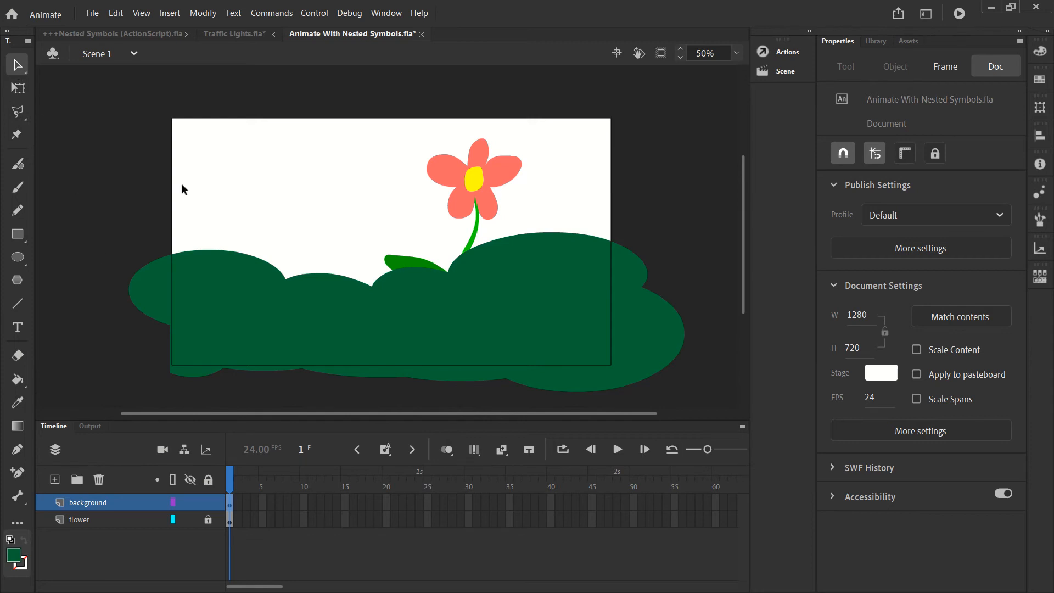
{"action": "left_click_drag", "start_coordinate": [135, 280], "coordinate": [171, 379]}
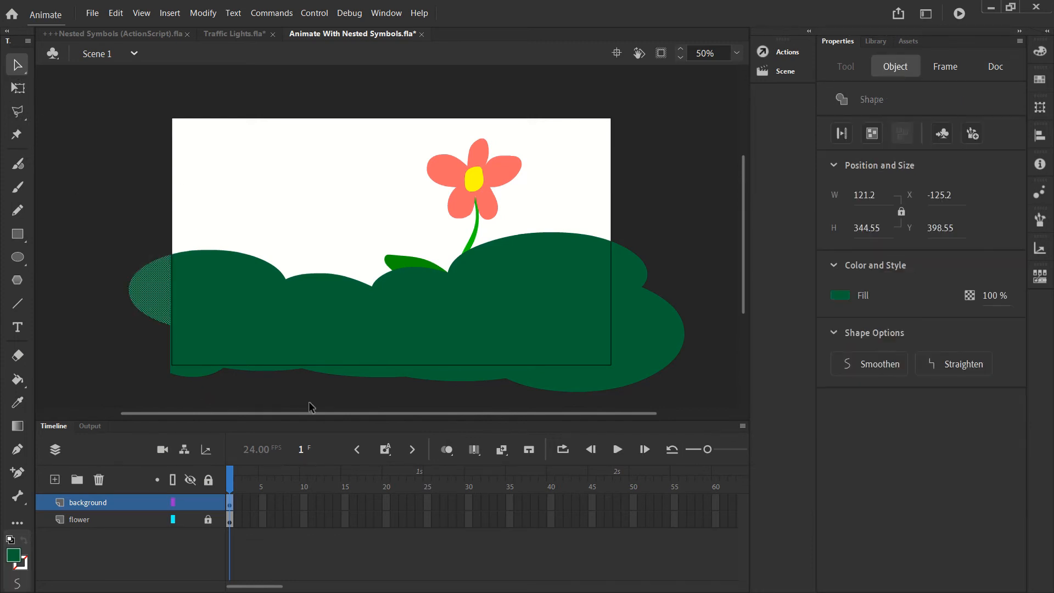
{"action": "key", "text": "Delete"}
{"action": "left_click_drag", "start_coordinate": [683, 402], "coordinate": [139, 367]}
{"action": "key", "text": "Delete"}
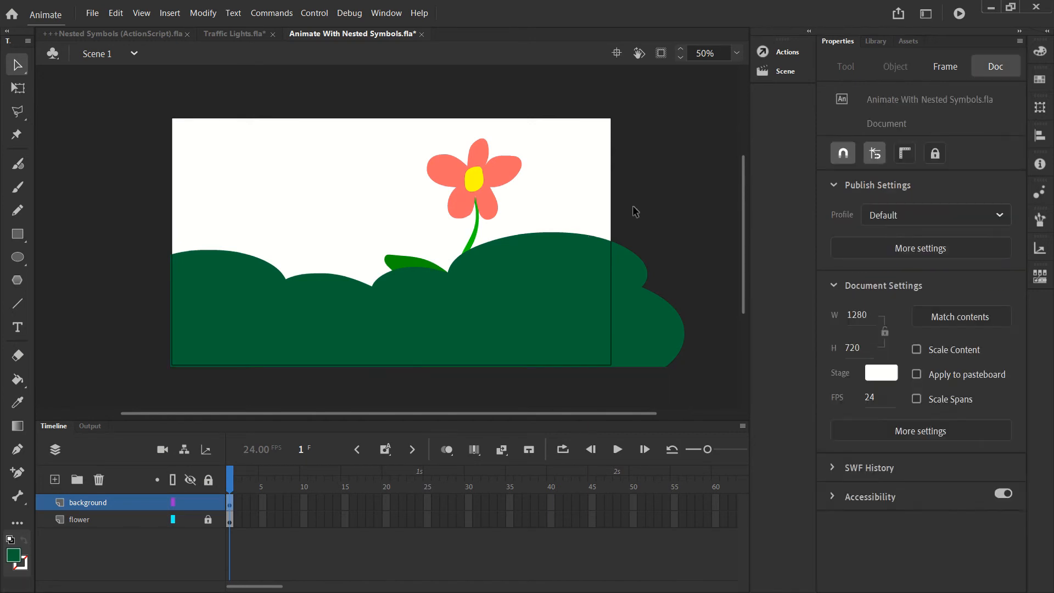
{"action": "left_click_drag", "start_coordinate": [708, 201], "coordinate": [614, 395]}
{"action": "key", "text": "Delete"}
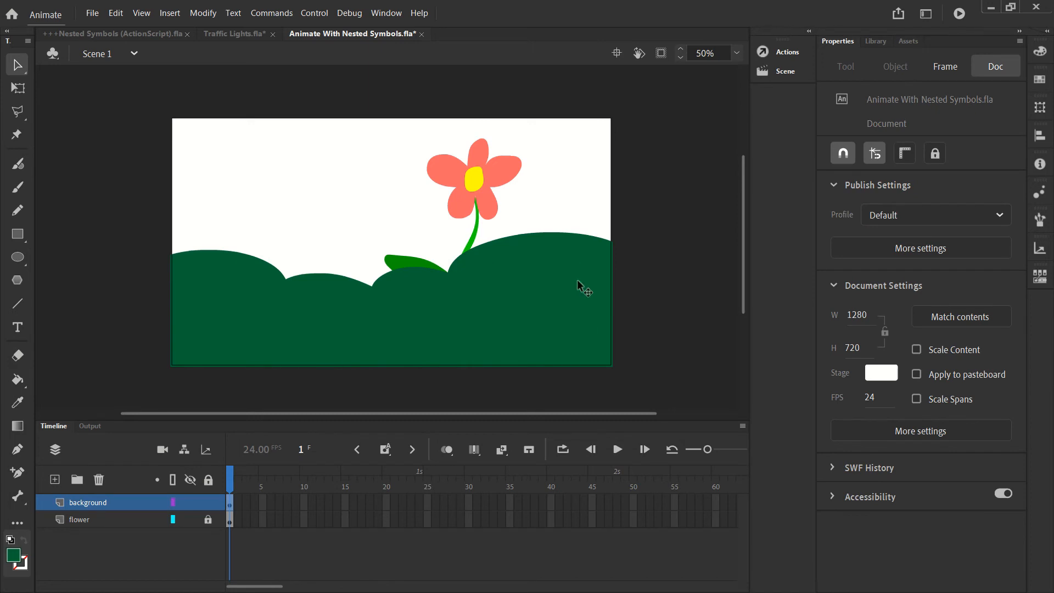
Step: Move the background layer below the flower layer and deselect the hill shape
{"action": "left_click", "coordinate": [736, 53]}
{"action": "left_click", "coordinate": [763, 67]}
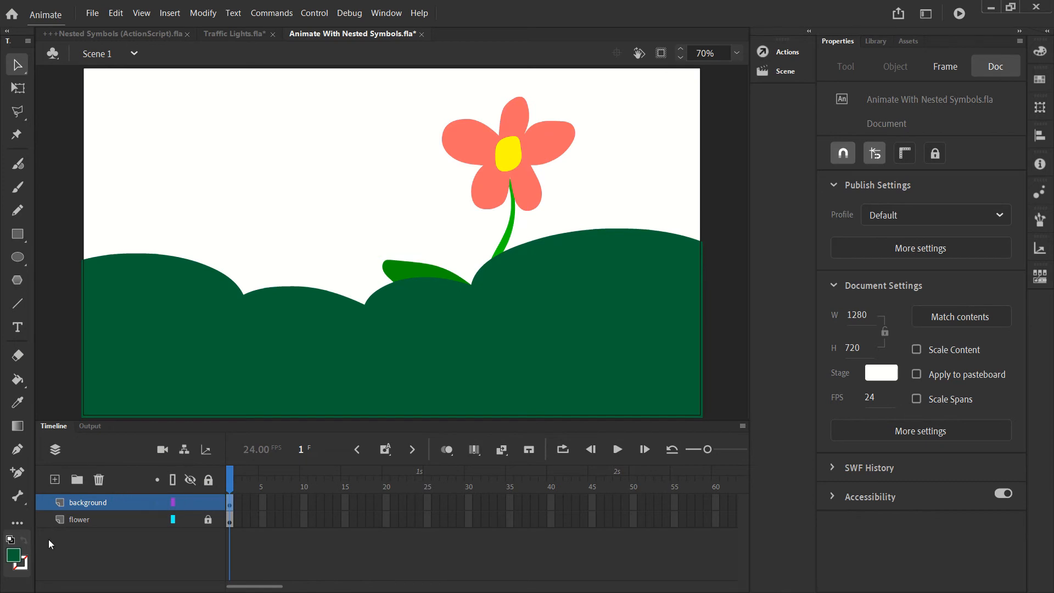
{"action": "left_click_drag", "start_coordinate": [86, 506], "coordinate": [80, 527]}
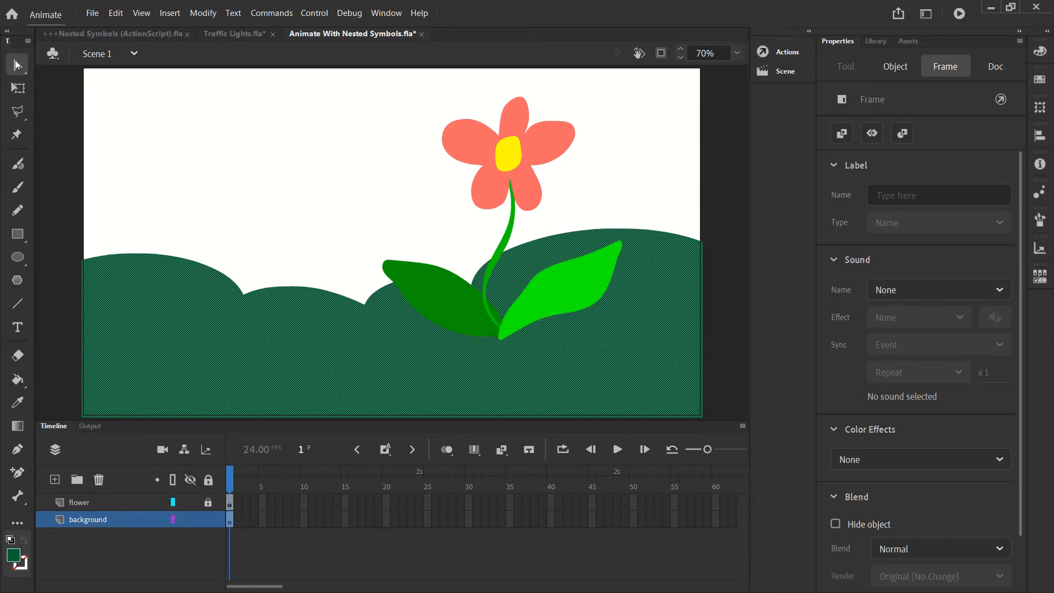
{"action": "left_click", "coordinate": [184, 214]}
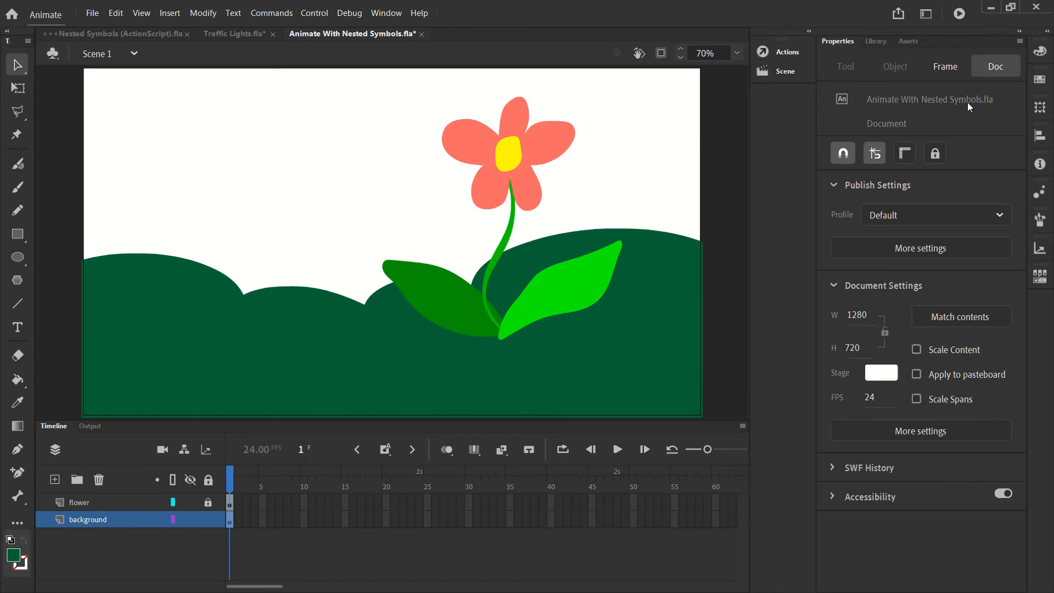
Step: Set the stage background color to light blue for the sky and lock the background layer
{"action": "left_click", "coordinate": [881, 373]}
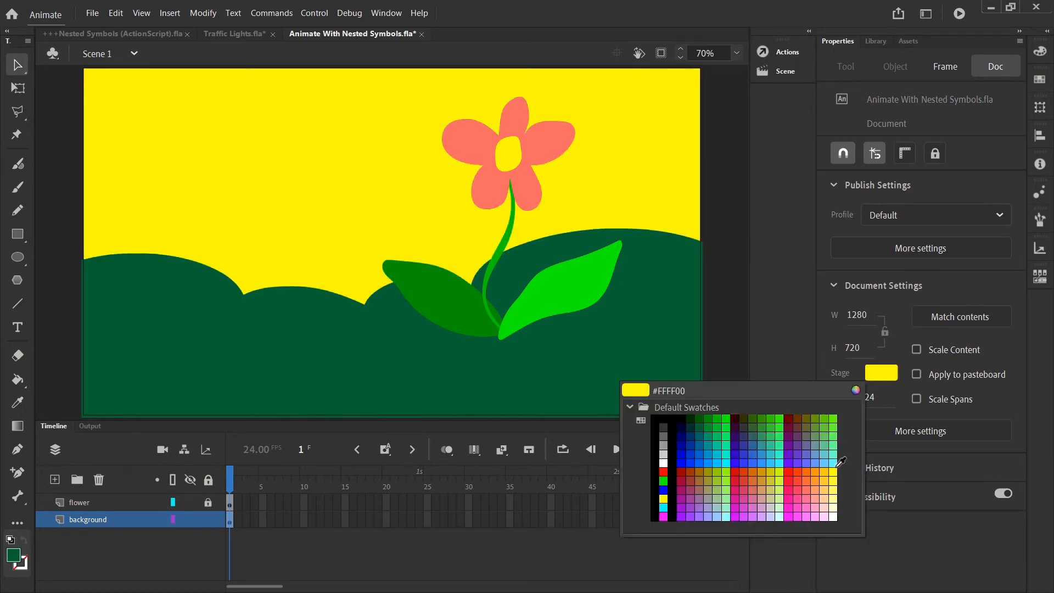
{"action": "left_click", "coordinate": [833, 463]}
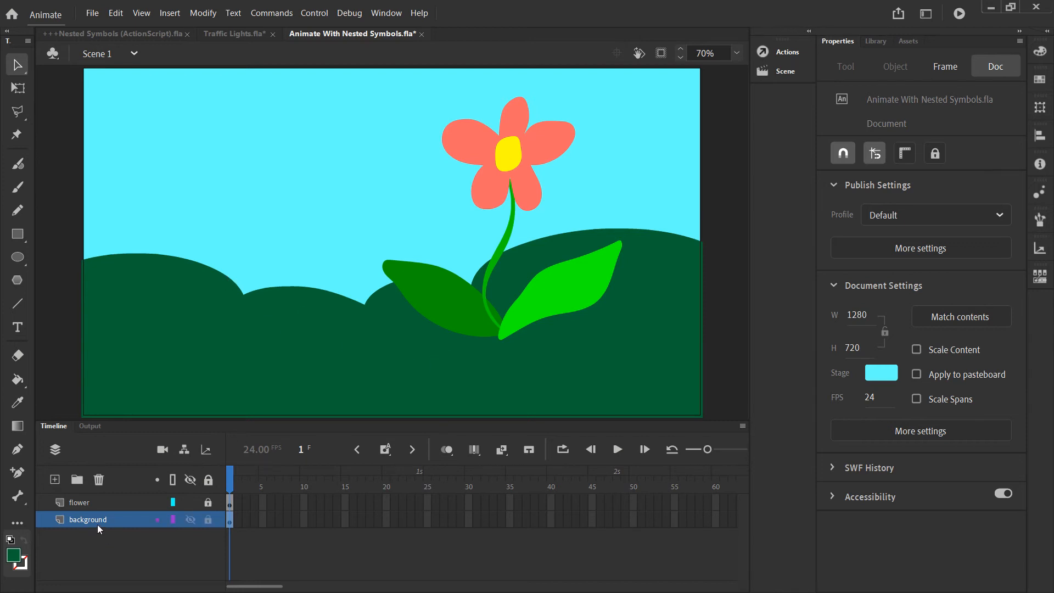
{"action": "left_click", "coordinate": [210, 518]}
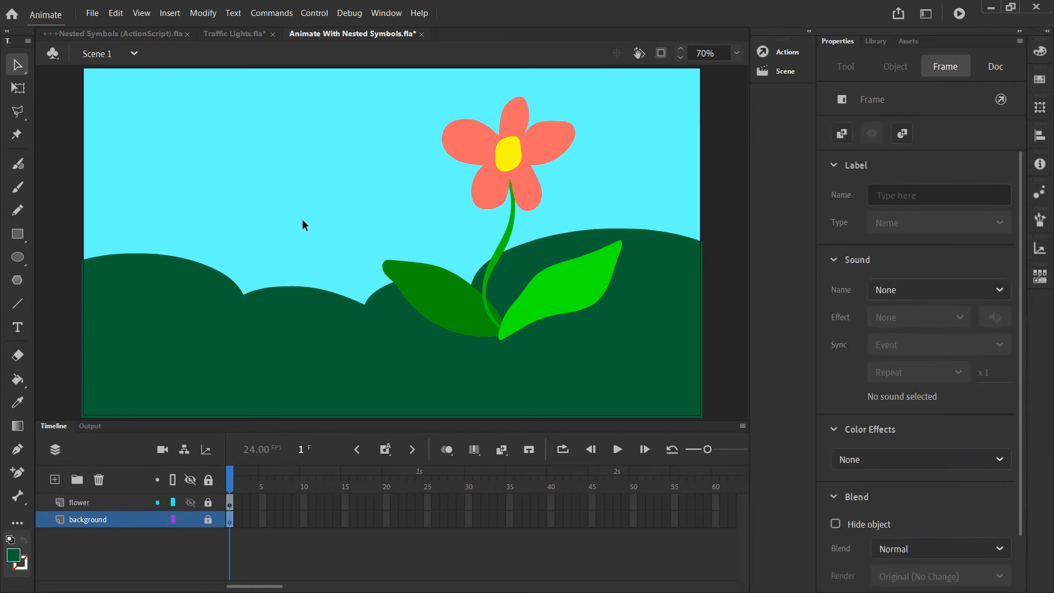
Step: Unlock the flower layer and move the flower over the hills in the left half of the scene
{"action": "left_click", "coordinate": [72, 505]}
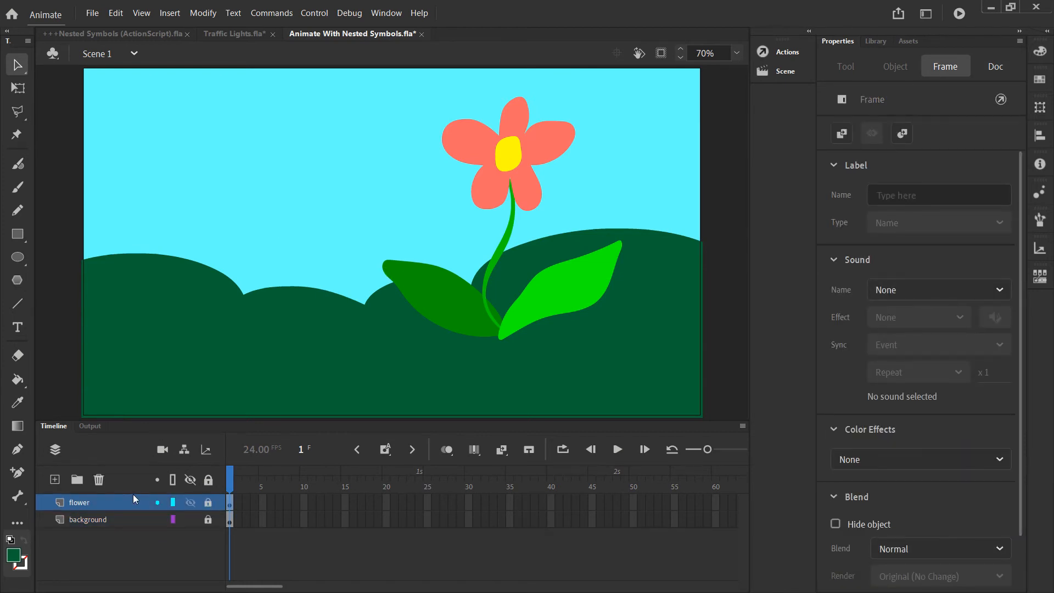
{"action": "left_click", "coordinate": [566, 200]}
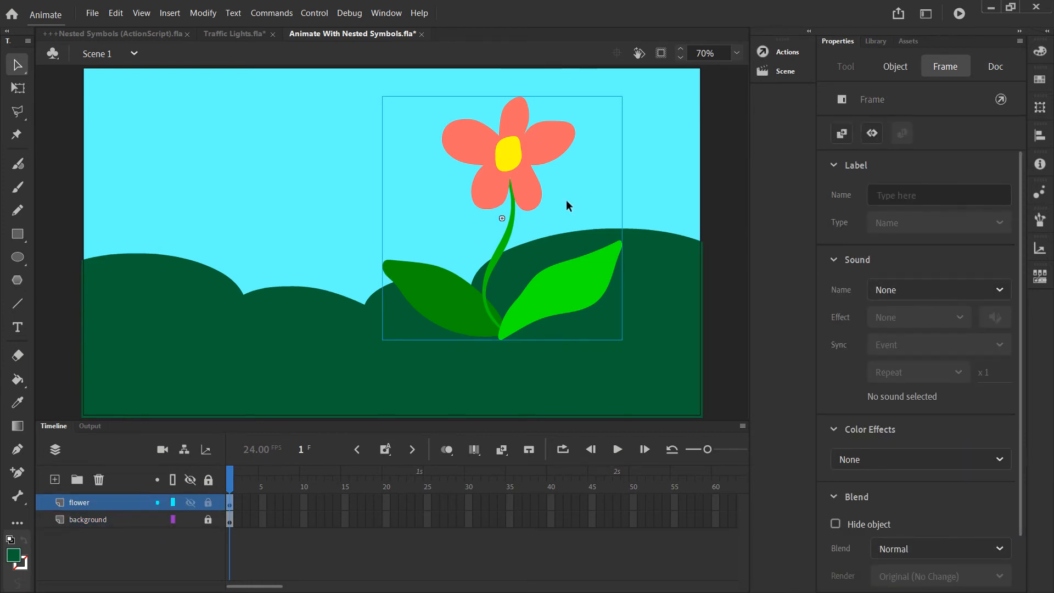
{"action": "left_click_drag", "start_coordinate": [527, 172], "coordinate": [257, 177]}
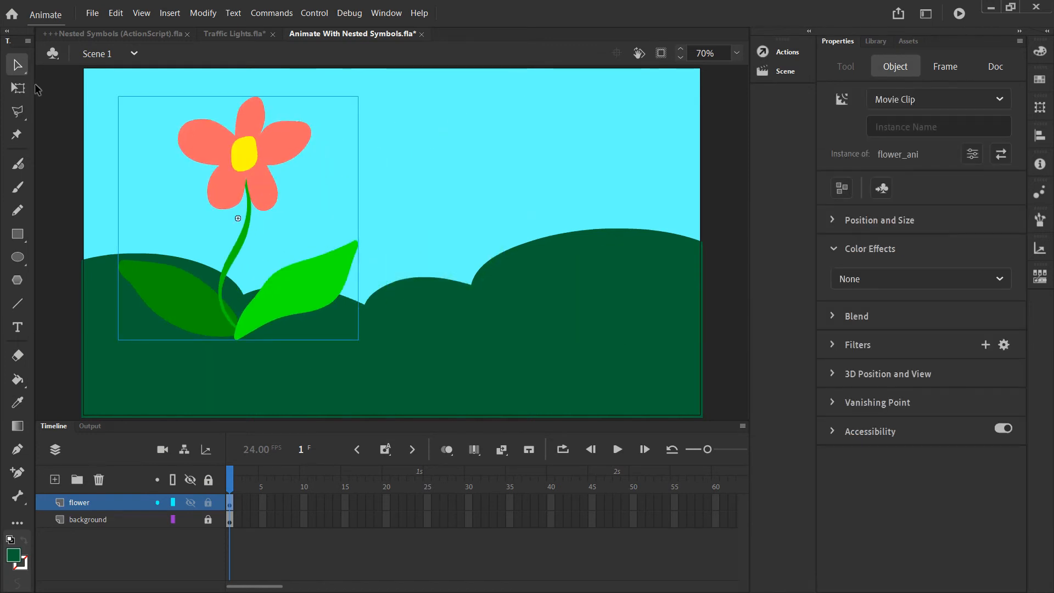
Step: Scale the flower proportionally to about a quarter of its size and place it in the scene's lower right corner
{"action": "left_click", "coordinate": [18, 89]}
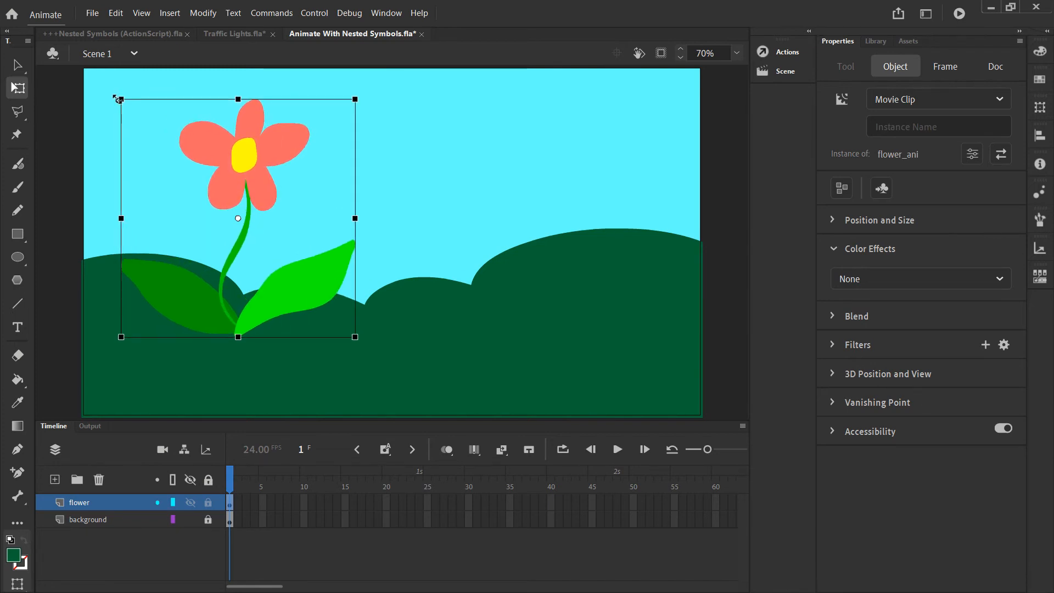
{"action": "left_click_drag", "start_coordinate": [118, 97], "coordinate": [203, 182]}
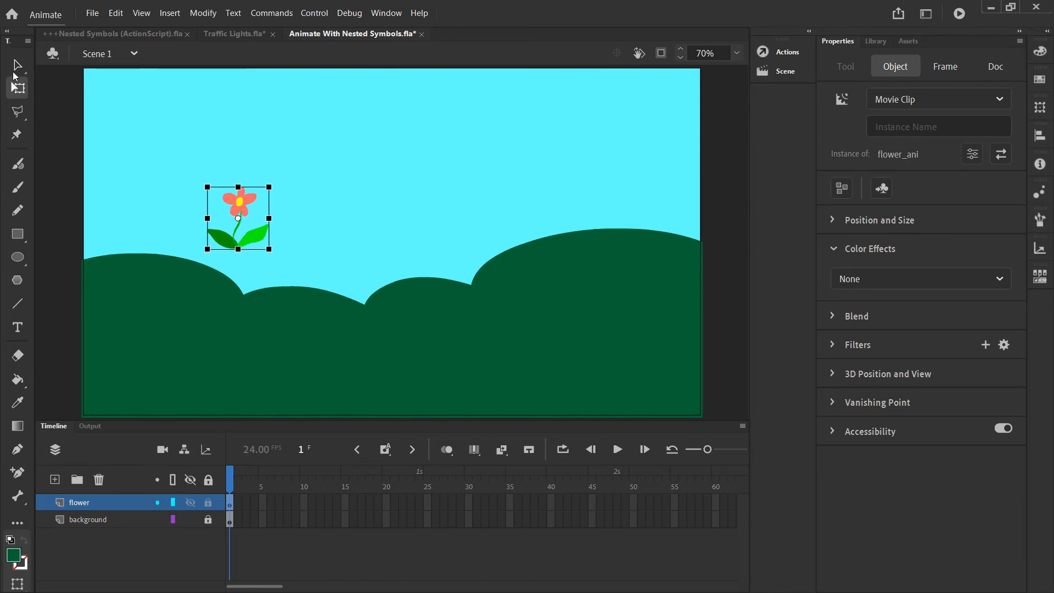
{"action": "left_click", "coordinate": [16, 65]}
{"action": "left_click_drag", "start_coordinate": [234, 199], "coordinate": [145, 355]}
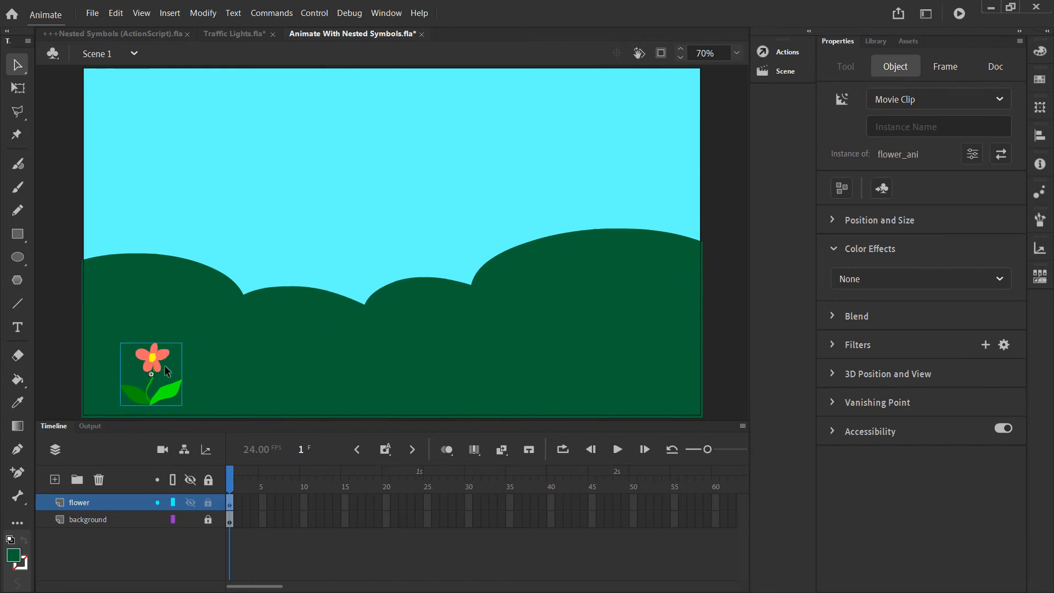
{"action": "left_click_drag", "start_coordinate": [144, 356], "coordinate": [644, 358]}
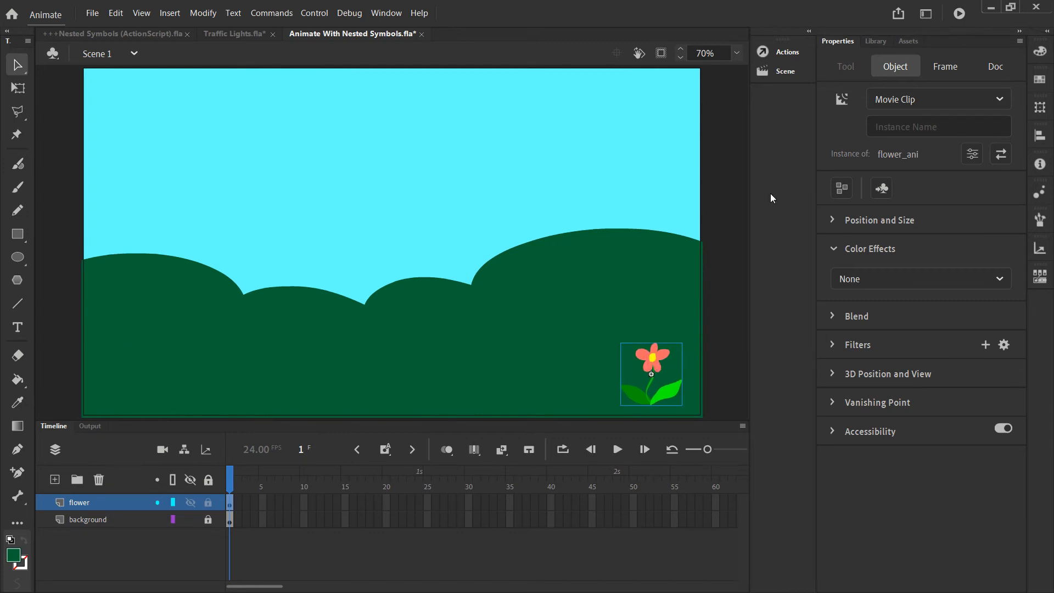
Step: Expand the Flower Parts library folder to view the flower_ani movie clip, and deselect the flower on the stage
{"action": "left_click", "coordinate": [877, 41]}
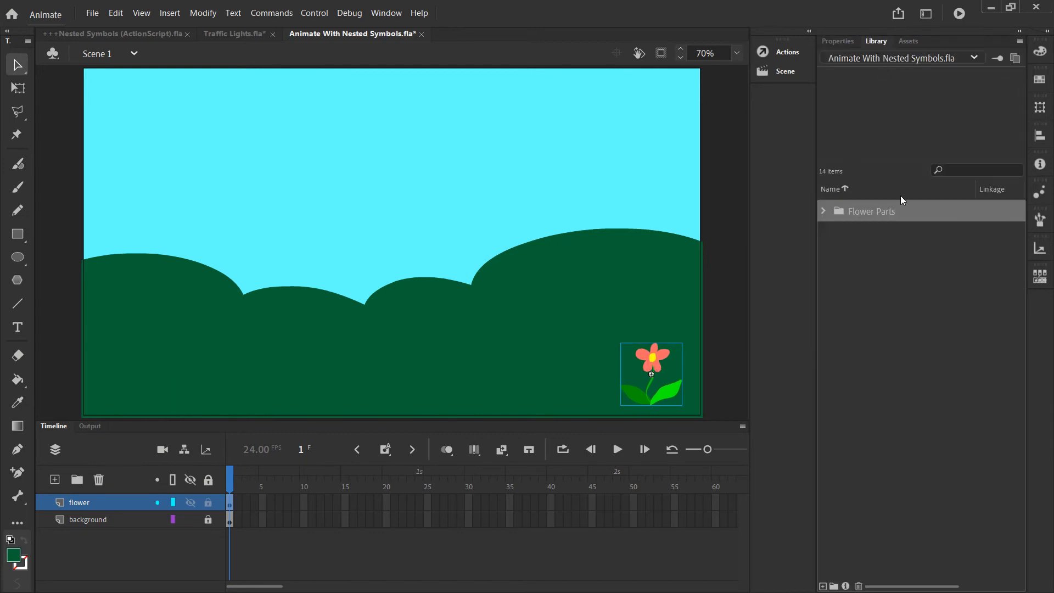
{"action": "left_click", "coordinate": [824, 210]}
{"action": "left_click", "coordinate": [864, 301]}
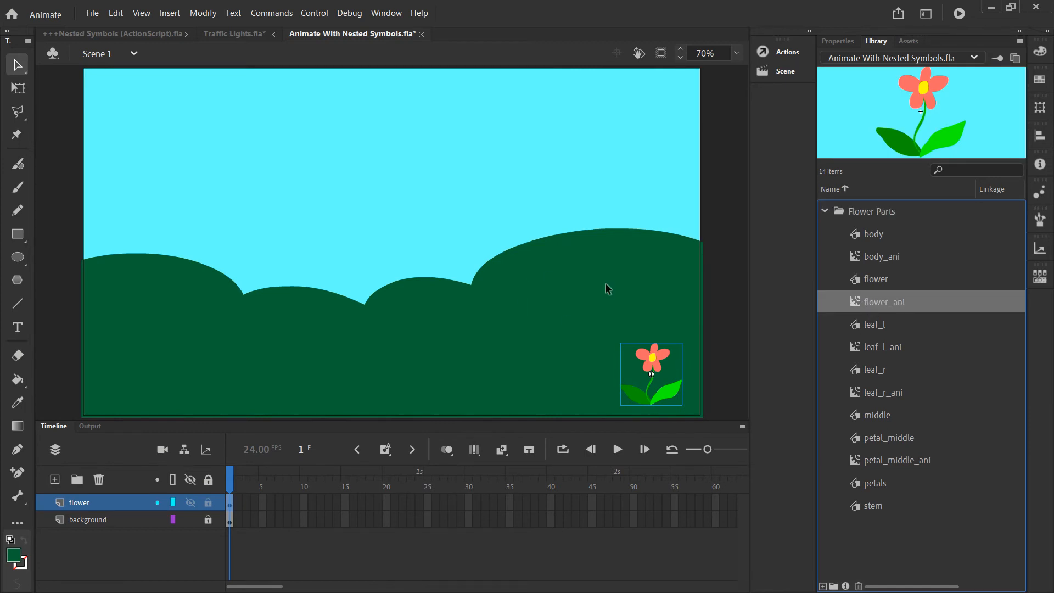
{"action": "left_click", "coordinate": [668, 345]}
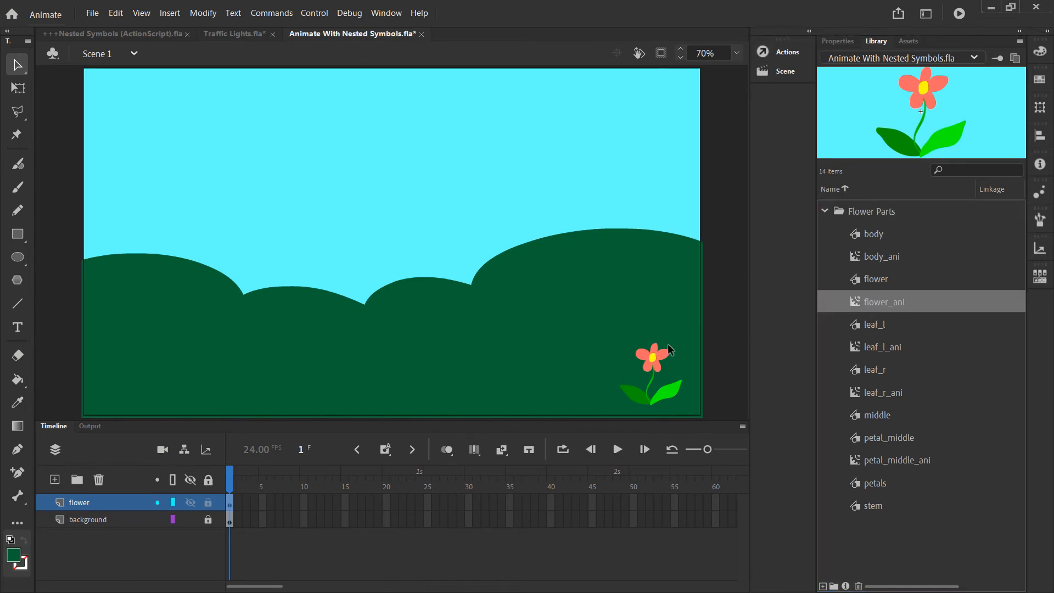
Step: Duplicate the small flower five times, spreading the copies along the foreground and up the middle and right hills
{"action": "left_click", "coordinate": [655, 357]}
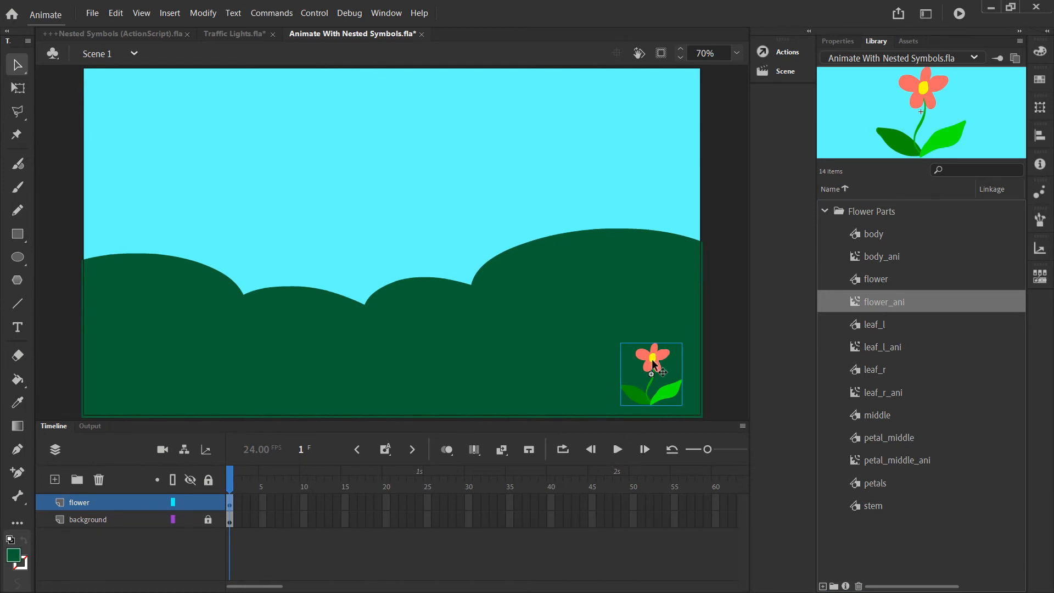
{"action": "left_click_drag", "start_coordinate": [651, 360], "coordinate": [613, 236]}
{"action": "left_click_drag", "start_coordinate": [496, 354], "coordinate": [450, 278]}
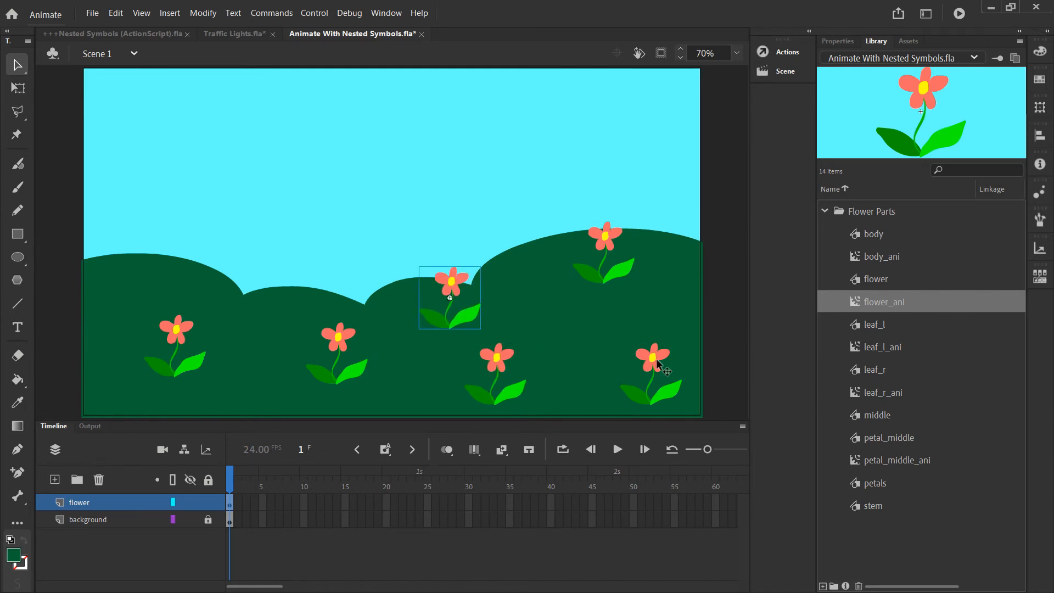
Step: Reposition the six flowers, raising the two left ones and placing the two upper ones on the crests of their hills
{"action": "left_click_drag", "start_coordinate": [655, 362], "coordinate": [656, 368]}
{"action": "left_click_drag", "start_coordinate": [487, 359], "coordinate": [508, 350]}
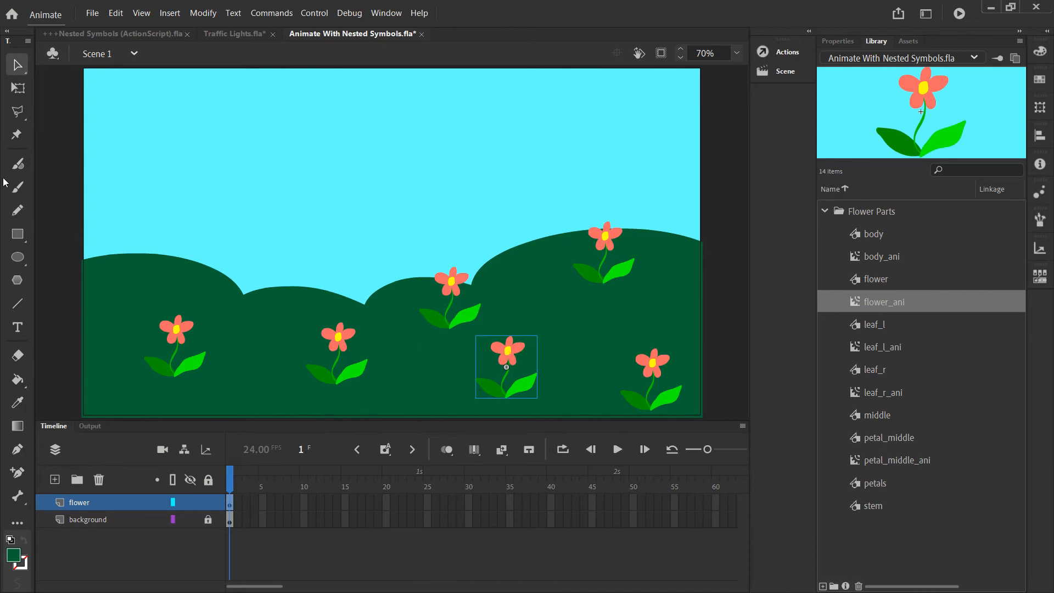
{"action": "left_click_drag", "start_coordinate": [176, 332], "coordinate": [165, 301]}
{"action": "left_click_drag", "start_coordinate": [340, 329], "coordinate": [310, 318]}
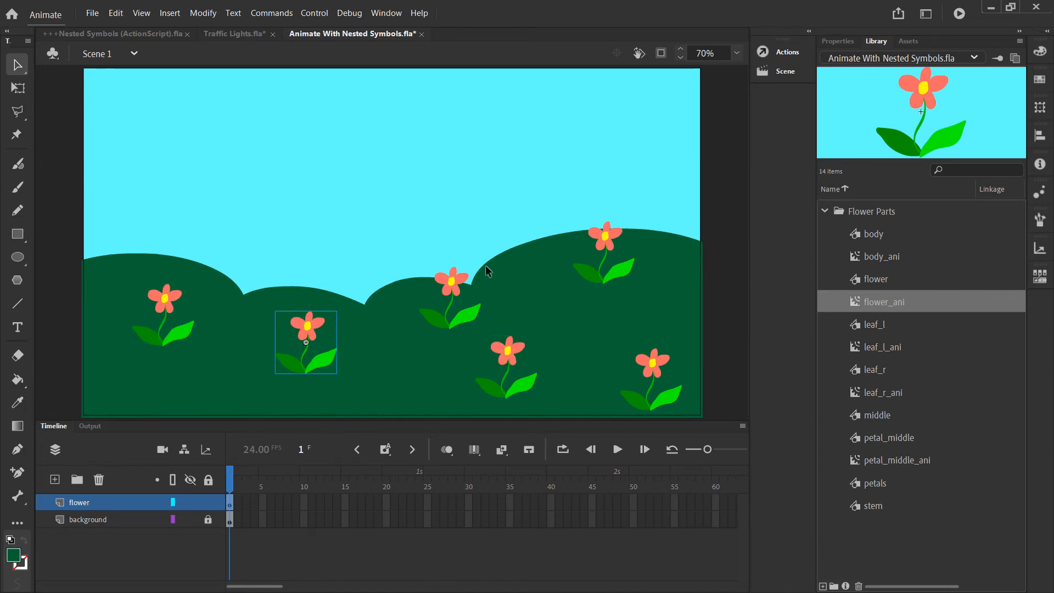
{"action": "left_click_drag", "start_coordinate": [457, 284], "coordinate": [441, 246]}
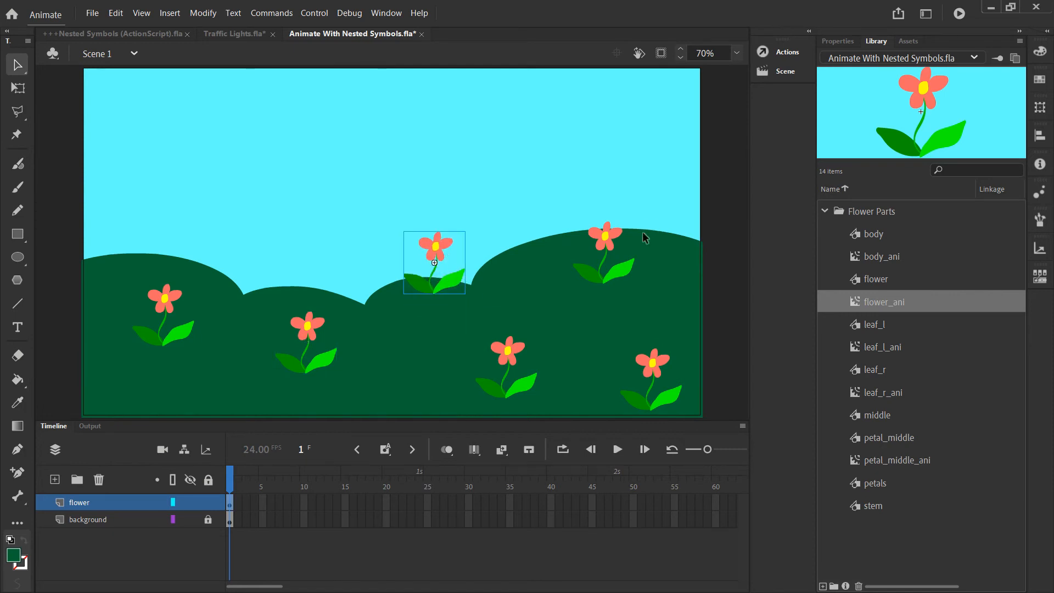
{"action": "left_click_drag", "start_coordinate": [602, 237], "coordinate": [626, 215]}
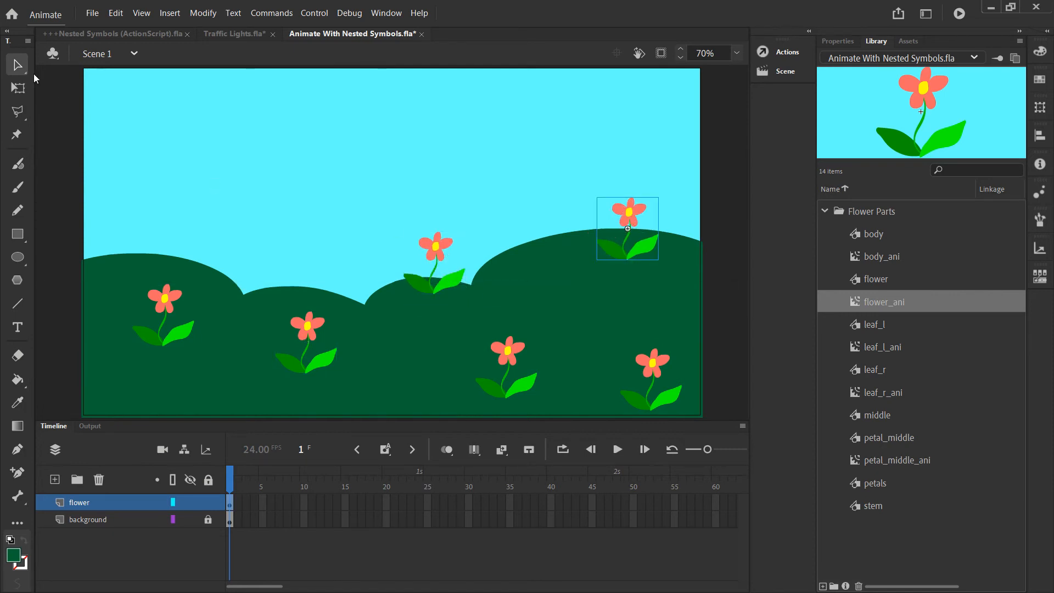
Step: Scale down the lower middle, two left and middle-hill flowers with Free Transform, making the more distant ones progressively smaller
{"action": "left_click", "coordinate": [18, 87]}
{"action": "left_click", "coordinate": [506, 355]}
{"action": "left_click_drag", "start_coordinate": [474, 335], "coordinate": [480, 339]}
{"action": "left_click", "coordinate": [295, 324]}
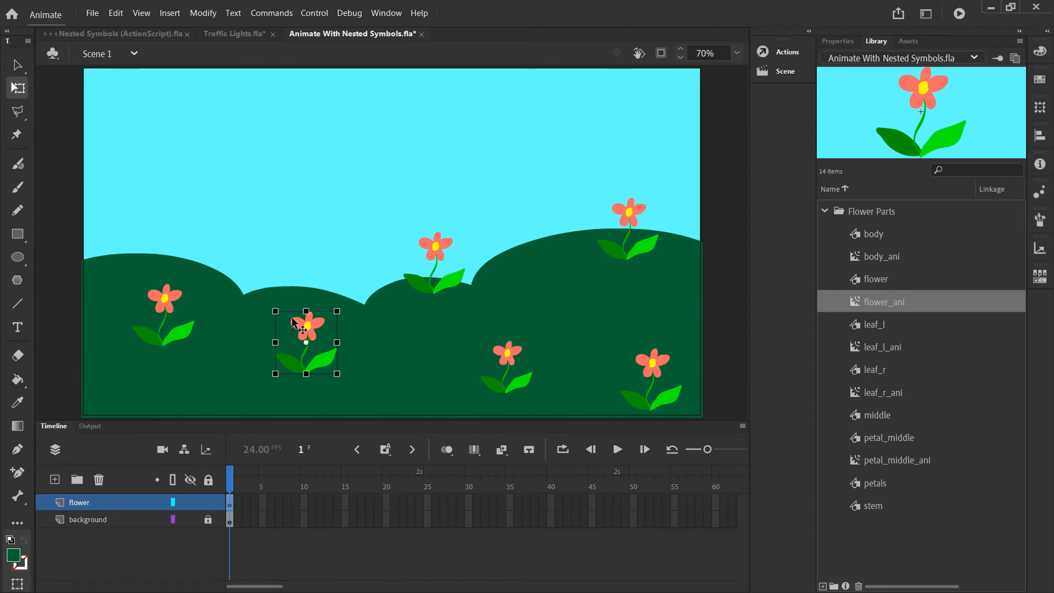
{"action": "left_click_drag", "start_coordinate": [276, 310], "coordinate": [286, 323]}
{"action": "left_click", "coordinate": [165, 300]}
{"action": "left_click_drag", "start_coordinate": [132, 283], "coordinate": [147, 297]}
{"action": "left_click", "coordinate": [435, 250]}
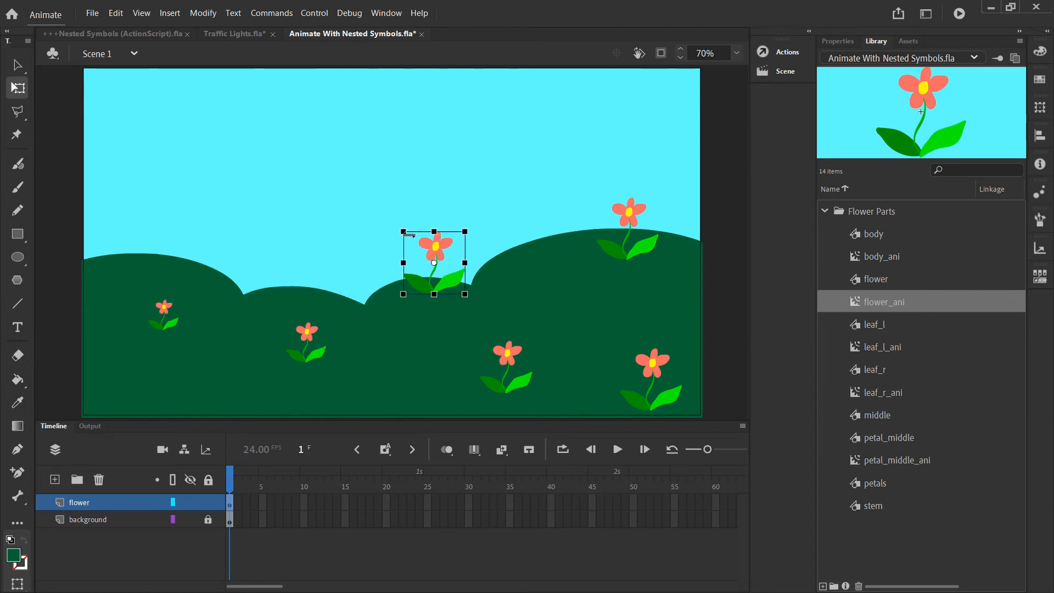
{"action": "left_click_drag", "start_coordinate": [404, 230], "coordinate": [422, 247]}
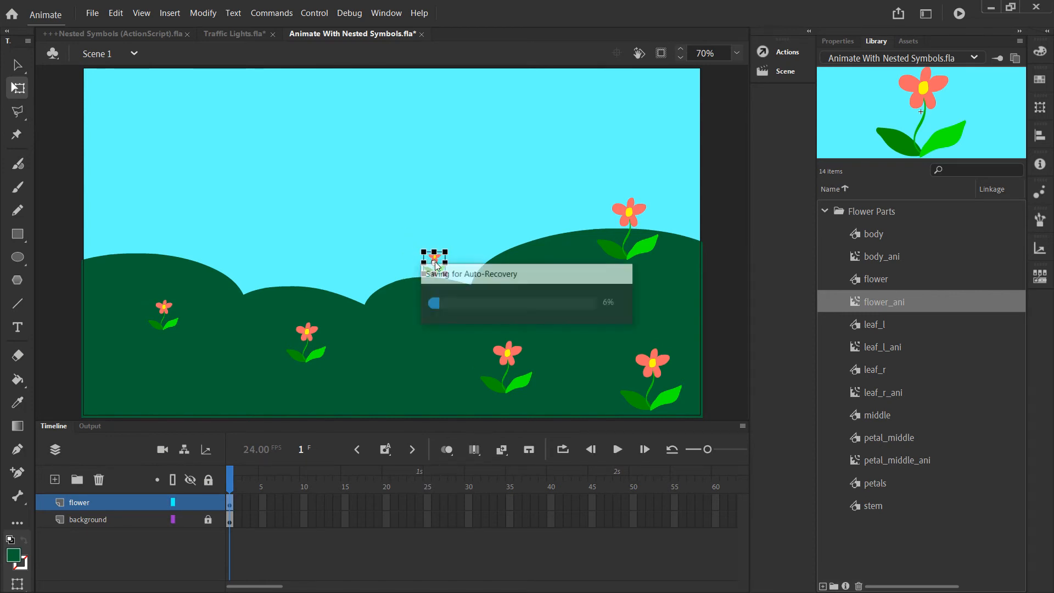
Step: Nudge the tiny flower above the middle hill down until its leaves rest on the hill's crest
{"action": "left_click", "coordinate": [18, 66]}
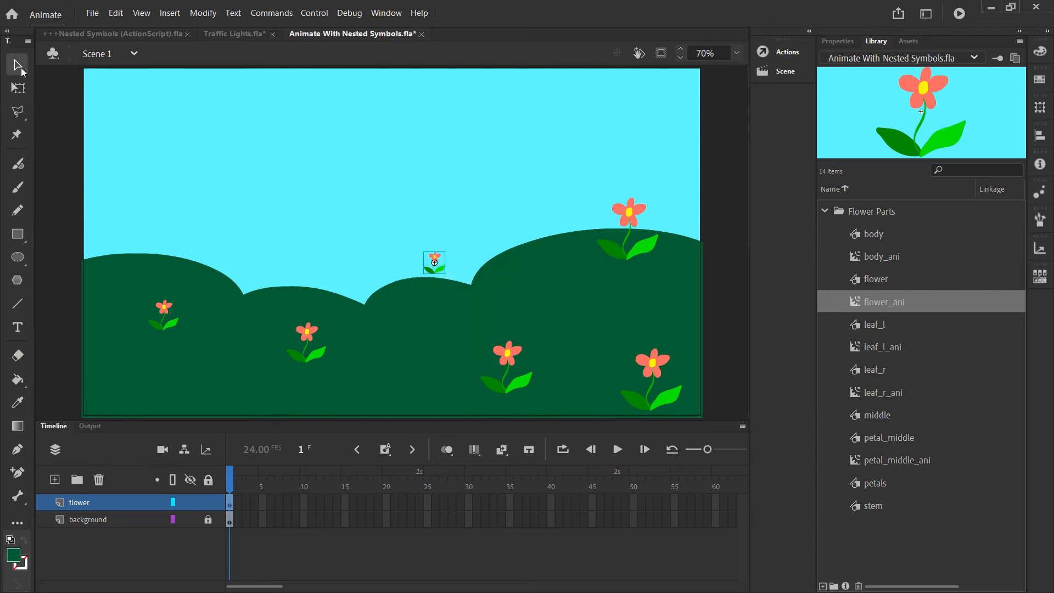
{"action": "key", "text": "Down"}
{"action": "key", "text": "Down"}
{"action": "key", "text": "Down"}
{"action": "key", "text": "Down"}
{"action": "key", "text": "Down"}
{"action": "key", "text": "Down"}
{"action": "key", "text": "Down"}
{"action": "key", "text": "Down"}
{"action": "key", "text": "Down"}
{"action": "key", "text": "Down"}
{"action": "key", "text": "Down"}
{"action": "key", "text": "Down"}
{"action": "key", "text": "Down"}
{"action": "key", "text": "Down"}
{"action": "key", "text": "Down"}
{"action": "key", "text": "Down"}
{"action": "key", "text": "Down"}
{"action": "key", "text": "Down"}
{"action": "key", "text": "Down"}
{"action": "key", "text": "Down"}
{"action": "key", "text": "Down"}
Step: Shrink the flower on the large right hill to the smallest size of all and leave it on the crest, deselected
{"action": "left_click", "coordinate": [19, 88]}
{"action": "left_click", "coordinate": [631, 214]}
{"action": "left_click_drag", "start_coordinate": [595, 195], "coordinate": [619, 217]}
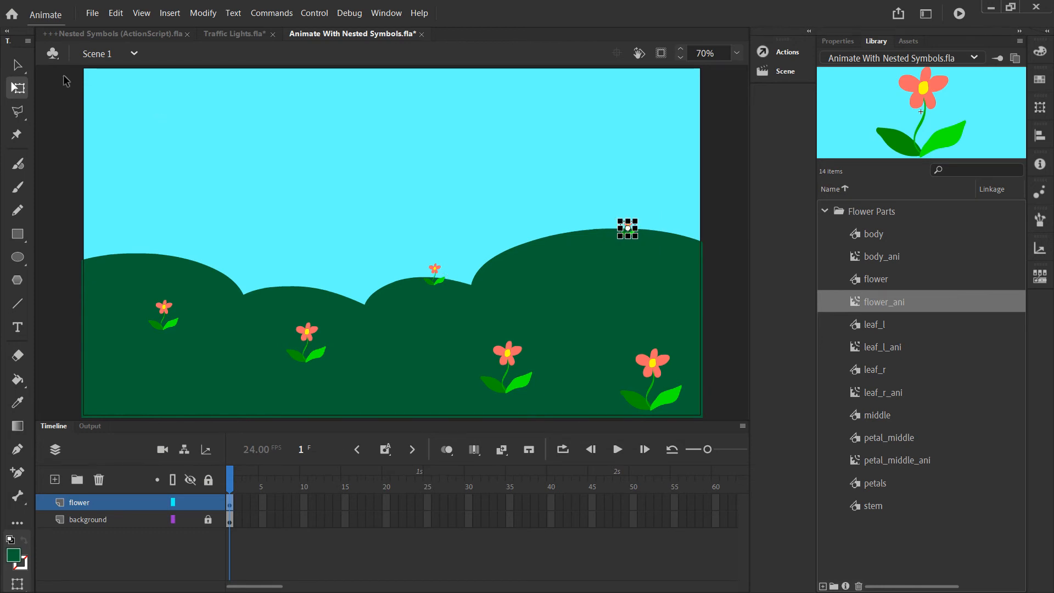
{"action": "left_click", "coordinate": [17, 65]}
{"action": "left_click", "coordinate": [631, 233]}
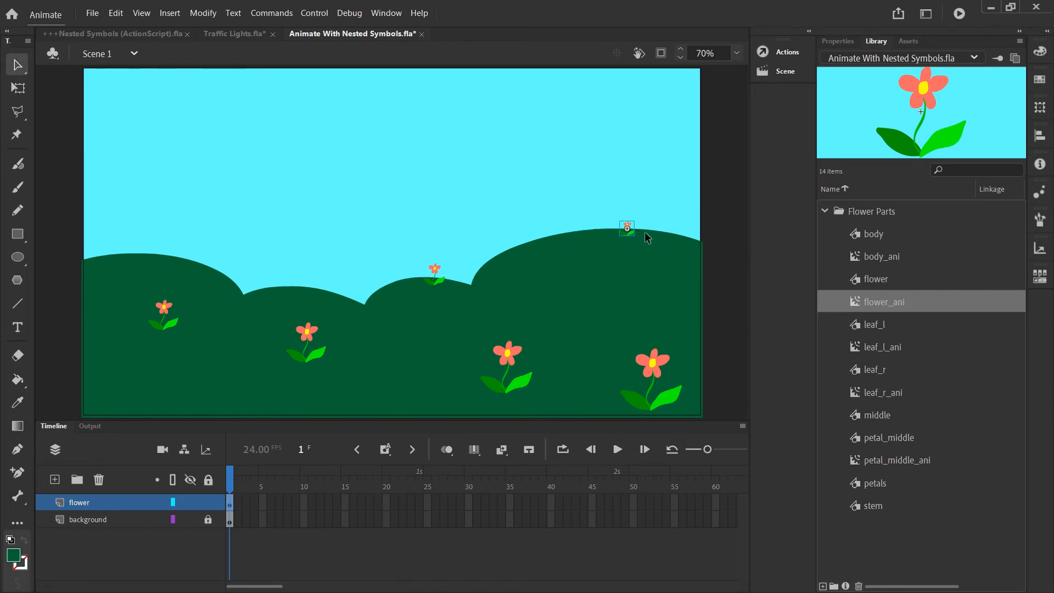
{"action": "left_click", "coordinate": [626, 284]}
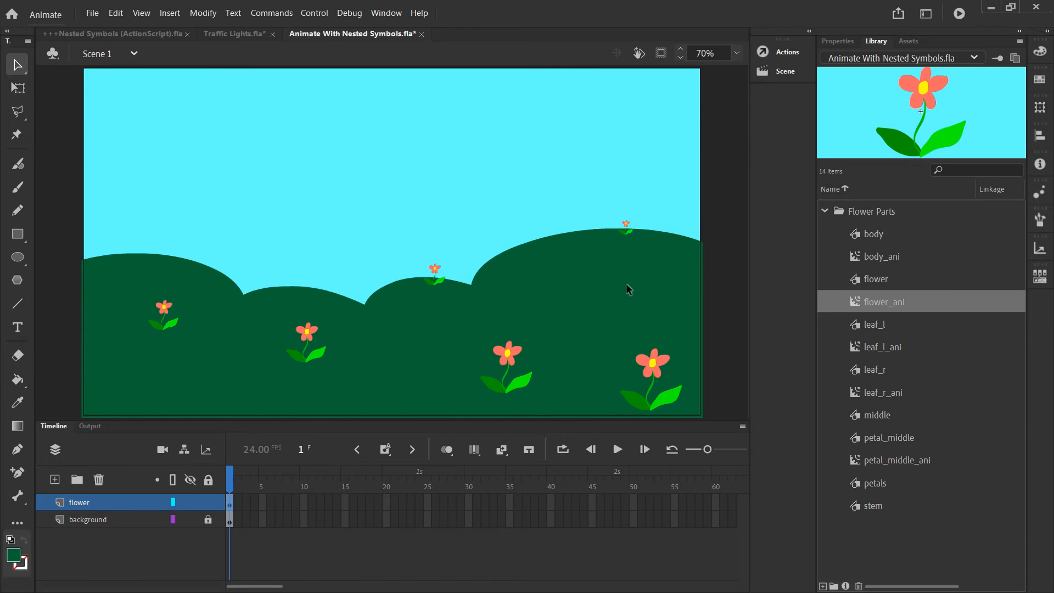
Step: Test the movie to preview the animated flowers across the hill scene, and close the preview
{"action": "left_click", "coordinate": [960, 15]}
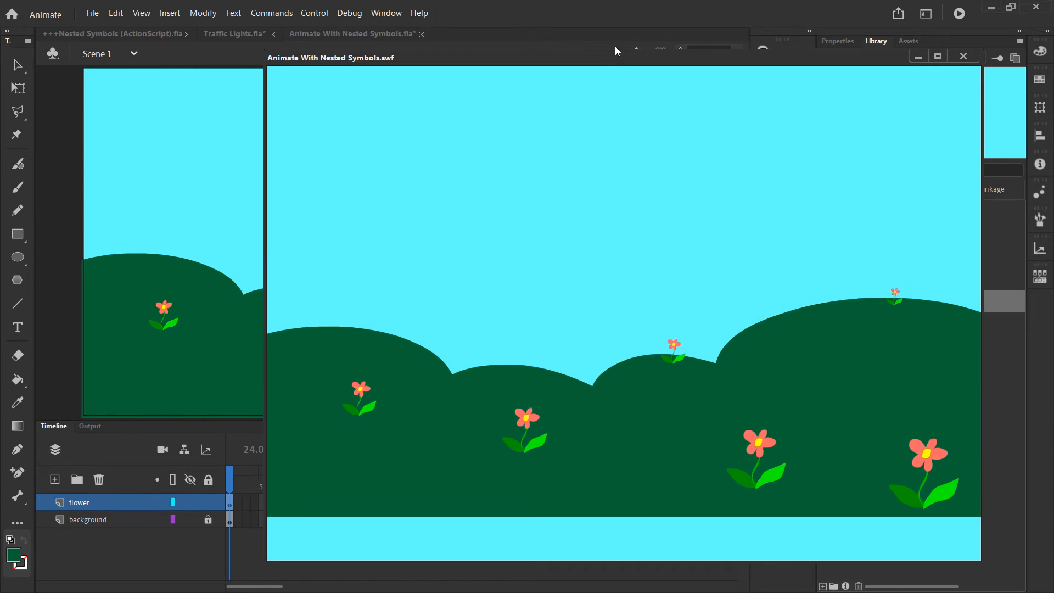
{"action": "left_click_drag", "start_coordinate": [615, 49], "coordinate": [505, 109]}
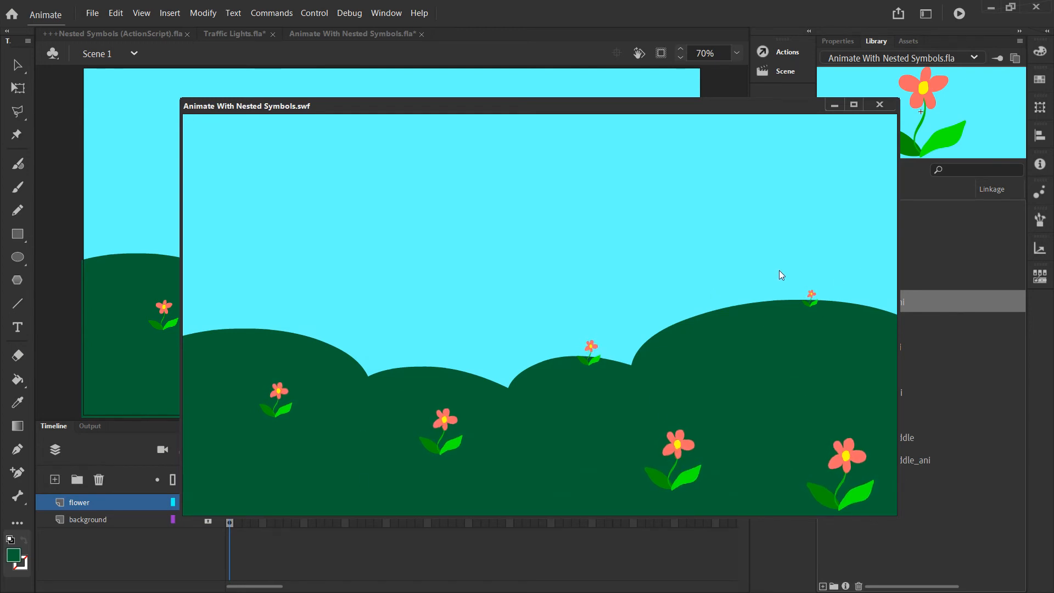
{"action": "left_click", "coordinate": [879, 105]}
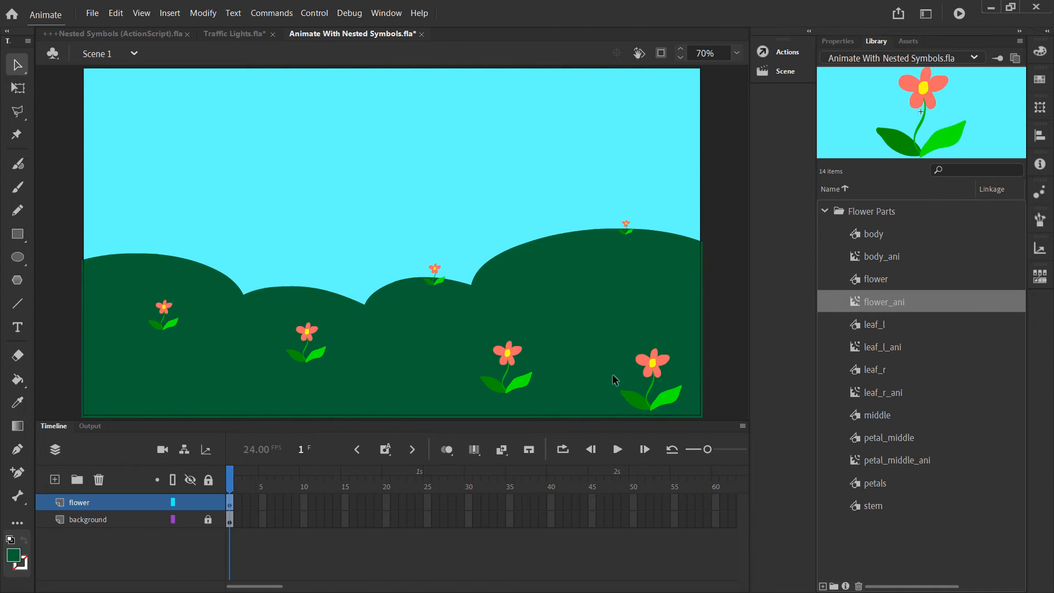
Step: Open the lower right flower's nested symbols in place, from flower_ani through body_ani and petal_middle_ani, down to the petals shape
{"action": "left_click", "coordinate": [838, 41]}
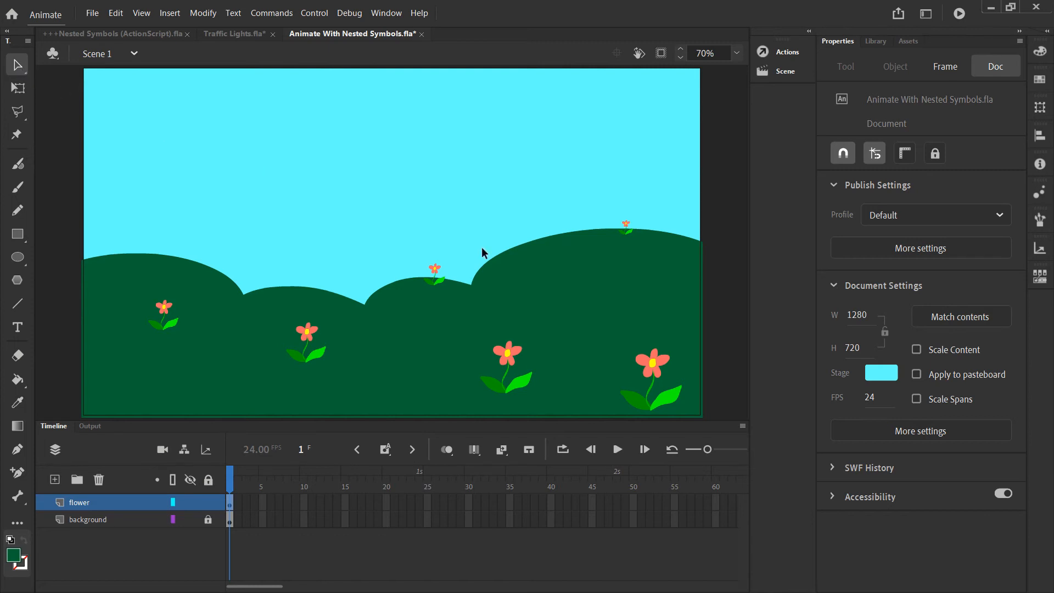
{"action": "left_click", "coordinate": [654, 363]}
{"action": "double_click", "coordinate": [654, 363]}
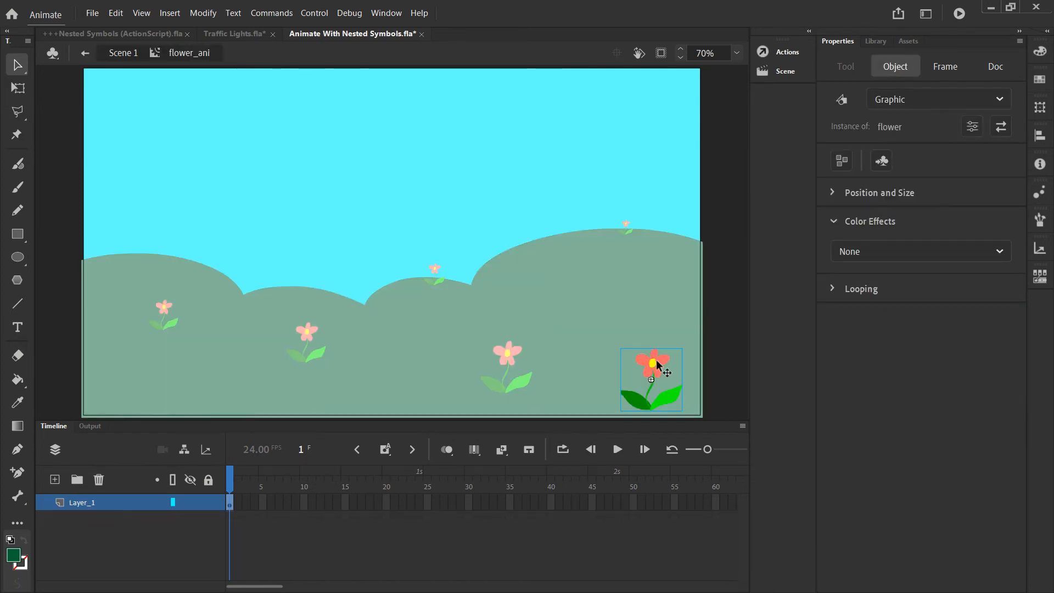
{"action": "double_click", "coordinate": [656, 360]}
{"action": "double_click", "coordinate": [662, 359]}
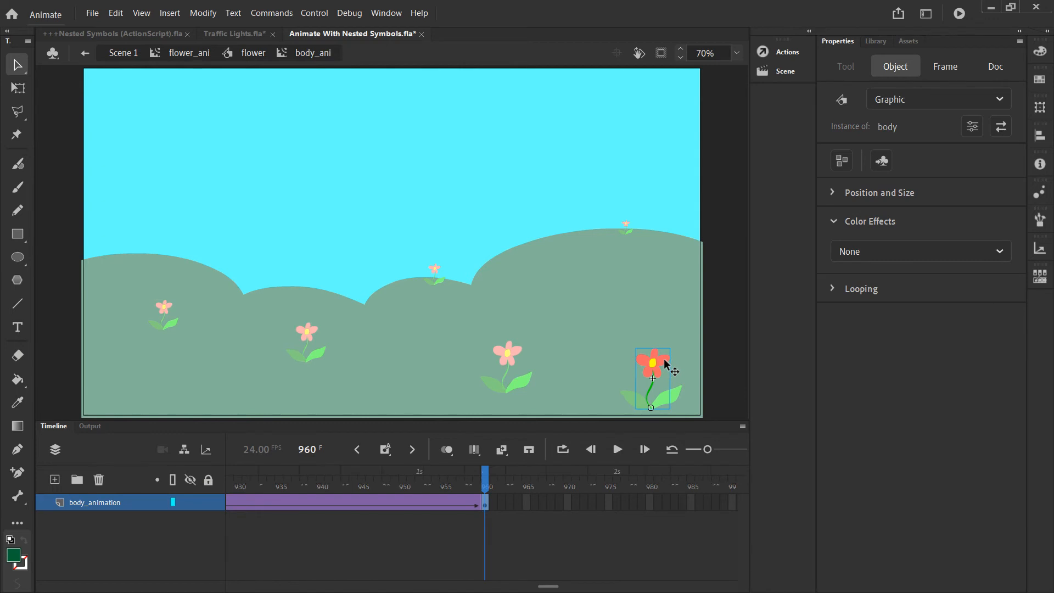
{"action": "double_click", "coordinate": [664, 359]}
{"action": "double_click", "coordinate": [664, 360]}
{"action": "double_click", "coordinate": [665, 360]}
{"action": "double_click", "coordinate": [664, 360]}
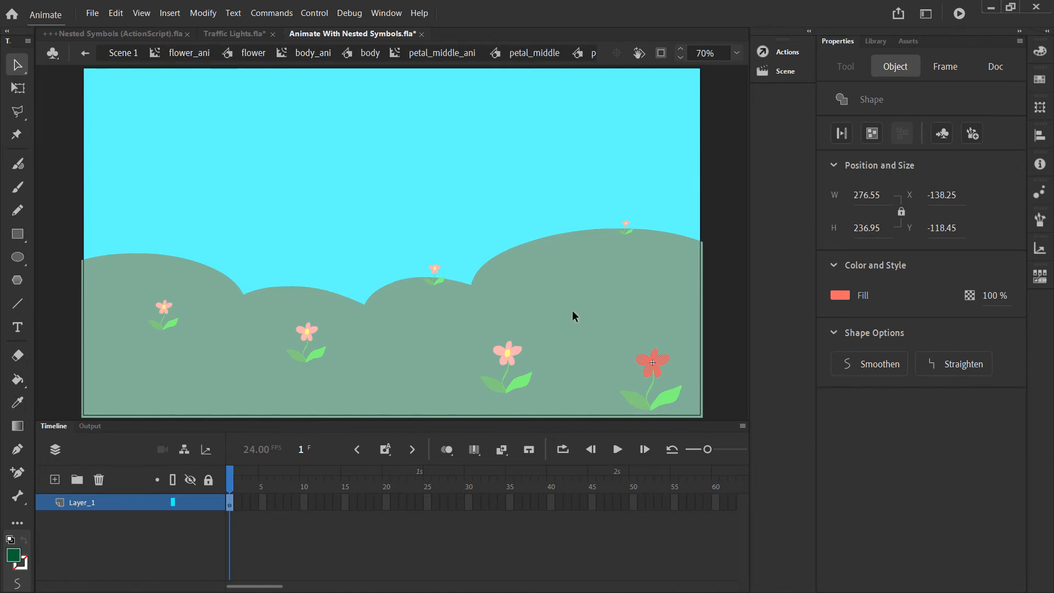
Step: Select the petals shape and choose a coral fill color for it
{"action": "left_click", "coordinate": [681, 324]}
{"action": "left_click", "coordinate": [664, 361]}
{"action": "left_click", "coordinate": [839, 296]}
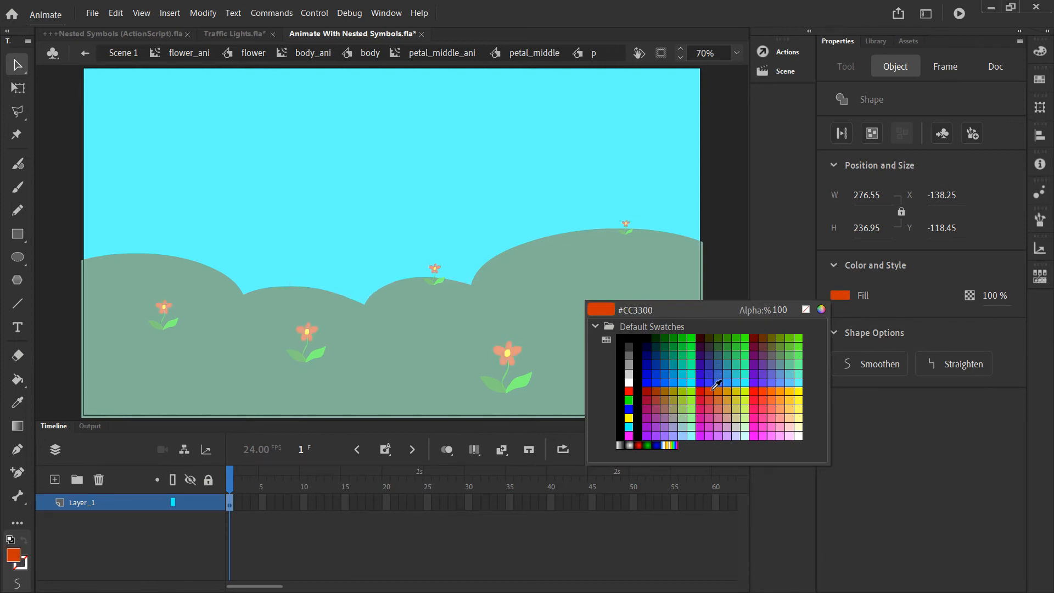
{"action": "left_click", "coordinate": [772, 409]}
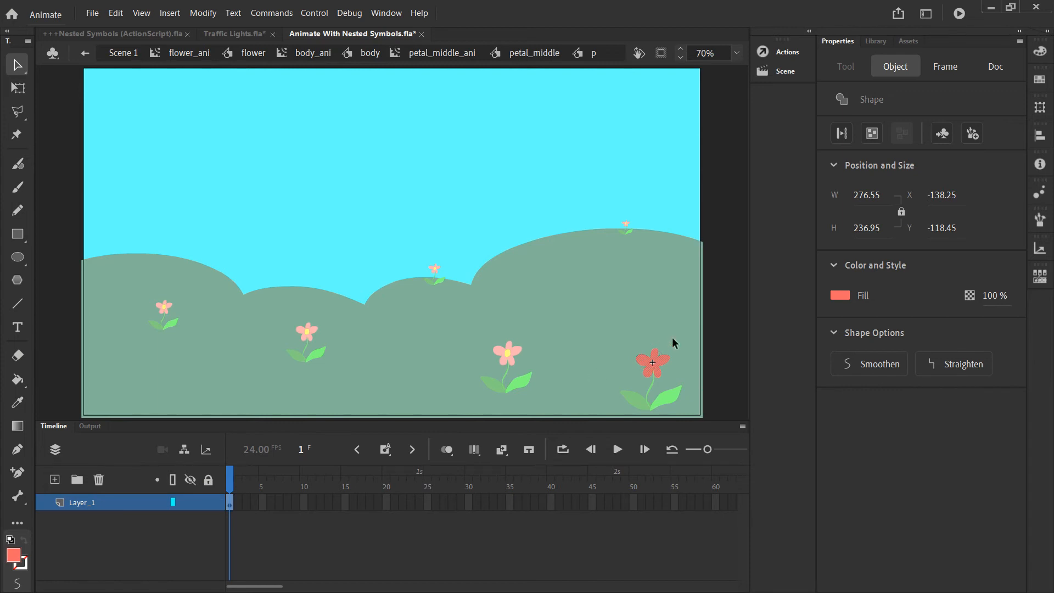
Step: Change the petals shape's fill to #6699FF and return to Scene 1 with the flowers deselected
{"action": "left_click", "coordinate": [843, 295]}
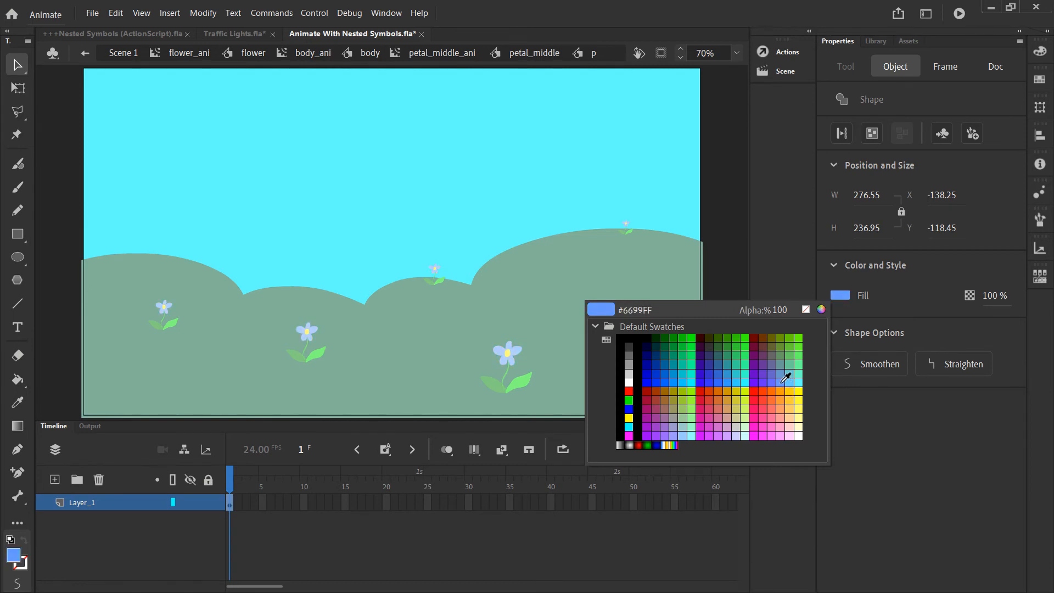
{"action": "left_click", "coordinate": [782, 381]}
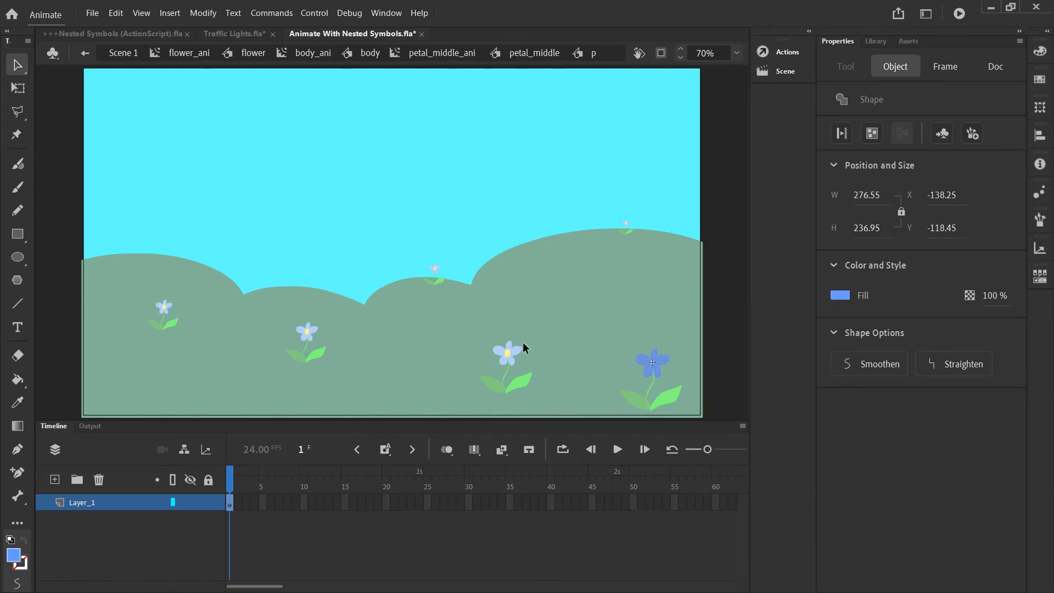
{"action": "left_click", "coordinate": [664, 380]}
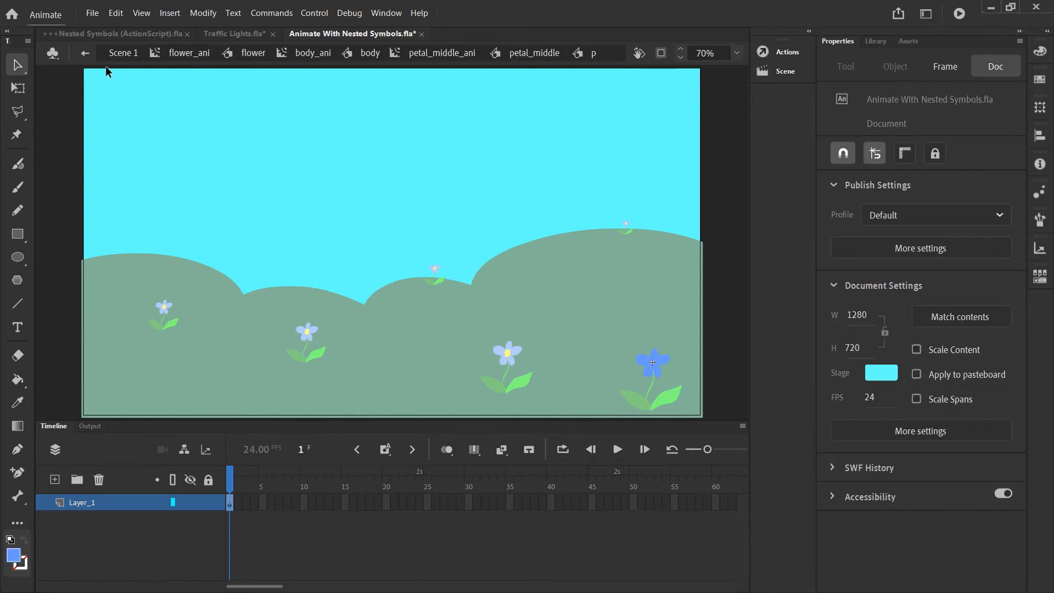
{"action": "left_click", "coordinate": [122, 53]}
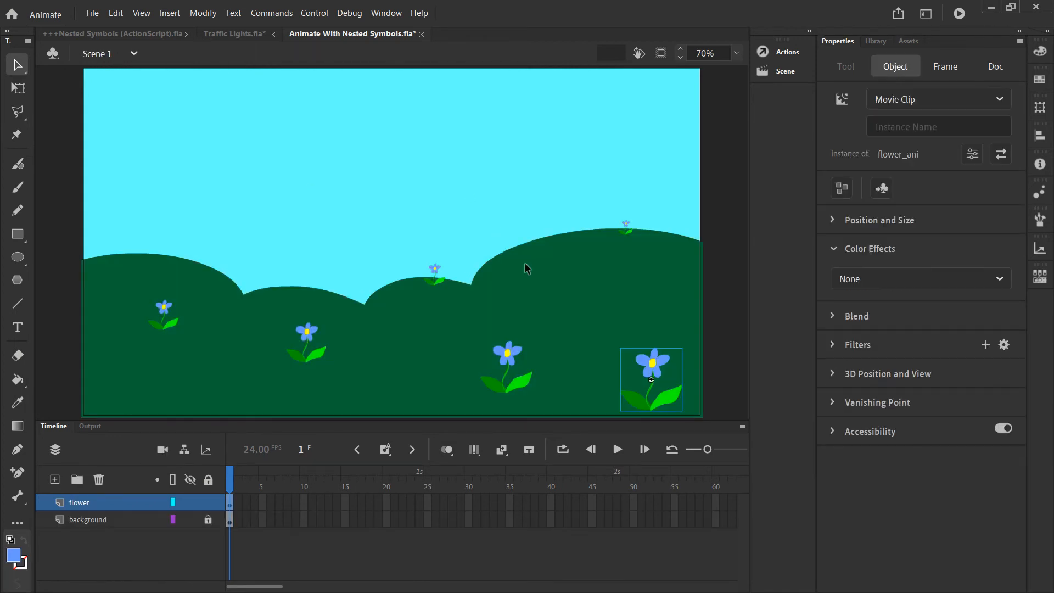
{"action": "left_click", "coordinate": [607, 358]}
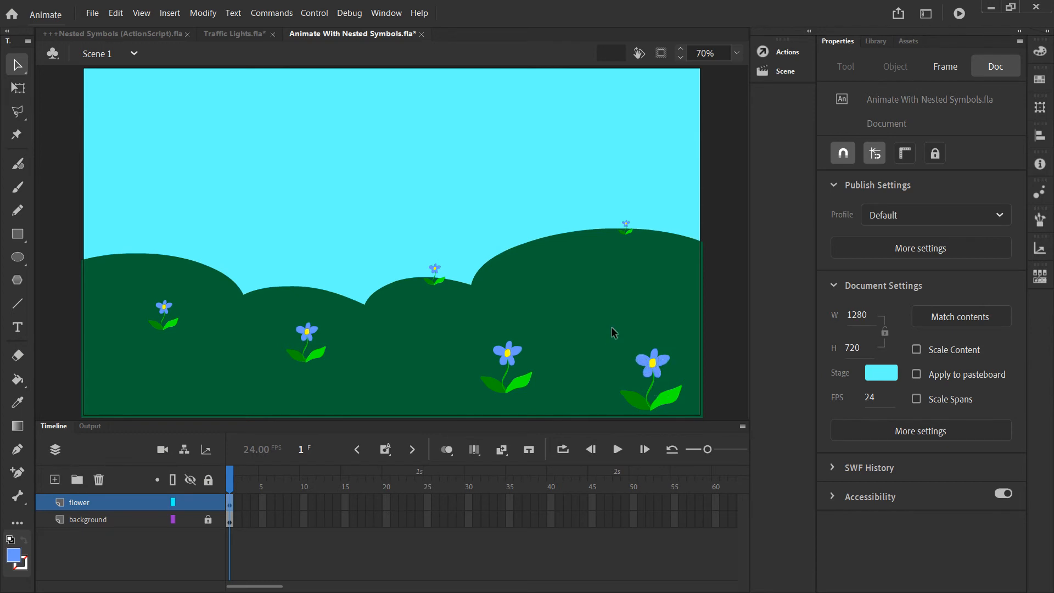
Step: Undo the blue fill change on the nested petals shape
{"action": "key", "text": "ctrl+z"}
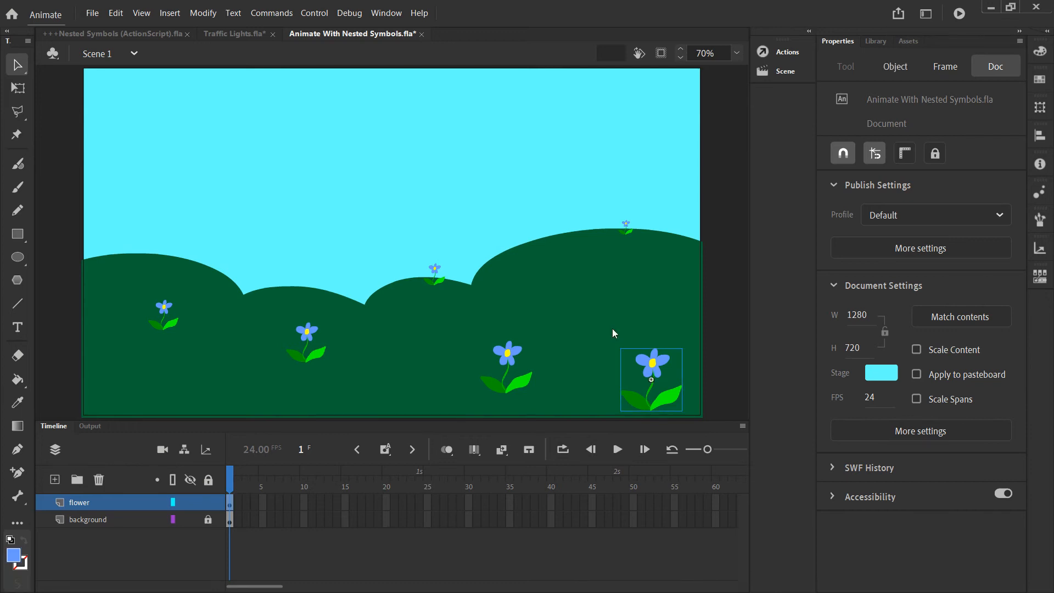
{"action": "key", "text": "ctrl+z"}
{"action": "key", "text": "ctrl+z"}
{"action": "key", "text": "ctrl+z"}
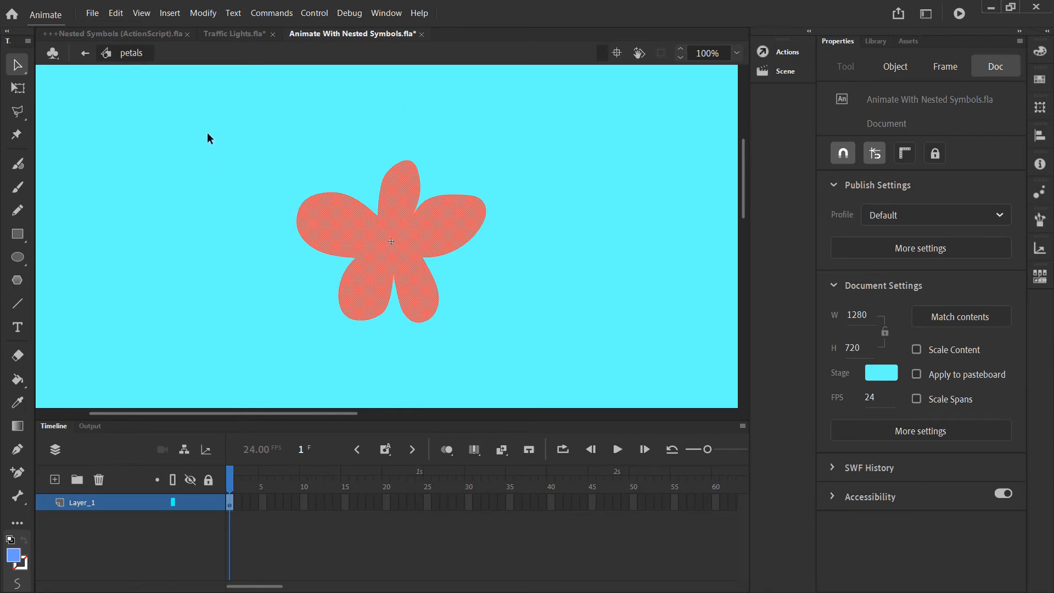
Step: Return to Scene 1 and apply a #666699 Tint color effect to the second-largest flower
{"action": "left_click", "coordinate": [85, 52]}
{"action": "left_click", "coordinate": [550, 302]}
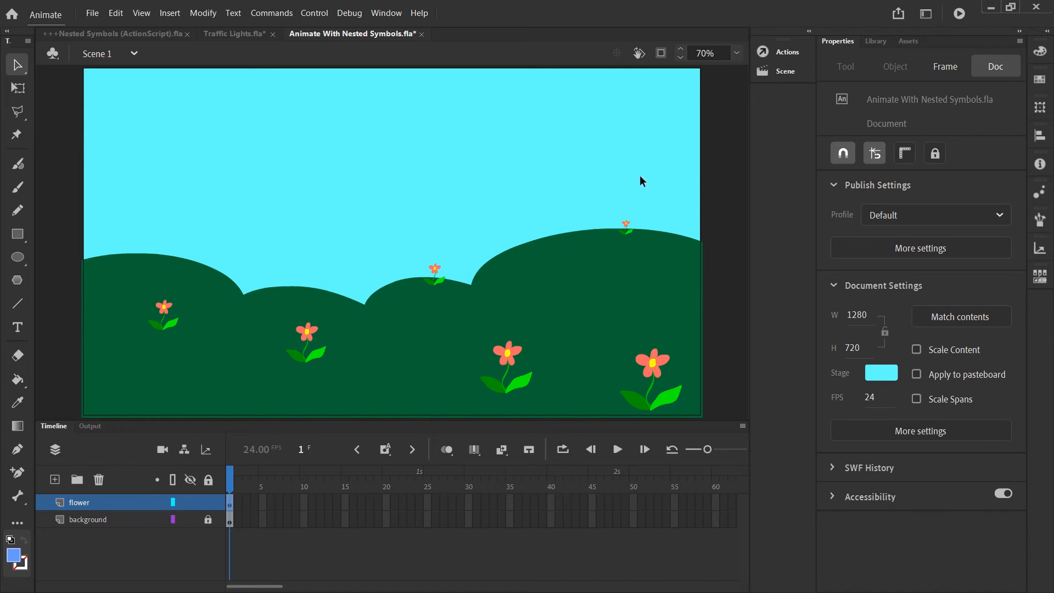
{"action": "left_click", "coordinate": [512, 352]}
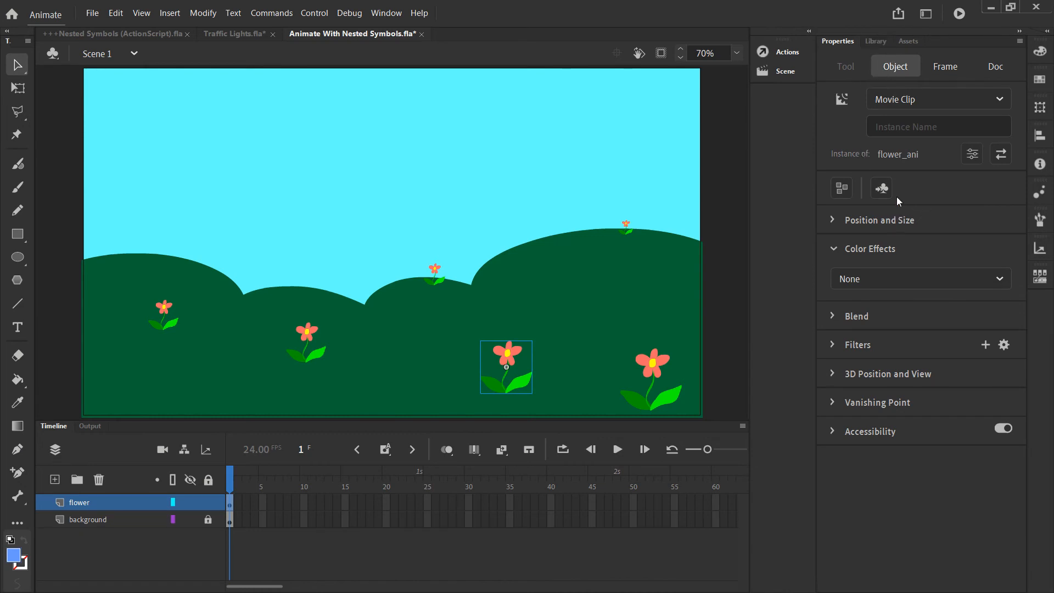
{"action": "left_click", "coordinate": [885, 278]}
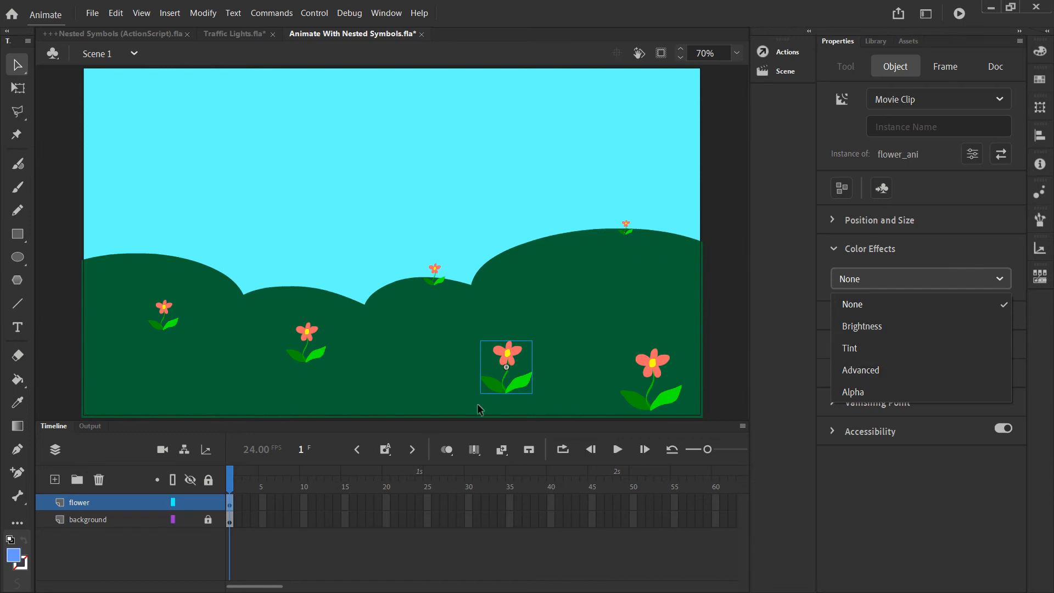
{"action": "left_click", "coordinate": [854, 348]}
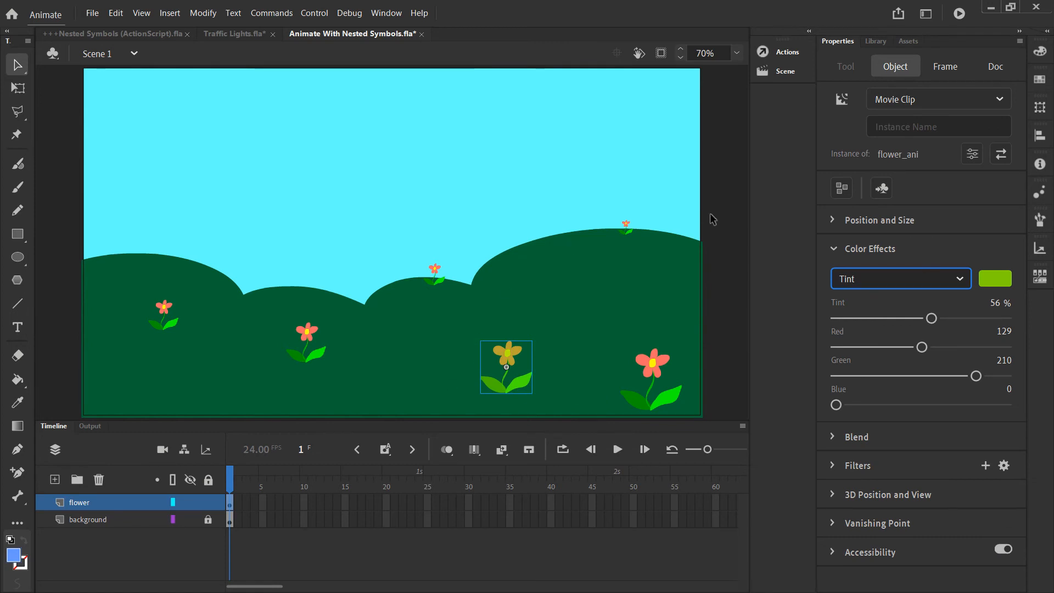
{"action": "left_click", "coordinate": [1005, 279]}
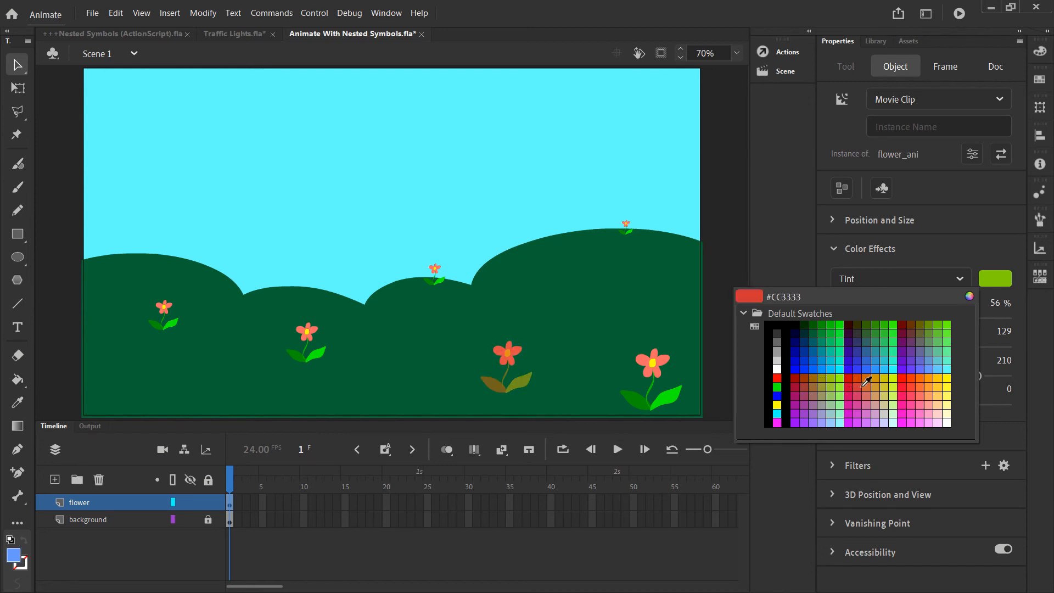
{"action": "left_click", "coordinate": [925, 343]}
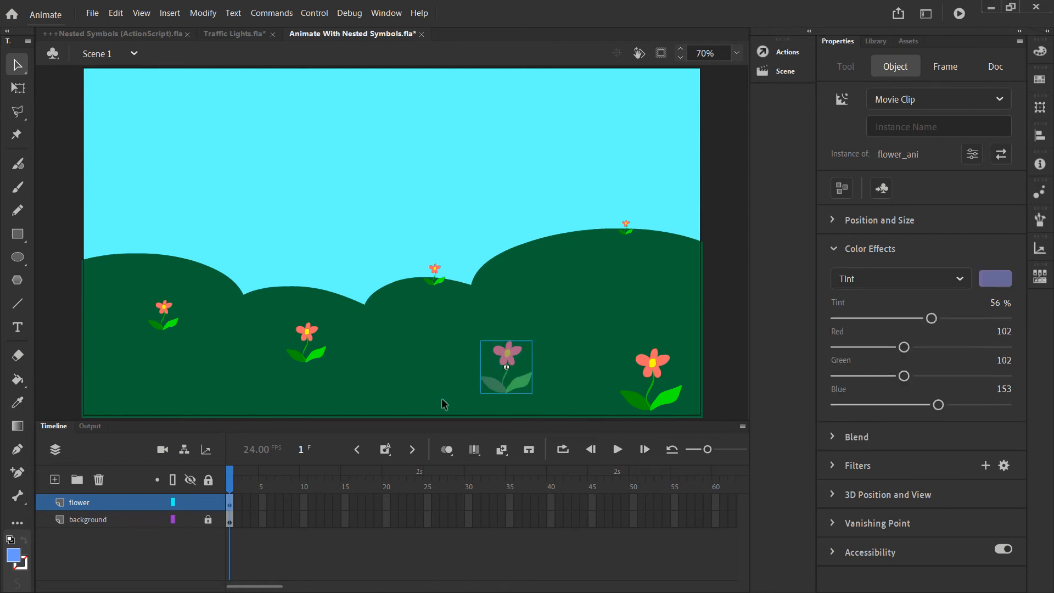
Step: Apply a Tint color effect of #3399FF to the flower on the second hill from the left
{"action": "left_click", "coordinate": [317, 338]}
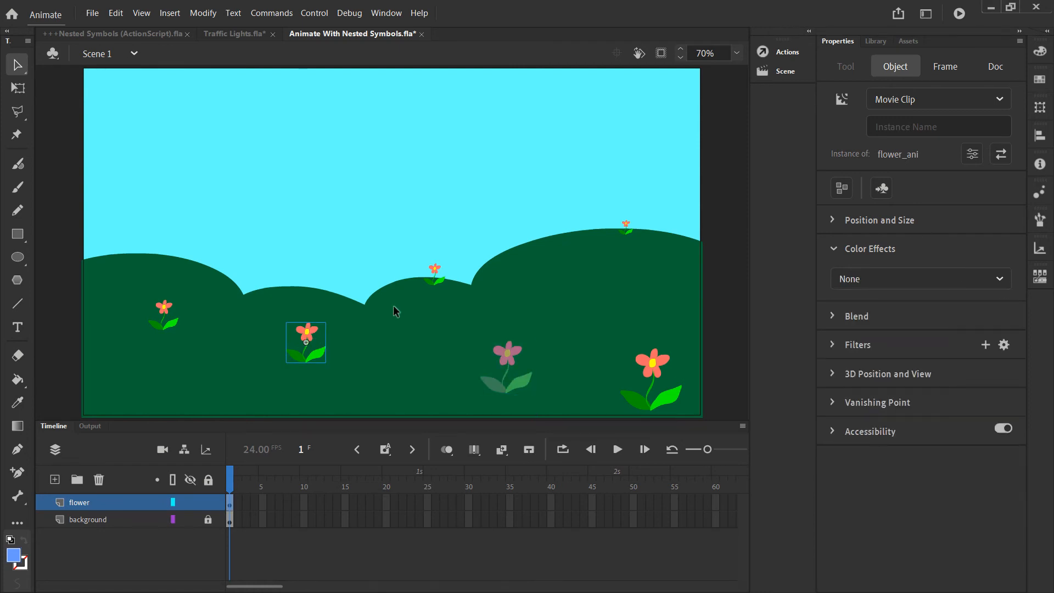
{"action": "left_click", "coordinate": [865, 279]}
{"action": "left_click", "coordinate": [849, 348]}
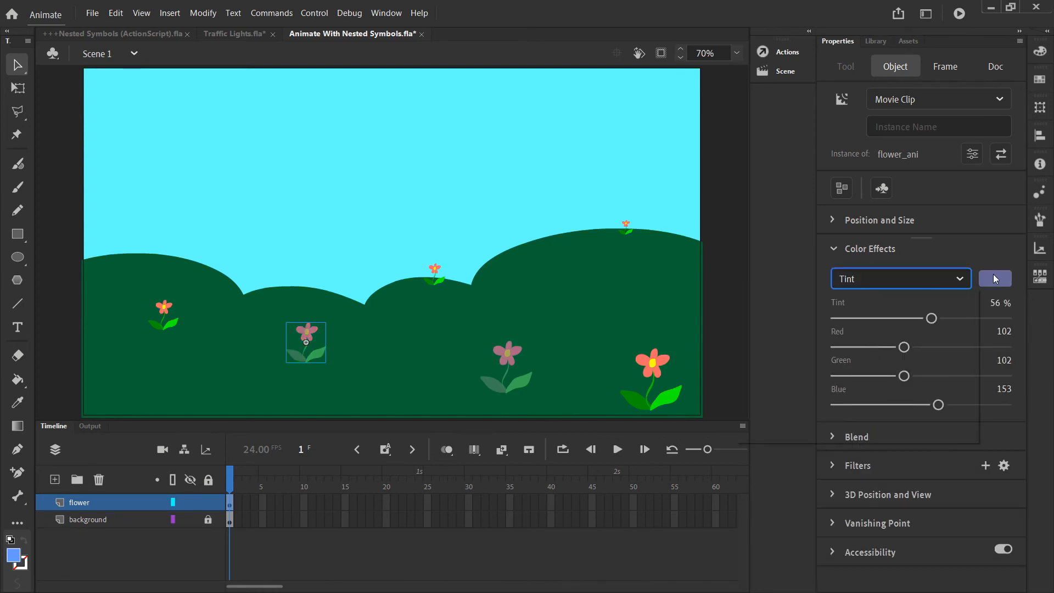
{"action": "left_click", "coordinate": [994, 279]}
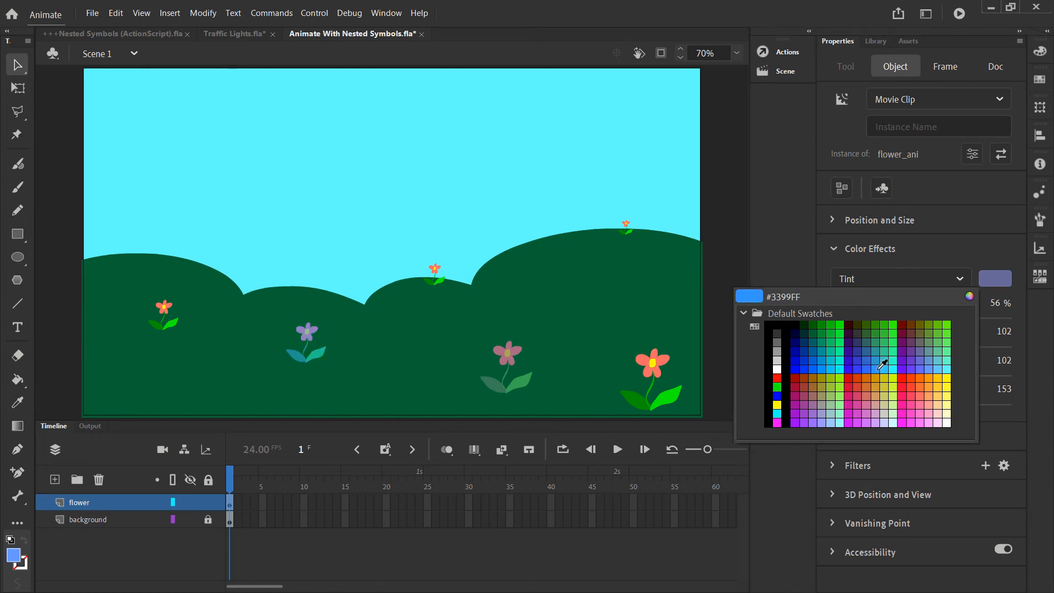
{"action": "left_click", "coordinate": [878, 368]}
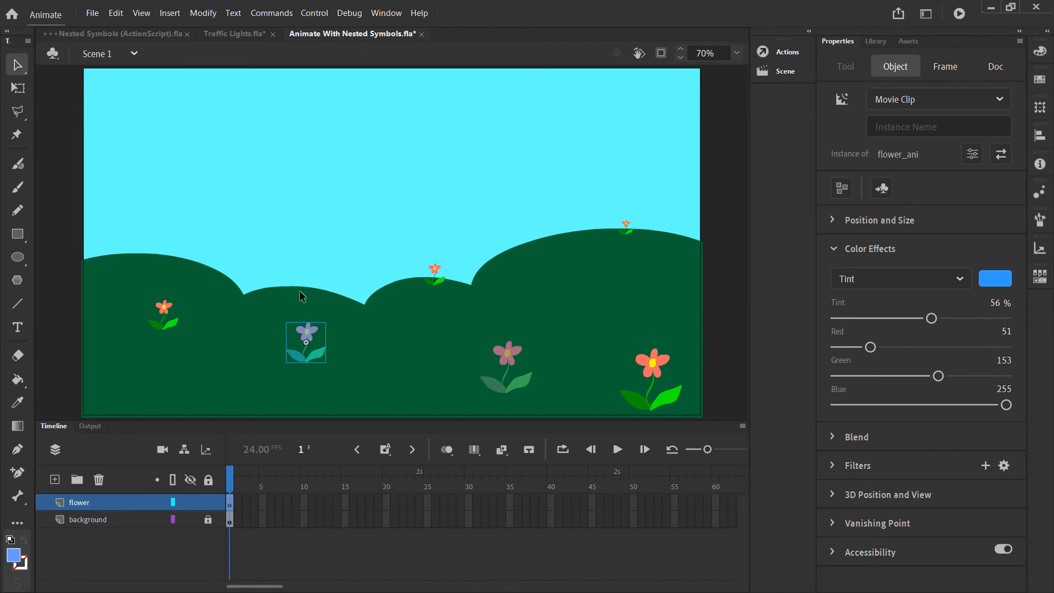
Step: Apply a yellow Tint color effect to the leftmost flower, setting its strength to 49% and its red value to 250
{"action": "left_click", "coordinate": [176, 324]}
{"action": "left_click", "coordinate": [910, 285]}
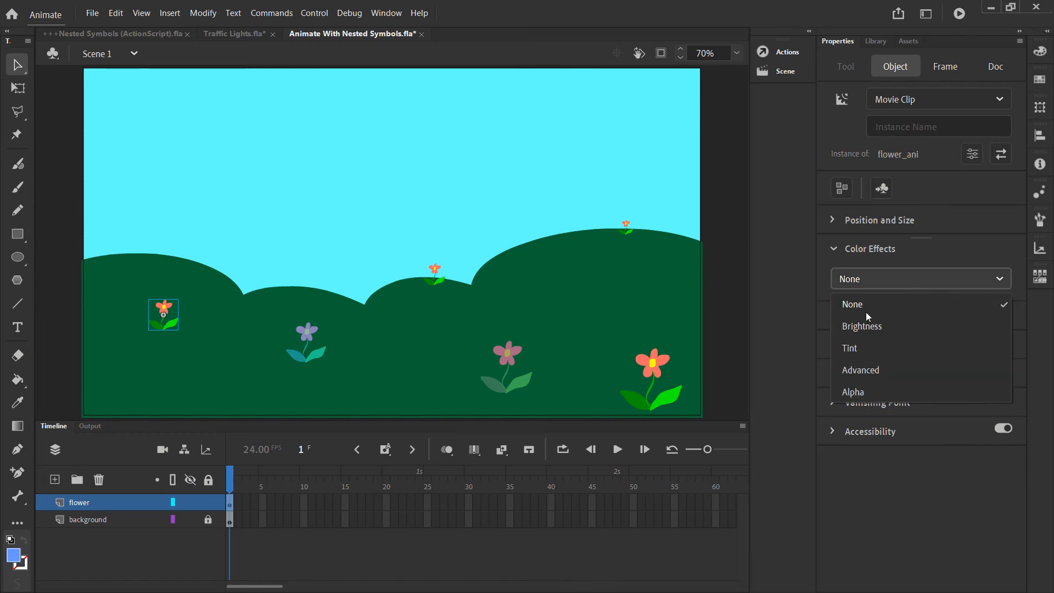
{"action": "left_click", "coordinate": [854, 350]}
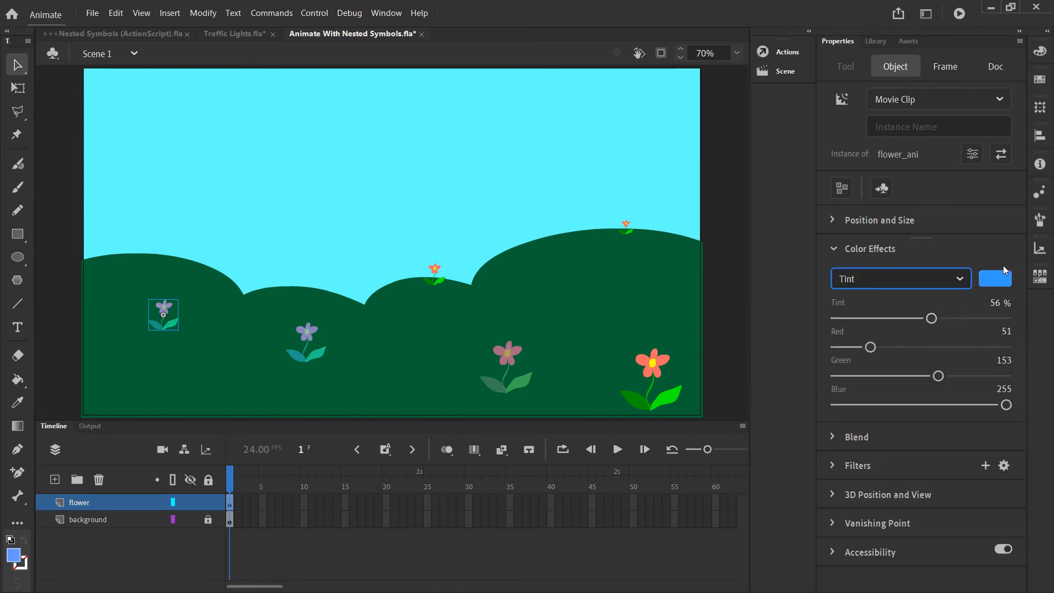
{"action": "left_click", "coordinate": [995, 279]}
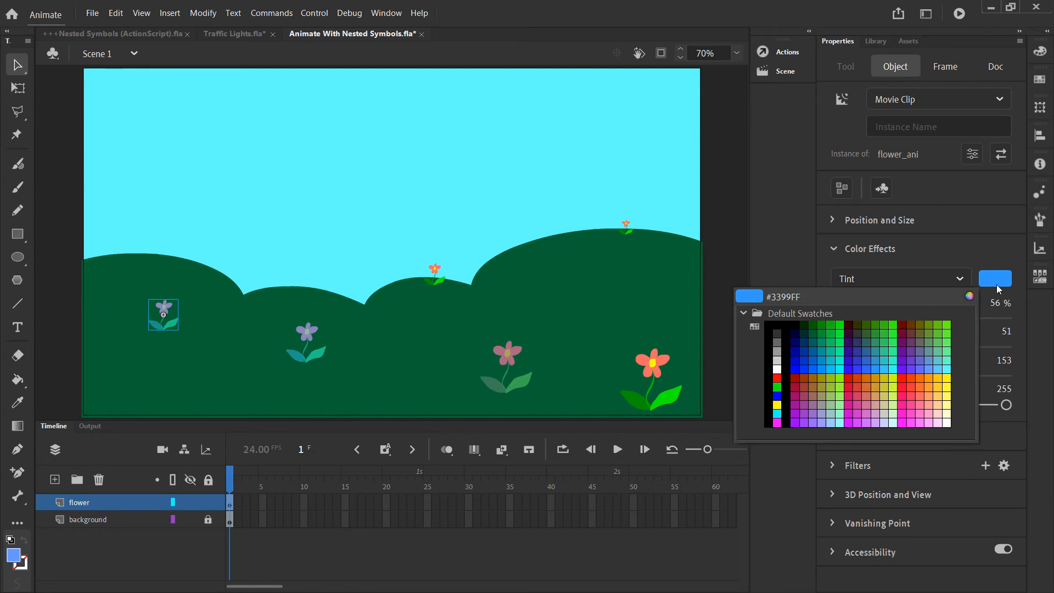
{"action": "left_click", "coordinate": [948, 377]}
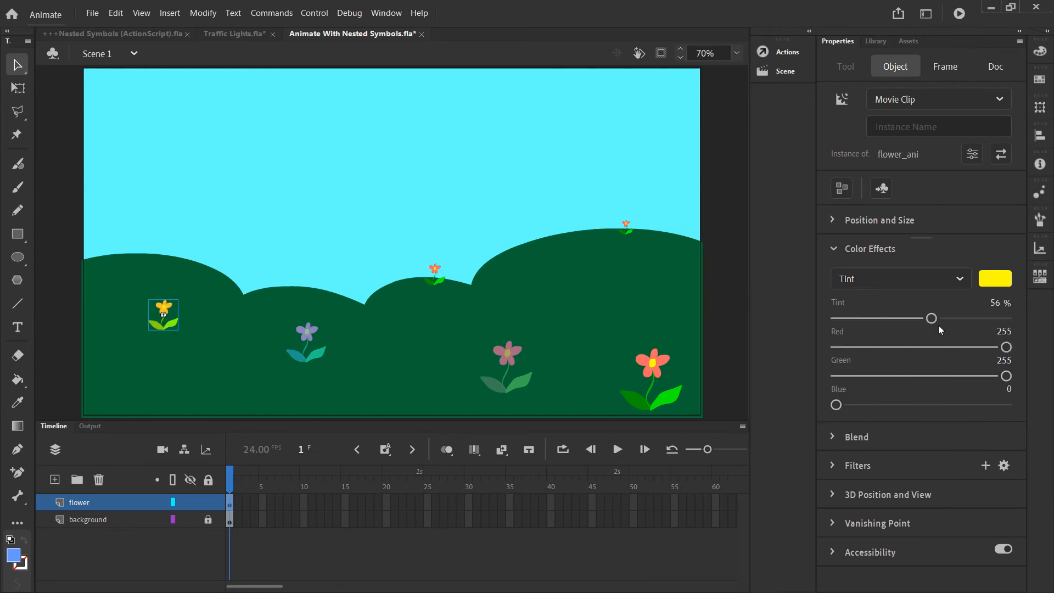
{"action": "left_click_drag", "start_coordinate": [937, 320], "coordinate": [1013, 318]}
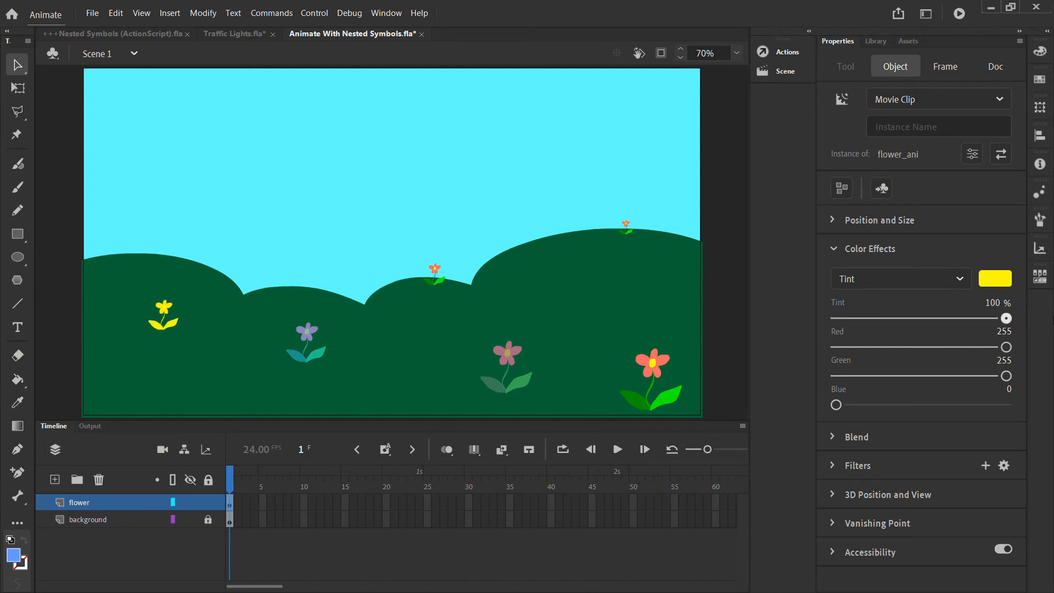
{"action": "left_click_drag", "start_coordinate": [1007, 318], "coordinate": [924, 324]}
{"action": "left_click", "coordinate": [1003, 346]}
Step: Apply a dark violet Tint color effect (red 51, green 0, blue 153) to the small flower on the third hill's crest
{"action": "left_click", "coordinate": [436, 279]}
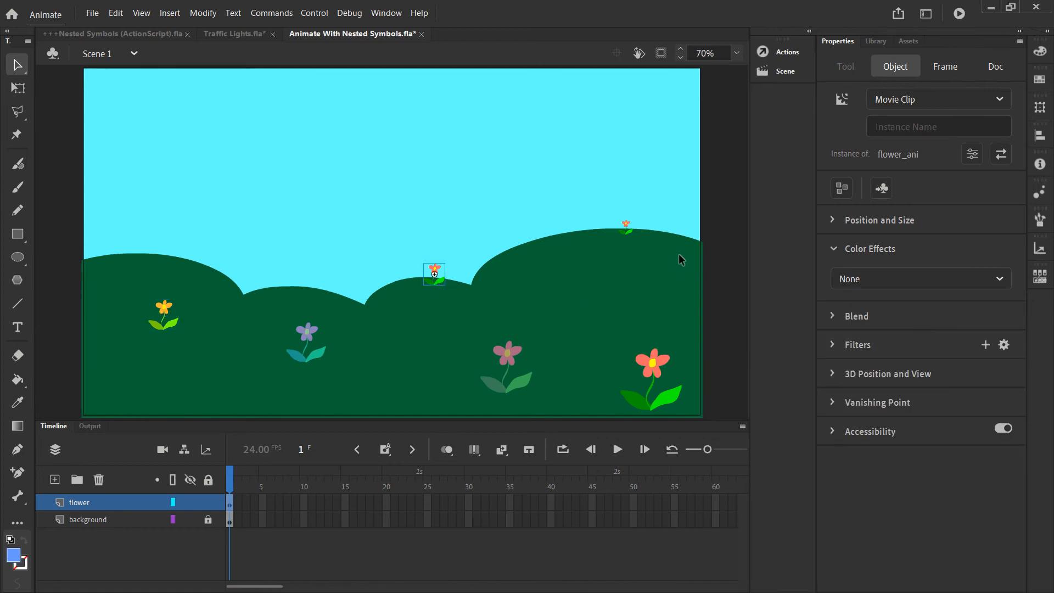
{"action": "left_click", "coordinate": [909, 280]}
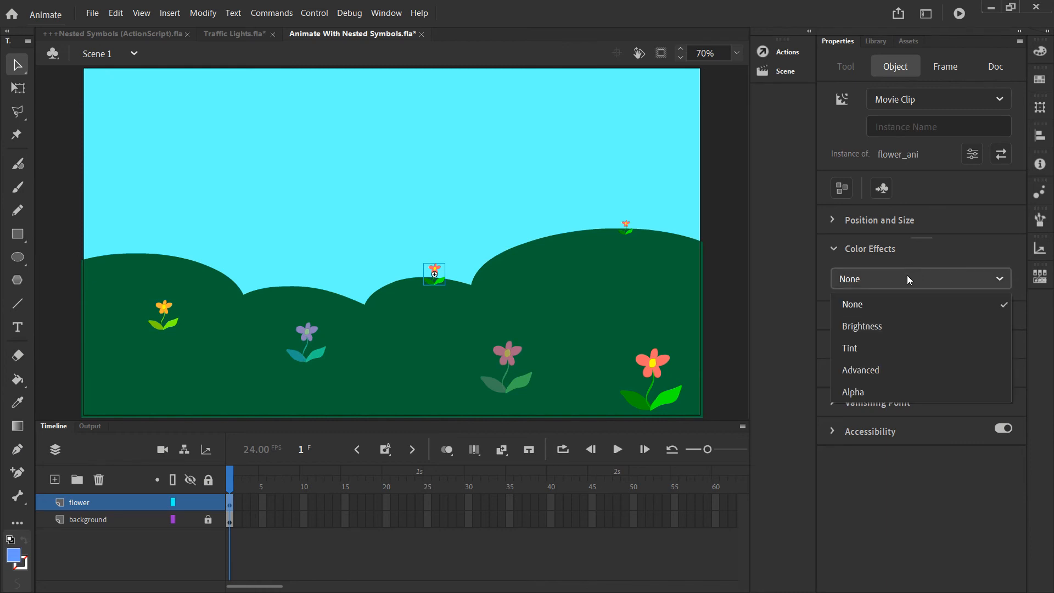
{"action": "left_click", "coordinate": [854, 352]}
{"action": "left_click", "coordinate": [995, 279]}
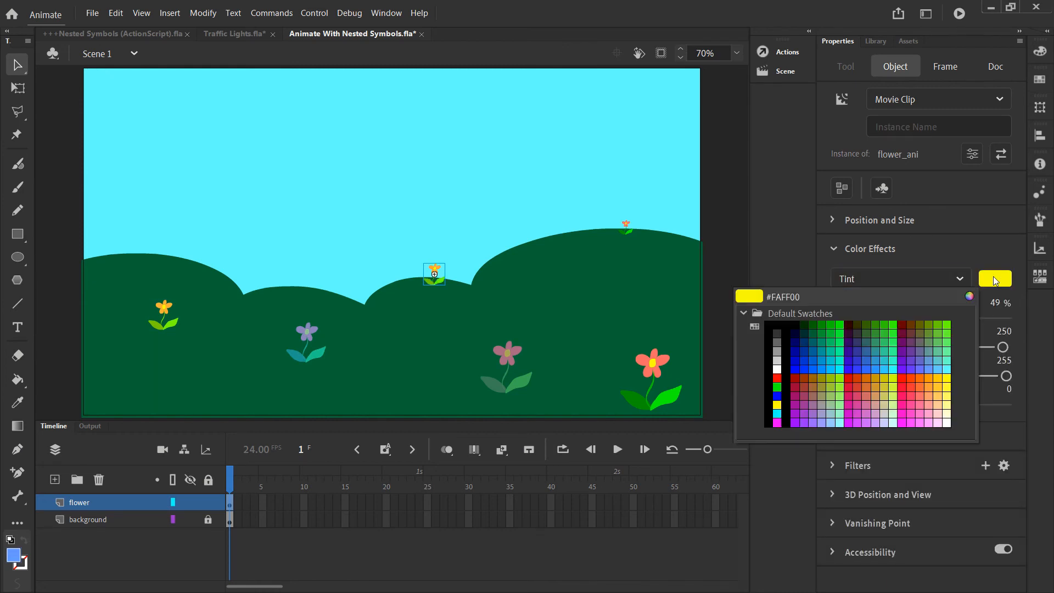
{"action": "left_click", "coordinate": [854, 355]}
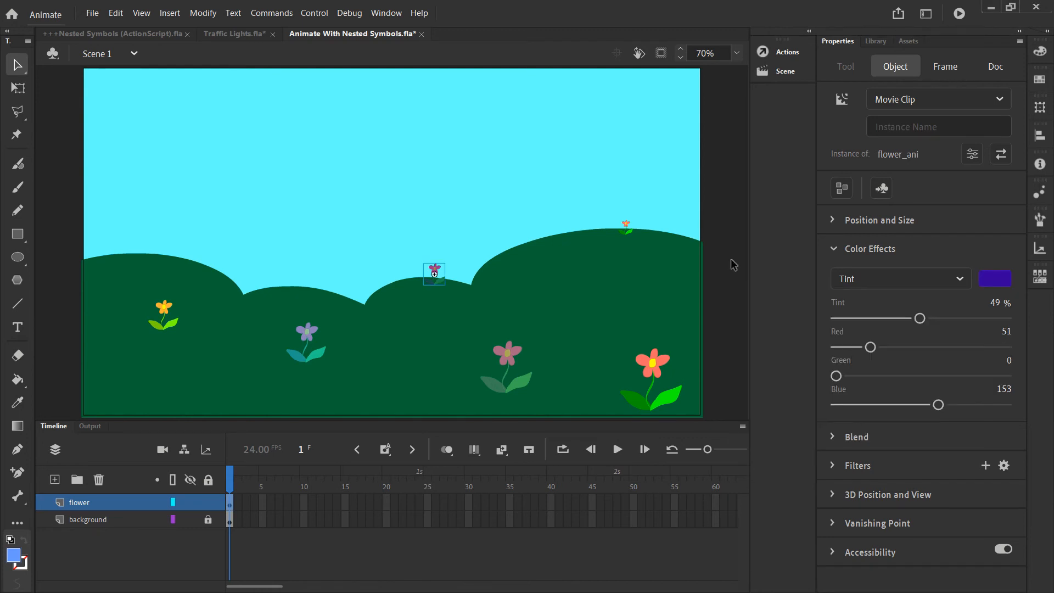
Step: Apply an Alpha color effect of 57% to the smallest flower on the large right hill's crest
{"action": "left_click", "coordinate": [626, 227]}
{"action": "left_click", "coordinate": [973, 278]}
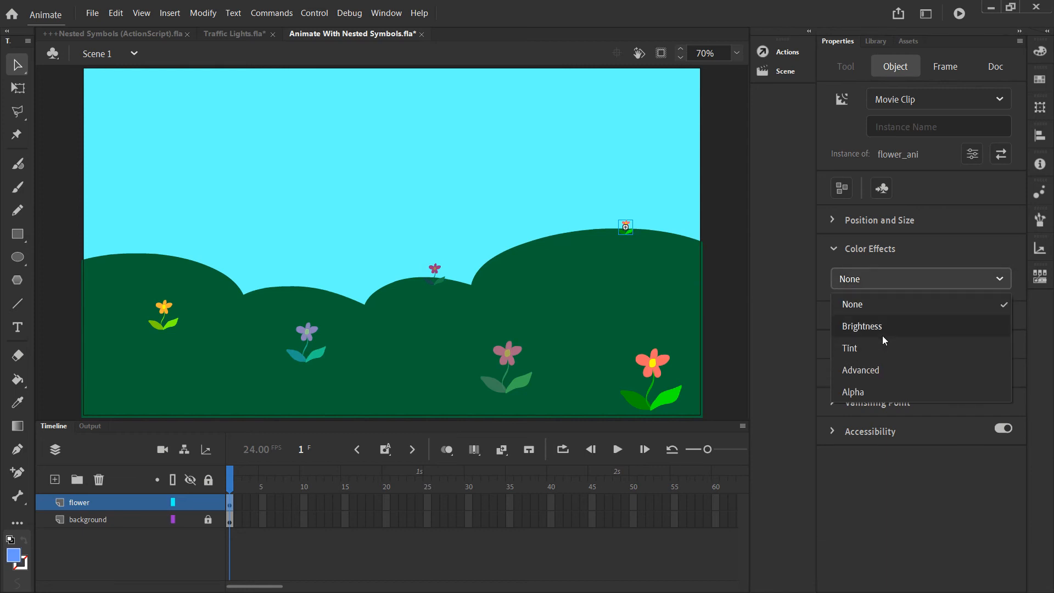
{"action": "left_click", "coordinate": [854, 390]}
{"action": "left_click_drag", "start_coordinate": [946, 318], "coordinate": [933, 320]}
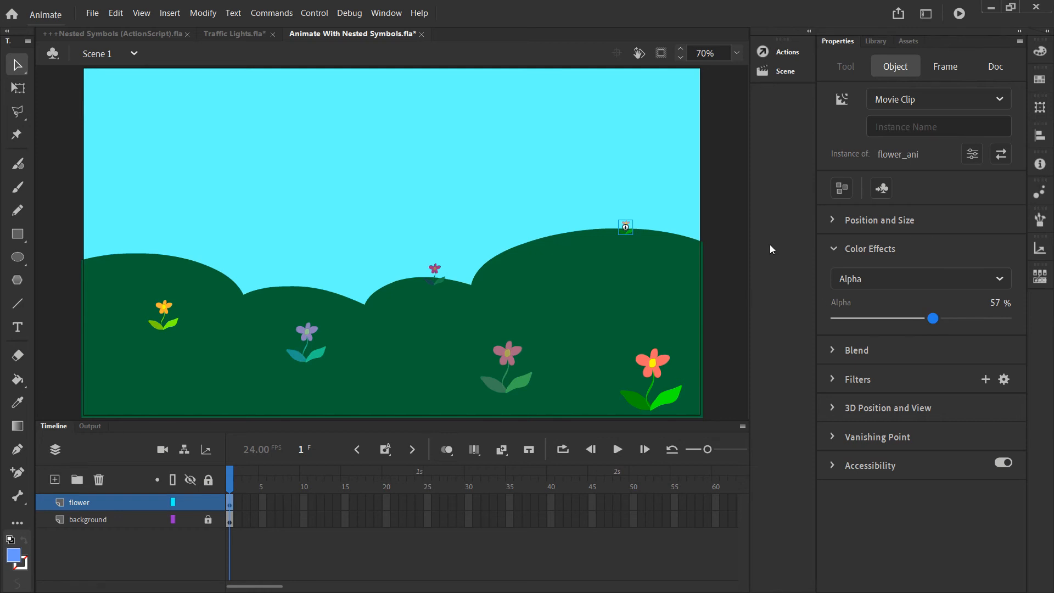
Step: Test the movie to preview the recolored animated flowers, and close the preview
{"action": "left_click", "coordinate": [960, 14]}
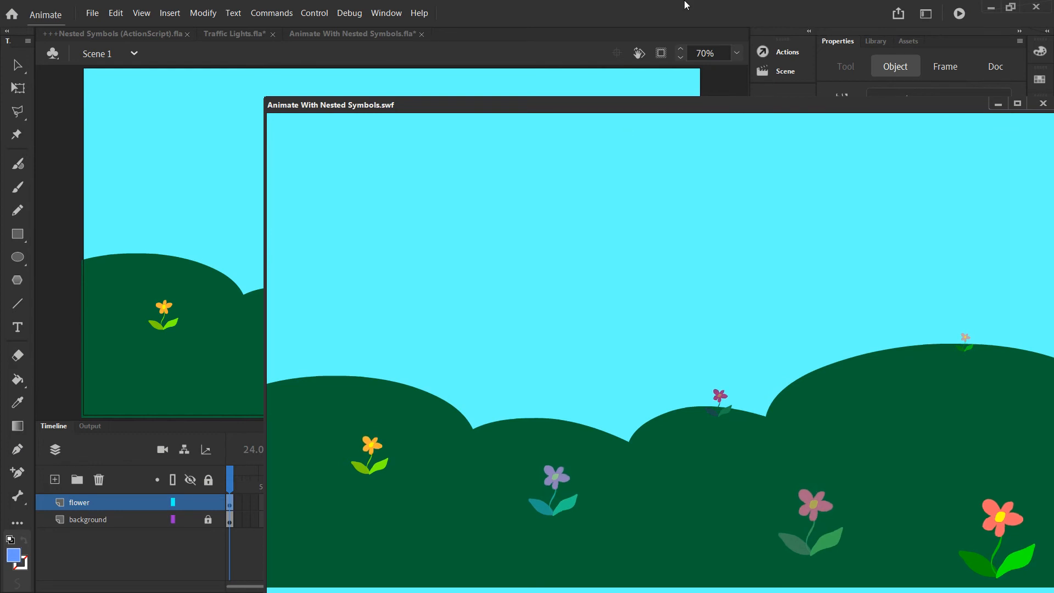
{"action": "left_click_drag", "start_coordinate": [546, 98], "coordinate": [394, 93]}
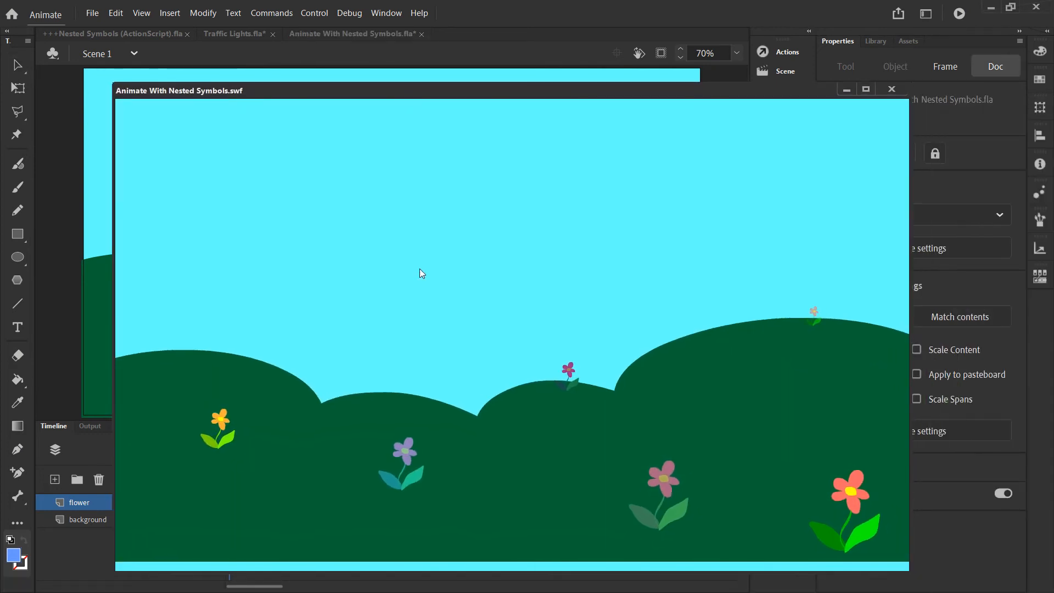
{"action": "mouse_move", "coordinate": [483, 83]}
{"action": "left_mouse_down"}
{"action": "mouse_move", "coordinate": [476, 112]}
{"action": "mouse_move", "coordinate": [482, 87]}
{"action": "left_mouse_up"}
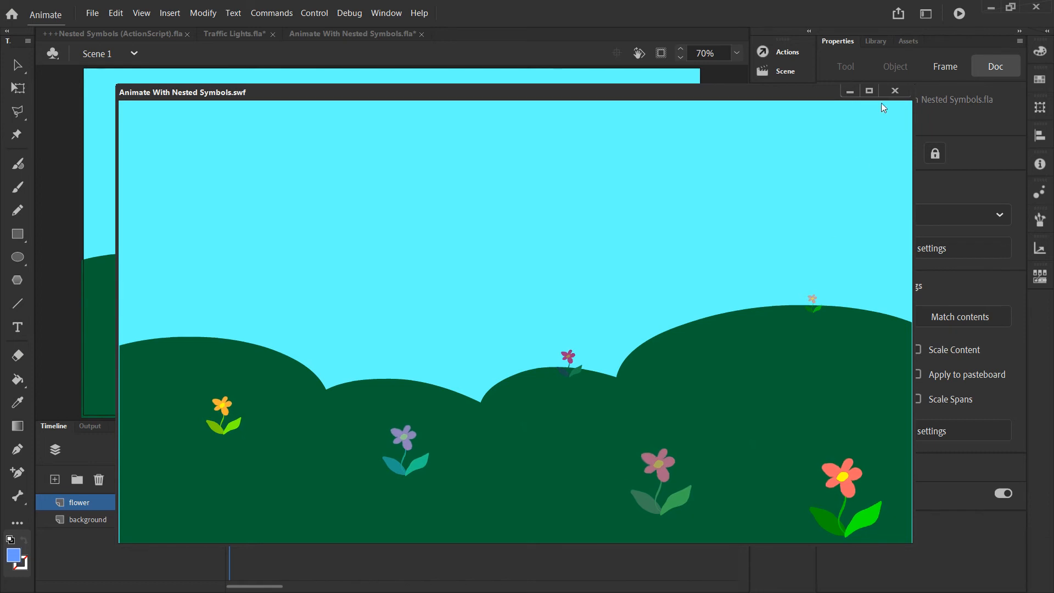
{"action": "left_click", "coordinate": [904, 91]}
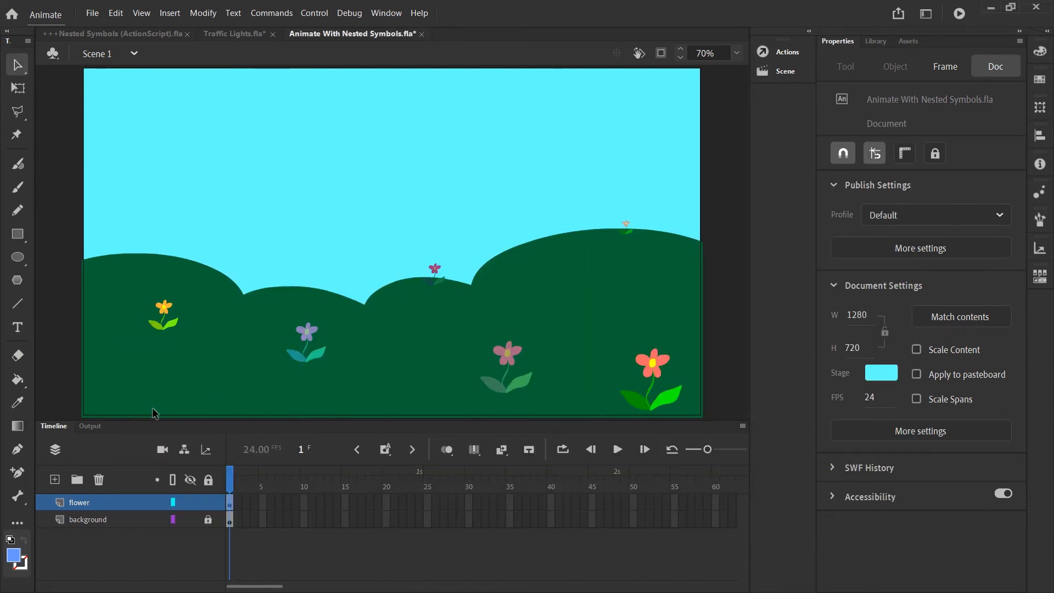
Step: Lock the flower layer and add a new layer named sun above it
{"action": "left_click", "coordinate": [207, 503]}
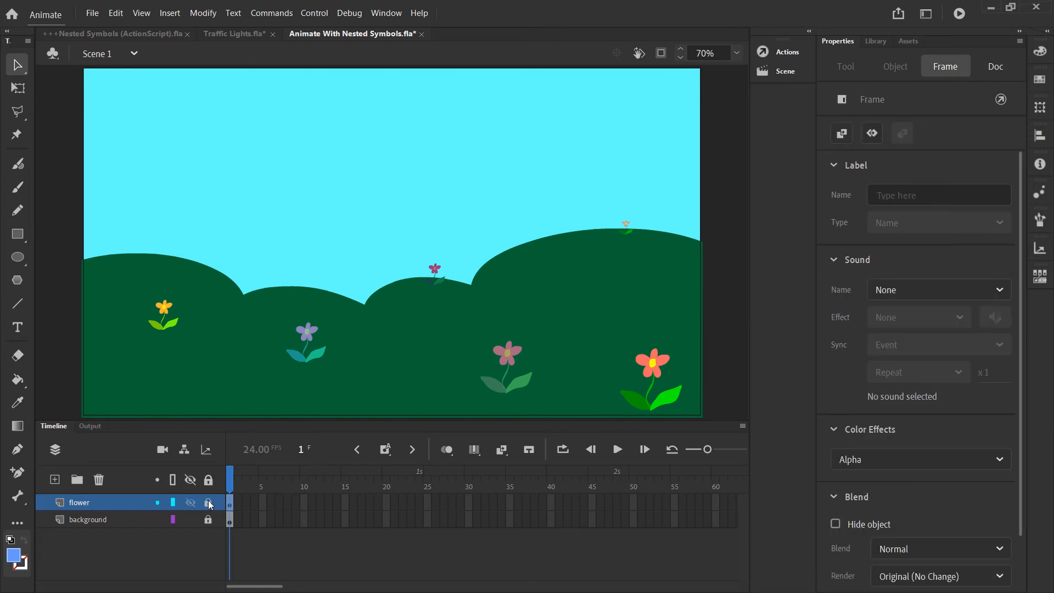
{"action": "left_click", "coordinate": [55, 480]}
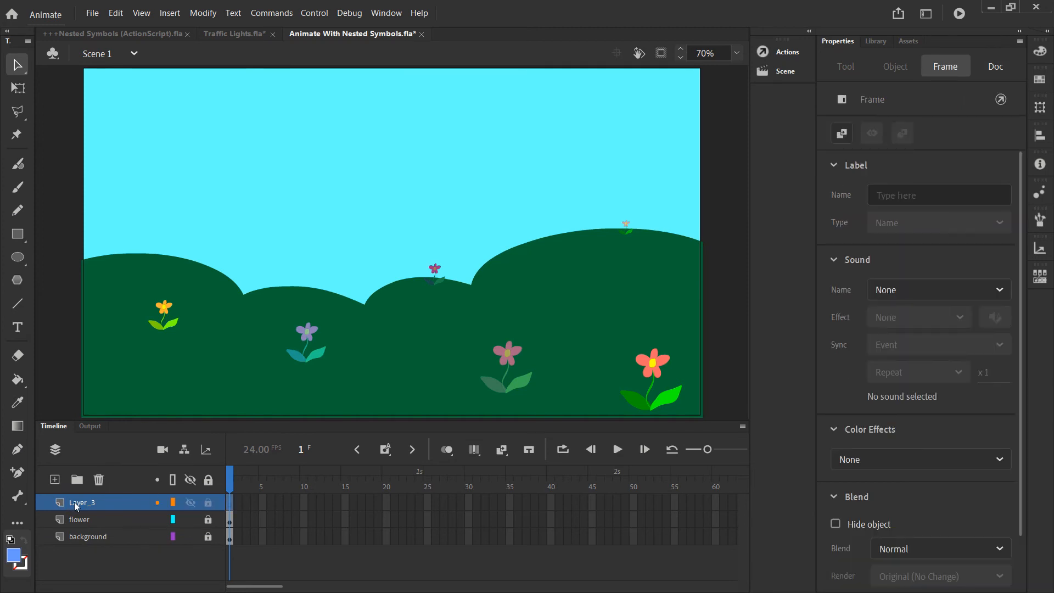
{"action": "double_click", "coordinate": [74, 502]}
{"action": "type", "text": "sun"}
{"action": "key", "text": "Return"}
Step: Draw a yellow circle without outline, about 100 px across, on the sun layer and move it to about X 206, Y 157
{"action": "left_click", "coordinate": [18, 257]}
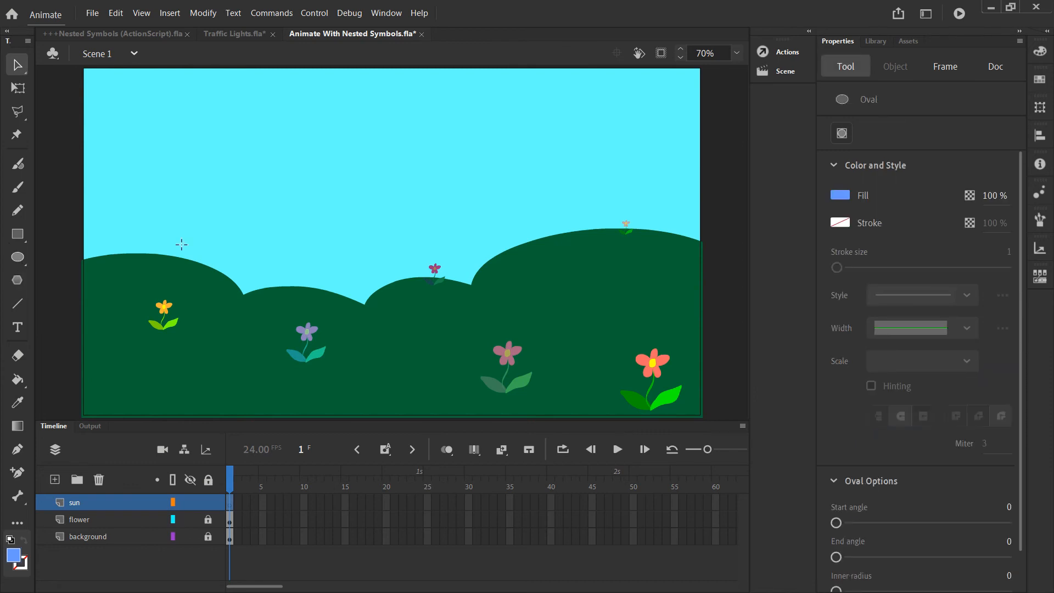
{"action": "left_click", "coordinate": [841, 196]}
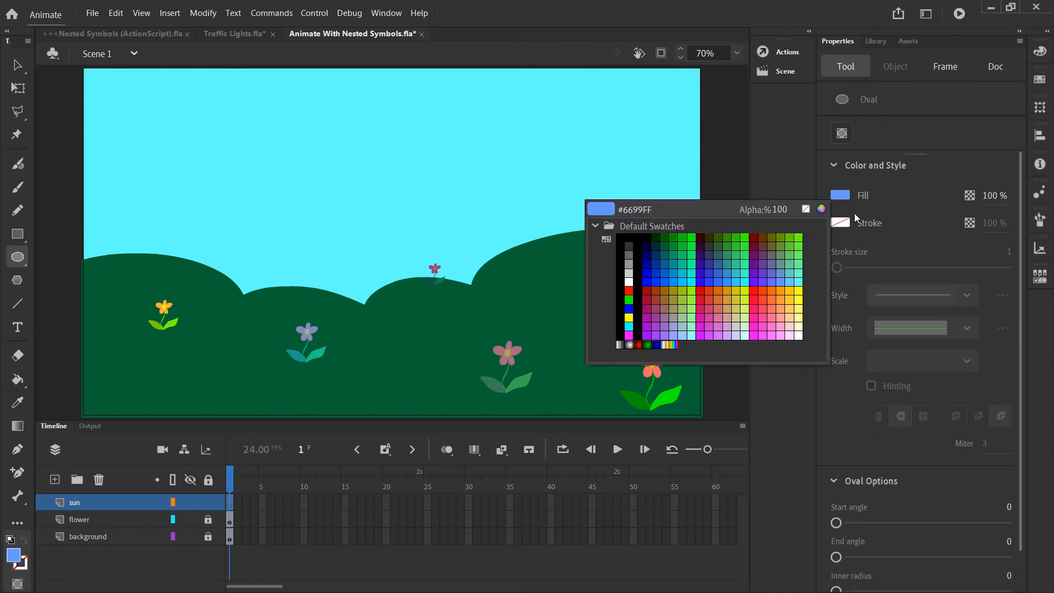
{"action": "left_click", "coordinate": [797, 291]}
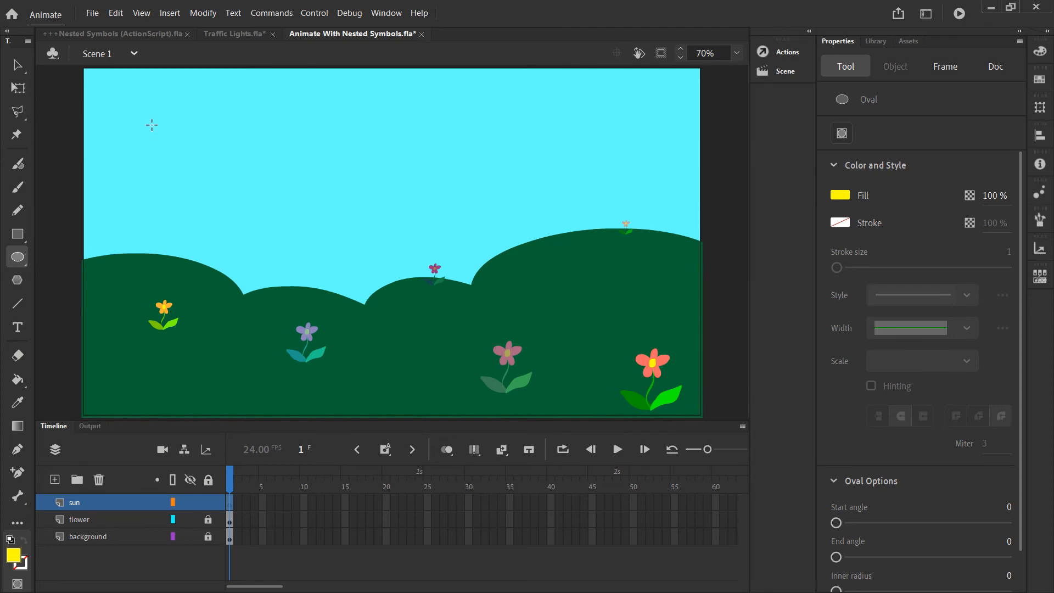
{"action": "left_click_drag", "start_coordinate": [136, 110], "coordinate": [186, 155]}
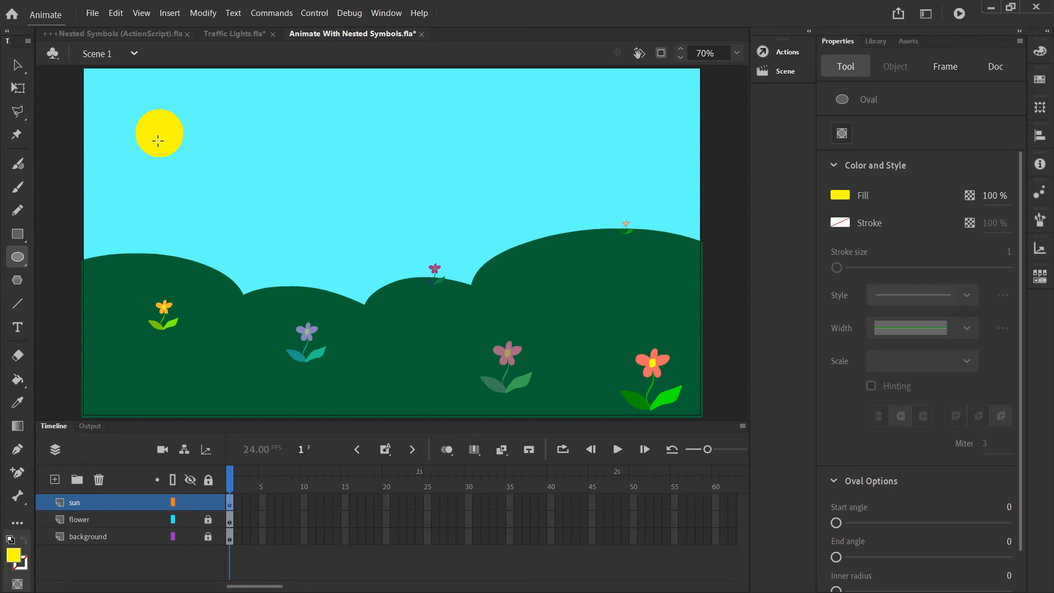
{"action": "left_click", "coordinate": [17, 65]}
{"action": "left_click_drag", "start_coordinate": [170, 139], "coordinate": [217, 174]}
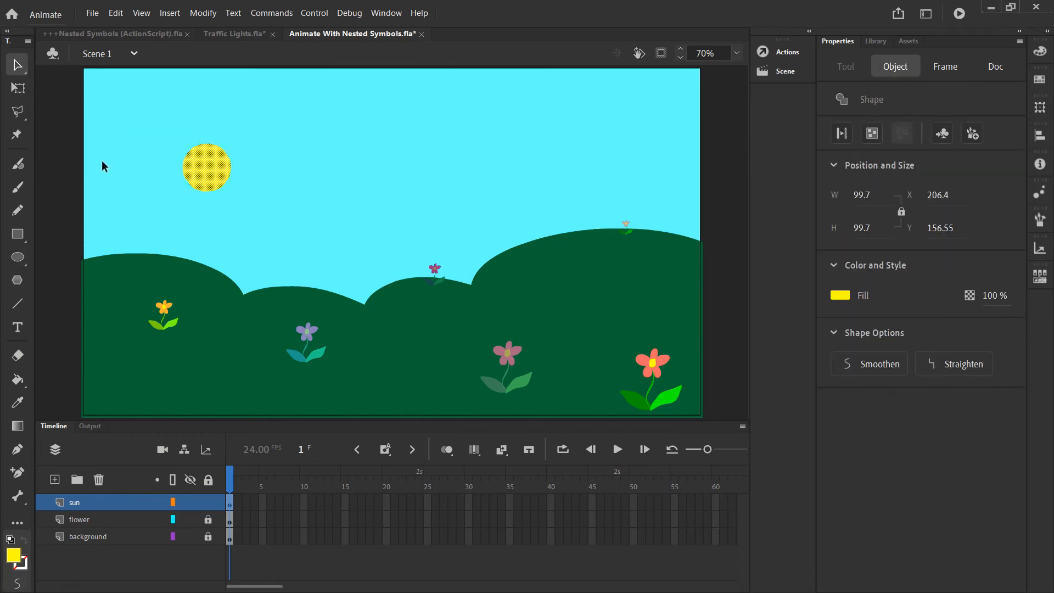
Step: Switch to the Fluid Brush, undo a trial ray above the sun, and set the brush size to 20
{"action": "left_click", "coordinate": [18, 163]}
{"action": "left_click_drag", "start_coordinate": [206, 133], "coordinate": [215, 97]}
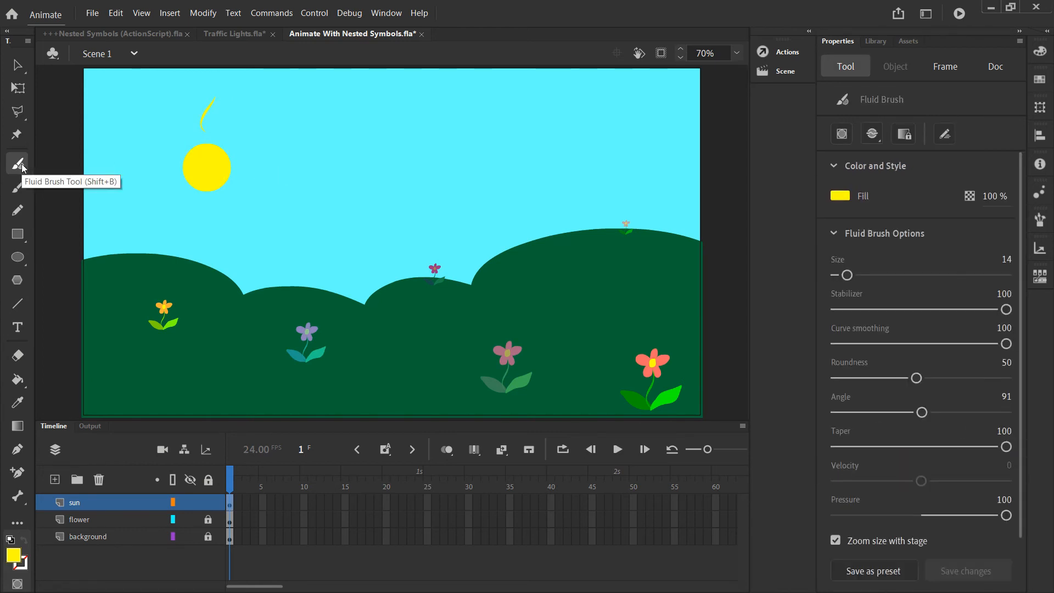
{"action": "key", "text": "ctrl+z"}
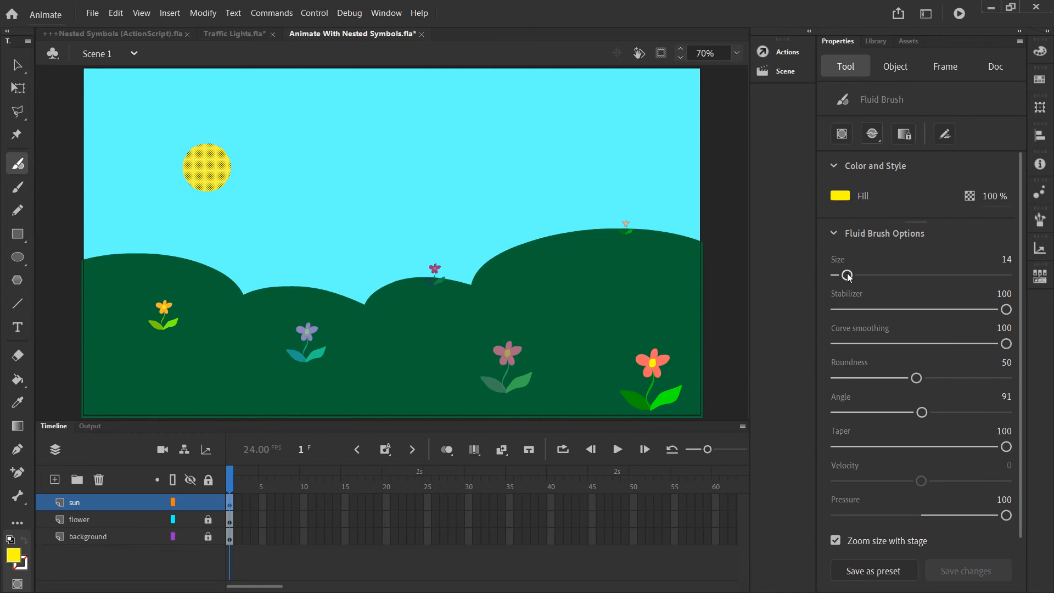
{"action": "type", "text": "20"}
{"action": "key", "text": "Return"}
{"action": "mouse_move", "coordinate": [199, 108]}
{"action": "left_mouse_down"}
{"action": "mouse_move", "coordinate": [196, 129]}
{"action": "mouse_move", "coordinate": [242, 150]}
{"action": "mouse_move", "coordinate": [281, 134]}
{"action": "left_mouse_up"}
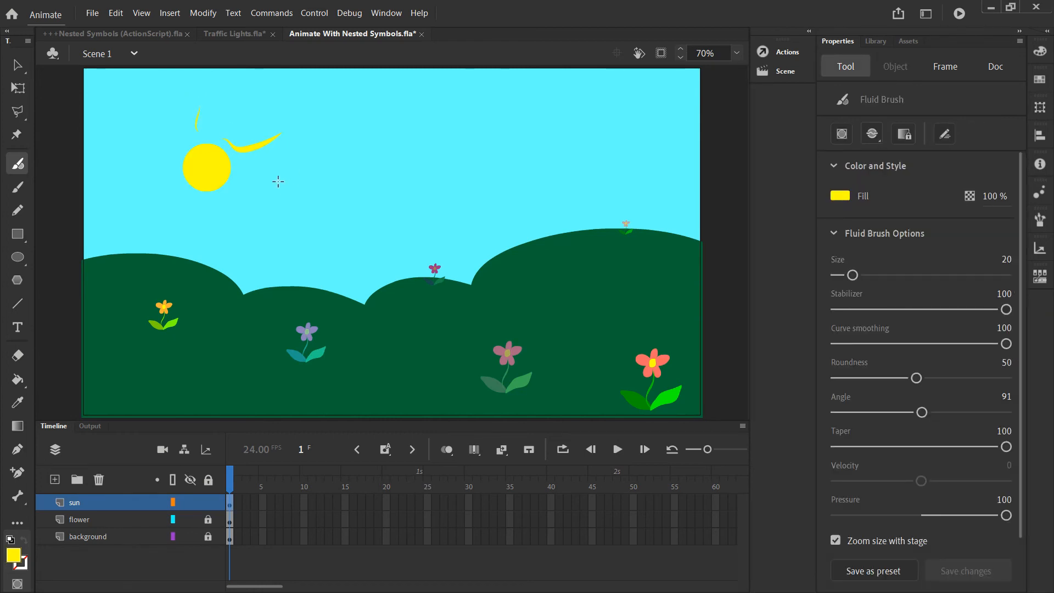
{"action": "key", "text": "ctrl+z"}
{"action": "key", "text": "ctrl+z"}
Step: Paint eight short yellow rays around the sun disc with the Fluid Brush, undoing misdrawn strokes
{"action": "left_click_drag", "start_coordinate": [206, 133], "coordinate": [215, 107]}
{"action": "mouse_move", "coordinate": [235, 146]}
{"action": "left_mouse_down"}
{"action": "mouse_move", "coordinate": [257, 131]}
{"action": "mouse_move", "coordinate": [207, 136]}
{"action": "left_mouse_up"}
{"action": "key", "text": "ctrl+z"}
{"action": "key", "text": "ctrl+z"}
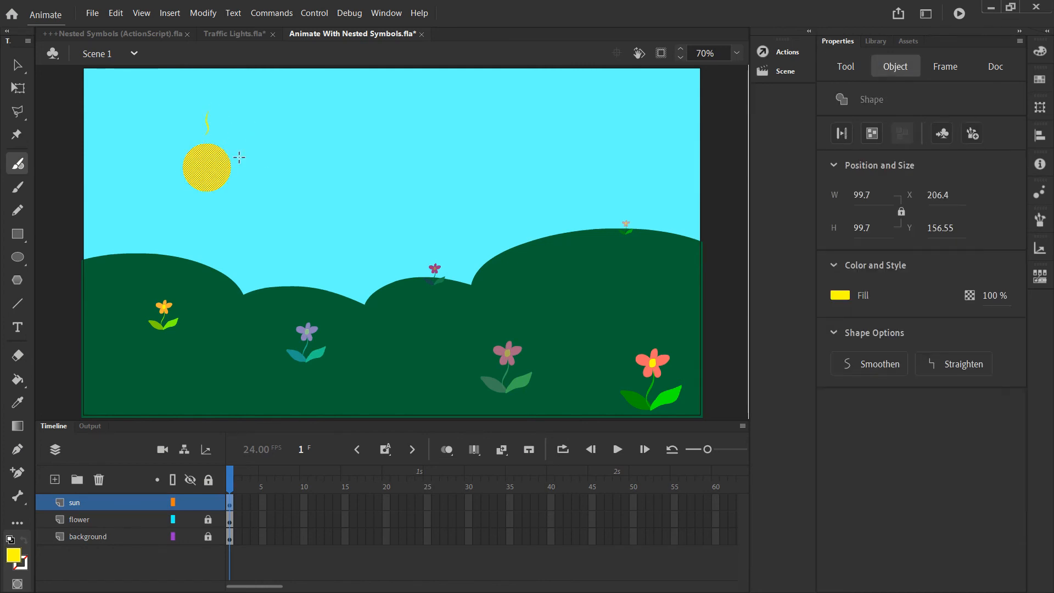
{"action": "left_click_drag", "start_coordinate": [240, 168], "coordinate": [262, 165]}
{"action": "left_click_drag", "start_coordinate": [207, 196], "coordinate": [208, 220]}
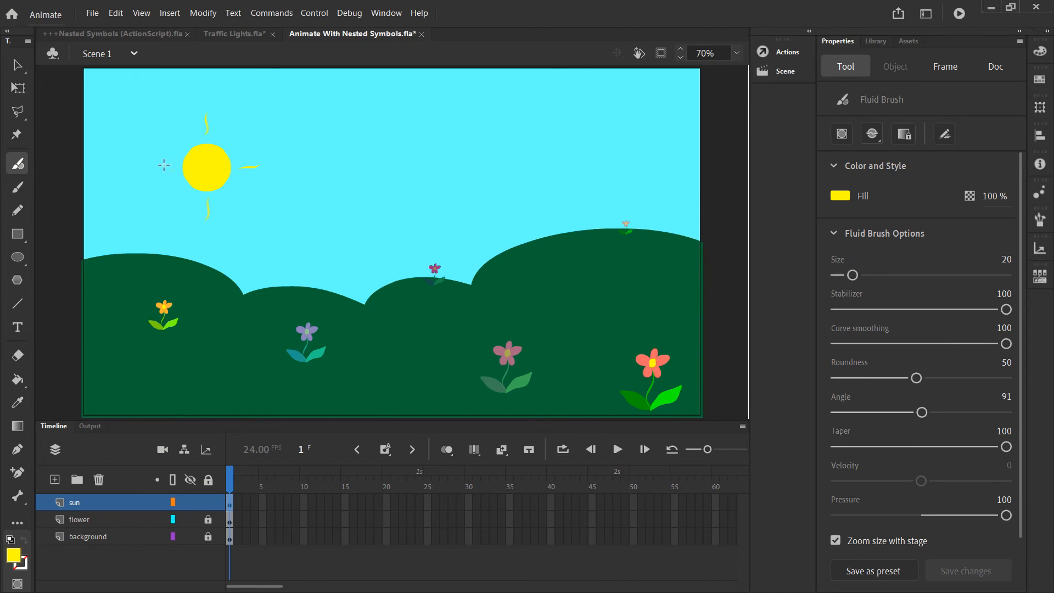
{"action": "left_click_drag", "start_coordinate": [236, 143], "coordinate": [245, 131]}
{"action": "left_click_drag", "start_coordinate": [237, 186], "coordinate": [252, 200]}
{"action": "left_click_drag", "start_coordinate": [181, 193], "coordinate": [168, 204]}
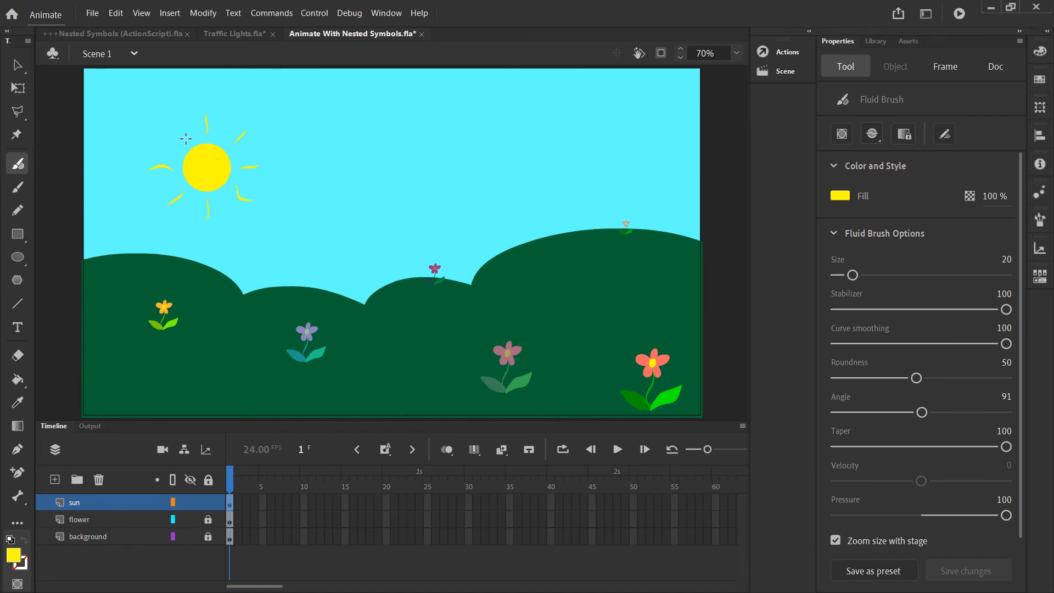
{"action": "left_click_drag", "start_coordinate": [181, 144], "coordinate": [174, 128]}
Step: Select the sun disc with all its rays and convert them to a Graphic symbol named sun
{"action": "left_click", "coordinate": [17, 65]}
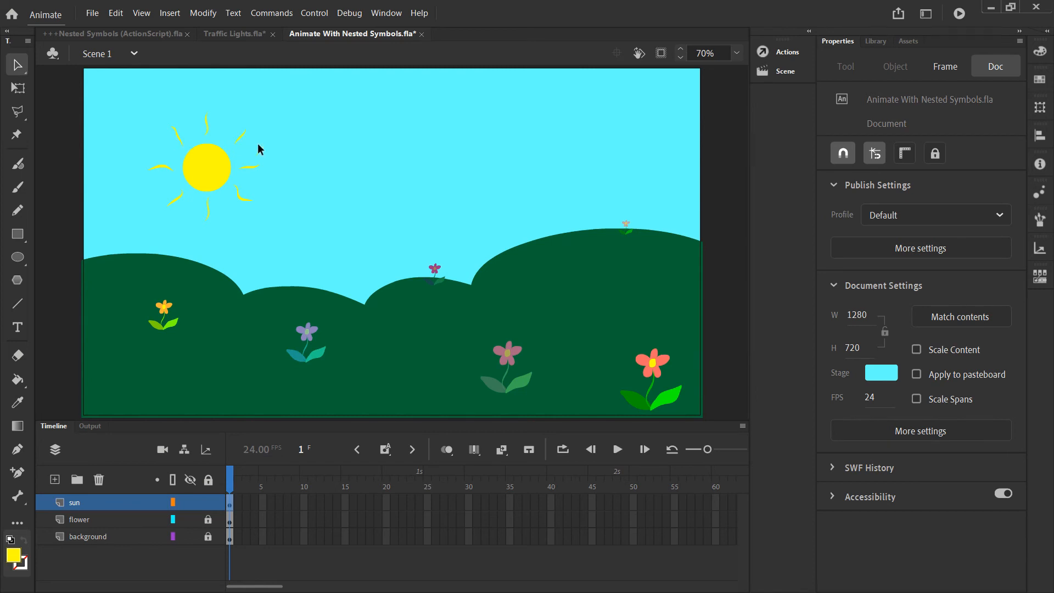
{"action": "left_click_drag", "start_coordinate": [321, 90], "coordinate": [132, 241]}
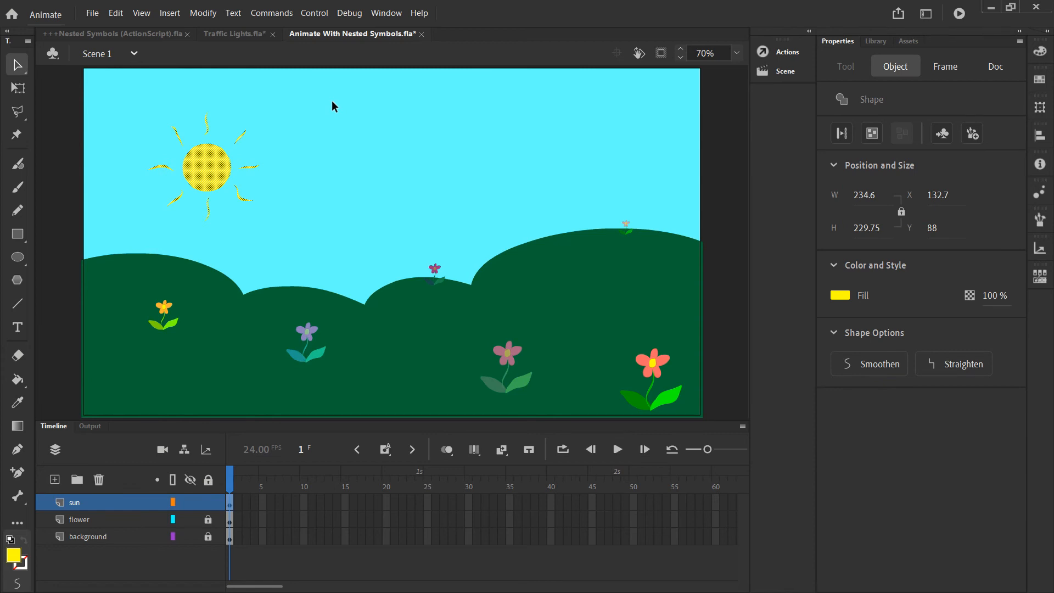
{"action": "key", "text": "F8"}
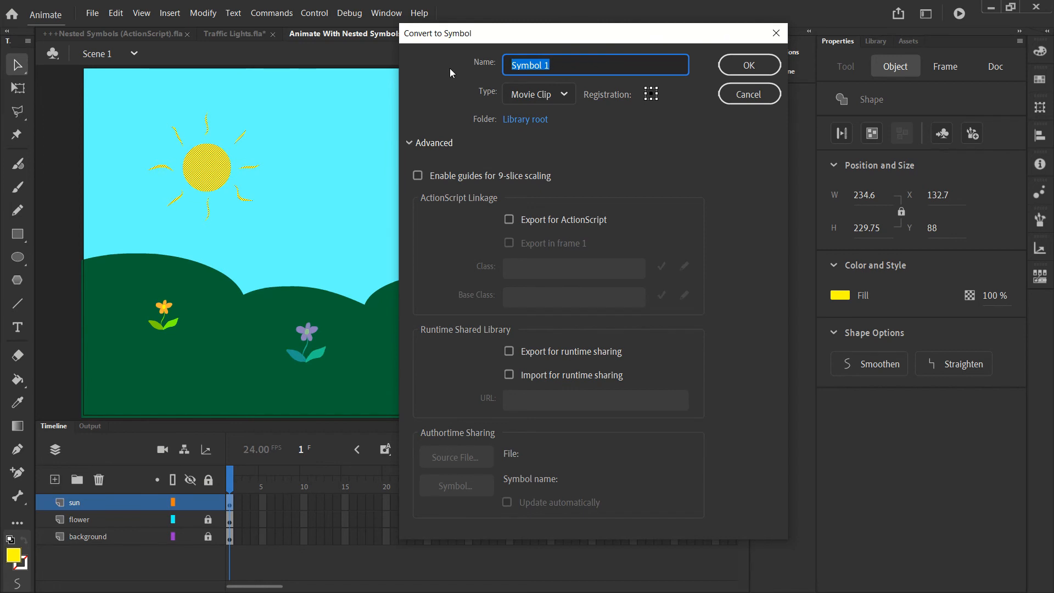
{"action": "type", "text": "sun"}
{"action": "left_click", "coordinate": [564, 98]}
{"action": "left_click", "coordinate": [533, 165]}
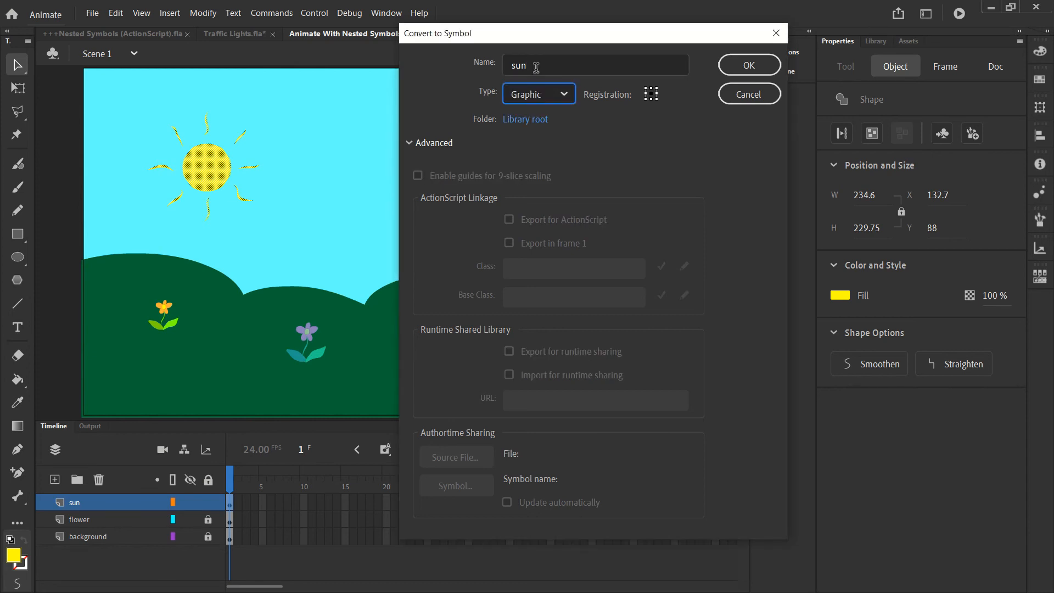
{"action": "left_click", "coordinate": [748, 66]}
Step: Convert the sun graphic to a Movie Clip symbol named sun_ani and move it closer to the sky's upper-left corner
{"action": "left_click", "coordinate": [281, 126]}
{"action": "left_click", "coordinate": [208, 163]}
{"action": "key", "text": "F8"}
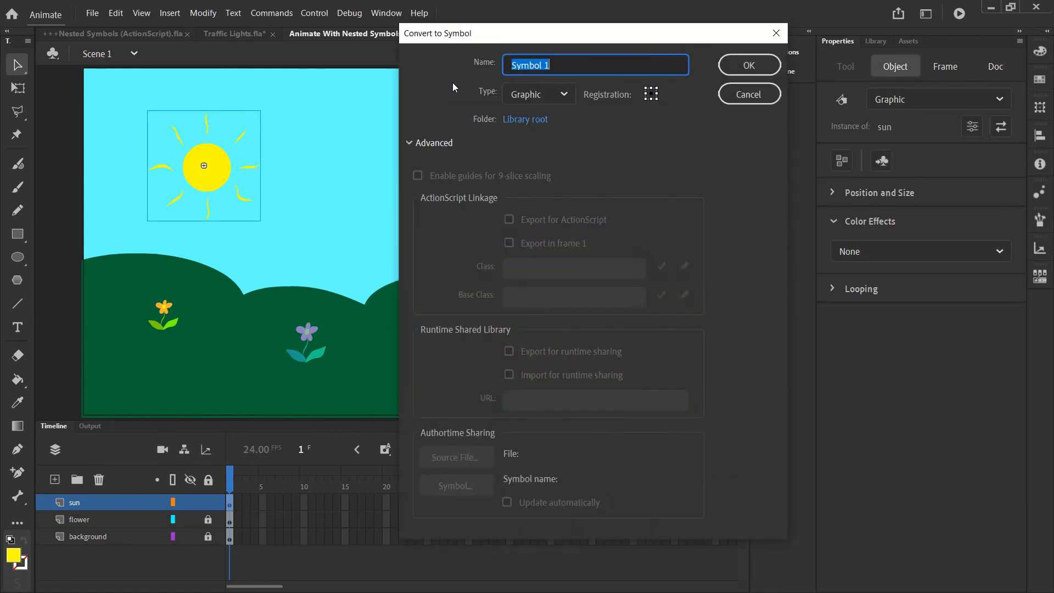
{"action": "type", "text": "sun_ani"}
{"action": "left_click", "coordinate": [527, 94]}
{"action": "left_click", "coordinate": [535, 119]}
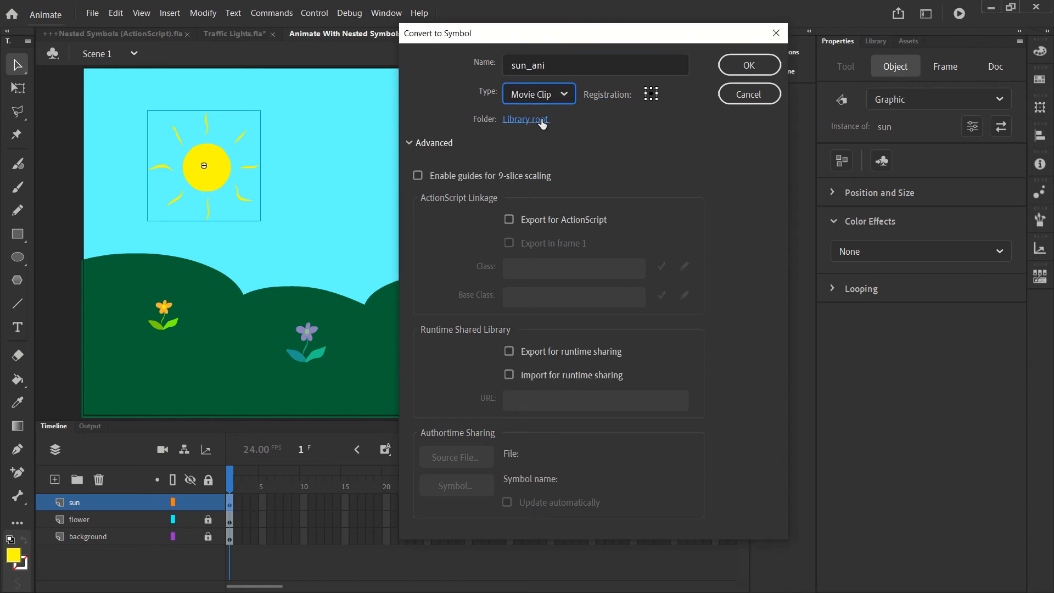
{"action": "left_click", "coordinate": [749, 65]}
{"action": "left_click", "coordinate": [321, 140]}
{"action": "left_click_drag", "start_coordinate": [216, 176], "coordinate": [175, 150]}
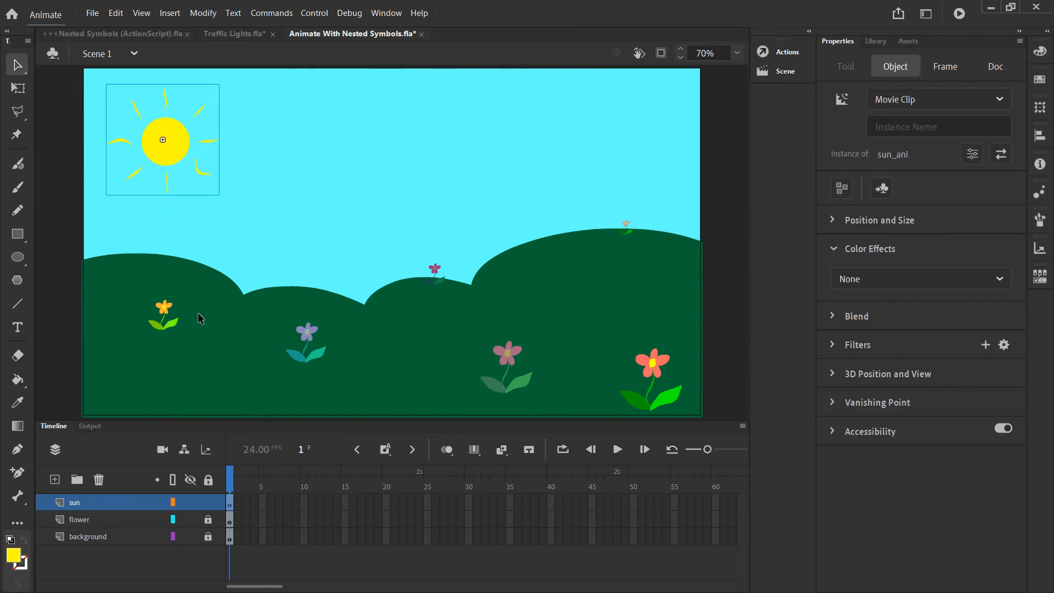
Step: Open the sun_ani movie clip for editing in place and rename its layer sun_animation
{"action": "double_click", "coordinate": [176, 137]}
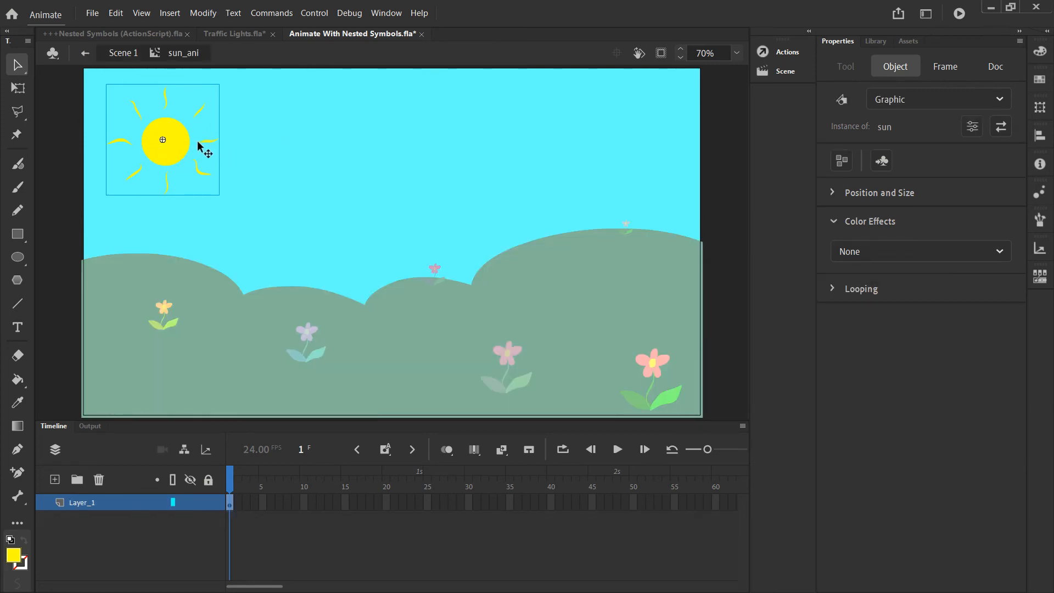
{"action": "left_click", "coordinate": [82, 510]}
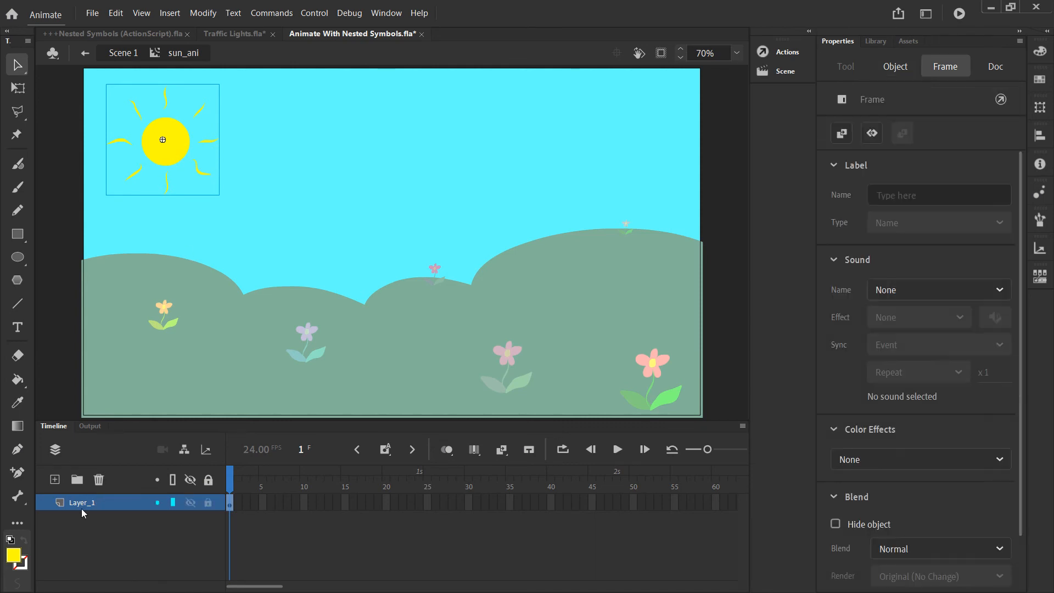
{"action": "double_click", "coordinate": [82, 508]}
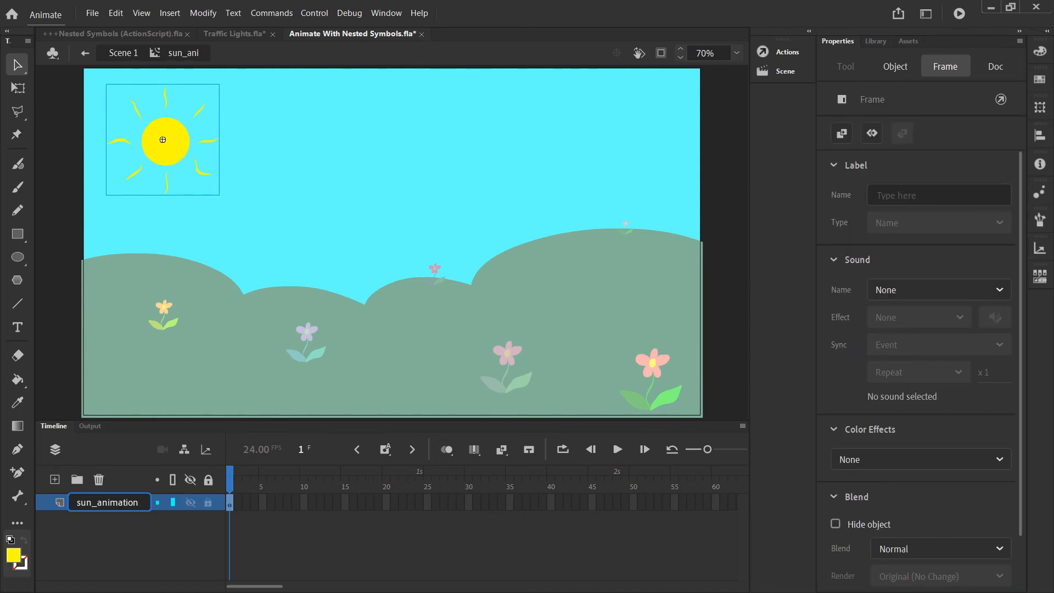
{"action": "key", "text": "Return"}
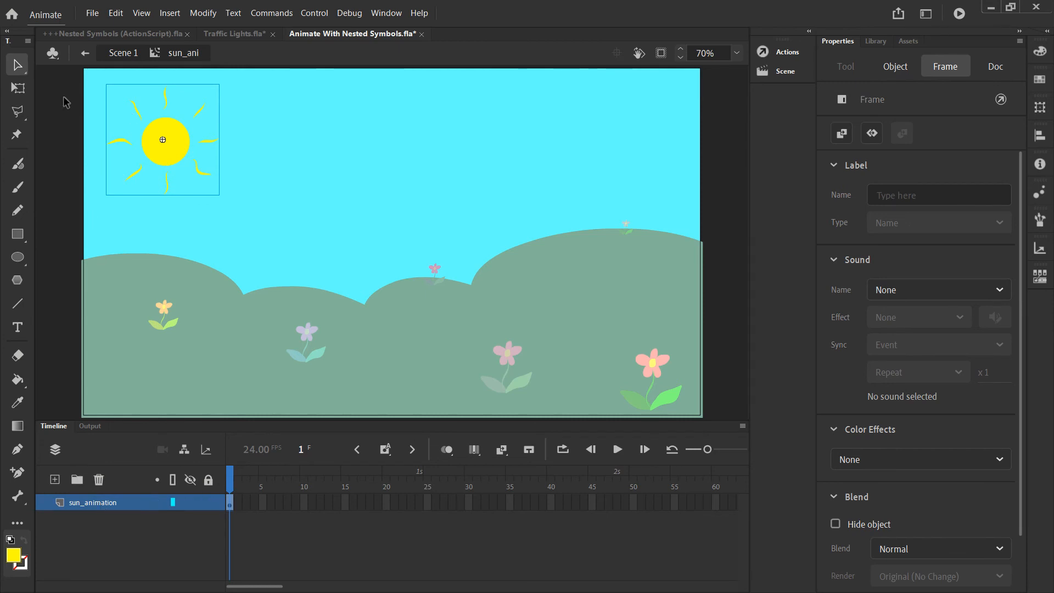
Step: Try rotating the sun with Free Transform around its original pivot, and undo the rotation
{"action": "key", "text": "q"}
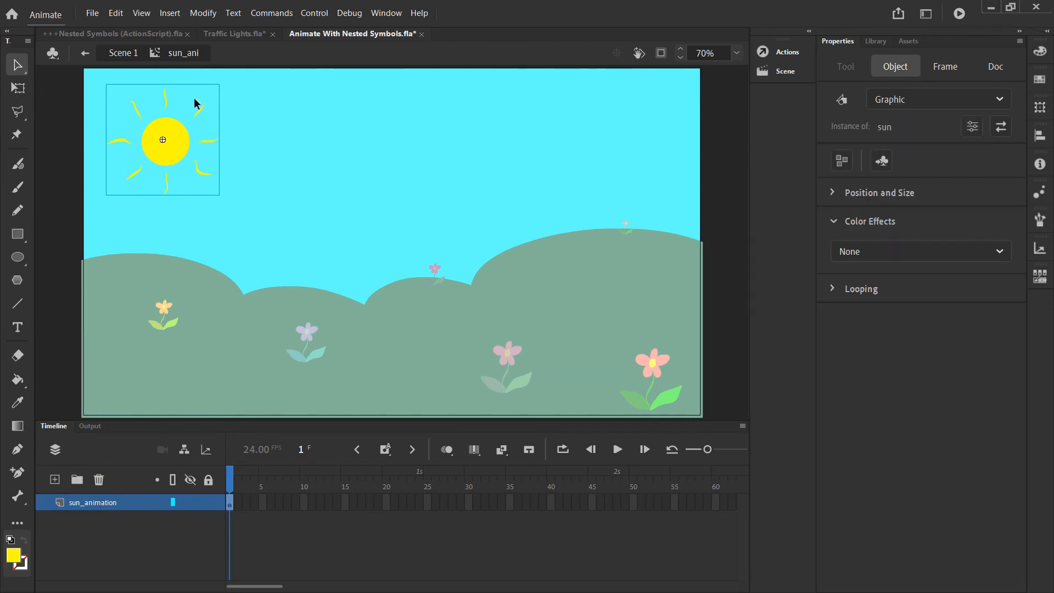
{"action": "left_click", "coordinate": [27, 93]}
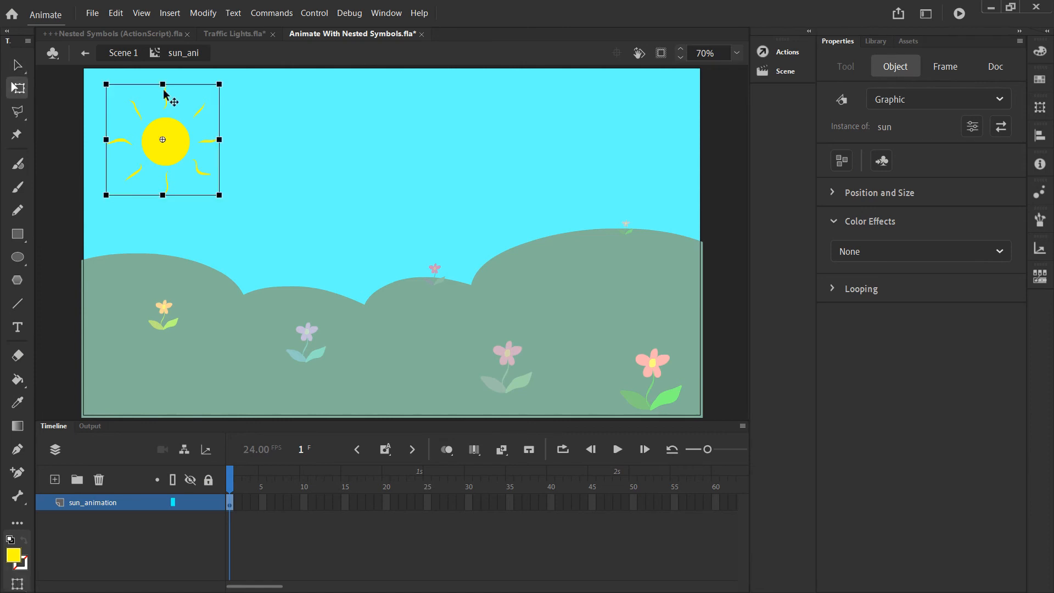
{"action": "left_click_drag", "start_coordinate": [231, 87], "coordinate": [158, 122]}
{"action": "left_click", "coordinate": [115, 12]}
{"action": "left_click", "coordinate": [126, 31]}
Step: Move the sun's transformation point to the centre of its yellow disc
{"action": "left_click_drag", "start_coordinate": [167, 139], "coordinate": [170, 143]}
{"action": "left_click_drag", "start_coordinate": [166, 143], "coordinate": [165, 149]}
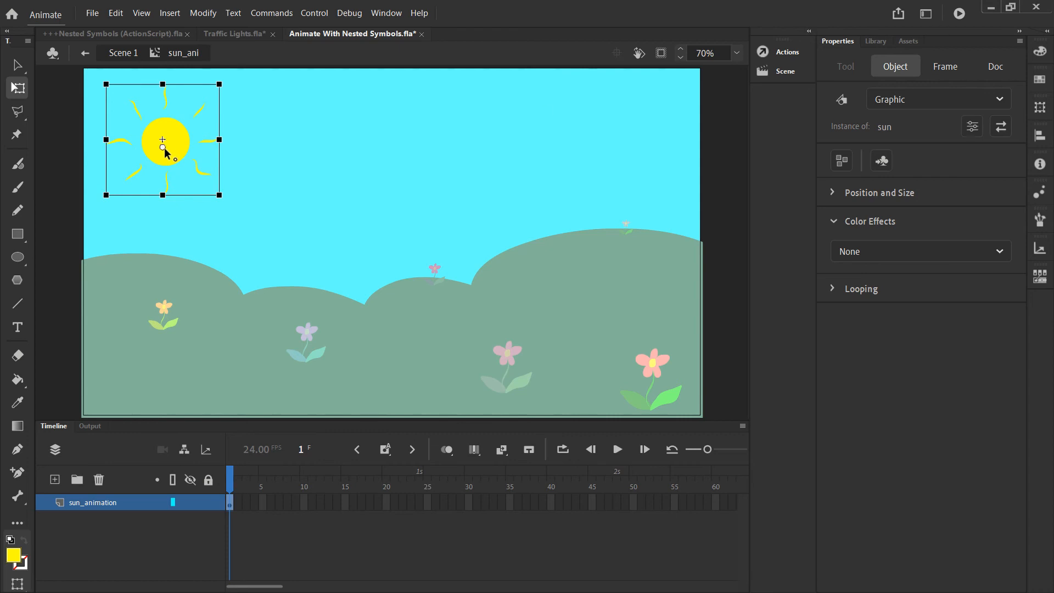
{"action": "left_click", "coordinate": [737, 52]}
{"action": "left_click", "coordinate": [754, 159]}
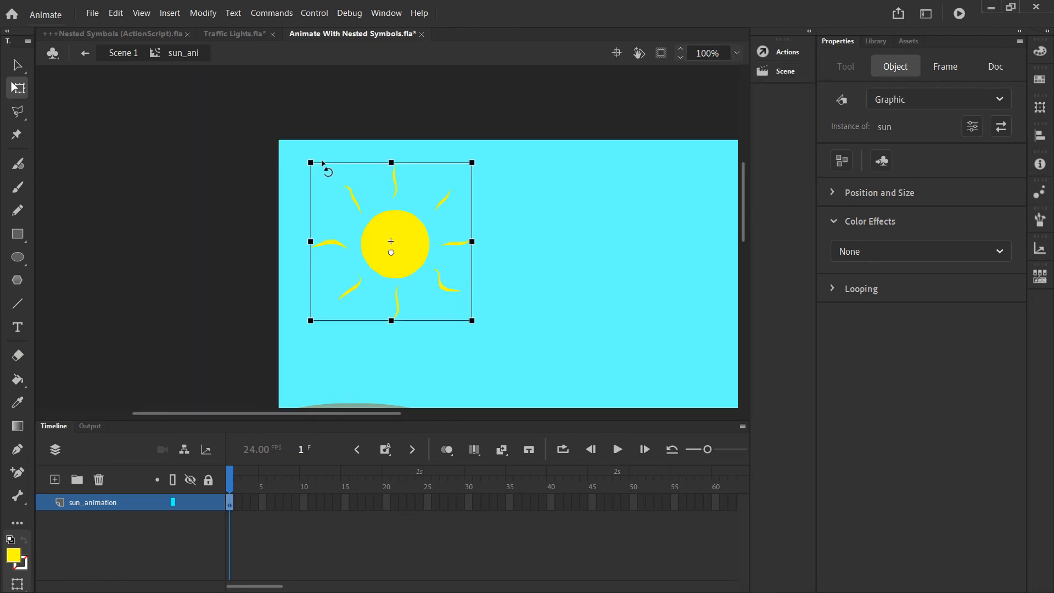
{"action": "left_click_drag", "start_coordinate": [396, 251], "coordinate": [406, 246]}
{"action": "left_click", "coordinate": [738, 53]}
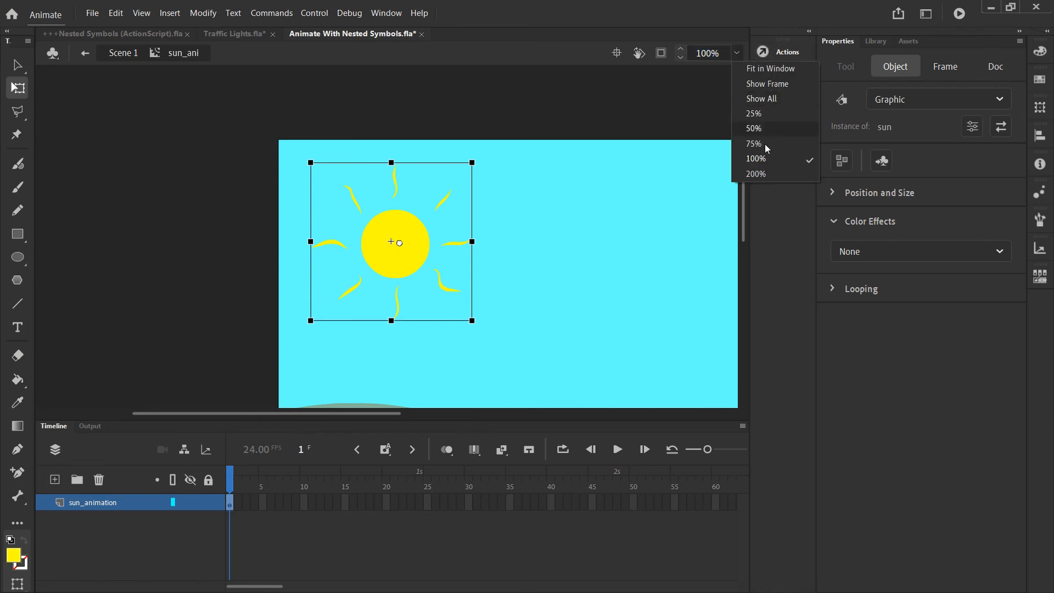
{"action": "left_click", "coordinate": [758, 173]}
{"action": "left_click_drag", "start_coordinate": [403, 249], "coordinate": [399, 252]}
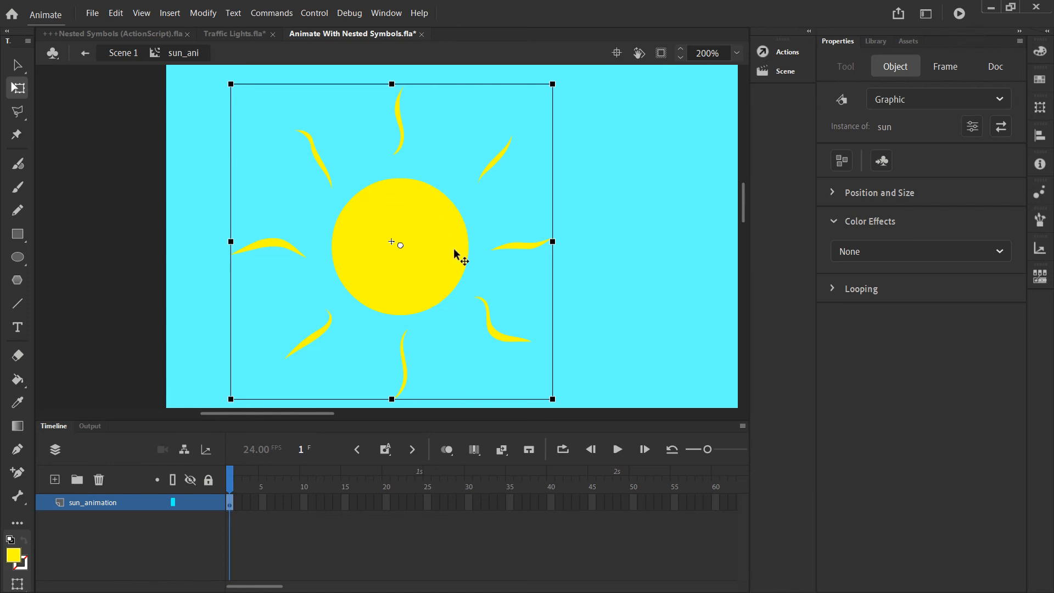
{"action": "left_click", "coordinate": [737, 53]}
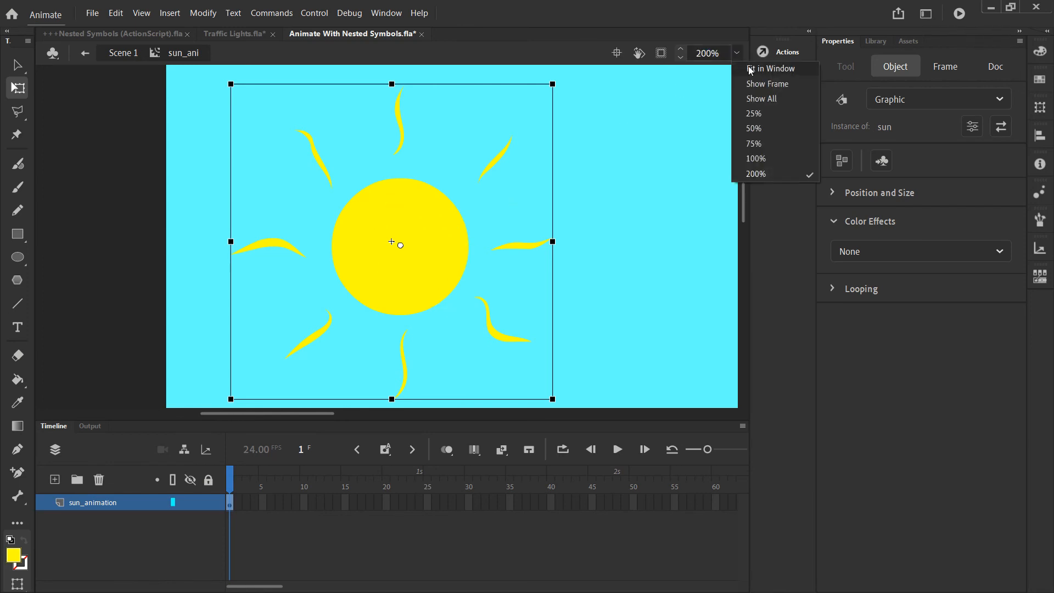
{"action": "left_click", "coordinate": [744, 69]}
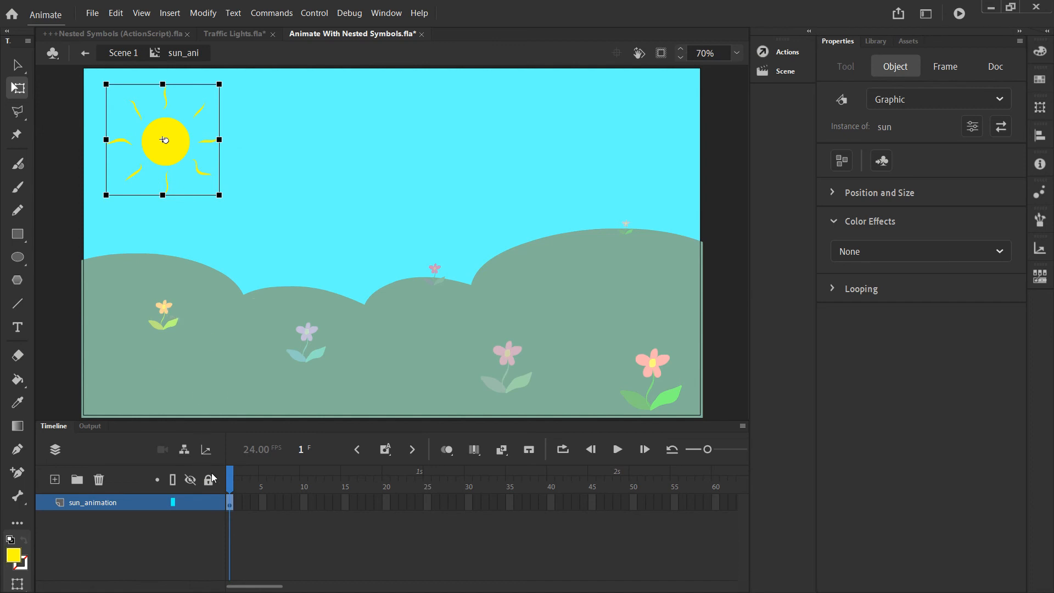
Step: Create a motion tween on the sun_animation layer starting at frame 1
{"action": "right_click", "coordinate": [230, 508]}
{"action": "left_click", "coordinate": [285, 169]}
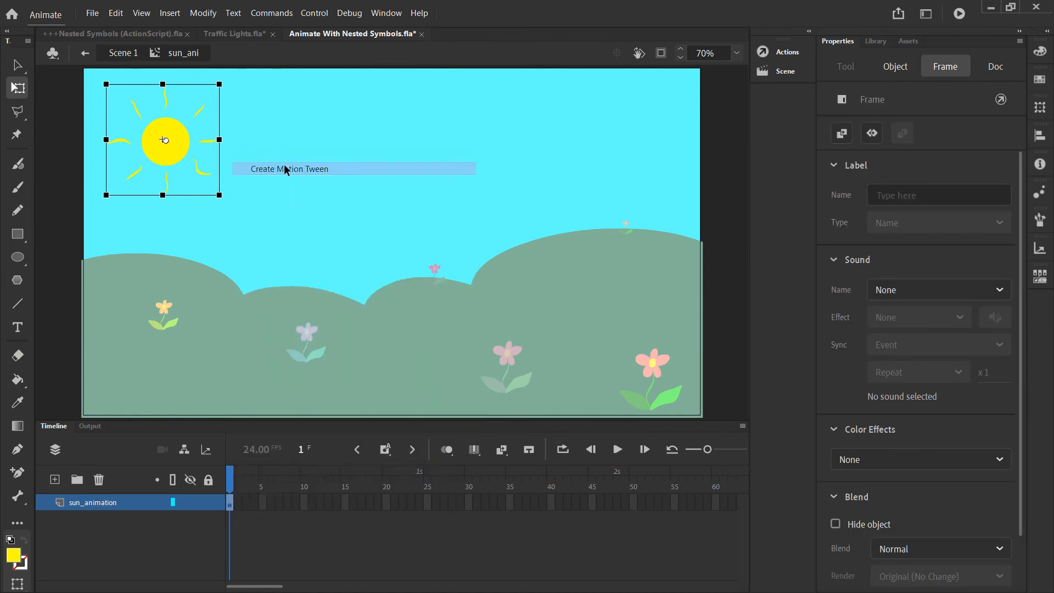
{"action": "left_click", "coordinate": [444, 506]}
{"action": "left_click", "coordinate": [164, 140]}
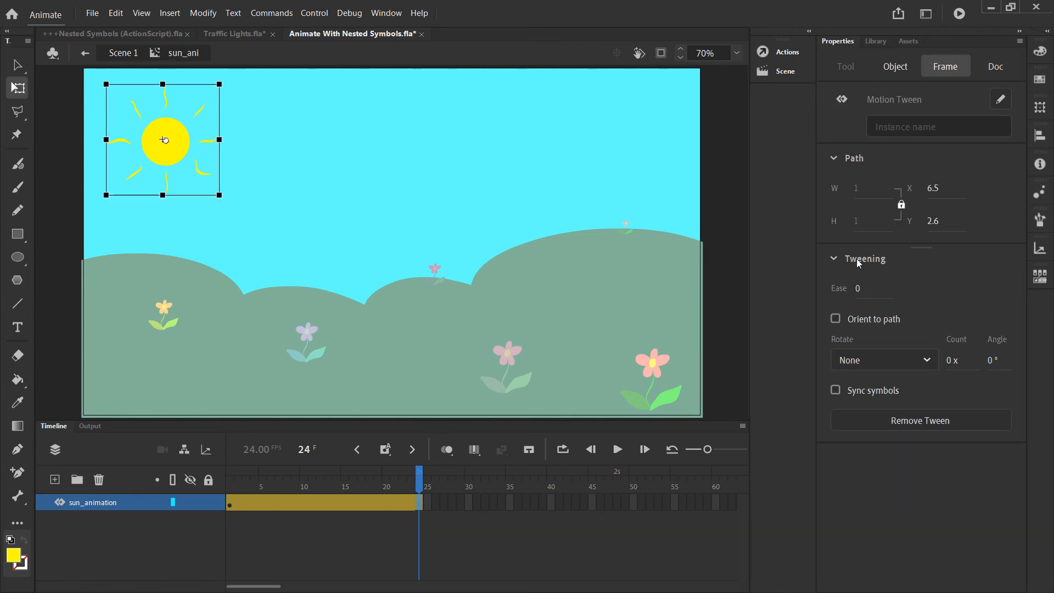
Step: Set the sun tween's rotation to Counter clockwise and play the animation
{"action": "left_click", "coordinate": [866, 364]}
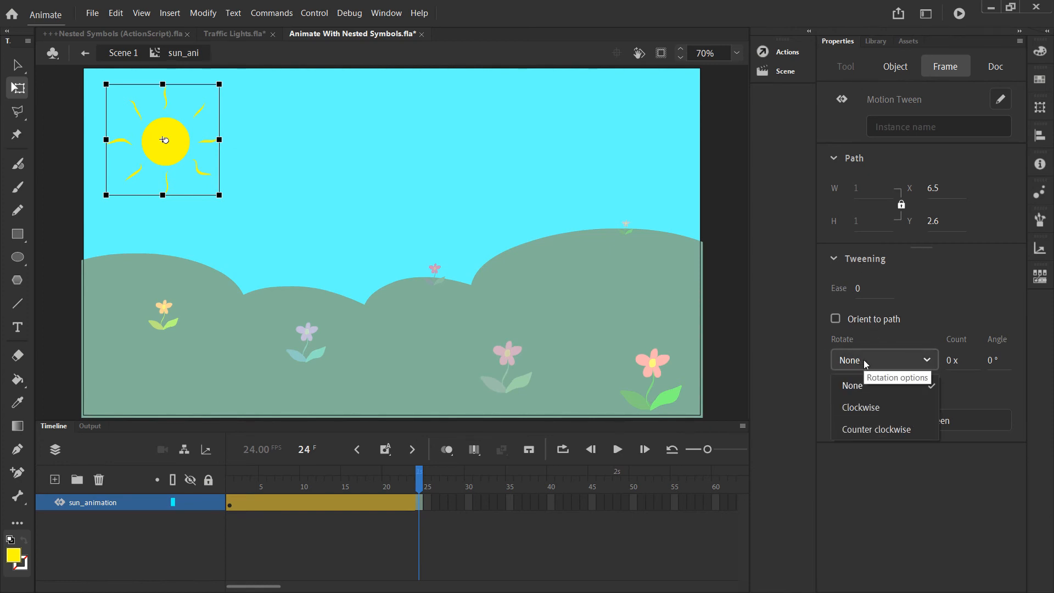
{"action": "left_click", "coordinate": [890, 431]}
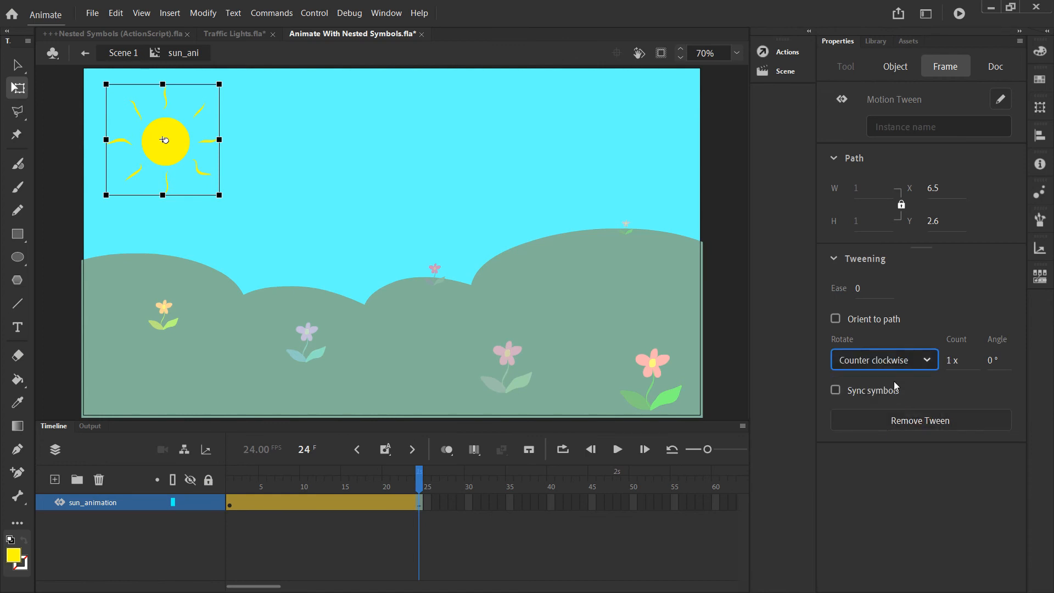
{"action": "left_click", "coordinate": [619, 451]}
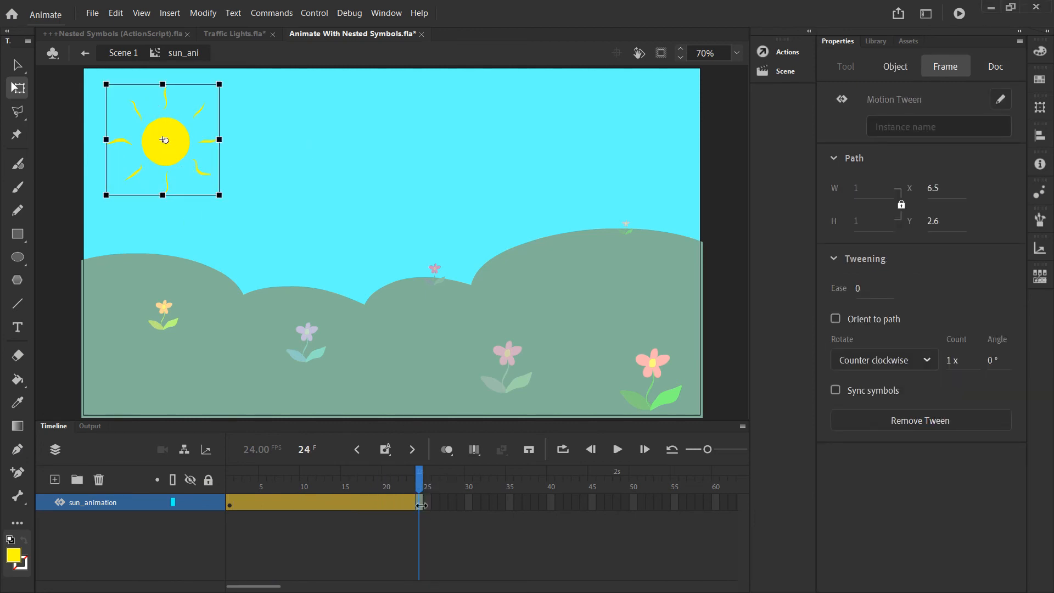
Step: Extend the sun_animation motion tween from its last frame to frame 720
{"action": "left_click", "coordinate": [421, 504]}
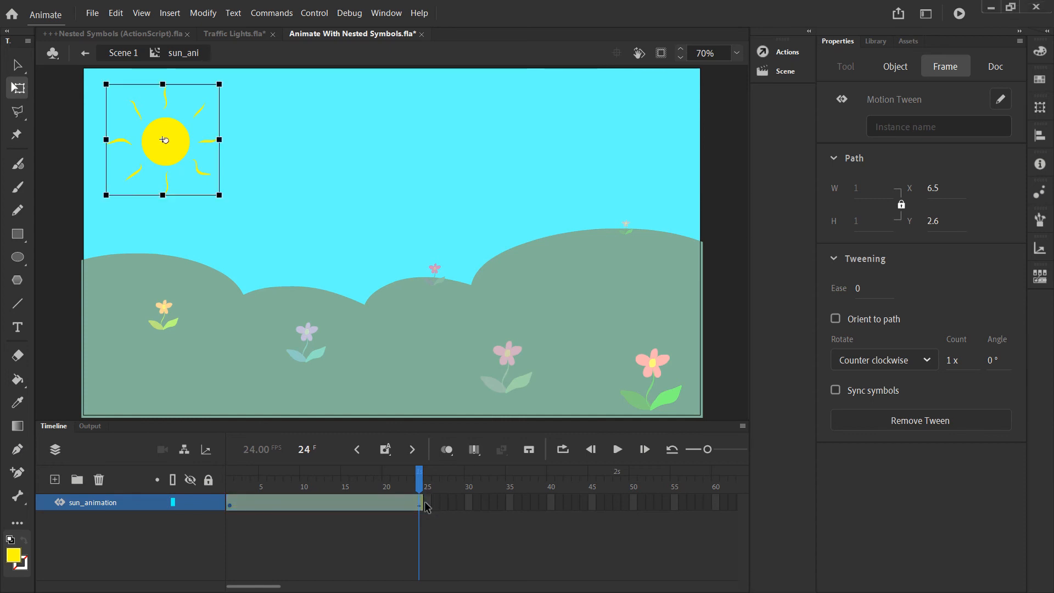
{"action": "left_click_drag", "start_coordinate": [422, 503], "coordinate": [698, 510]}
{"action": "scroll", "coordinate": [649, 505], "scroll_direction": "right", "scroll_amount": 3}
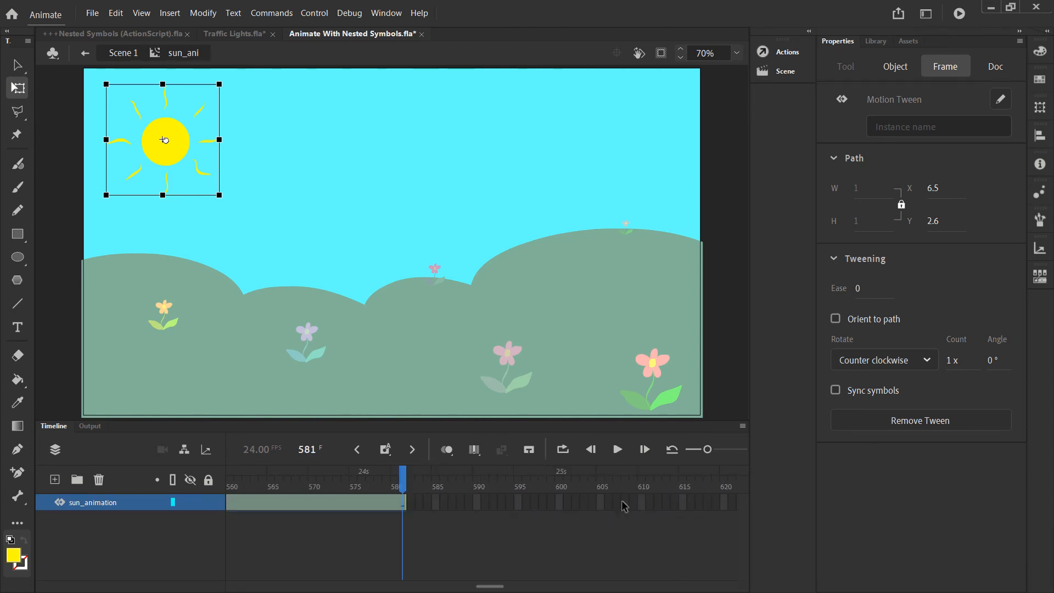
{"action": "left_click_drag", "start_coordinate": [404, 503], "coordinate": [518, 511]}
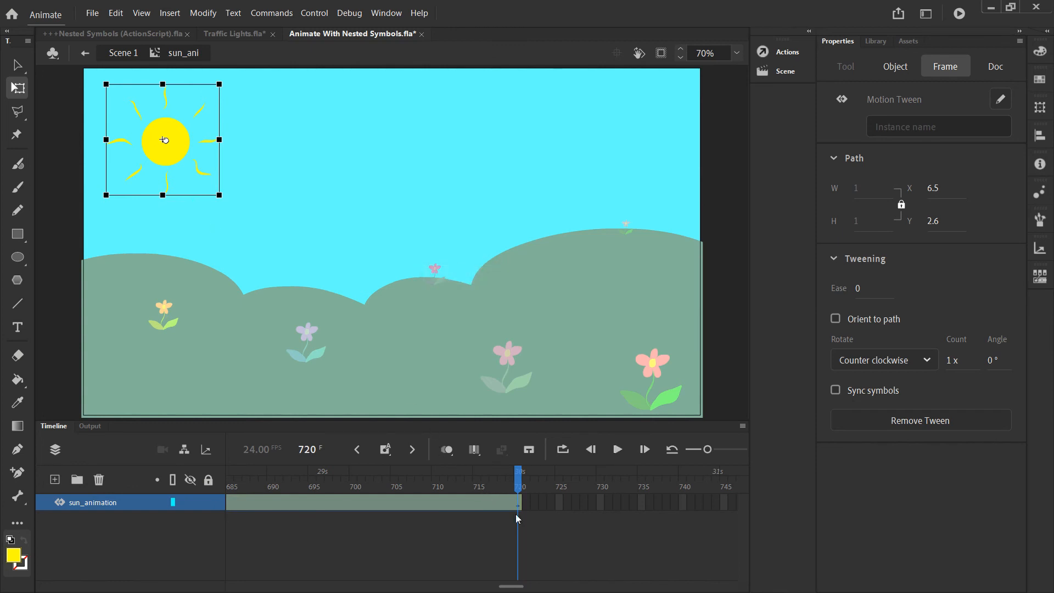
{"action": "left_click", "coordinate": [556, 544]}
{"action": "left_click", "coordinate": [517, 504]}
Step: Play the extended sun tween from frame 1 to check its rotation speed, and return to frame 1
{"action": "left_click_drag", "start_coordinate": [510, 587], "coordinate": [117, 577]}
{"action": "left_click", "coordinate": [229, 504]}
{"action": "left_click", "coordinate": [617, 449]}
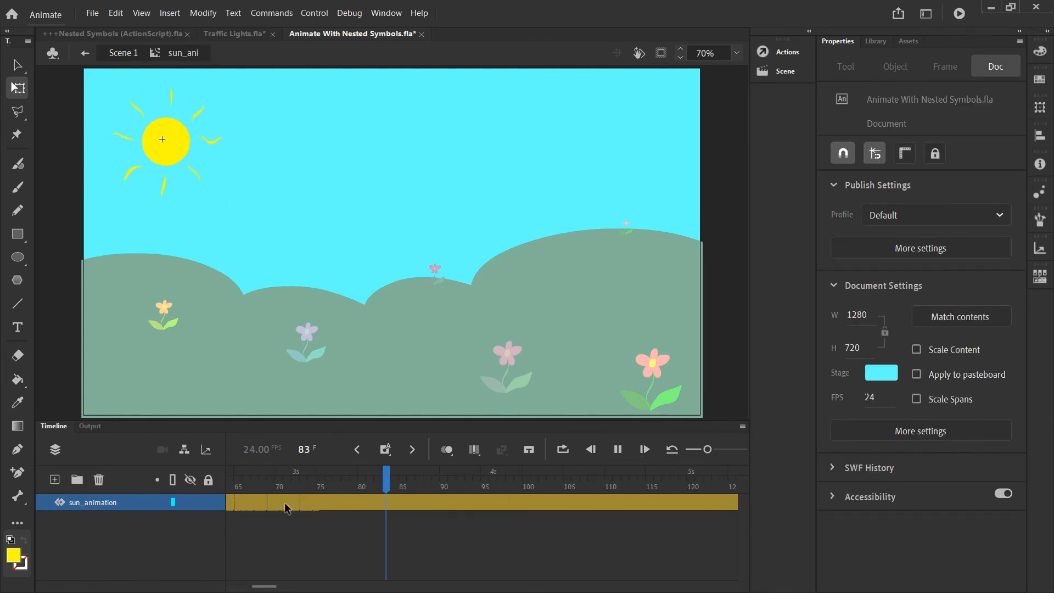
{"action": "key", "text": "Return"}
{"action": "left_click_drag", "start_coordinate": [259, 587], "coordinate": [230, 585]}
{"action": "left_click", "coordinate": [229, 503]}
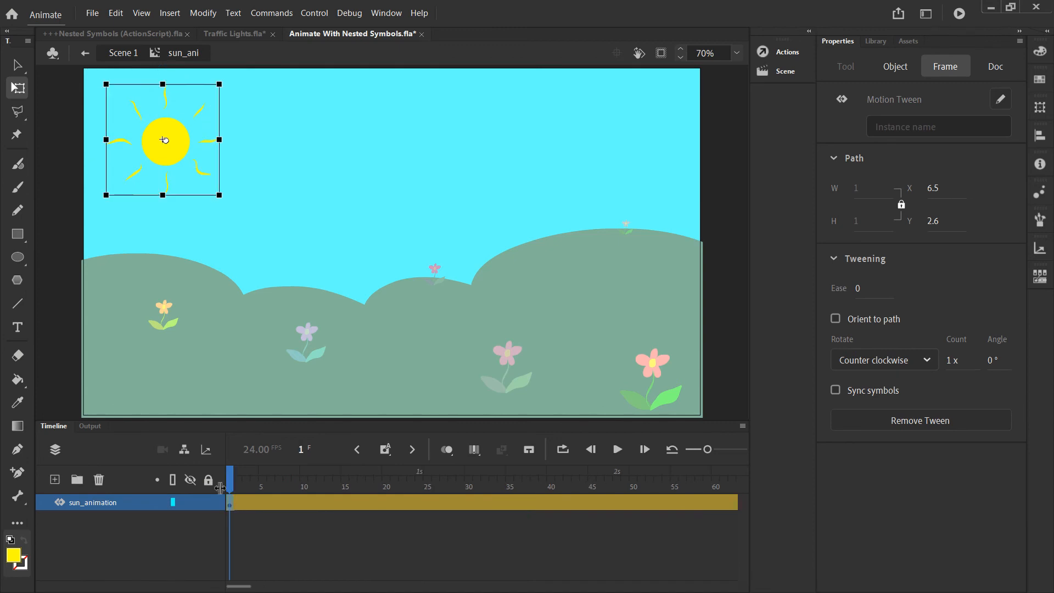
Step: Return to Scene 1 and test the movie to examine the slow sun rotation with the animated flowers, and close the preview
{"action": "left_click", "coordinate": [17, 65]}
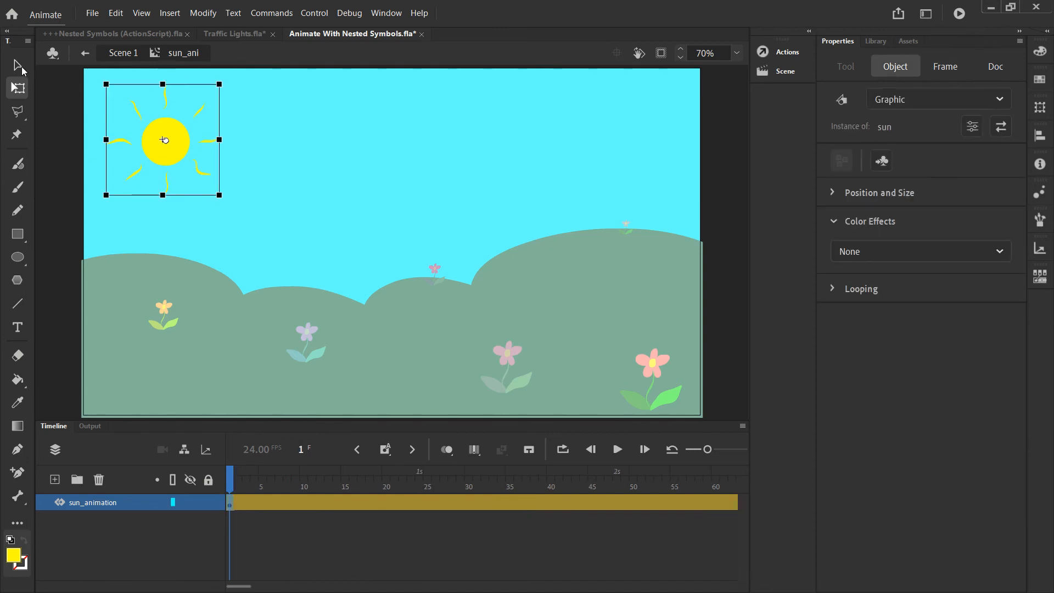
{"action": "left_click", "coordinate": [130, 52]}
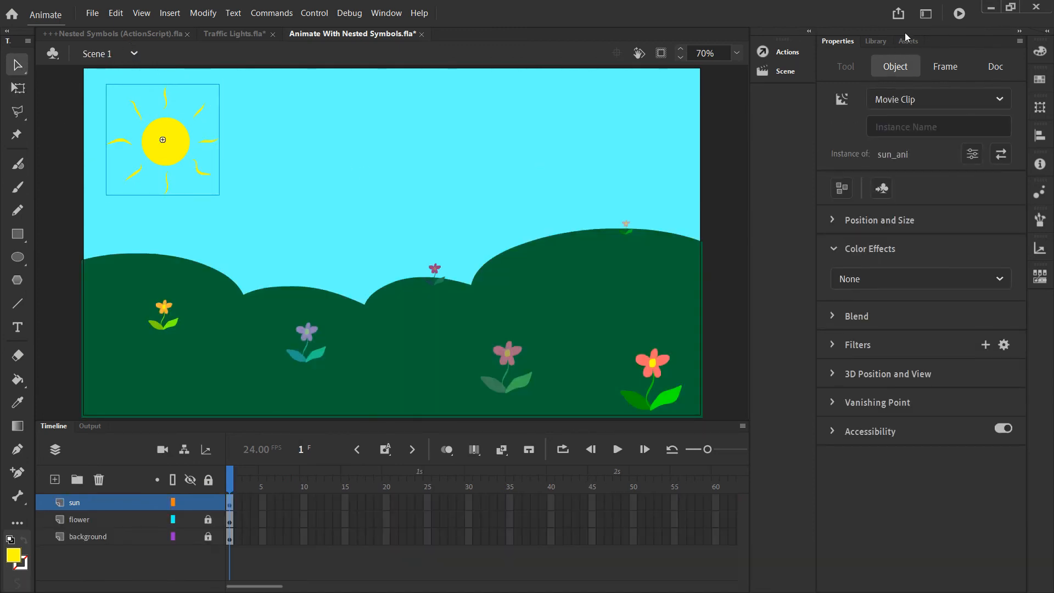
{"action": "left_click", "coordinate": [961, 14]}
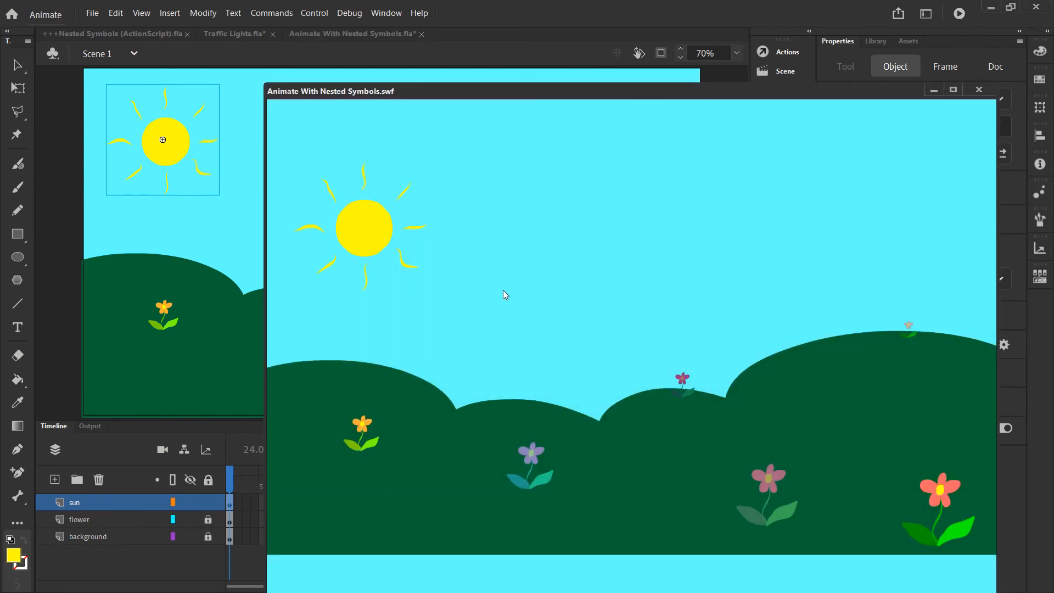
{"action": "left_click_drag", "start_coordinate": [446, 83], "coordinate": [395, 81]}
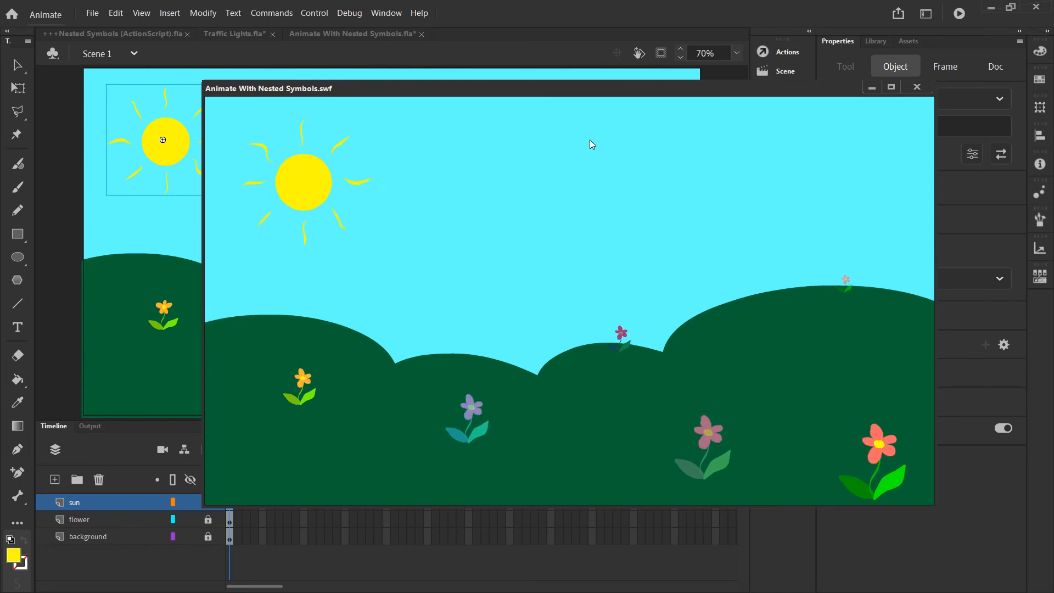
{"action": "left_click", "coordinate": [917, 87]}
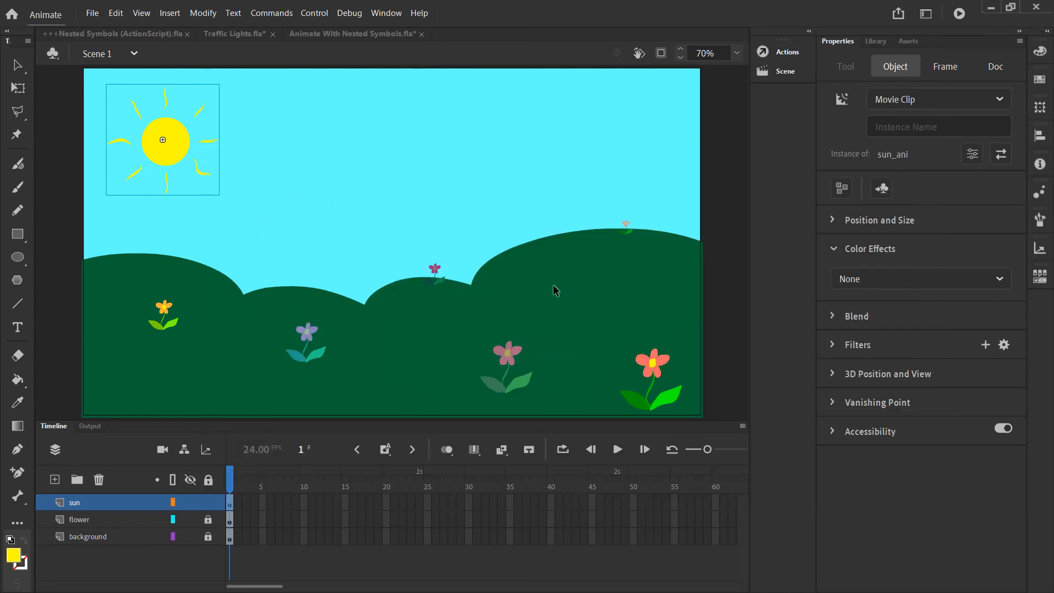
Step: Lock the sun layer and add a new layer named cloud above it
{"action": "left_click", "coordinate": [208, 502]}
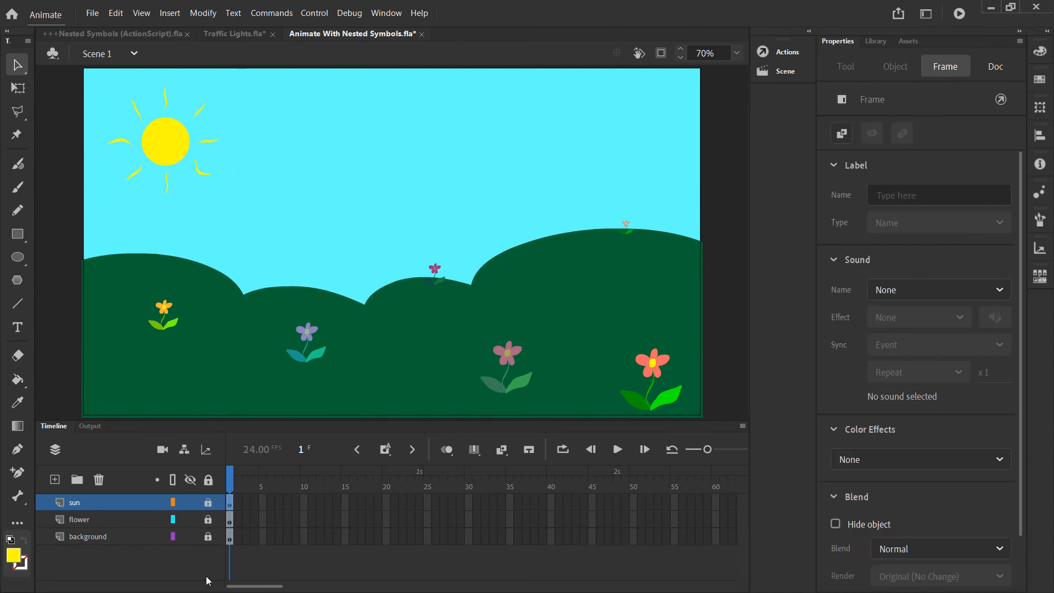
{"action": "left_click", "coordinate": [55, 479]}
{"action": "double_click", "coordinate": [104, 502]}
{"action": "type", "text": "cloud"}
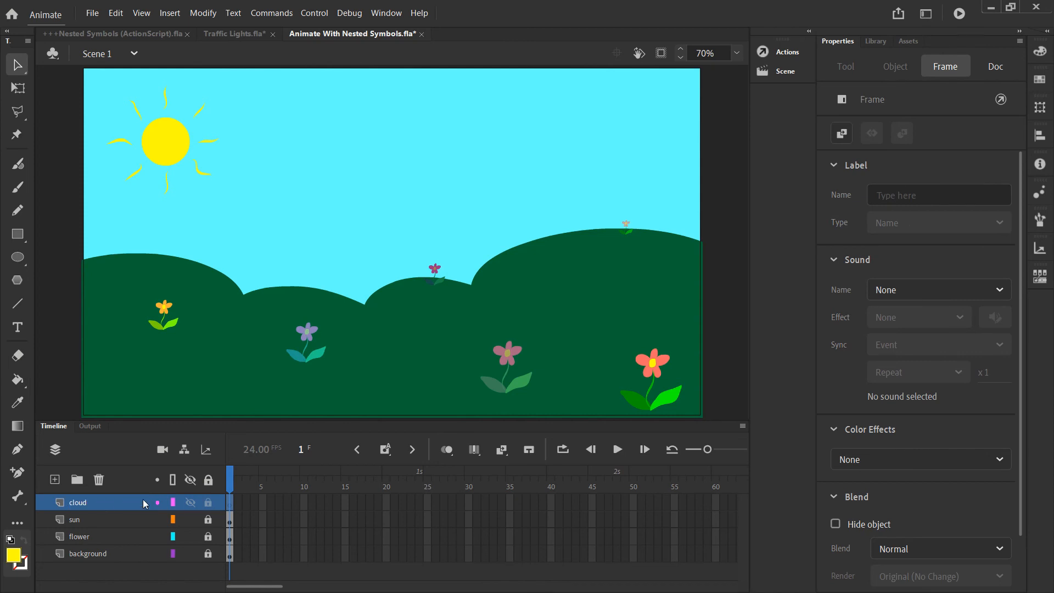
{"action": "key", "text": "Return"}
Step: Set the Fluid Brush fill color to white on the cloud layer
{"action": "left_click", "coordinate": [18, 164]}
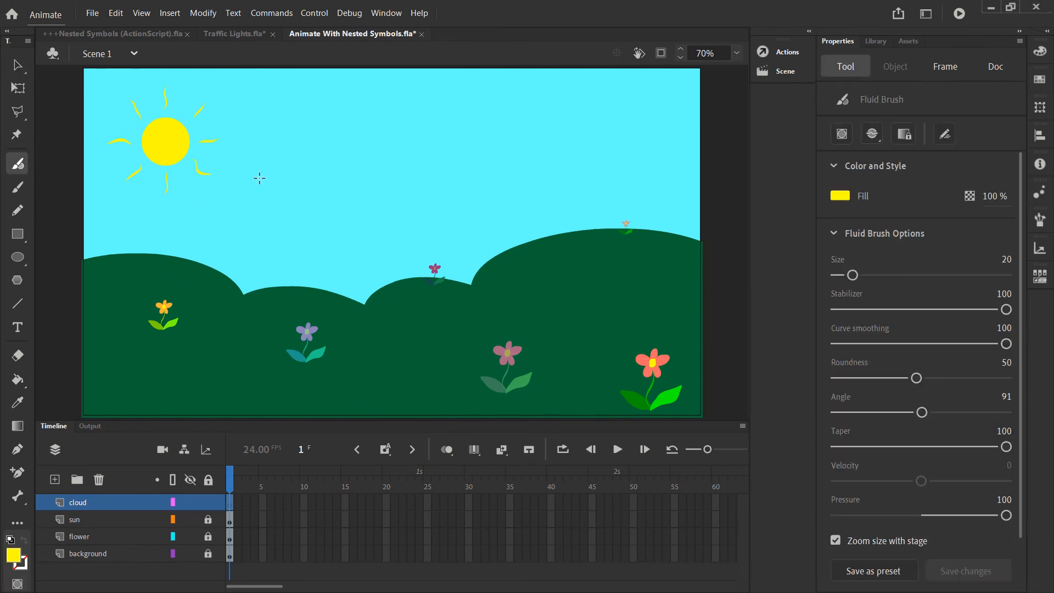
{"action": "left_click", "coordinate": [831, 199]}
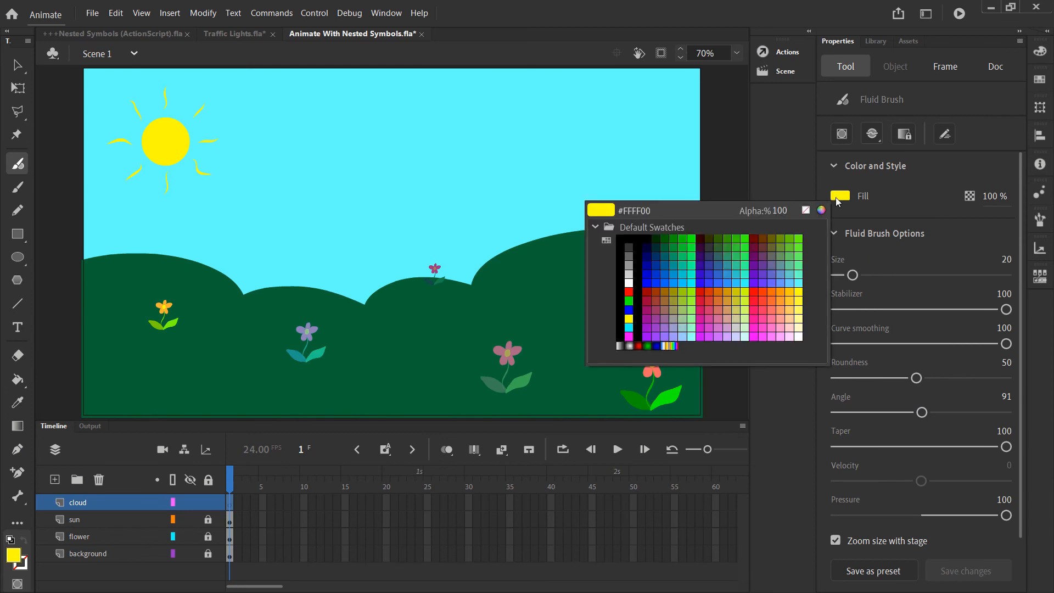
{"action": "left_click", "coordinate": [629, 281]}
Step: Try drawing a two-lobed white cloud and filling it with the Paint Bucket, and undo the attempt
{"action": "mouse_move", "coordinate": [404, 148]}
{"action": "left_mouse_down"}
{"action": "mouse_move", "coordinate": [540, 129]}
{"action": "mouse_move", "coordinate": [607, 167]}
{"action": "mouse_move", "coordinate": [401, 169]}
{"action": "mouse_move", "coordinate": [425, 139]}
{"action": "mouse_move", "coordinate": [451, 152]}
{"action": "mouse_move", "coordinate": [419, 139]}
{"action": "mouse_move", "coordinate": [410, 160]}
{"action": "mouse_move", "coordinate": [433, 176]}
{"action": "left_mouse_up"}
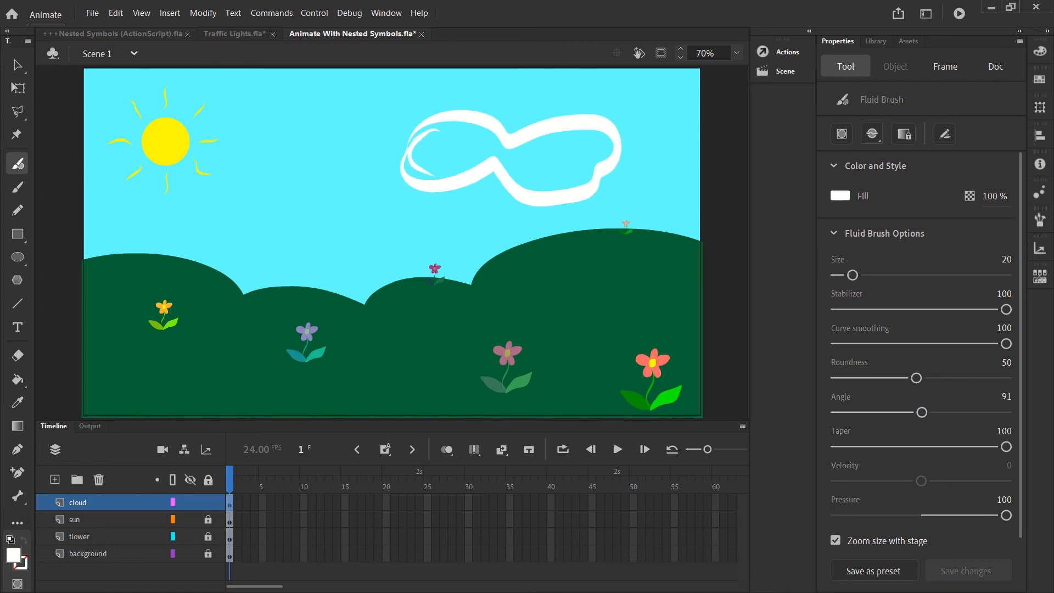
{"action": "left_click", "coordinate": [18, 378]}
{"action": "left_click", "coordinate": [469, 173]}
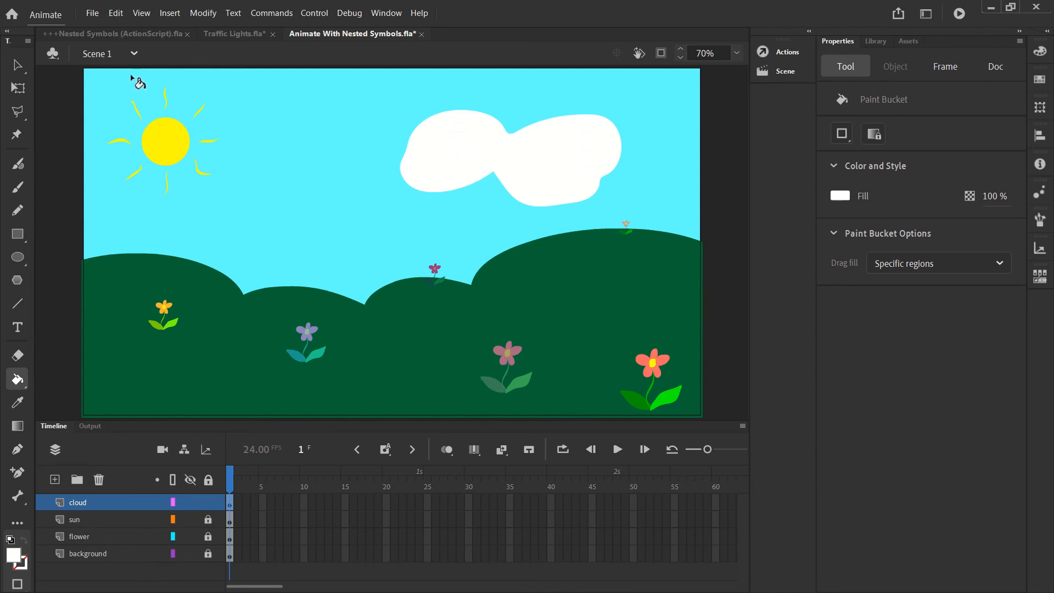
{"action": "key", "text": "ctrl+z"}
{"action": "key", "text": "ctrl+z"}
{"action": "key", "text": "ctrl+z"}
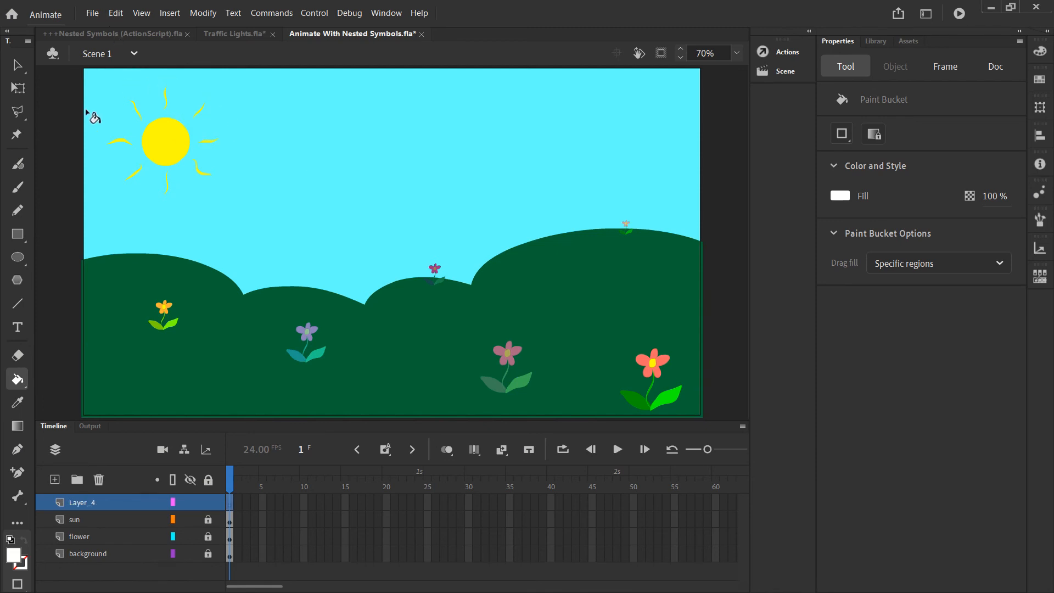
Step: Draw an elongated white cloud outline with the Fluid Brush in the sky above the hills and fill its inside white
{"action": "left_click", "coordinate": [18, 65]}
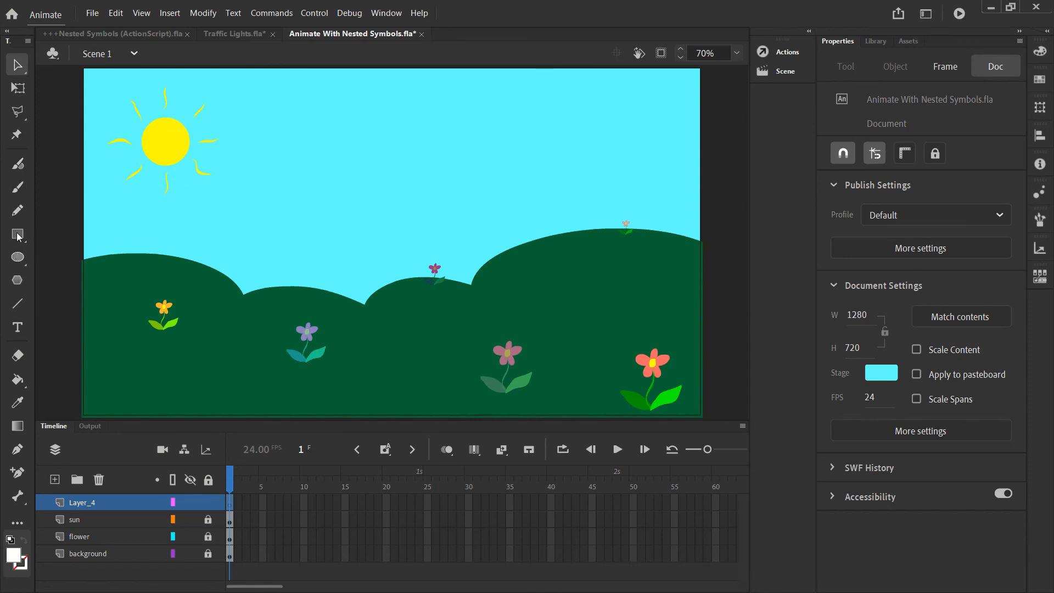
{"action": "left_click", "coordinate": [16, 166]}
{"action": "mouse_move", "coordinate": [445, 157]}
{"action": "left_mouse_down"}
{"action": "mouse_move", "coordinate": [466, 146]}
{"action": "mouse_move", "coordinate": [489, 158]}
{"action": "mouse_move", "coordinate": [582, 145]}
{"action": "mouse_move", "coordinate": [600, 174]}
{"action": "mouse_move", "coordinate": [486, 197]}
{"action": "mouse_move", "coordinate": [474, 182]}
{"action": "mouse_move", "coordinate": [408, 192]}
{"action": "mouse_move", "coordinate": [488, 154]}
{"action": "left_mouse_up"}
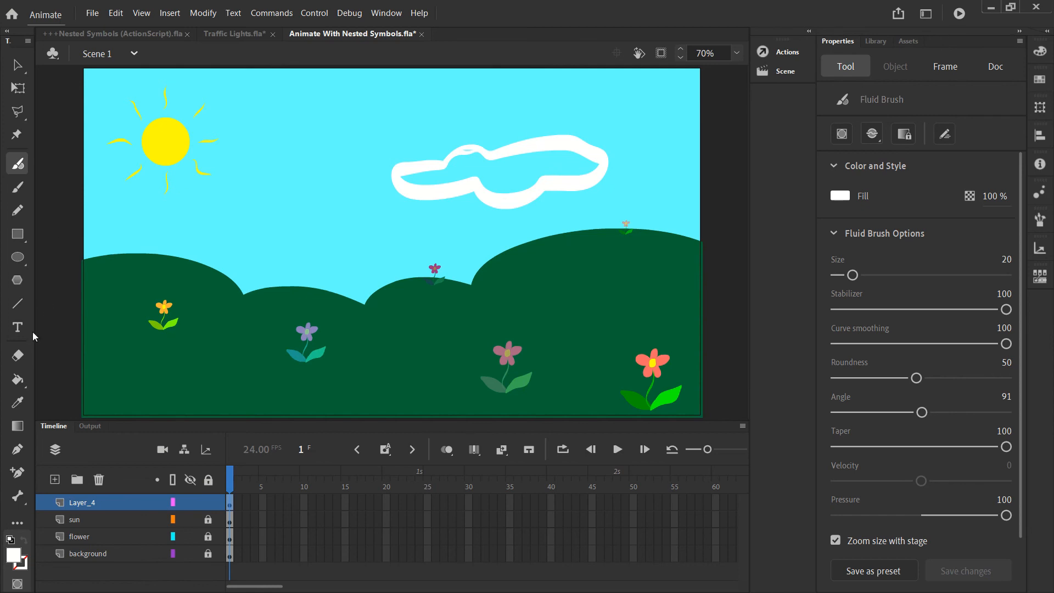
{"action": "left_click", "coordinate": [18, 378]}
{"action": "left_click", "coordinate": [477, 176]}
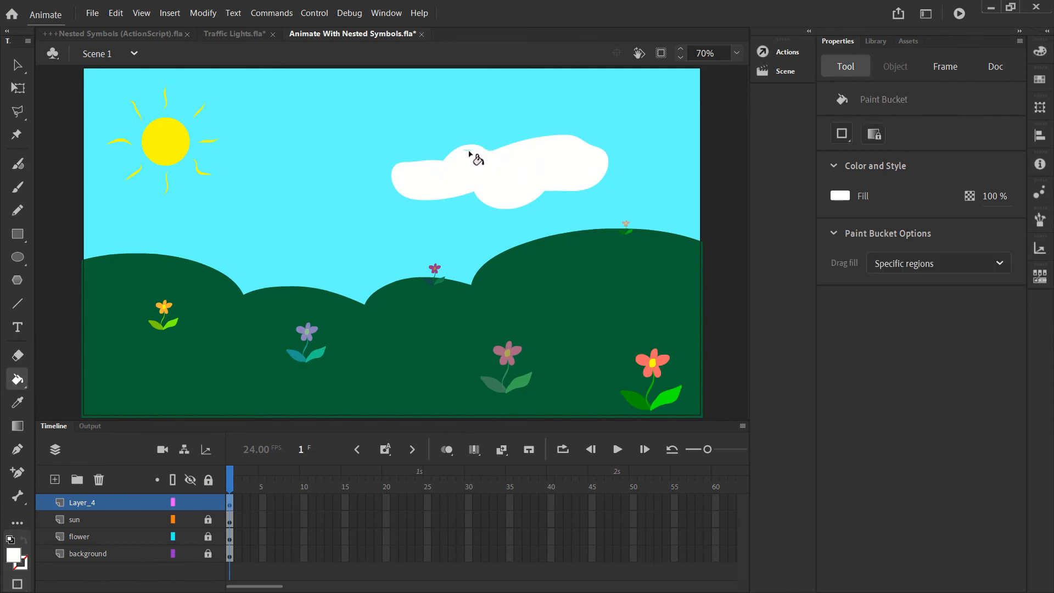
Step: Zoom to 100% and fill the small remaining gap at the top of the cloud with white
{"action": "left_click", "coordinate": [737, 52]}
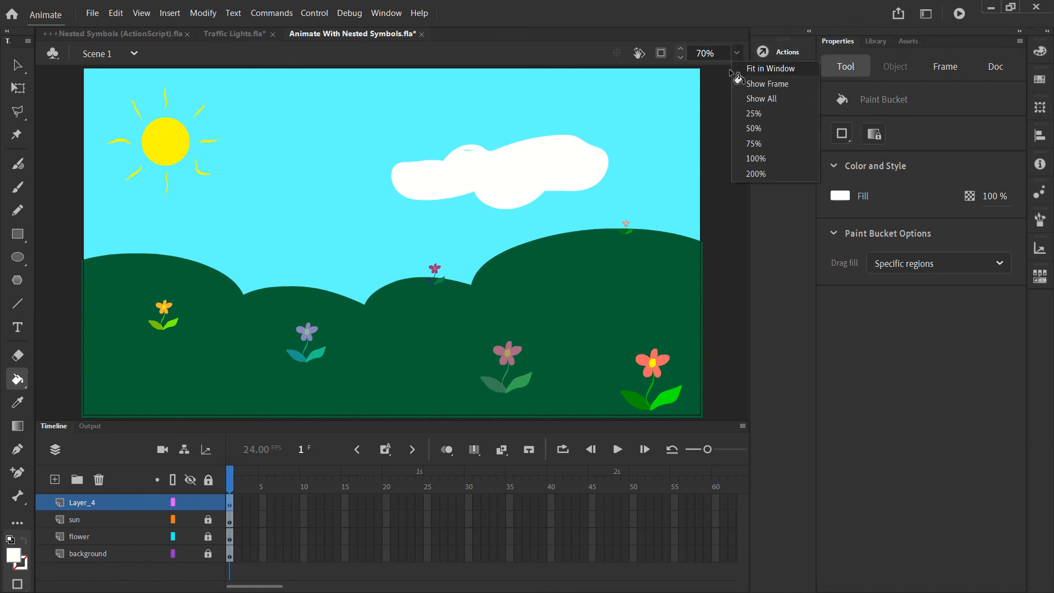
{"action": "left_click", "coordinate": [755, 158]}
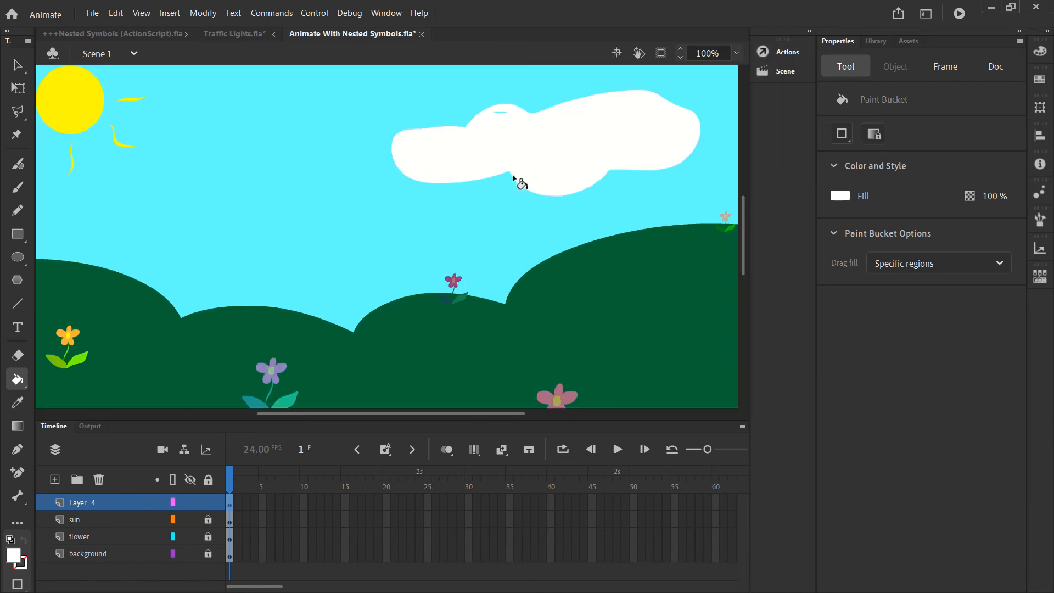
{"action": "left_click", "coordinate": [501, 117]}
{"action": "left_click", "coordinate": [736, 53]}
{"action": "left_click", "coordinate": [756, 142]}
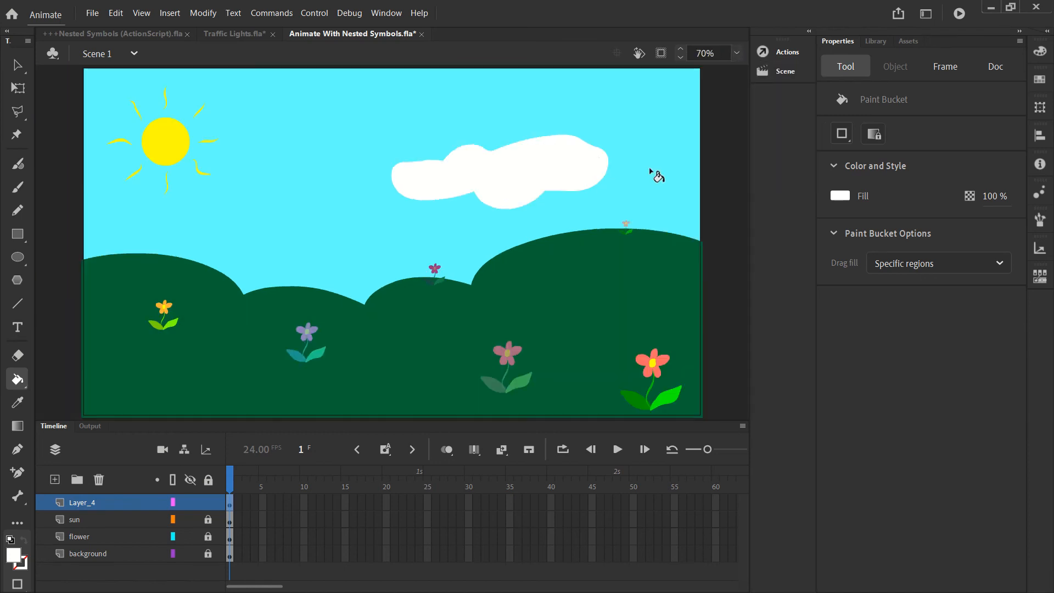
Step: Reshape the cloud's lower right edge and the sides of its bottom lobe inward, giving a shape about 467 by 155 px
{"action": "key", "text": "v"}
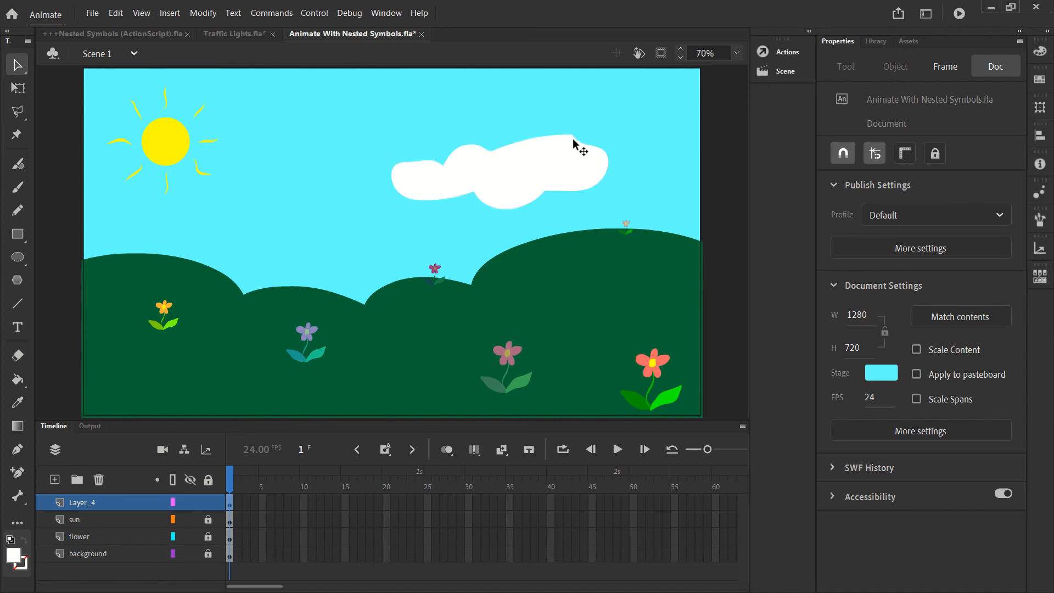
{"action": "left_click_drag", "start_coordinate": [608, 172], "coordinate": [582, 188]}
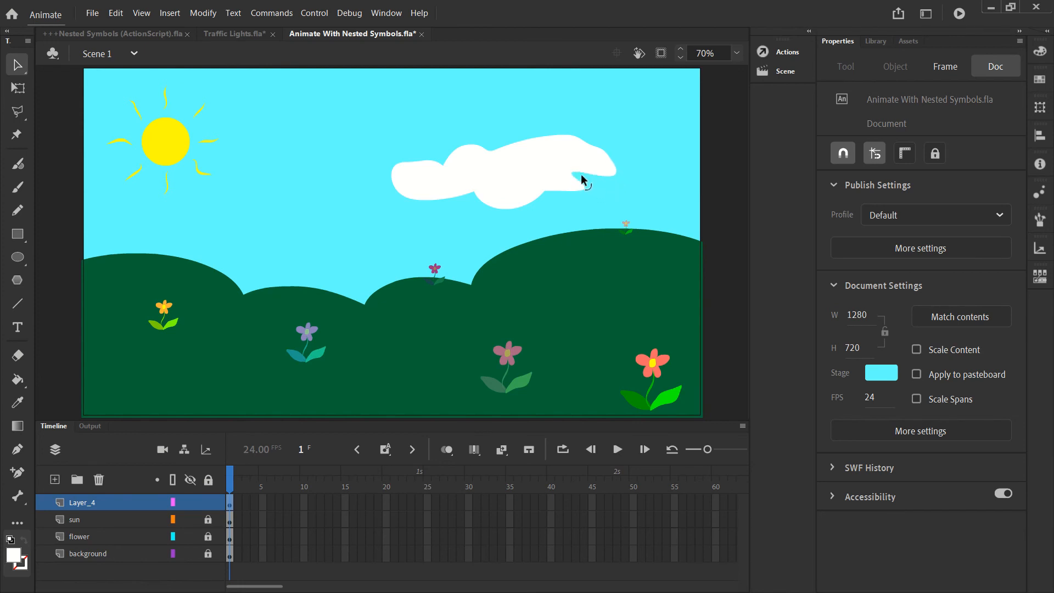
{"action": "left_click_drag", "start_coordinate": [479, 193], "coordinate": [478, 189]}
{"action": "left_click_drag", "start_coordinate": [546, 193], "coordinate": [535, 185]}
{"action": "left_click", "coordinate": [526, 203]}
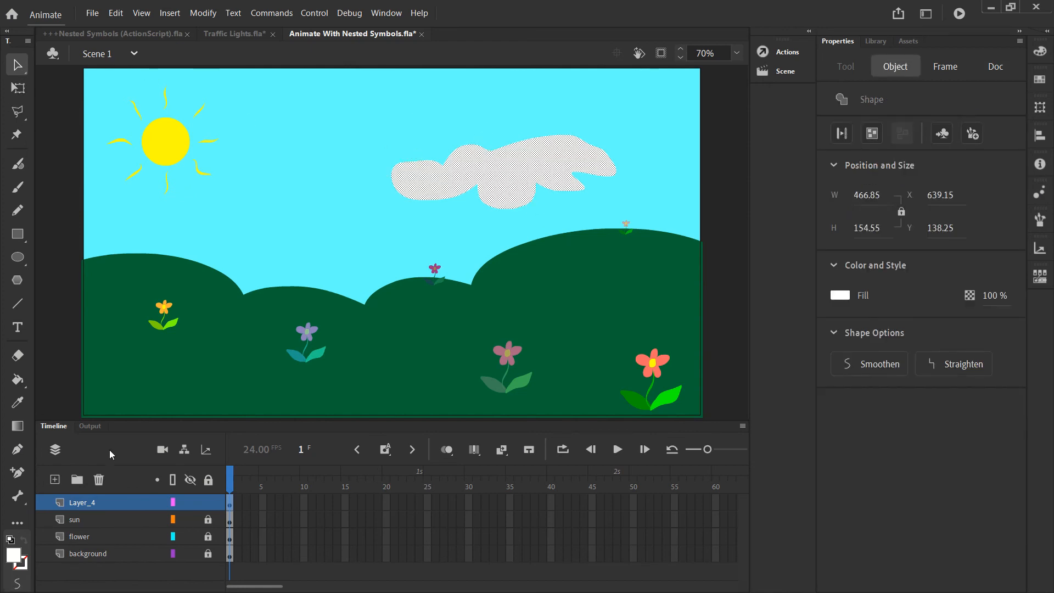
Step: Rename the cloud drawing's layer as cloud
{"action": "double_click", "coordinate": [101, 503]}
{"action": "type", "text": "cl"}
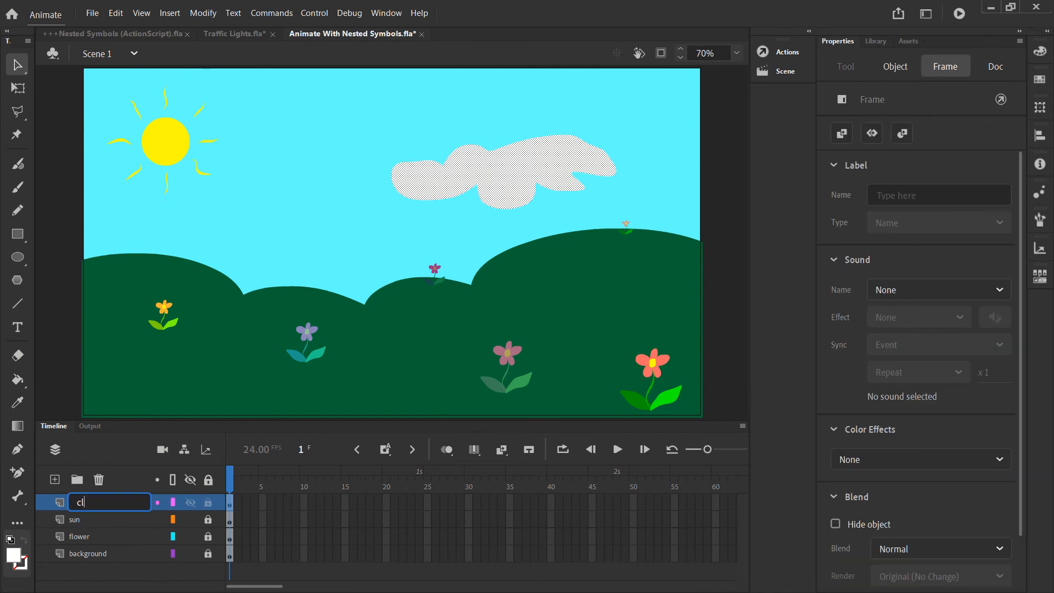
{"action": "type", "text": "oud"}
{"action": "key", "text": "Return"}
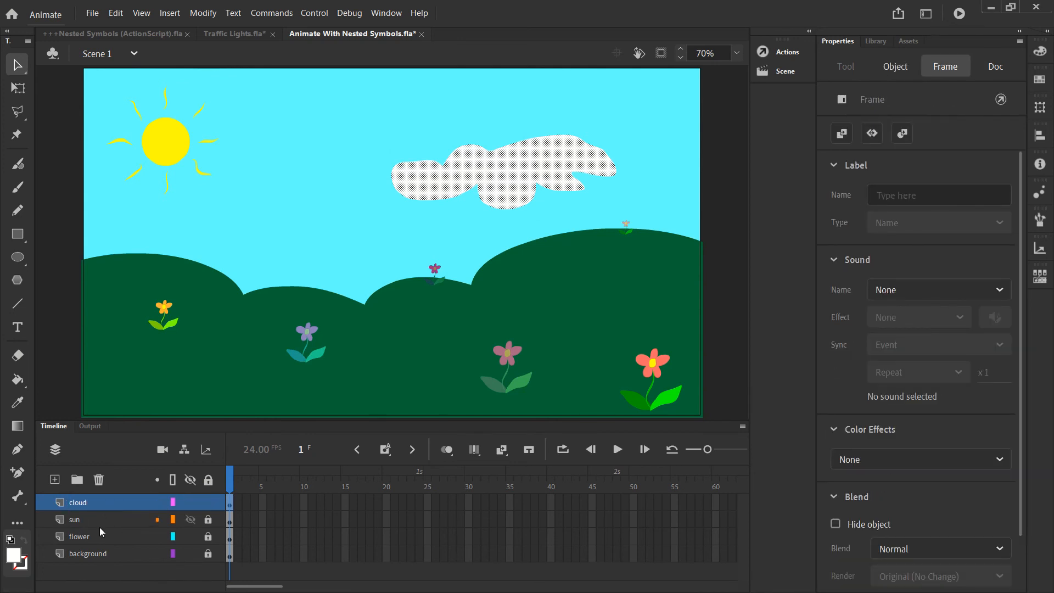
{"action": "left_click", "coordinate": [565, 93]}
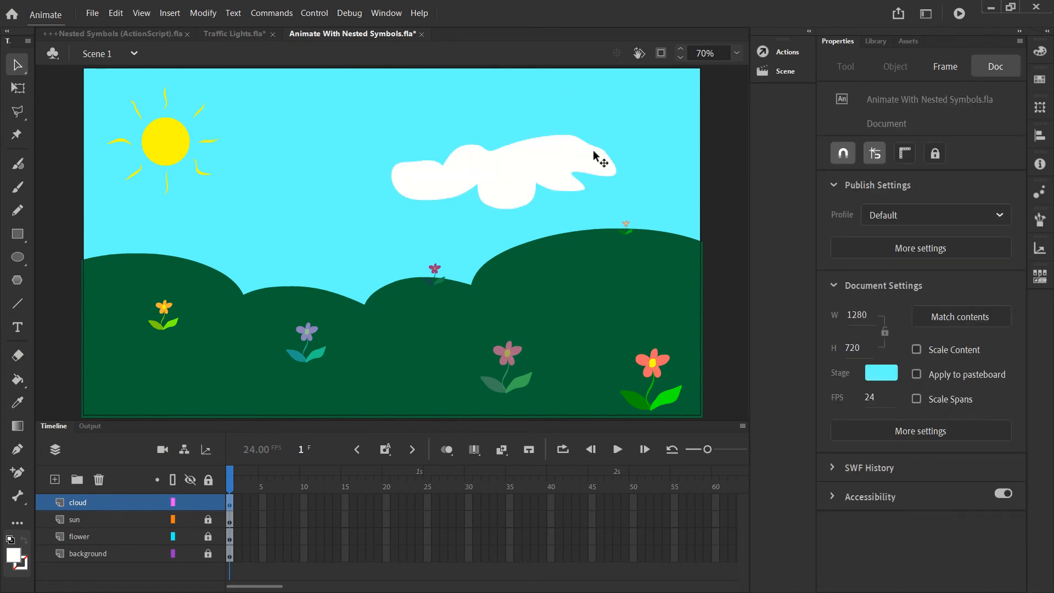
Step: Convert the white cloud shape to a Movie Clip symbol named cloud_ani
{"action": "left_click", "coordinate": [533, 165]}
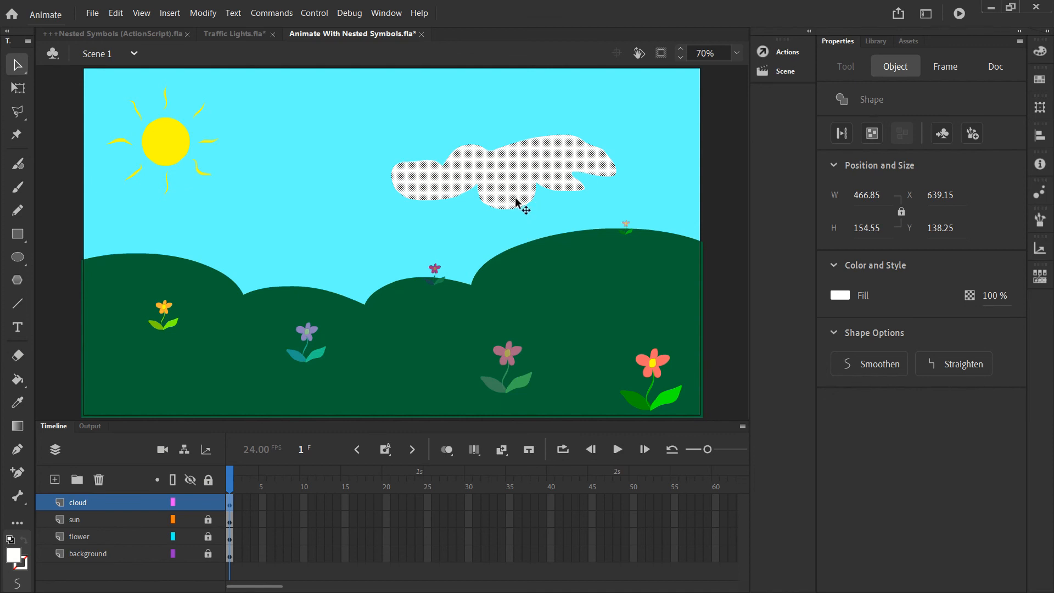
{"action": "left_click", "coordinate": [552, 207]}
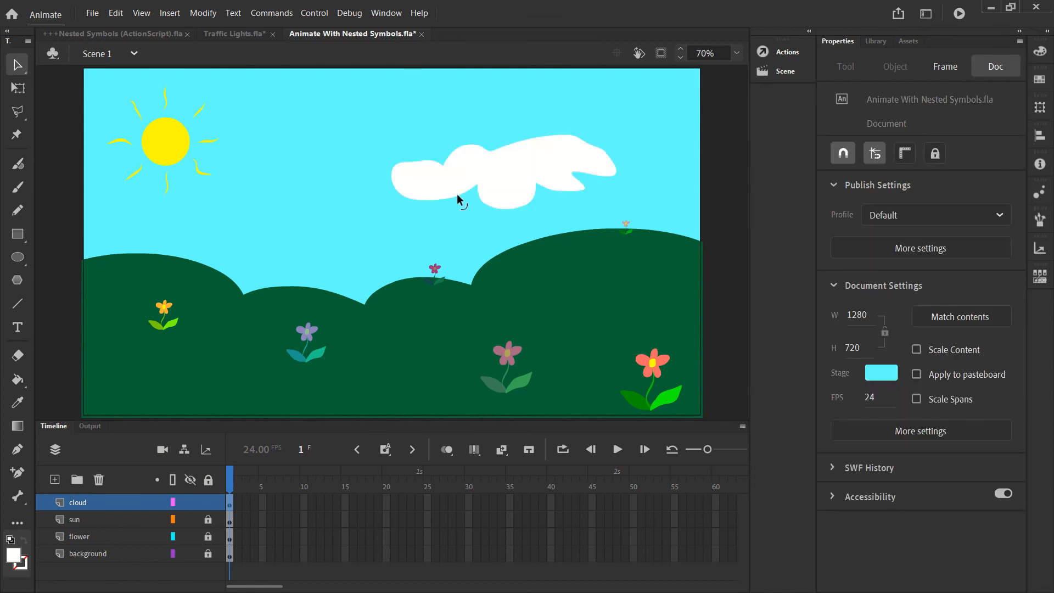
{"action": "left_click", "coordinate": [505, 170]}
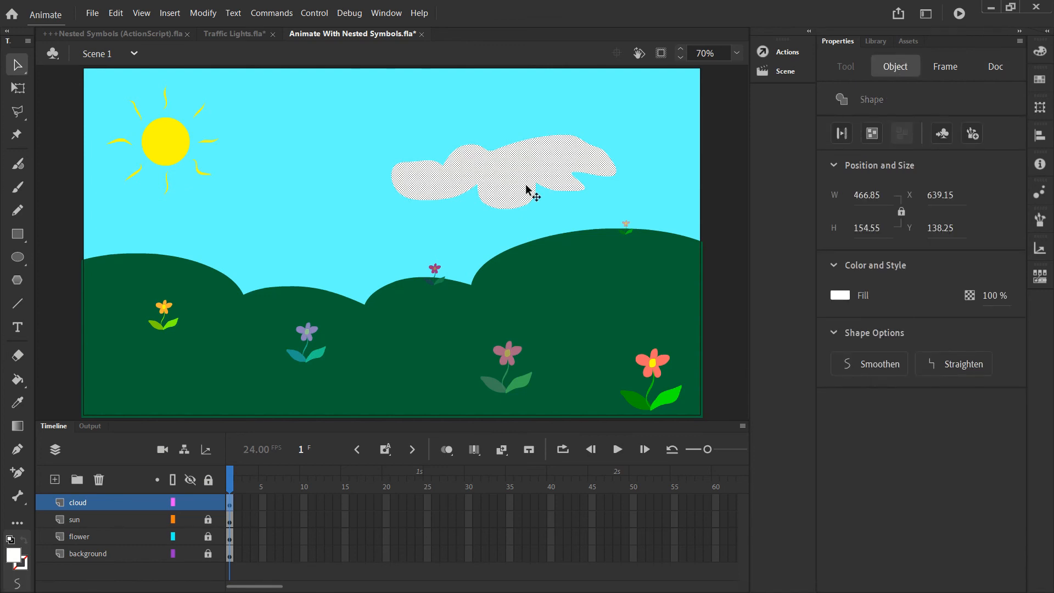
{"action": "key", "text": "F8"}
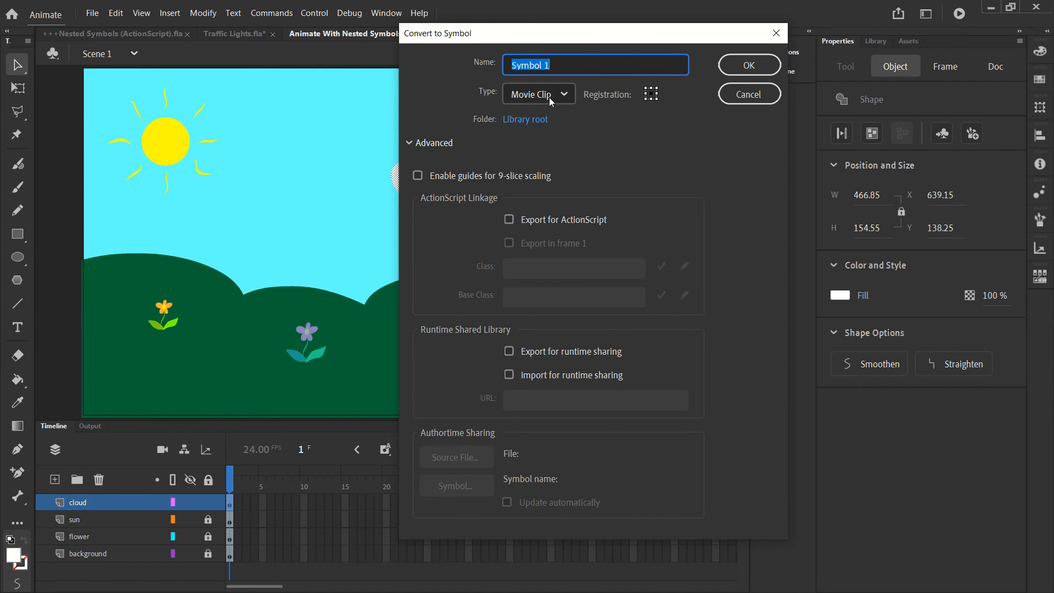
{"action": "triple_click", "coordinate": [572, 60]}
{"action": "type", "text": "cloud_ani"}
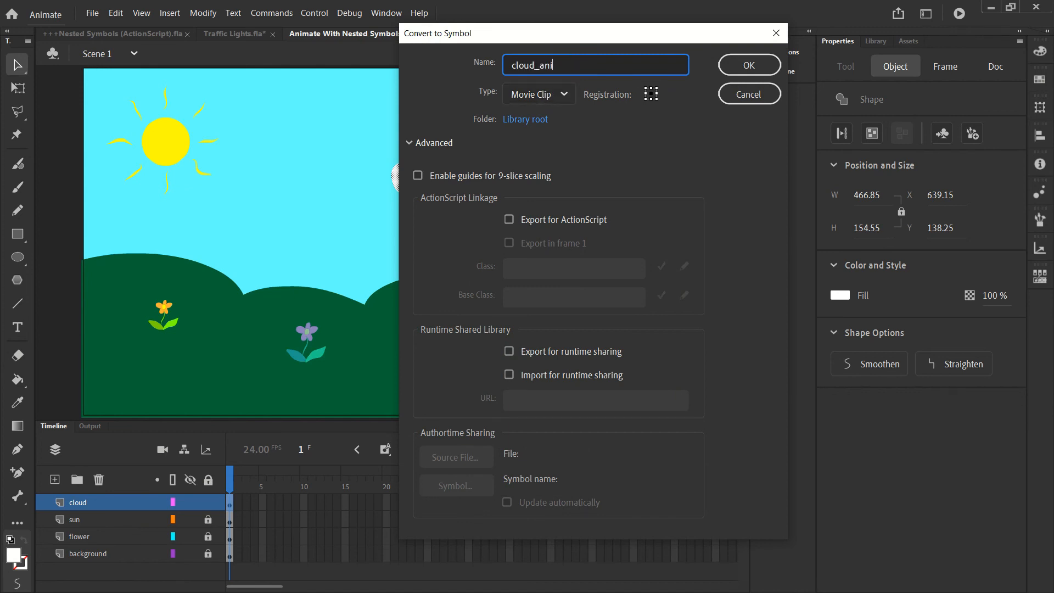
{"action": "left_click", "coordinate": [725, 69]}
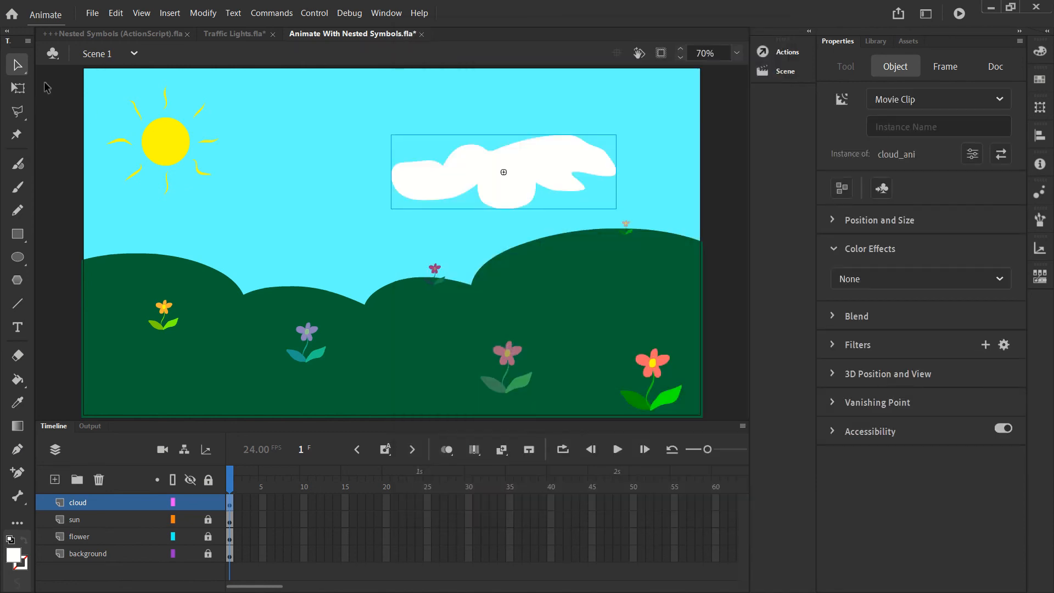
Step: Move the cloud just beyond the stage's right edge and rename the layer inside cloud_ani as cloud_animation
{"action": "left_click_drag", "start_coordinate": [405, 175], "coordinate": [731, 166]}
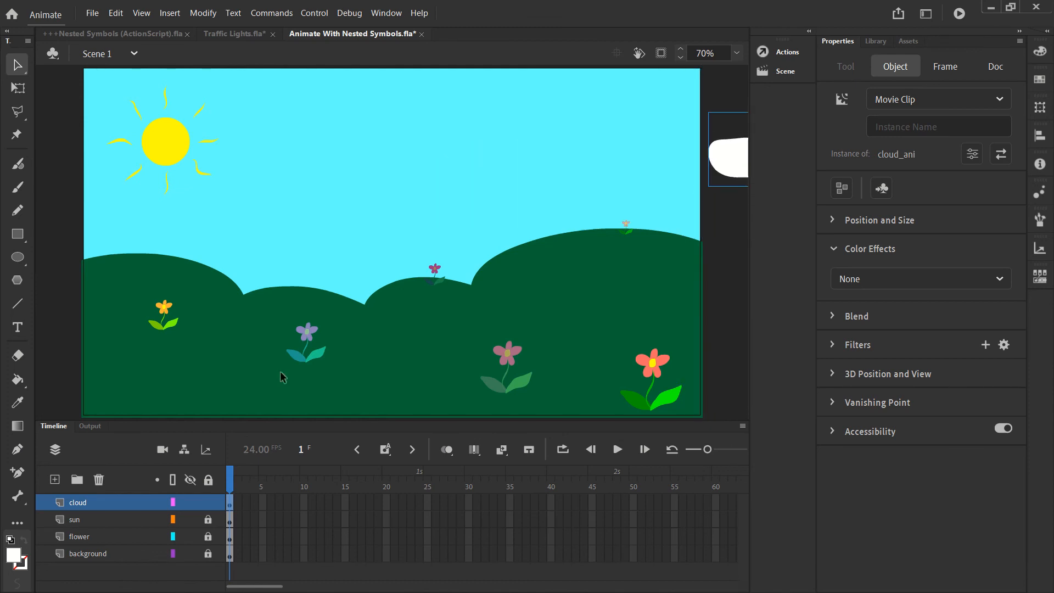
{"action": "double_click", "coordinate": [723, 159]}
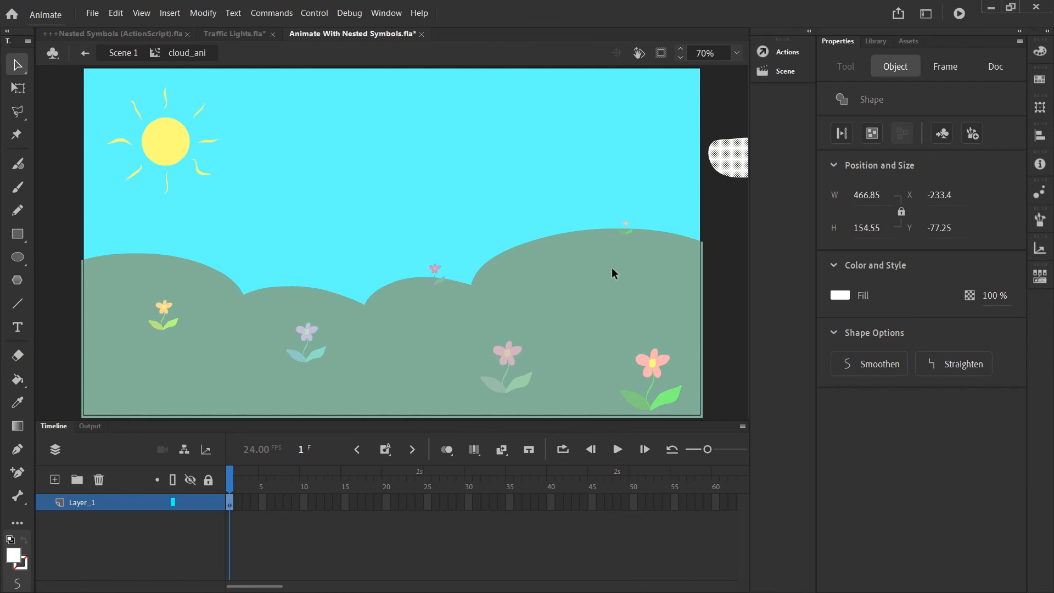
{"action": "double_click", "coordinate": [78, 503]}
{"action": "type", "text": "cloud_animation"}
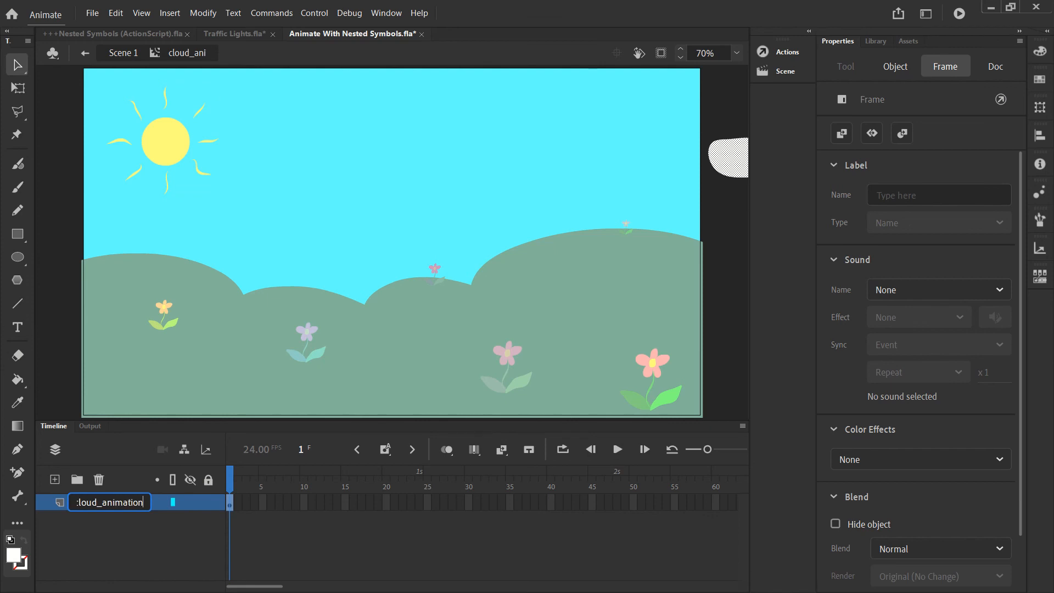
{"action": "key", "text": "Return"}
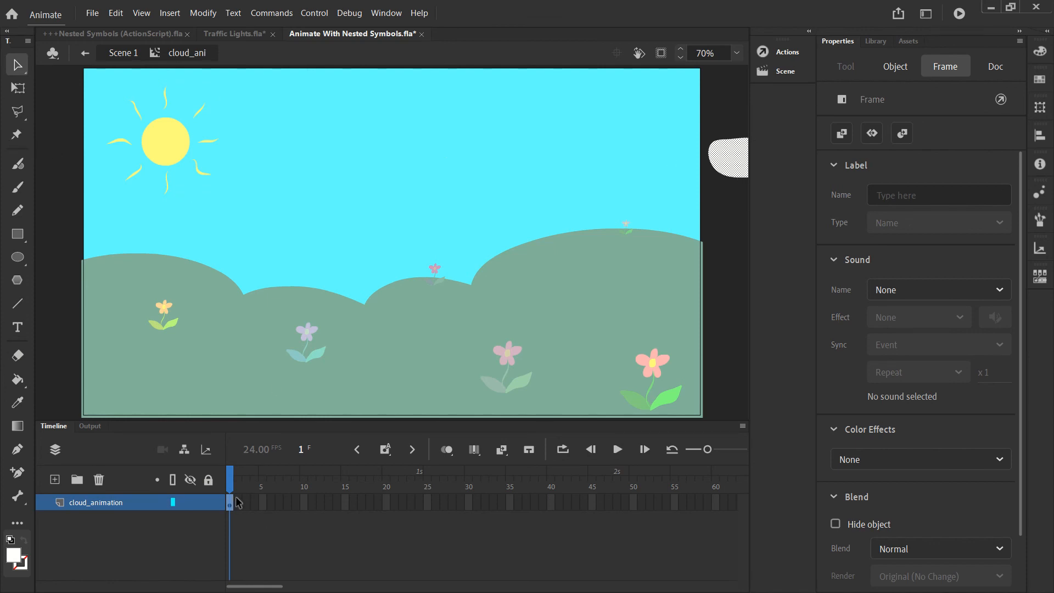
Step: Insert a keyframe at frame 528 on the cloud_animation layer
{"action": "scroll", "coordinate": [247, 502], "scroll_direction": "right", "scroll_amount": 5}
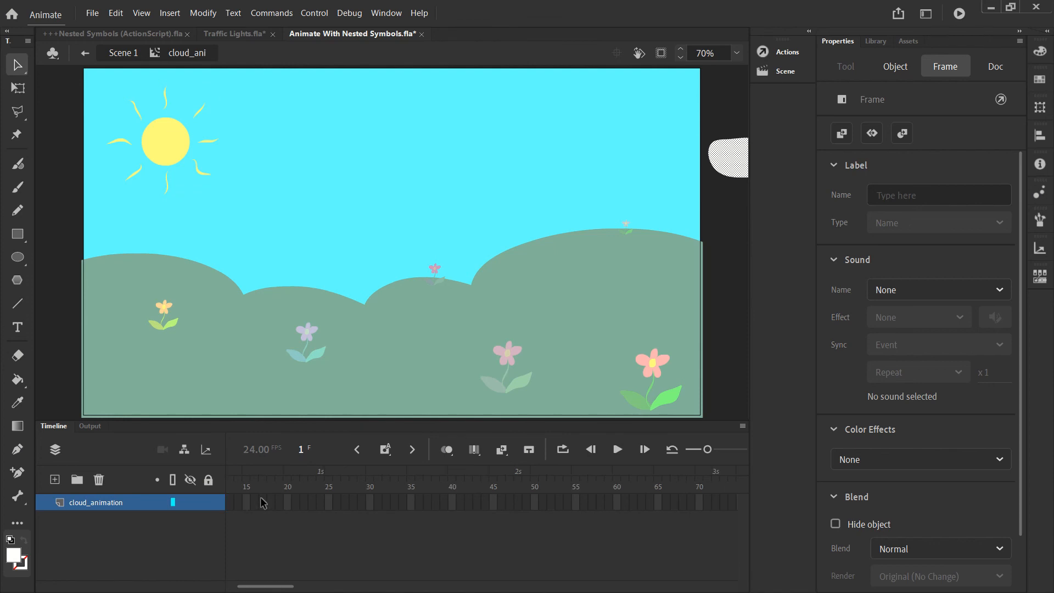
{"action": "left_click_drag", "start_coordinate": [318, 586], "coordinate": [739, 577]}
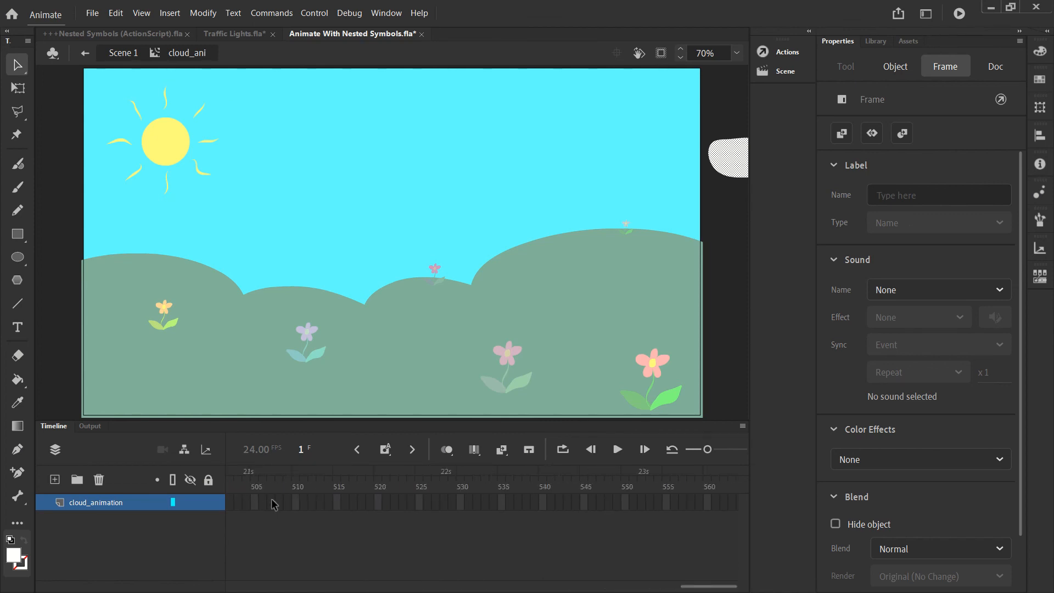
{"action": "left_click_drag", "start_coordinate": [370, 503], "coordinate": [378, 502]}
{"action": "left_click", "coordinate": [443, 503]}
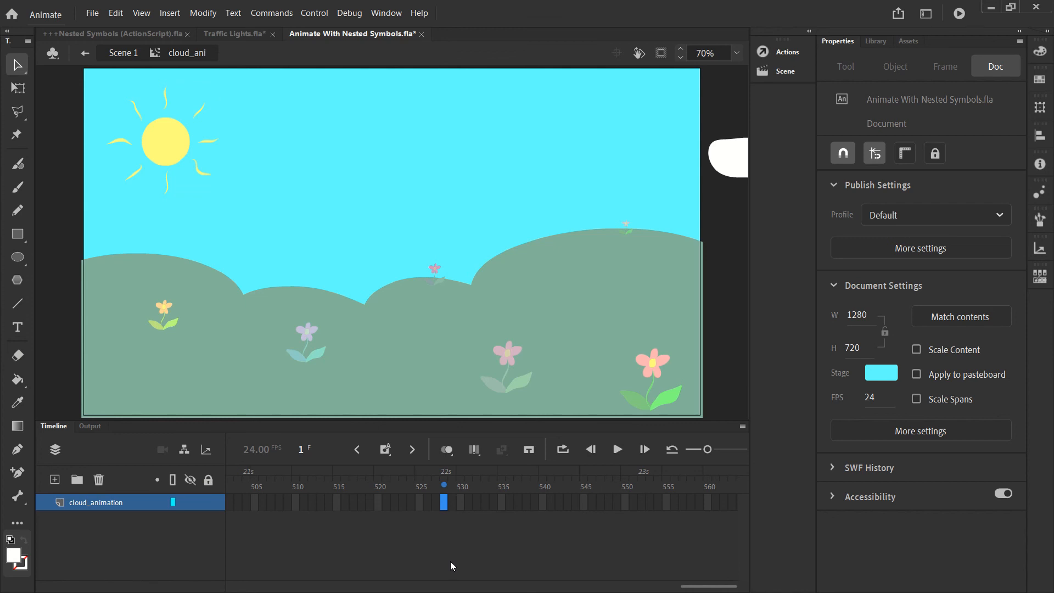
{"action": "key", "text": "F6"}
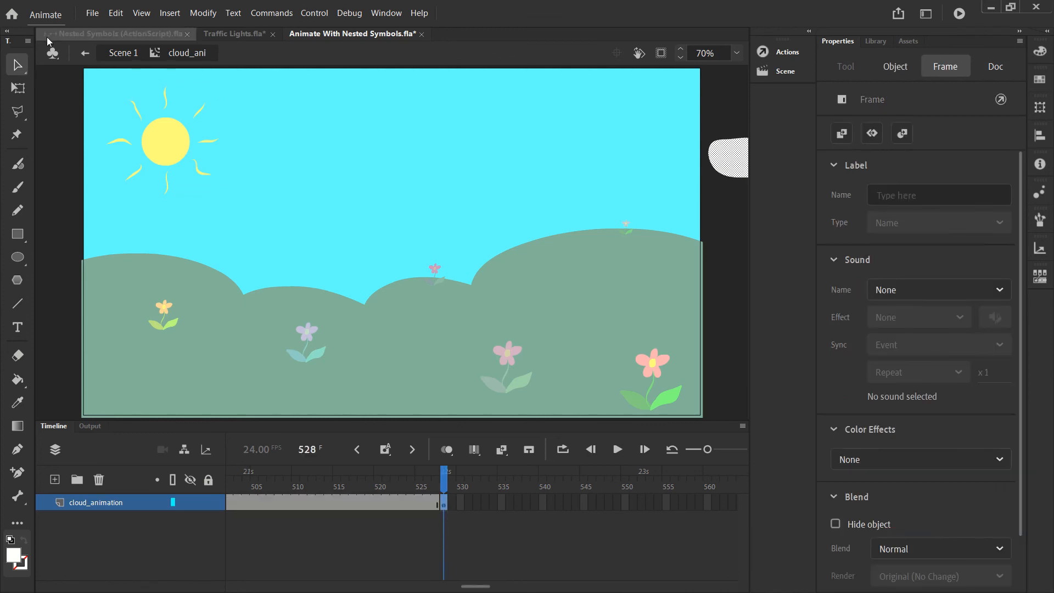
Step: At frame 528, move the cloud across the sky until it sits just beyond the stage's left edge
{"action": "left_click", "coordinate": [738, 158]}
{"action": "left_click_drag", "start_coordinate": [742, 155], "coordinate": [242, 141]}
{"action": "left_click_drag", "start_coordinate": [250, 135], "coordinate": [44, 189]}
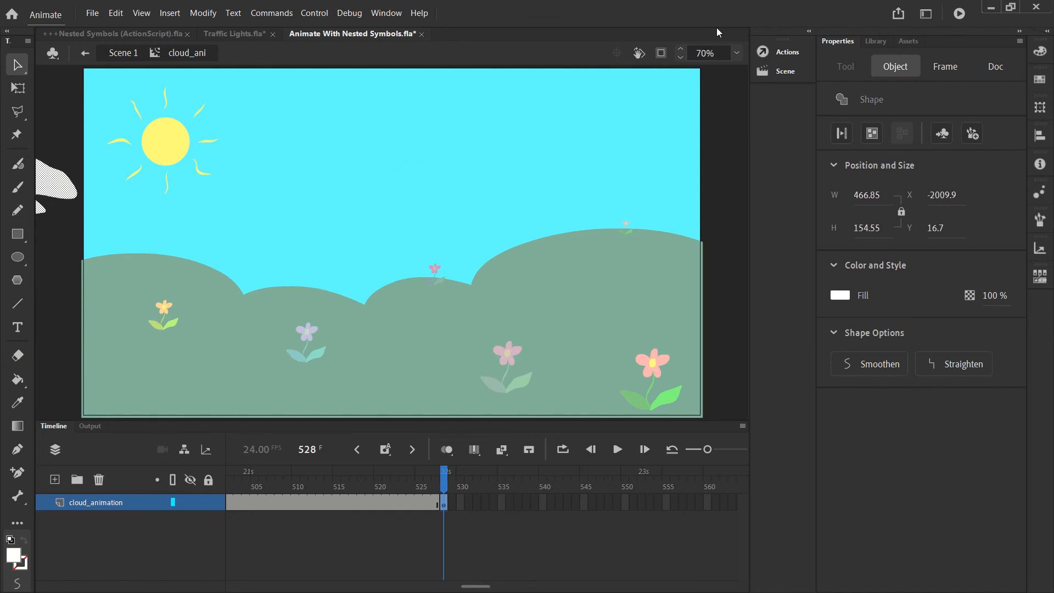
{"action": "left_click", "coordinate": [444, 502]}
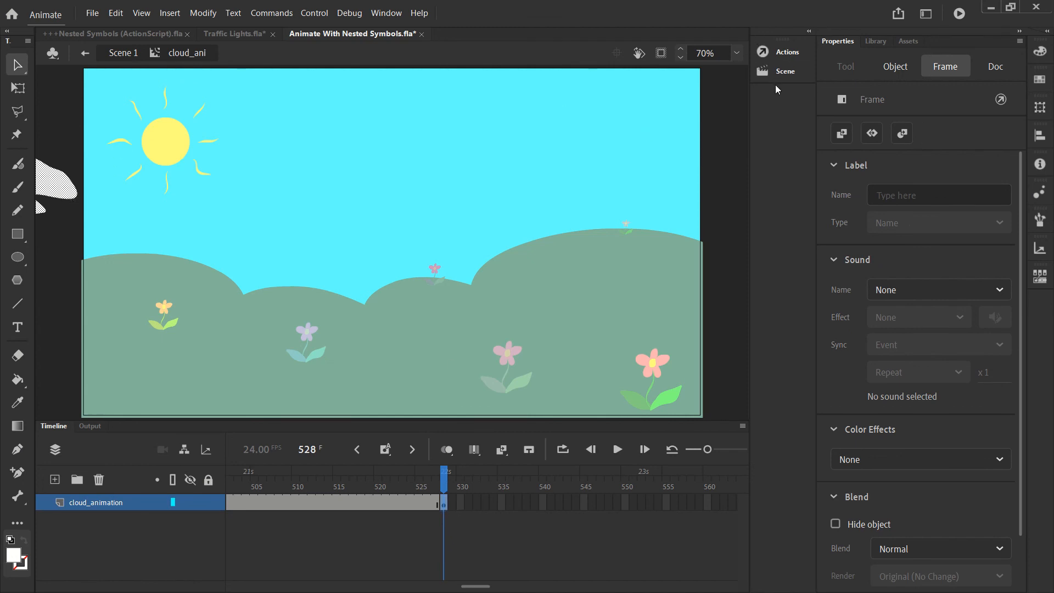
Step: View the cloud at 100% and change its fill at frame 528 to a medium gray
{"action": "left_click", "coordinate": [737, 53]}
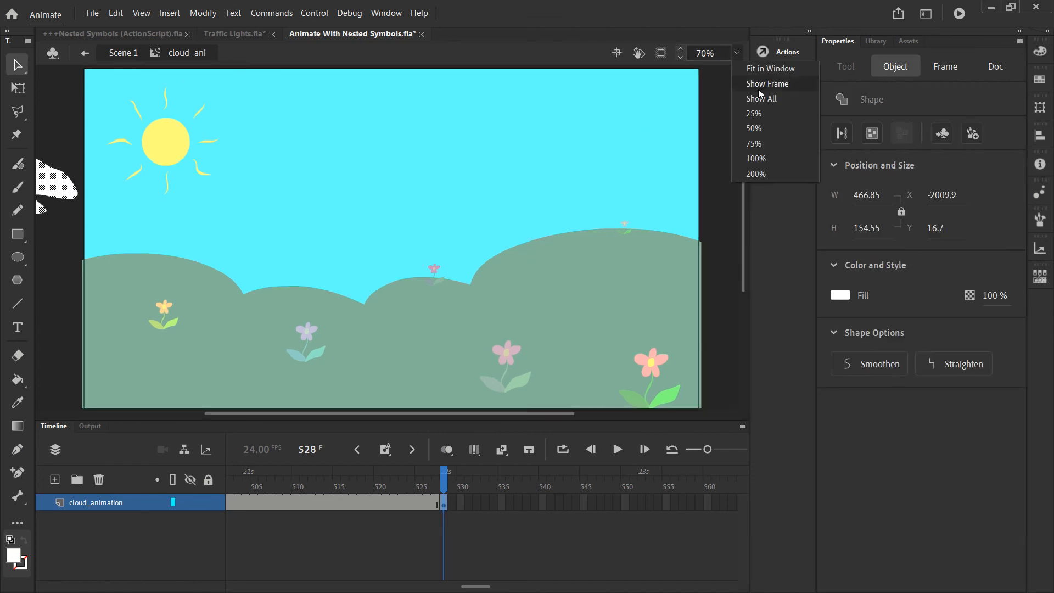
{"action": "left_click", "coordinate": [756, 159]}
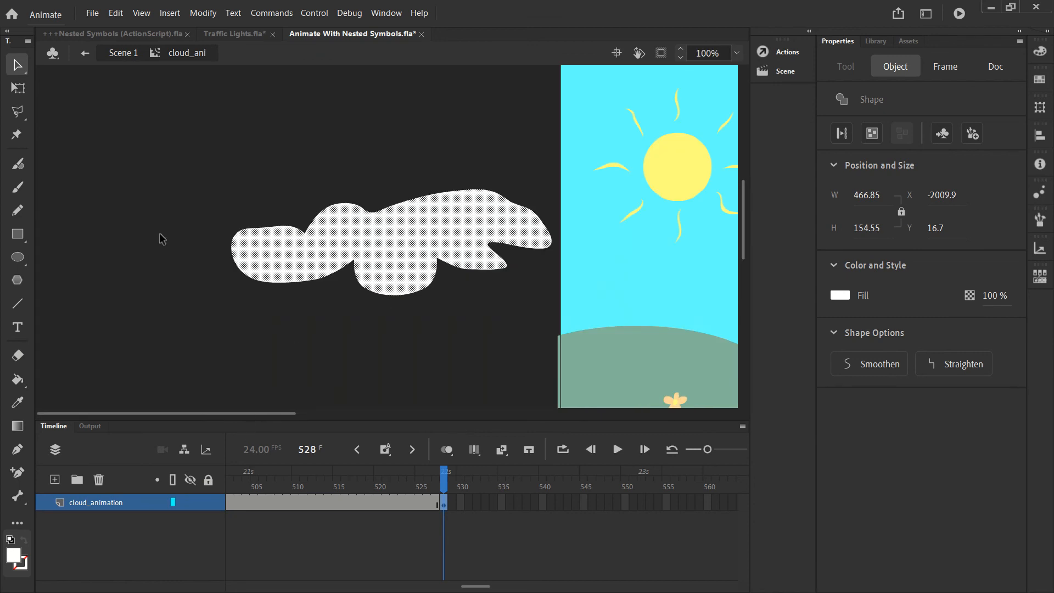
{"action": "left_click", "coordinate": [136, 168]}
{"action": "left_click", "coordinate": [409, 232]}
{"action": "left_click", "coordinate": [836, 299]}
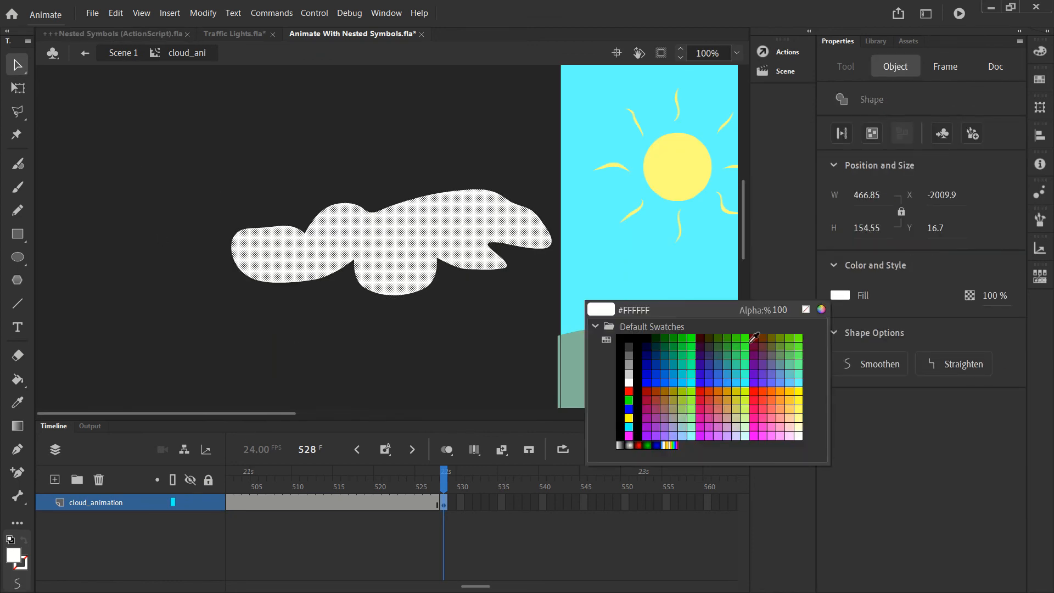
{"action": "left_click", "coordinate": [628, 364]}
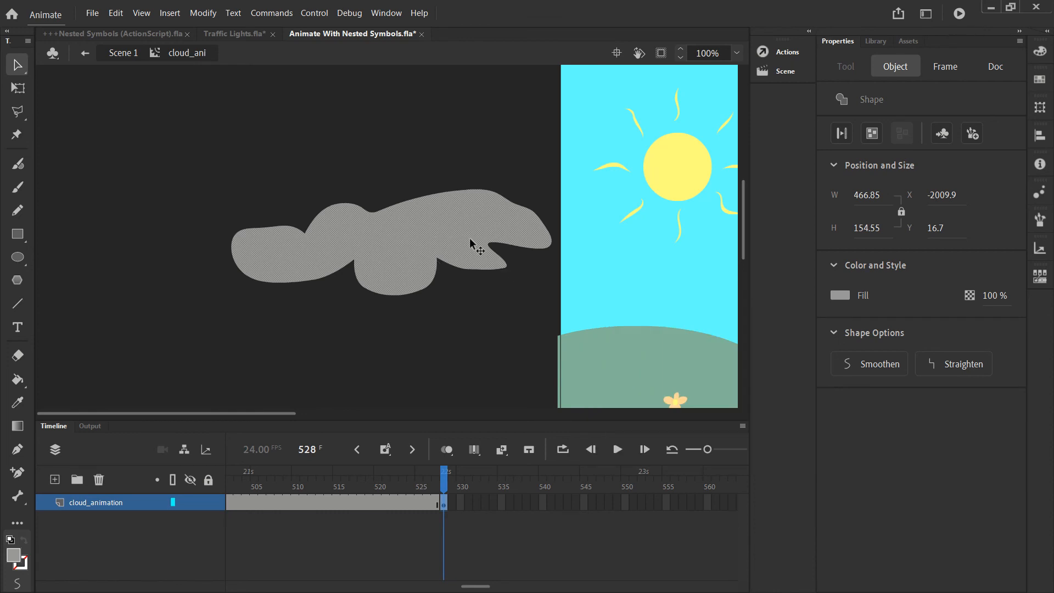
Step: Reshape the gray cloud at frame 528: smooth its underside, sharpen the bumps along the top and bend the long upper edge inward
{"action": "left_click", "coordinate": [213, 177]}
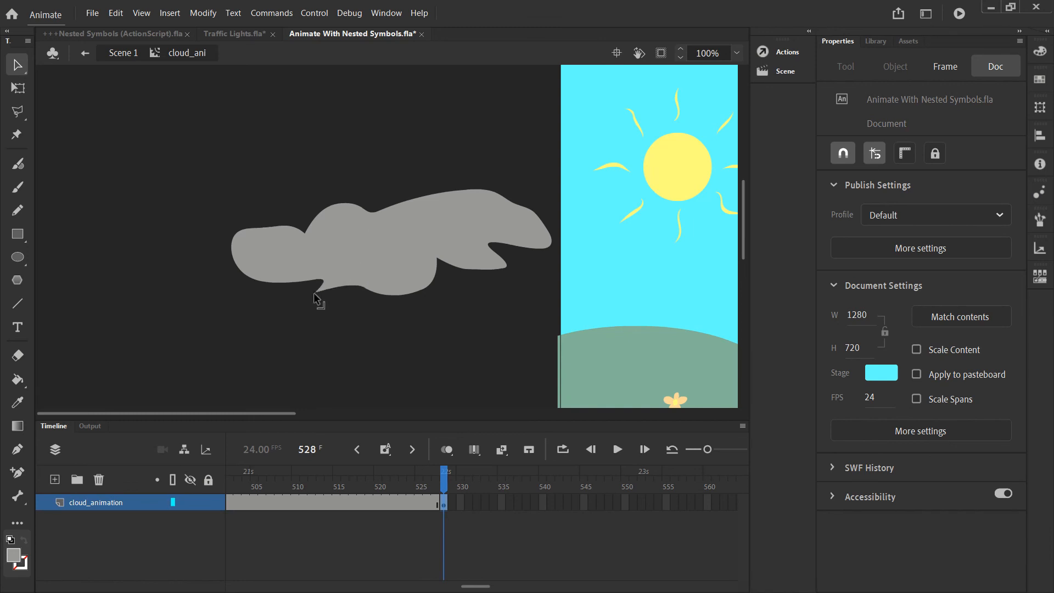
{"action": "left_click_drag", "start_coordinate": [447, 275], "coordinate": [517, 272]}
{"action": "left_click", "coordinate": [495, 246]}
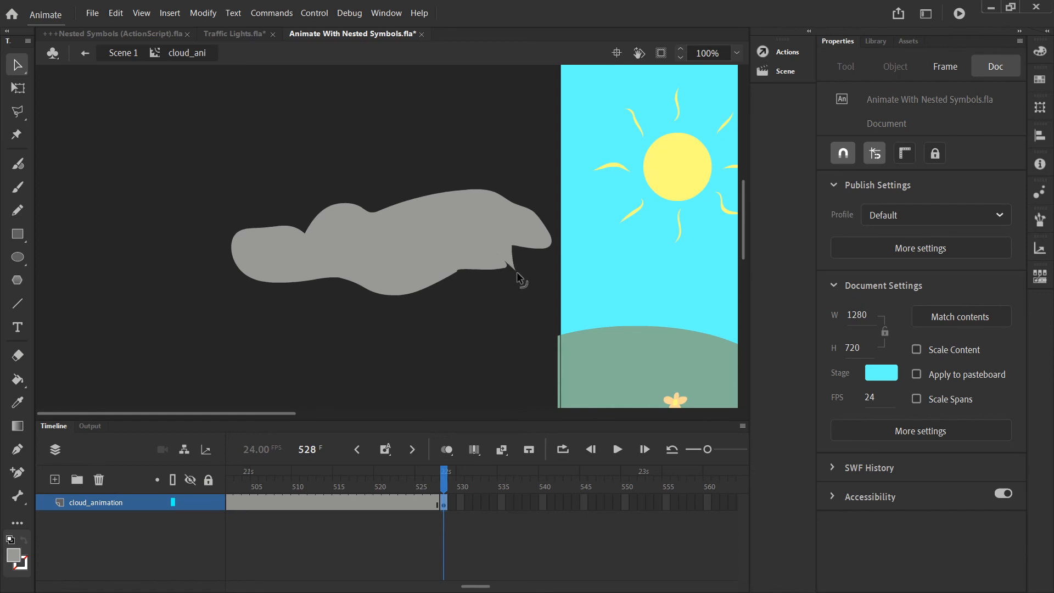
{"action": "key", "text": "ctrl+z"}
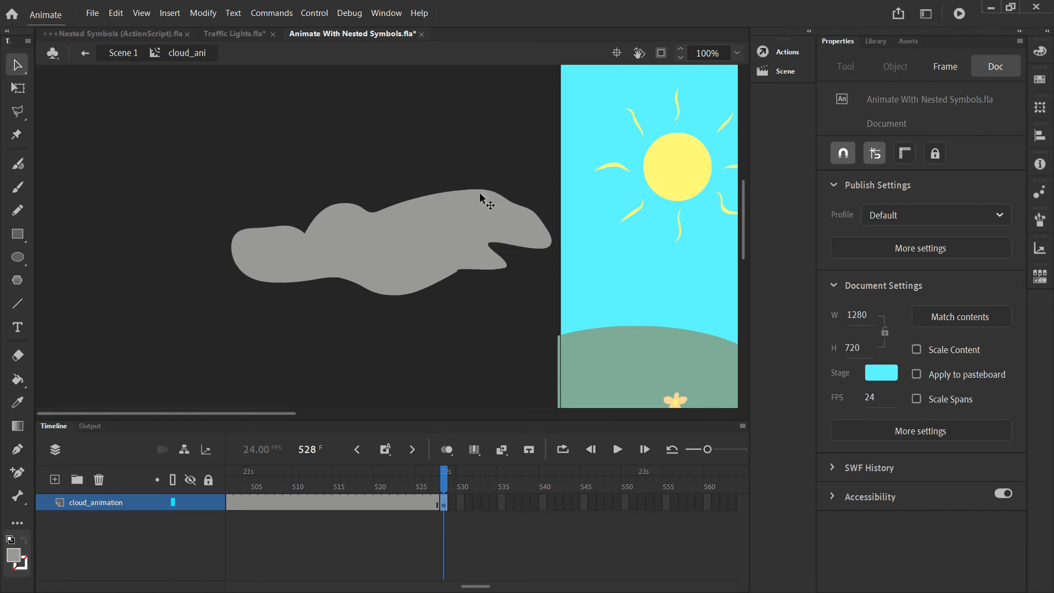
{"action": "left_click_drag", "start_coordinate": [475, 193], "coordinate": [266, 228]}
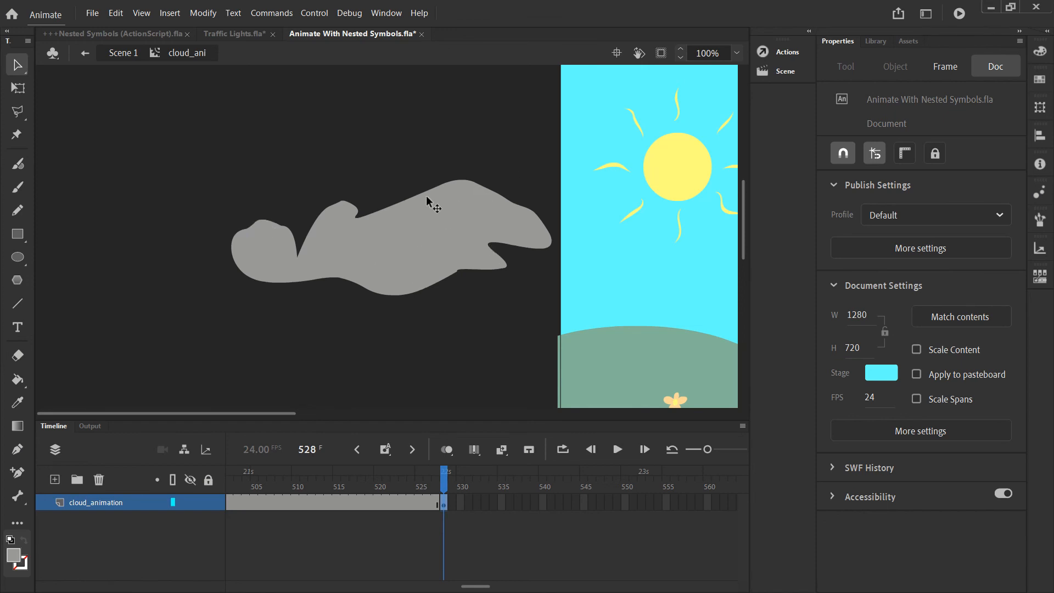
{"action": "left_click_drag", "start_coordinate": [424, 198], "coordinate": [433, 225]}
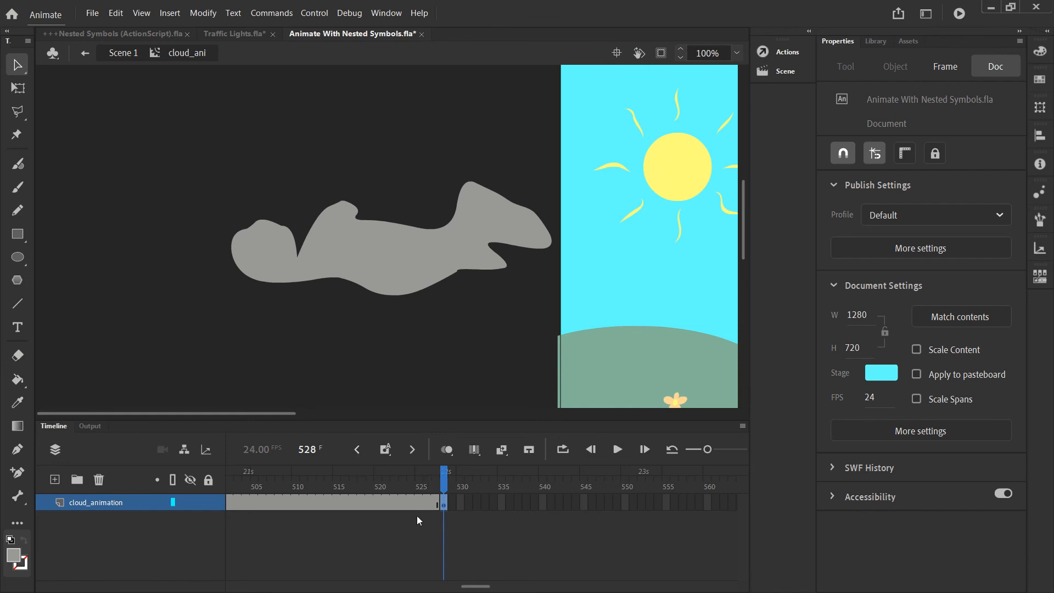
Step: Create a shape tween on the cloud_animation layer between the keyframes at frames 1 and 528
{"action": "scroll", "coordinate": [412, 506], "scroll_direction": "left", "scroll_amount": 3}
{"action": "left_click_drag", "start_coordinate": [456, 586], "coordinate": [240, 586]}
{"action": "left_click", "coordinate": [525, 501]}
{"action": "left_click", "coordinate": [229, 503]}
{"action": "scroll", "coordinate": [518, 263], "scroll_direction": "right", "scroll_amount": 15}
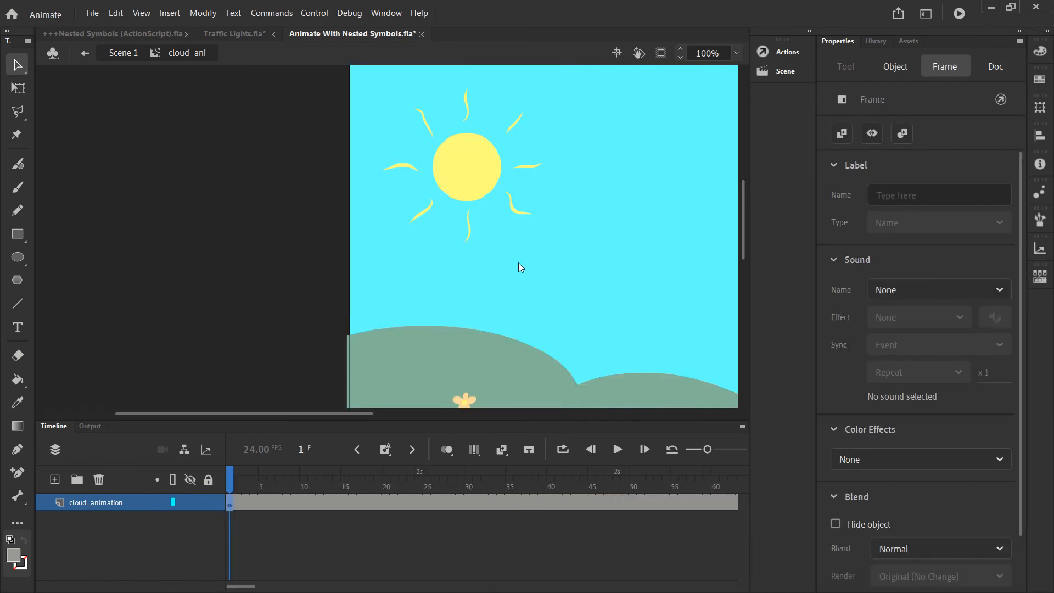
{"action": "scroll", "coordinate": [404, 253], "scroll_direction": "left", "scroll_amount": 5}
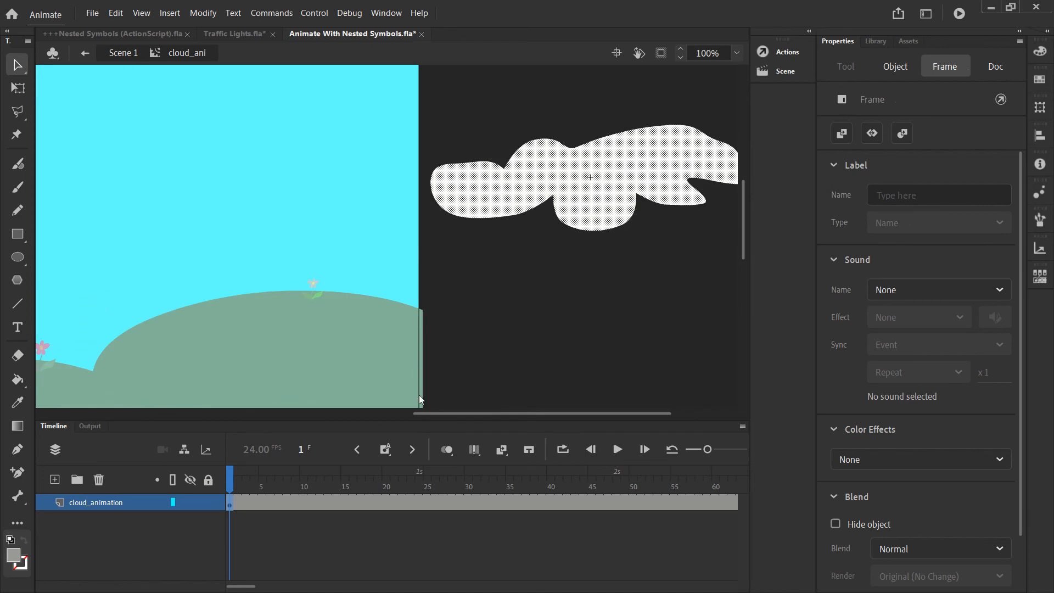
{"action": "right_click", "coordinate": [272, 500]}
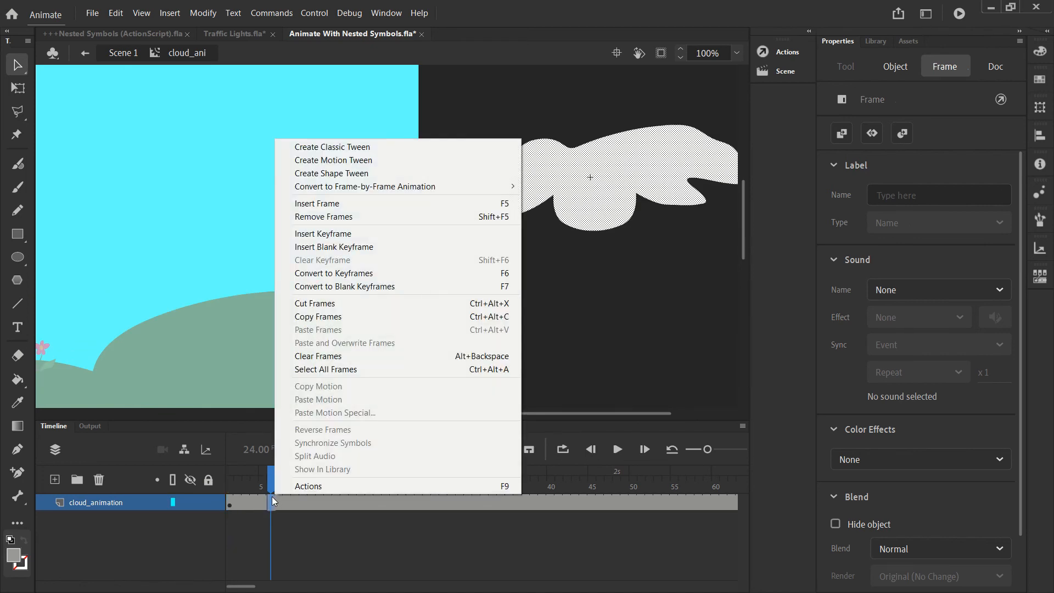
{"action": "left_click", "coordinate": [299, 174]}
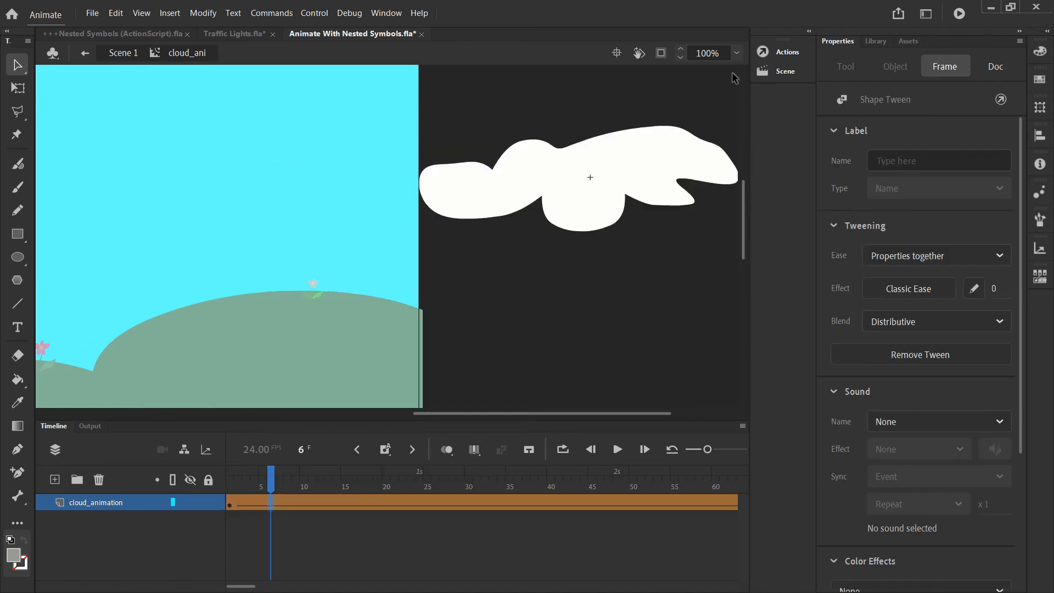
Step: Fit the stage in the window and play the cloud's shape tween through to its last keyframe
{"action": "left_click", "coordinate": [737, 52]}
{"action": "left_click", "coordinate": [762, 69]}
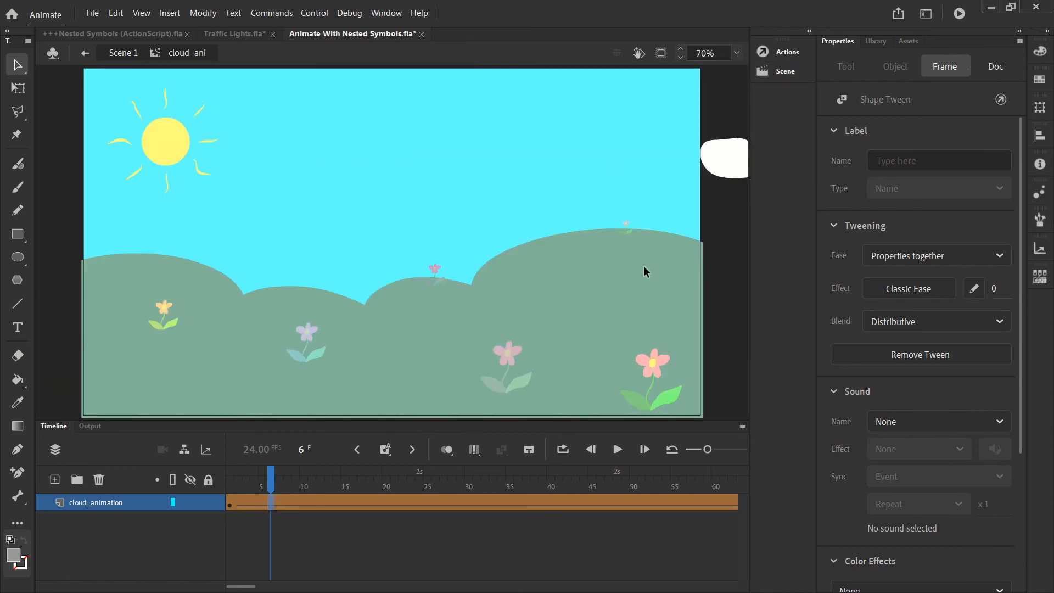
{"action": "left_click", "coordinate": [617, 450]}
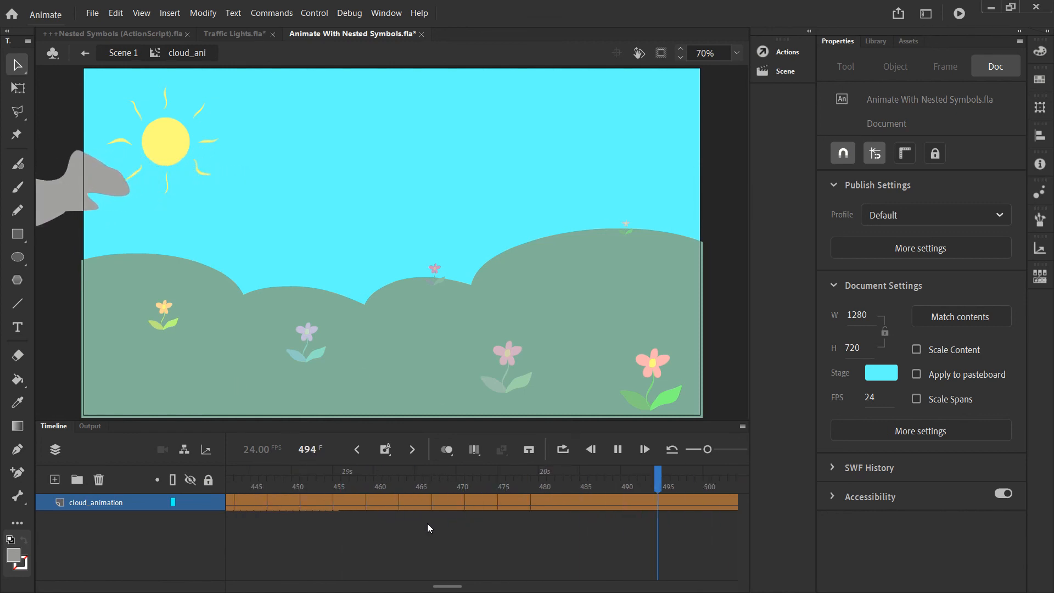
{"action": "left_click", "coordinate": [426, 505]}
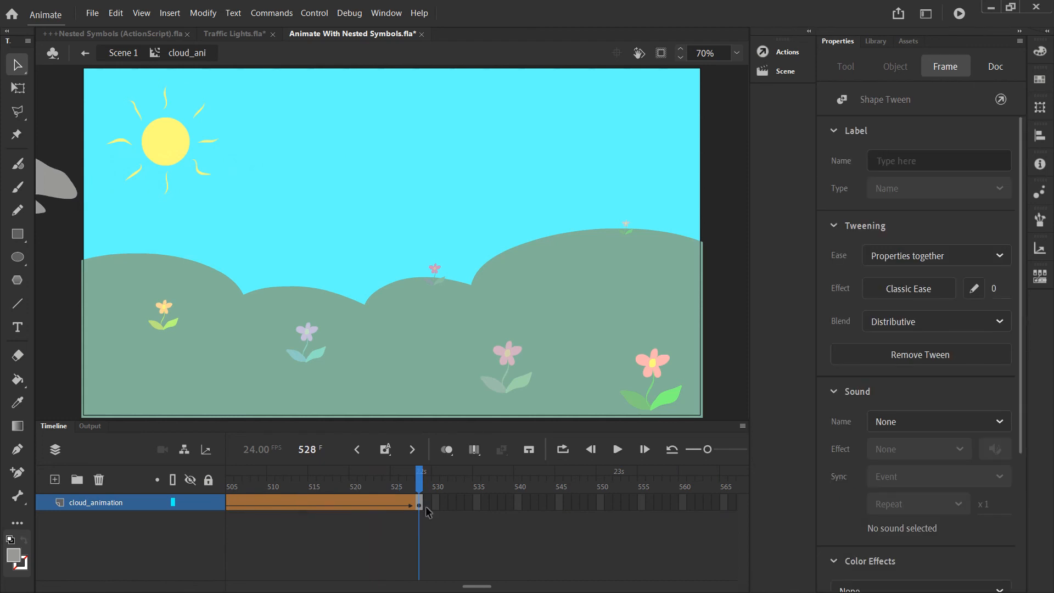
Step: Slow the cloud's drift by moving the tween's final keyframe out to frame 816
{"action": "mouse_move", "coordinate": [467, 587]}
{"action": "left_mouse_down"}
{"action": "mouse_move", "coordinate": [451, 588]}
{"action": "mouse_move", "coordinate": [471, 587]}
{"action": "left_mouse_up"}
{"action": "left_click", "coordinate": [437, 504]}
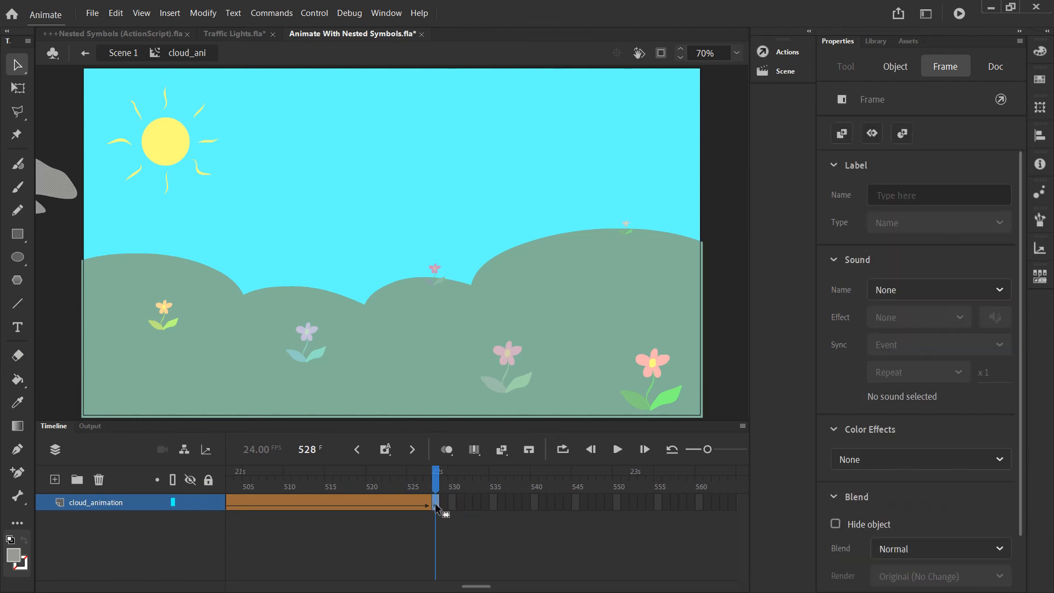
{"action": "left_click_drag", "start_coordinate": [438, 504], "coordinate": [463, 505]}
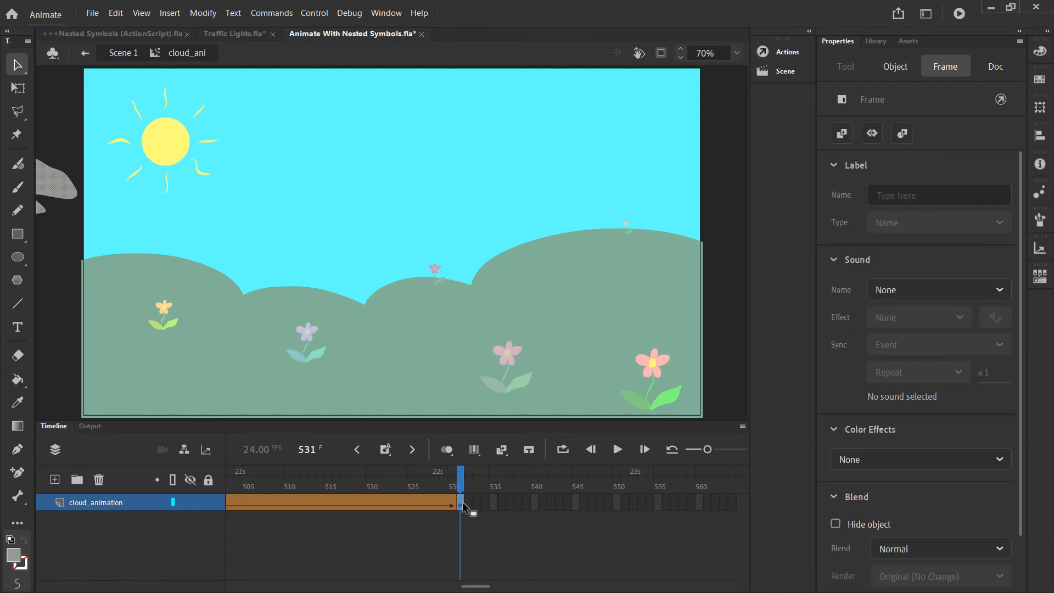
{"action": "left_click_drag", "start_coordinate": [468, 583], "coordinate": [476, 584]}
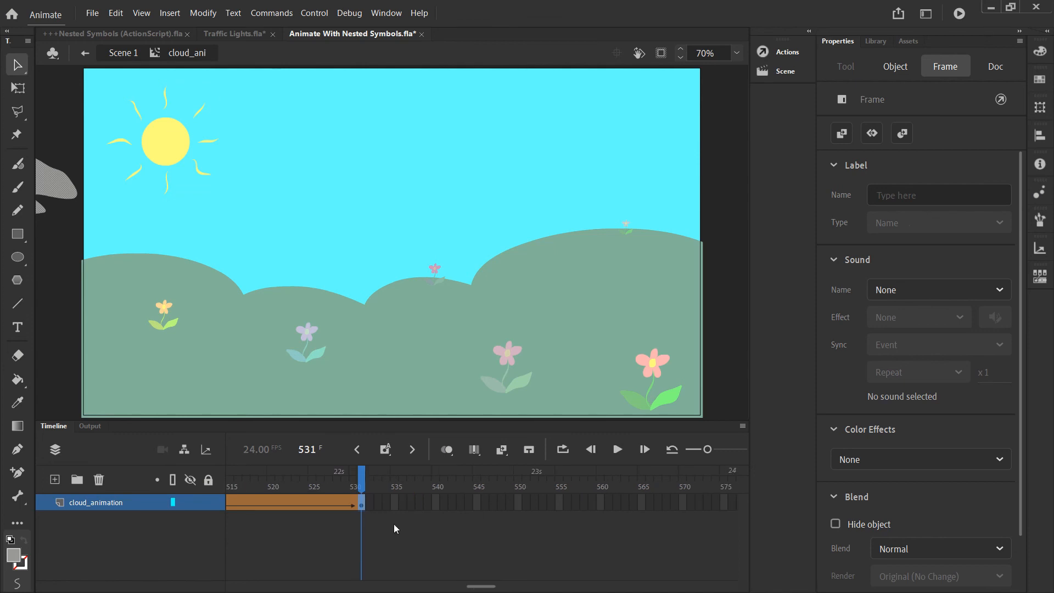
{"action": "left_click", "coordinate": [419, 502]}
{"action": "left_click_drag", "start_coordinate": [453, 505], "coordinate": [527, 504]}
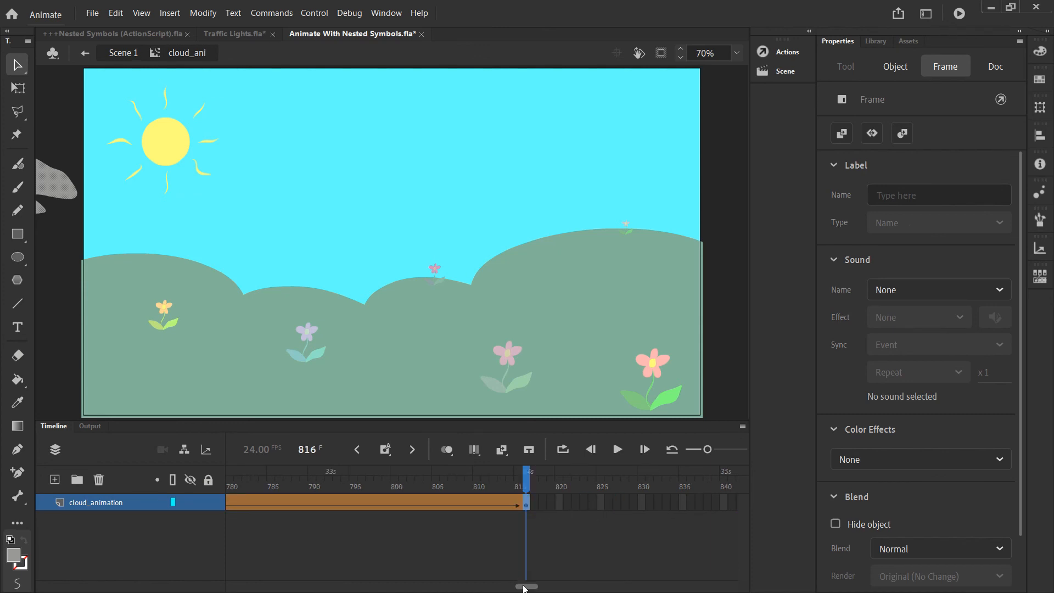
Step: Return to Scene 1 and lock the cloud layer
{"action": "left_click_drag", "start_coordinate": [524, 586], "coordinate": [238, 587]}
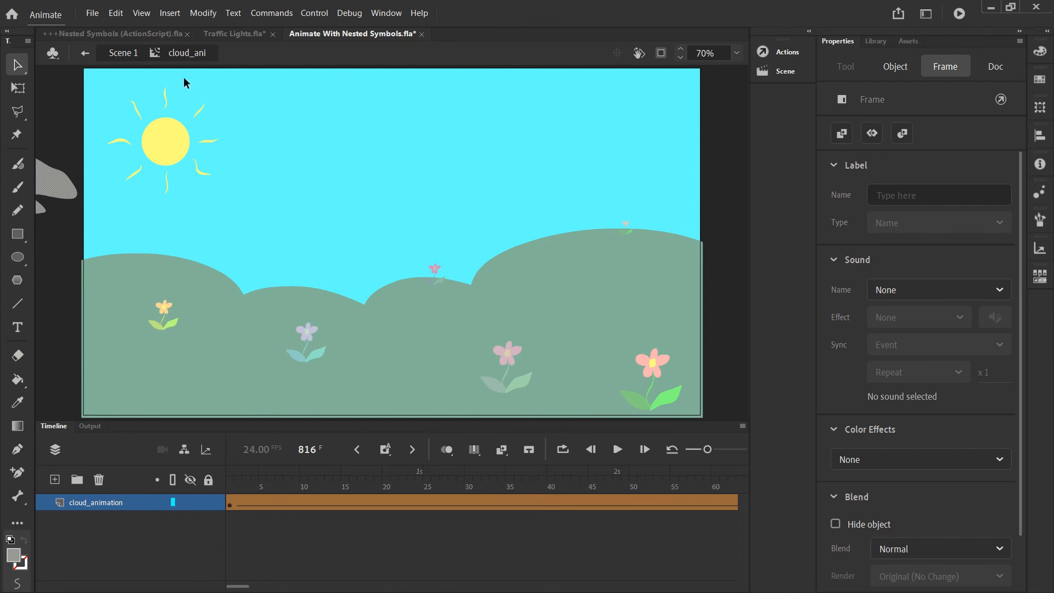
{"action": "left_click", "coordinate": [130, 53]}
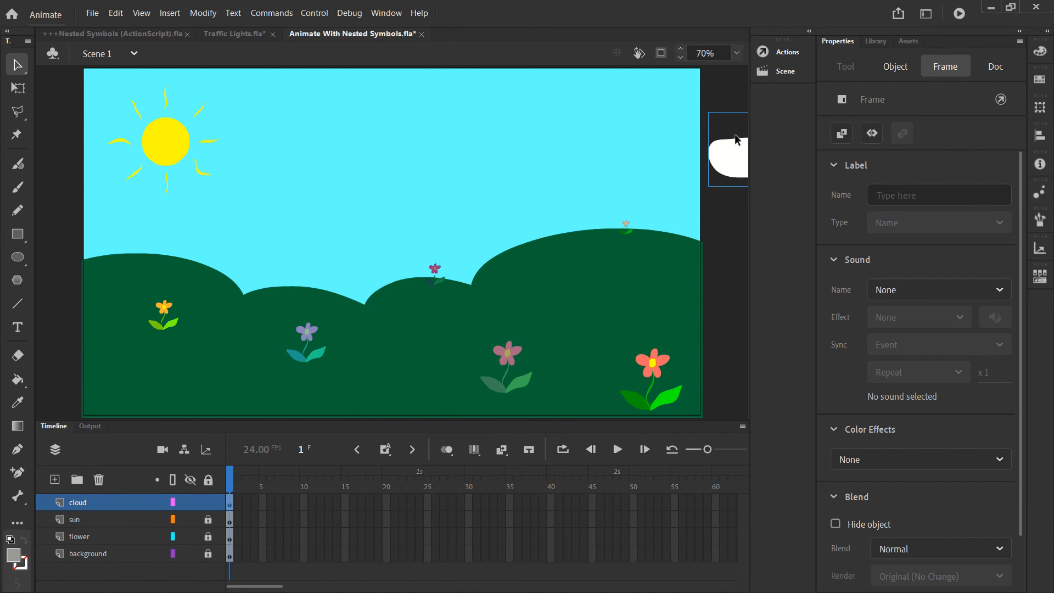
{"action": "left_click", "coordinate": [208, 503]}
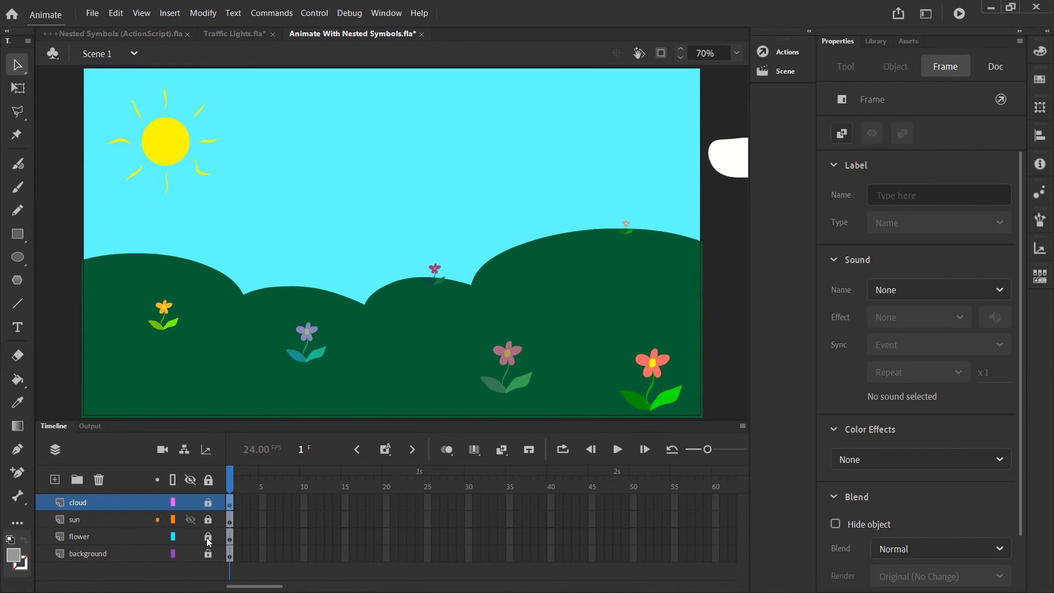
Step: Show the document's library and collapse the Flower Parts folder
{"action": "left_click", "coordinate": [874, 42]}
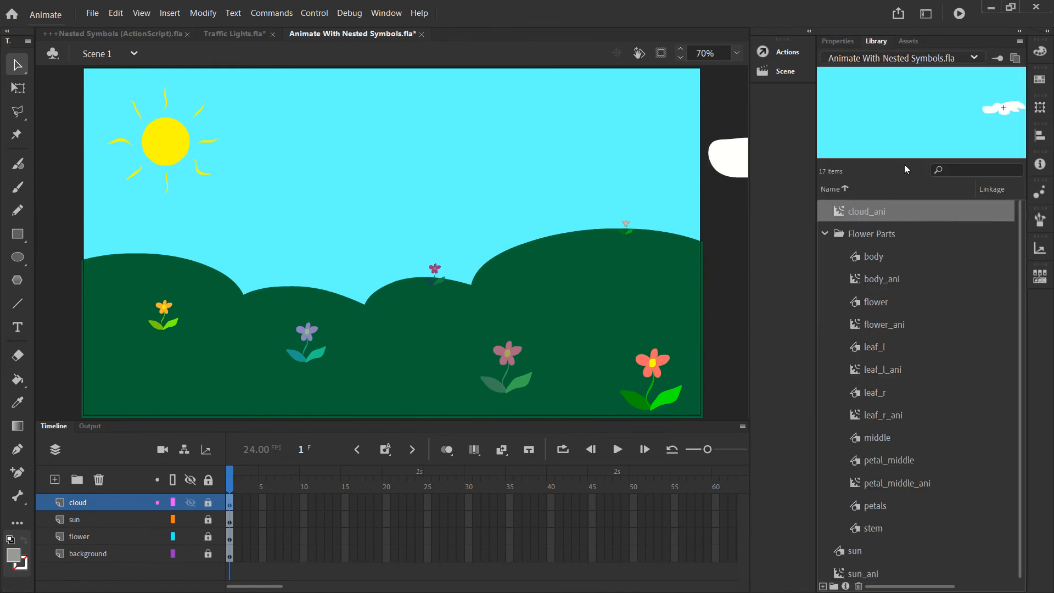
{"action": "left_click", "coordinate": [827, 232]}
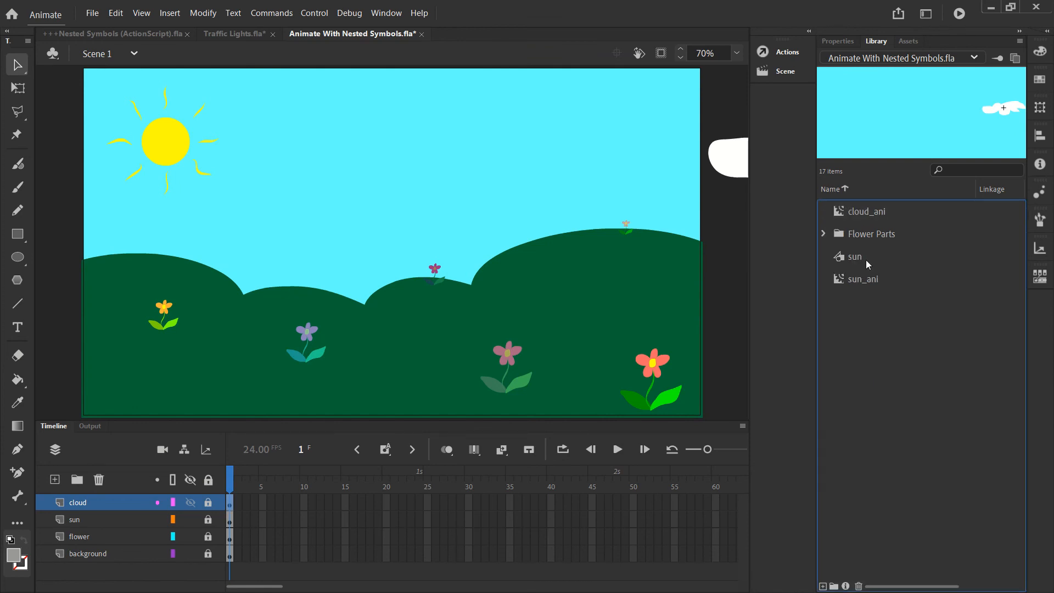
Step: Create a library folder named Cloud Parts
{"action": "left_click", "coordinate": [851, 214]}
{"action": "left_click", "coordinate": [850, 256]}
{"action": "left_click", "coordinate": [853, 279]}
{"action": "left_click", "coordinate": [863, 294]}
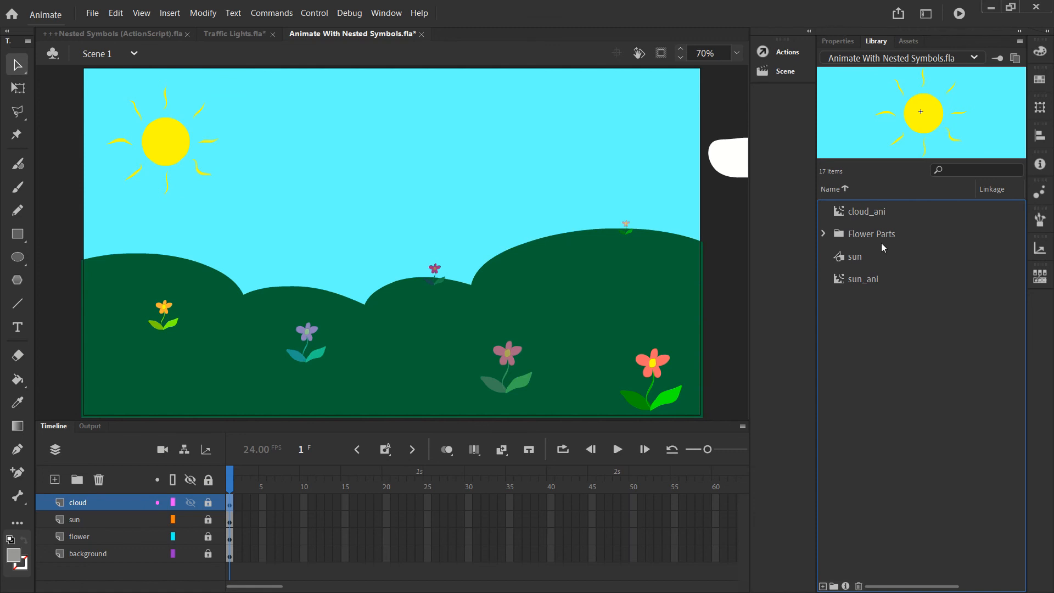
{"action": "left_click", "coordinate": [834, 586]}
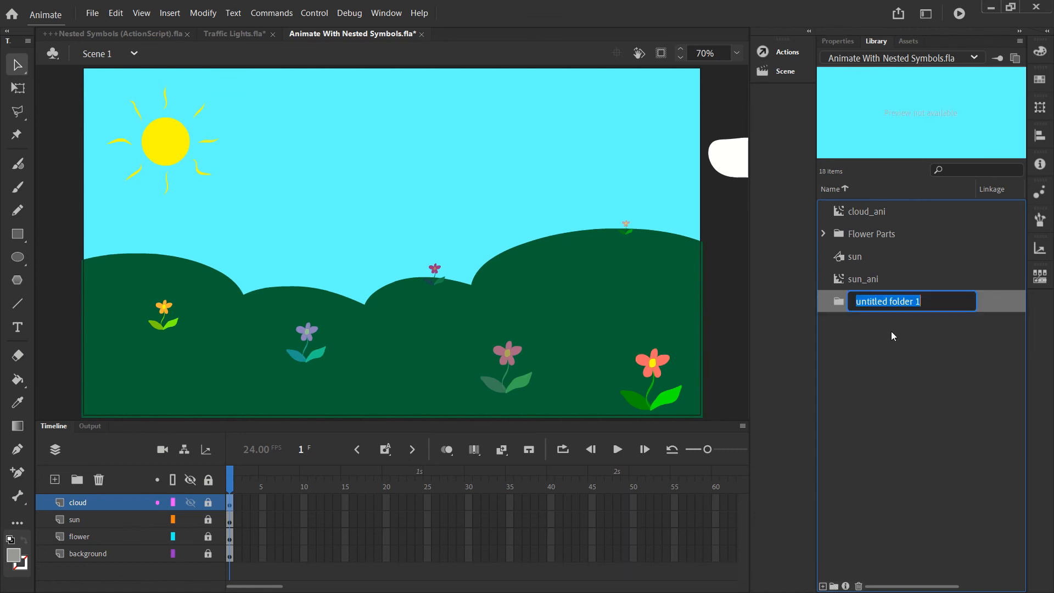
{"action": "type", "text": "Cloud Parts"}
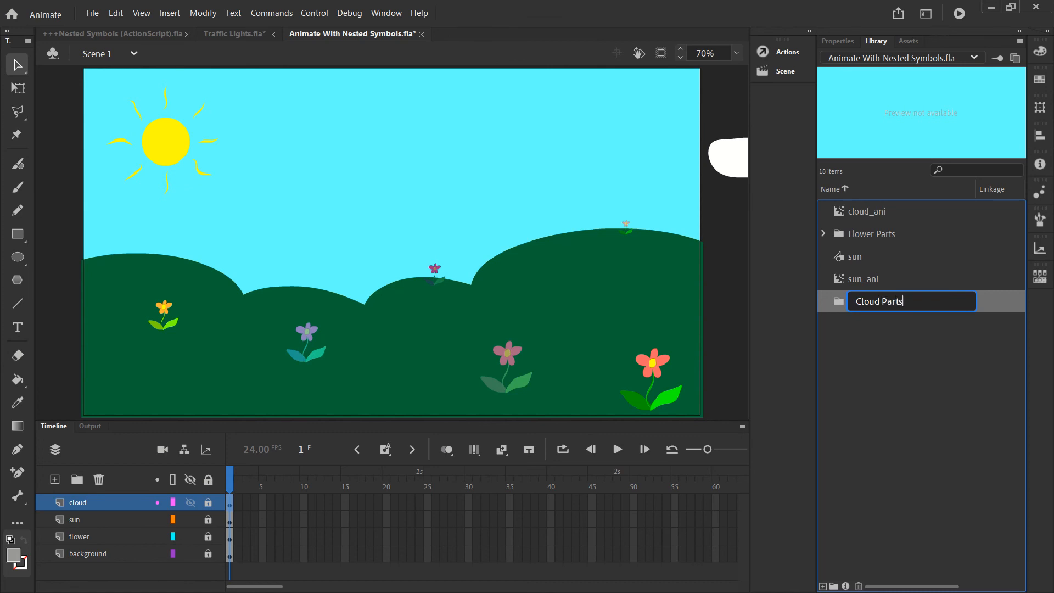
{"action": "key", "text": "Return"}
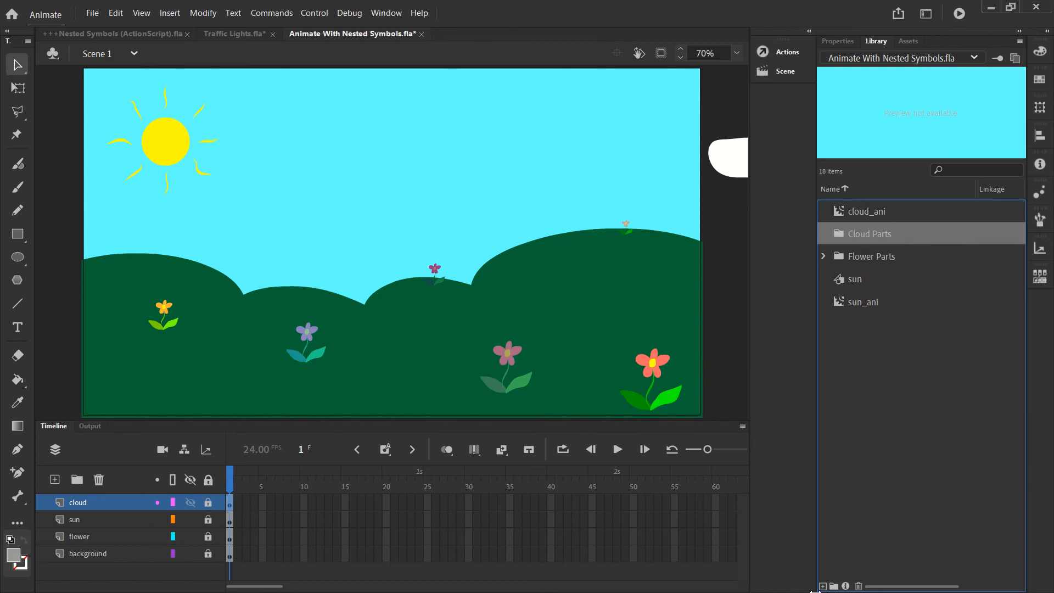
Step: Add another top-level library folder named Sun Parts
{"action": "left_click", "coordinate": [834, 586]}
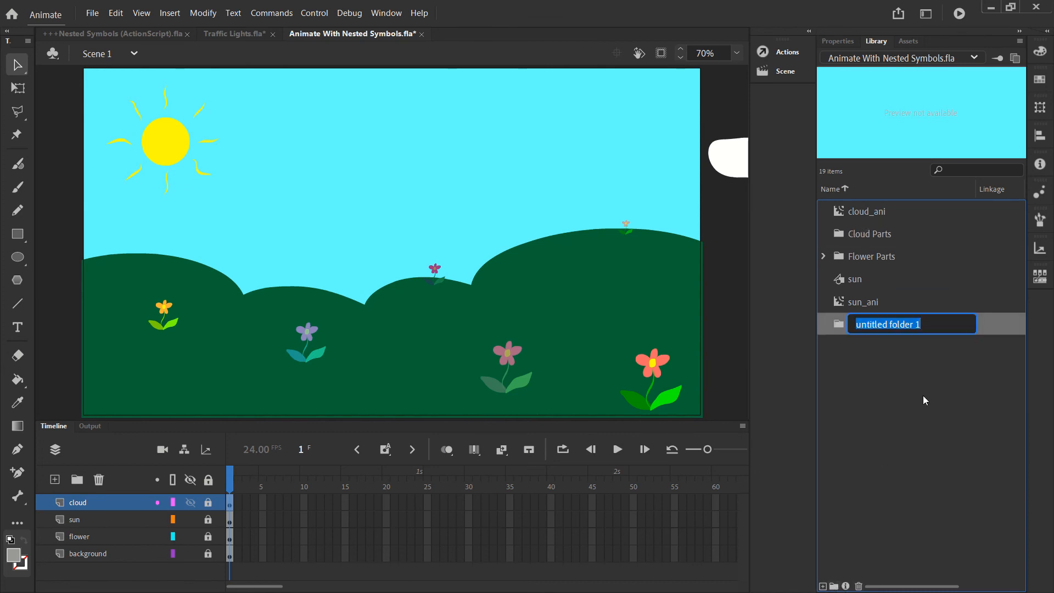
{"action": "type", "text": "Sun Parts"}
{"action": "key", "text": "Return"}
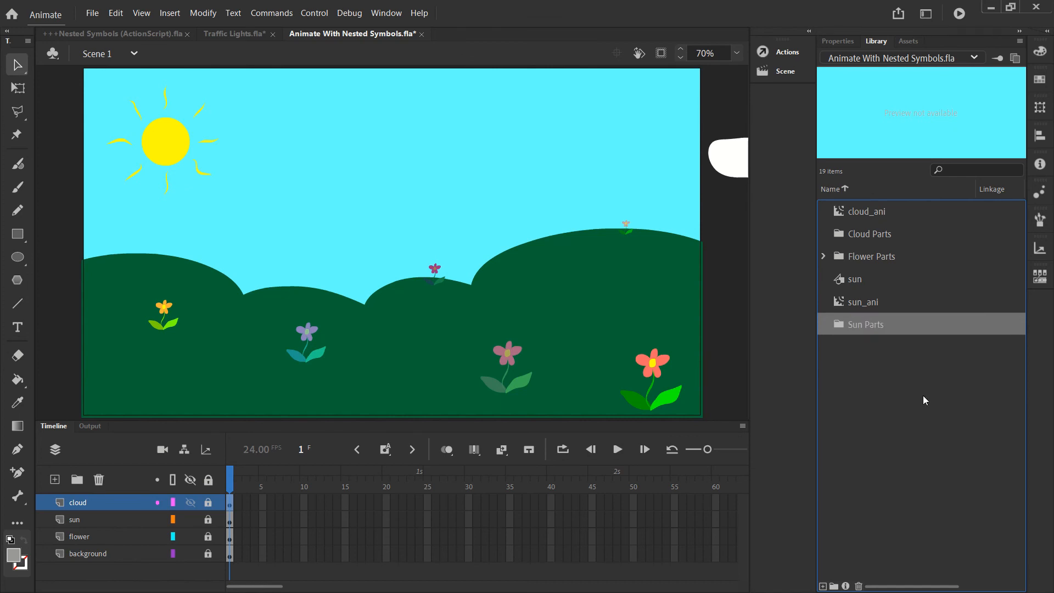
{"action": "left_click", "coordinate": [924, 395]}
Step: Move cloud_ani into the Cloud Parts folder, and sun and sun_ani into the Sun Parts folder
{"action": "left_click_drag", "start_coordinate": [862, 212], "coordinate": [870, 231]}
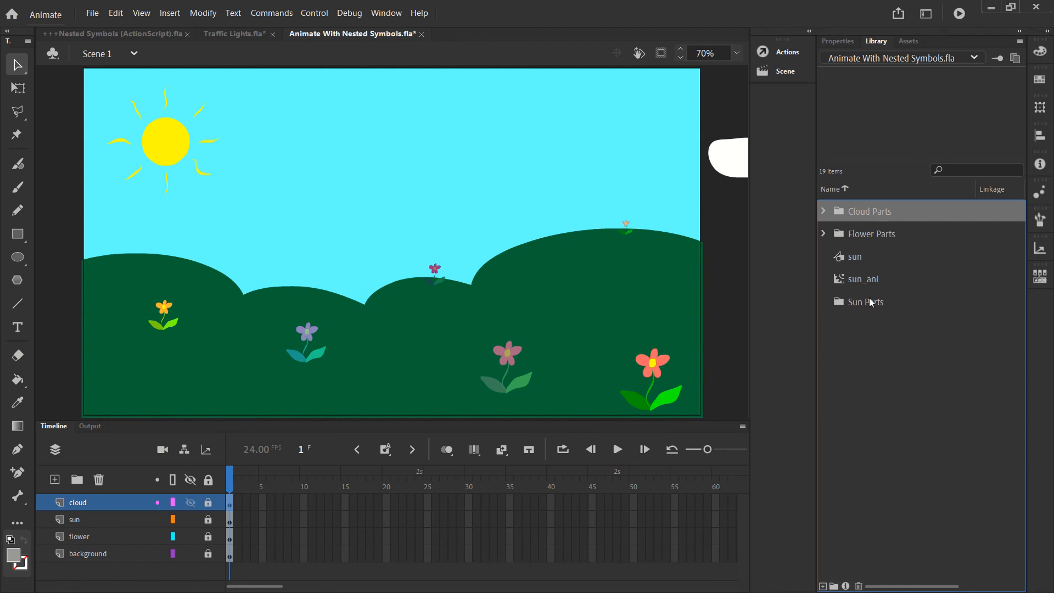
{"action": "left_click", "coordinate": [870, 303]}
{"action": "left_click", "coordinate": [867, 283], "text": "shift"}
{"action": "left_click", "coordinate": [859, 257], "text": "shift"}
{"action": "left_click_drag", "start_coordinate": [859, 278], "coordinate": [867, 302]}
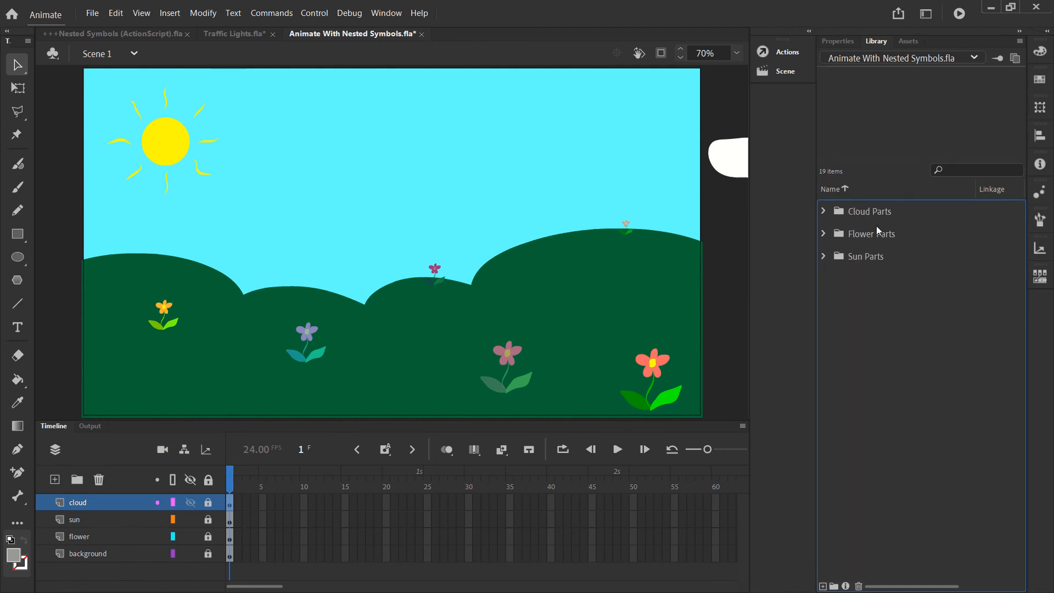
Step: Expand and collapse the Cloud Parts, Flower Parts and Sun Parts folders in turn to check their contents
{"action": "left_click", "coordinate": [823, 213]}
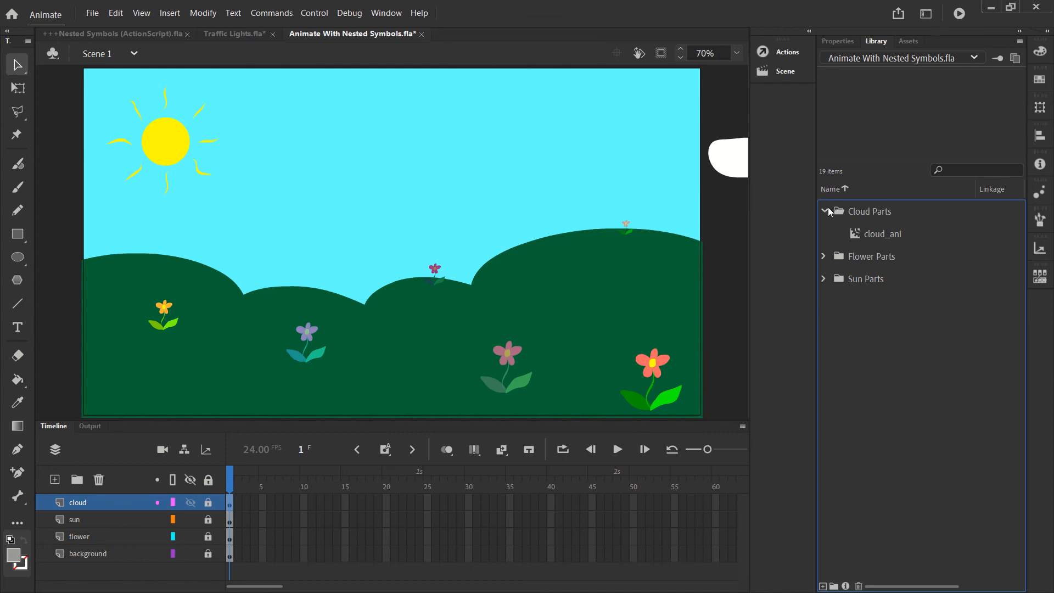
{"action": "left_click", "coordinate": [825, 211]}
{"action": "left_click", "coordinate": [824, 234]}
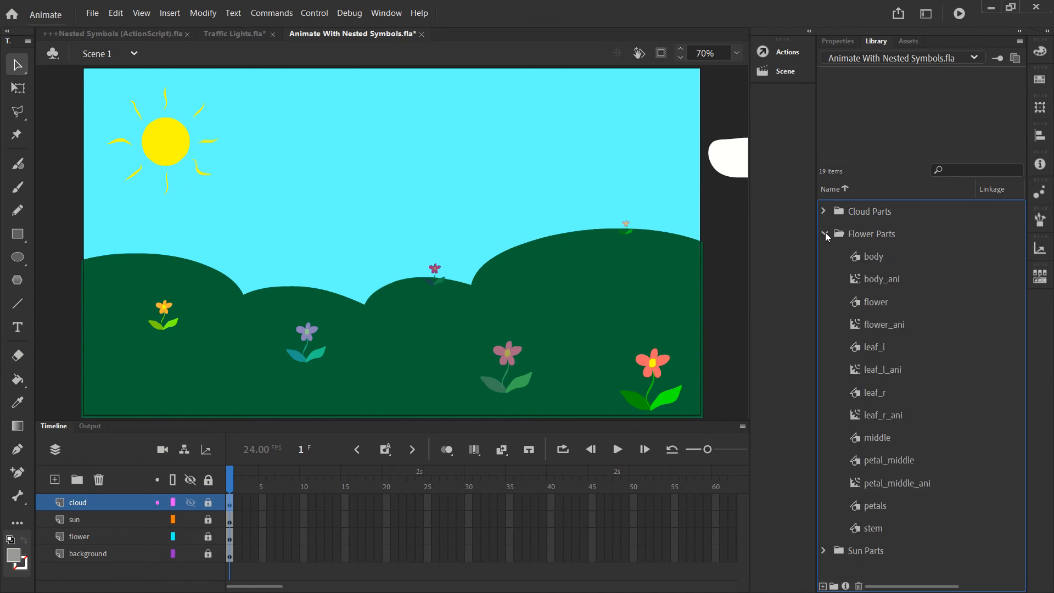
{"action": "left_click", "coordinate": [825, 234]}
{"action": "left_click", "coordinate": [824, 256]}
{"action": "left_click", "coordinate": [826, 259]}
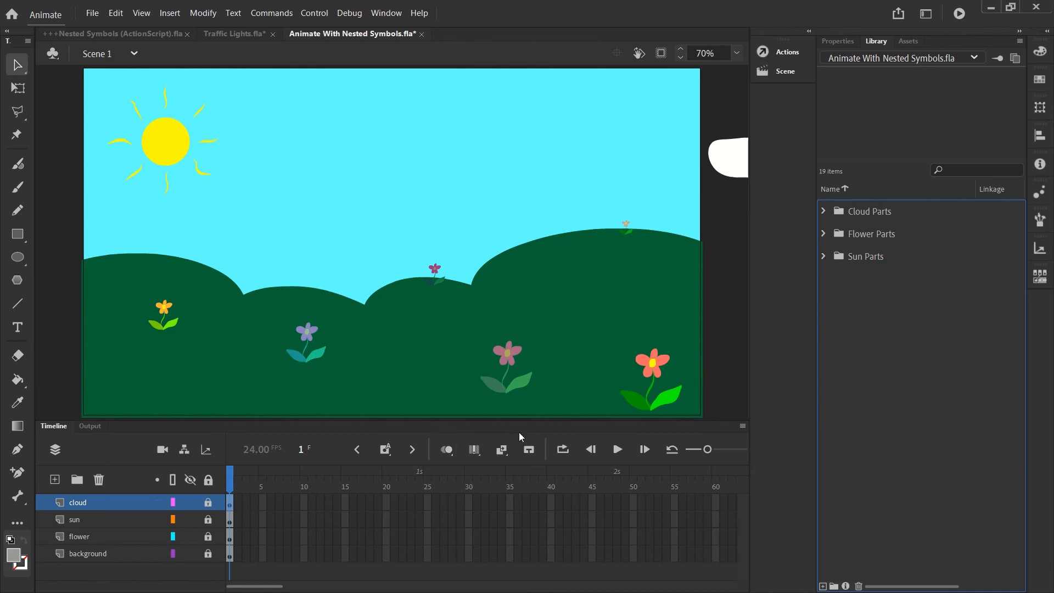
Step: Show the document properties and test the movie, checking the sun, flowers and drifting cloud before closing the preview
{"action": "left_click", "coordinate": [838, 41]}
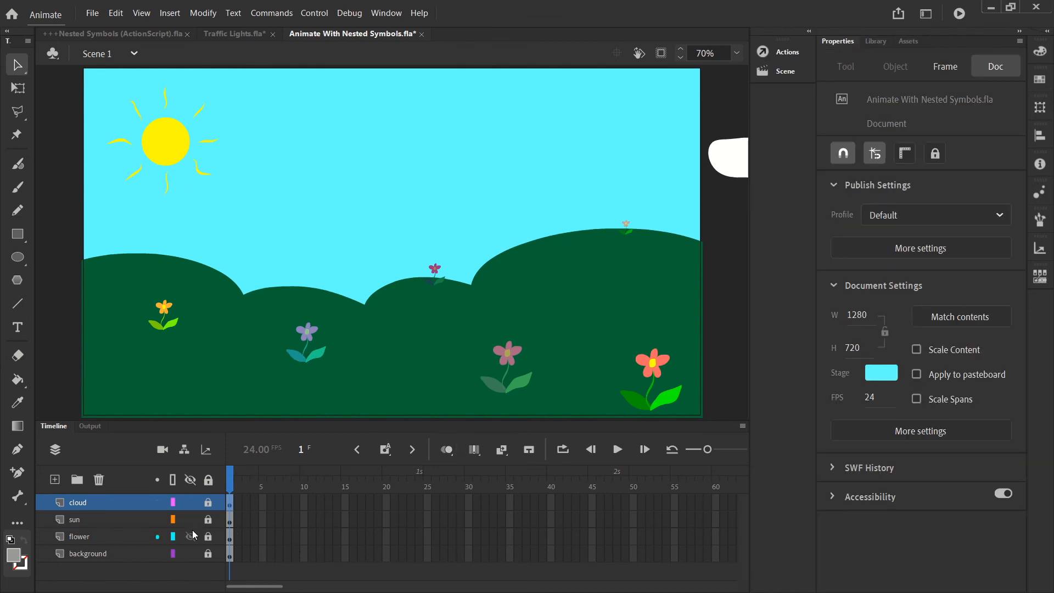
{"action": "left_click", "coordinate": [958, 13]}
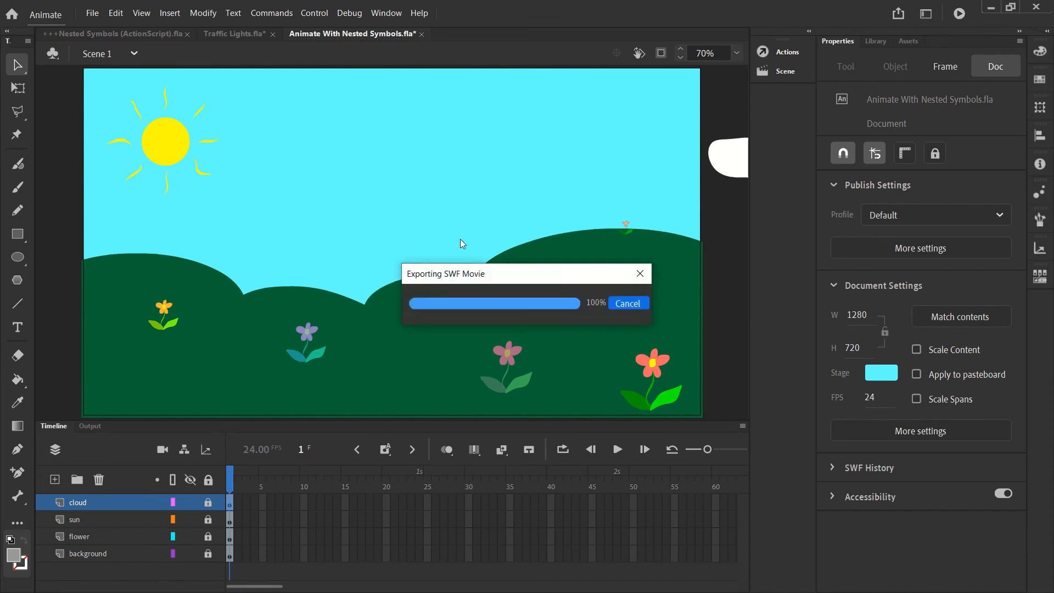
{"action": "left_click_drag", "start_coordinate": [594, 89], "coordinate": [430, 89]}
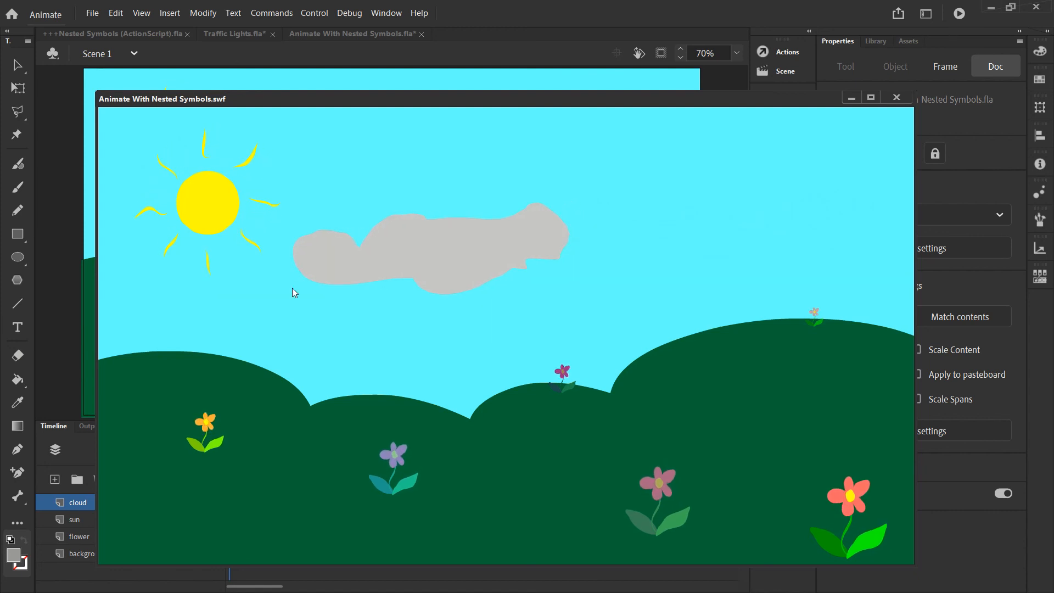
{"action": "left_click_drag", "start_coordinate": [338, 96], "coordinate": [347, 56]}
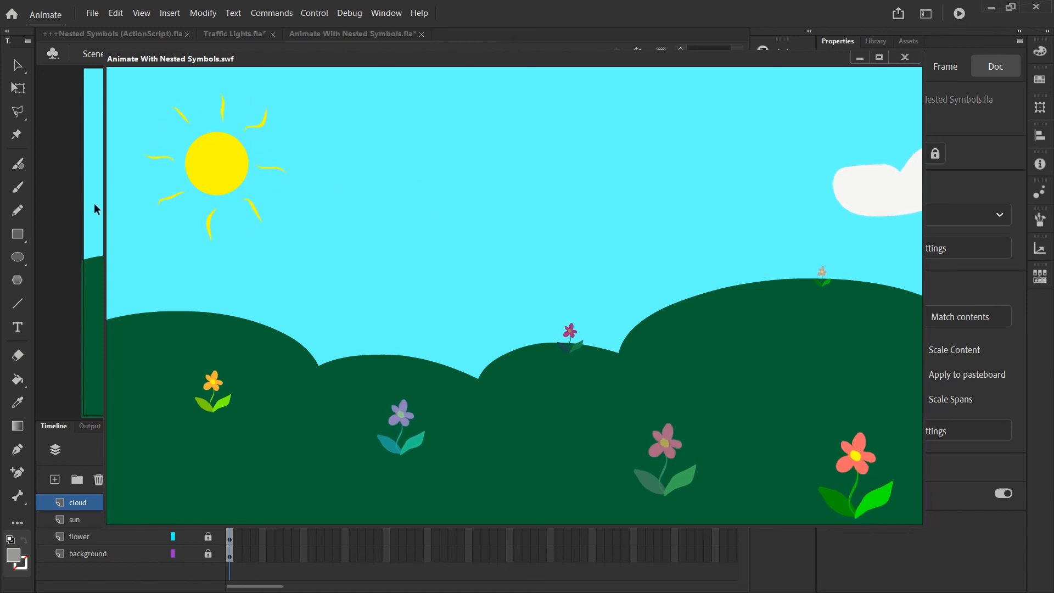
{"action": "left_click", "coordinate": [904, 57]}
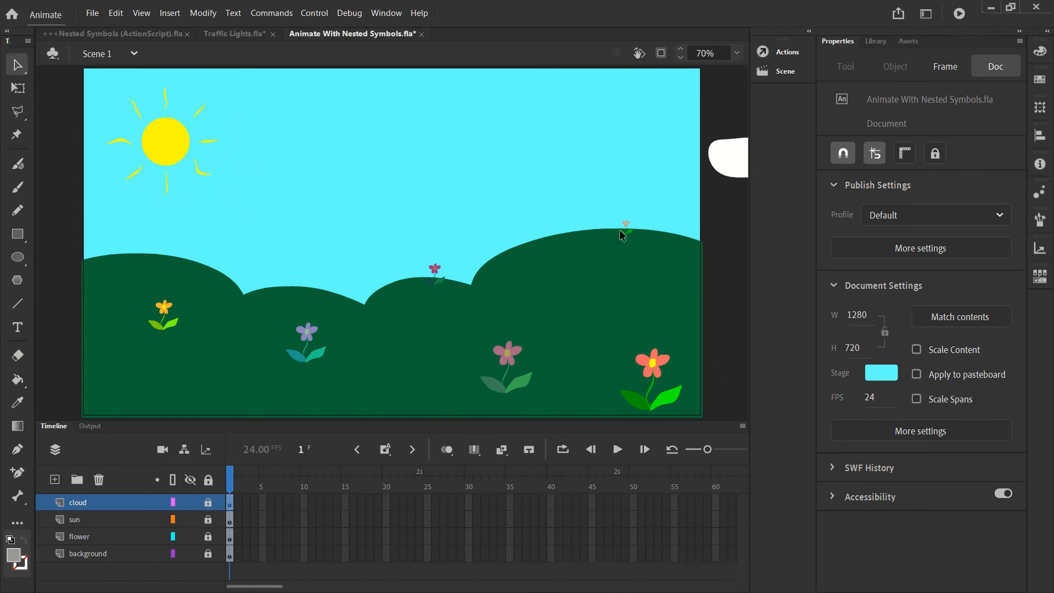
{"action": "left_click", "coordinate": [97, 55]}
{"action": "left_click", "coordinate": [108, 53]}
{"action": "left_click", "coordinate": [239, 503]}
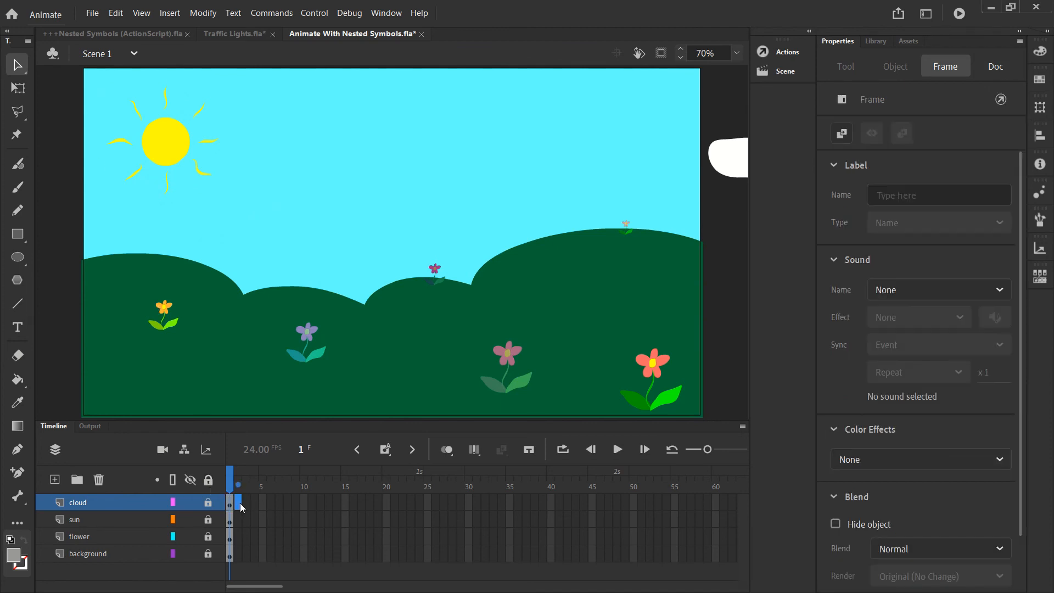
{"action": "left_click", "coordinate": [248, 501]}
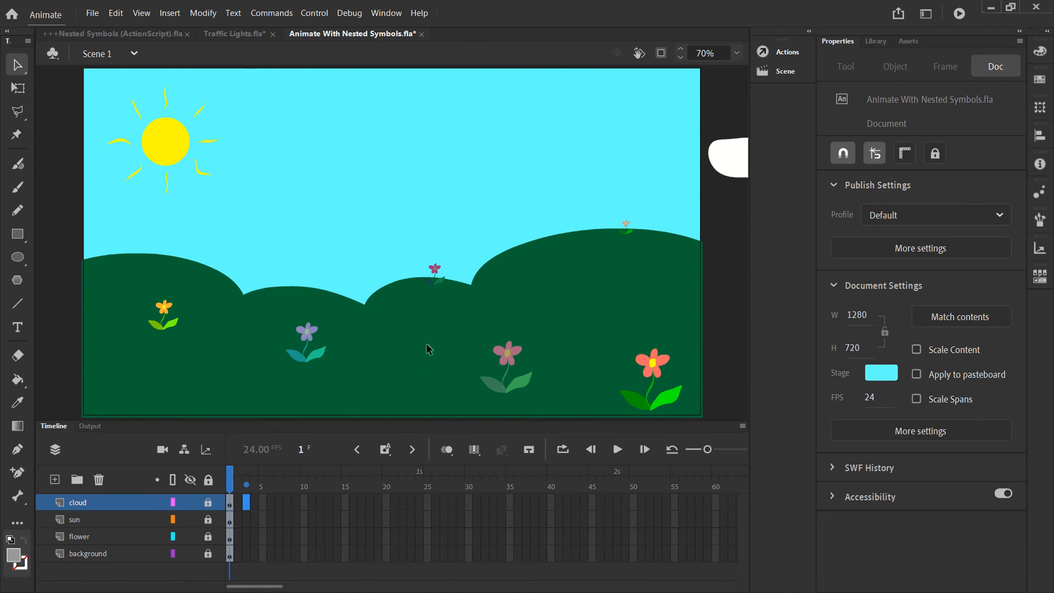
{"action": "left_click", "coordinate": [238, 508]}
{"action": "left_click", "coordinate": [230, 504]}
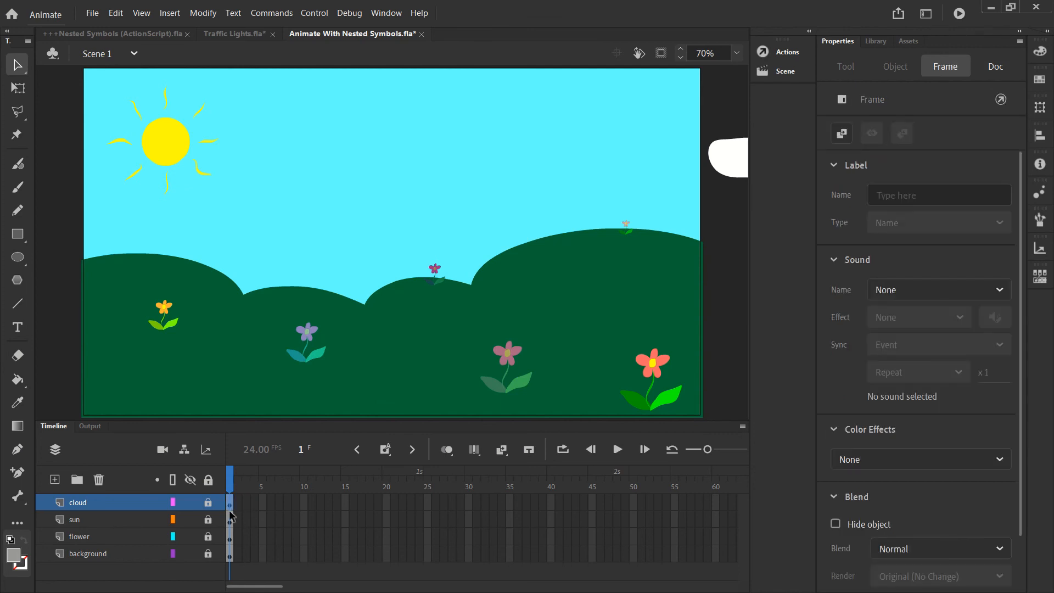
{"action": "mouse_move", "coordinate": [230, 523]}
{"action": "left_mouse_down"}
{"action": "mouse_move", "coordinate": [233, 566]}
{"action": "mouse_move", "coordinate": [233, 505]}
{"action": "left_mouse_up"}
{"action": "left_click_drag", "start_coordinate": [139, 421], "coordinate": [156, 333]}
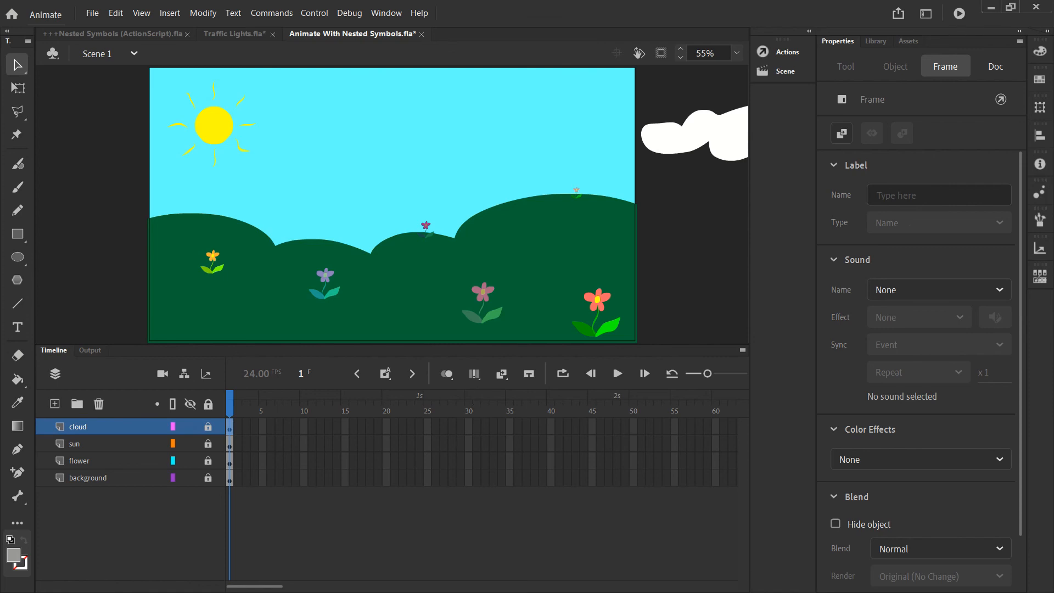
{"action": "mouse_move", "coordinate": [277, 586]}
{"action": "left_mouse_down"}
{"action": "mouse_move", "coordinate": [332, 586]}
{"action": "mouse_move", "coordinate": [276, 586]}
{"action": "left_mouse_up"}
{"action": "left_click_drag", "start_coordinate": [130, 345], "coordinate": [130, 405]}
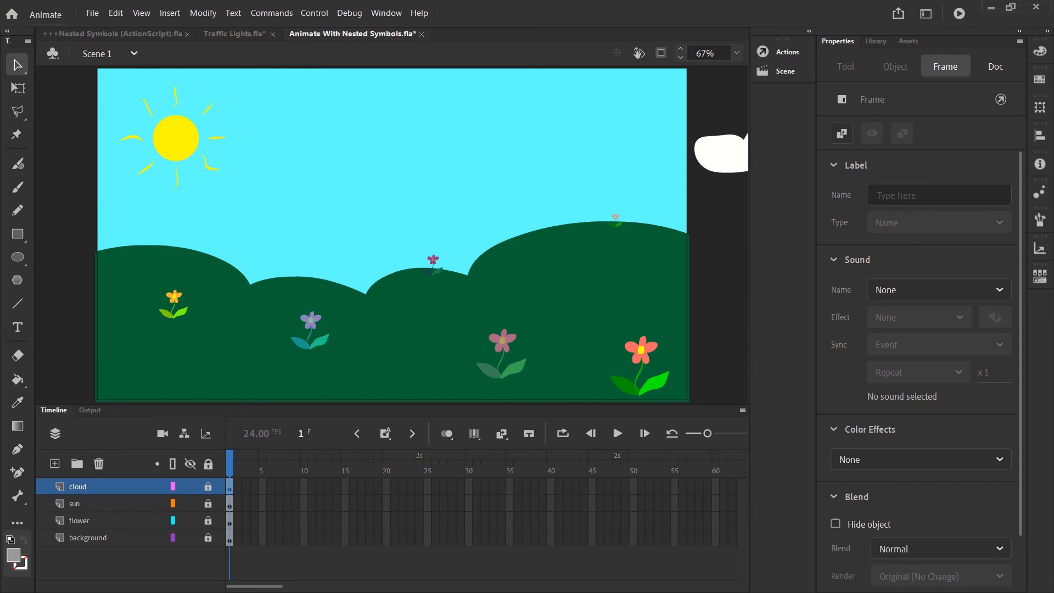
Step: Save the Animate With Nested Symbols.fla document
{"action": "left_click", "coordinate": [92, 13]}
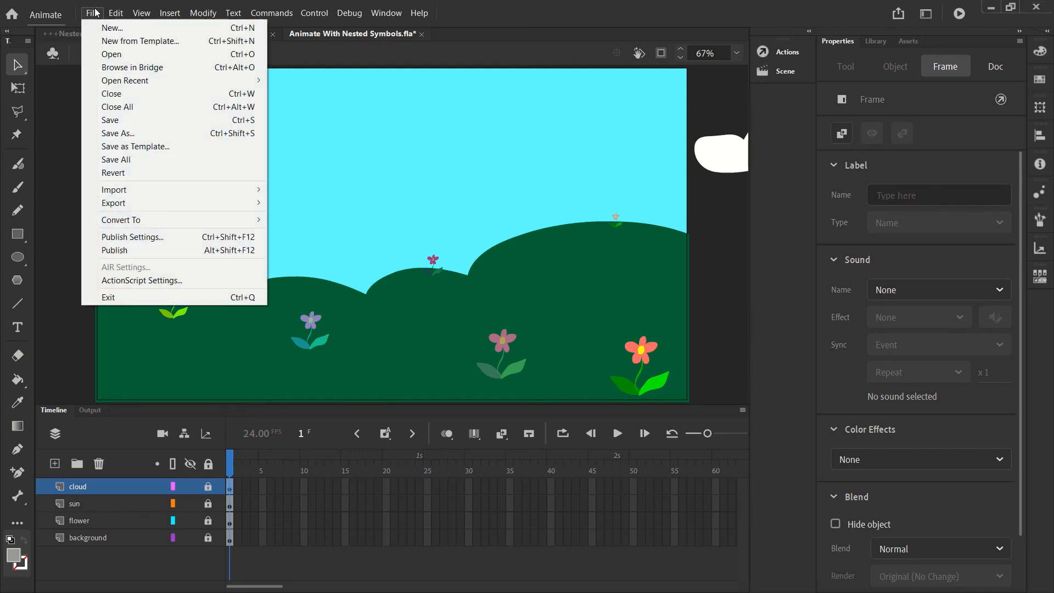
{"action": "left_click", "coordinate": [132, 173]}
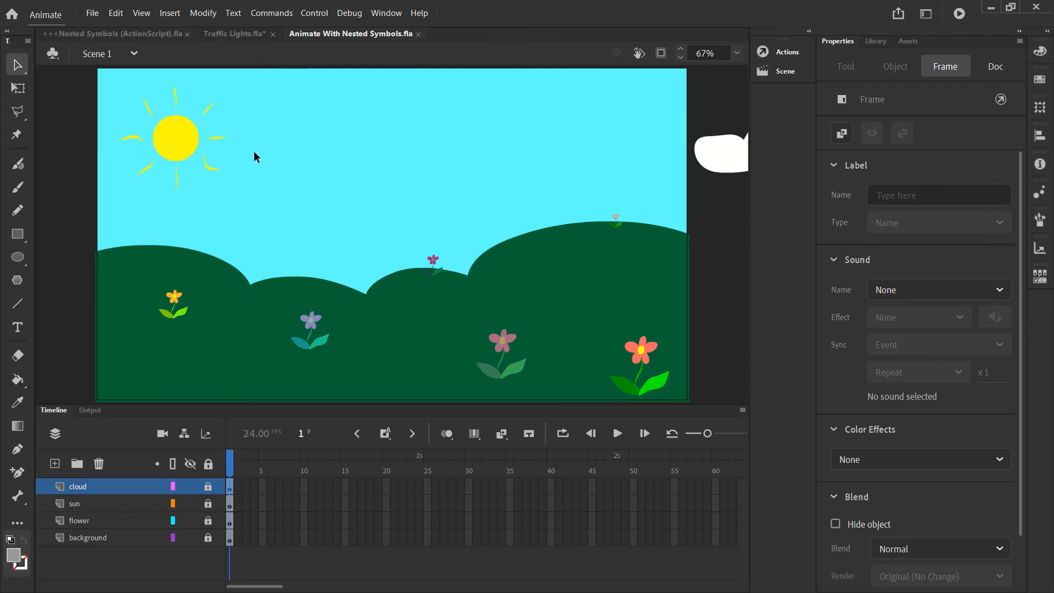